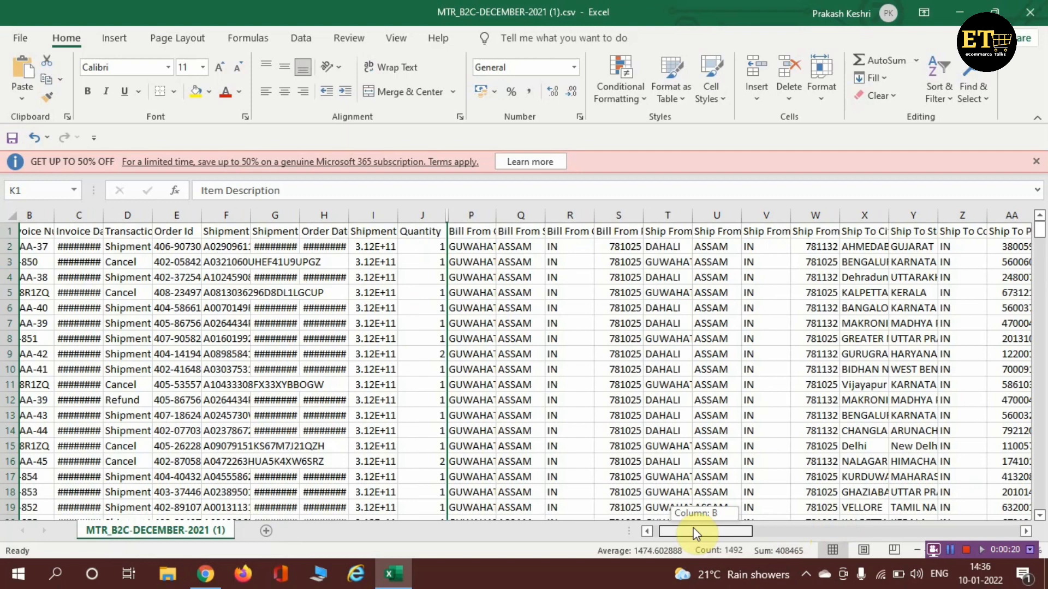
Step: Switch to Chrome and create a new blank Google Sheets spreadsheet from a new browser tab
drag(695, 533, 688, 534)
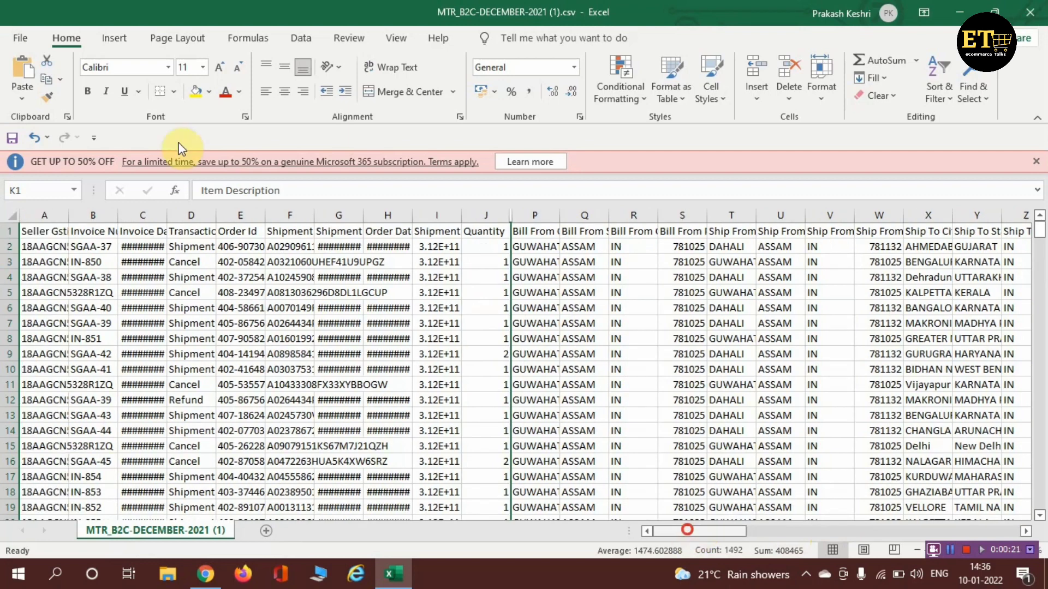
mouse_move(205, 573)
click(194, 541)
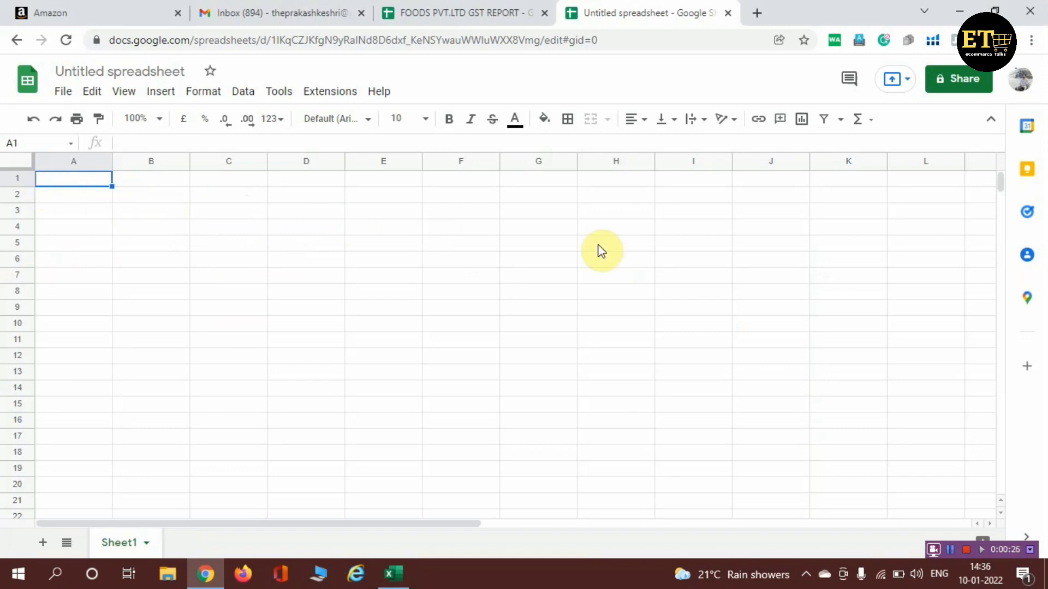
click(470, 119)
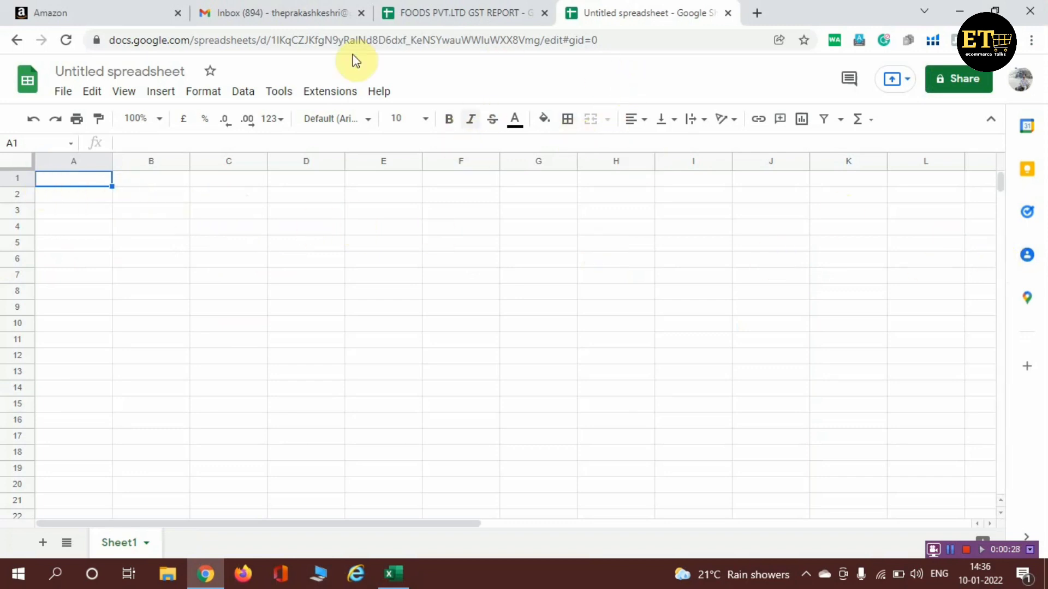
click(759, 13)
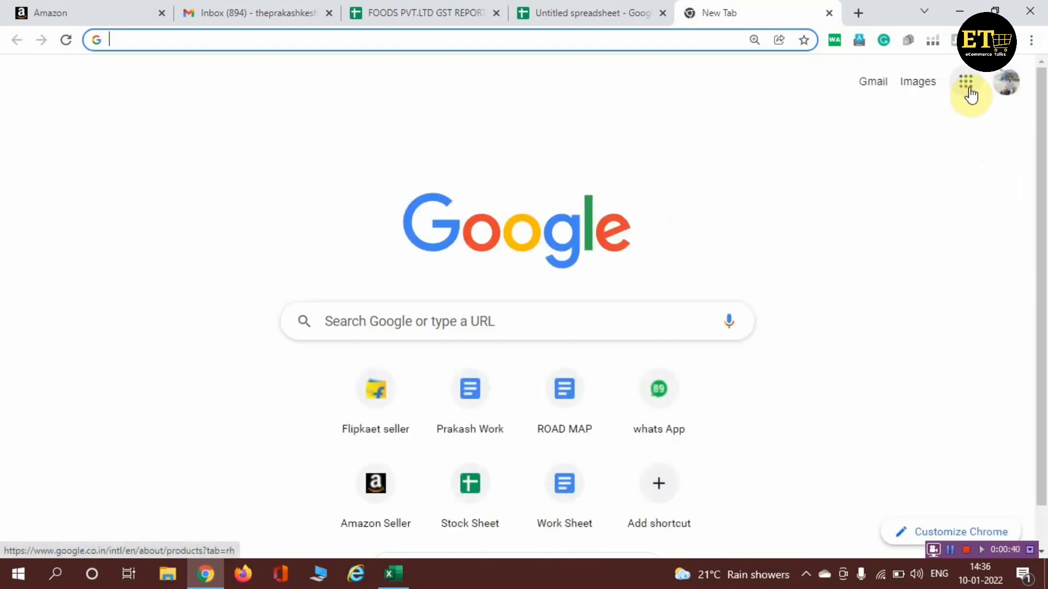
click(967, 90)
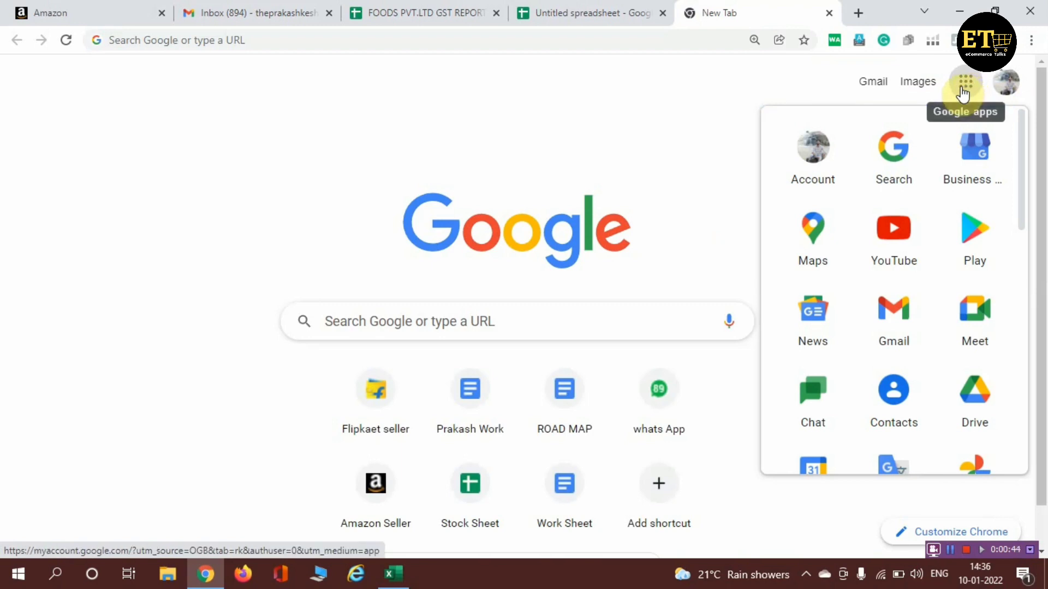
scroll(917, 280, down, 6)
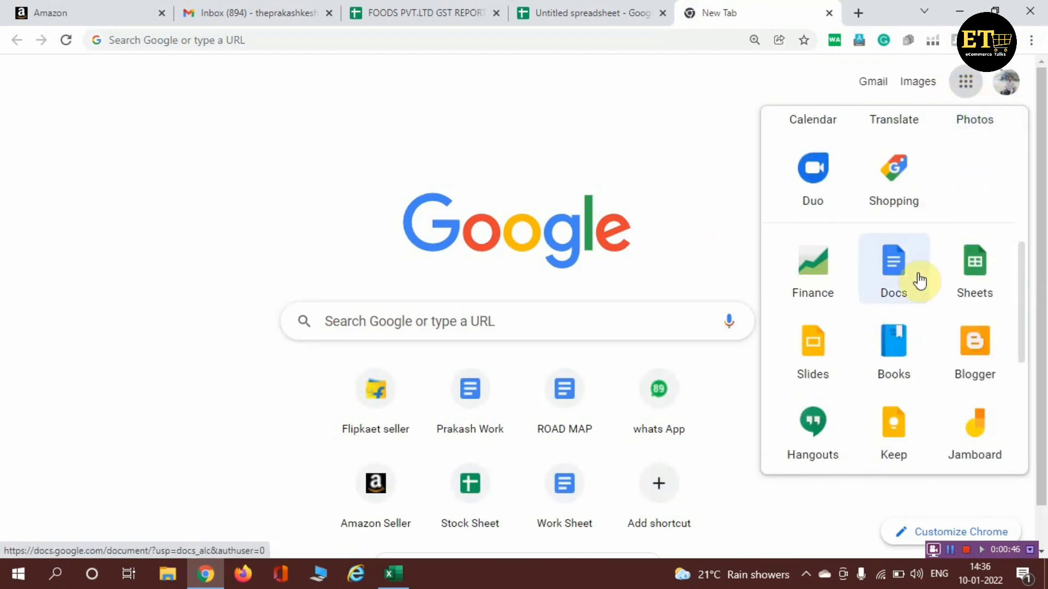
click(977, 288)
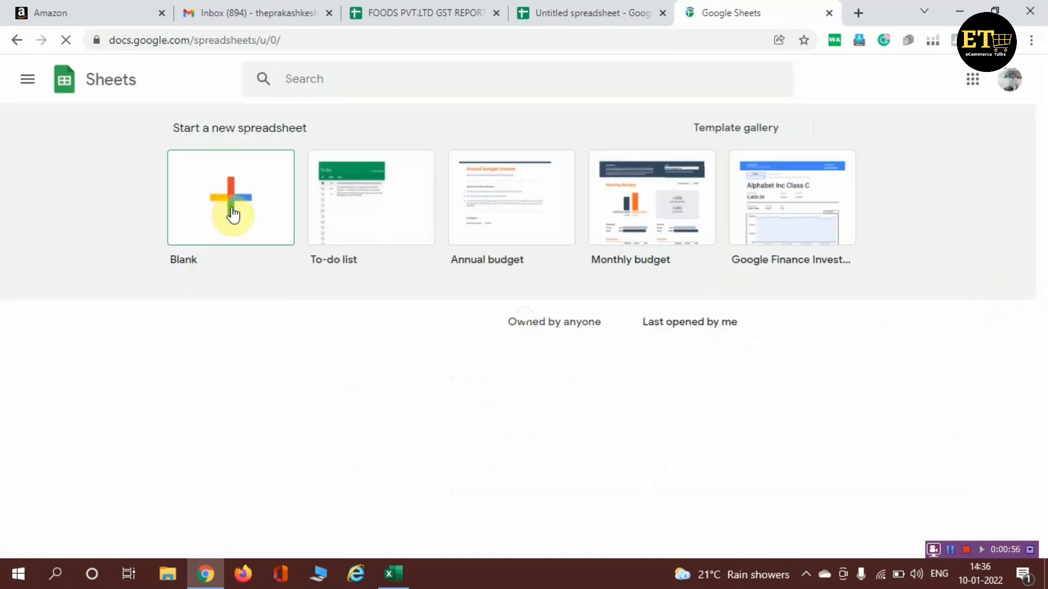
click(226, 200)
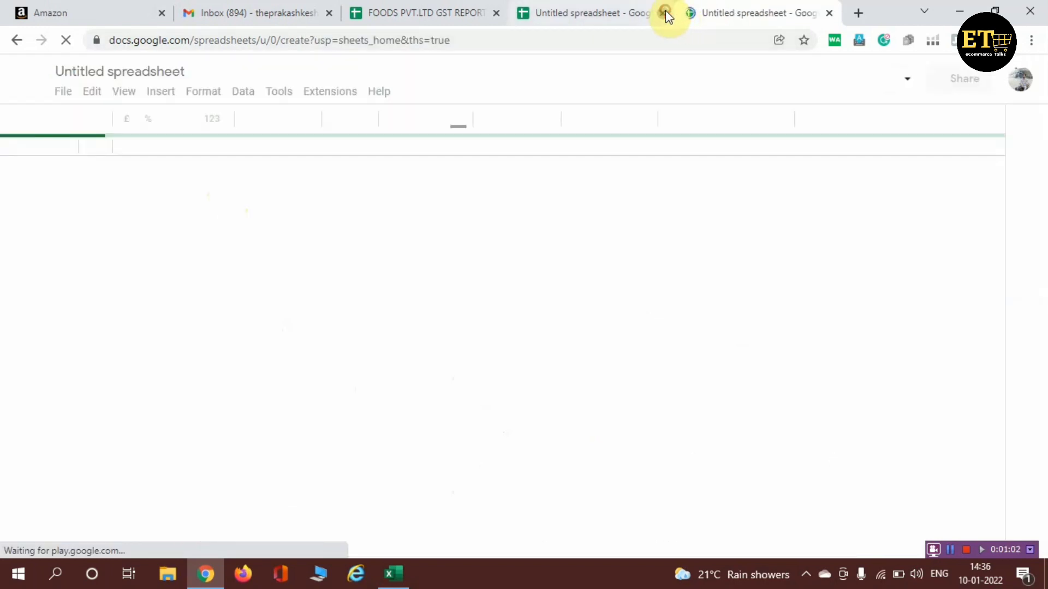
Step: Close the earlier untitled spreadsheet and paste the copied header row, beginning with MARKETPLACE and INVOICE NO, into A1:R1 of the new one
click(665, 13)
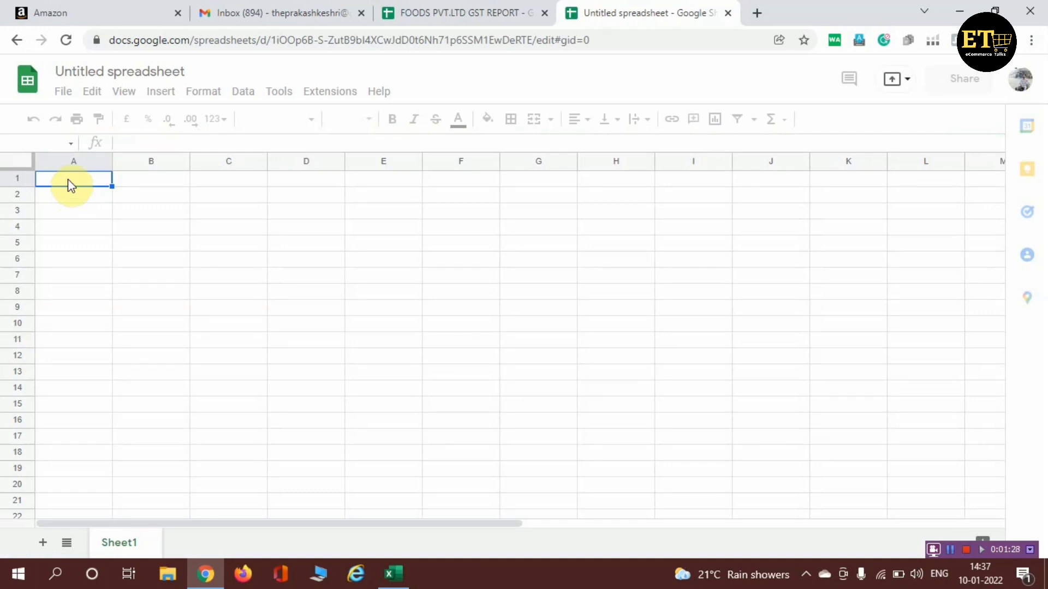
key(ctrl+v)
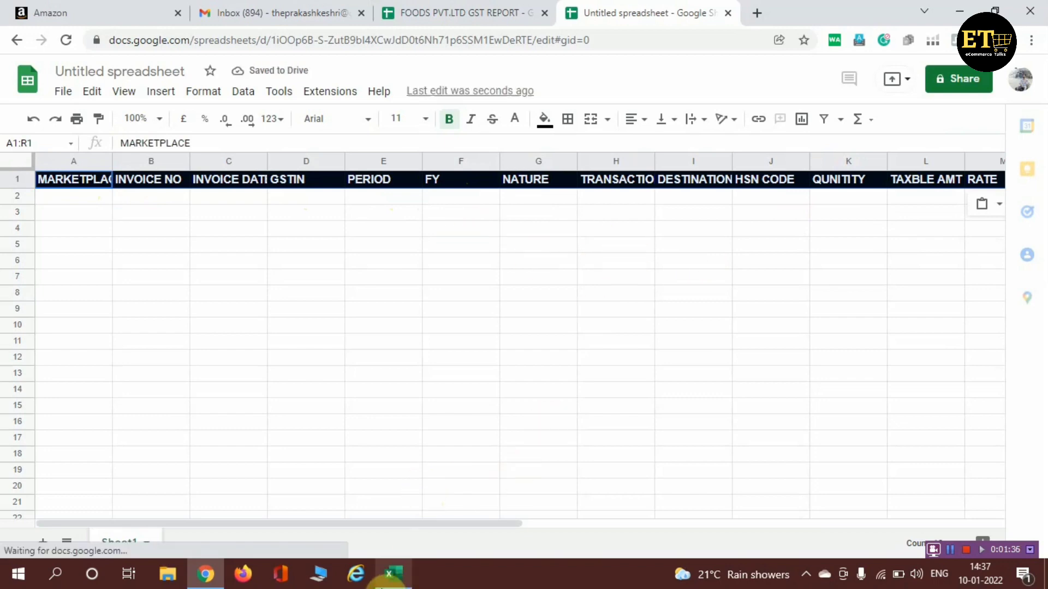
Step: Switch to the MTR_B2C-DECEMBER-2021 file in Excel and copy all invoice numbers in B2:B312
click(408, 548)
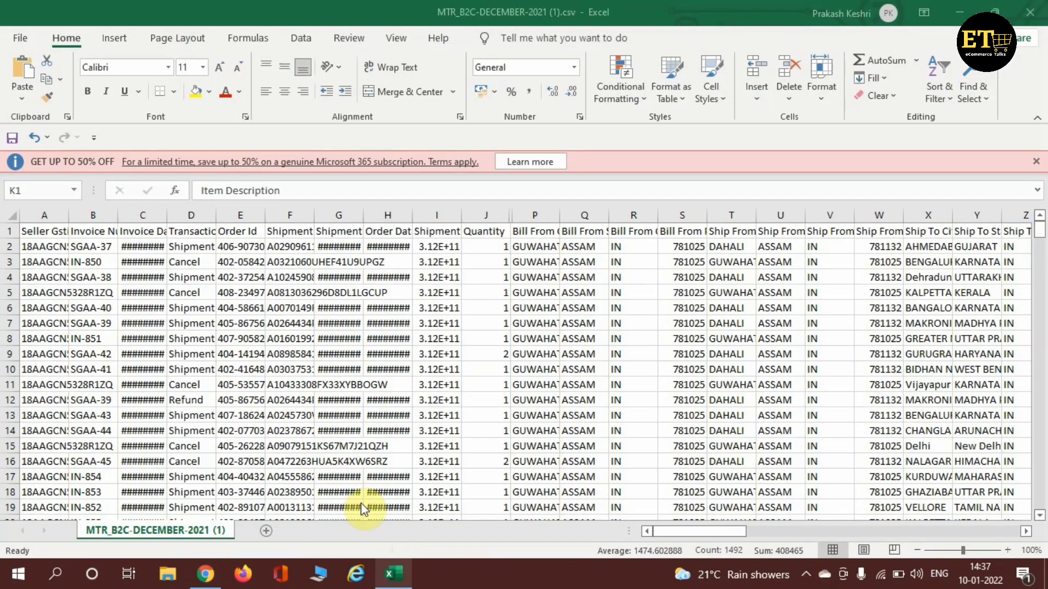
click(97, 246)
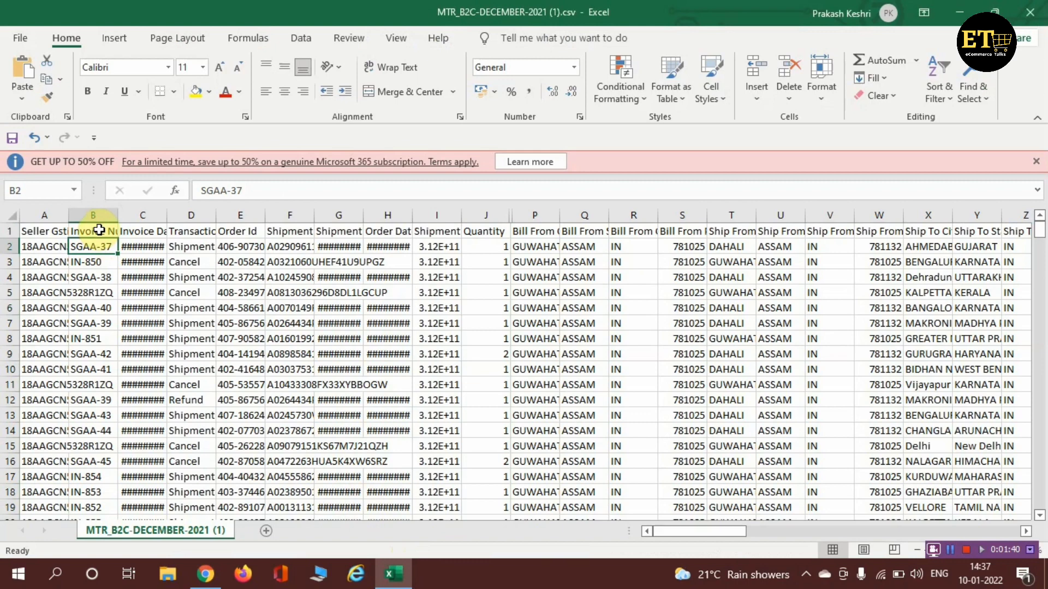
click(99, 230)
click(89, 248)
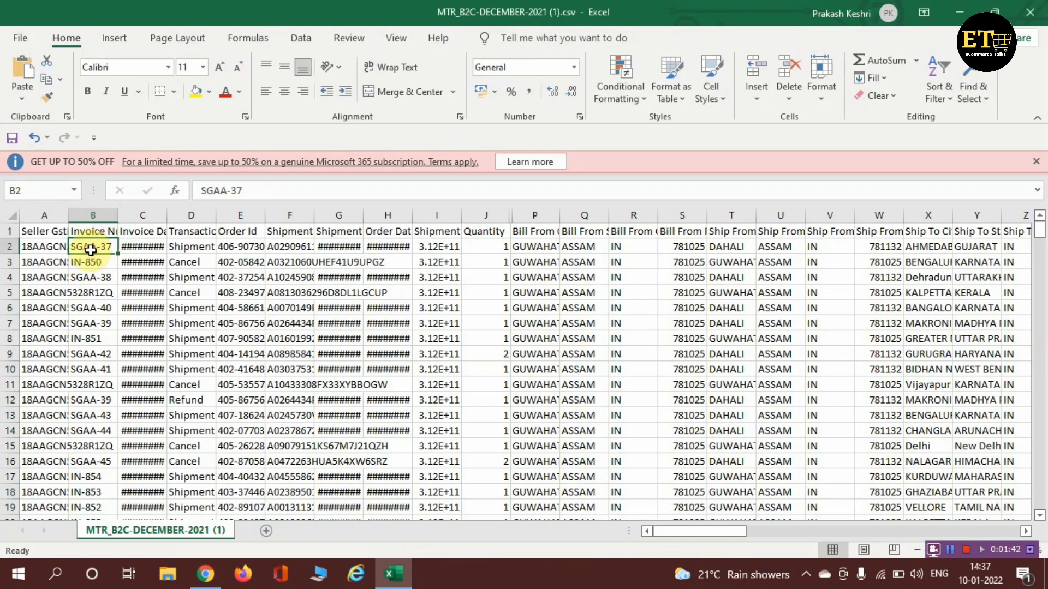
key(shift+Down)
key(shift+Down)
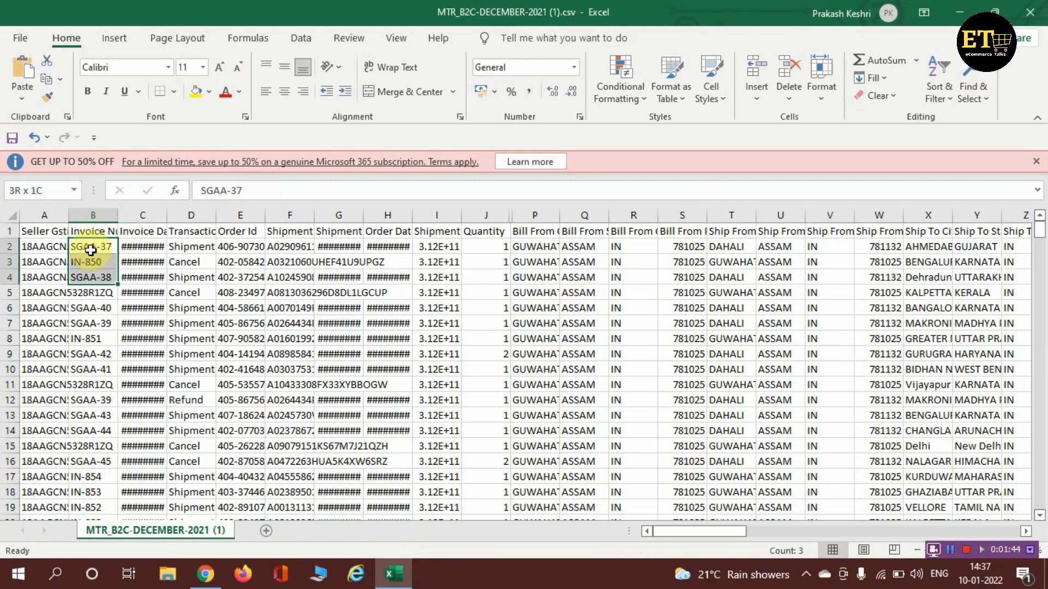
key(shift+Down)
key(shift+Down)
key(shift+Down)
key(shift+Down)
key(shift+Down)
key(shift+Down)
key(shift+Down)
key(shift+Down)
key(shift+Down)
key(shift+Down)
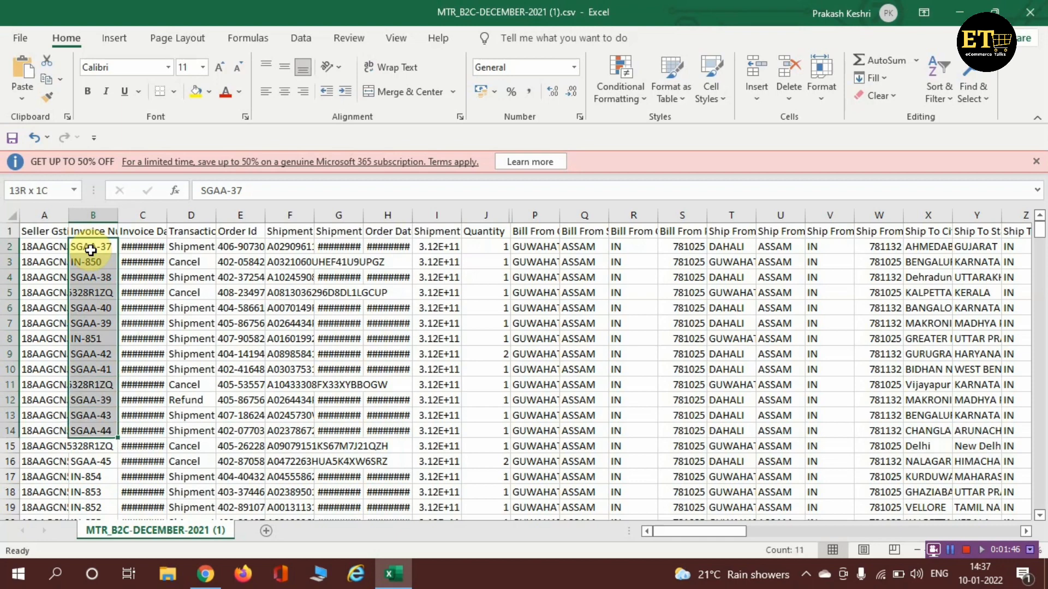
key(shift+Down)
key(shift+Down)
key(shift+Down)
key(shift+Down)
key(shift+Down)
key(shift+Down)
key(shift+Down)
key(shift+Down)
key(shift+Down)
key(shift+Down)
key(shift+Down)
key(shift+Down)
key(shift+Down)
key(shift+Down)
key(shift+Down)
key(shift+Down)
key(shift+Down)
key(shift+Down)
key(shift+Down)
key(shift+Down)
key(shift+Down)
key(shift+Down)
key(shift+Down)
key(shift+Down)
key(shift+Down)
key(shift+Down)
key(shift+Down)
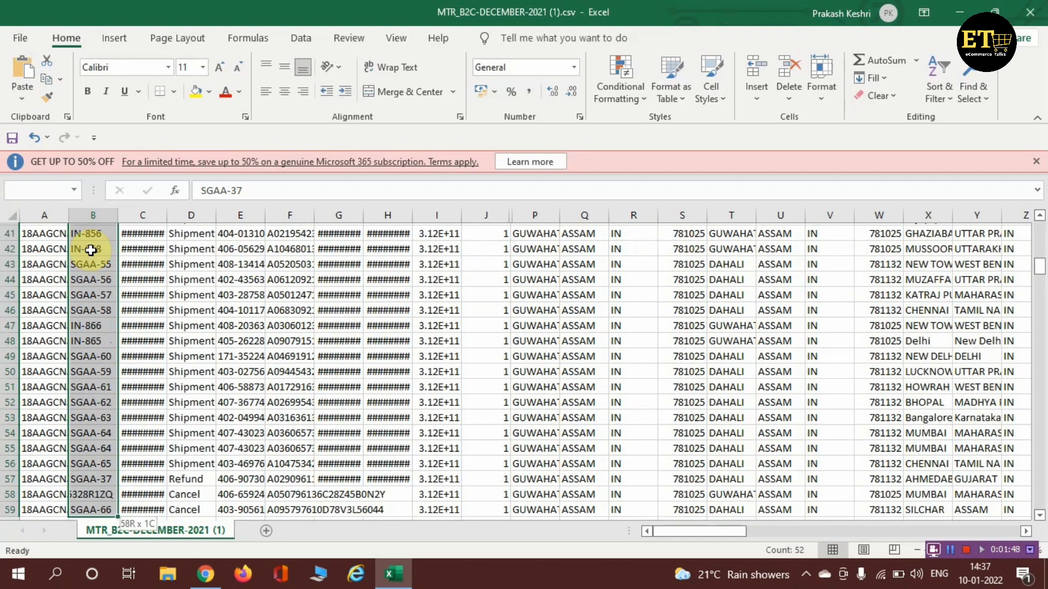
key(shift+Down)
key(shift+Down)
key(shift+Down)
key(shift+Down)
key(shift+Down)
key(shift+Down)
key(shift+Down)
key(shift+Down)
key(shift+Down)
key(shift+Down)
key(shift+Down)
key(shift+Down)
key(shift+Down)
key(shift+Down)
key(shift+Down)
key(shift+Down)
key(shift+Down)
key(shift+Down)
key(shift+Down)
key(shift+Down)
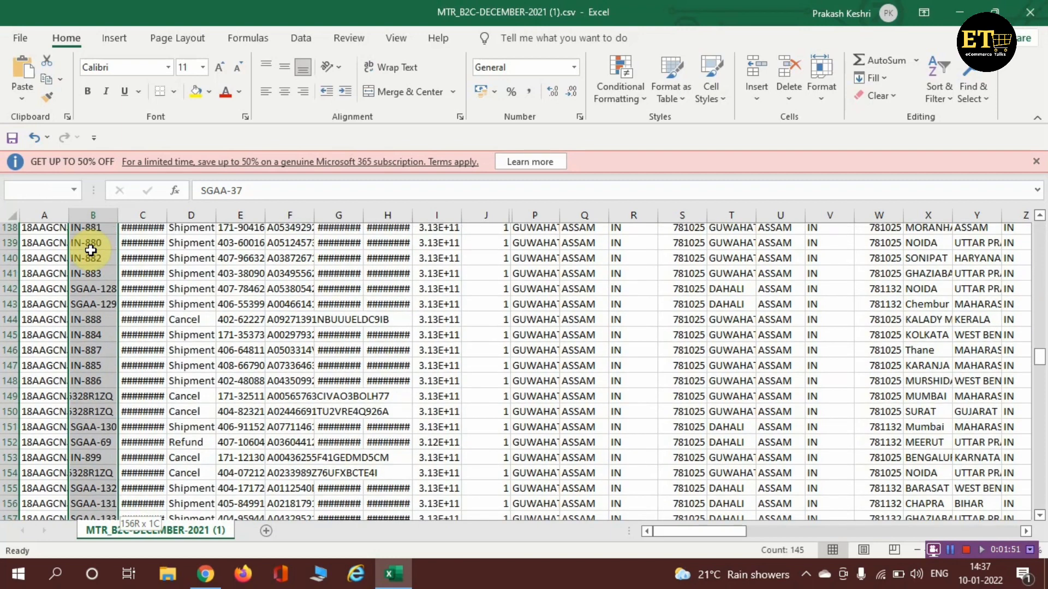
key(shift+Down)
key(shift+Down)
key(shift+Down)
key(shift+Down)
key(shift+Down)
key(shift+Down)
key(shift+Down)
key(shift+Down)
key(shift+Down)
key(shift+Down)
key(shift+Down)
key(shift+Down)
key(shift+Down)
key(shift+Down)
key(shift+Down)
key(shift+Down)
key(shift+Down)
key(shift+Down)
key(shift+Down)
key(shift+Down)
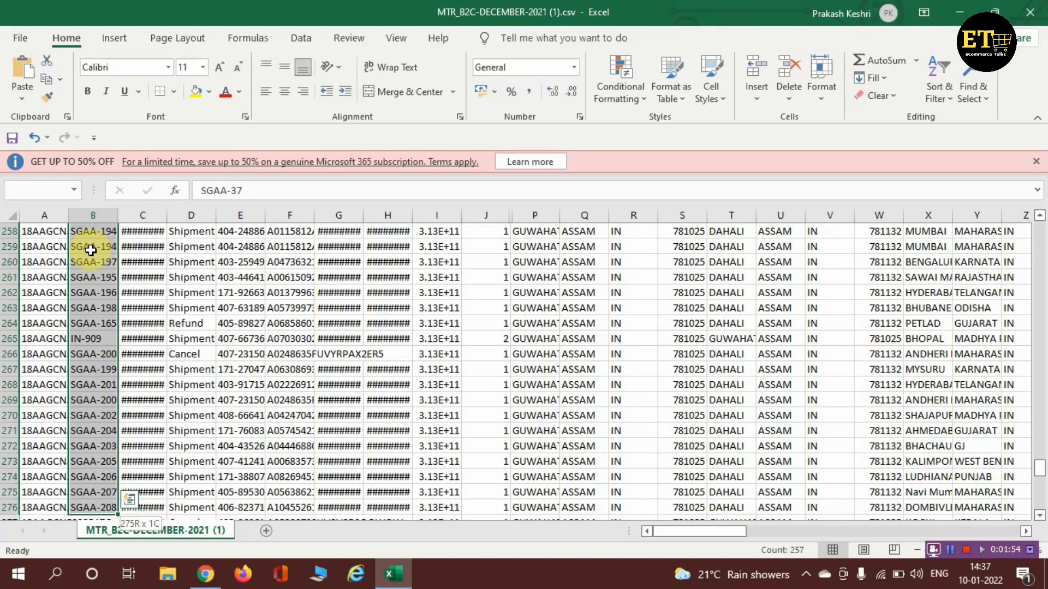
key(shift+Down)
key(shift+Down)
key(shift+Down)
key(shift+Down)
key(shift+Down)
key(shift+Down)
key(shift+Down)
key(shift+Down)
key(shift+Down)
key(shift+Down)
key(shift+Down)
key(shift+Down)
key(shift+Down)
key(shift+Down)
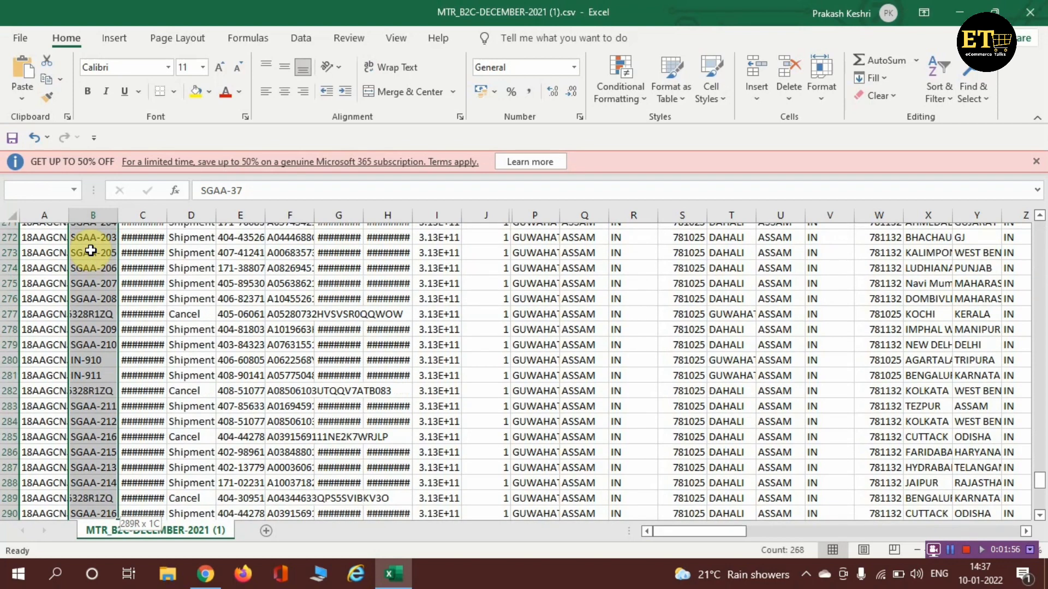
key(shift+Down)
key(shift+Down)
key(shift+Down)
key(shift+Down)
key(shift+Down)
key(shift+Down)
key(shift+Down)
key(shift+Down)
key(ctrl+shift+Down)
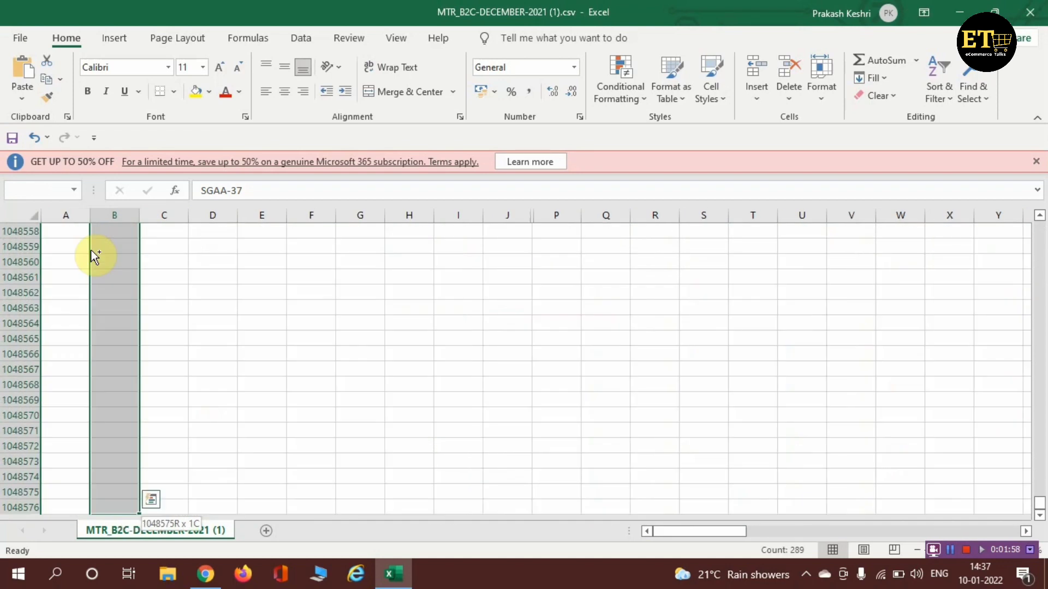
key(ctrl+shift+Up)
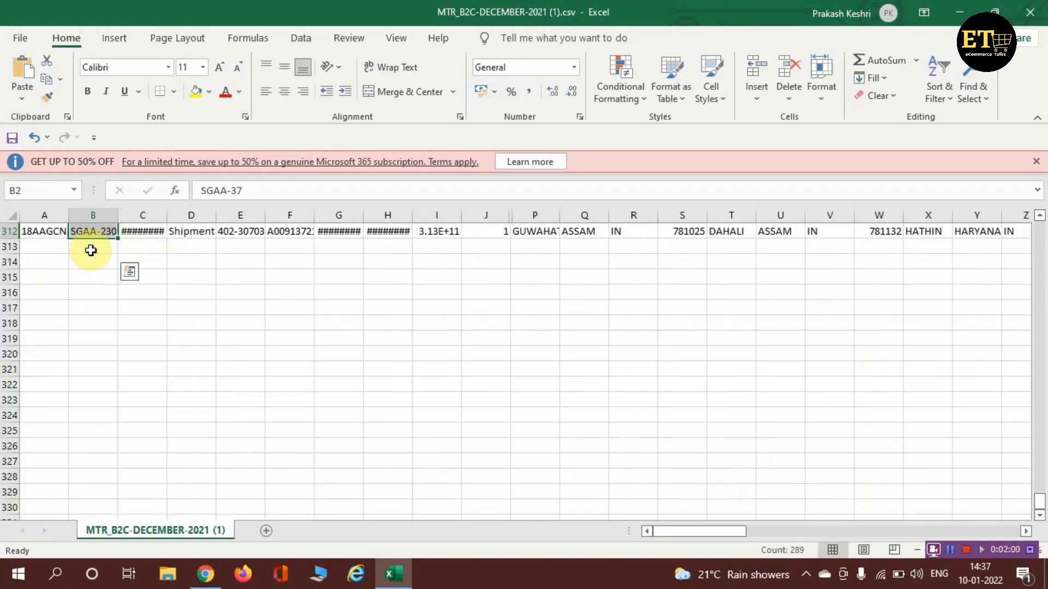
key(ctrl+c)
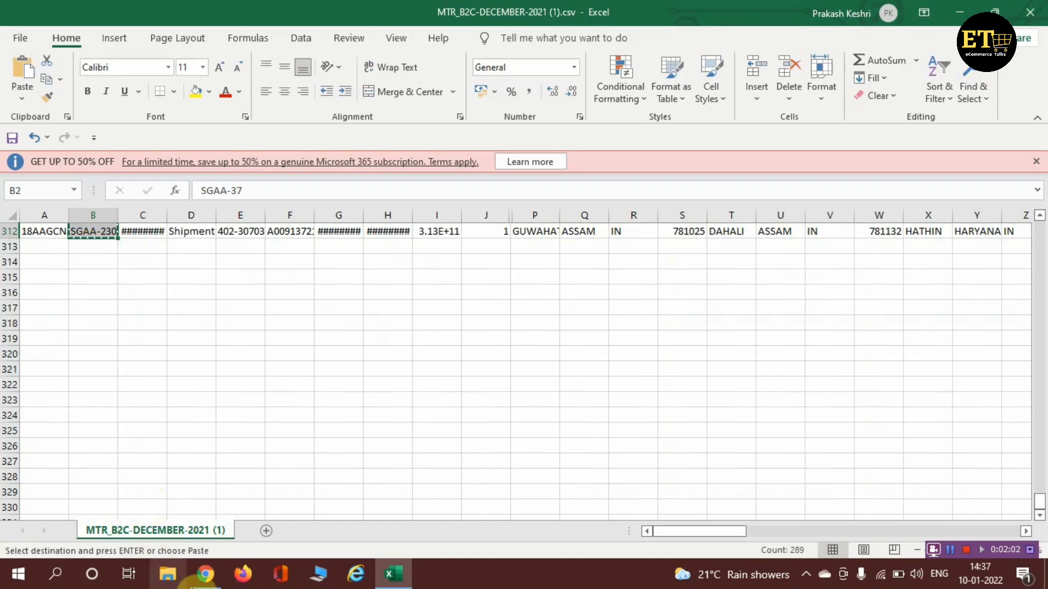
Step: Switch to the untitled Google Sheets spreadsheet and paste the invoice numbers under INVOICE NO, starting at B2
mouse_move(203, 579)
click(192, 493)
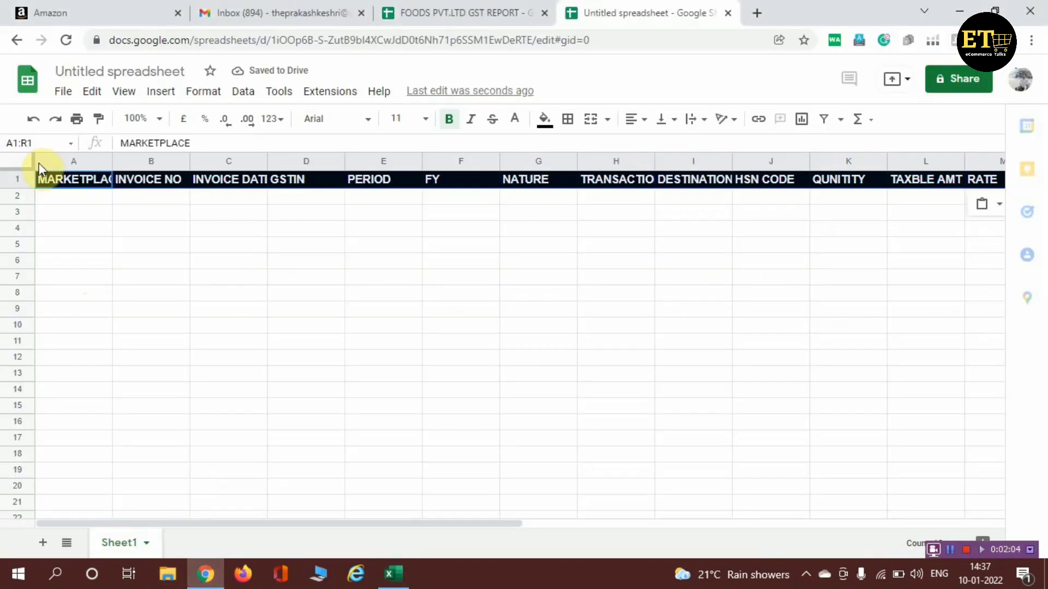
click(169, 203)
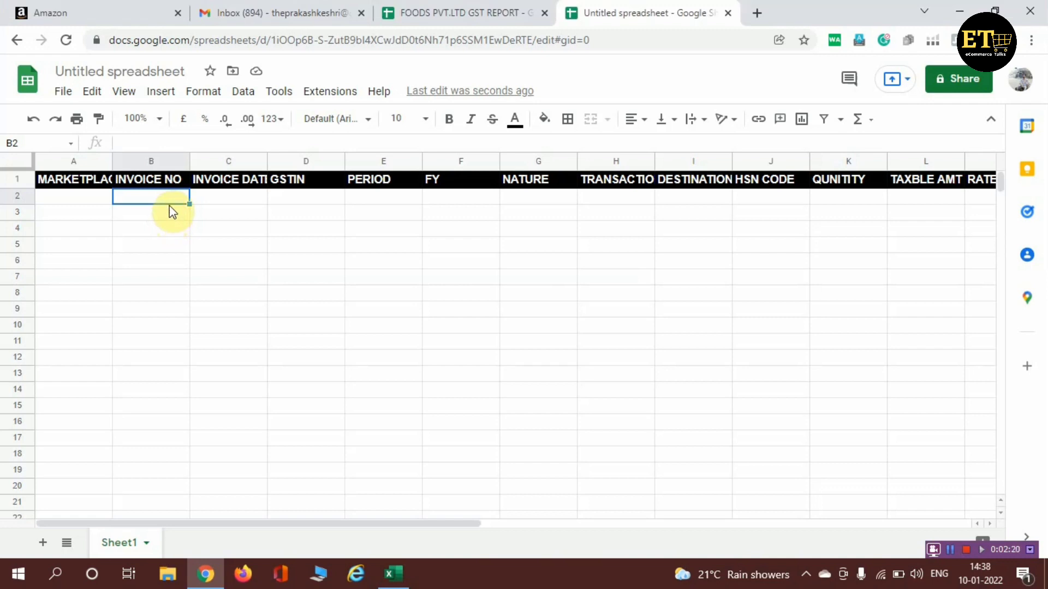
key(ctrl+v)
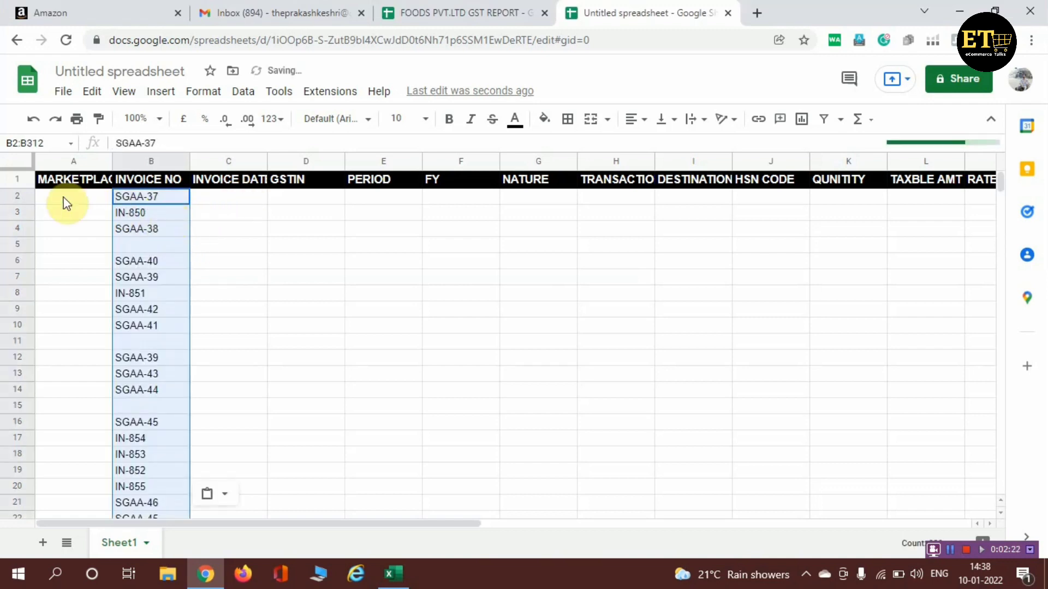
Step: Freeze header row 1 of the spreadsheet and check that it holds while browsing the invoice list
drag(21, 158, 23, 174)
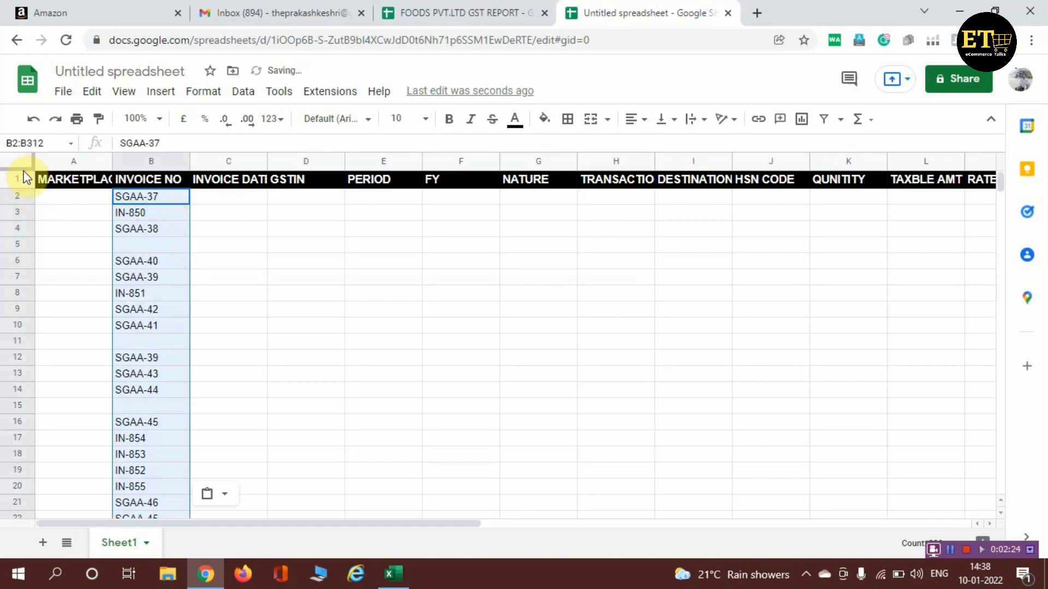
click(24, 169)
click(177, 245)
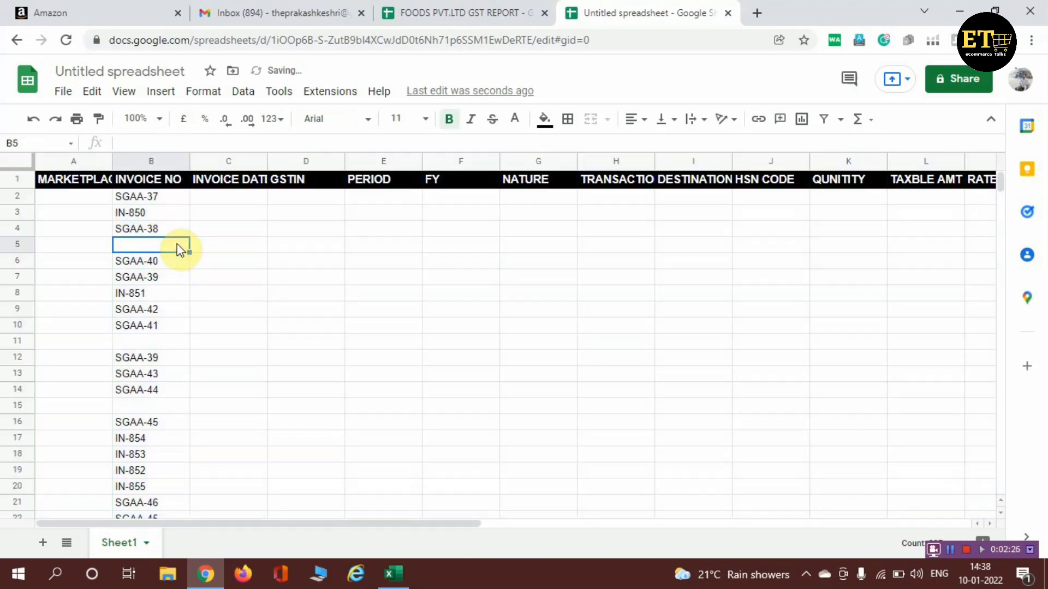
drag(19, 165, 22, 190)
scroll(204, 245, down, 7)
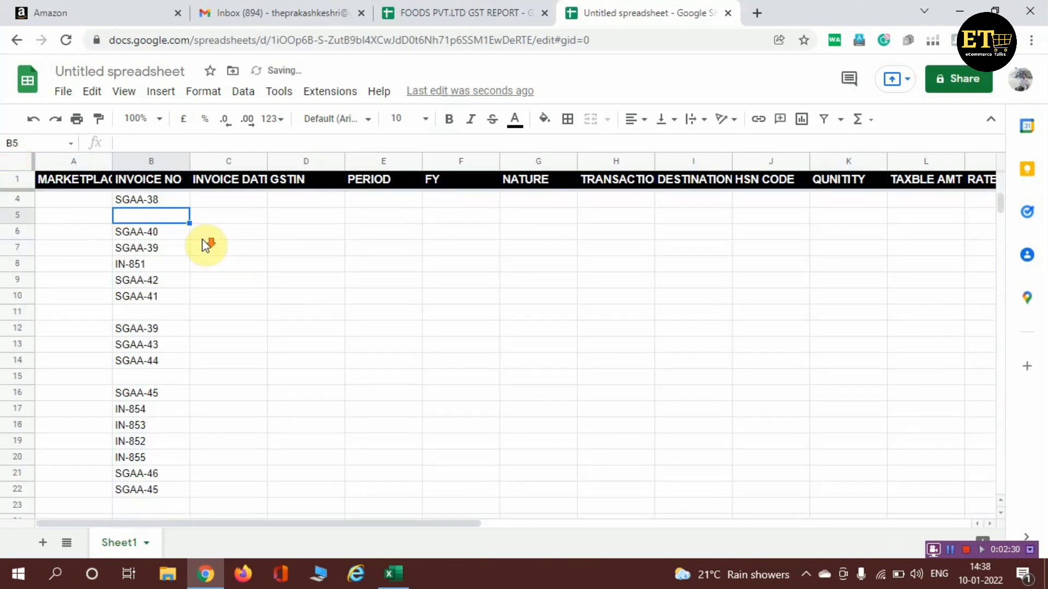
scroll(212, 273, up, 7)
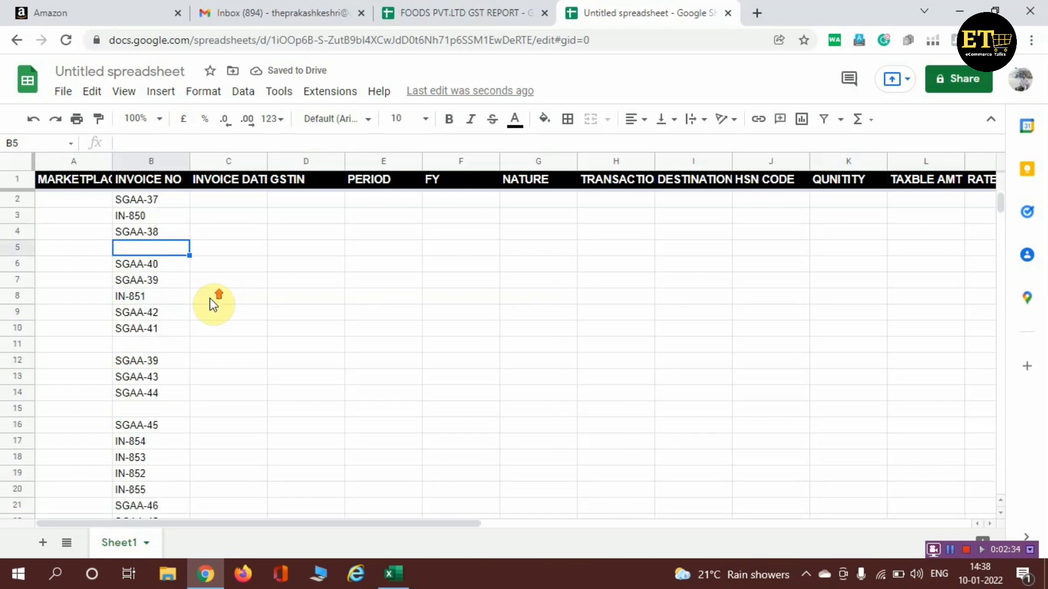
Step: Switch to the MTR_B2C-DECEMBER-2021 file in Excel and copy all invoice dates in C2:C312
mouse_move(398, 570)
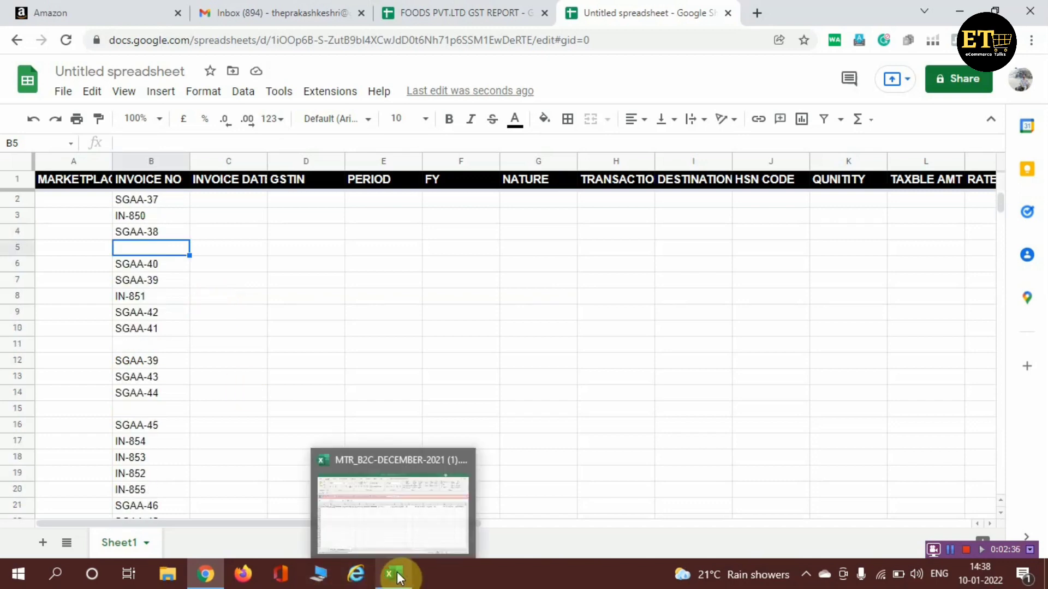
click(408, 537)
scroll(268, 432, up, 8)
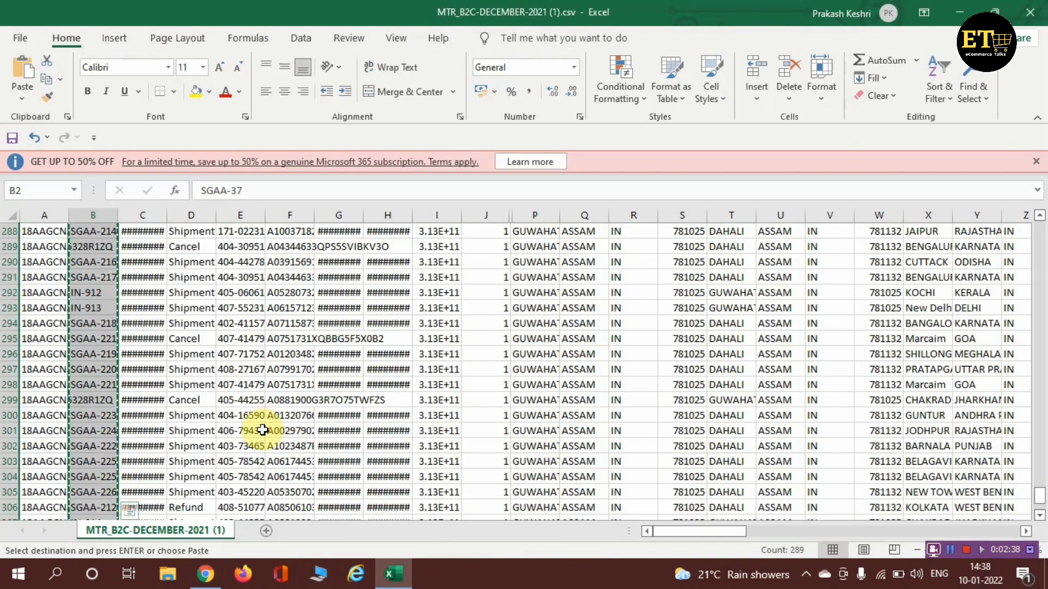
key(ctrl+Up)
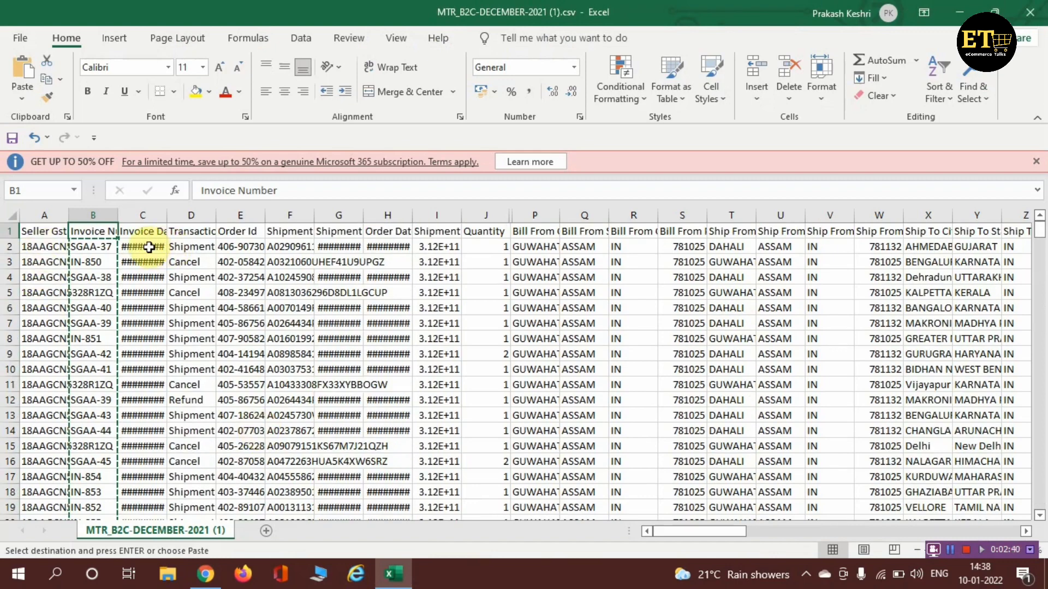
click(149, 247)
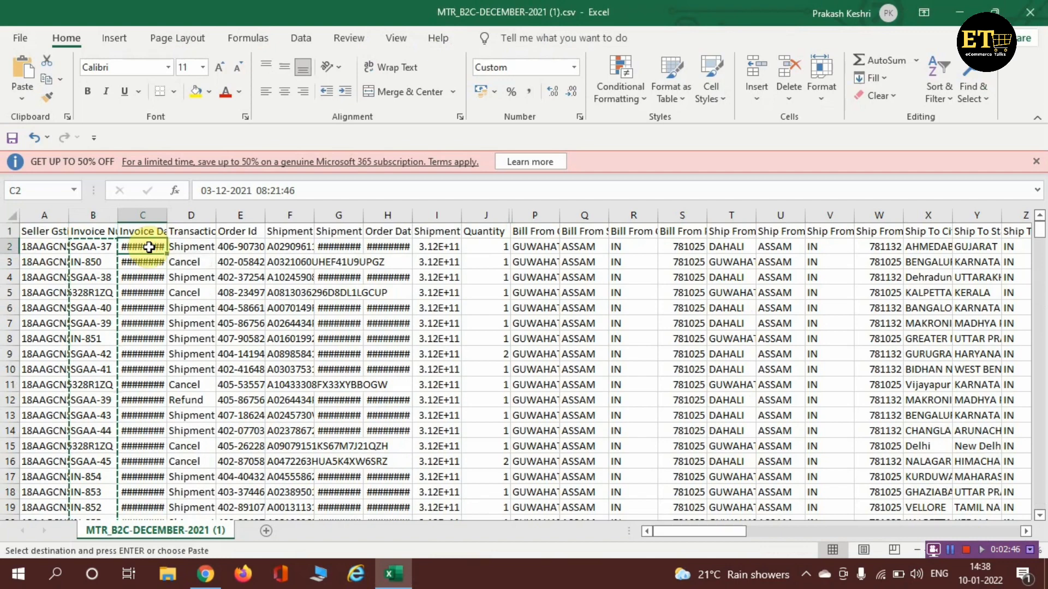
key(ctrl+shift+Down)
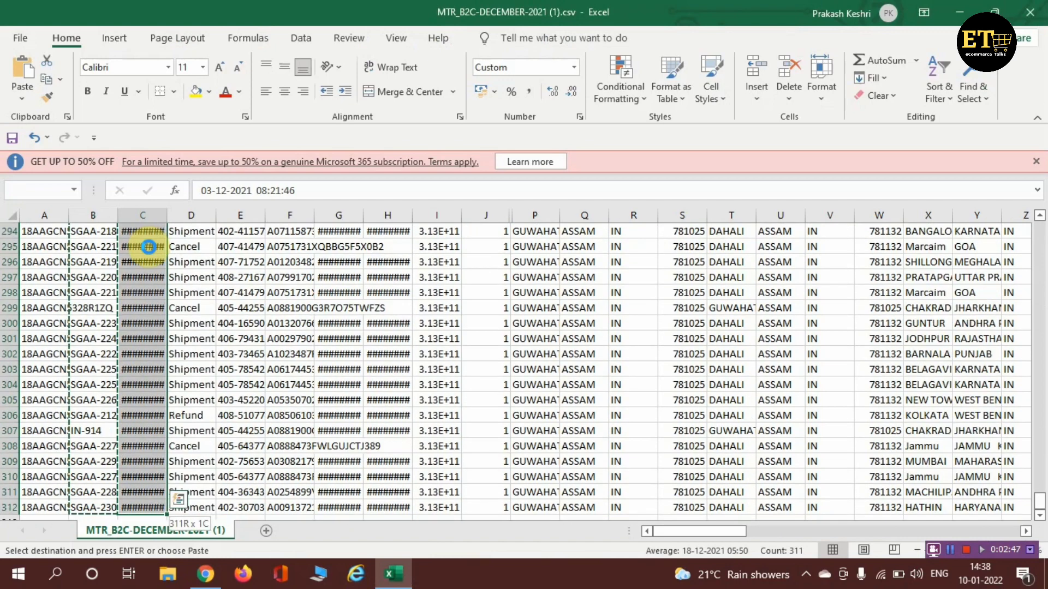
key(ctrl+c)
mouse_move(204, 574)
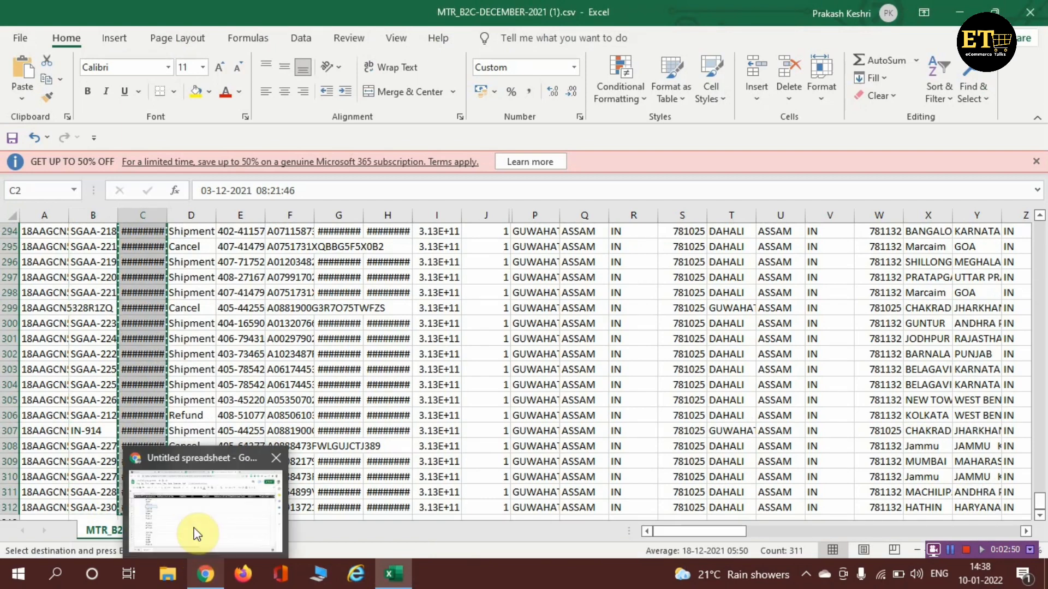
Step: Switch to the untitled Google Sheets spreadsheet and paste the invoice dates under INVOICE DATE, starting at C2
click(185, 495)
click(215, 202)
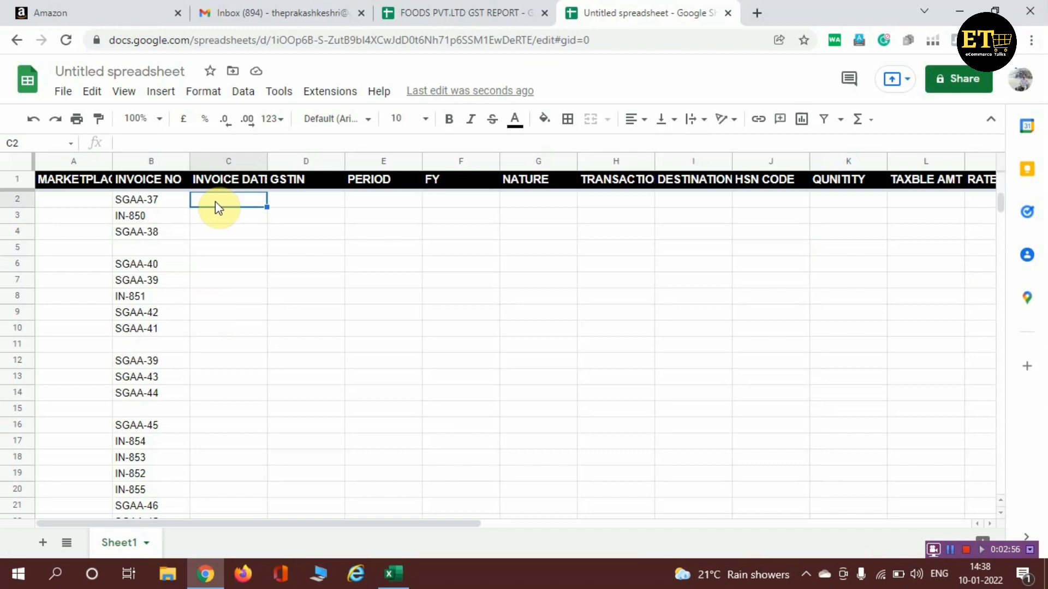
key(ctrl+v)
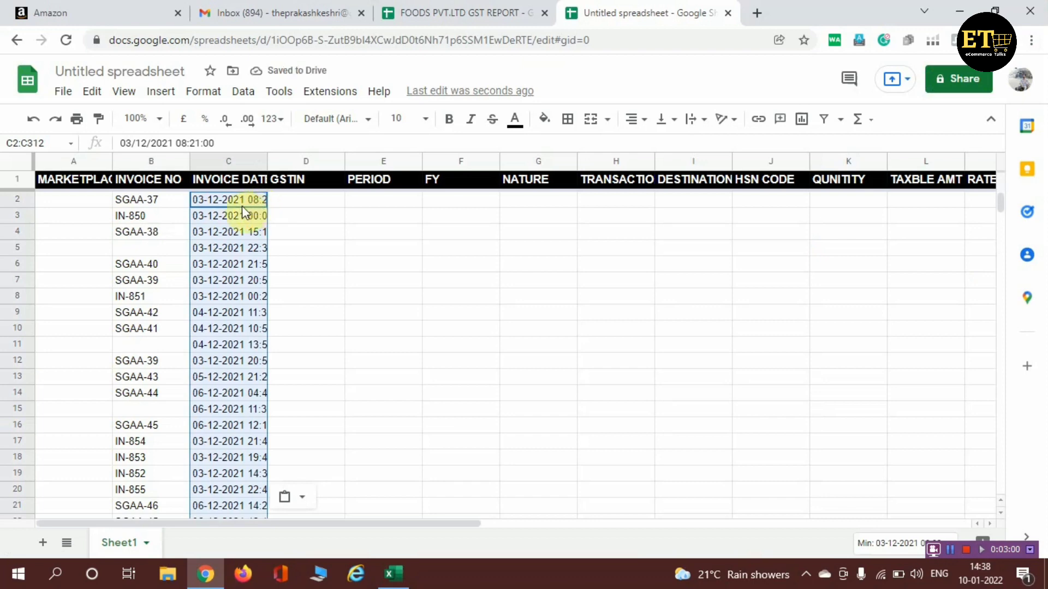
Step: Format the pasted invoice dates in C2:C312 as Date without the time, and widen column C to fit its header
click(199, 96)
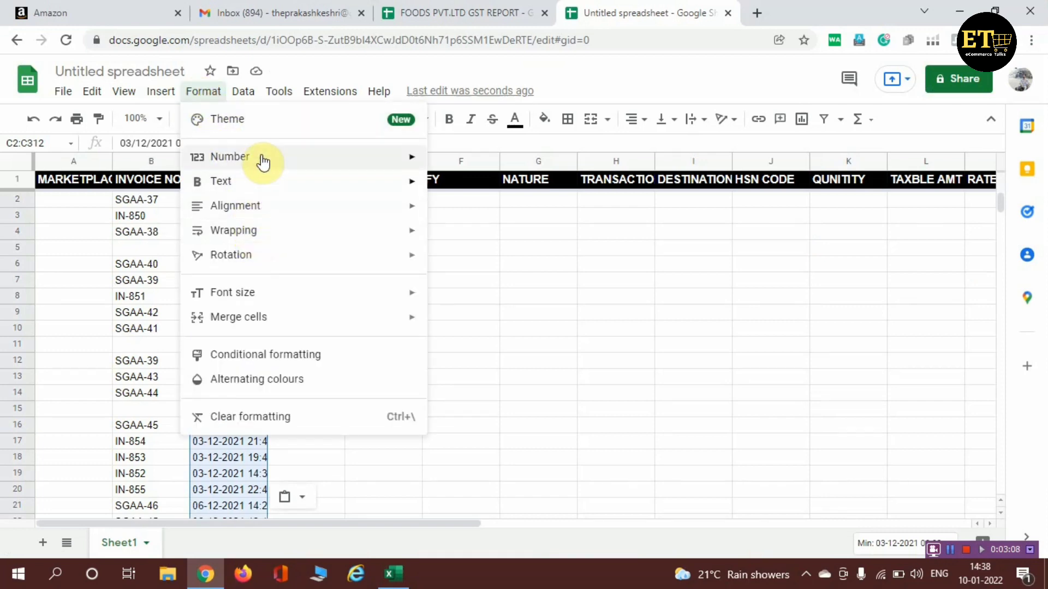
mouse_move(263, 160)
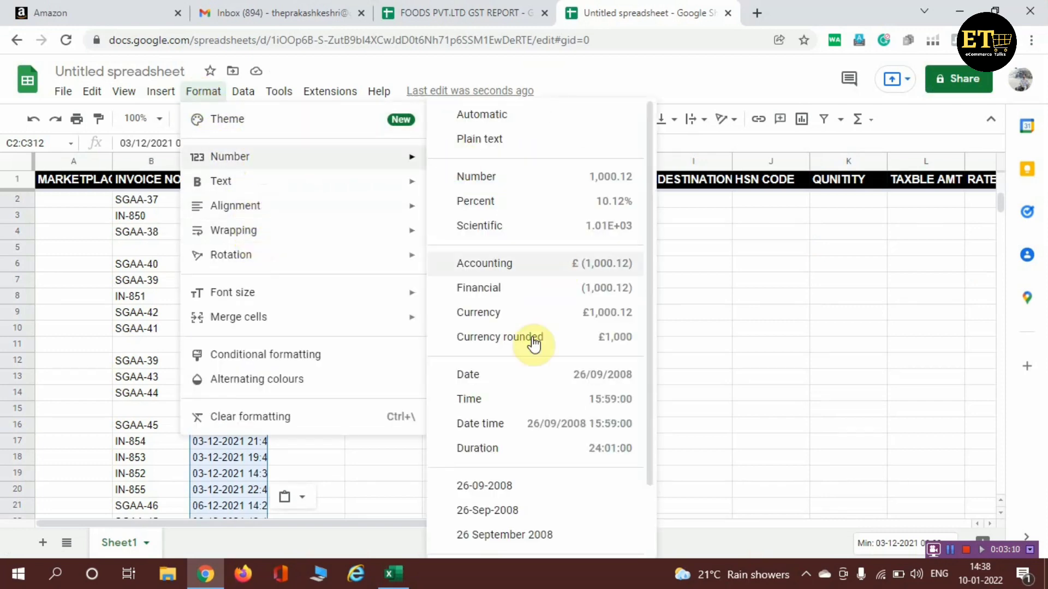
click(492, 375)
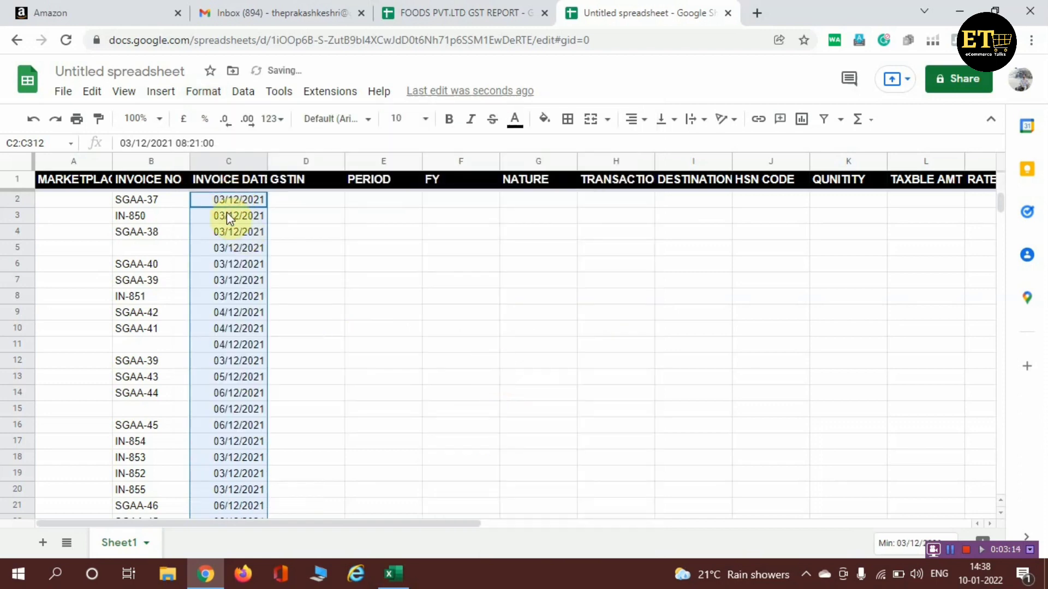
click(281, 202)
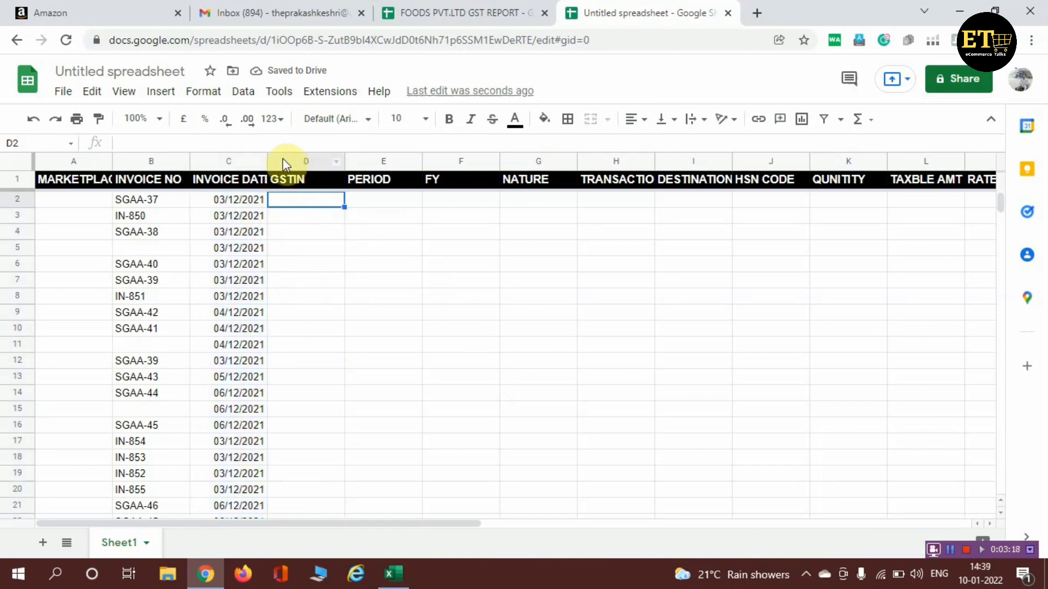
drag(266, 160, 279, 161)
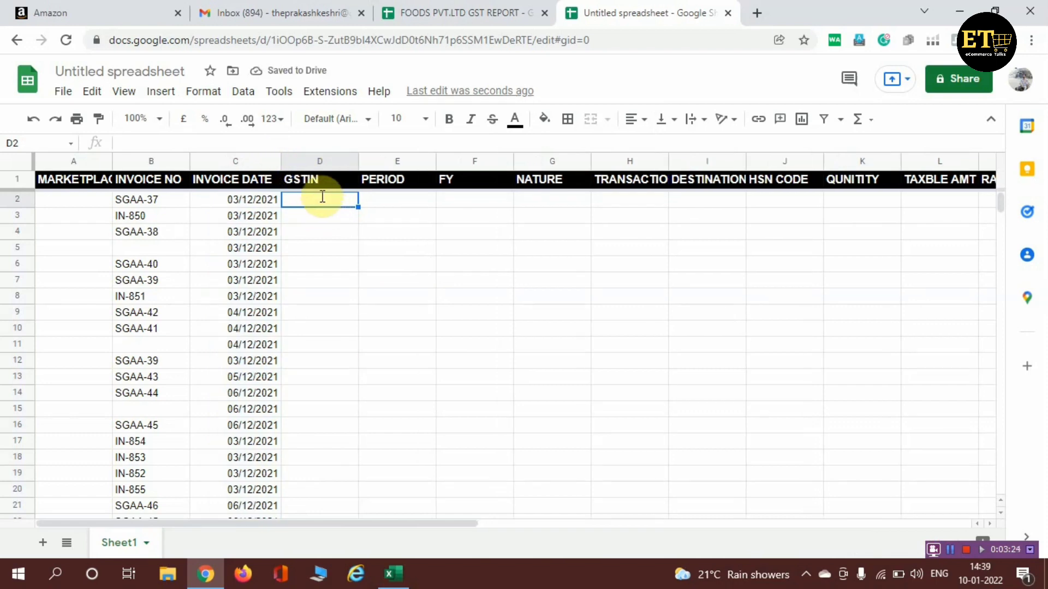
Step: Enter NON under GSTIN in cell D2
text(n)
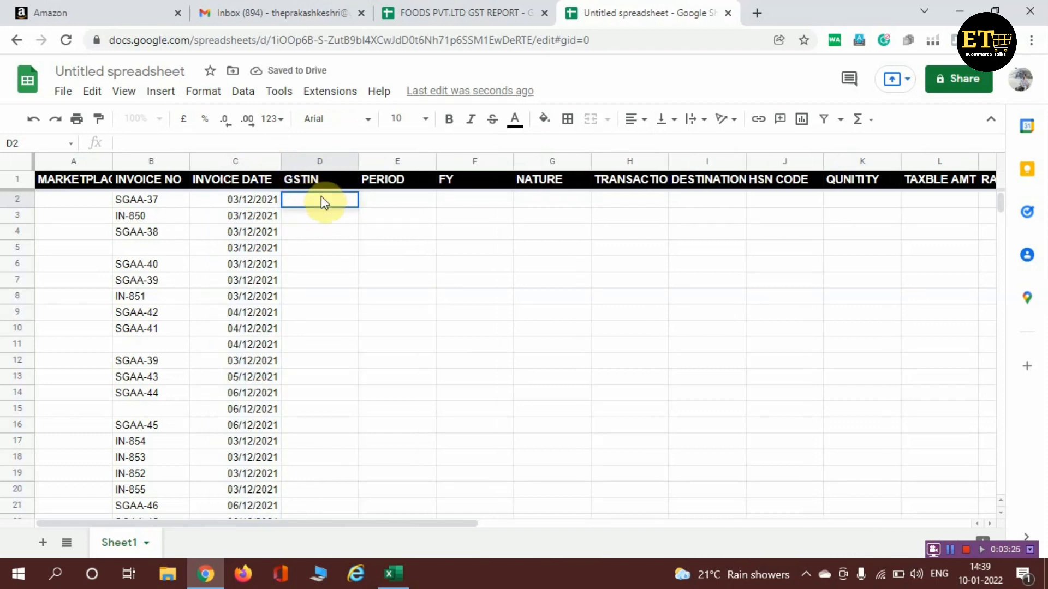
key(Right)
key(Left)
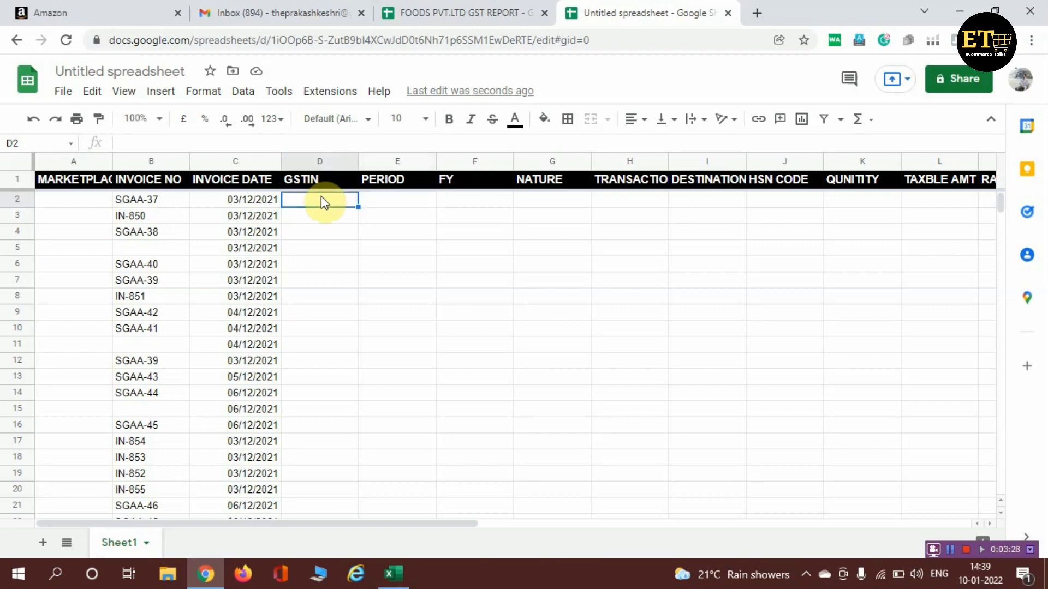
text(NON)
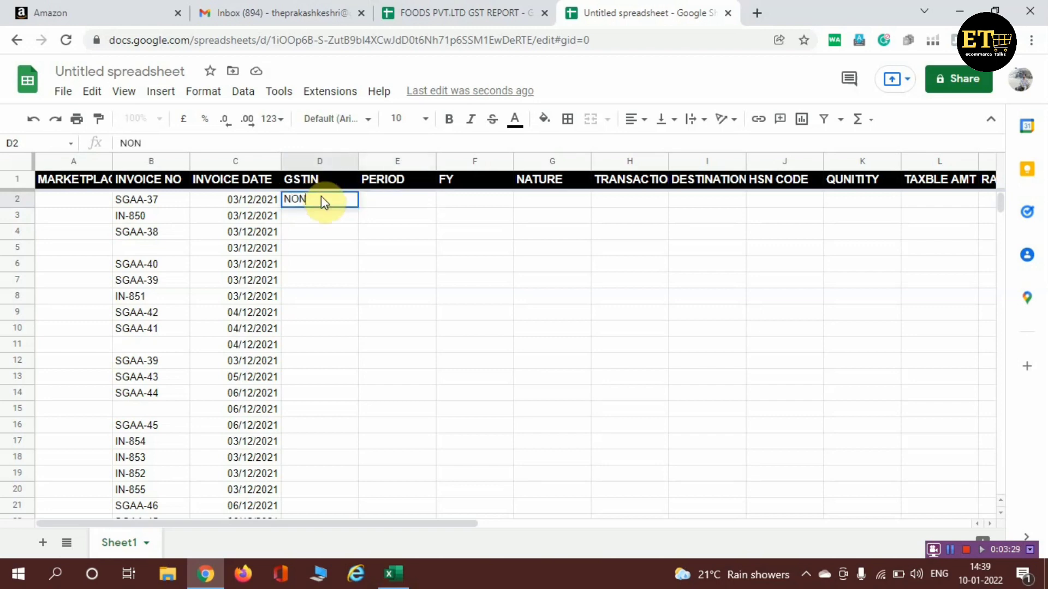
key(Tab)
Step: Enter DEC under PERIOD in cell E2
text(2)
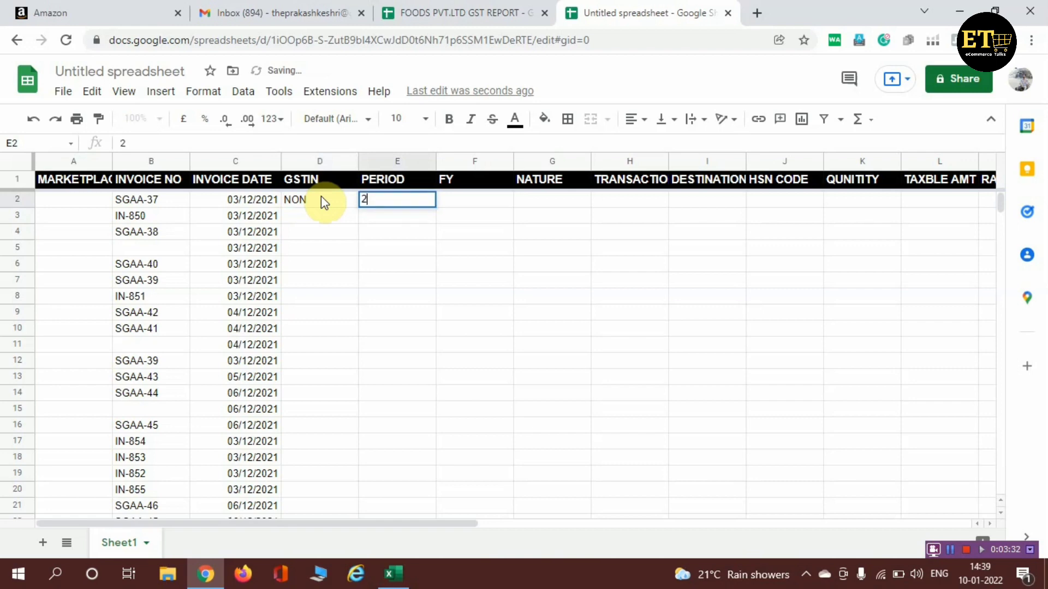
text(021-22)
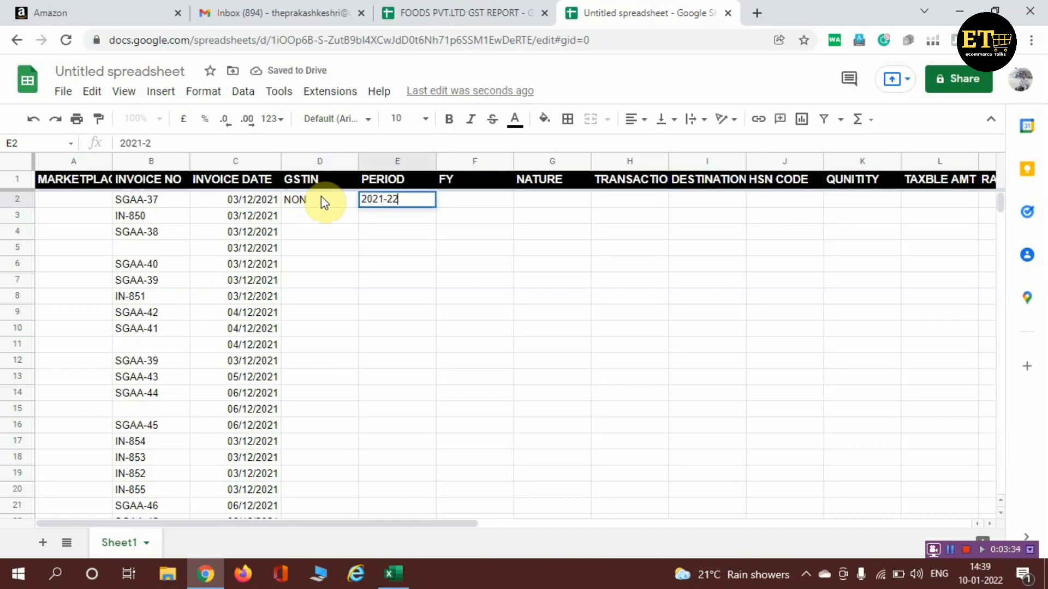
key(BackSpace)
key(BackSpace)
key(BackSpace)
key(BackSpace)
key(BackSpace)
key(BackSpace)
key(BackSpace)
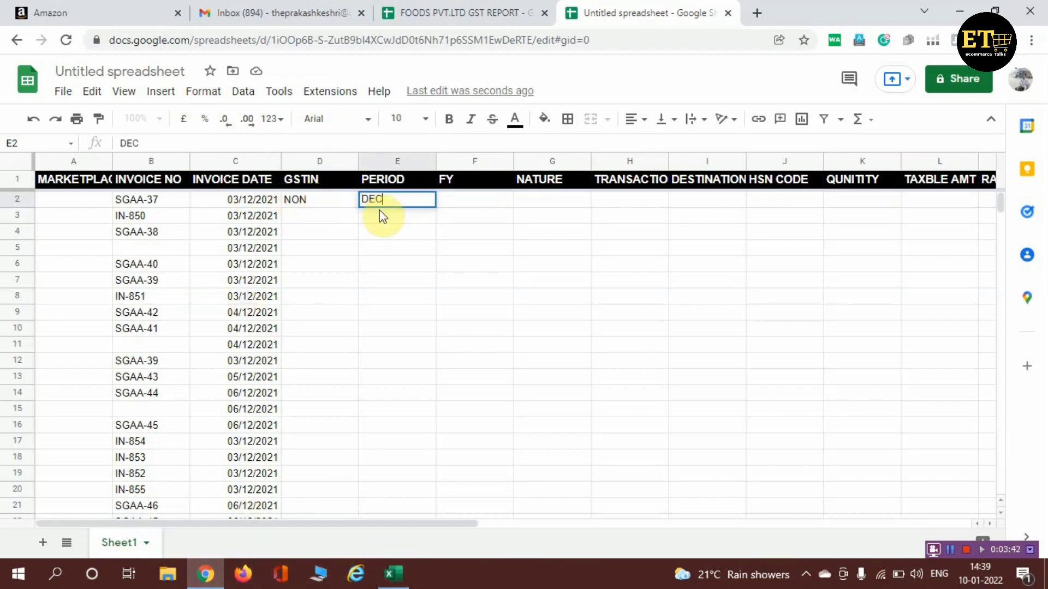
key(Tab)
Step: Enter 2021-22 under FY in F2 and B2C under NATURE in G2
text(2922)
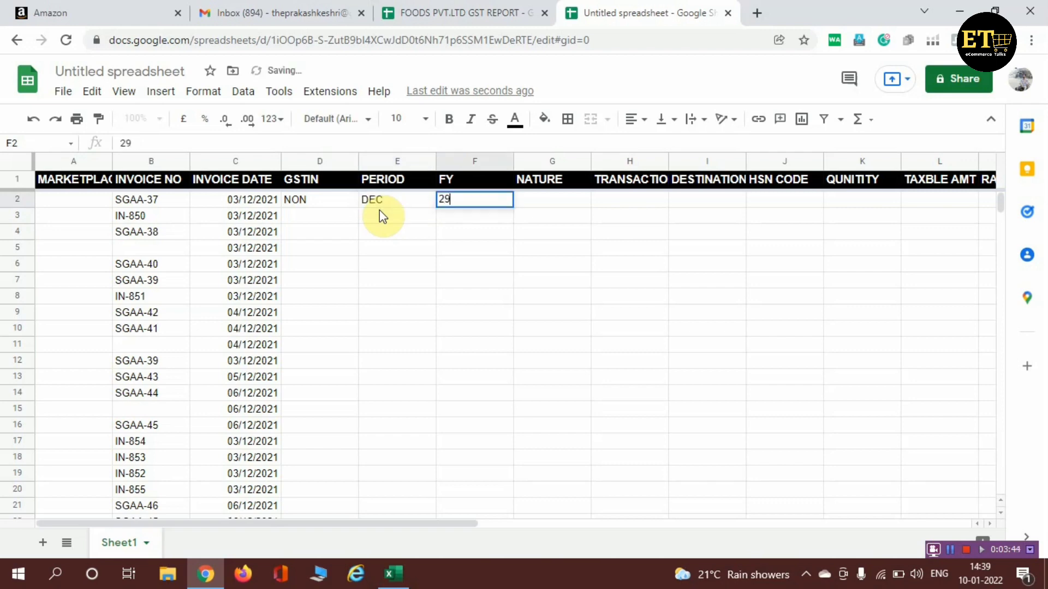
key(BackSpace)
key(BackSpace)
key(BackSpace)
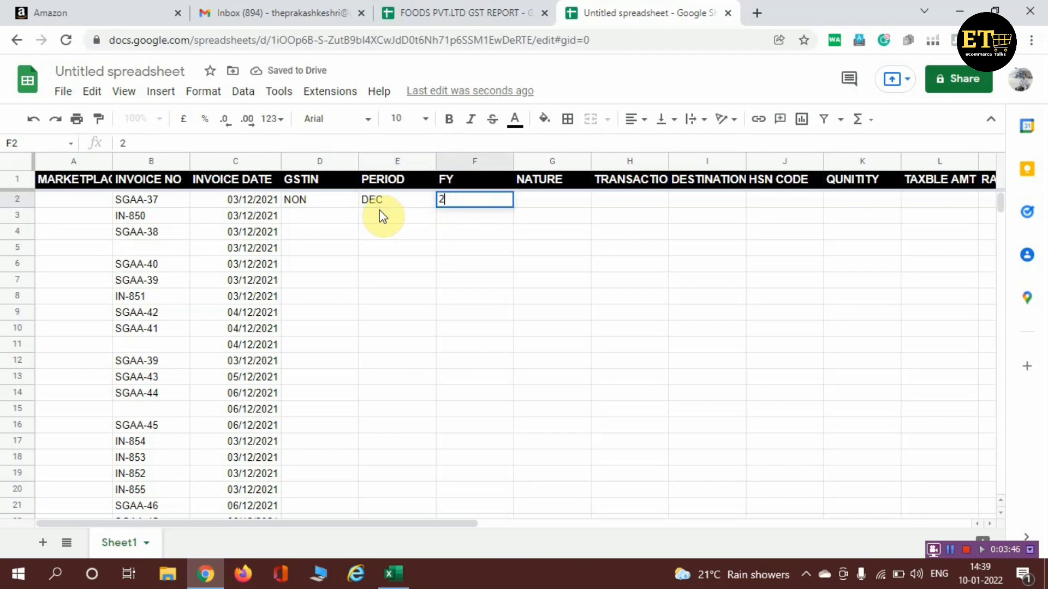
text(021)
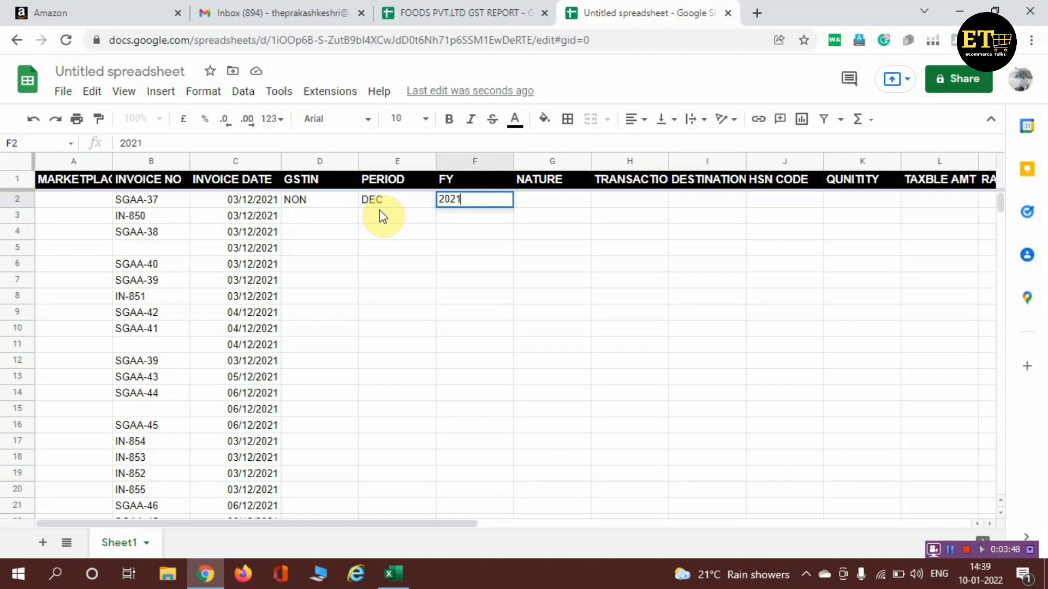
text(-22)
key(Tab)
text(B2C)
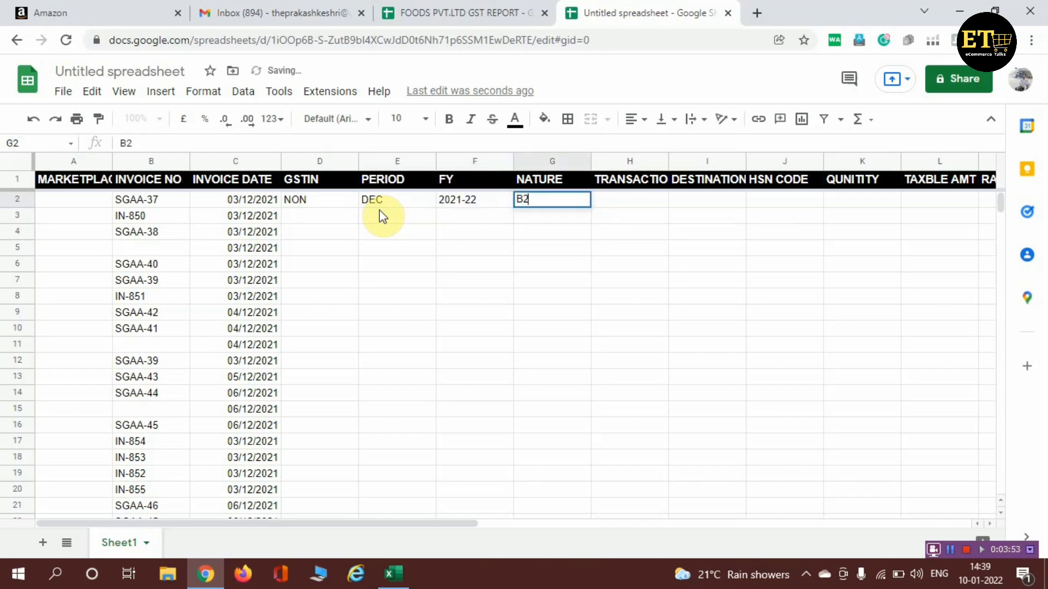
Step: Copy the GSTIN, PERIOD, FY and NATURE values in D2:G2 and extend the selection down these columns alongside the invoice rows
click(302, 206)
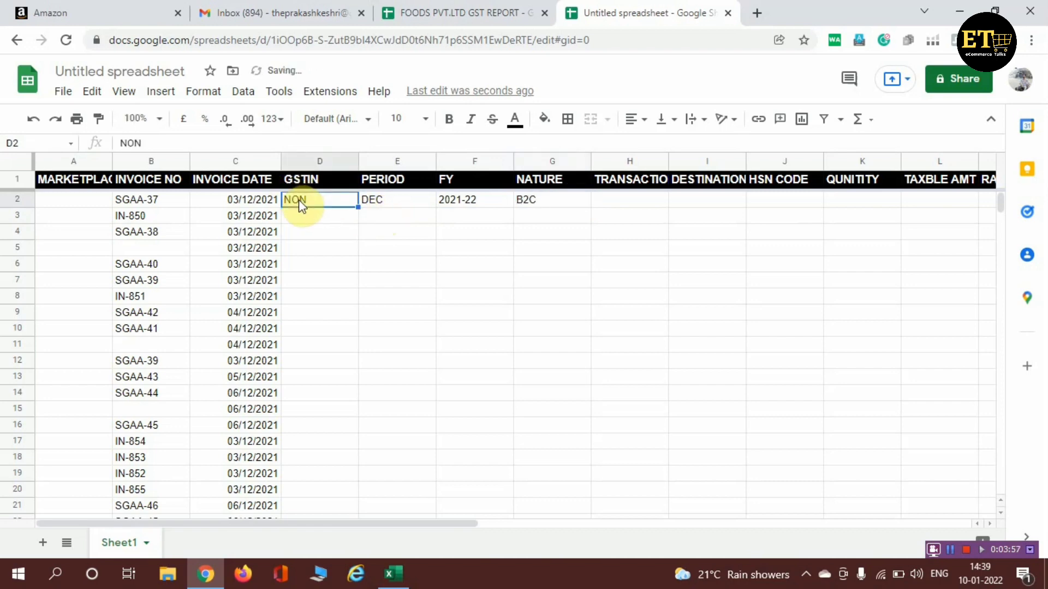
key(shift+Right)
key(shift+Right)
key(shift+Right)
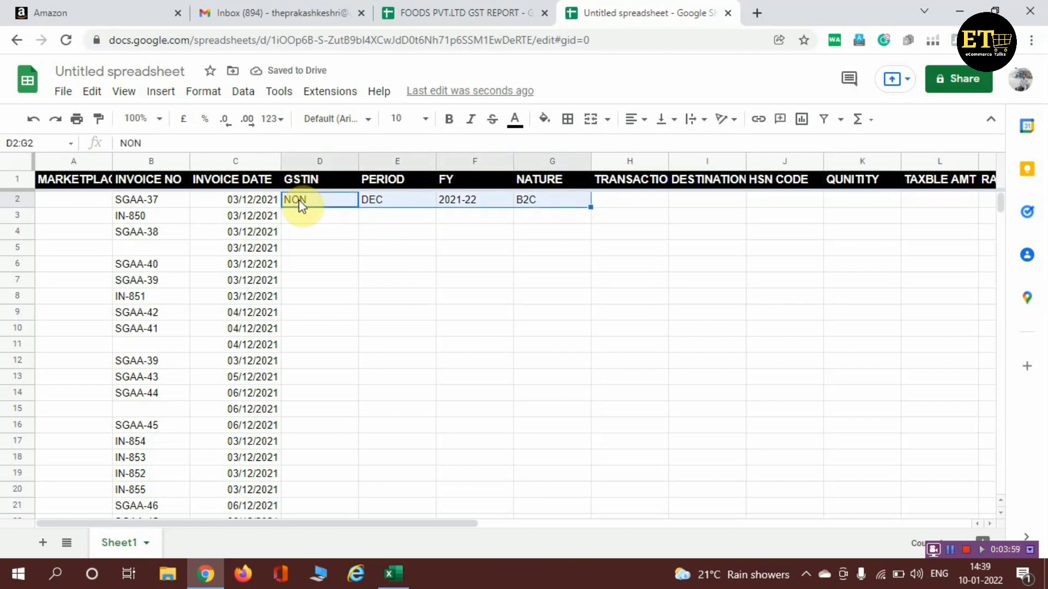
key(shift+Down)
key(shift+Down)
key(shift+Down)
key(shift+Down)
key(shift+Down)
key(shift+Down)
key(shift+Down)
key(shift+Down)
key(shift+Down)
key(shift+Down)
key(shift+Down)
key(shift+Down)
key(shift+Down)
key(shift+Down)
key(shift+Down)
key(shift+Down)
key(shift+Down)
key(shift+Down)
key(shift+Down)
key(shift+Down)
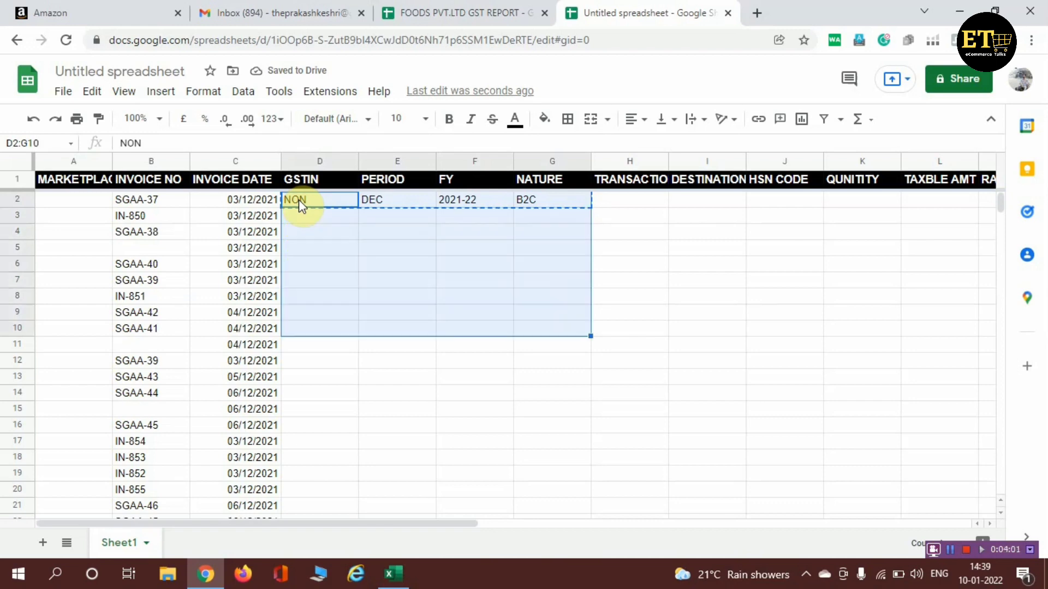
key(shift+Down)
key(shift+Down)
key(shift+Down)
key(shift+Down)
key(shift+Down)
key(shift+Down)
key(shift+Down)
key(shift+Down)
key(shift+Down)
key(shift+Down)
key(shift+Down)
key(shift+Down)
key(shift+Down)
key(shift+Down)
key(shift+Down)
key(shift+Down)
key(shift+Down)
key(shift+Down)
key(shift+Down)
key(shift+Down)
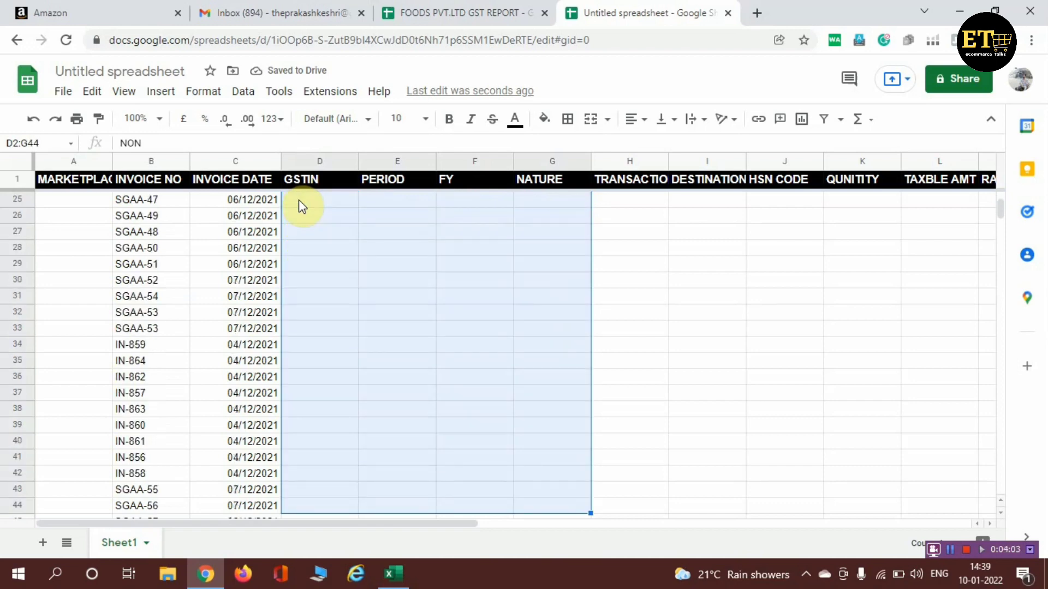
key(shift+Down)
key(shift+Down)
key(shift+Down)
key(shift+Down)
key(shift+Down)
key(shift+Down)
key(shift+Down)
key(shift+Down)
key(shift+Down)
key(shift+Down)
key(shift+Down)
key(shift+Down)
key(shift+Down)
key(shift+Down)
key(shift+Down)
key(shift+Down)
key(shift+Down)
key(shift+Down)
key(shift+Down)
key(shift+Down)
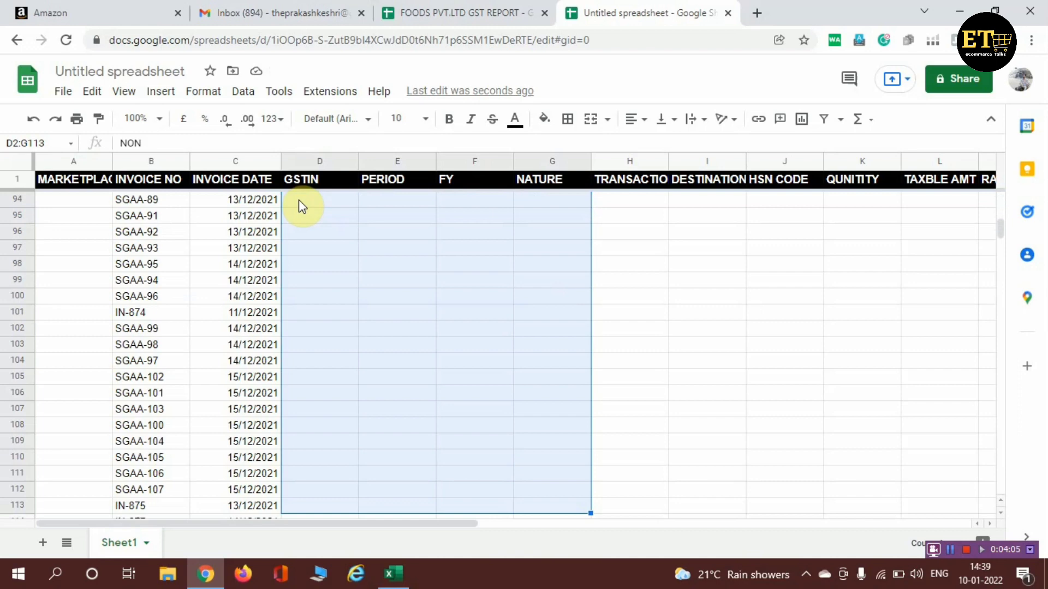
key(shift+Down)
key(shift+Down)
key(shift+Down)
key(shift+Down)
key(shift+Down)
key(shift+Down)
key(shift+Down)
key(shift+Down)
key(shift+Down)
key(shift+Down)
key(shift+Down)
key(shift+Down)
key(shift+Down)
key(shift+Down)
key(shift+Down)
key(shift+Down)
key(shift+Down)
key(shift+Down)
key(shift+Down)
key(shift+Down)
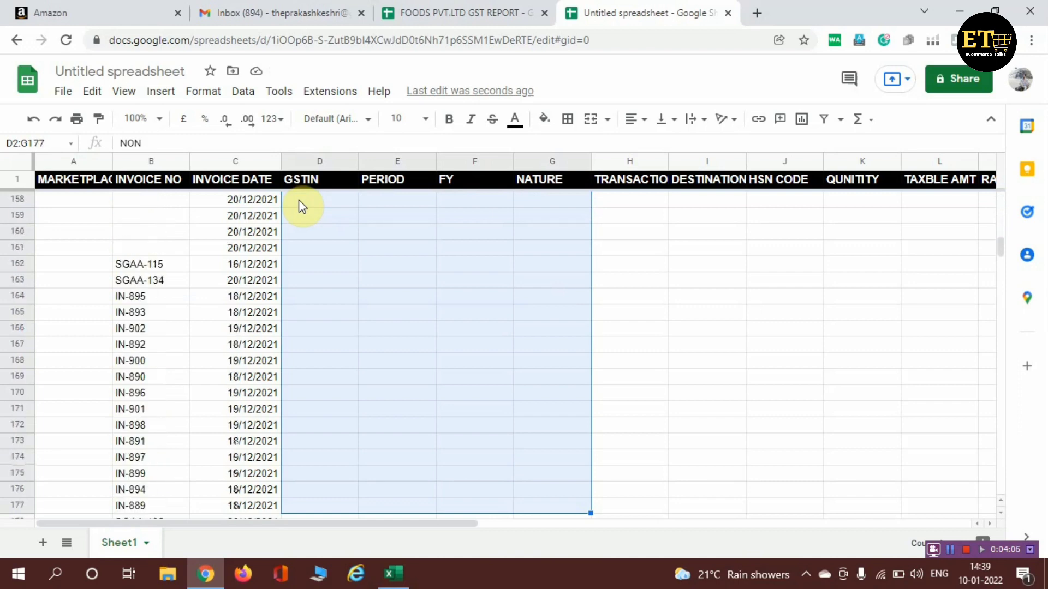
key(shift+Down)
key(shift+Down)
key(shift+Down)
key(shift+Down)
key(shift+Down)
key(shift+Down)
key(shift+Down)
key(shift+Down)
key(shift+Down)
key(shift+Down)
key(shift+Down)
key(shift+Down)
key(shift+Down)
key(shift+Down)
key(shift+Down)
key(shift+Down)
key(shift+Down)
key(shift+Down)
key(shift+Down)
key(shift+Down)
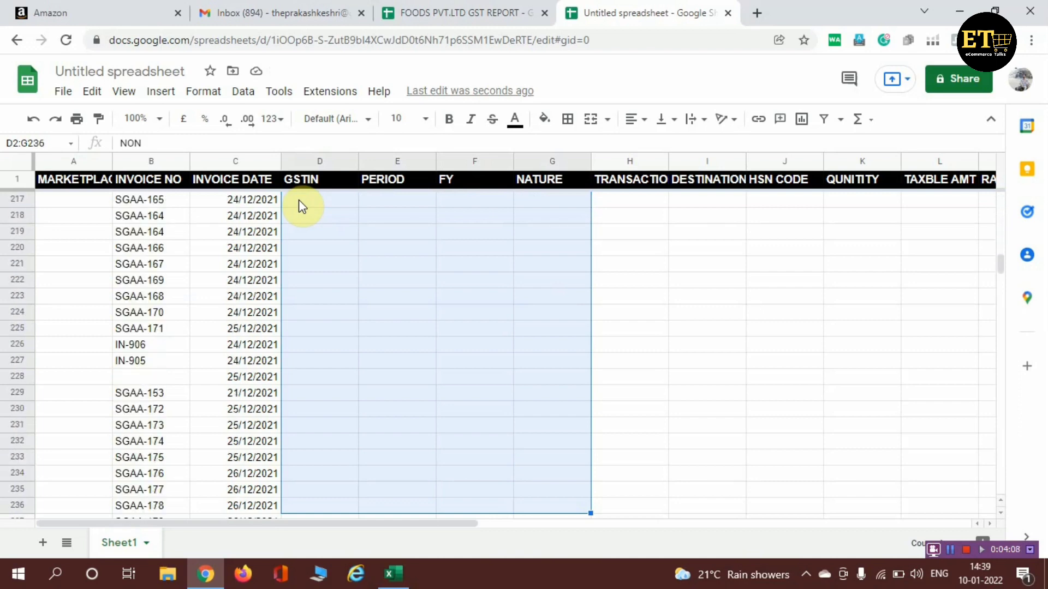
key(shift+Down)
key(shift+Down)
key(shift+Down)
key(shift+Down)
key(shift+Down)
key(shift+Down)
key(shift+Down)
key(shift+Down)
key(shift+Down)
key(shift+Down)
key(shift+Down)
key(shift+Down)
key(shift+Down)
key(shift+Down)
key(shift+Down)
key(shift+Down)
key(shift+Down)
key(shift+Down)
key(shift+Down)
key(shift+Down)
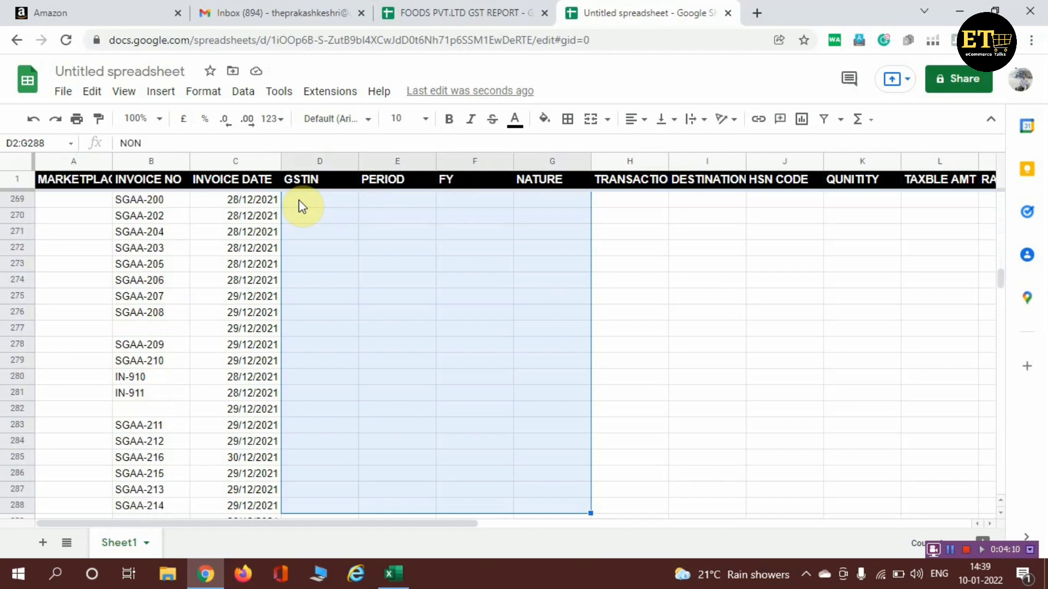
key(shift+Down)
key(shift+Down)
key(shift+Down)
key(shift+Down)
key(shift+Down)
key(shift+Down)
key(shift+Down)
key(shift+Down)
key(shift+Down)
key(shift+Down)
key(shift+Down)
key(shift+Down)
key(shift+Down)
key(shift+Down)
key(shift+Down)
key(shift+Down)
key(shift+Down)
key(shift+Down)
key(shift+Down)
key(shift+Down)
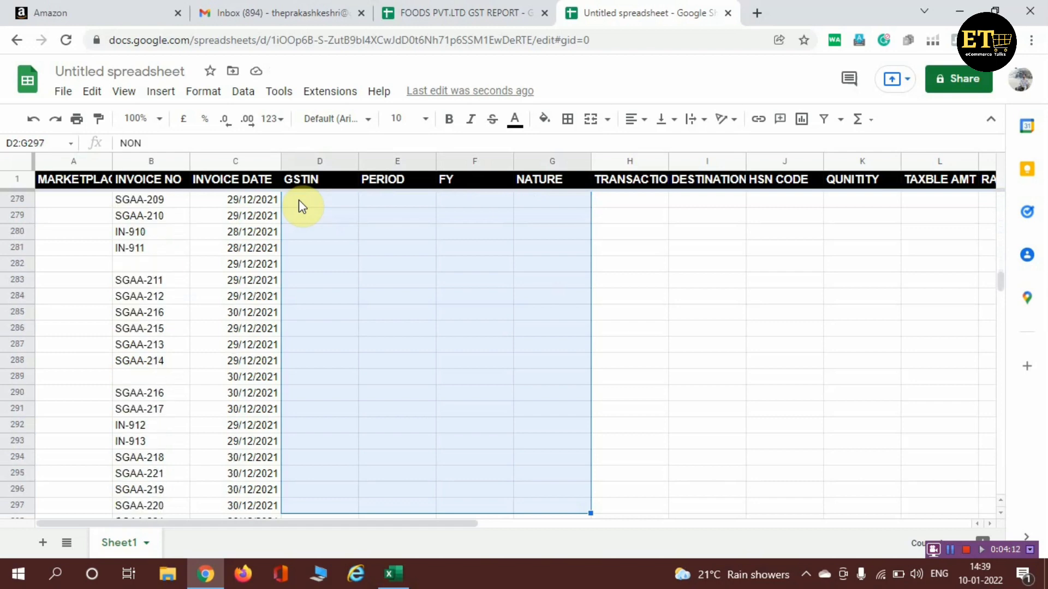
Step: Extend the selection to the last invoice row, D2:G312, and fill it with the copied NON, DEC, 2021-22 and B2C values
key(shift+Down)
key(shift+Down)
key(shift+Down)
key(shift+Down)
key(shift+Down)
key(shift+Down)
key(shift+Down)
key(shift+Down)
key(shift+Down)
key(shift+Down)
key(shift+Down)
key(shift+Down)
key(shift+Down)
key(shift+Down)
key(shift+Down)
key(shift+Down)
key(shift+Down)
key(shift+Down)
key(shift+Down)
key(shift+Down)
key(shift+Up)
key(shift+Up)
key(shift+Up)
key(shift+Up)
key(shift+Up)
key(shift+Up)
key(shift+Up)
key(shift+Up)
key(shift+Up)
key(shift+Up)
key(shift+Up)
key(shift+Up)
key(shift+Up)
key(shift+Up)
key(shift+Up)
key(shift+Up)
key(shift+Up)
key(shift+Up)
key(shift+Up)
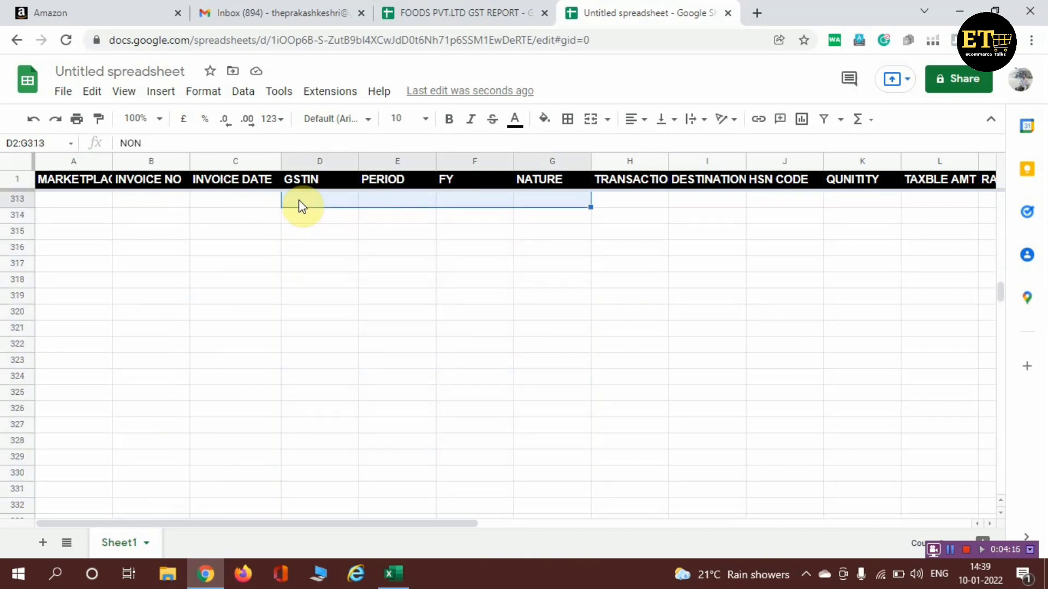
key(shift+Up)
key(shift+Up)
key(shift+Up)
key(shift+Down)
key(shift+Down)
key(shift+Down)
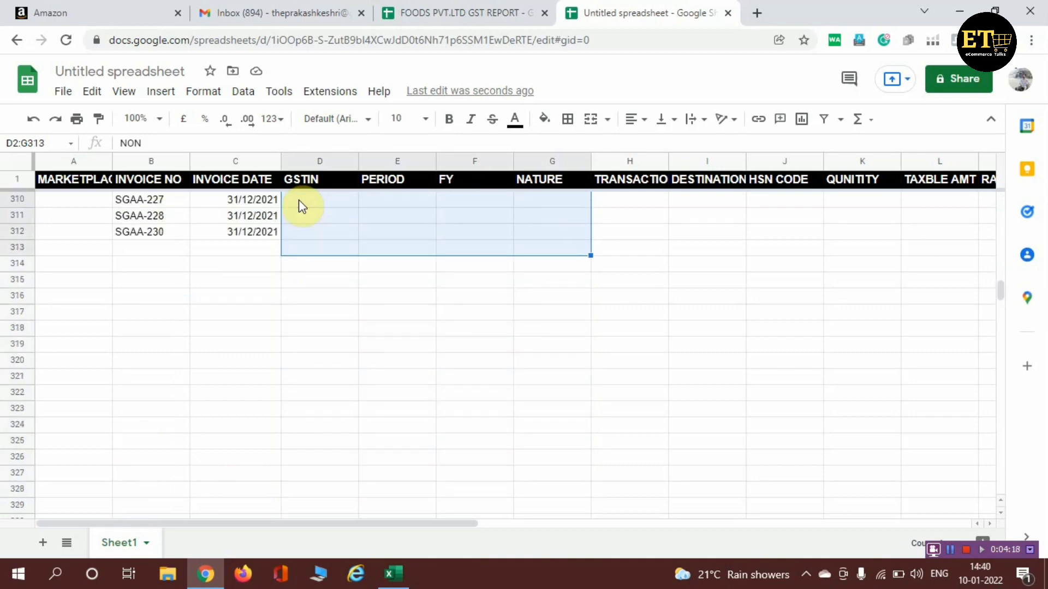
key(shift+Up)
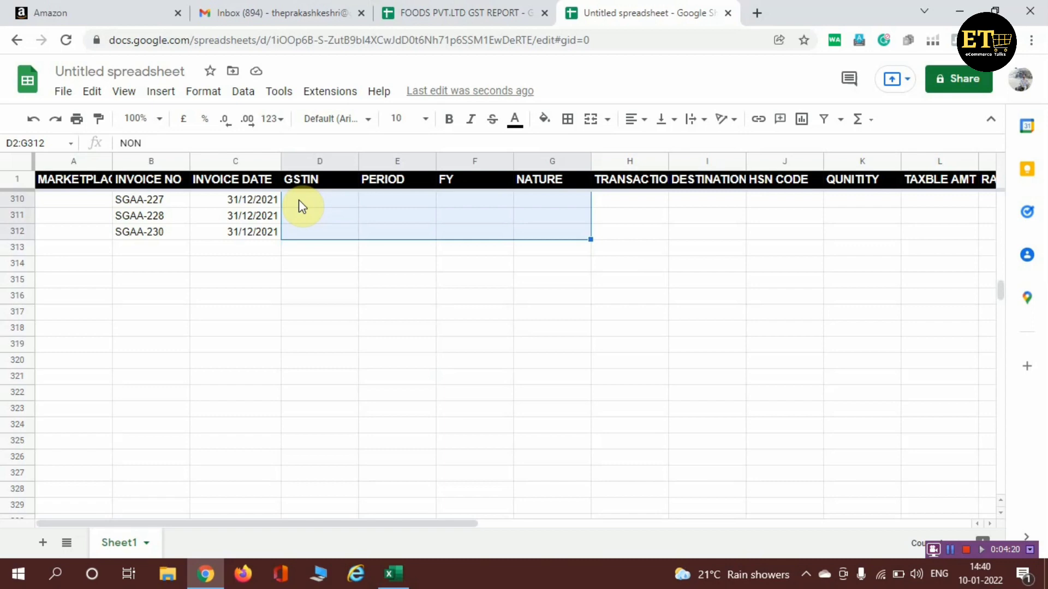
text(NON	DEC	2021-22	B2C NON	DEC	2021-22	B2C NON	DEC	2021-22	B2C)
scroll(395, 407, up, 8)
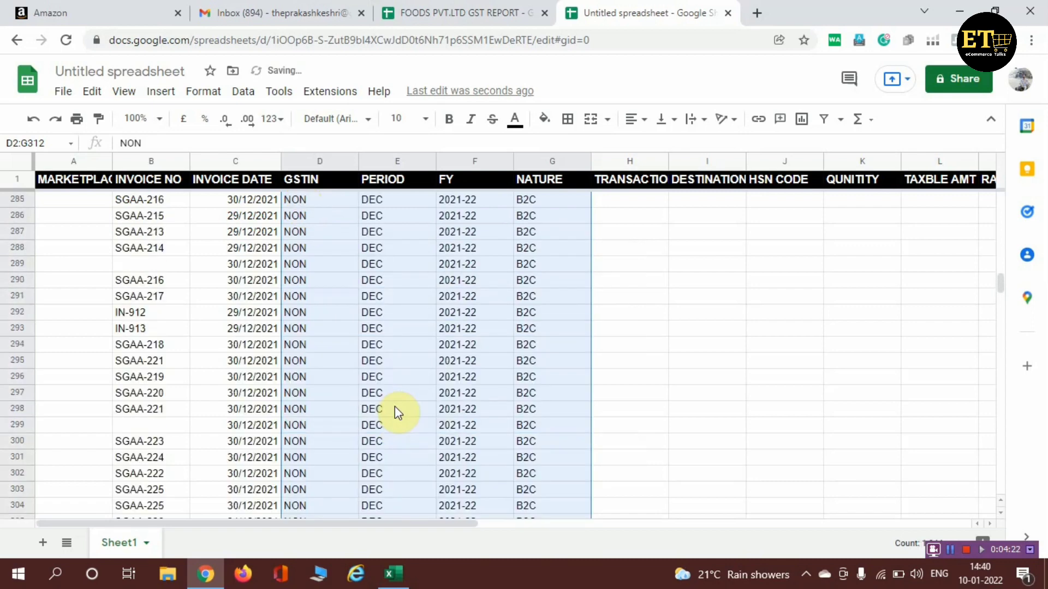
scroll(395, 407, up, 20)
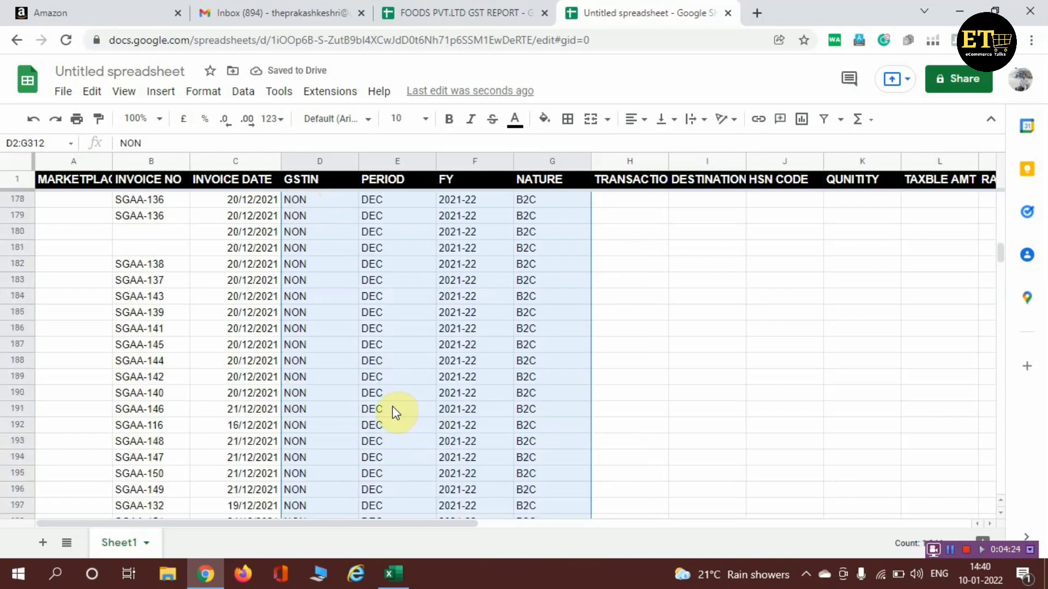
scroll(393, 408, up, 20)
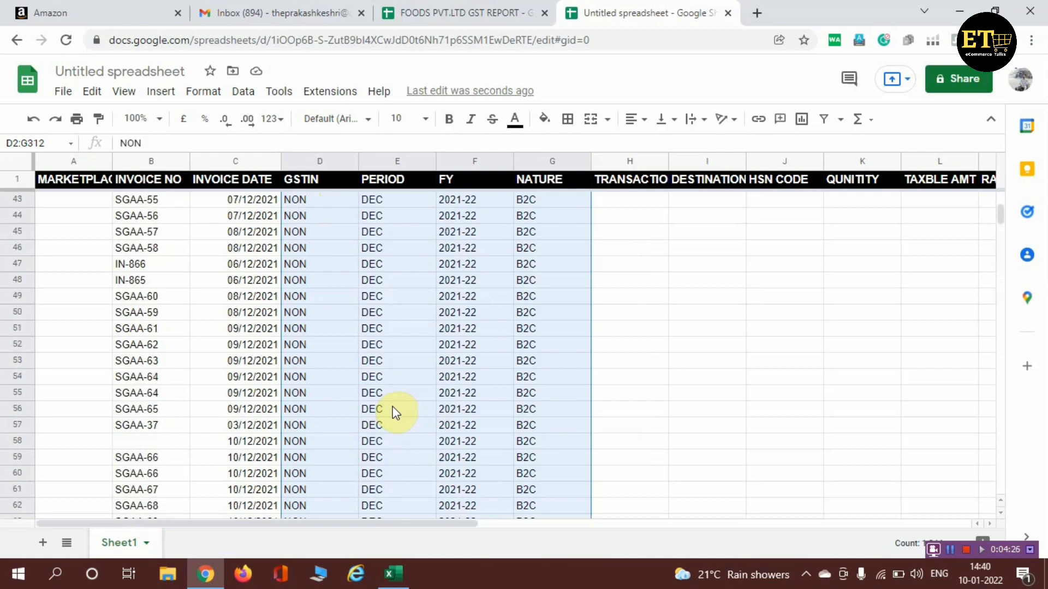
scroll(395, 413, up, 14)
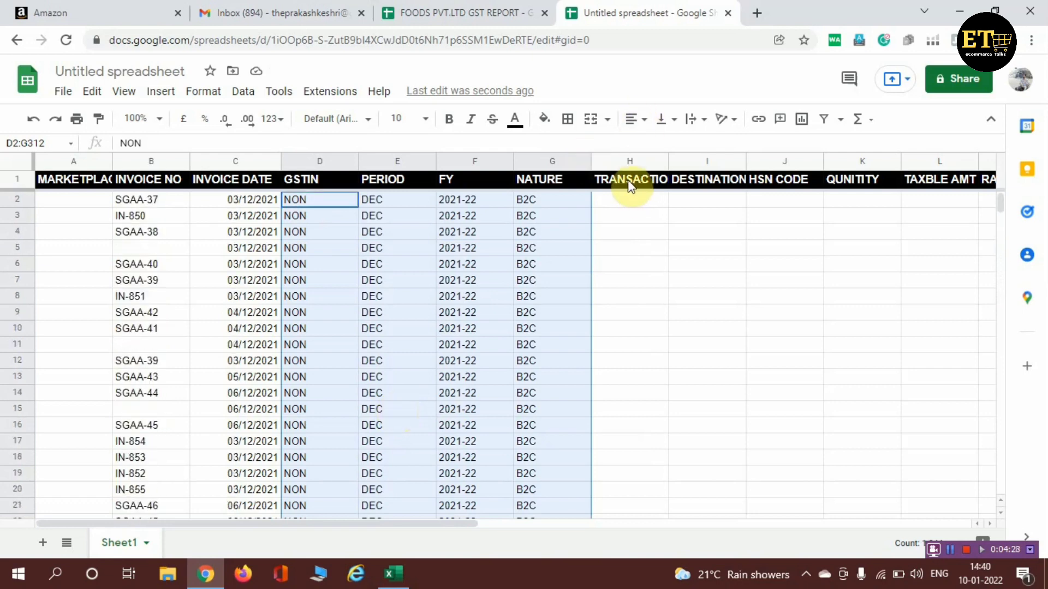
Step: Switch to the December B2C MTR report in Excel and copy all transaction type values from D2 down to the last row
click(628, 182)
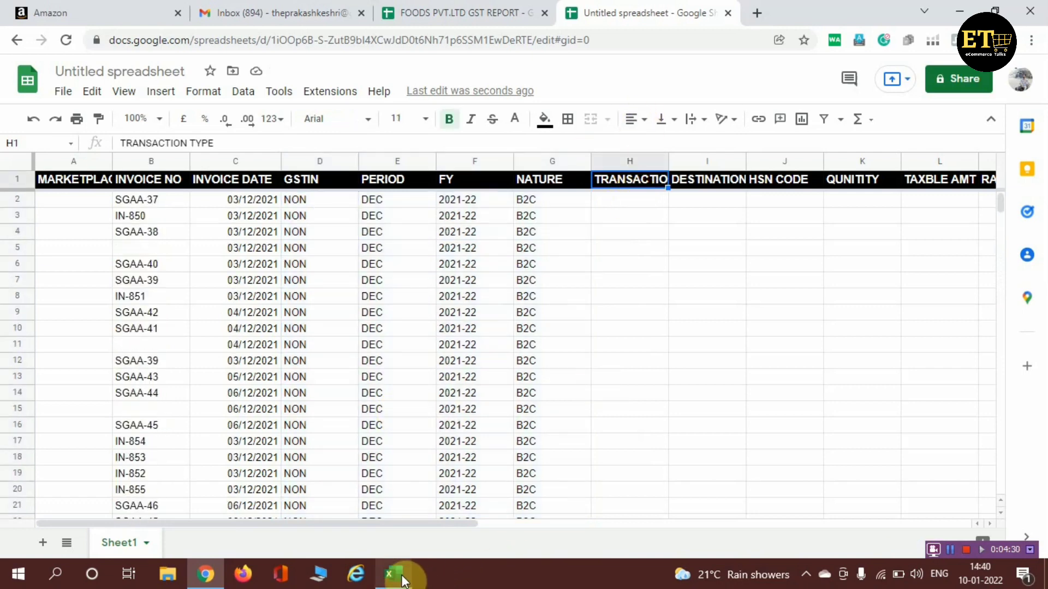
mouse_move(403, 579)
click(395, 510)
scroll(314, 359, up, 1)
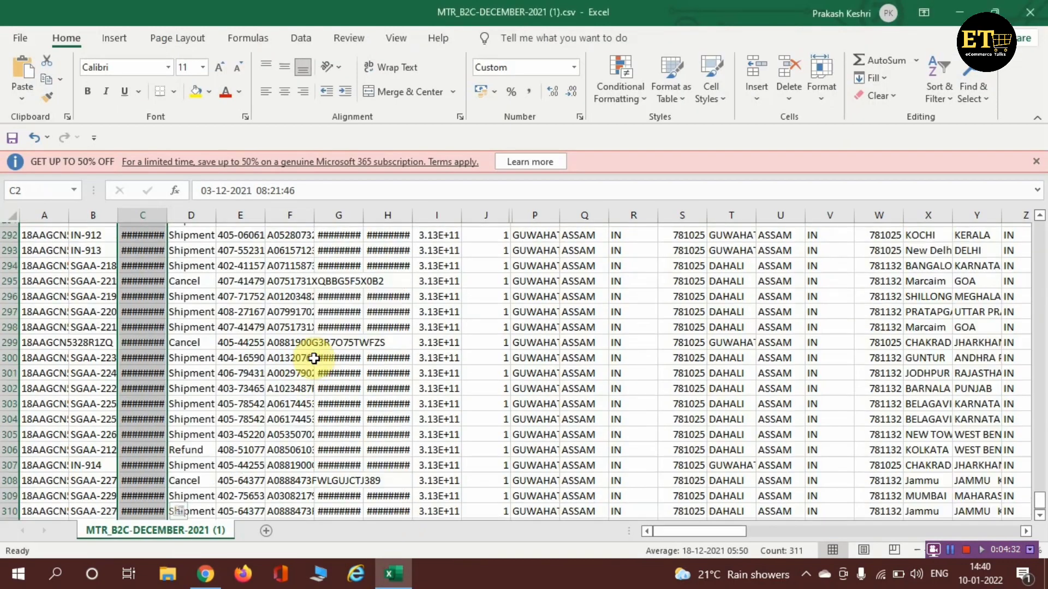
scroll(314, 359, up, 19)
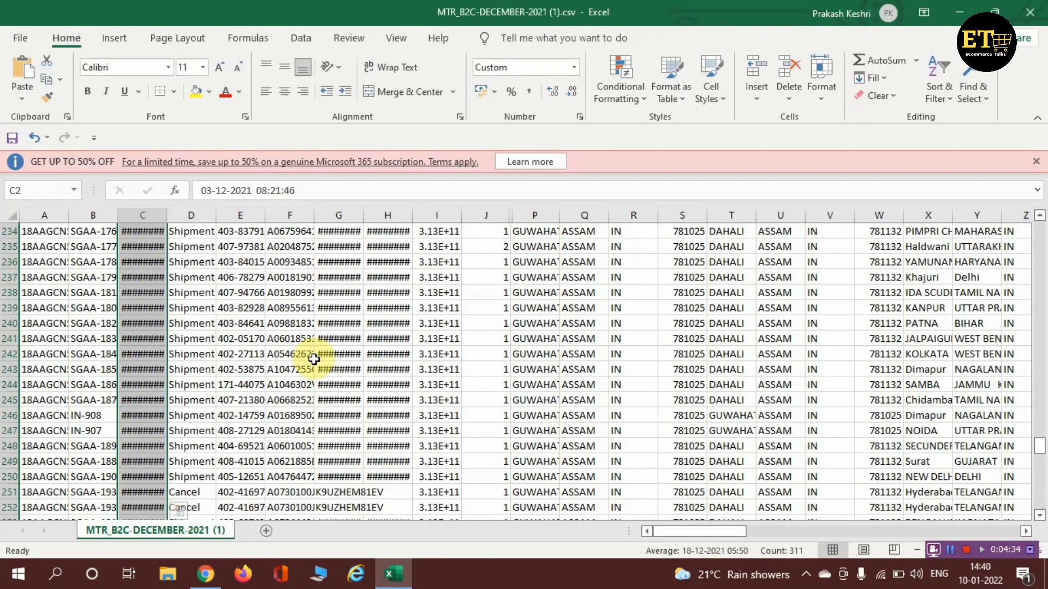
key(ctrl+Up)
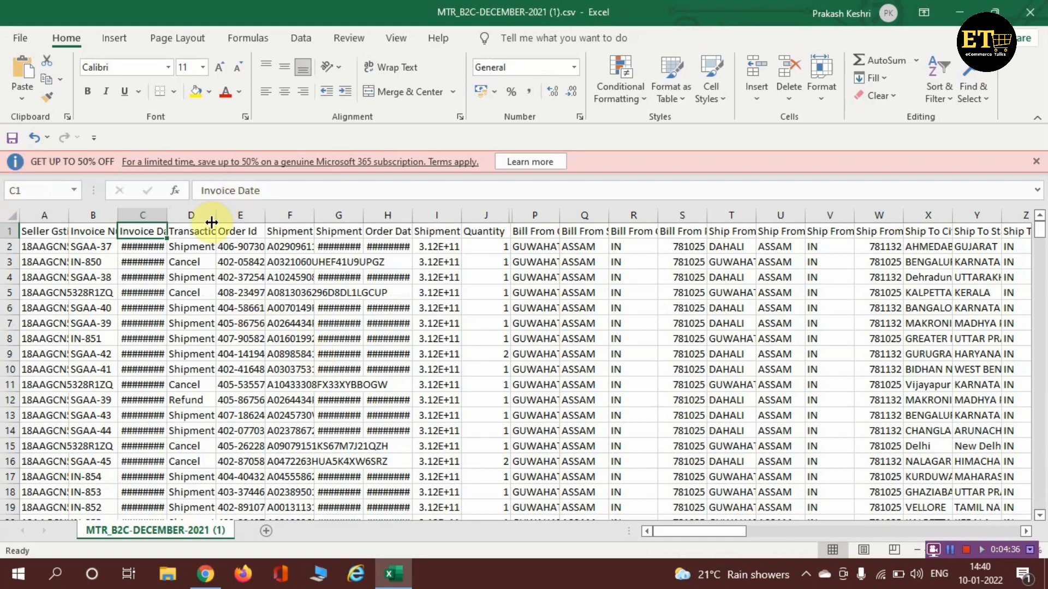
click(177, 235)
click(181, 249)
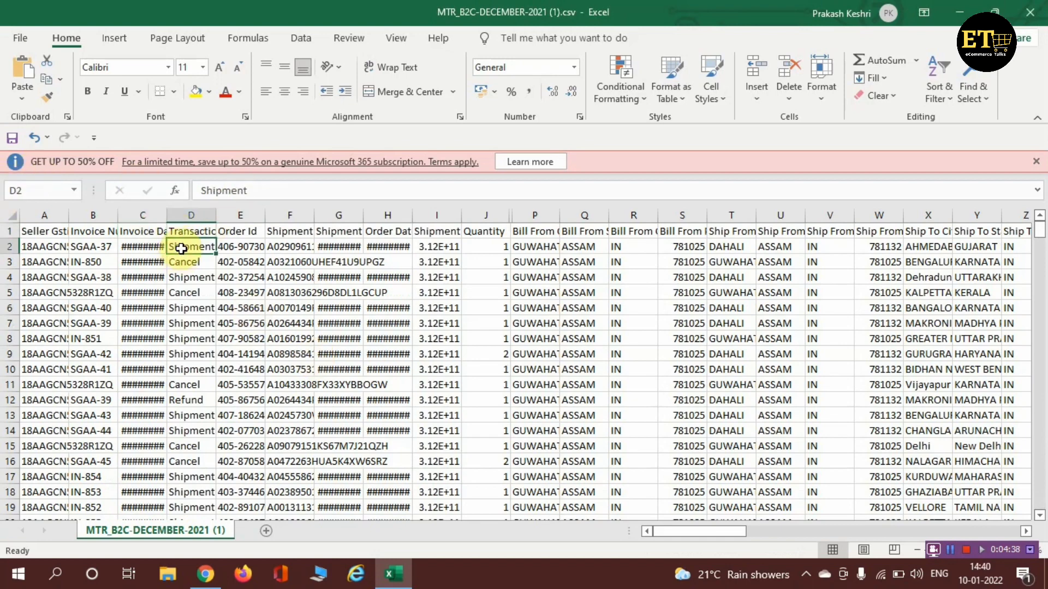
key(ctrl+shift+Down)
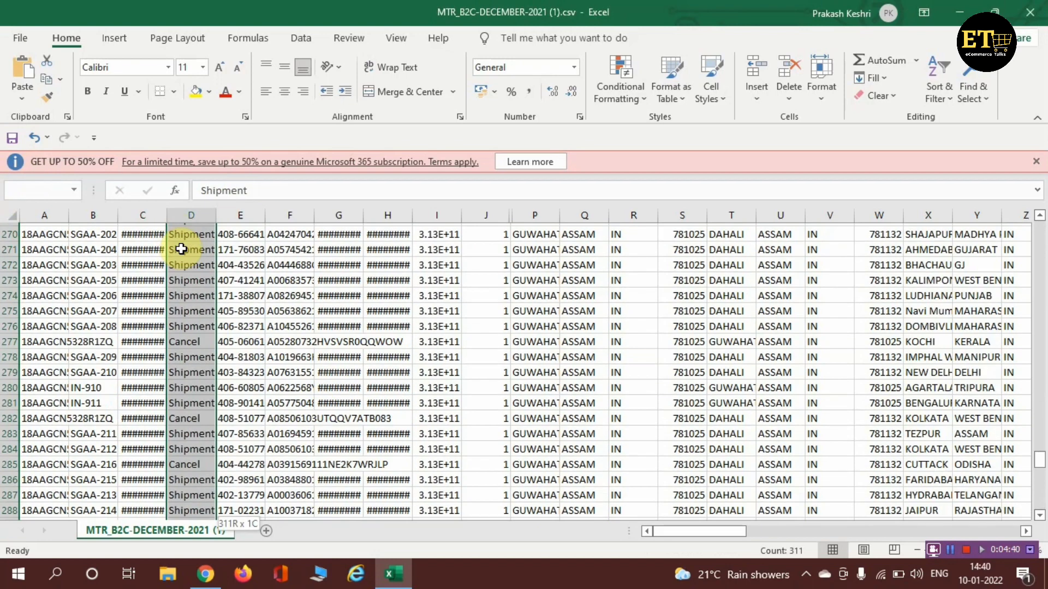
key(ctrl+c)
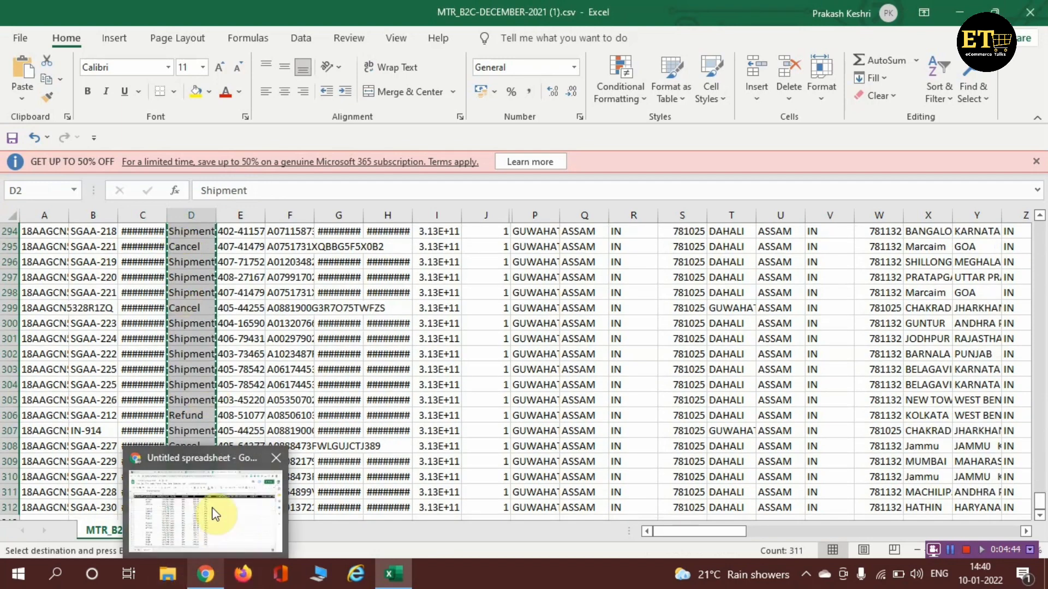
Step: Return to the Google Sheets report and paste the copied values under TRANSACTION TYPE, starting in cell H2
click(214, 509)
click(637, 204)
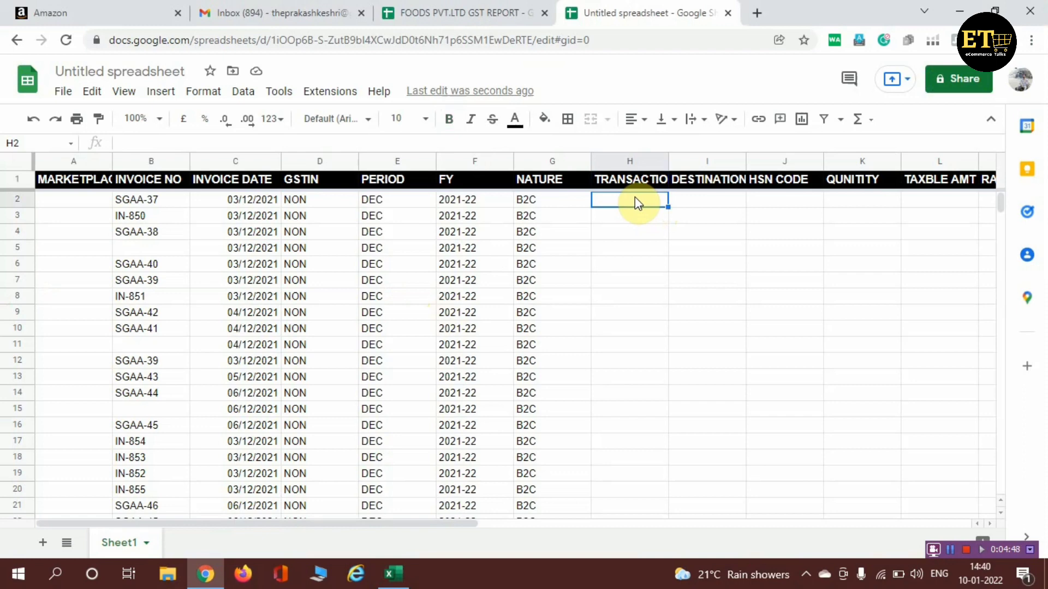
key(ctrl+v)
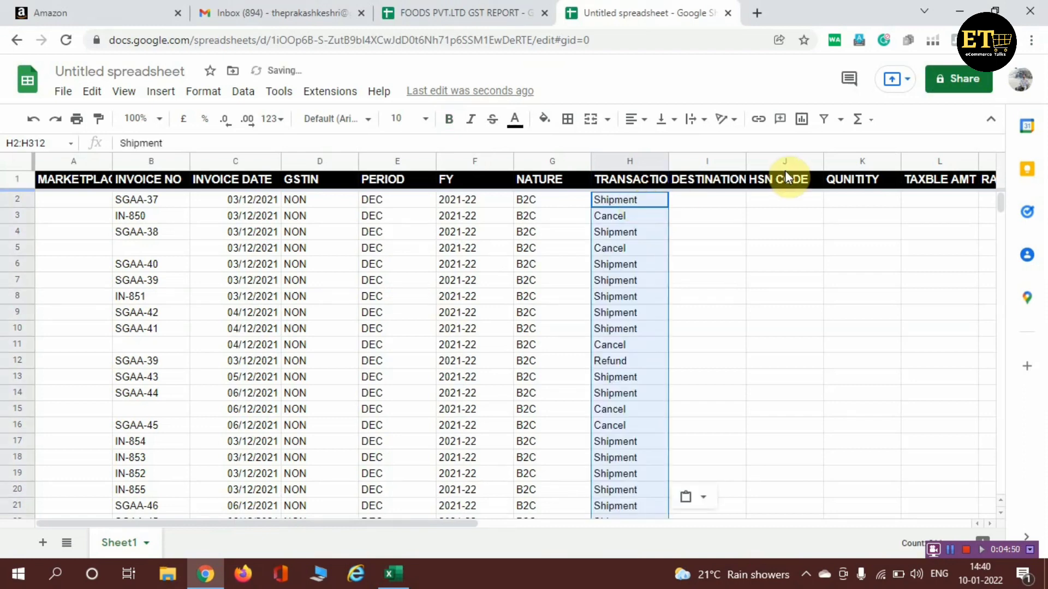
Step: Switch to the MTR report in Excel and copy all Ship To State values from Y2 down to the last row
click(709, 177)
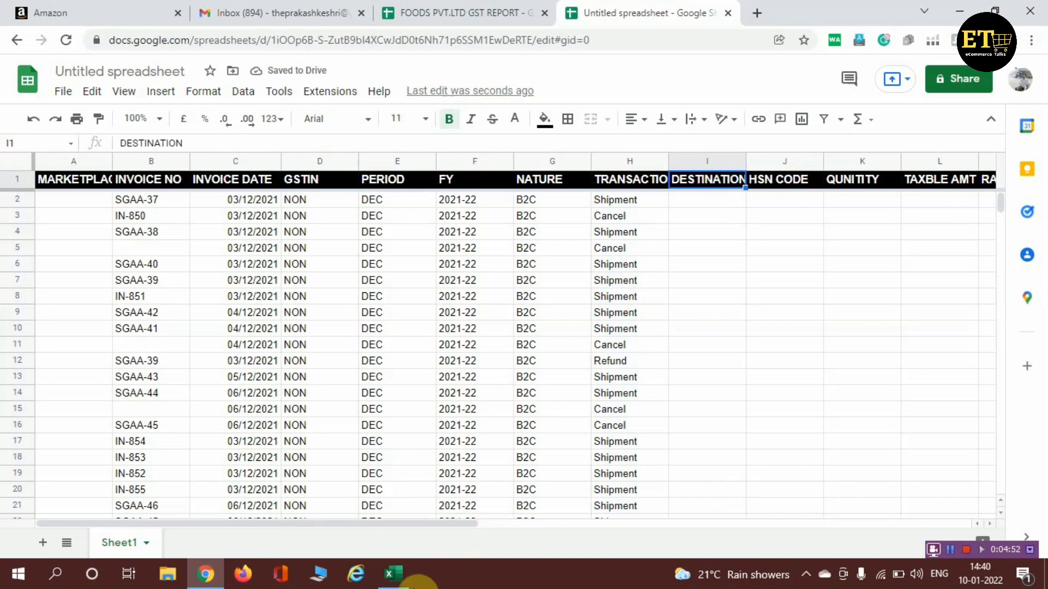
mouse_move(397, 556)
click(397, 510)
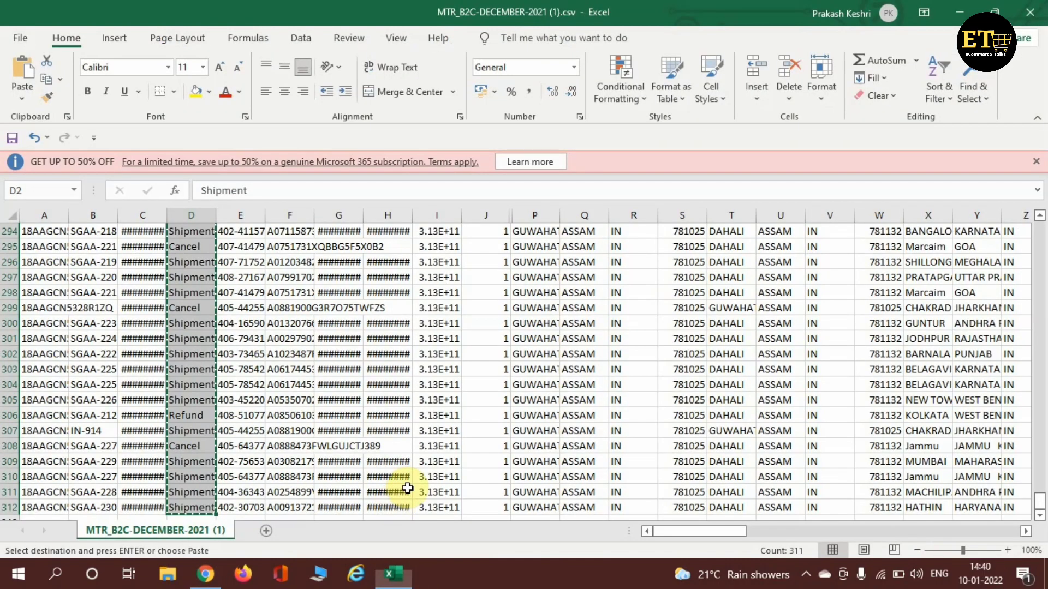
scroll(578, 386, up, 20)
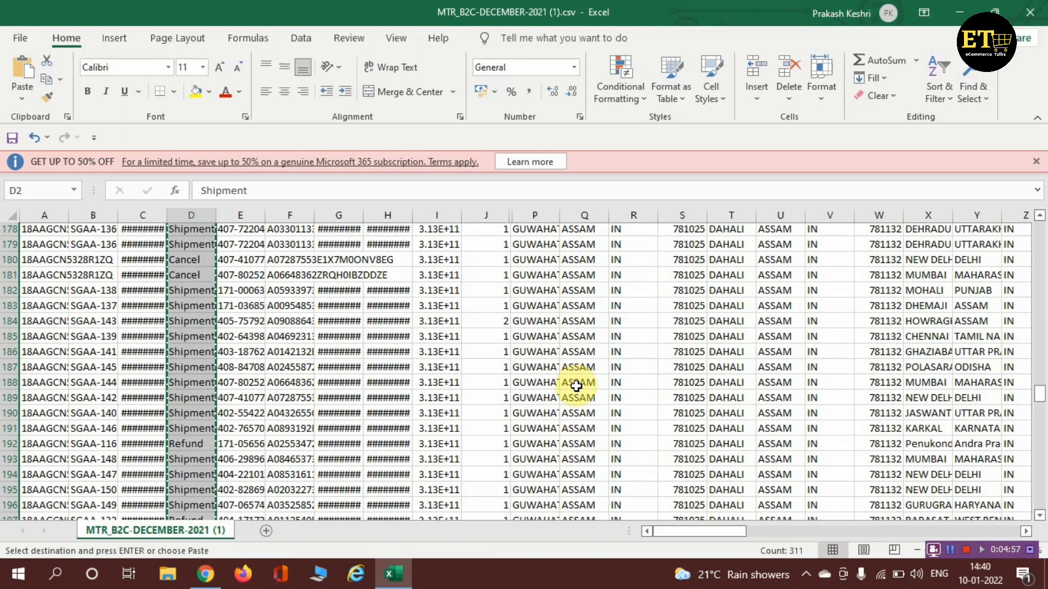
scroll(576, 386, up, 20)
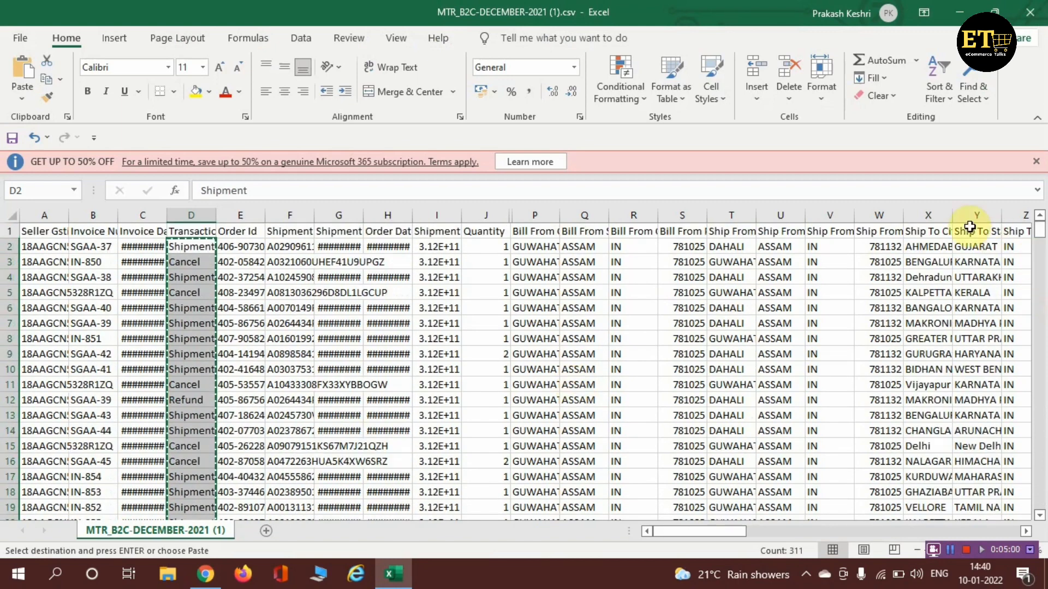
click(969, 229)
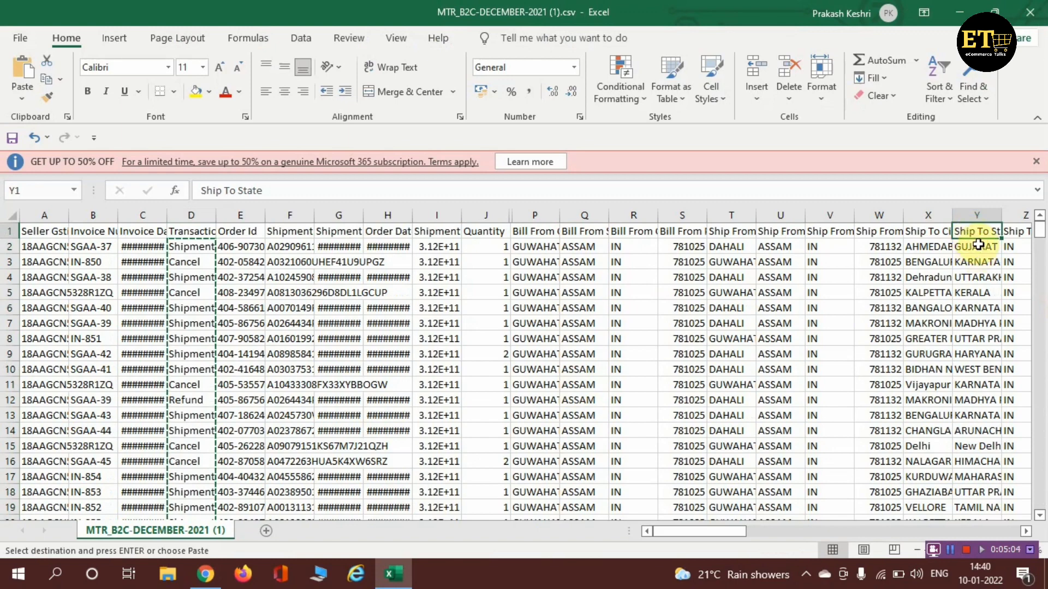
click(978, 245)
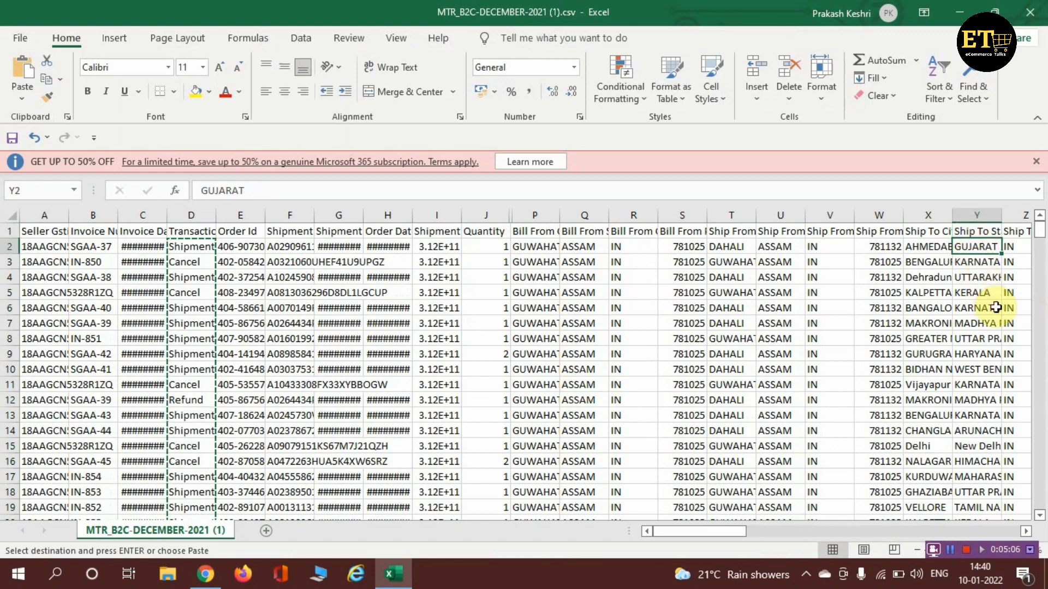
key(ctrl+shift+Down)
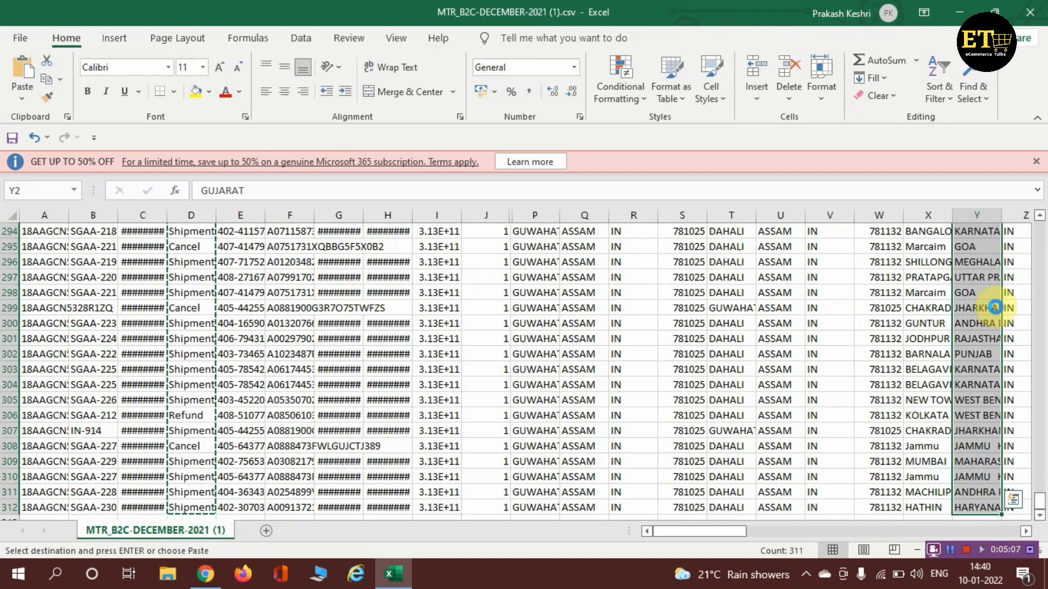
key(ctrl+c)
key(ctrl+q)
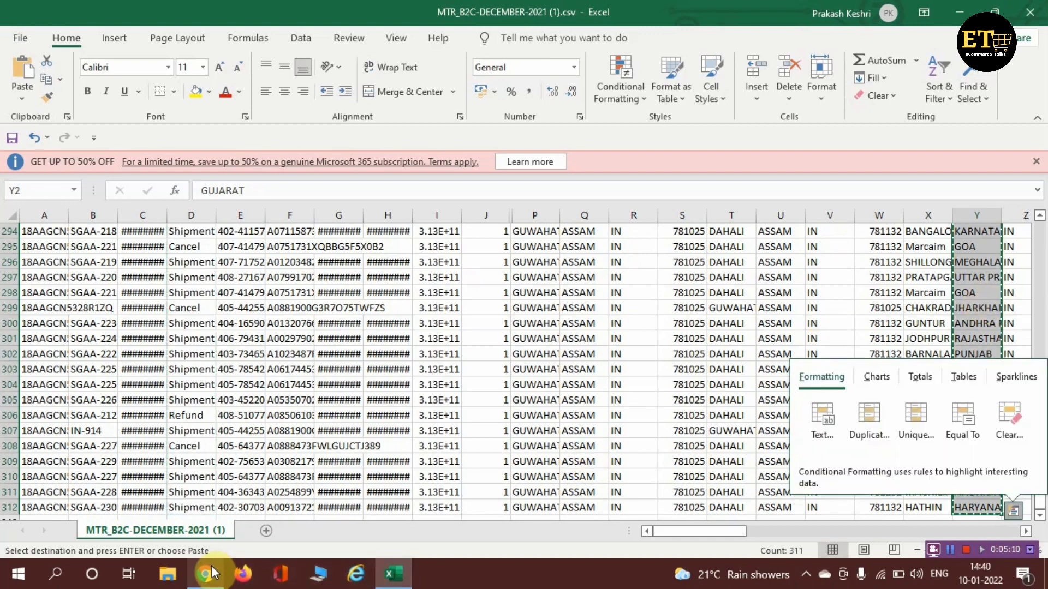
Step: Paste the copied states under DESTINATION from cell I2 in Google Sheets and widen column I to fit the state names
mouse_move(211, 572)
click(207, 528)
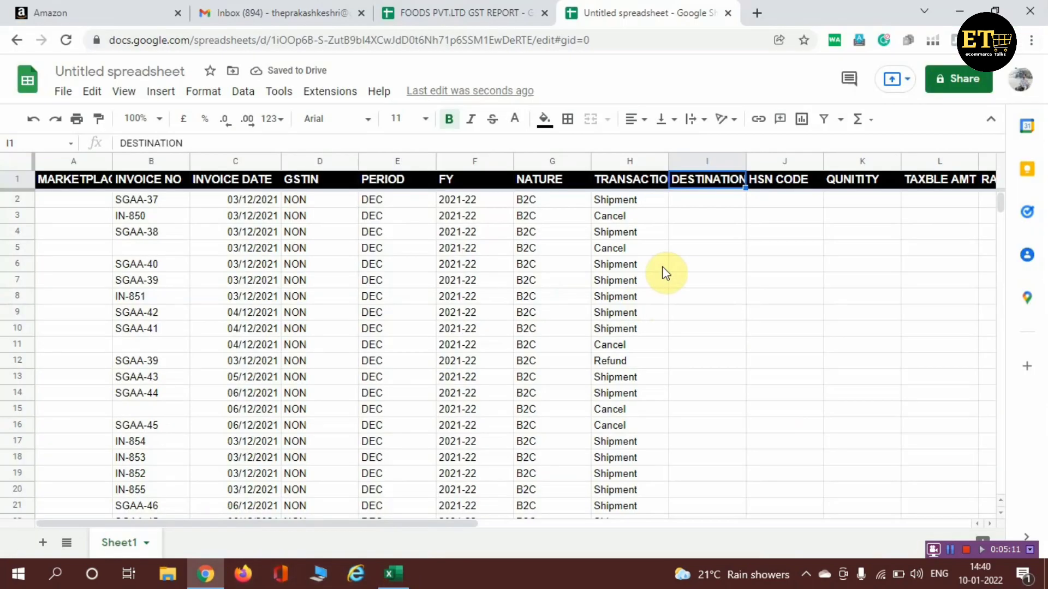
click(699, 203)
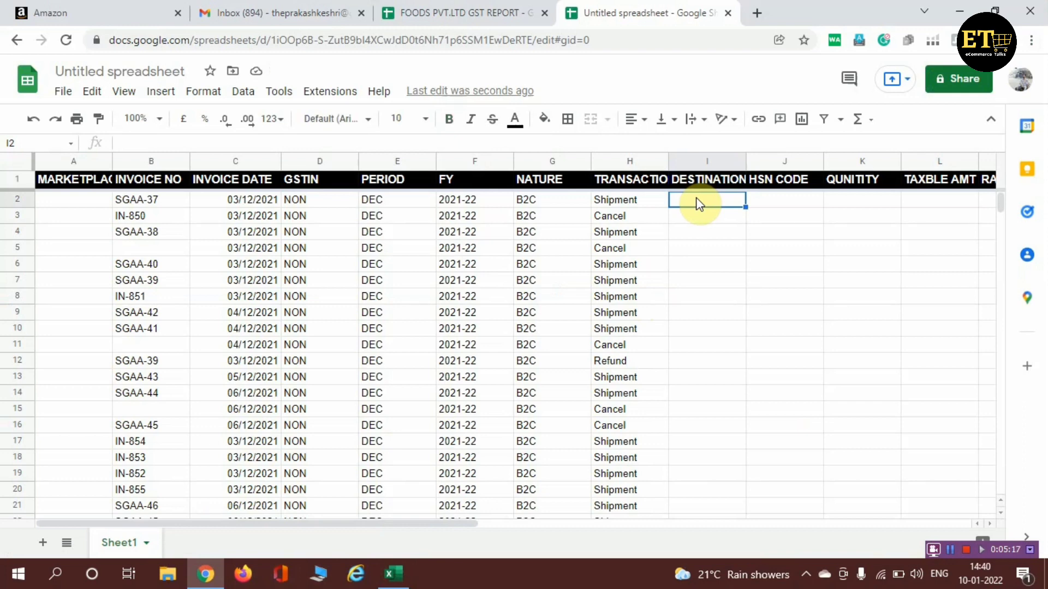
key(ctrl+v)
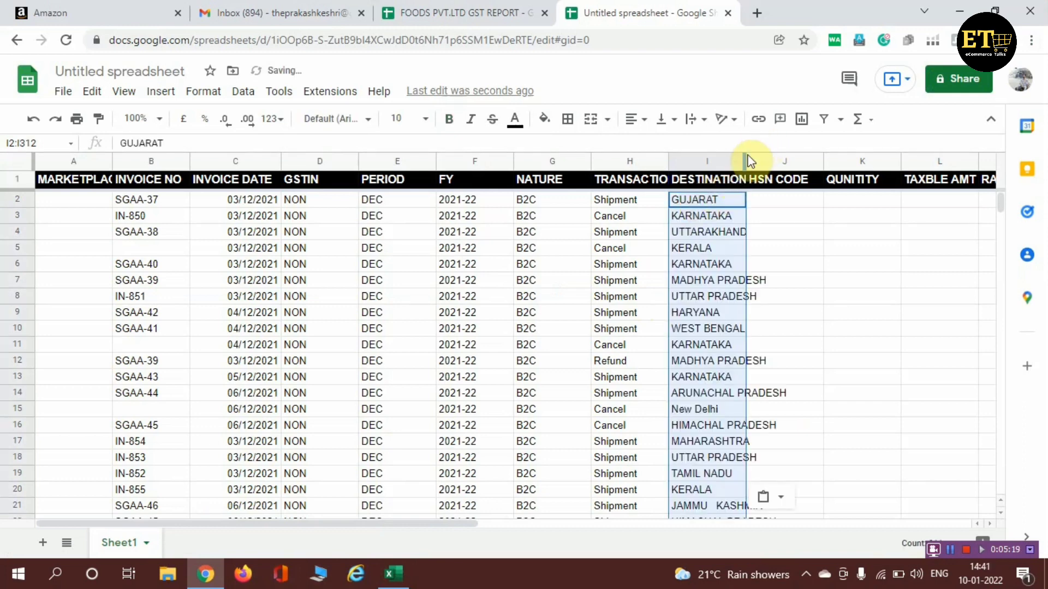
drag(746, 157, 791, 156)
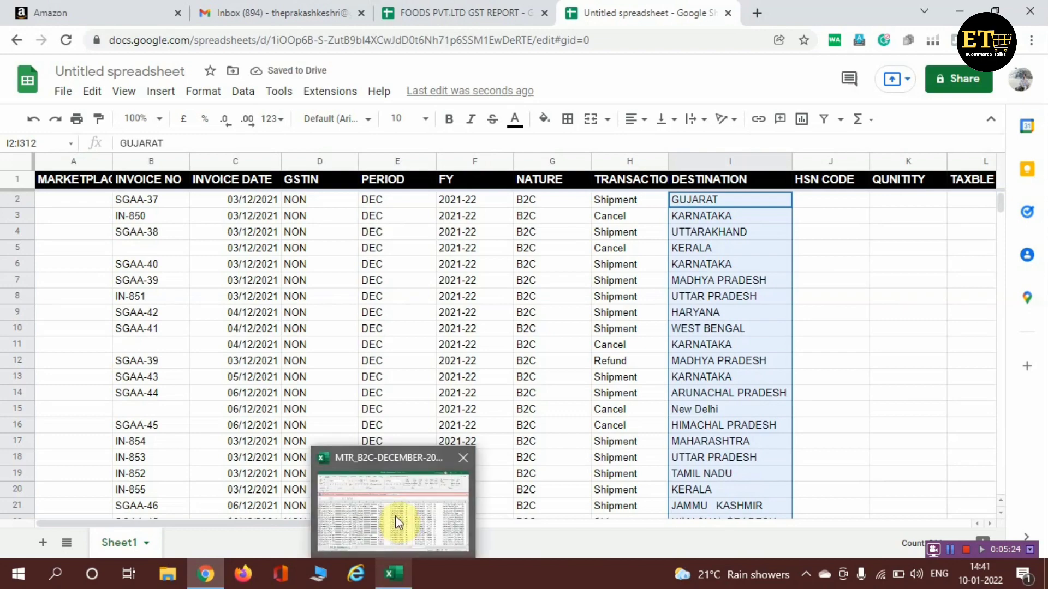
click(401, 496)
scroll(702, 258, up, 5)
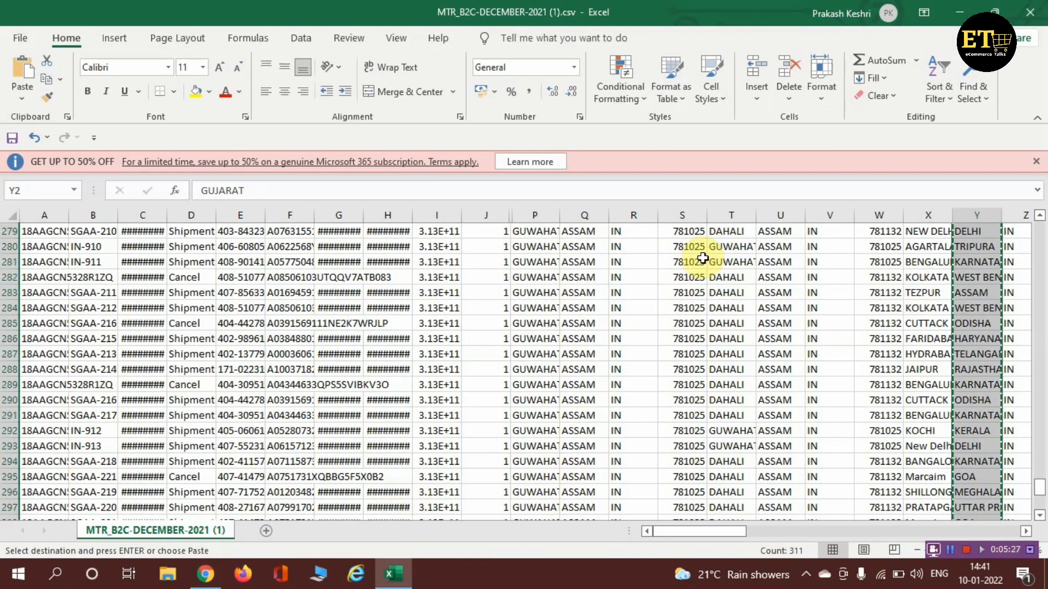
click(207, 576)
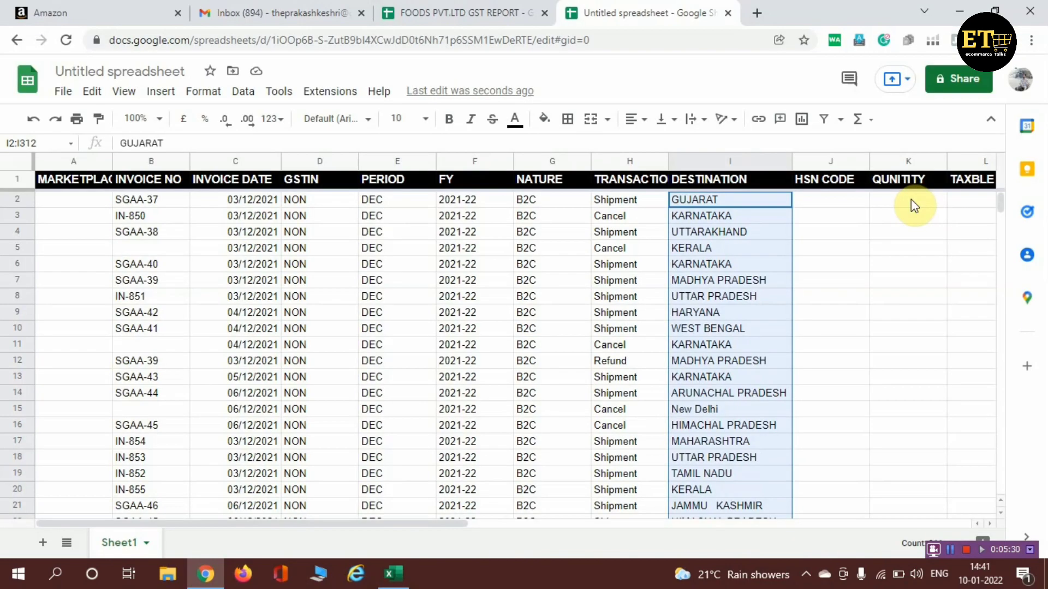
Step: Switch to the MTR report in Excel, copy all Quantity values from J2 down to the last row, and return to the Google Sheets report
mouse_move(396, 576)
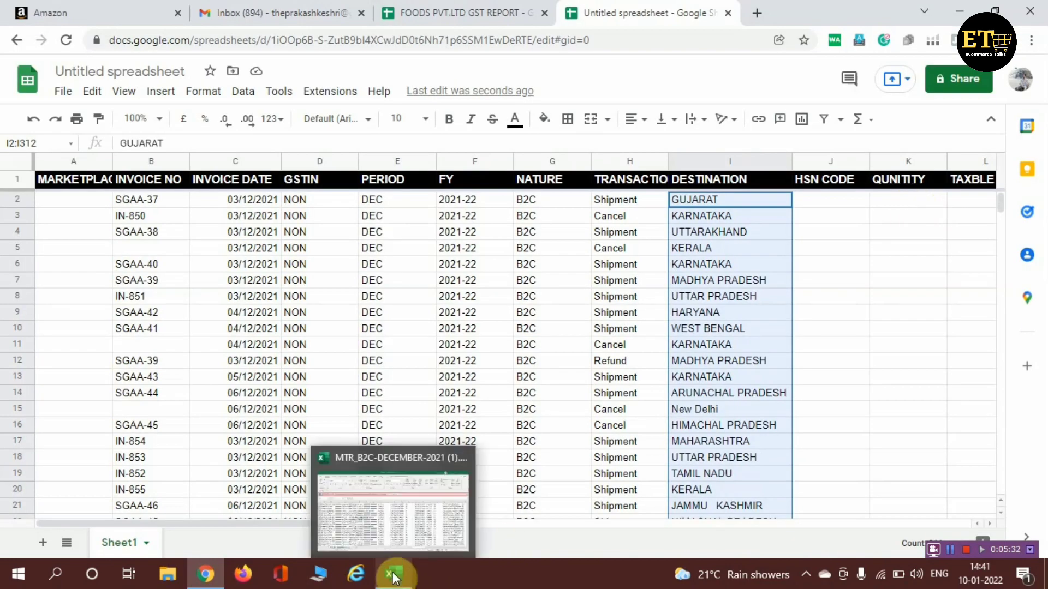
click(398, 509)
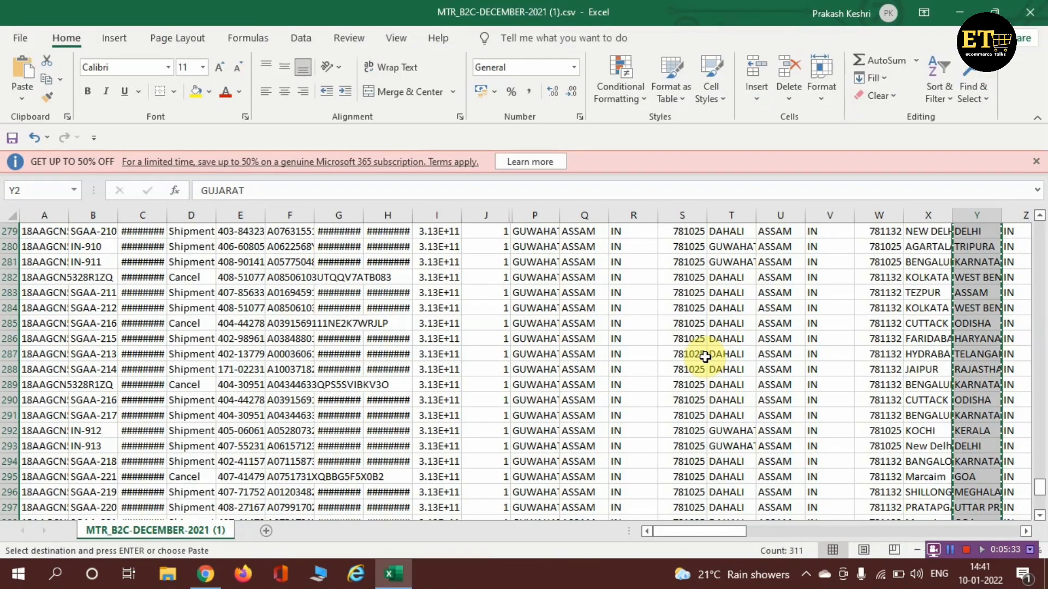
scroll(705, 357, up, 20)
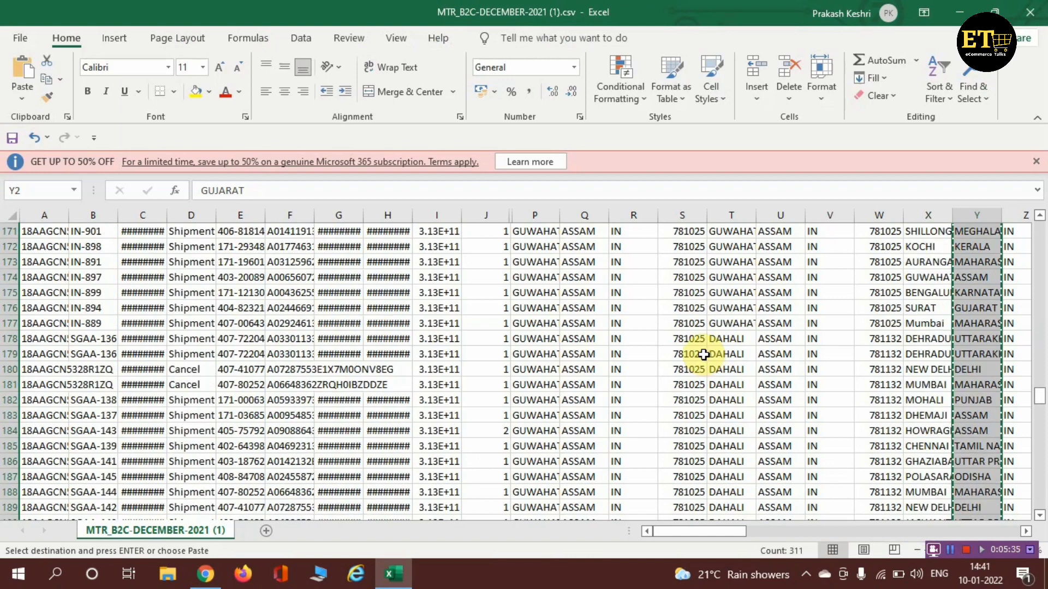
key(Up)
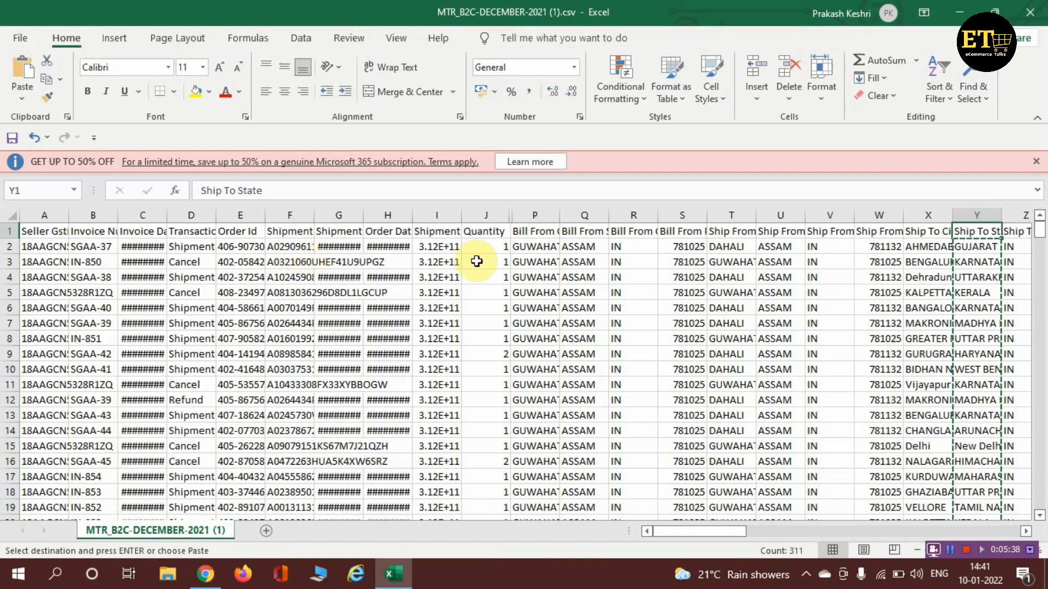
click(477, 247)
key(ctrl+shift+Down)
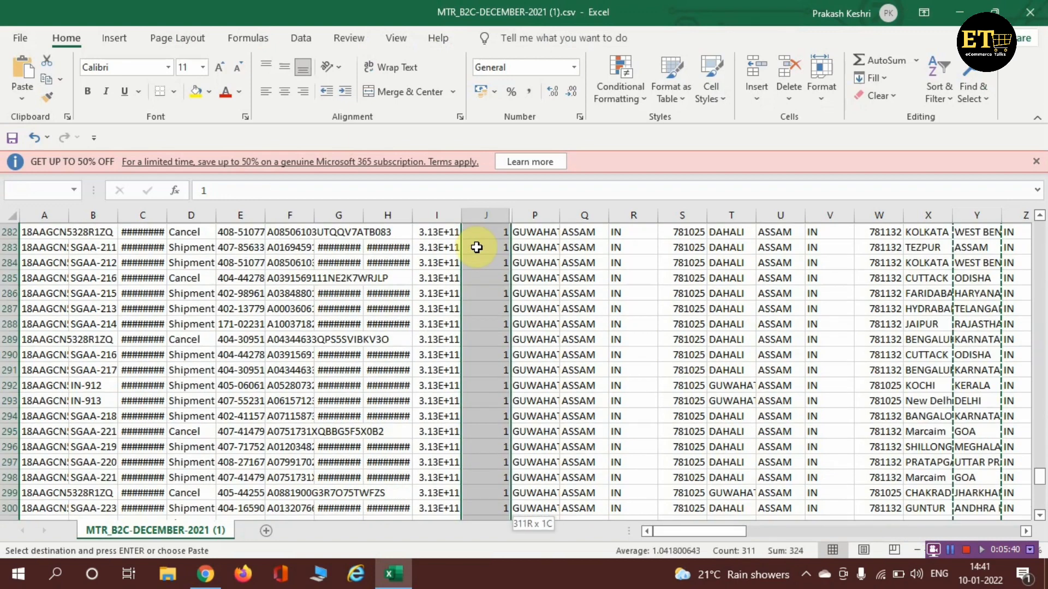
key(ctrl+c)
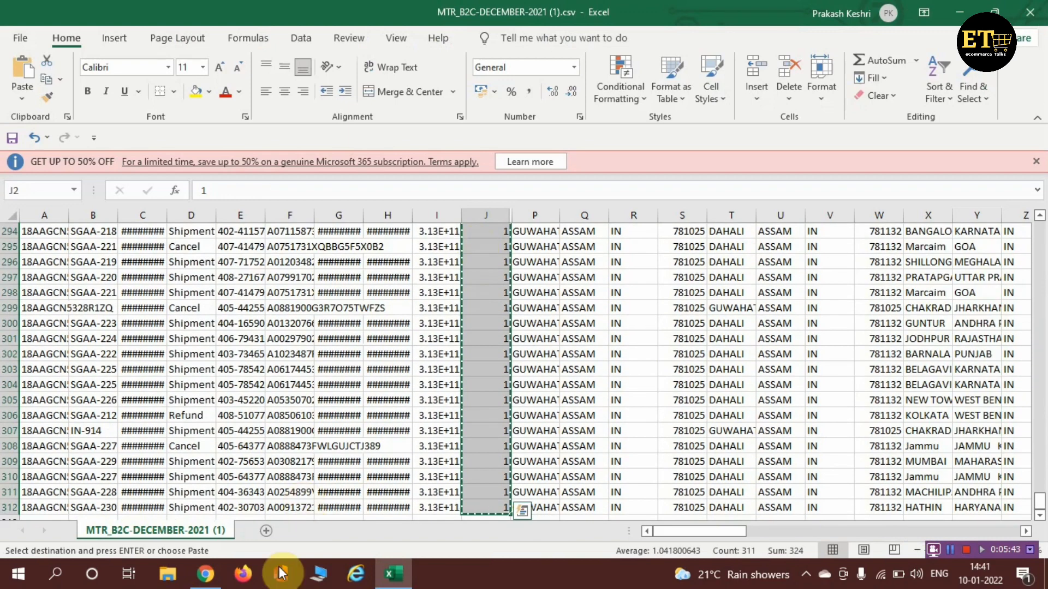
click(205, 572)
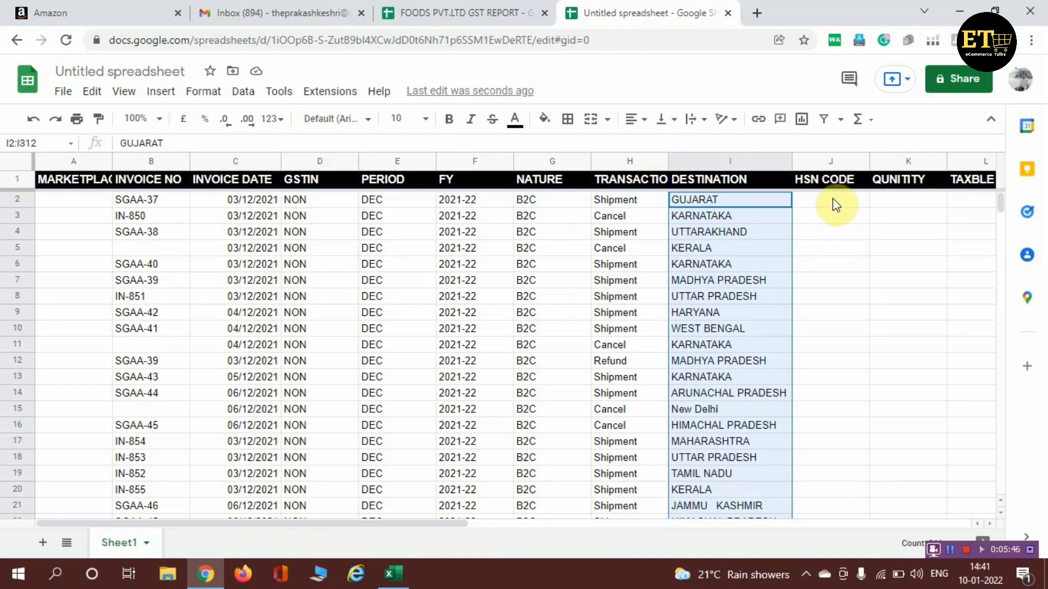
click(833, 202)
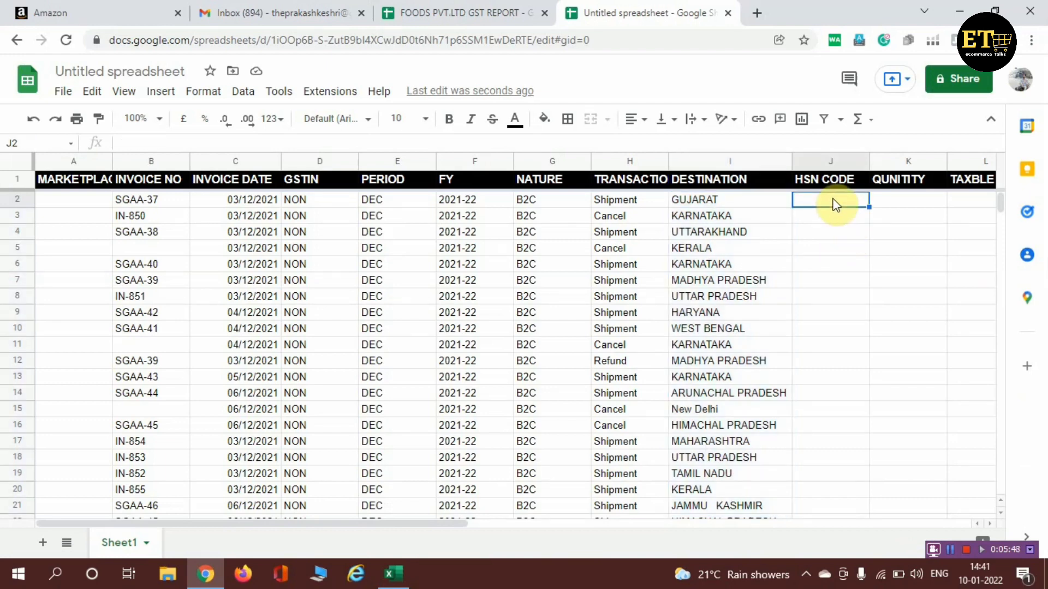
key(ctrl+v)
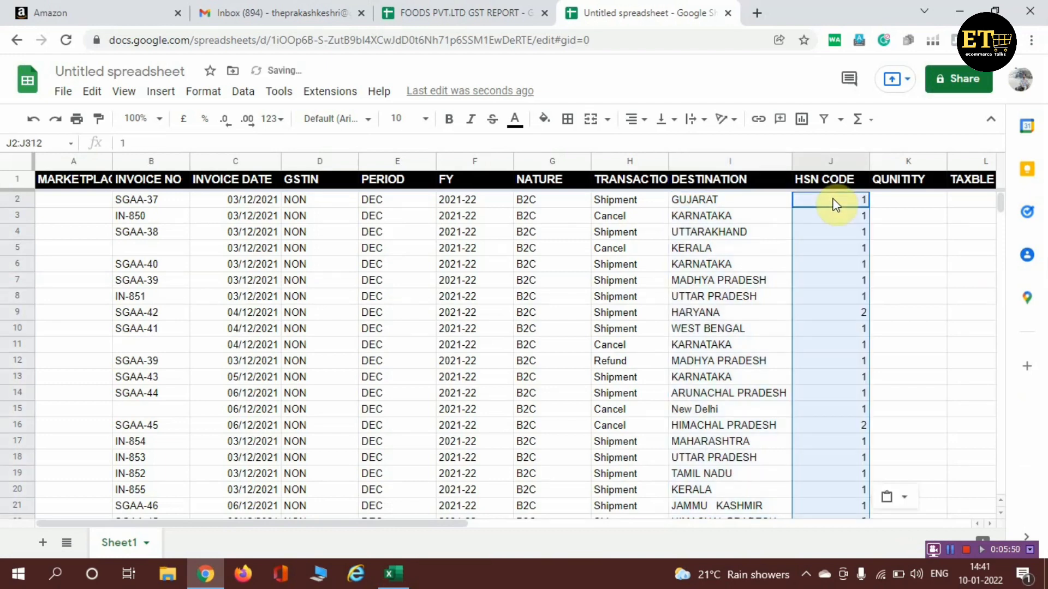
key(ctrl+z)
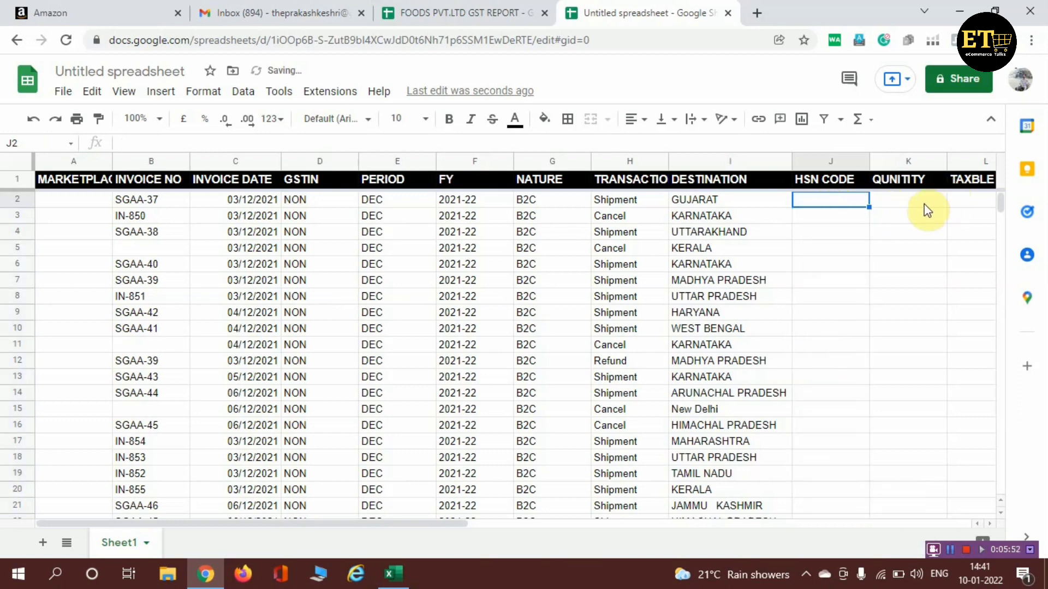
Step: Paste the copied quantities under QUNITITY from cell K2 and widen the TAXBLE AMT column to fit its heading
click(924, 205)
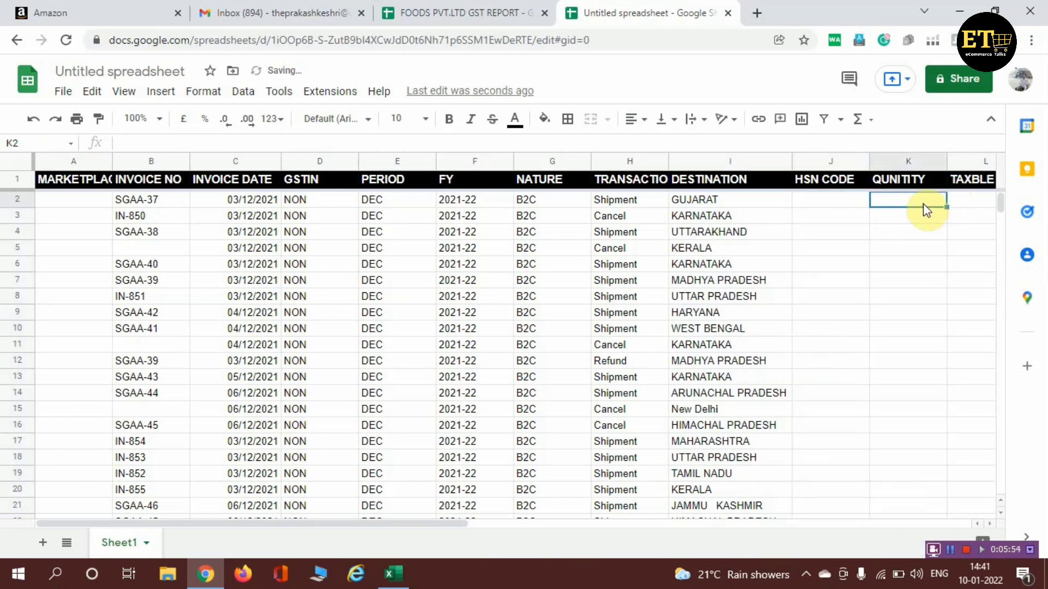
key(ctrl+v)
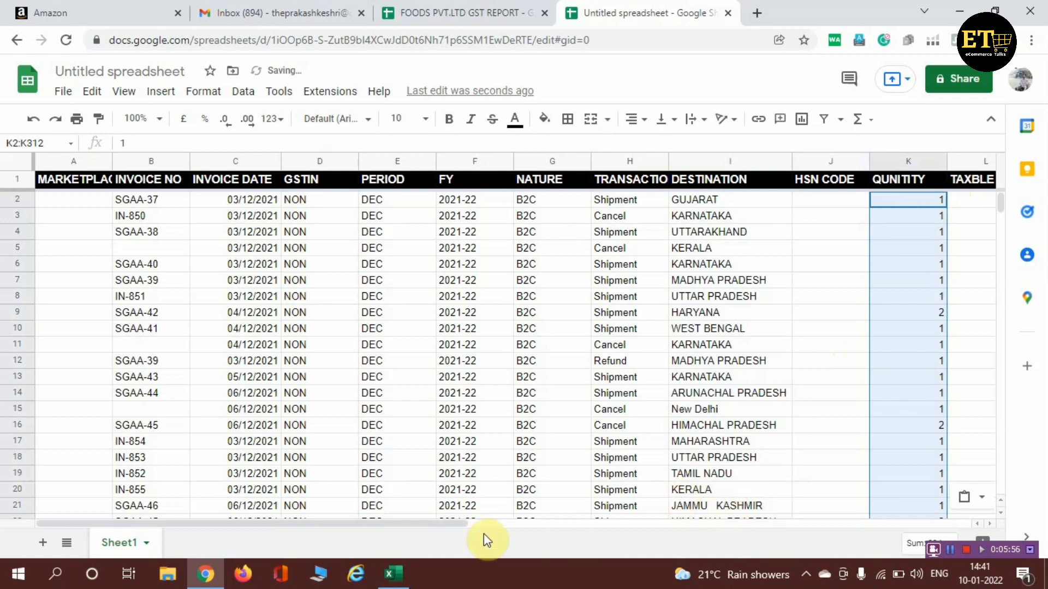
scroll(551, 528, right, 2)
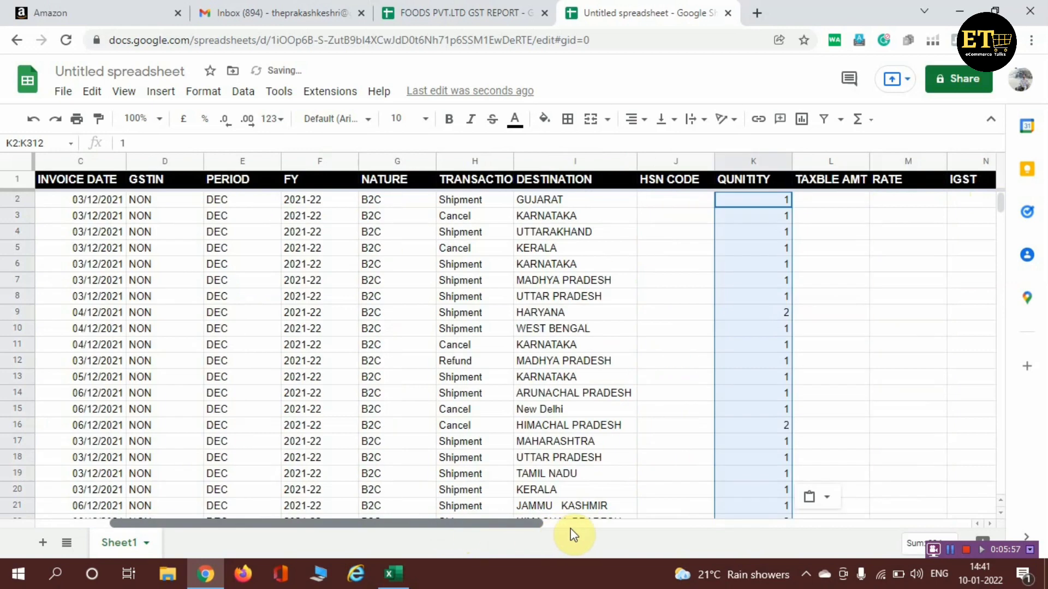
scroll(573, 534, right, 3)
click(602, 201)
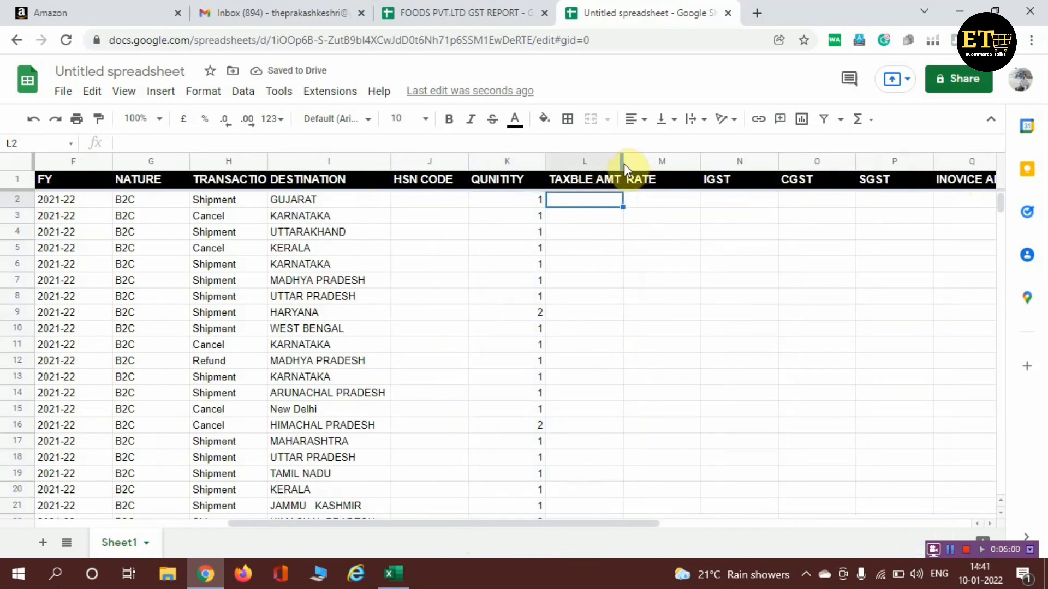
drag(622, 161, 648, 162)
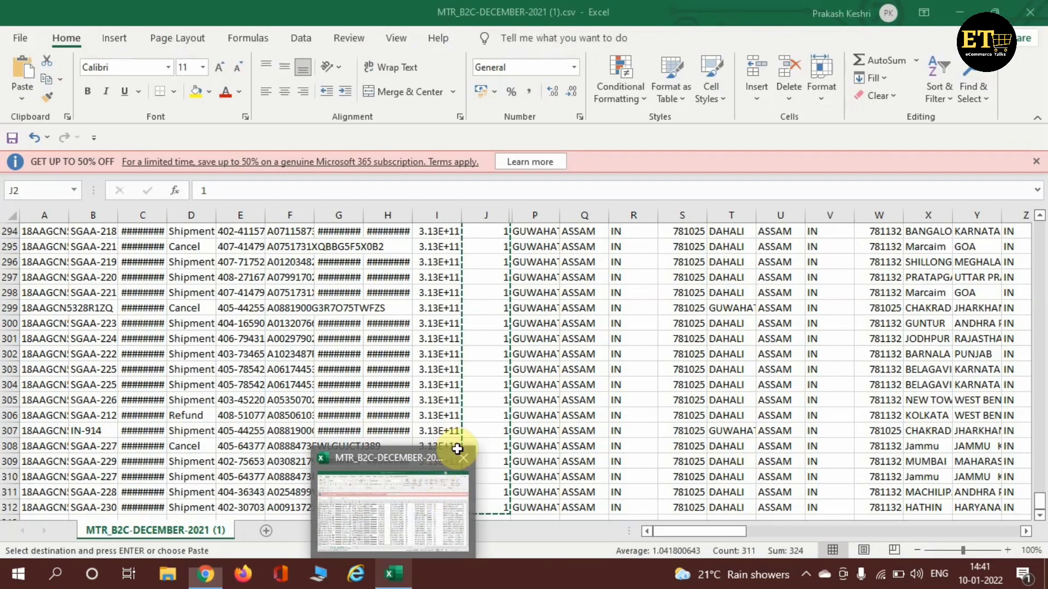
Step: Switch to the MTR report in Excel and examine the Invoice Amount, tax-exclusive amount and Total Tax Amount columns
click(459, 453)
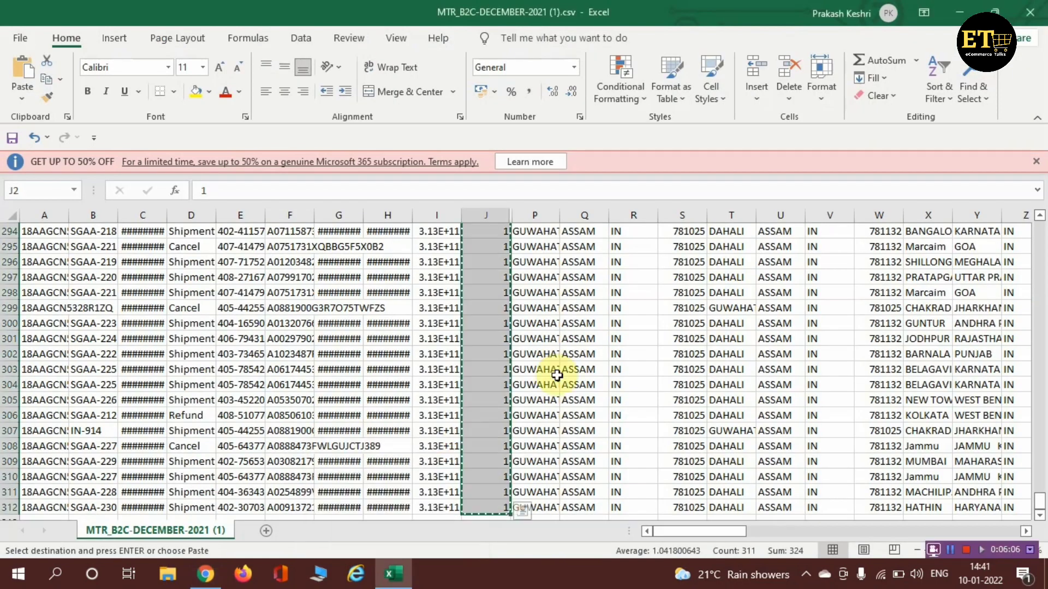
key(ctrl+Up)
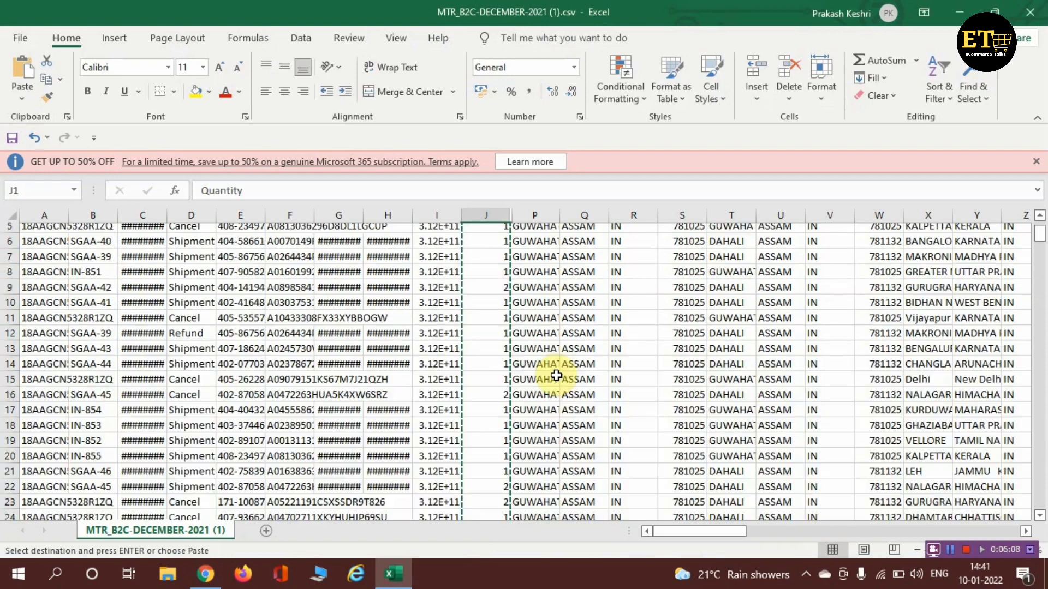
key(Right)
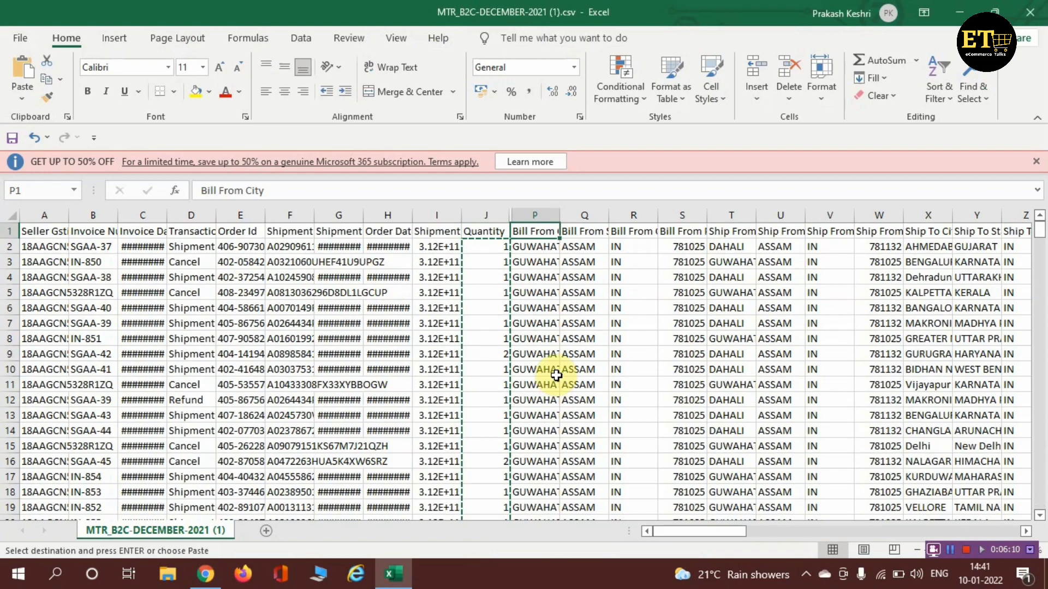
key(Right)
key(Right)
key(Right)
key(Right)
key(Right)
key(Right)
key(Right)
key(Right)
key(Right)
key(Right)
key(Right)
key(Right)
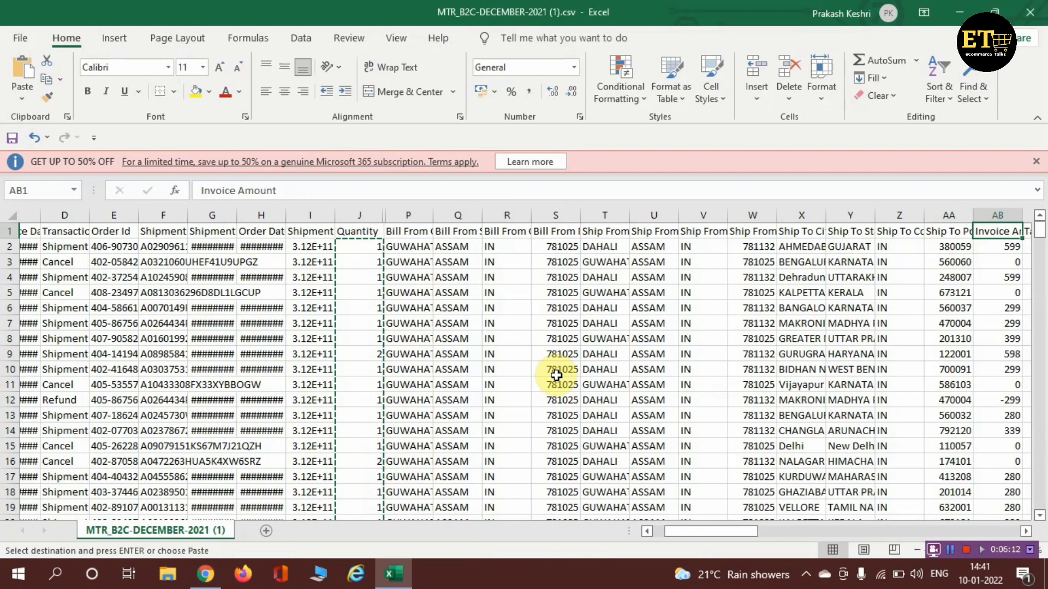
key(Right)
key(Right)
key(Right)
key(Right)
key(Right)
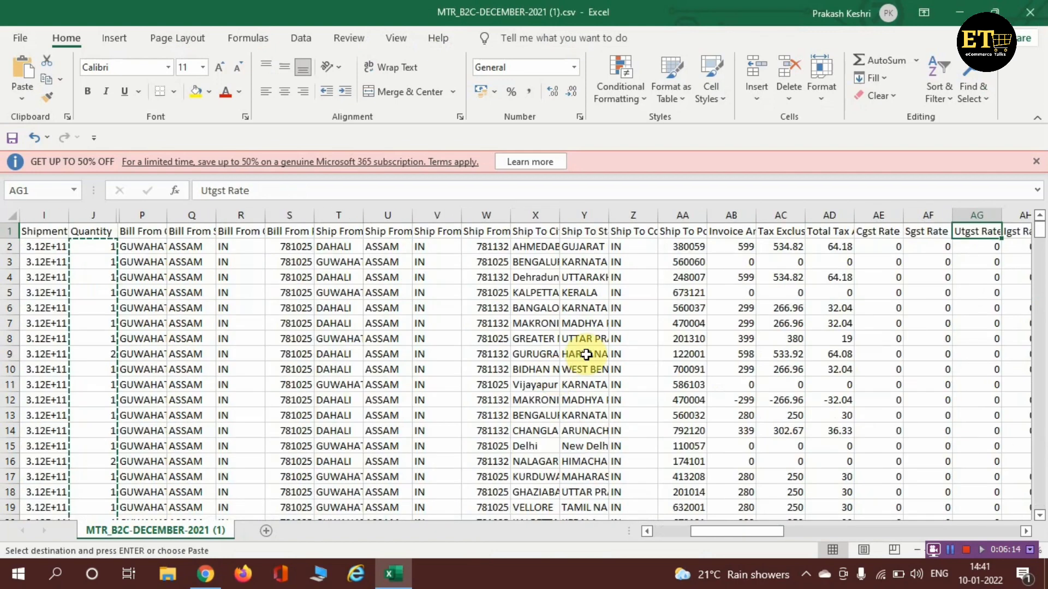
click(744, 249)
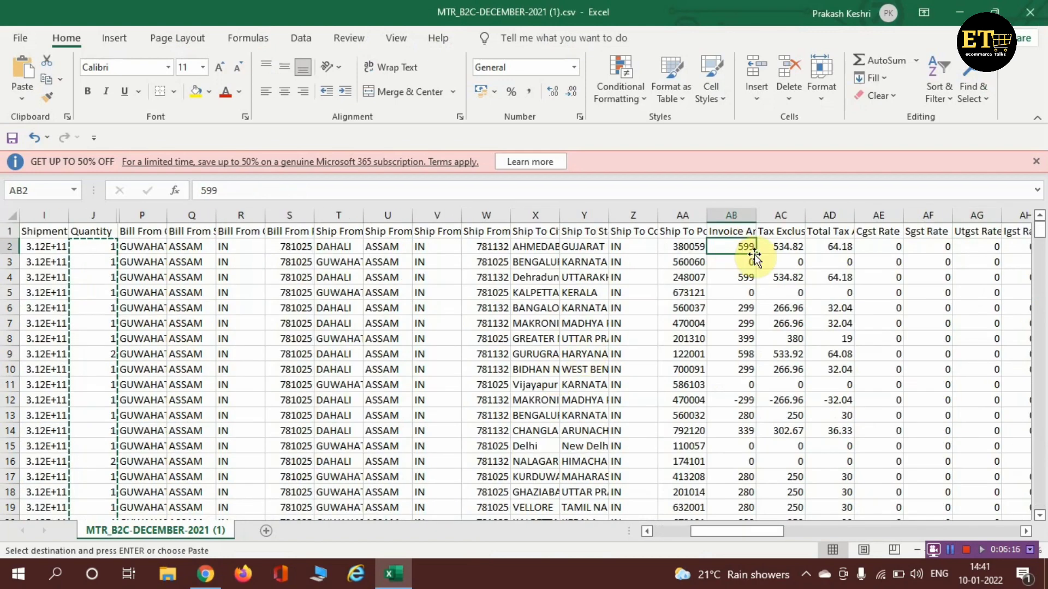
click(742, 232)
click(746, 250)
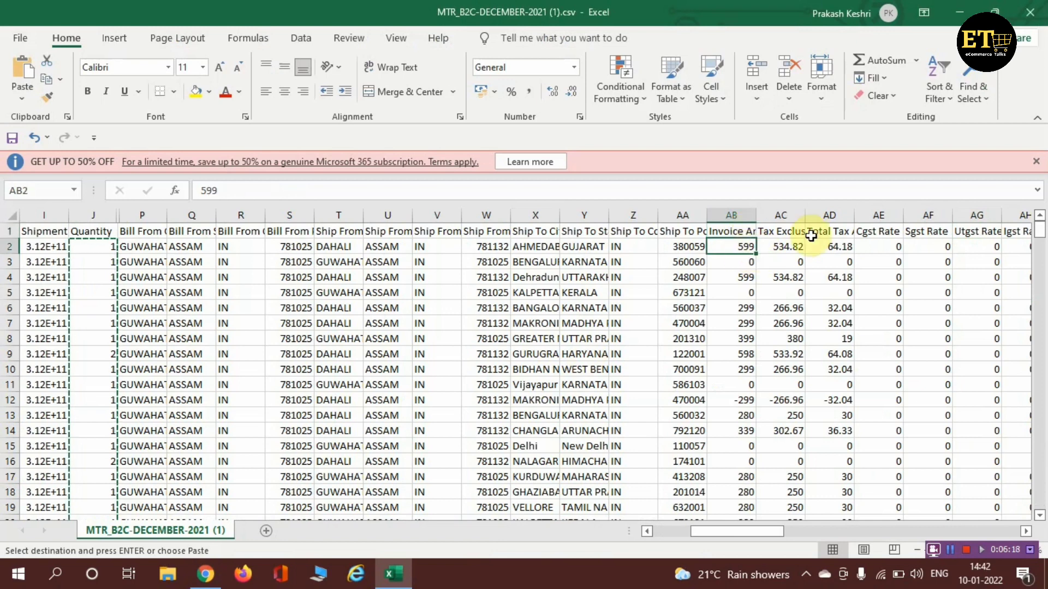
click(789, 251)
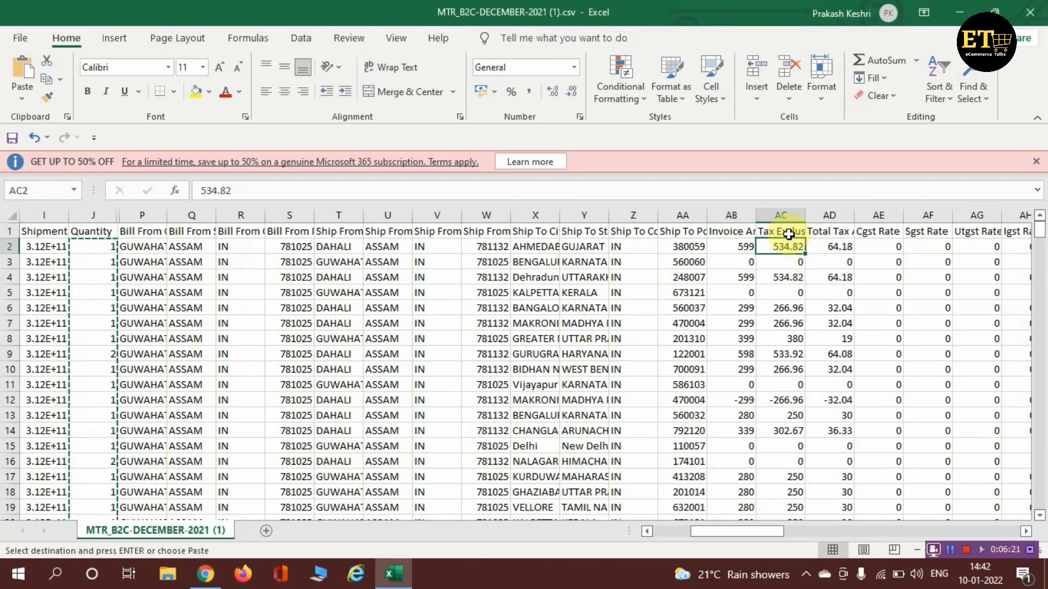
click(788, 233)
click(789, 248)
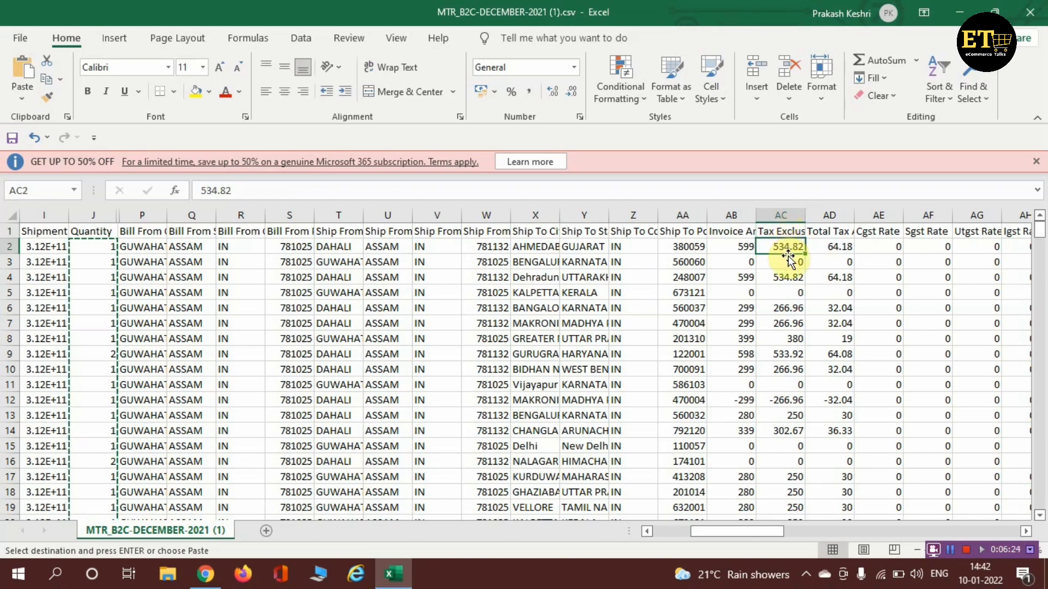
click(830, 248)
click(844, 230)
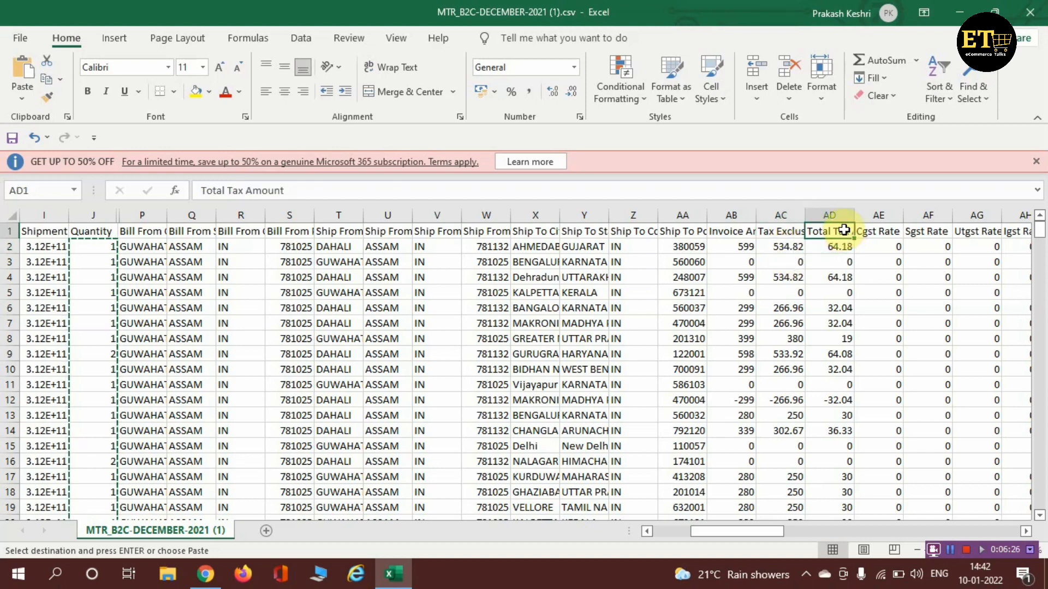
click(843, 247)
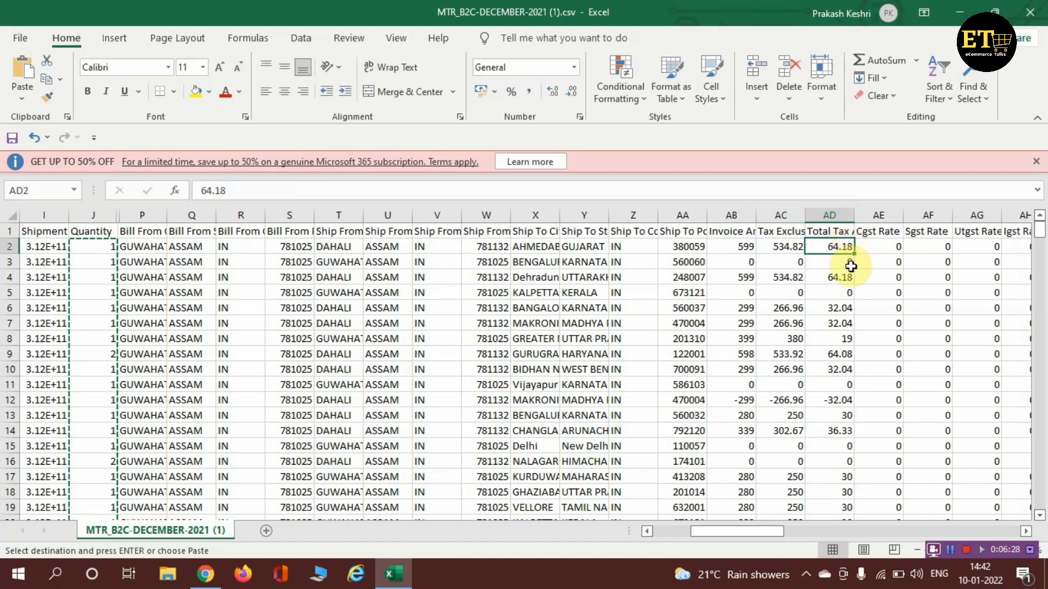
Step: Examine the Cgst, Sgst, Utgst and Igst Rate columns along row 2 of the MTR report
key(Right)
key(Right)
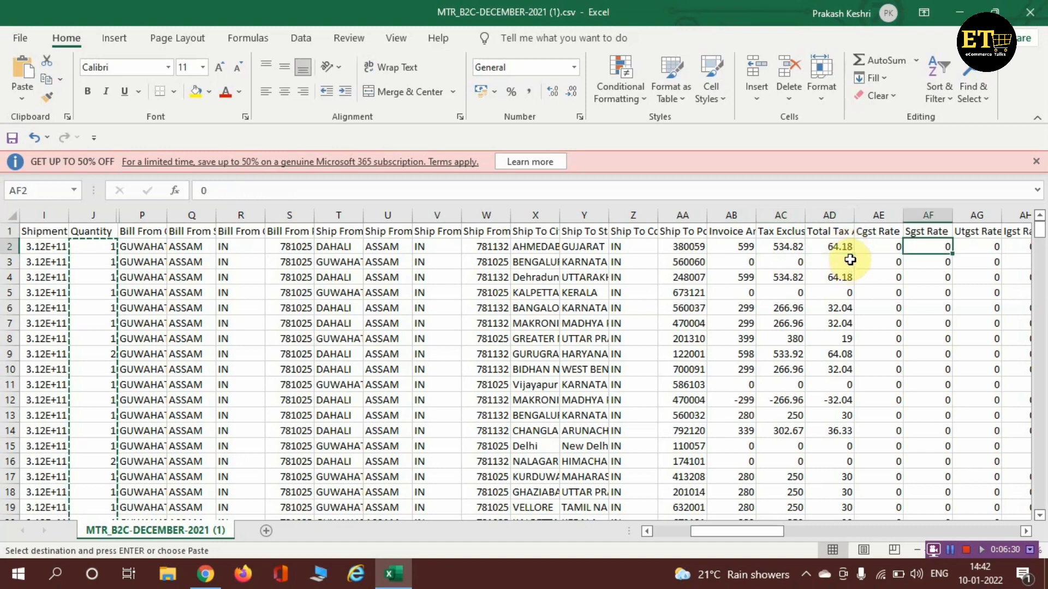
key(Right)
key(Right)
key(Right)
key(Right)
key(Left)
key(Left)
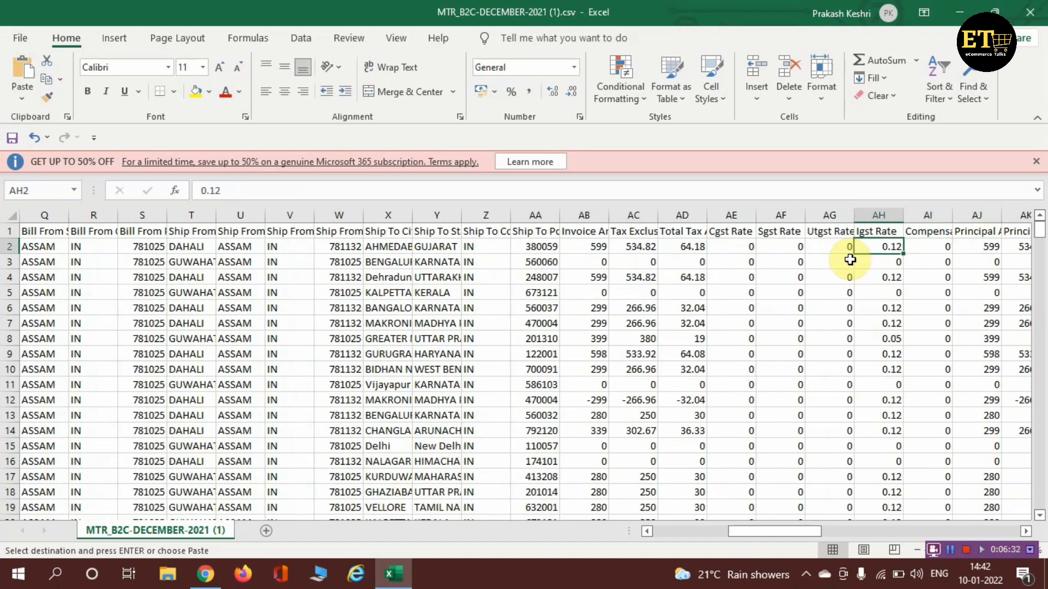
Step: Copy all tax-exclusive amounts in the MTR report from AC2 down to the last row
key(Left)
key(Left)
key(Left)
key(Left)
key(Left)
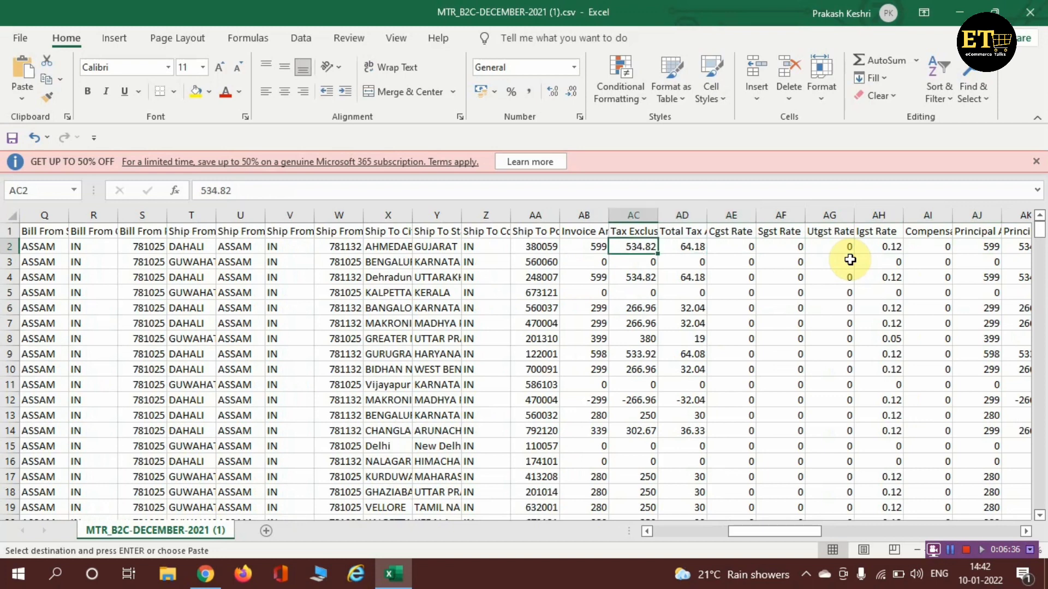
key(ctrl+shift+Down)
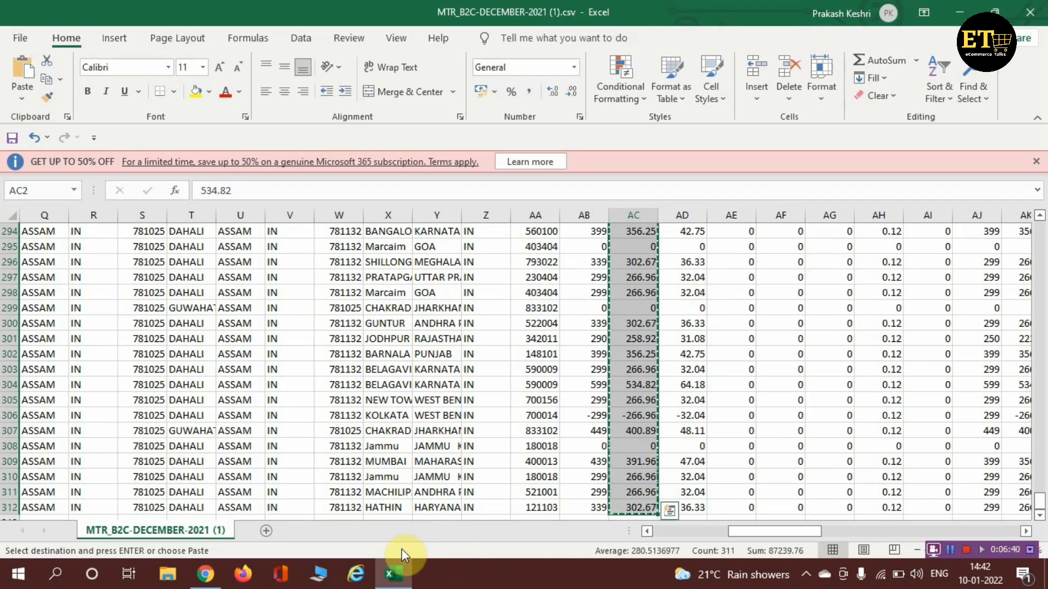
Step: Return to the Google Sheets report, paste the copied amounts under TAXBLE AMT from cell L2, and check the pasted rows
mouse_move(205, 573)
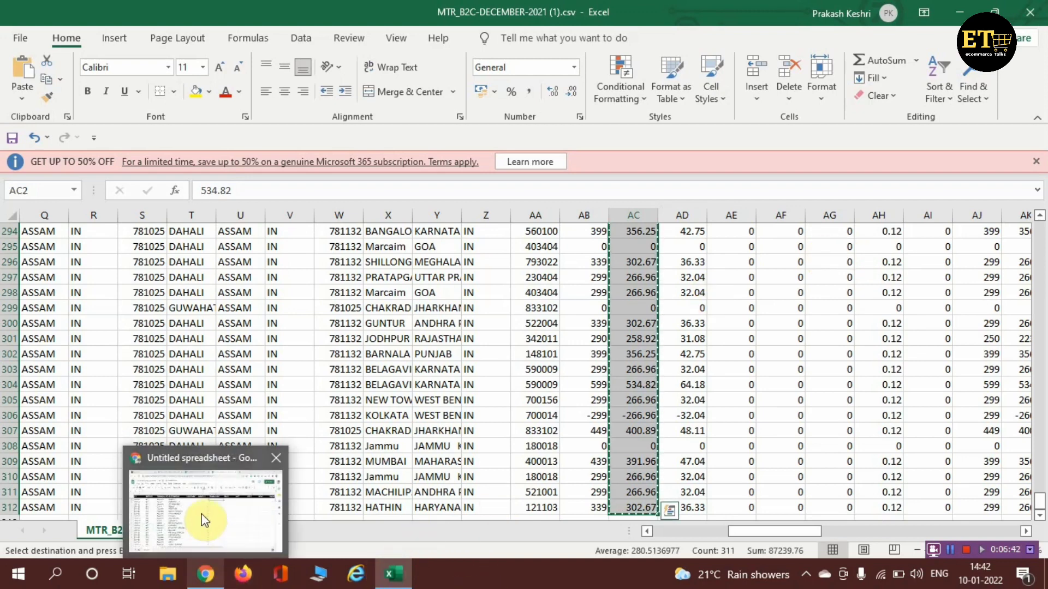
click(206, 520)
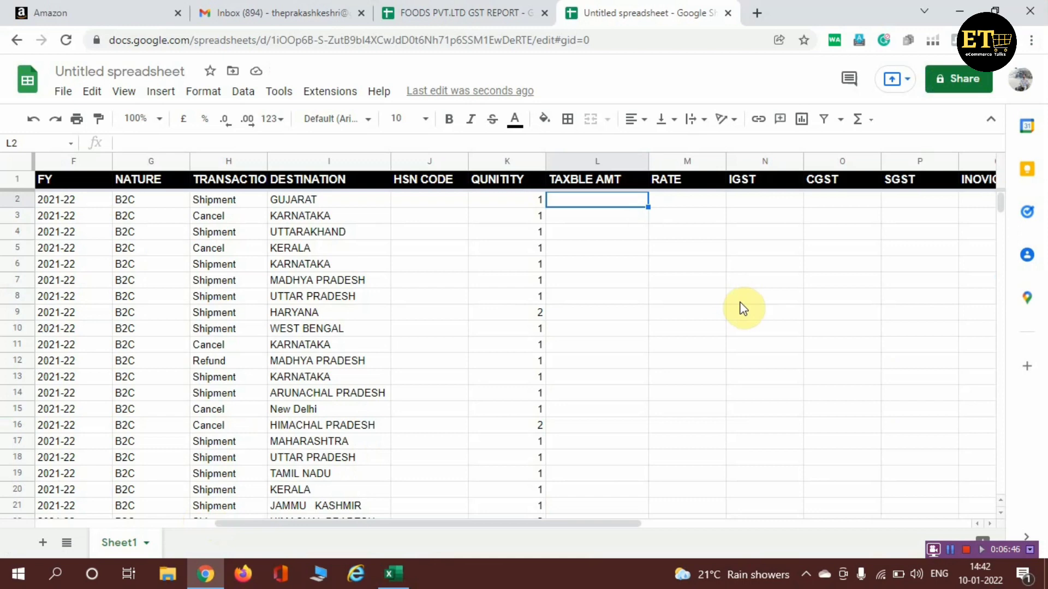
key(ctrl+v)
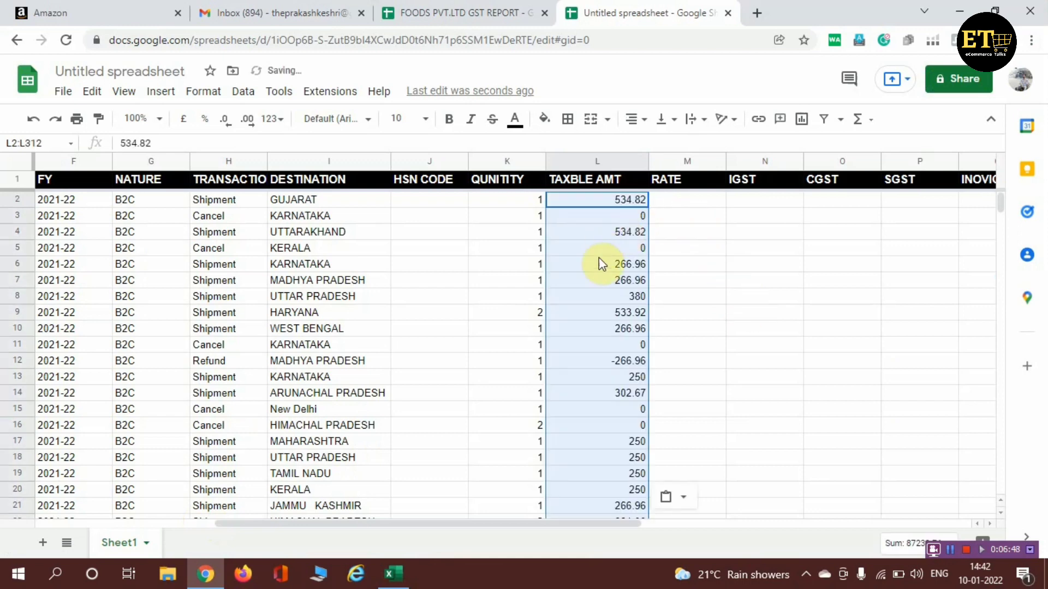
scroll(622, 436, down, 5)
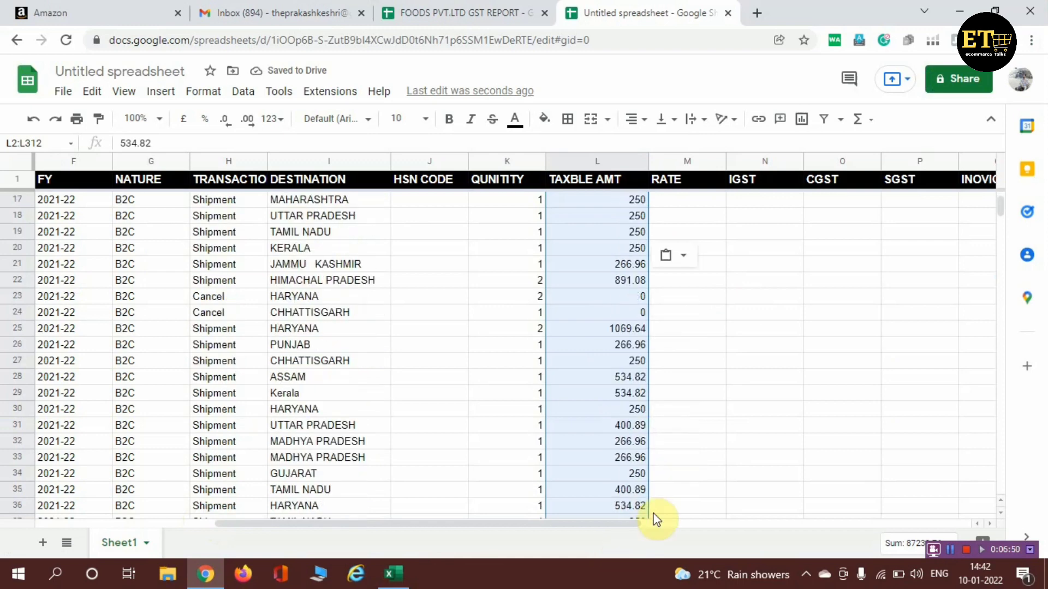
scroll(655, 513, down, 5)
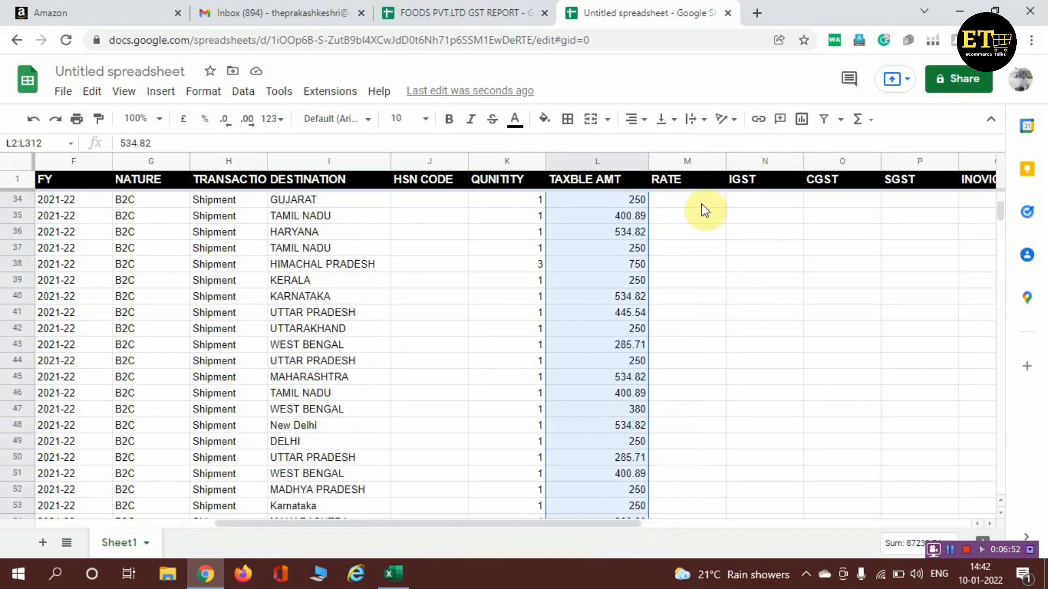
Step: Go back to the first data row of the report and select cell M2 under RATE
scroll(685, 245, up, 1)
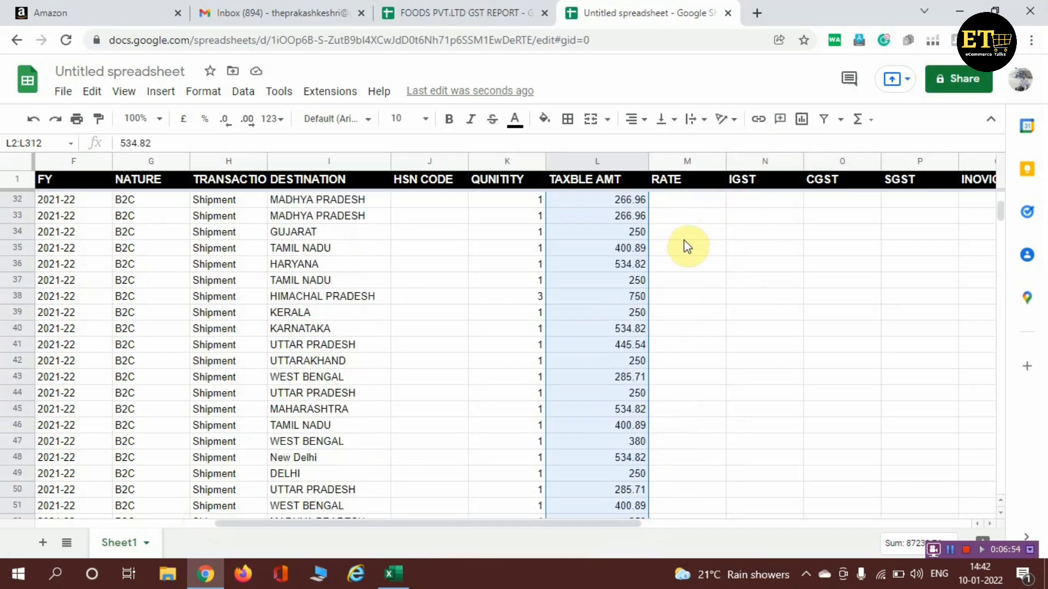
scroll(686, 246, up, 10)
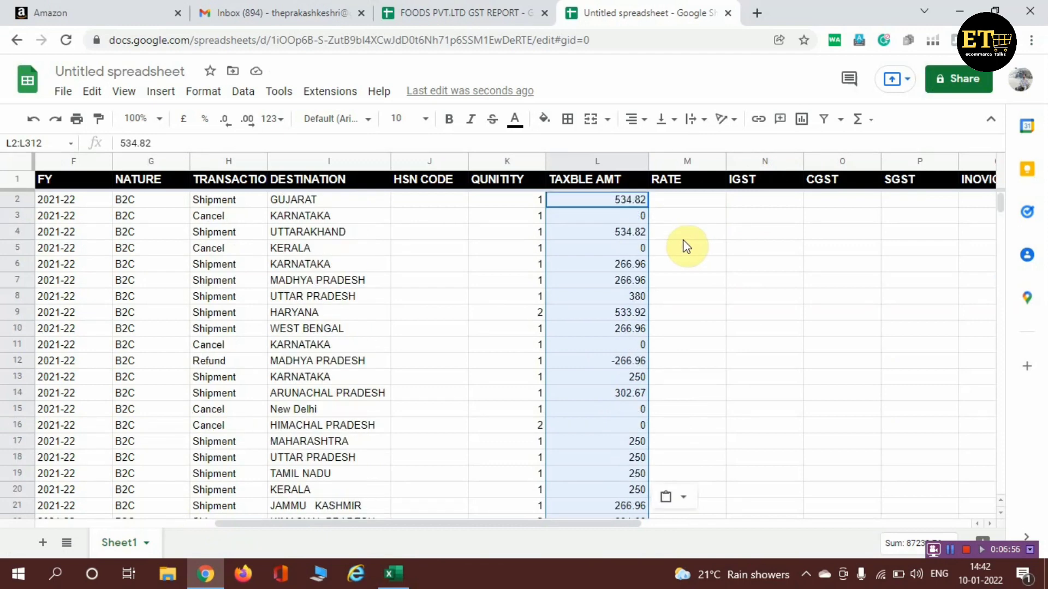
click(684, 199)
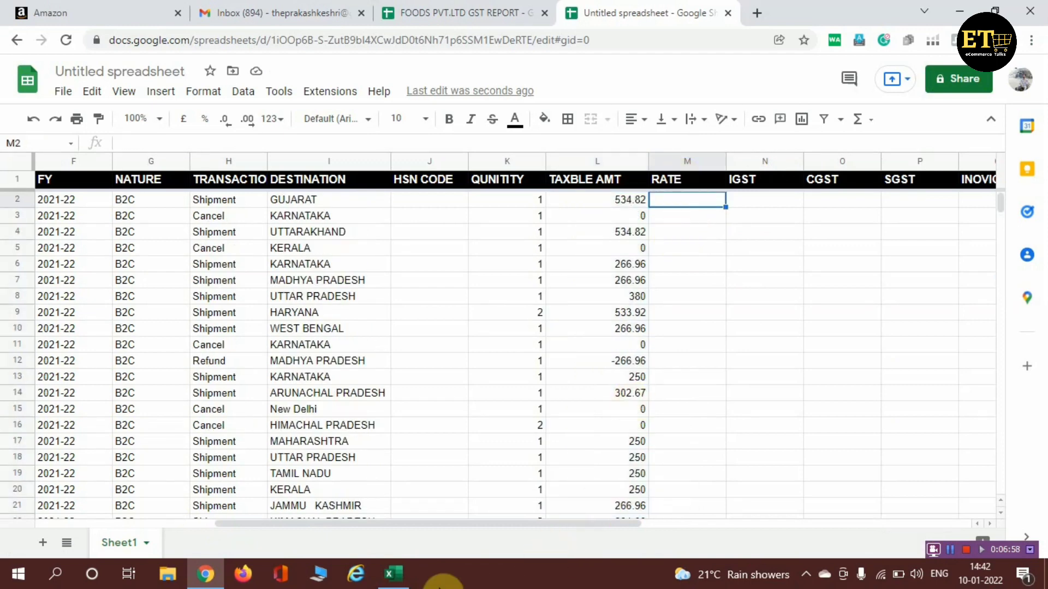
Step: Switch to the MTR report in Excel and compare the Cgst, Sgst, Utgst and Igst Rate cells in row 2
mouse_move(395, 574)
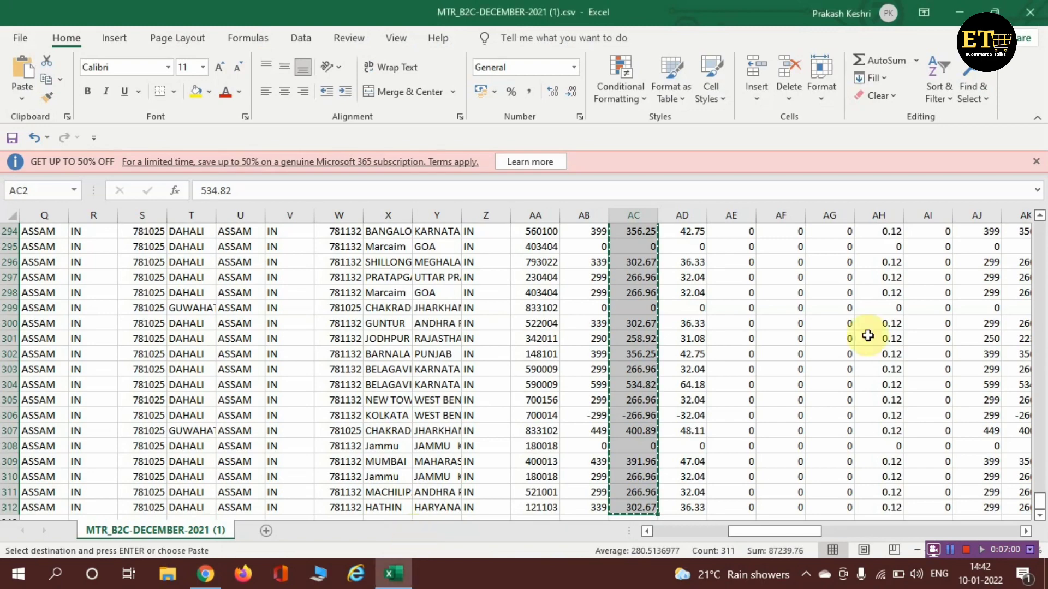
scroll(867, 335, up, 20)
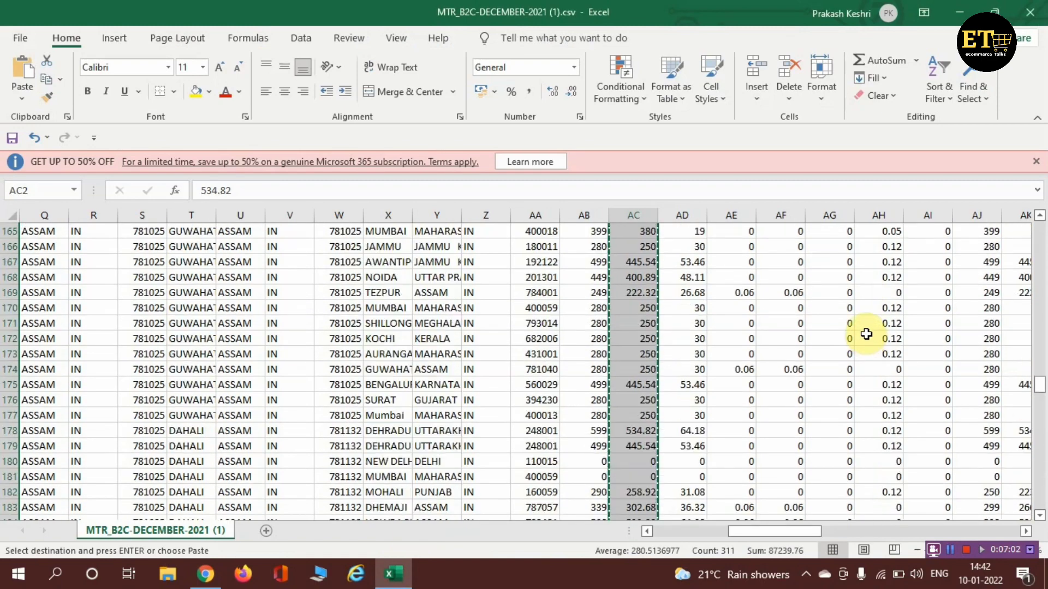
scroll(866, 334, up, 20)
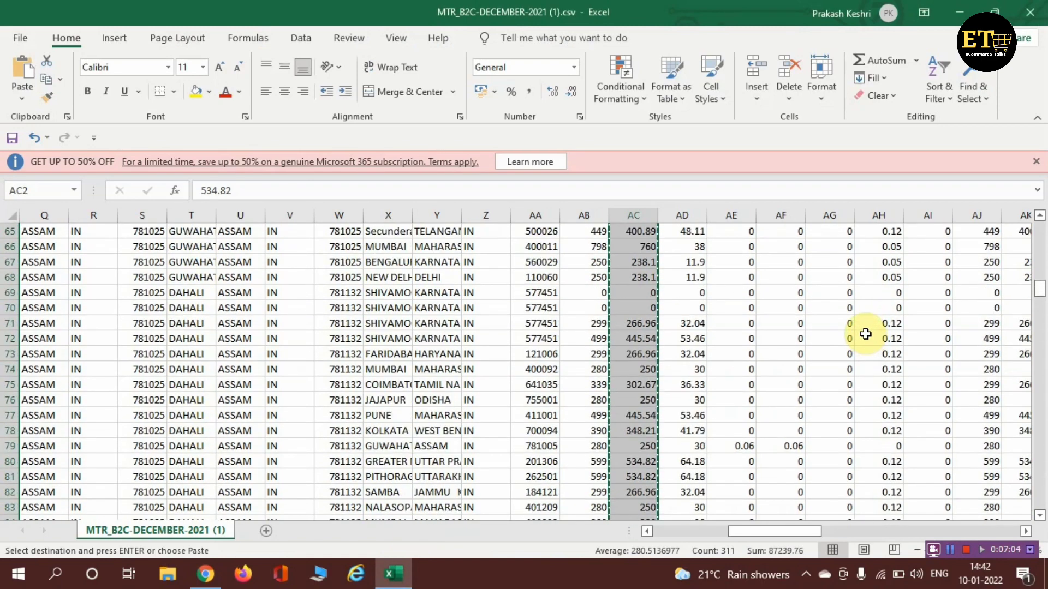
scroll(863, 335, up, 20)
click(890, 250)
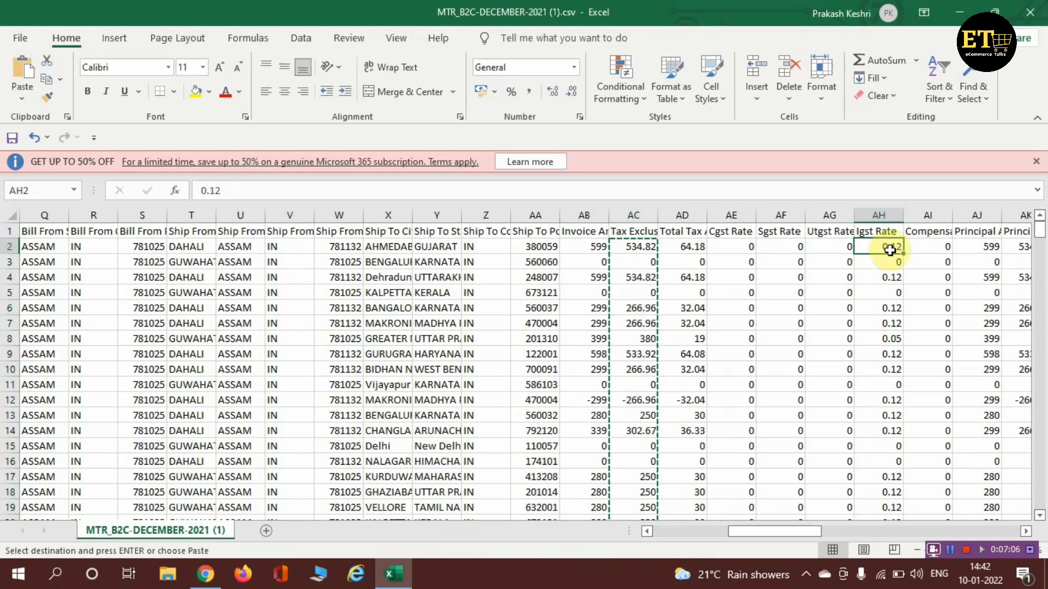
click(734, 249)
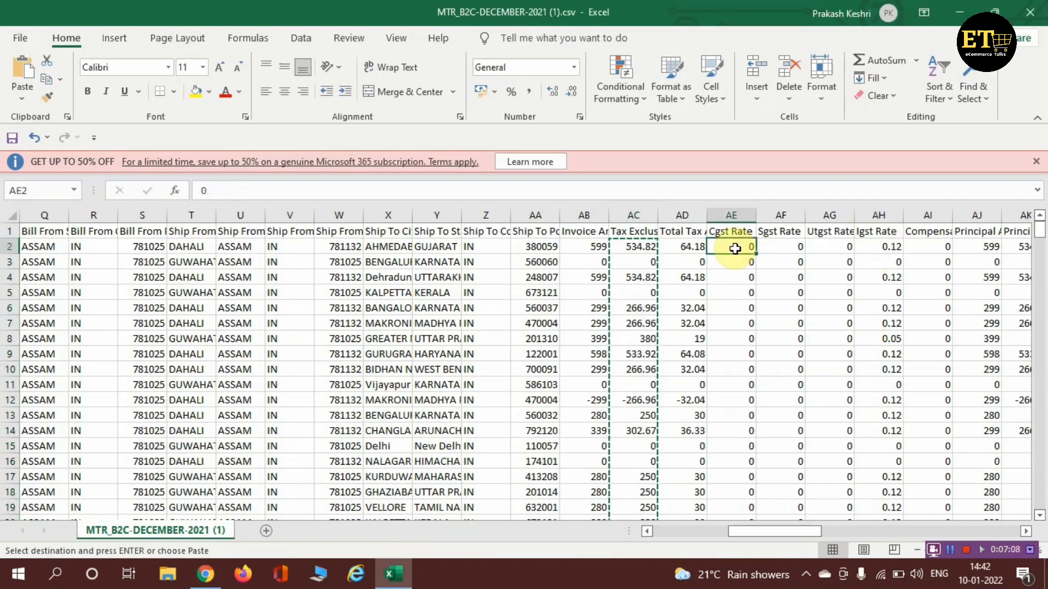
click(784, 251)
click(833, 250)
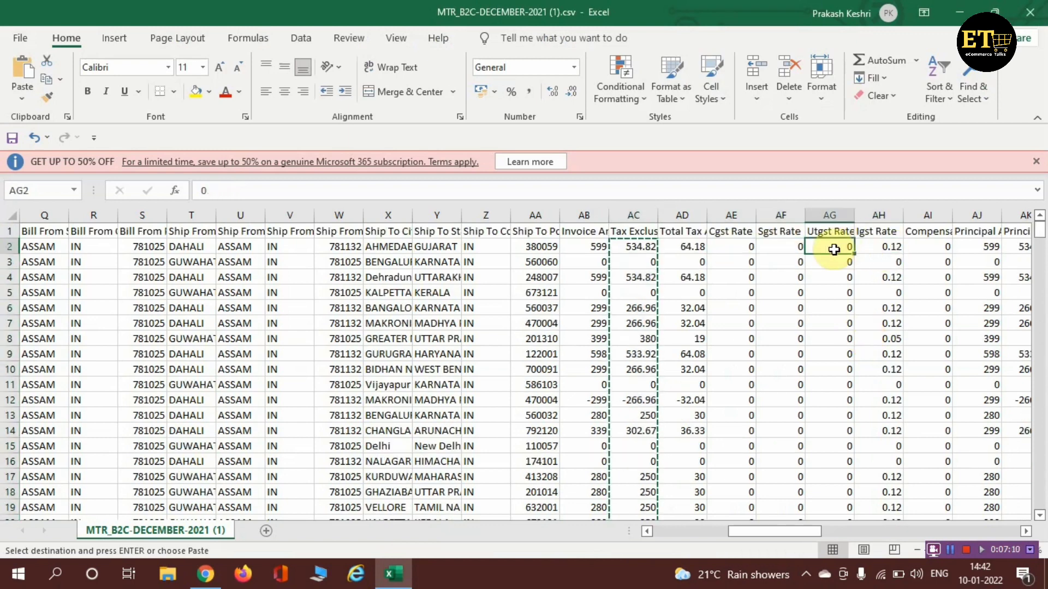
click(877, 249)
click(742, 261)
click(774, 247)
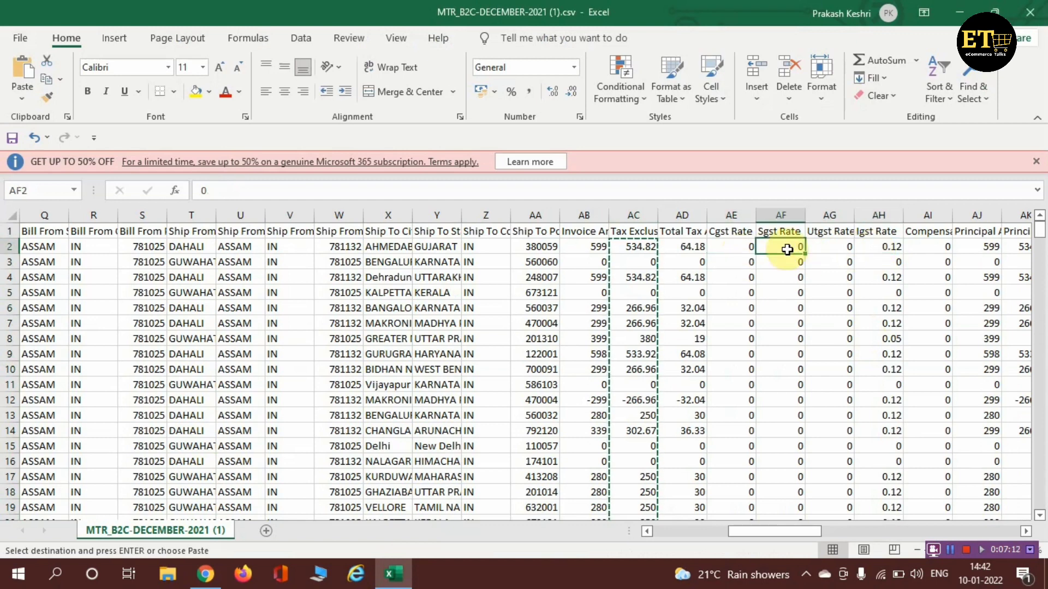
click(873, 249)
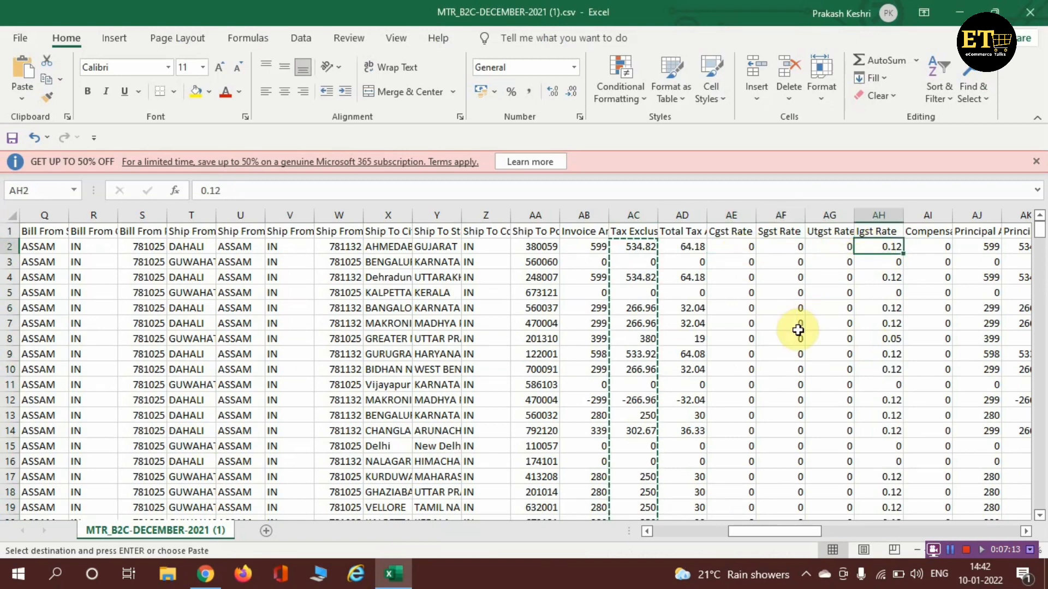
Step: Check how the Cgst, Sgst and Igst rates vary across the further order rows of the MTR report
scroll(798, 329, down, 14)
scroll(797, 329, down, 1)
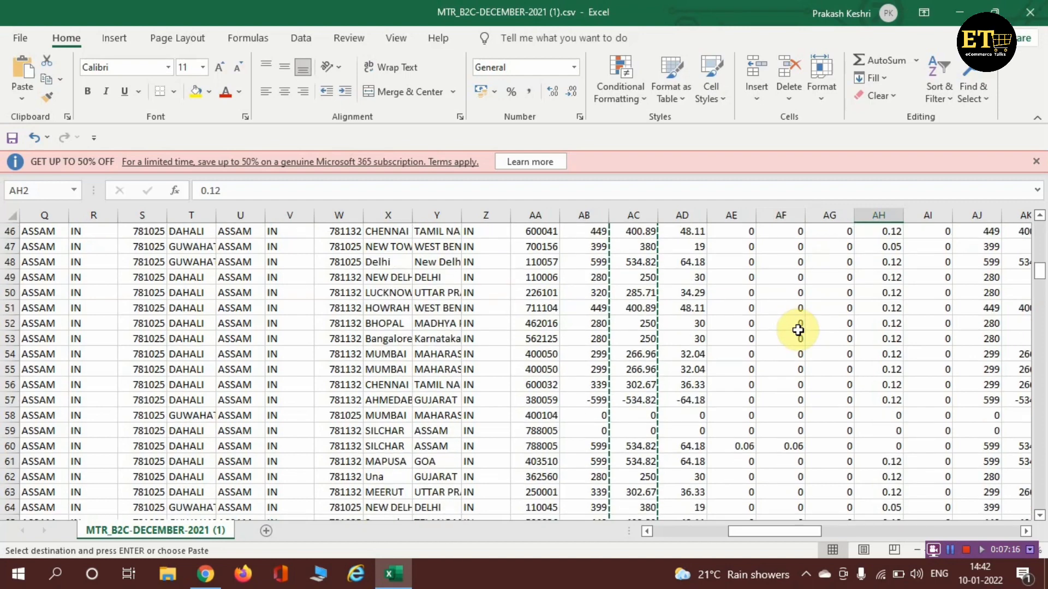
scroll(798, 330, down, 6)
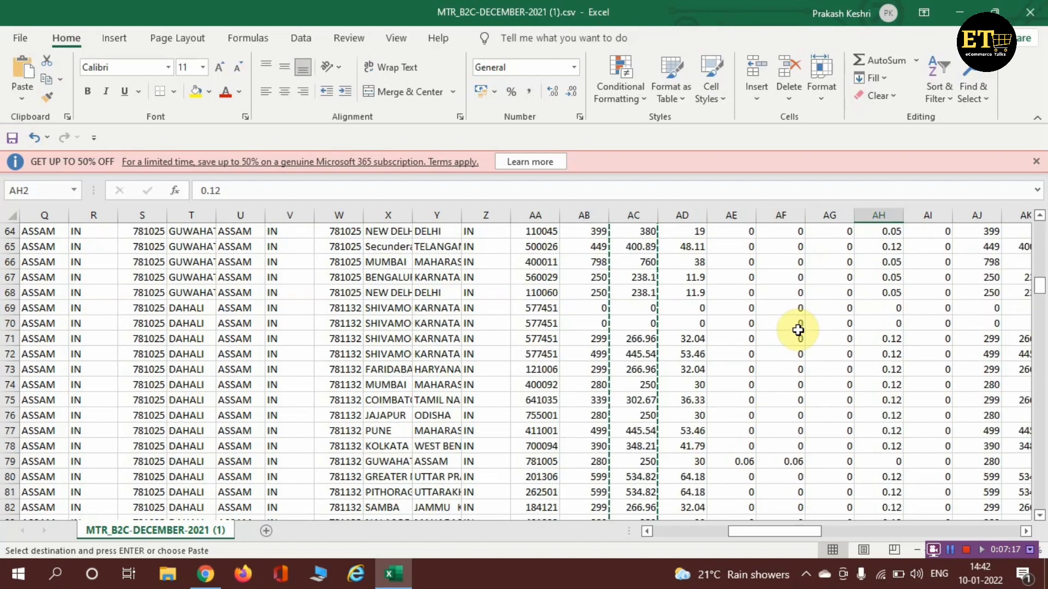
scroll(798, 329, down, 20)
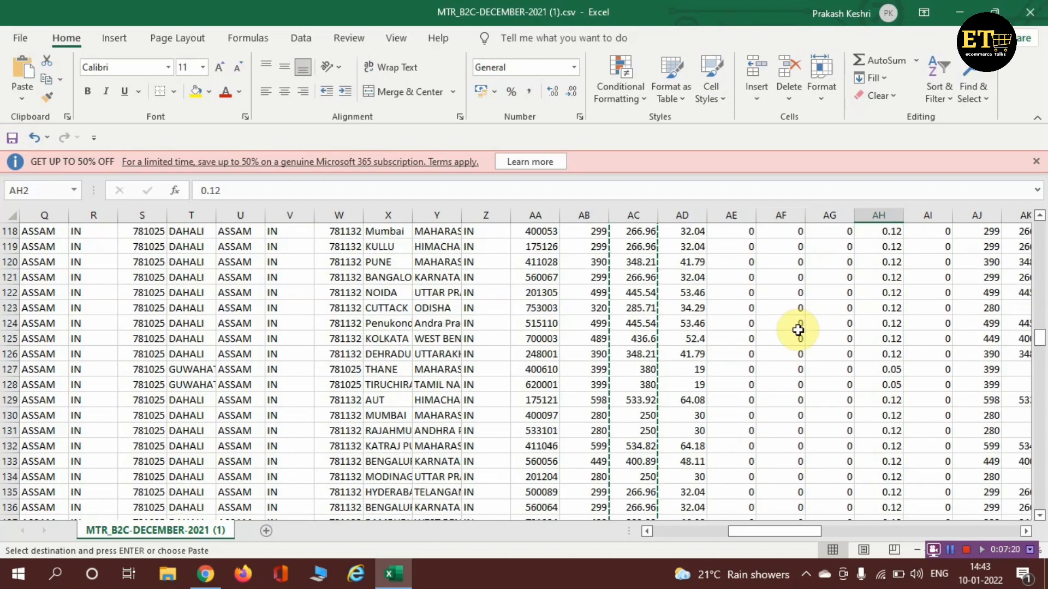
scroll(797, 331, up, 20)
scroll(797, 332, up, 20)
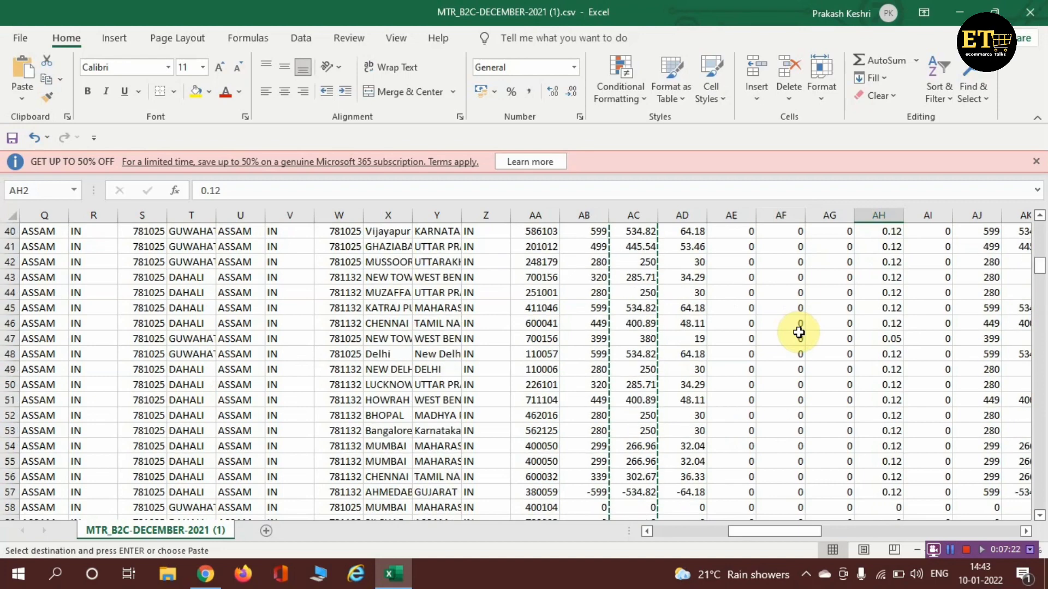
click(931, 214)
right_click(932, 217)
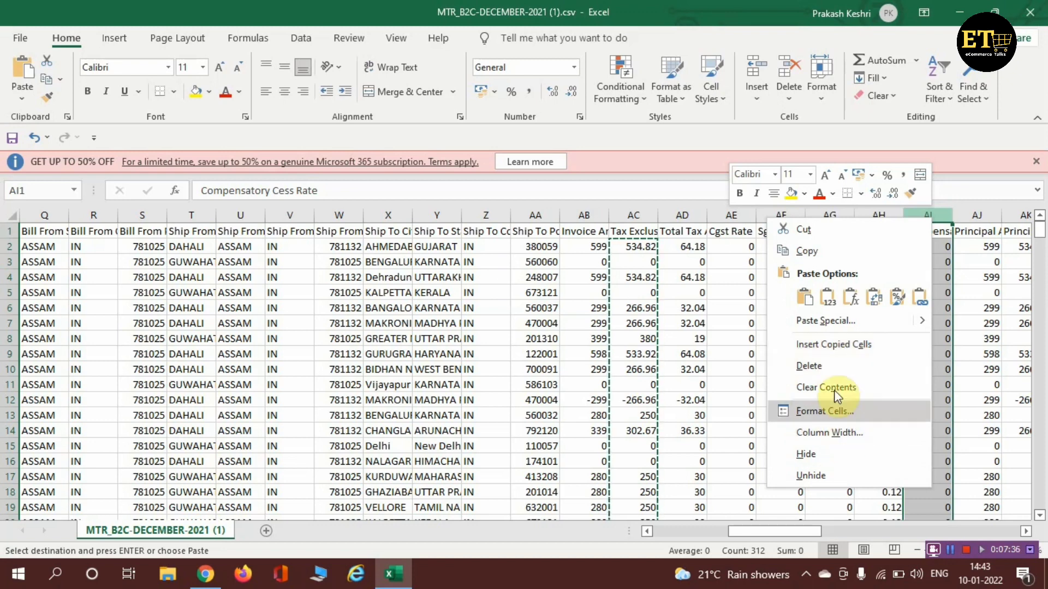
click(832, 343)
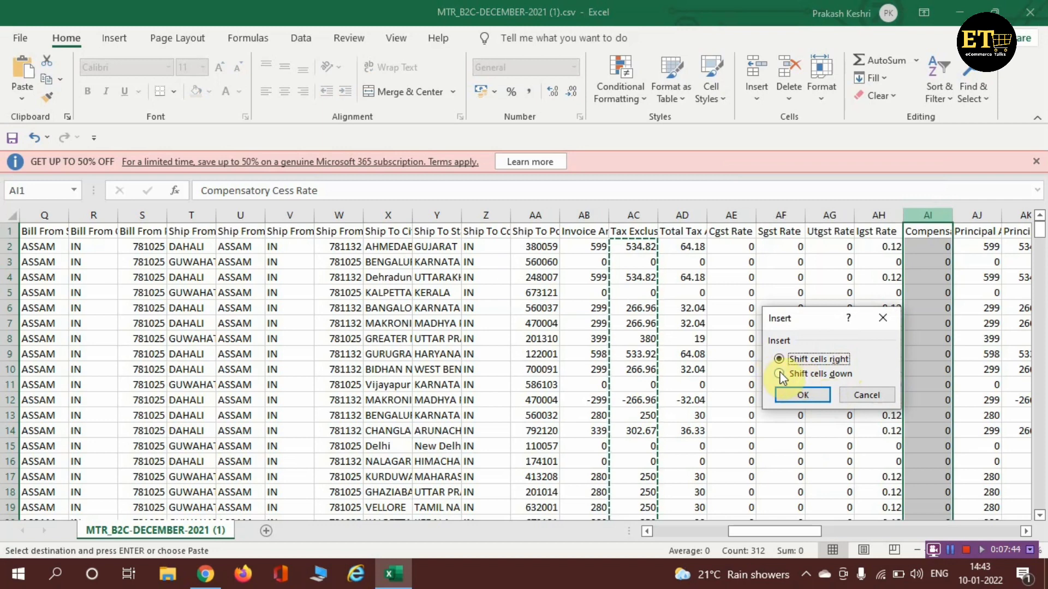
click(809, 395)
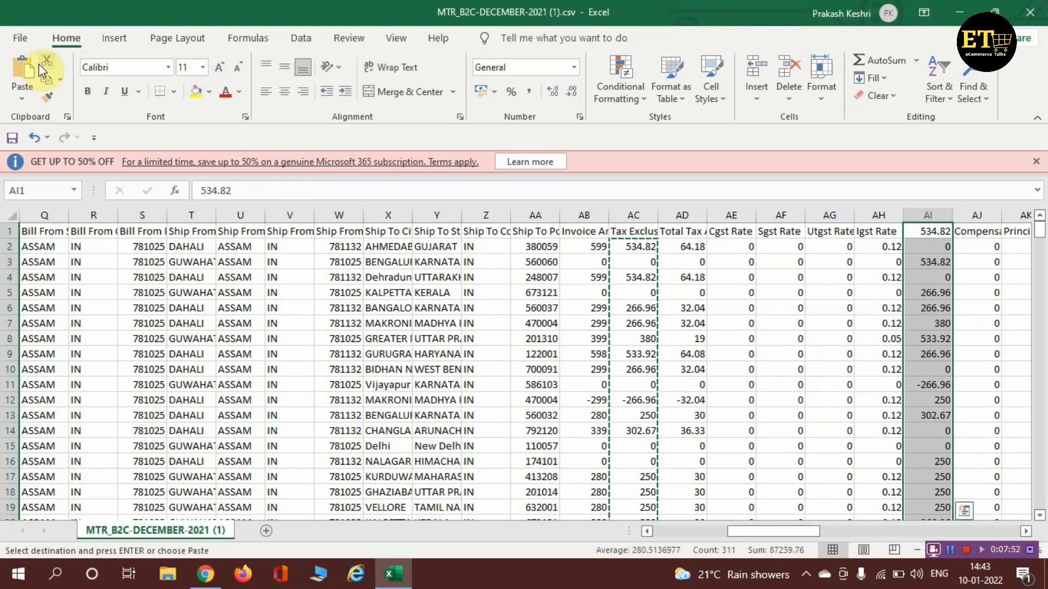
click(26, 137)
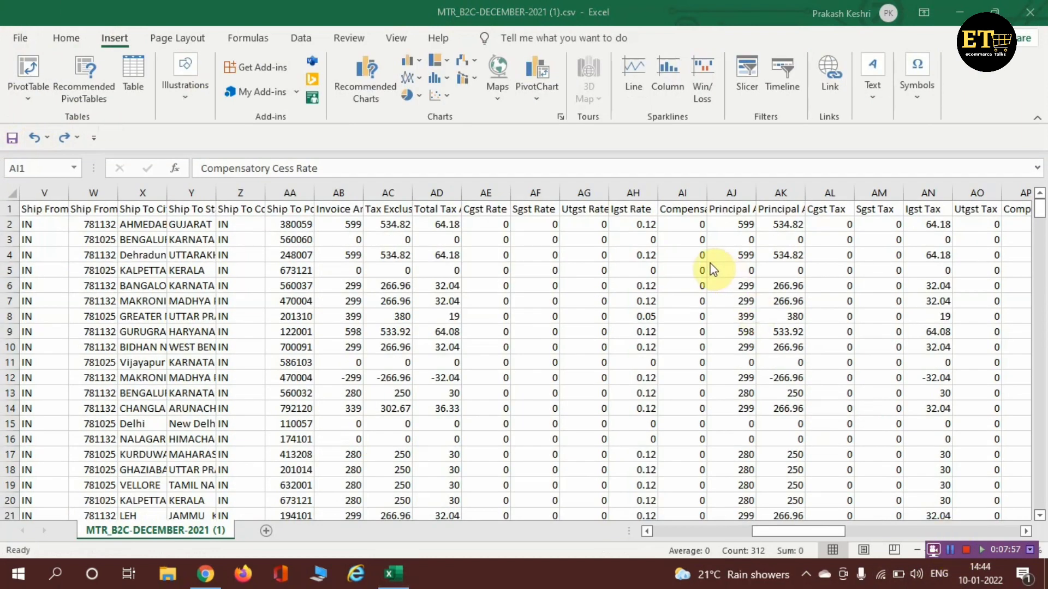
Step: Insert a blank column between the Igst Rate and Compensatory Cess Rate columns
click(495, 224)
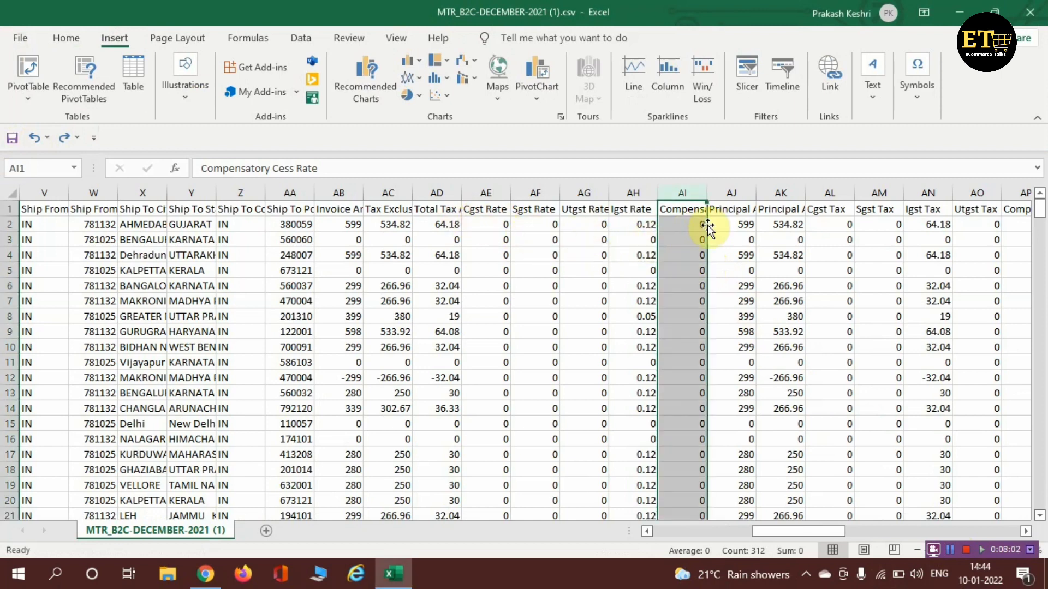
click(780, 270)
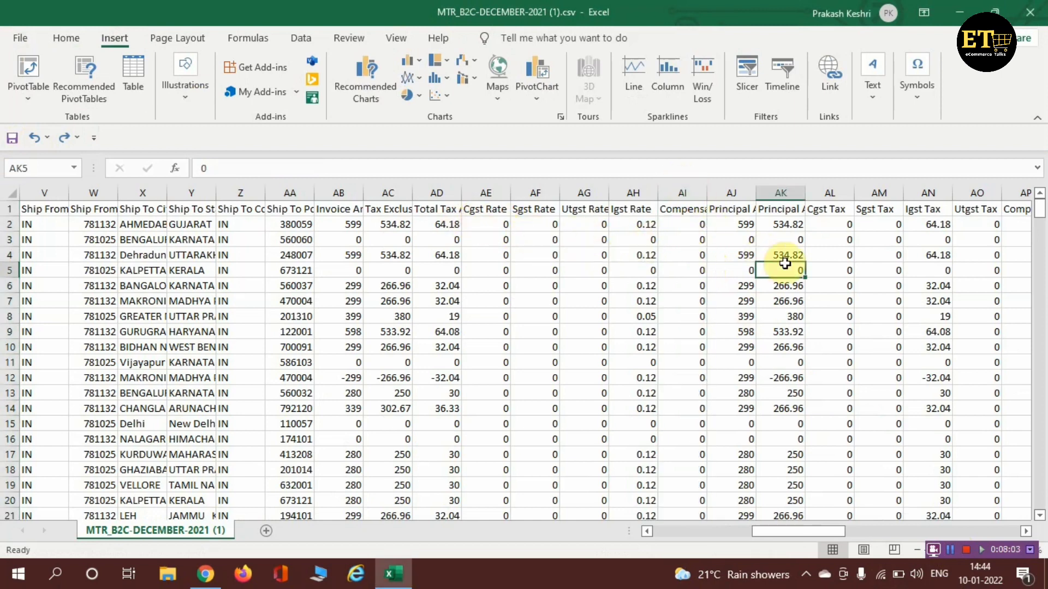
click(682, 192)
right_click(681, 192)
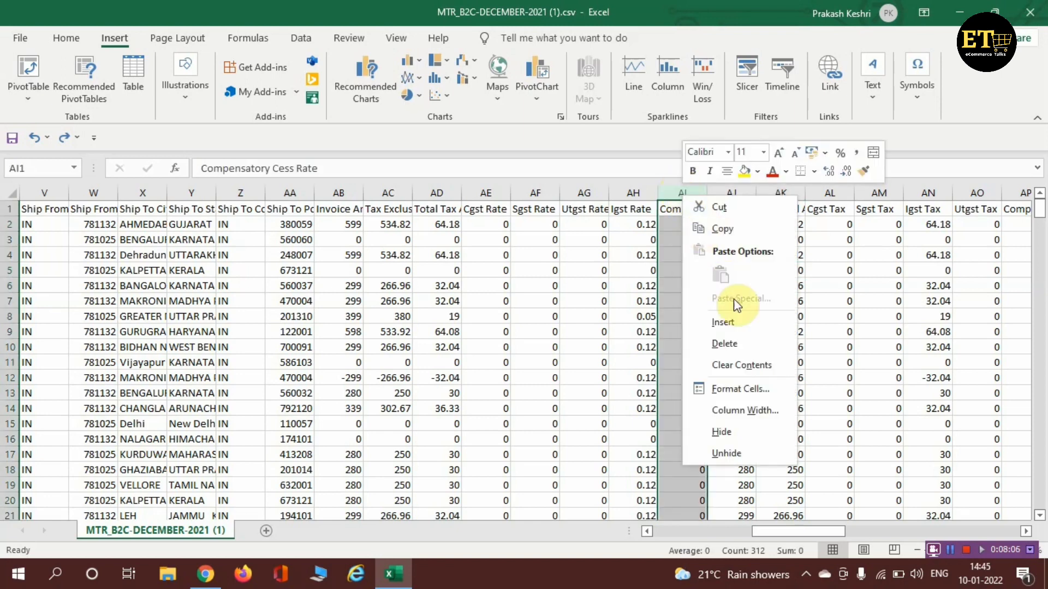
click(740, 317)
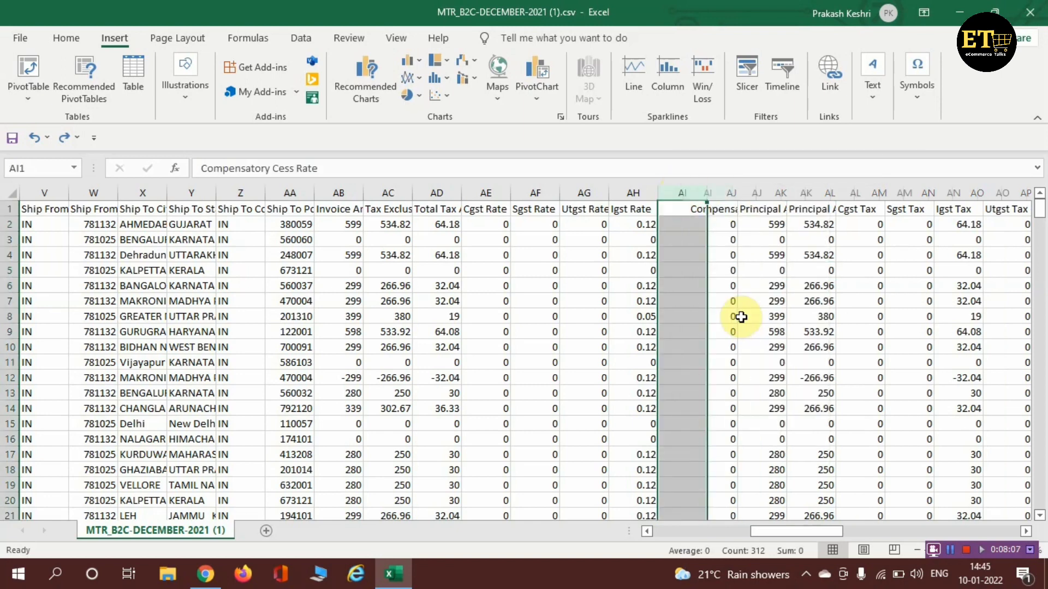
Step: Add the Cgst, Sgst, Utgst and Igst rates of row 2 in cell AI2 with the formula =AE2+AF2+AG2+AH2
click(678, 226)
text(=)
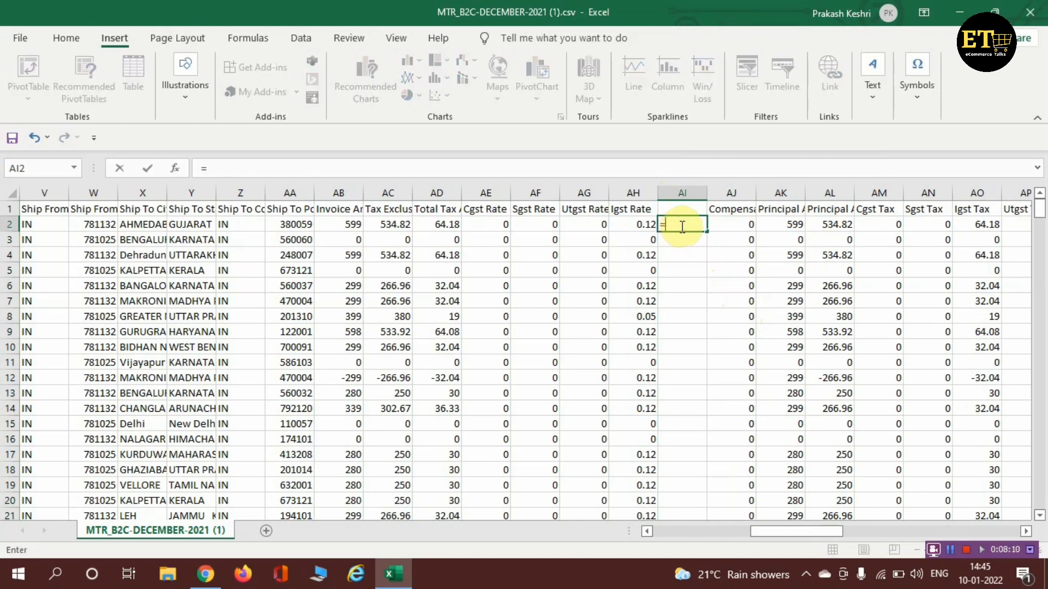
click(502, 224)
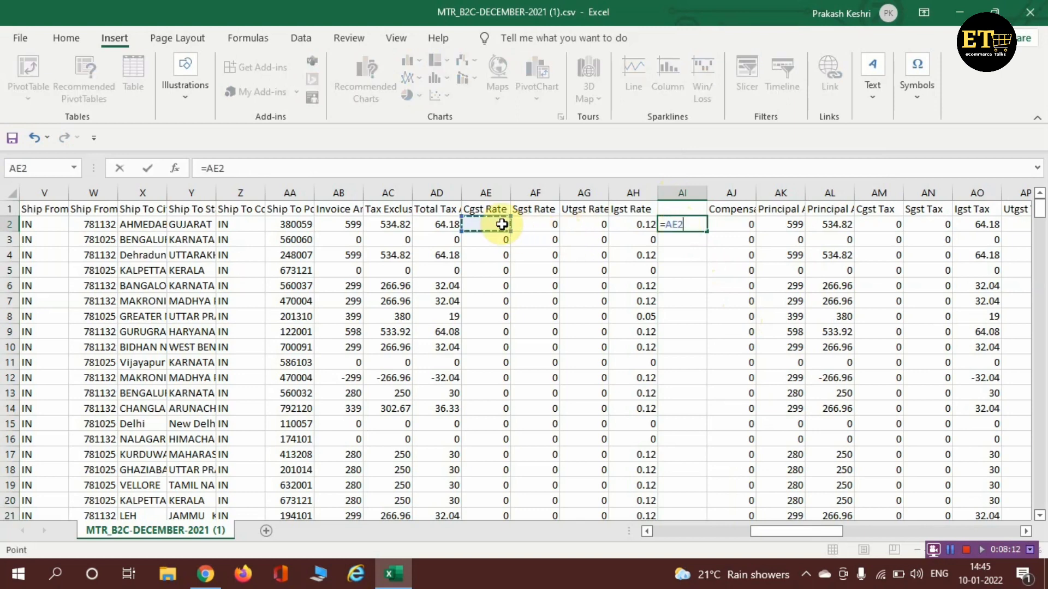
text(+)
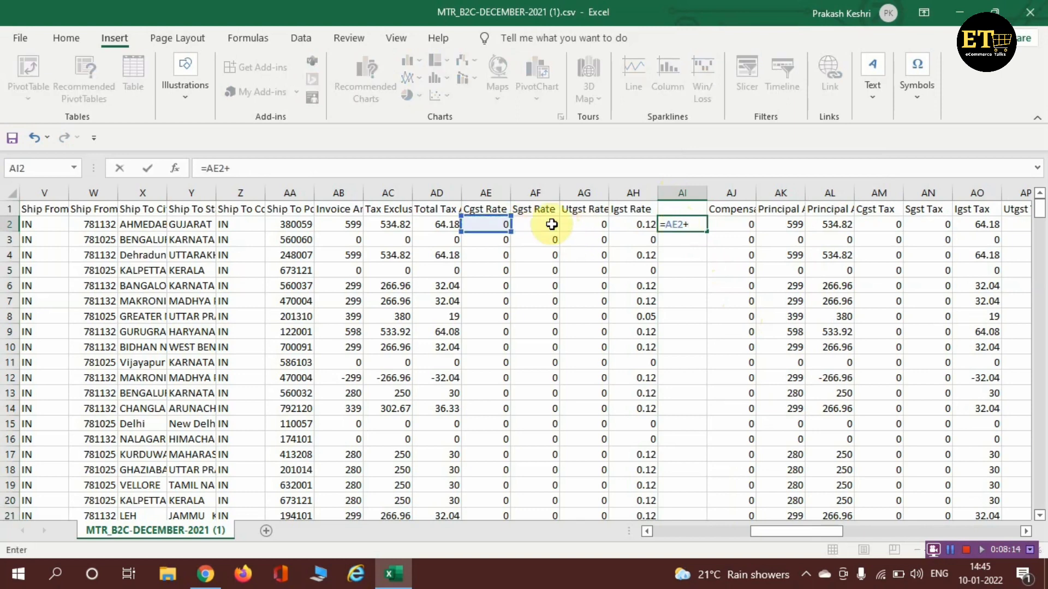
click(544, 223)
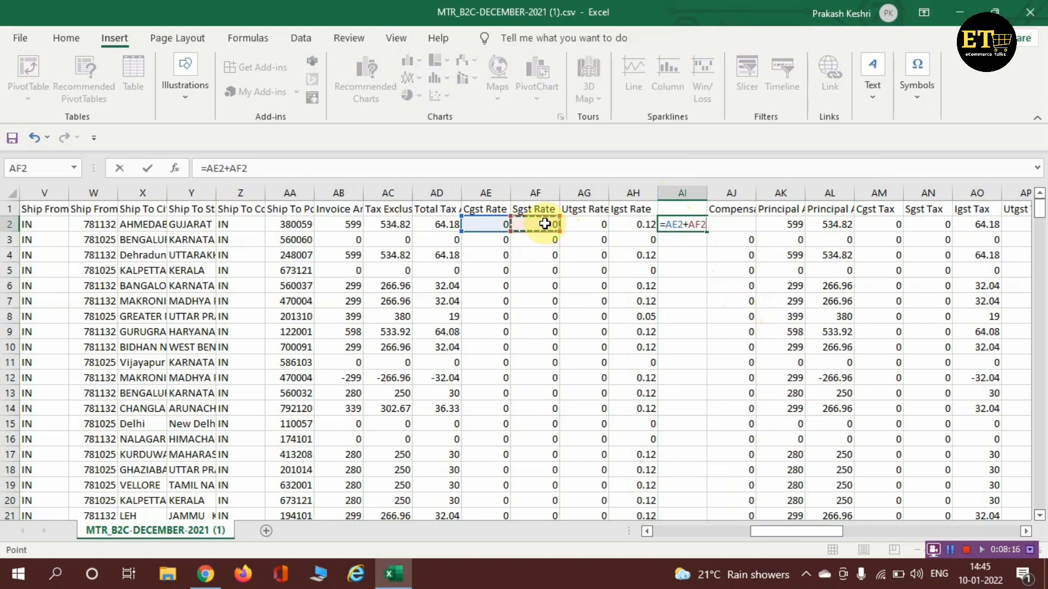
text(+)
click(584, 226)
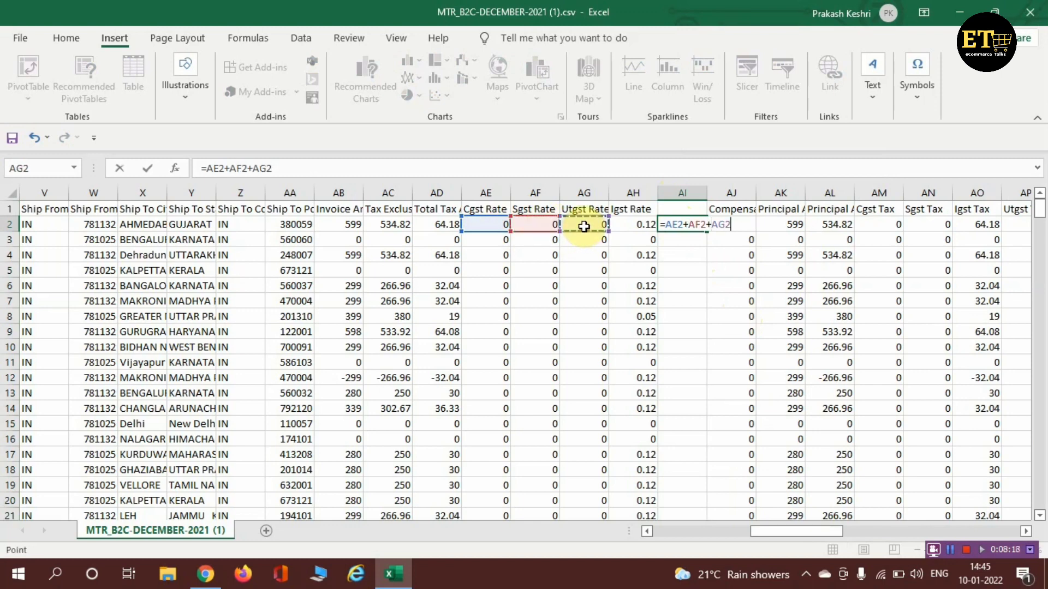
text(+)
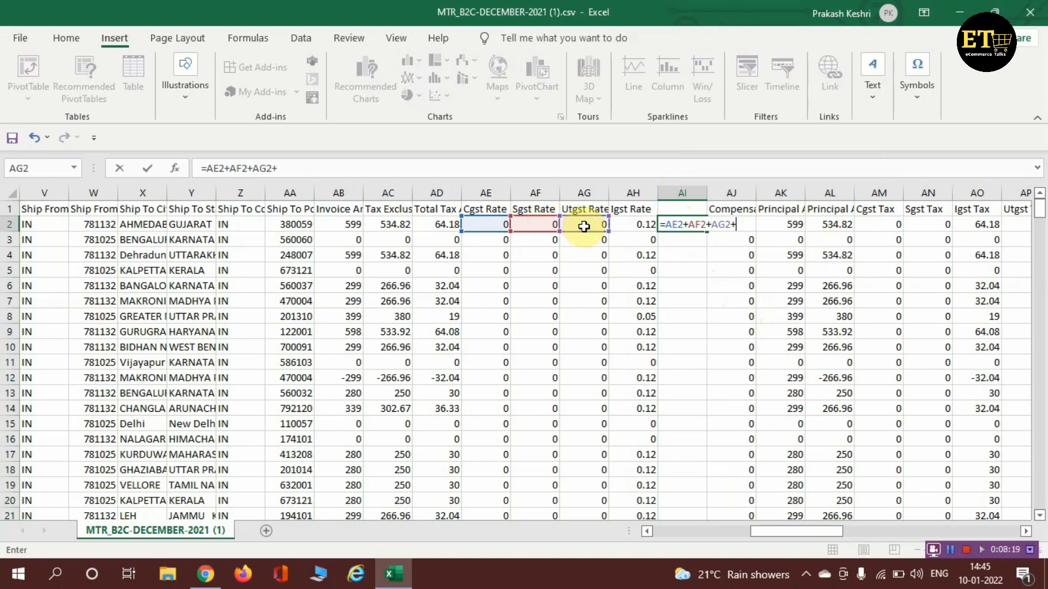
click(636, 227)
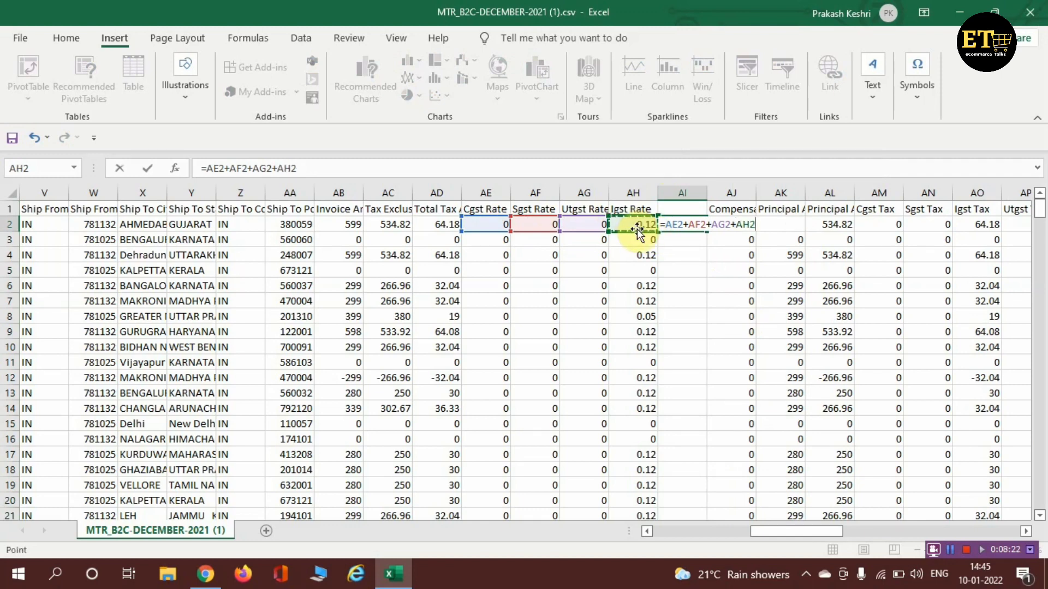
key(Return)
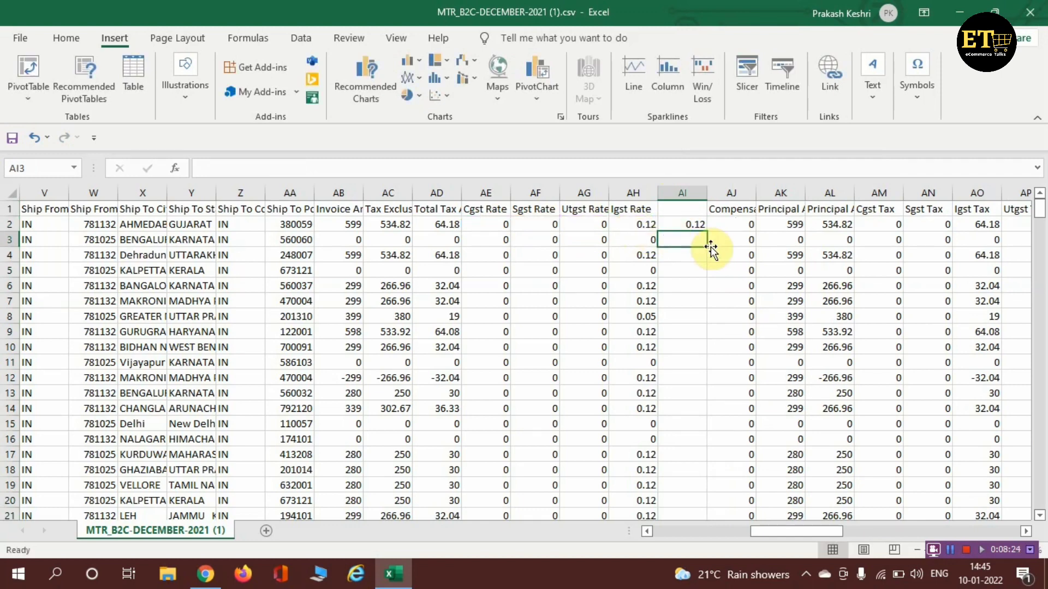
Step: Clear the sum formula in cell AI2, leaving only its equals sign
click(694, 227)
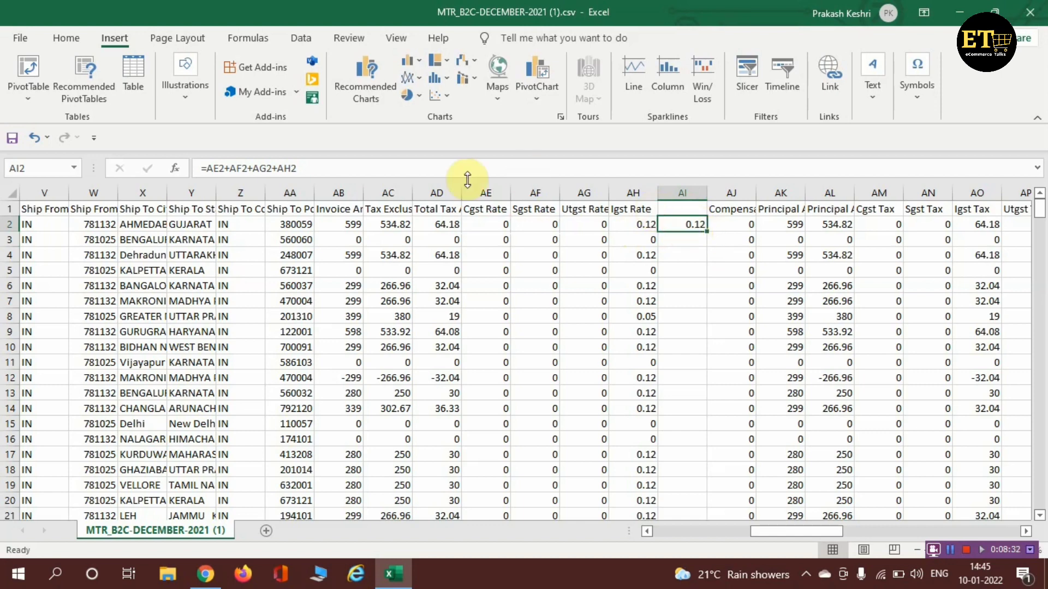
click(363, 167)
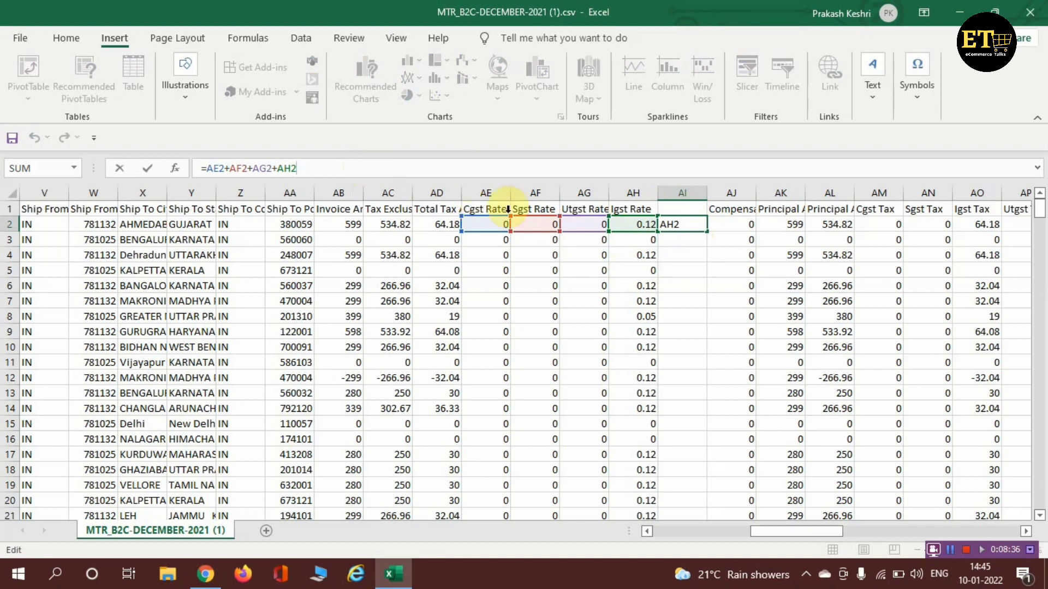
key(BackSpace)
key(BackSpace)
key(BackSpace)
key(BackSpace)
key(BackSpace)
key(BackSpace)
key(BackSpace)
key(BackSpace)
key(BackSpace)
key(BackSpace)
key(BackSpace)
key(BackSpace)
key(BackSpace)
key(BackSpace)
key(BackSpace)
key(BackSpace)
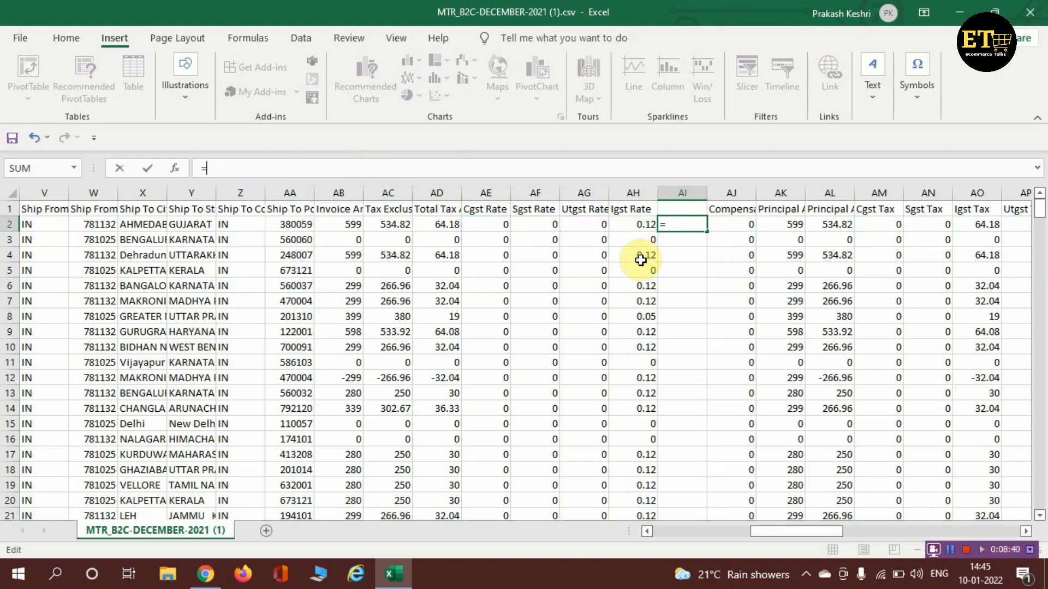
Step: Rebuild the sum of the row 2 Cgst, Sgst, Utgst and Igst rates in AI2, ending it with a closing parenthesis
click(484, 225)
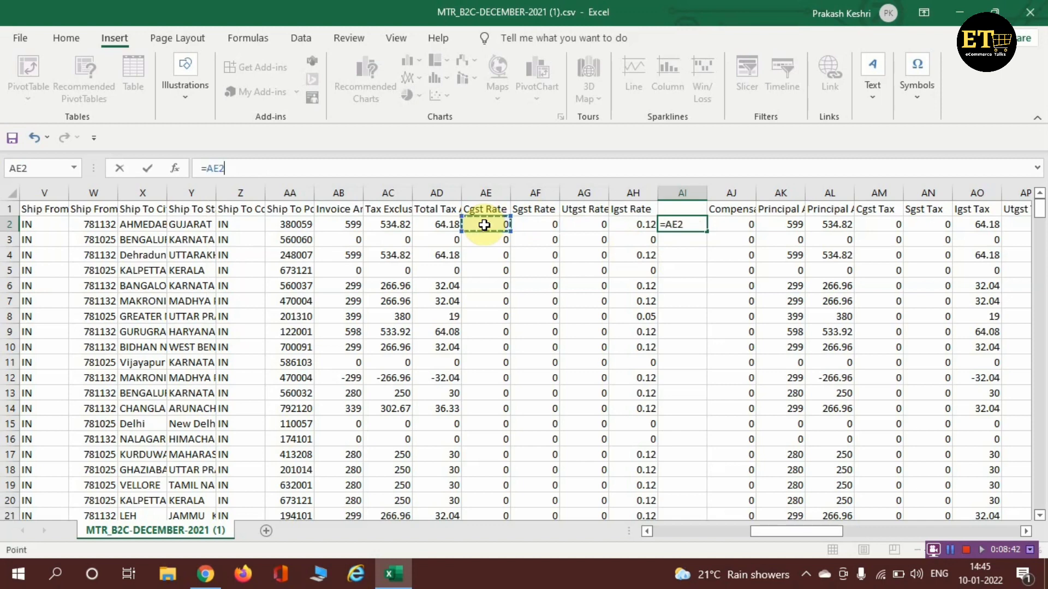
click(541, 225)
text(+)
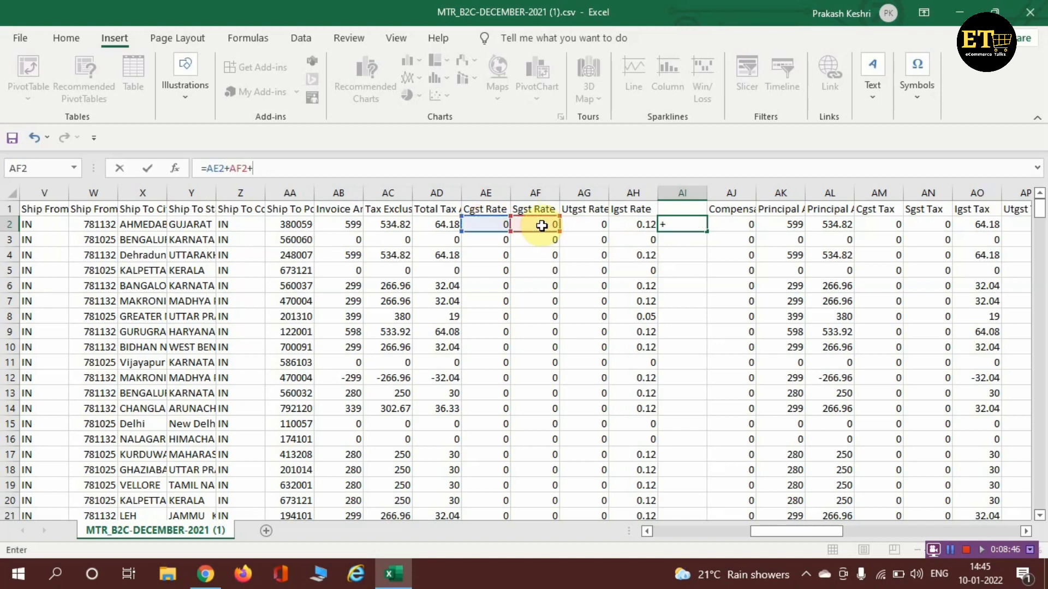
click(597, 225)
text(+)
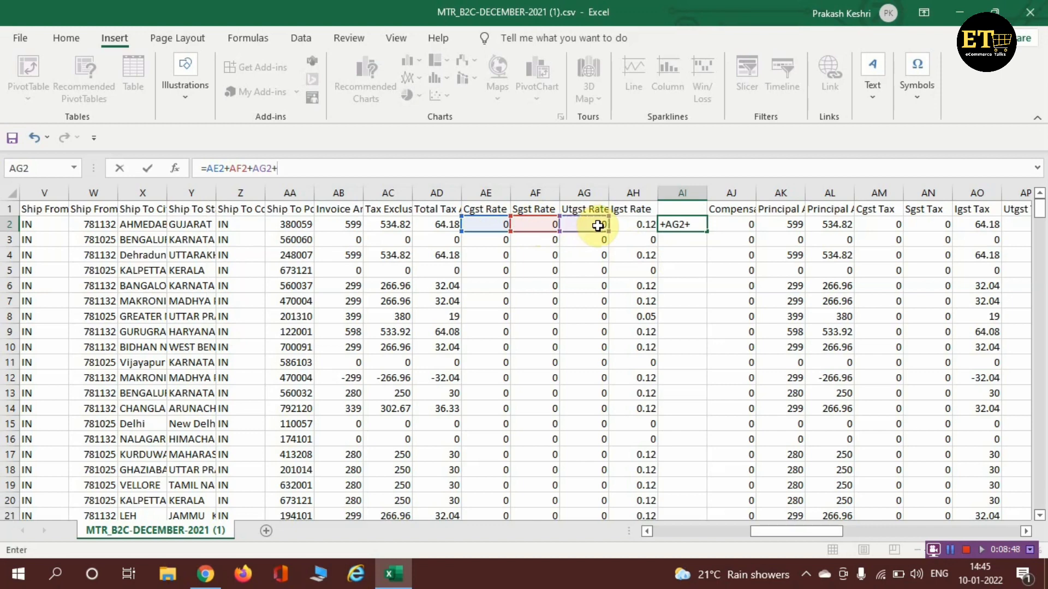
click(625, 224)
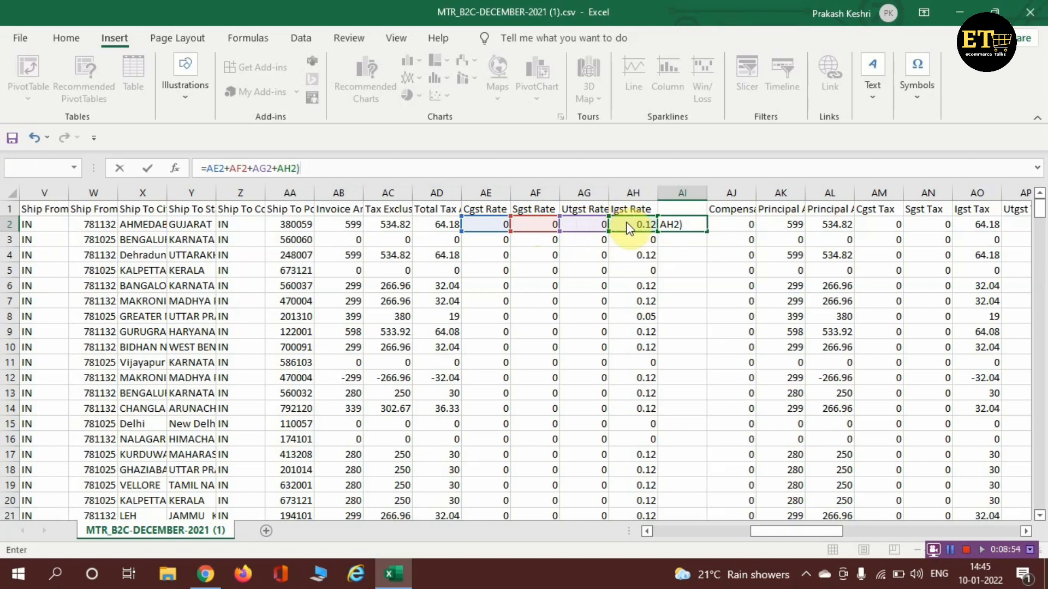
text())
key(Return)
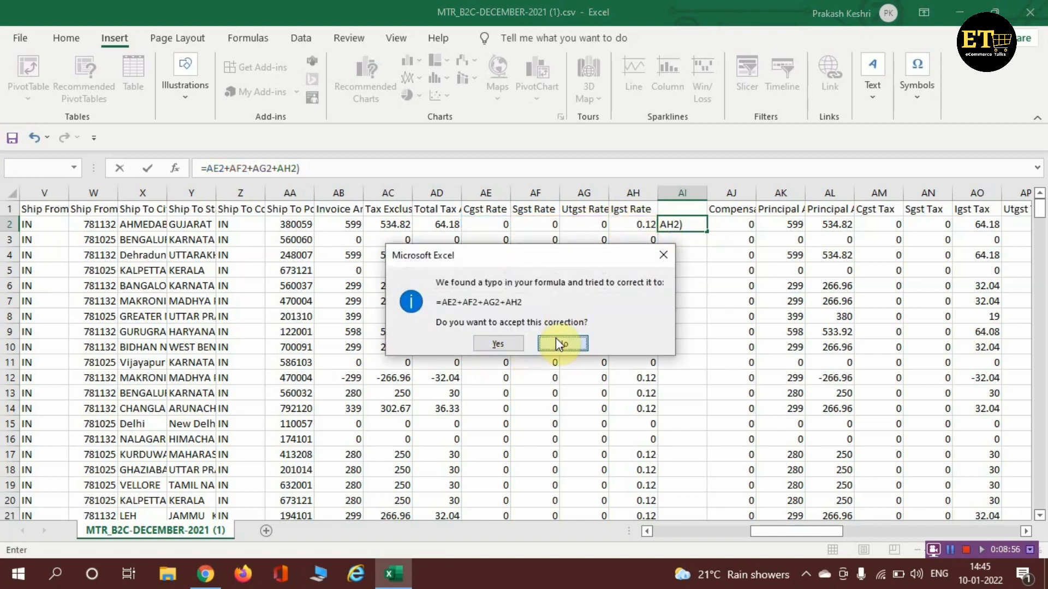
click(556, 343)
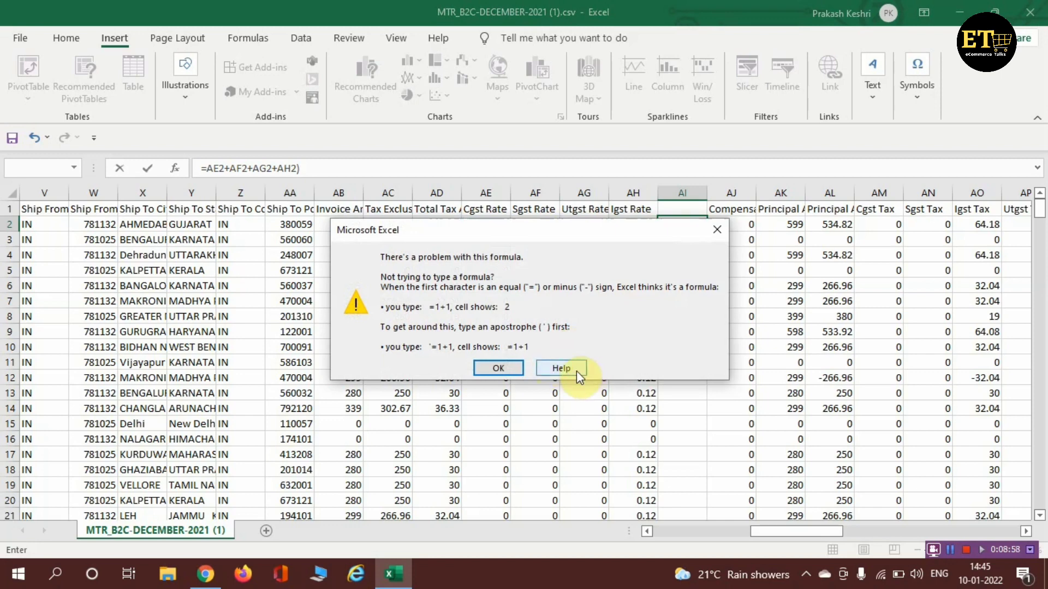
click(717, 230)
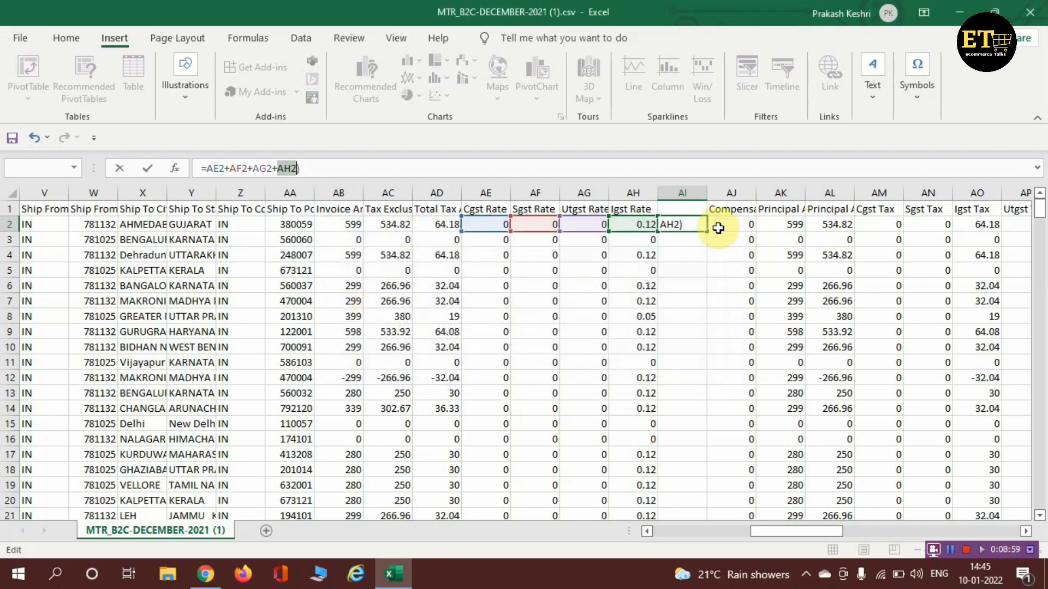
Step: Complete the parentheses around the rate sum in AI2 and multiply it by 100, giving =(AE2+AF2+AG2+AH2)*100
click(209, 170)
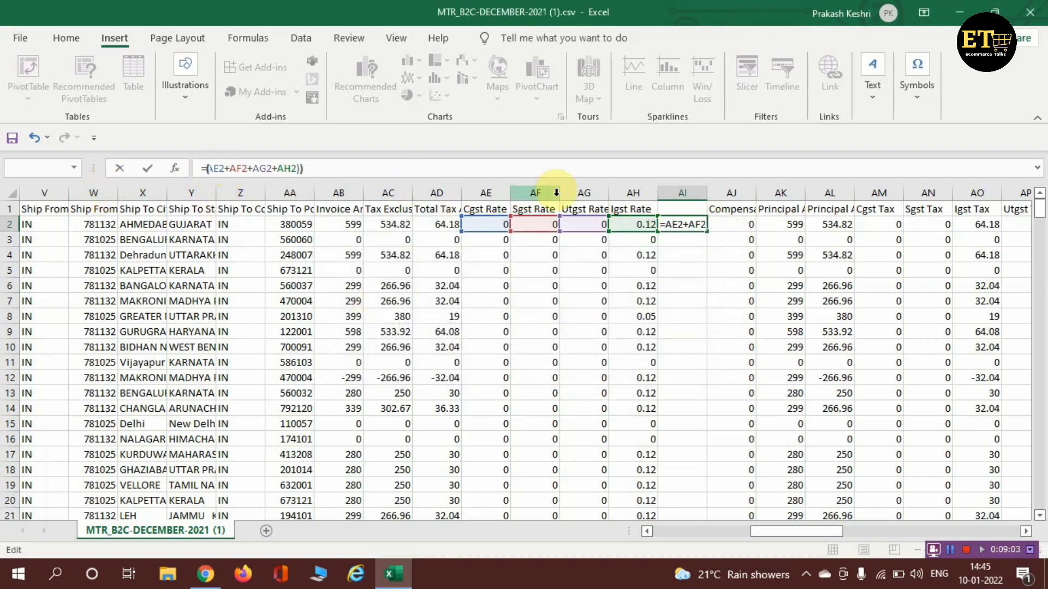
text(()
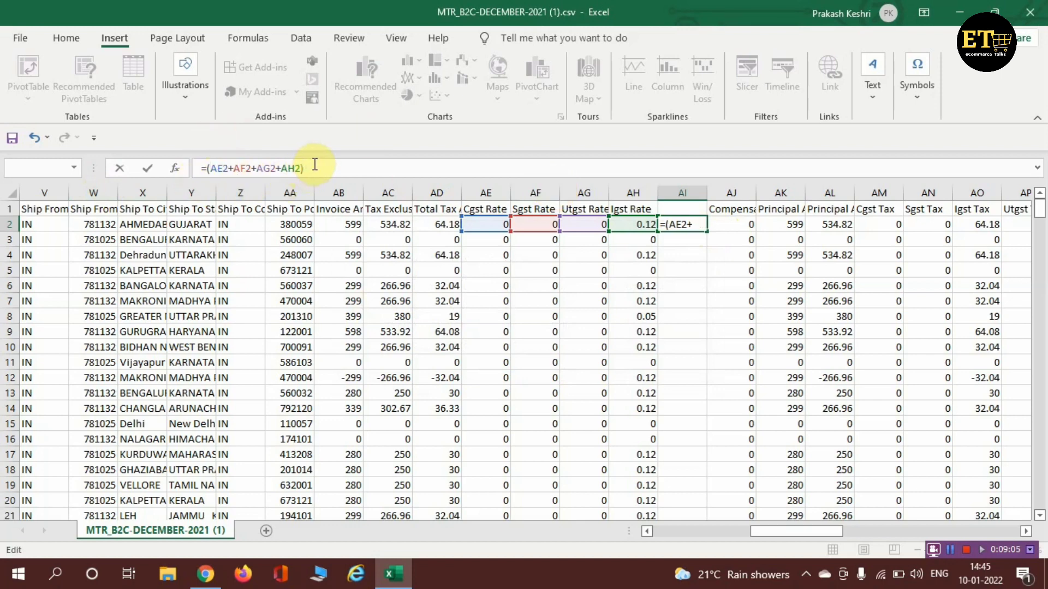
click(390, 170)
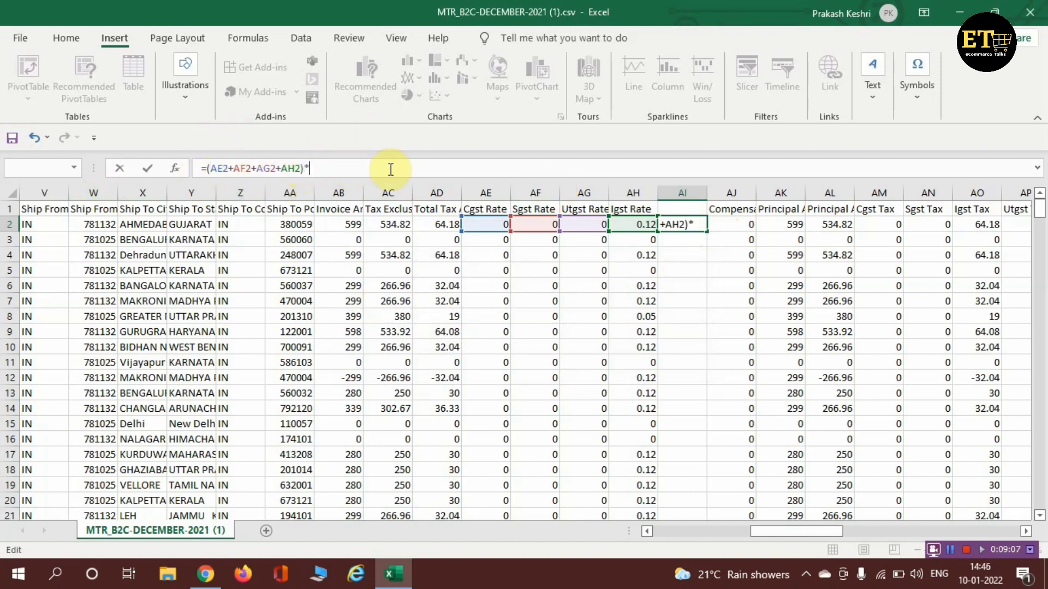
text(*100)
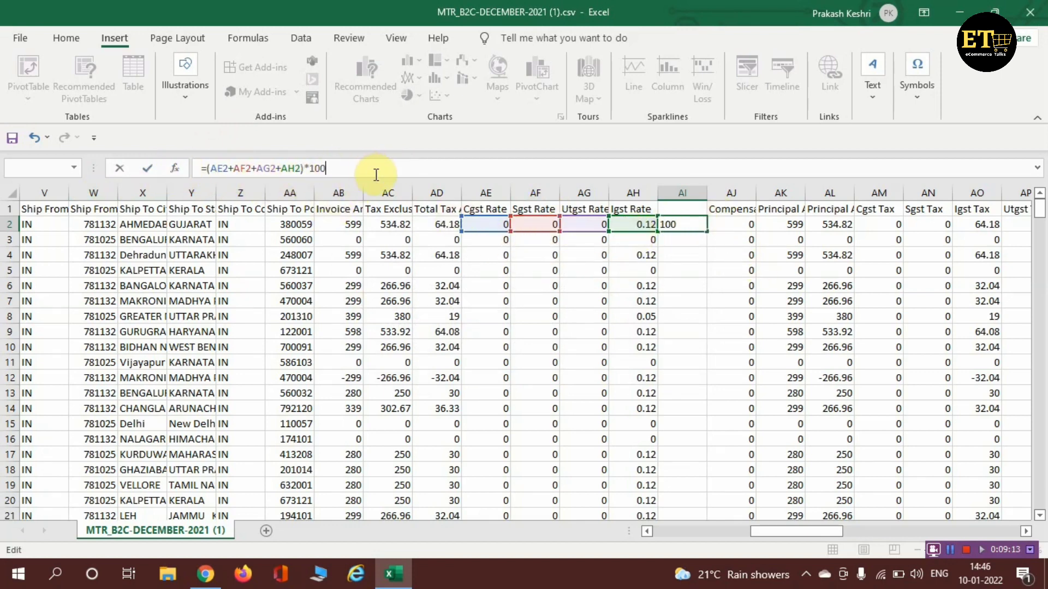
key(Return)
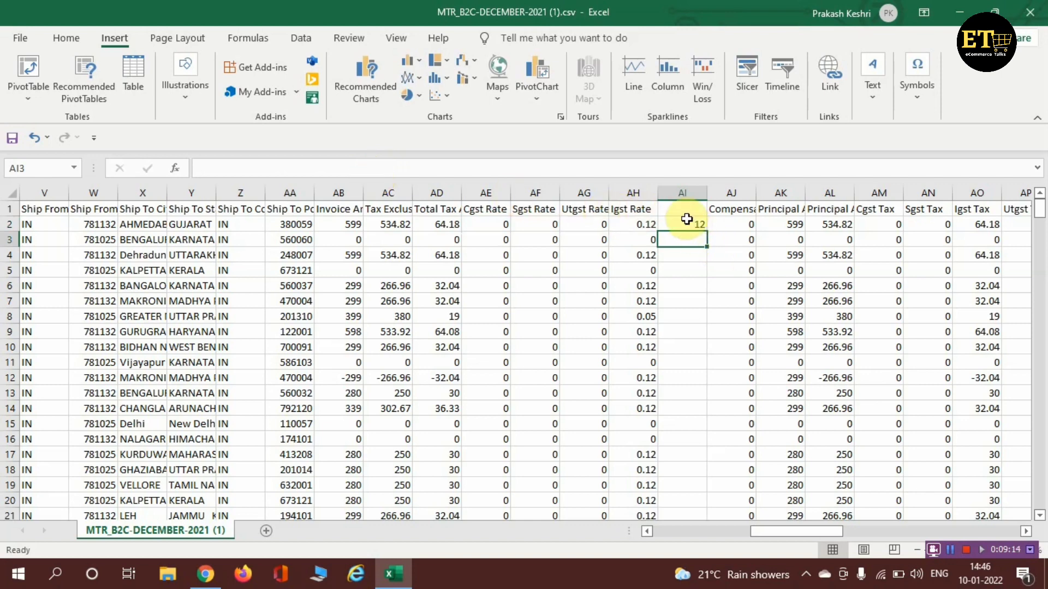
Step: Fill the combined rate formula from AI2 down to the last order row, AI312
click(687, 221)
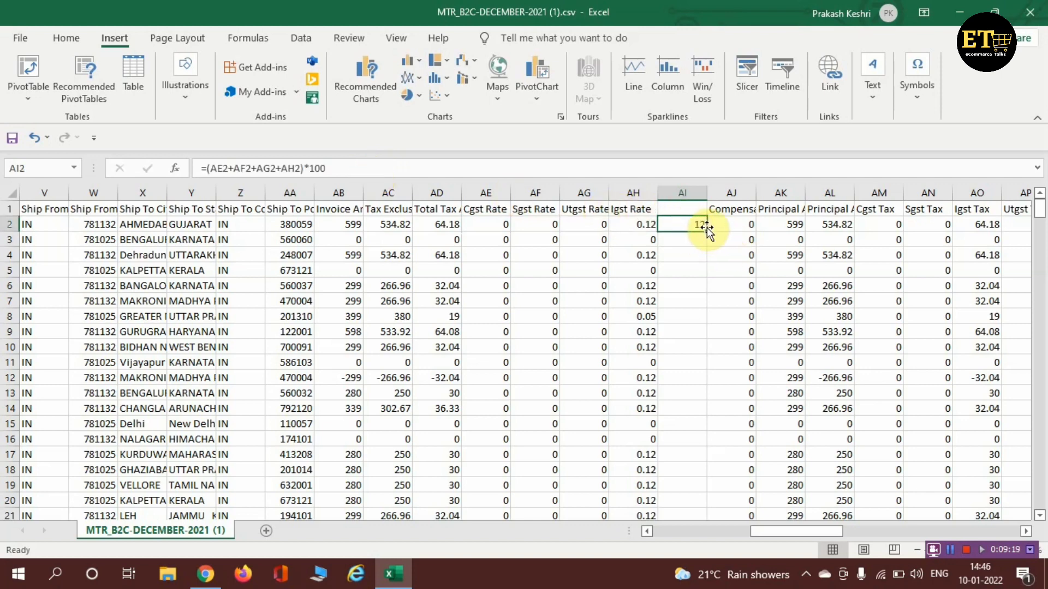
drag(706, 231, 695, 343)
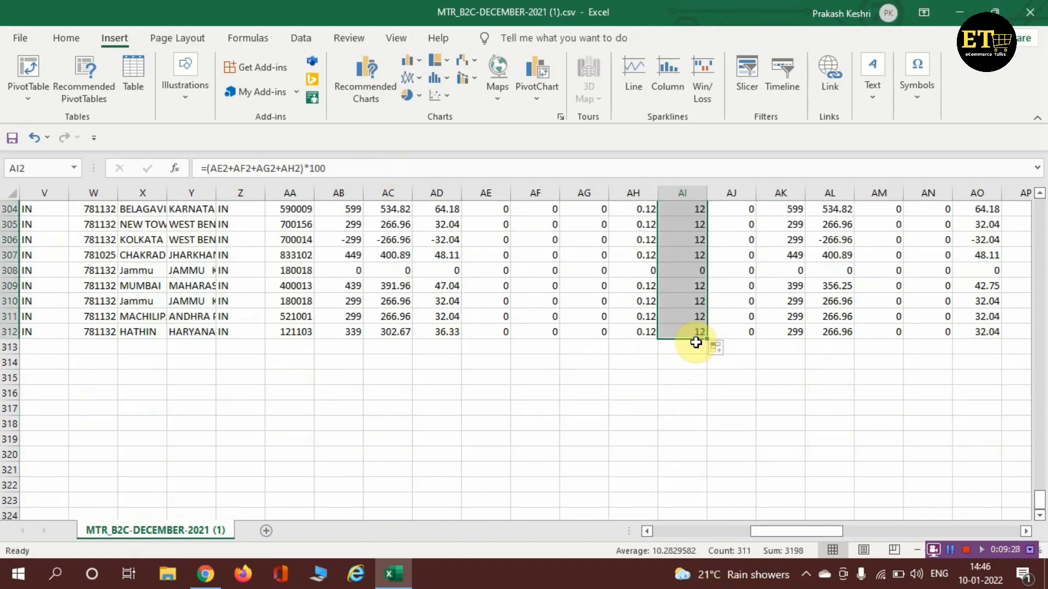
scroll(737, 424, up, 20)
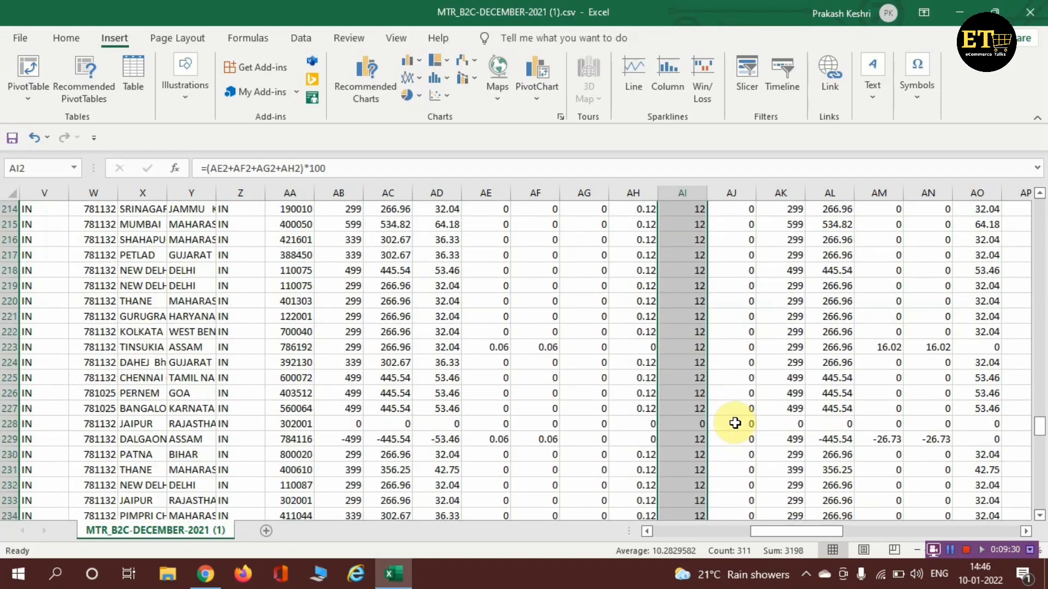
scroll(734, 422, up, 20)
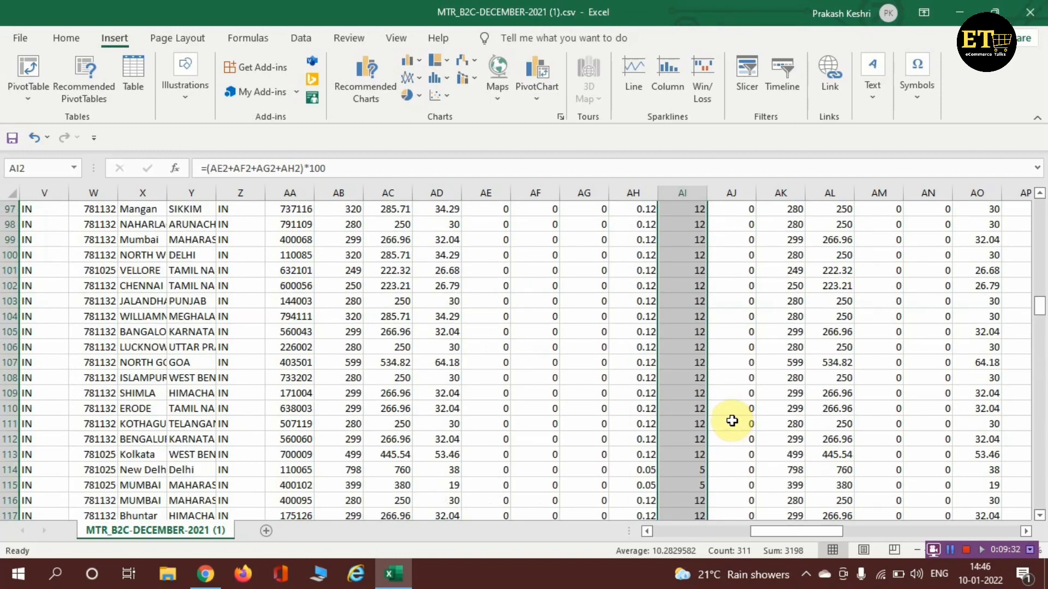
scroll(731, 421, up, 20)
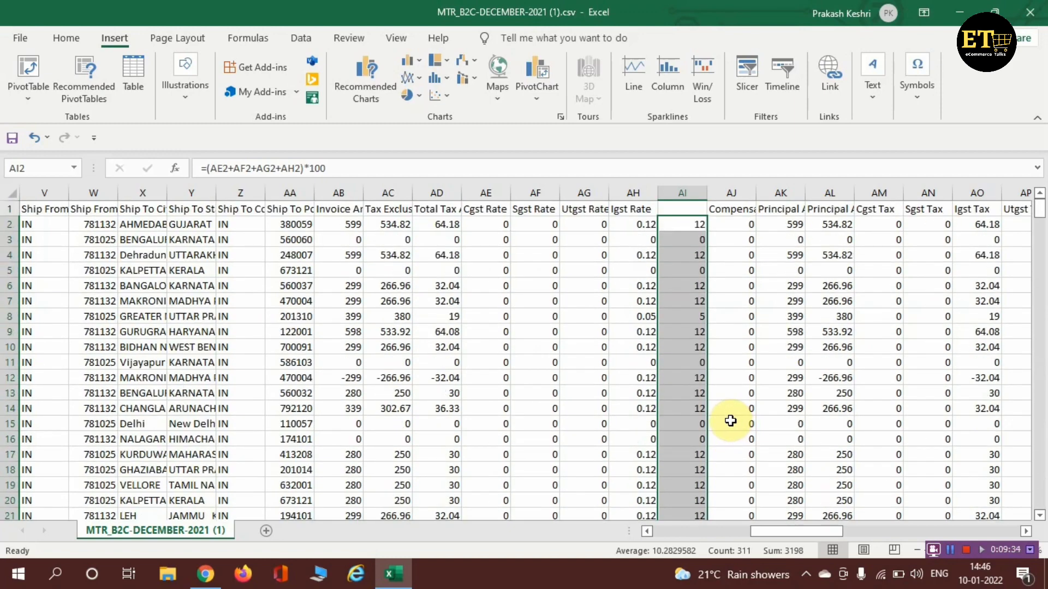
Step: Copy the combined rates in AI2:AI312 and paste them into the RATE column of the Google Sheets report, starting at M2
key(ctrl+c)
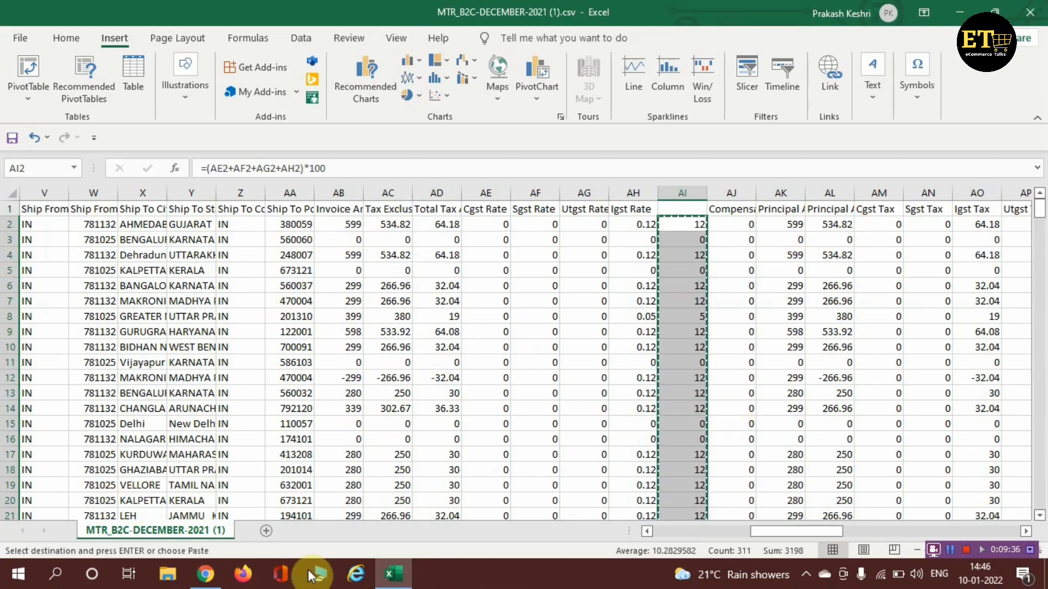
click(199, 527)
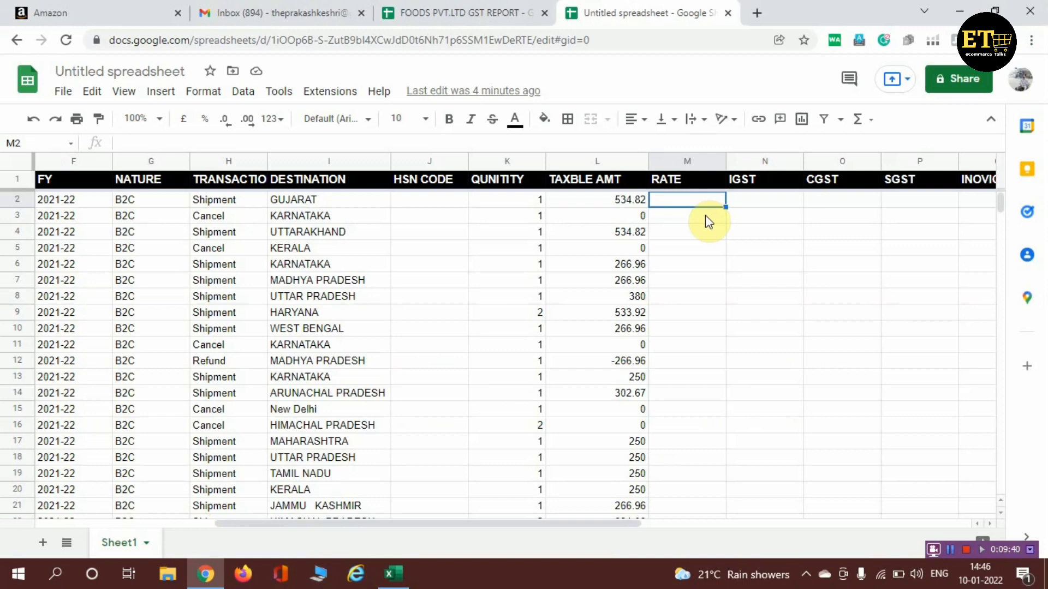
key(ctrl+v)
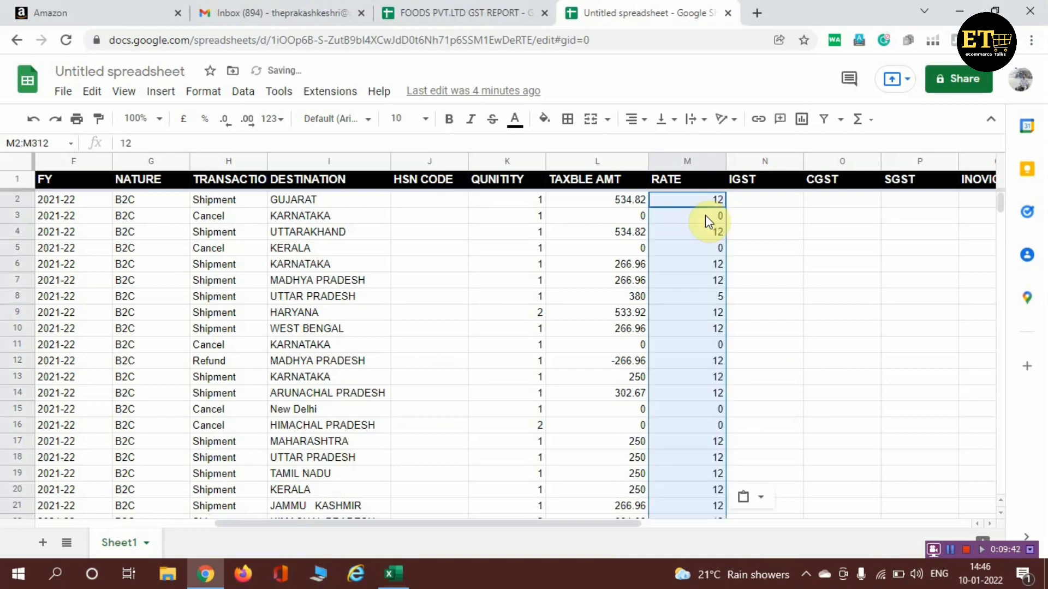
scroll(713, 349, down, 15)
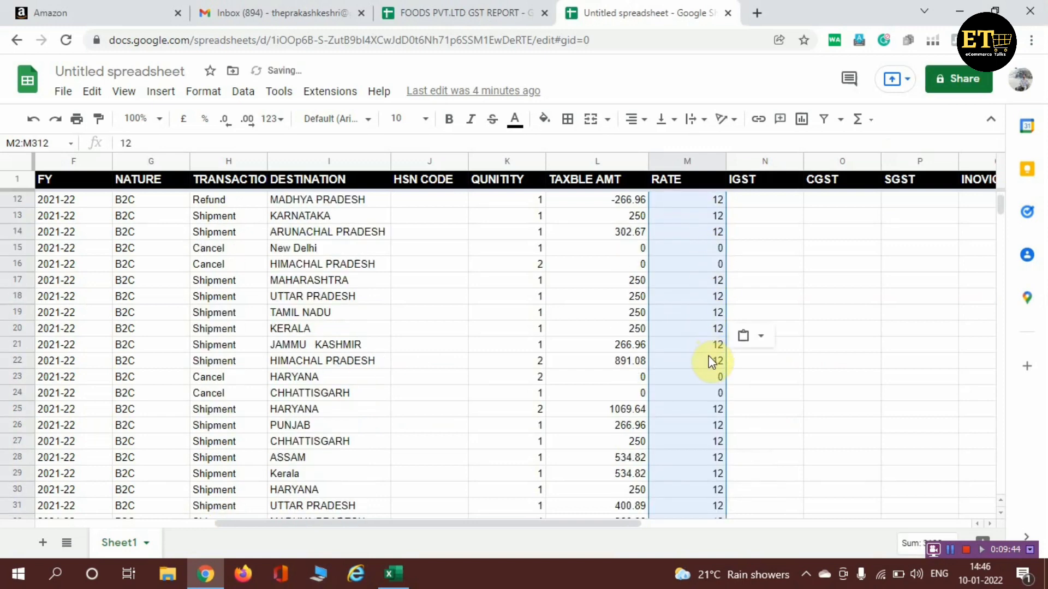
scroll(713, 361, down, 10)
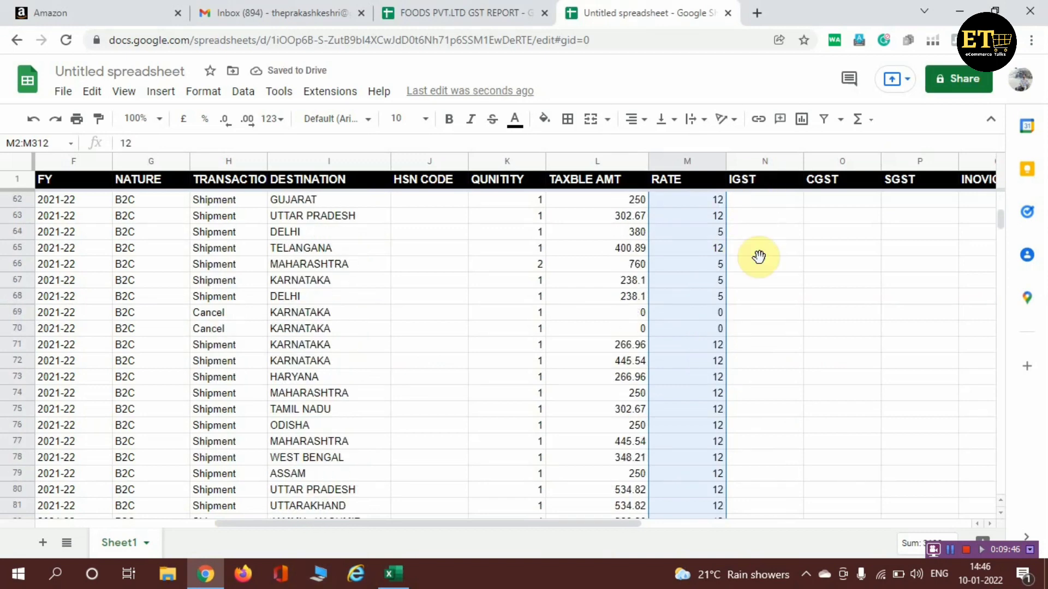
scroll(742, 352, down, 11)
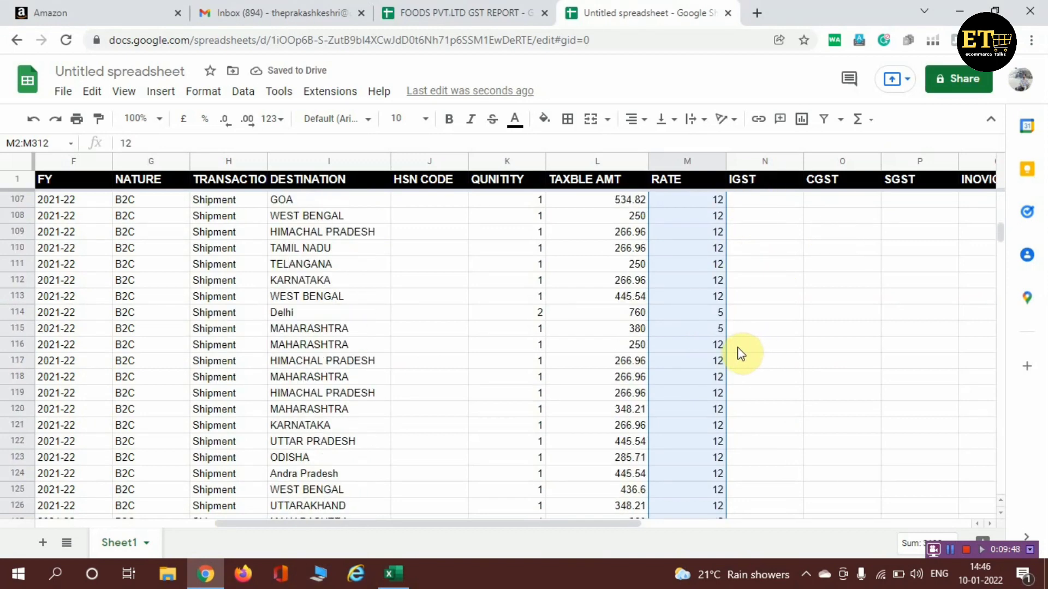
scroll(741, 353, up, 16)
scroll(740, 354, up, 20)
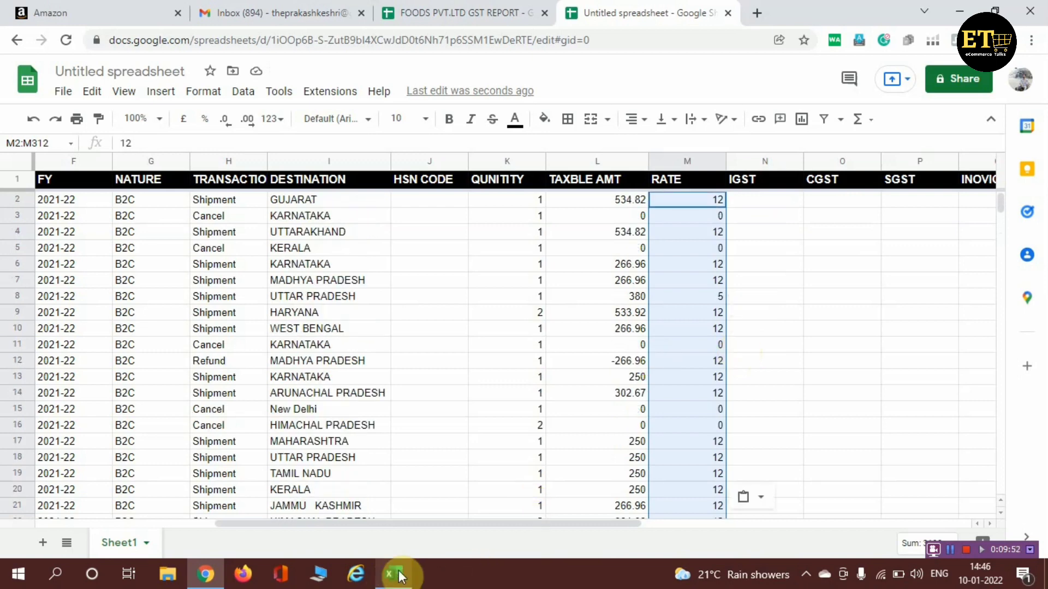
Step: Switch to the MTR report in Excel and examine the Cgst, Sgst and Igst Tax amounts of row 2
mouse_move(394, 570)
click(403, 496)
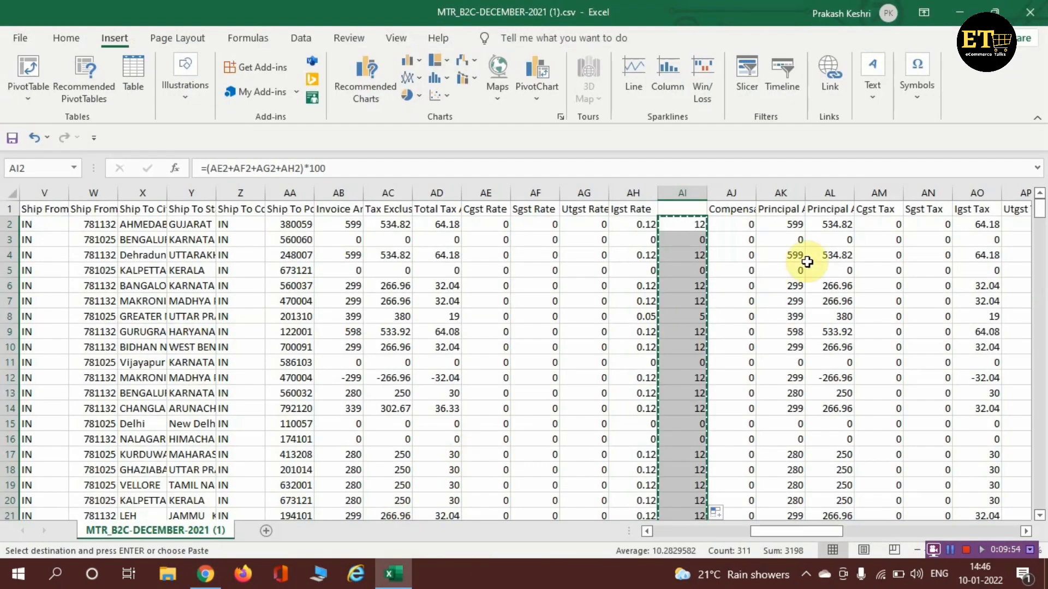
click(834, 225)
key(Right)
key(Right)
key(Right)
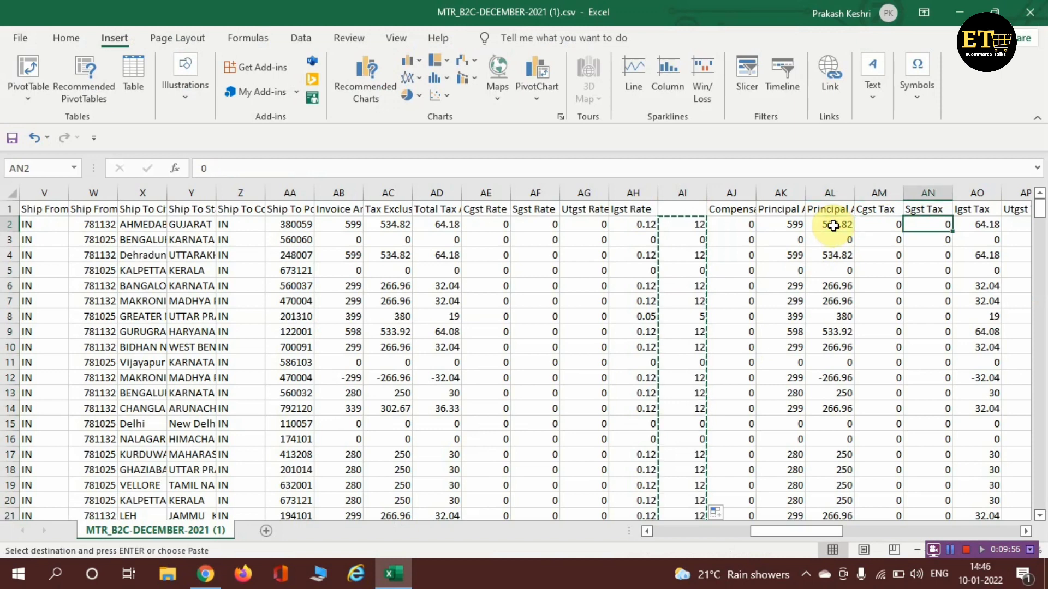
key(Right)
key(Right)
key(Right)
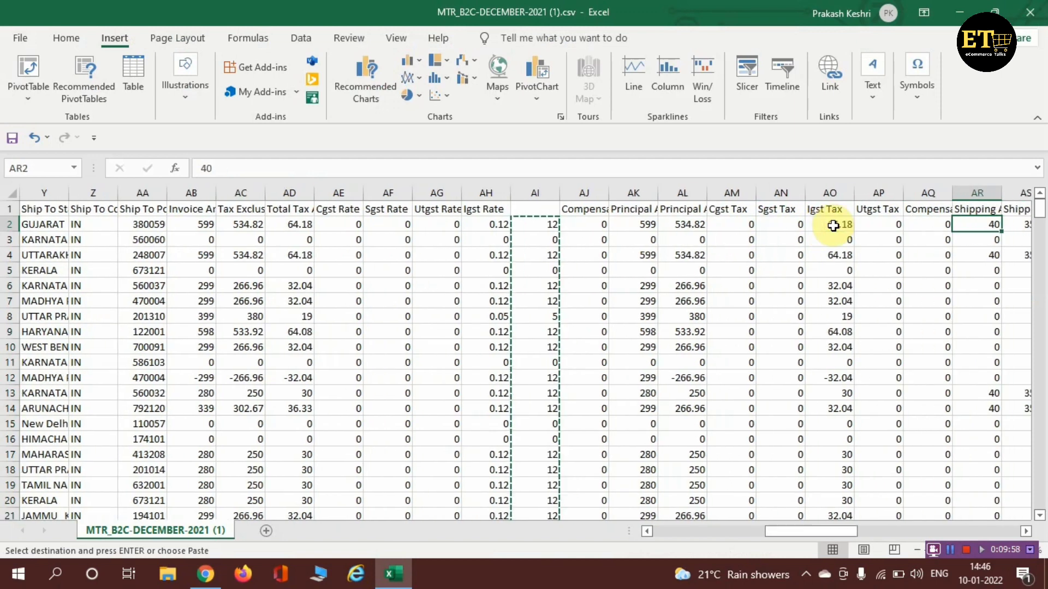
click(836, 226)
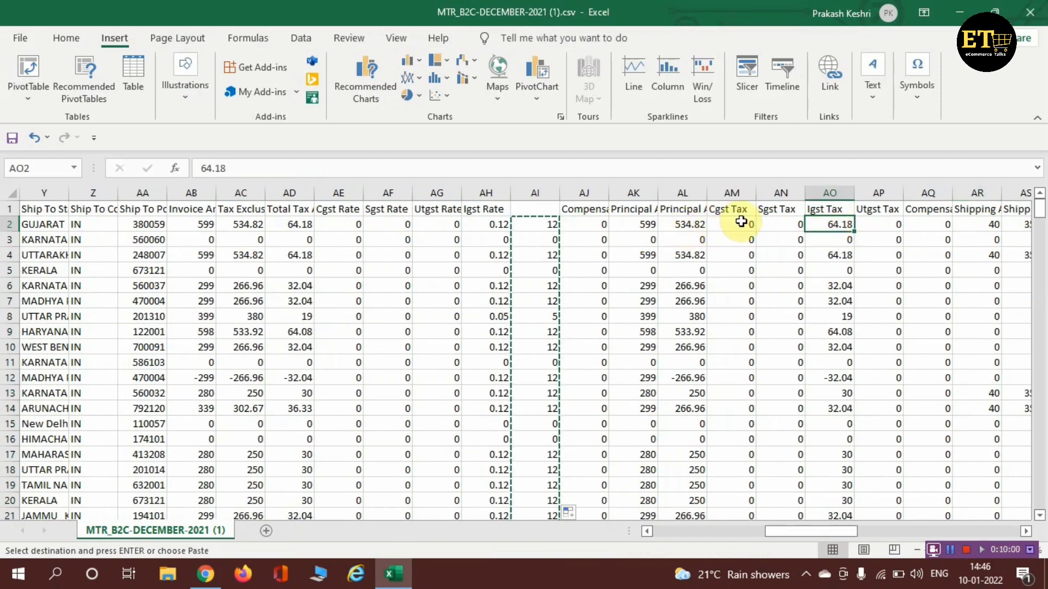
click(738, 222)
click(830, 224)
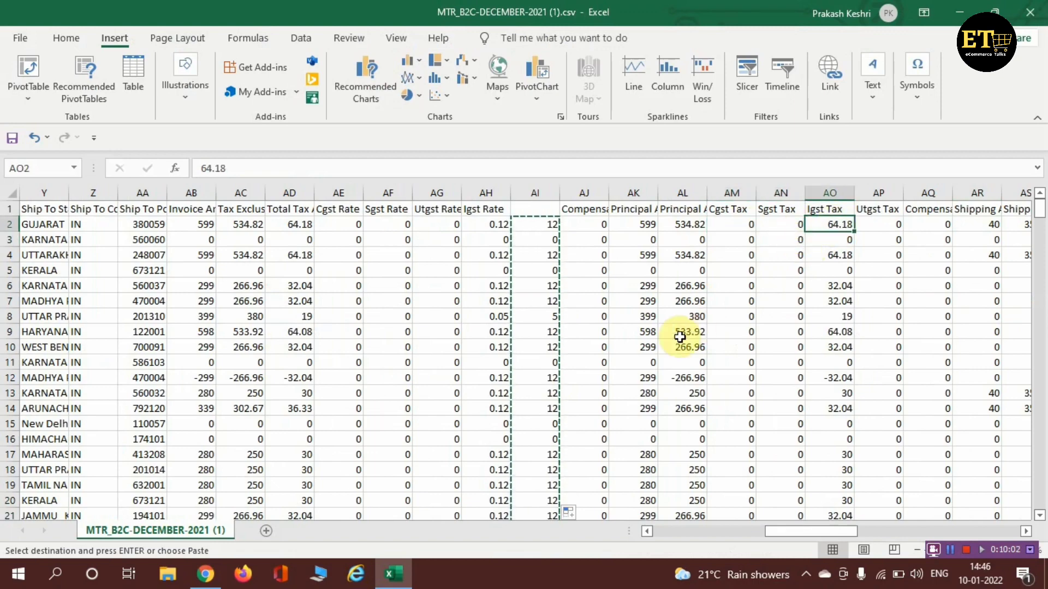
Step: Check the Cgst, Sgst and Igst Tax amounts across further order rows, and locate the Cgst Tax and Sgst Tax headers
scroll(731, 440, down, 10)
scroll(748, 456, down, 9)
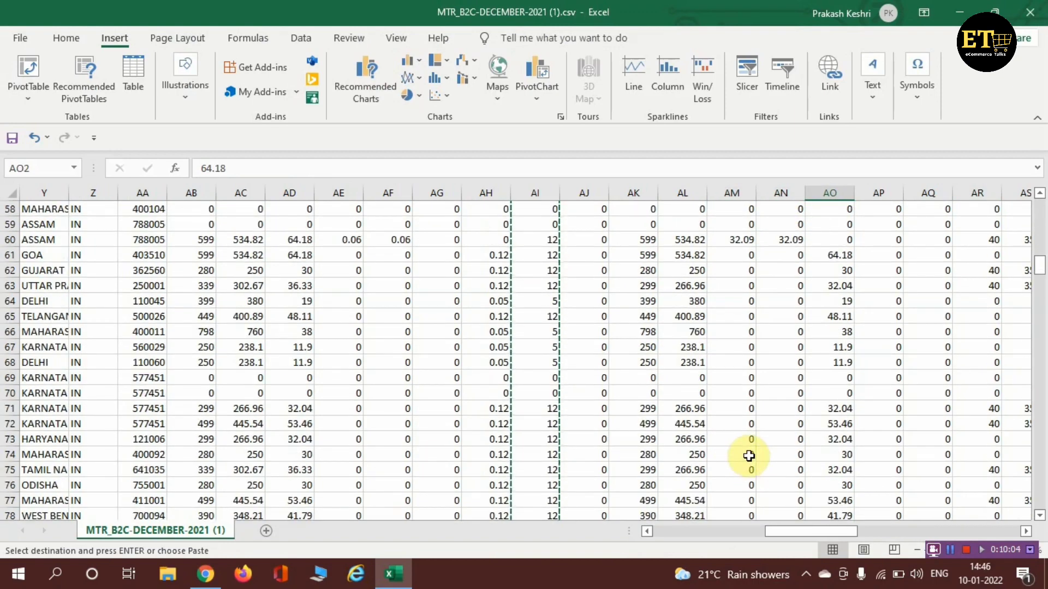
scroll(749, 457, up, 19)
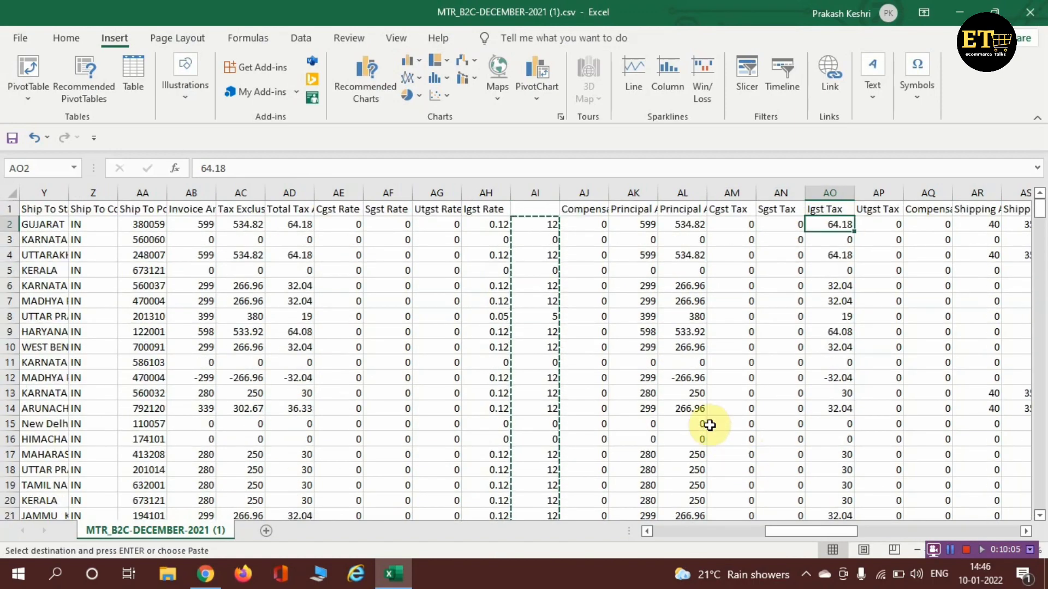
click(727, 209)
click(777, 209)
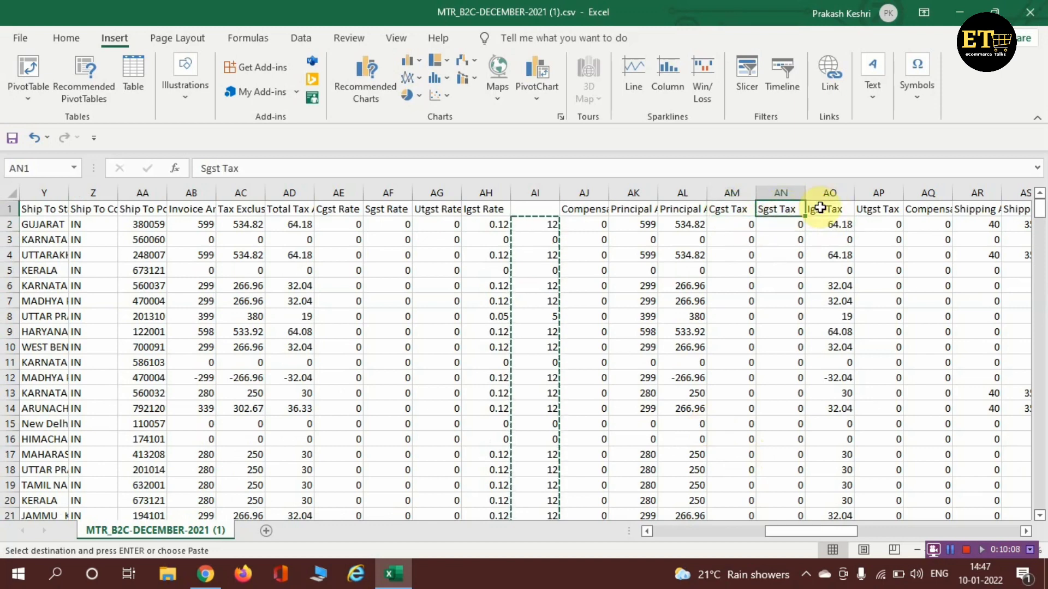
Step: Copy the Cgst Tax amounts of all orders, AM2:AM312, in the MTR report
click(821, 209)
click(731, 209)
click(801, 209)
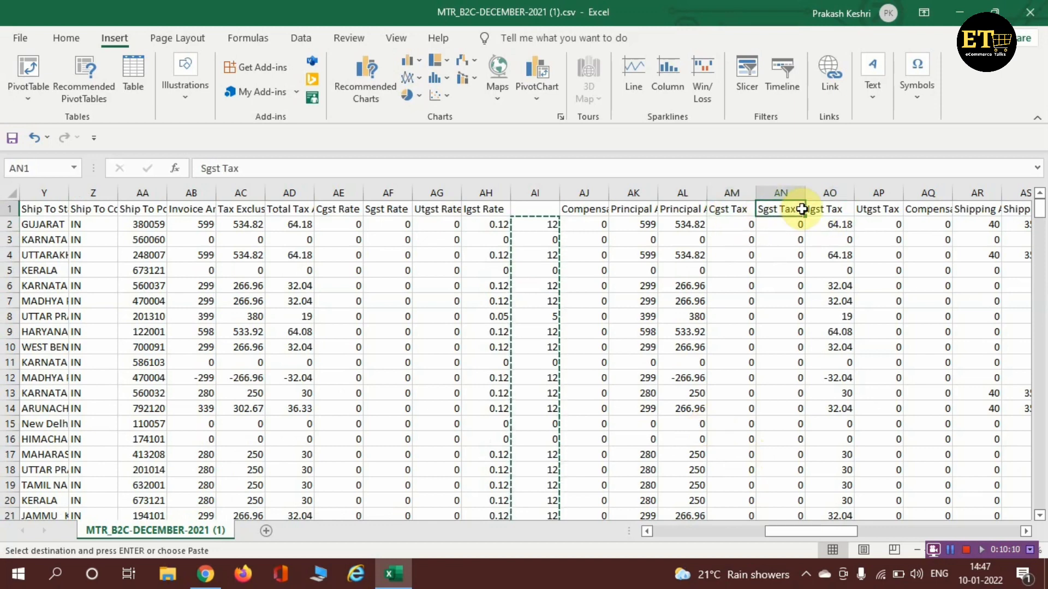
click(809, 211)
click(739, 228)
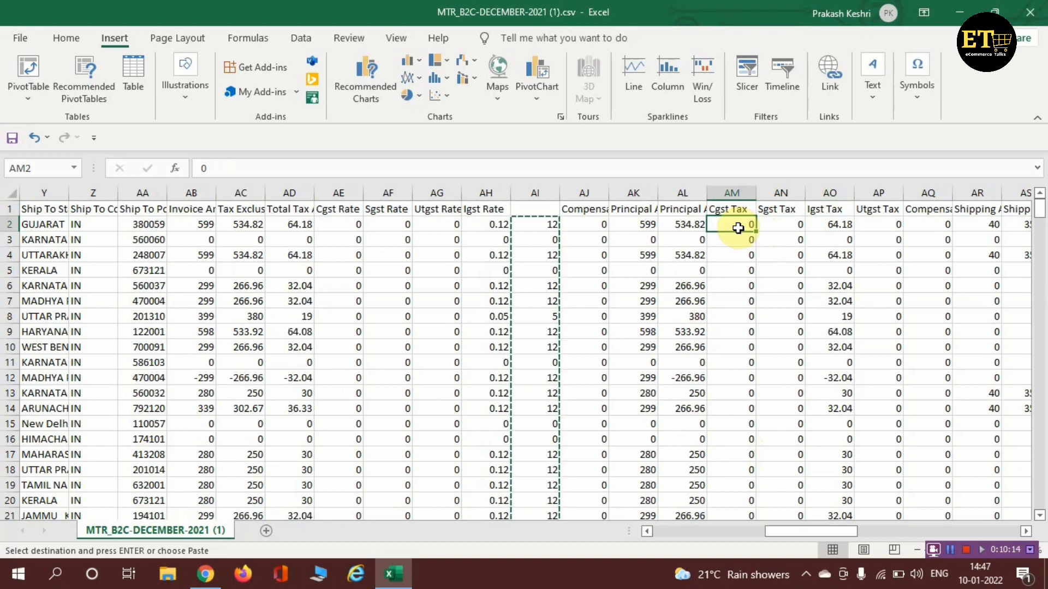
key(ctrl+shift+Down)
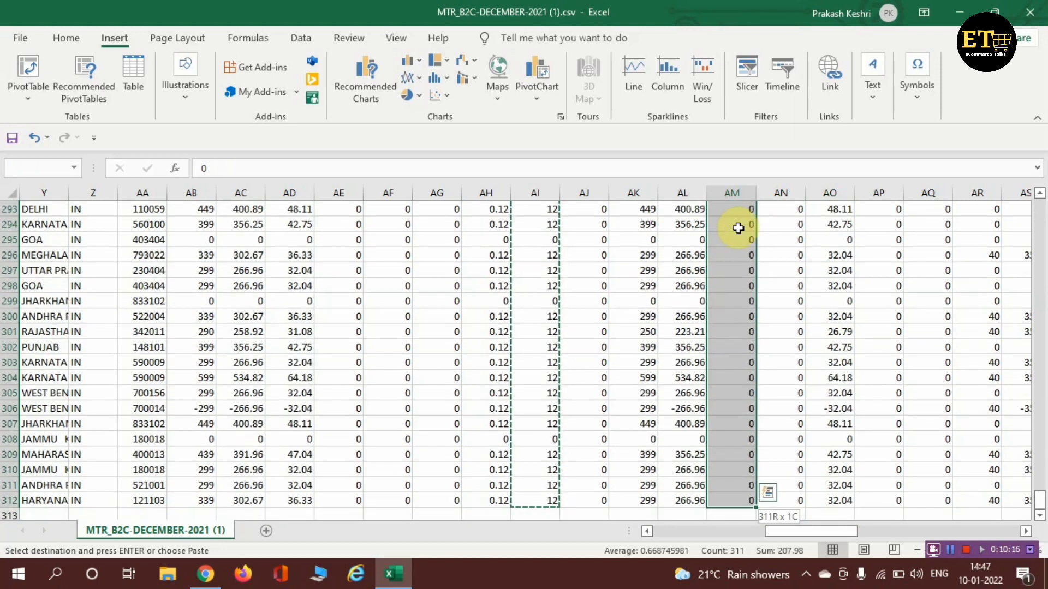
key(ctrl+c)
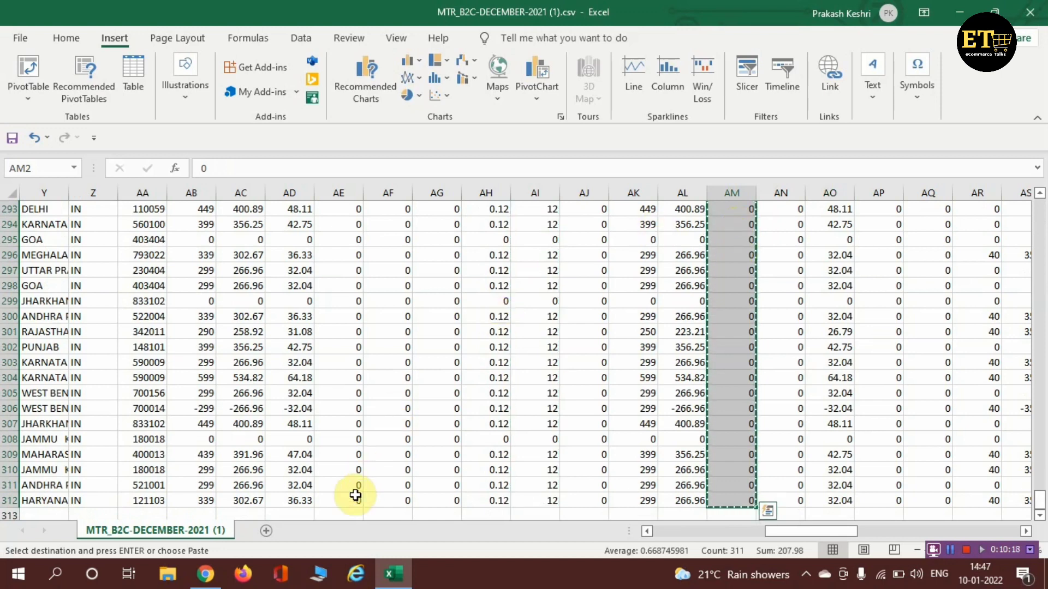
Step: Switch to the Google Sheets report and paste the copied amounts into the CGST column from O2 and the SGST column from P2
mouse_move(198, 578)
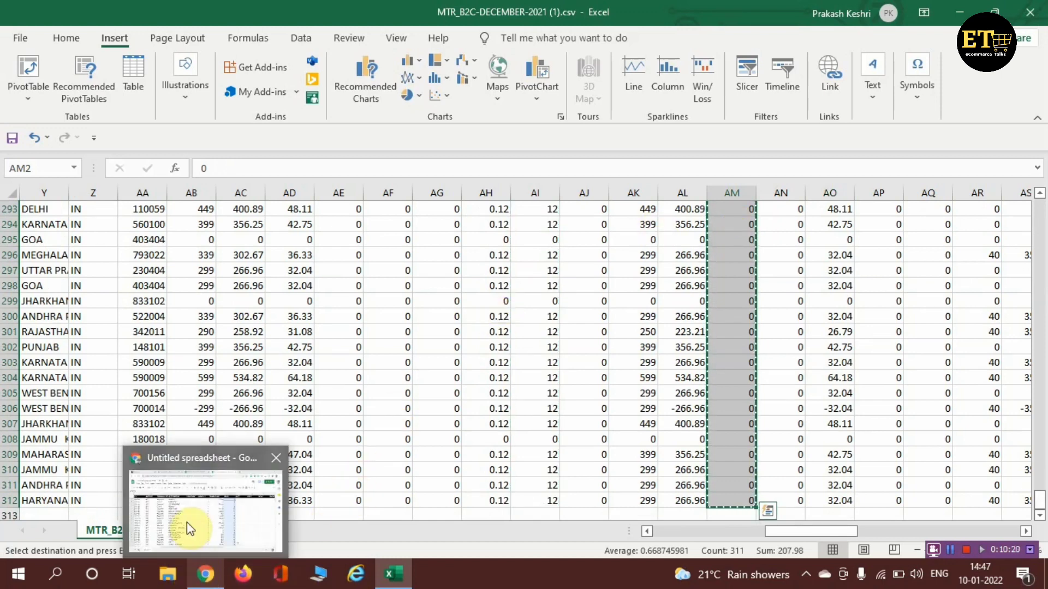
click(187, 522)
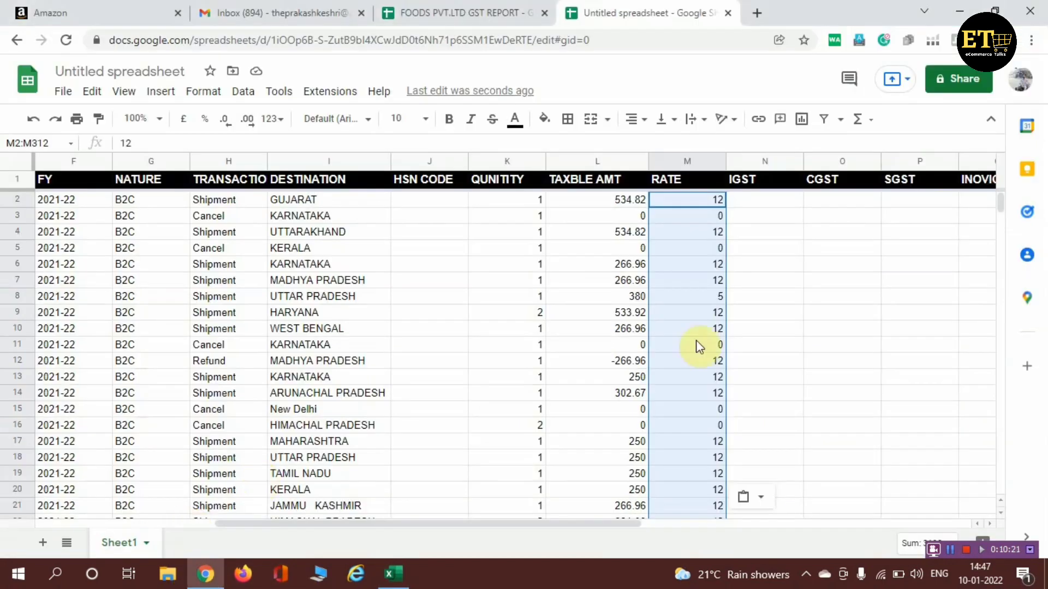
click(843, 203)
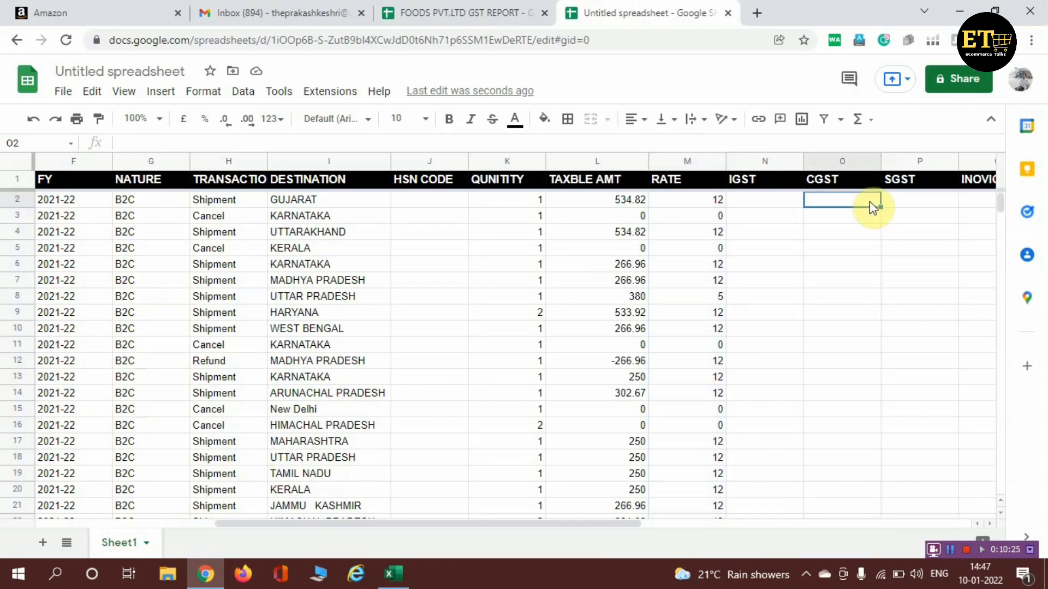
key(ctrl+v)
click(915, 207)
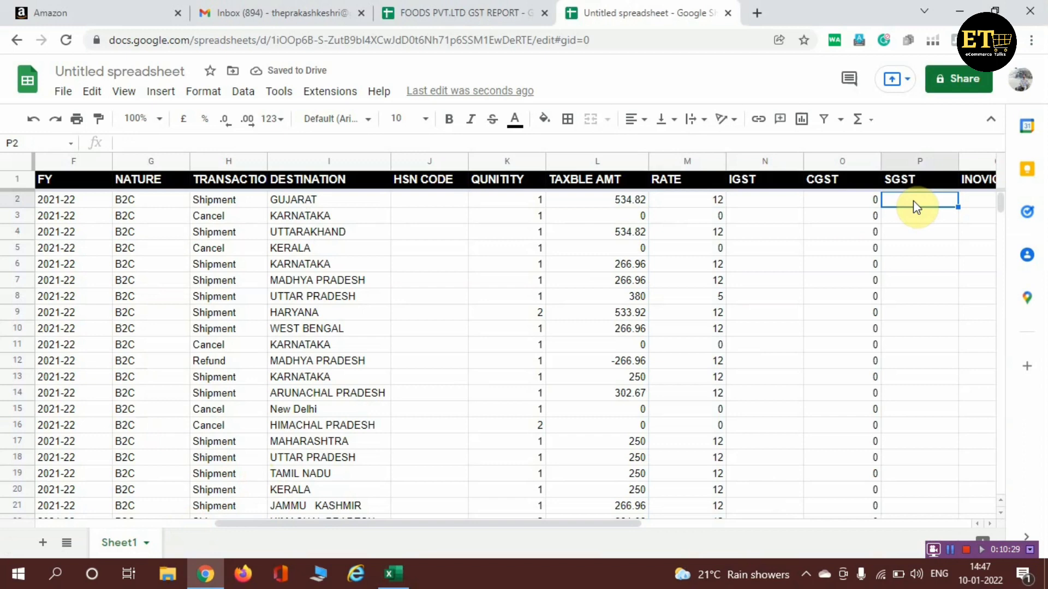
key(ctrl+v)
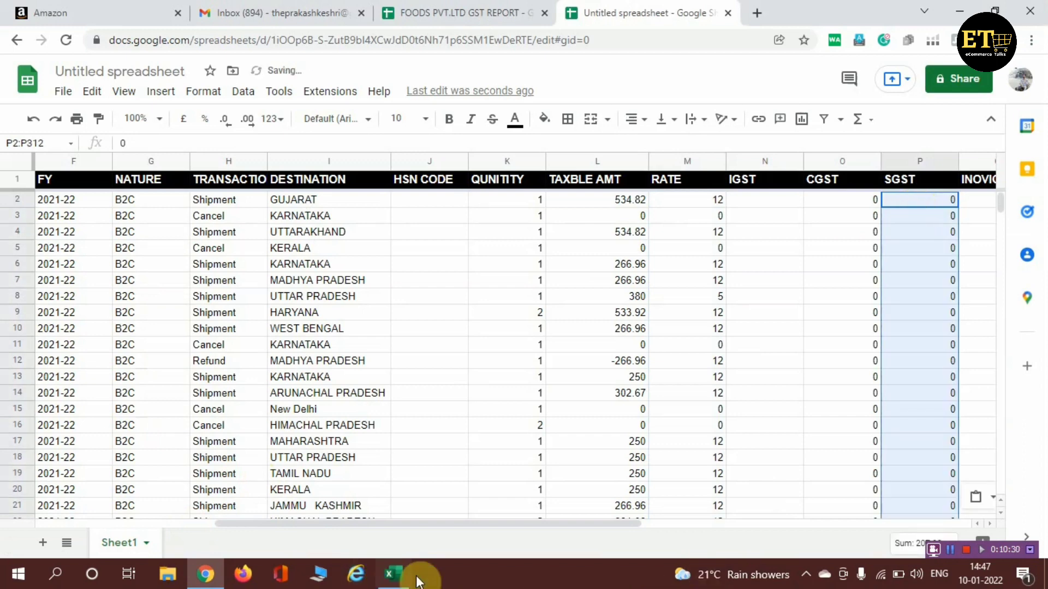
Step: Copy the Igst Tax amounts in AO2:AO312 of the Excel MTR report and paste them into the IGST column of the Google Sheets report, starting at N2
click(400, 524)
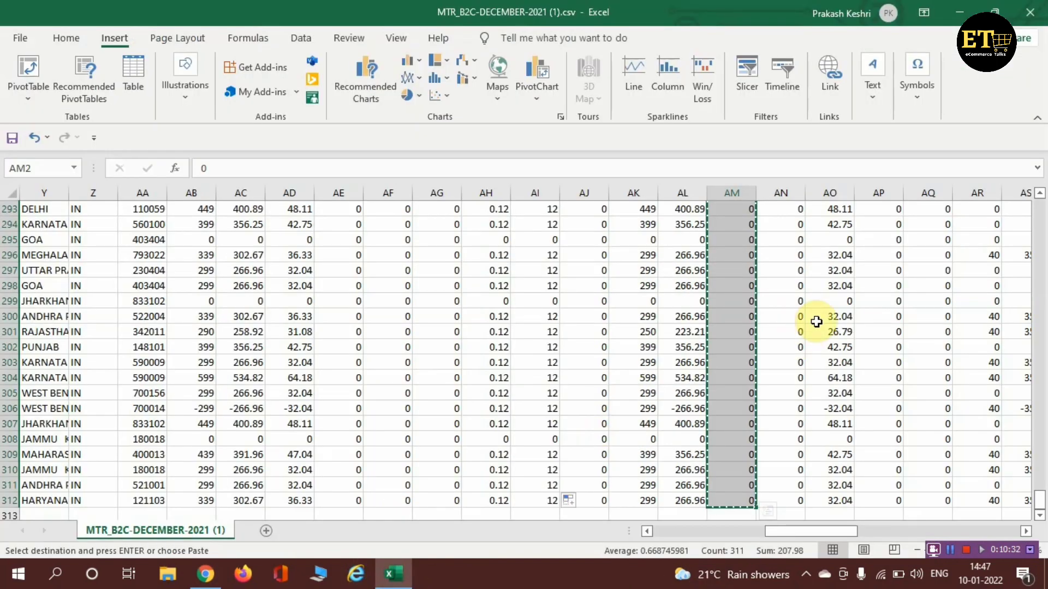
scroll(815, 322, up, 20)
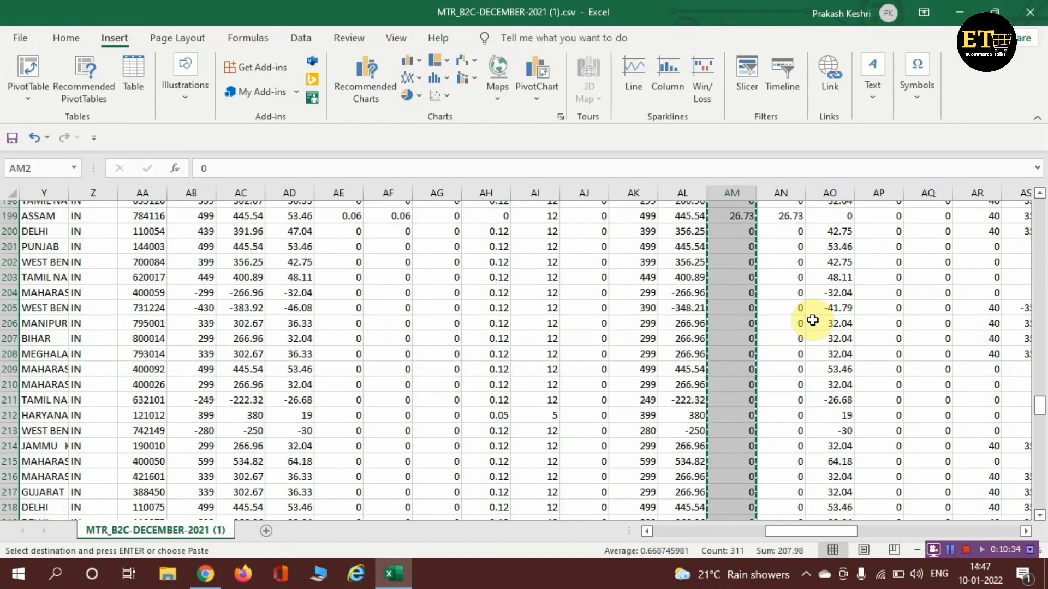
scroll(813, 321, up, 20)
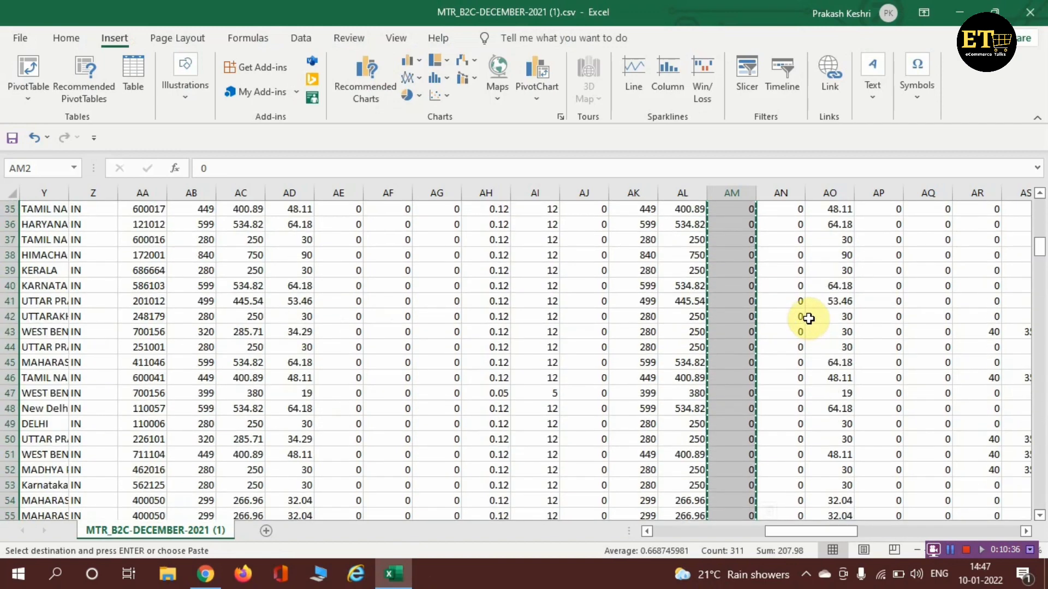
scroll(808, 318, up, 11)
click(828, 224)
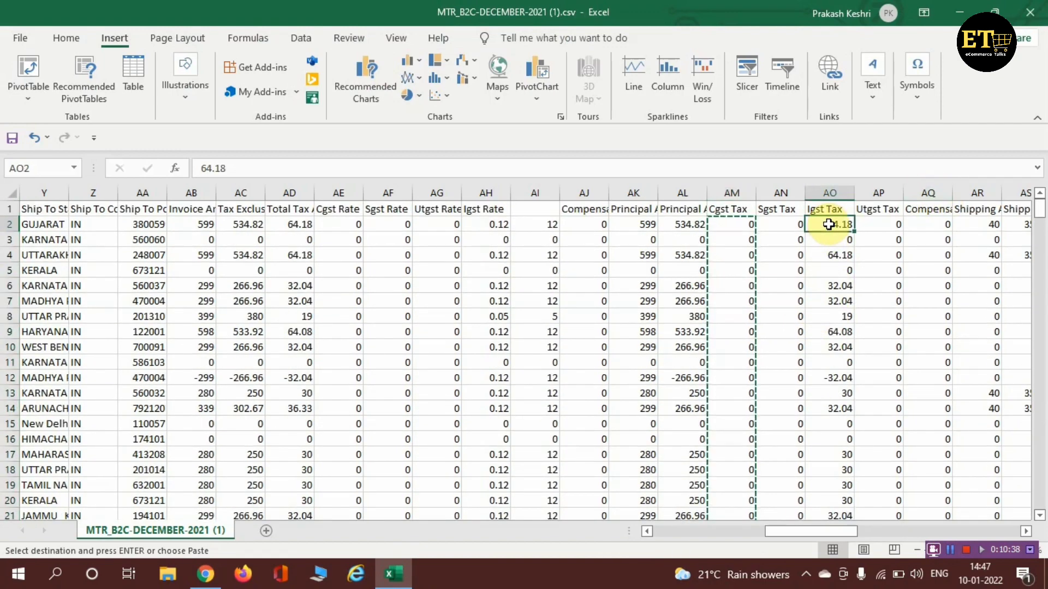
key(ctrl+shift+Down)
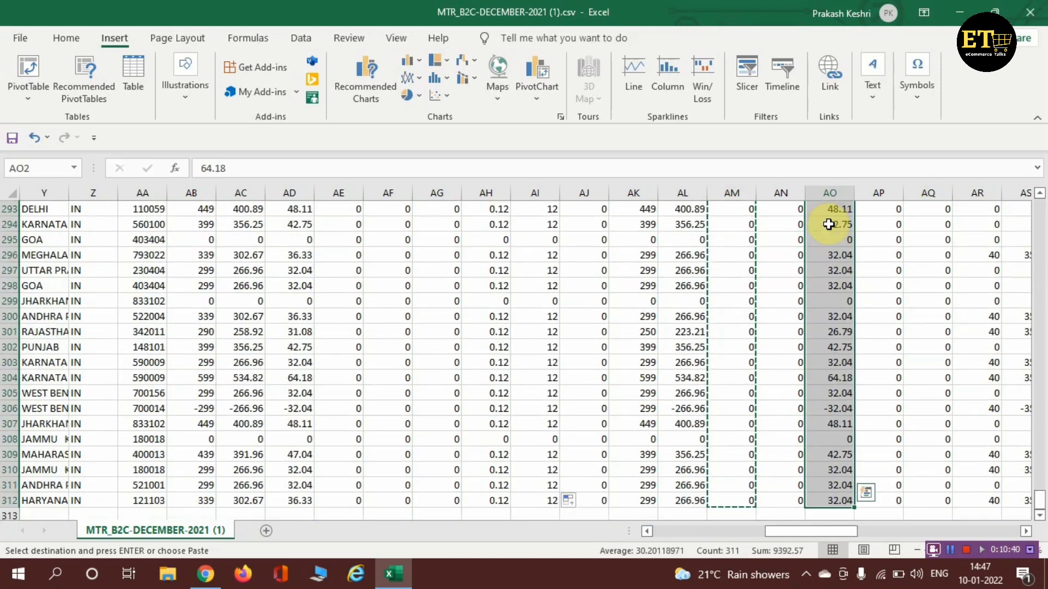
key(ctrl+c)
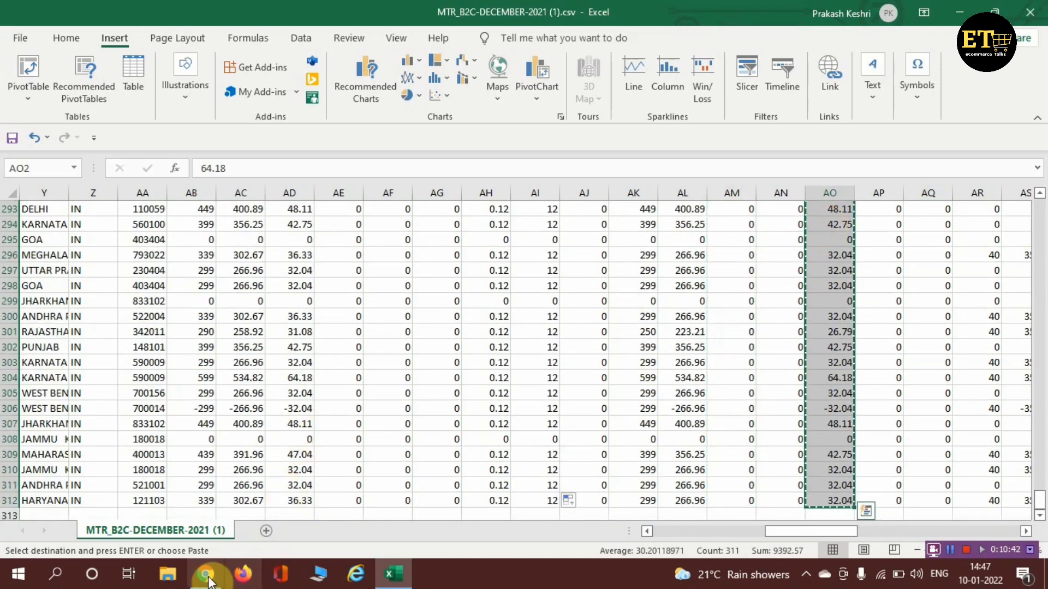
mouse_move(206, 578)
click(188, 518)
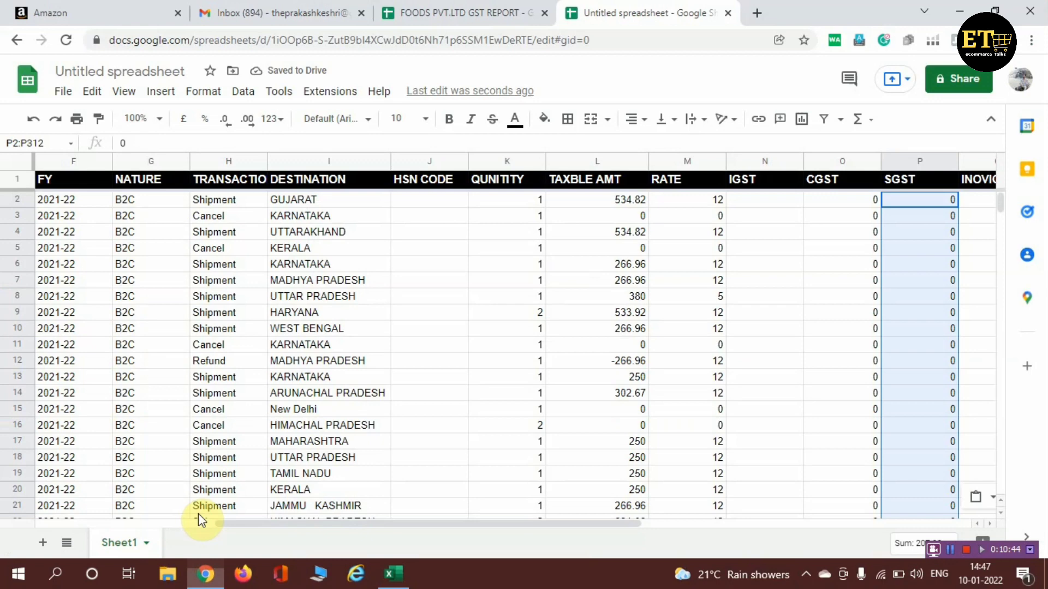
click(765, 209)
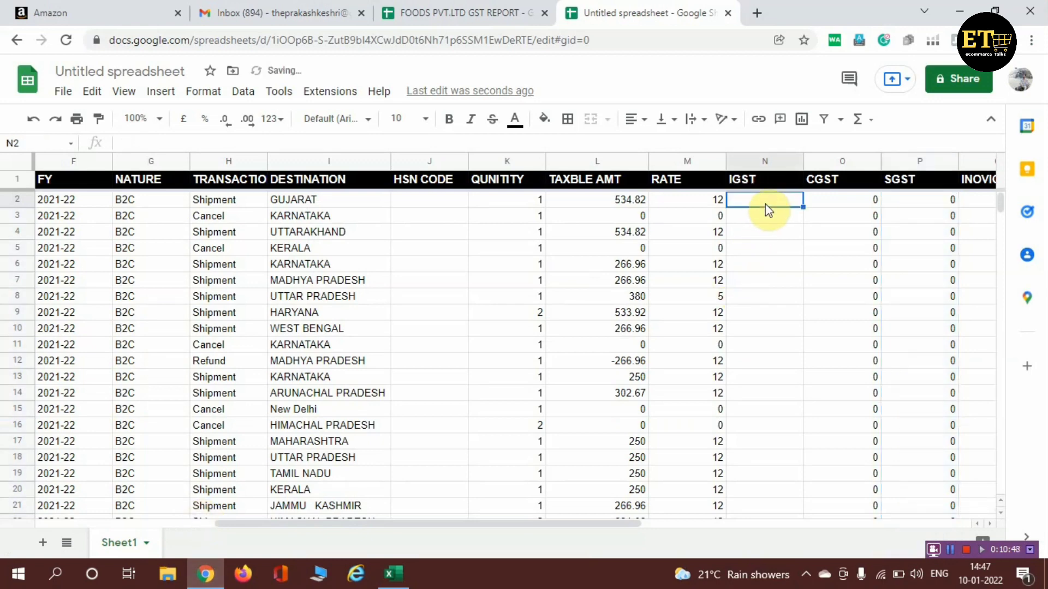
key(ctrl+v)
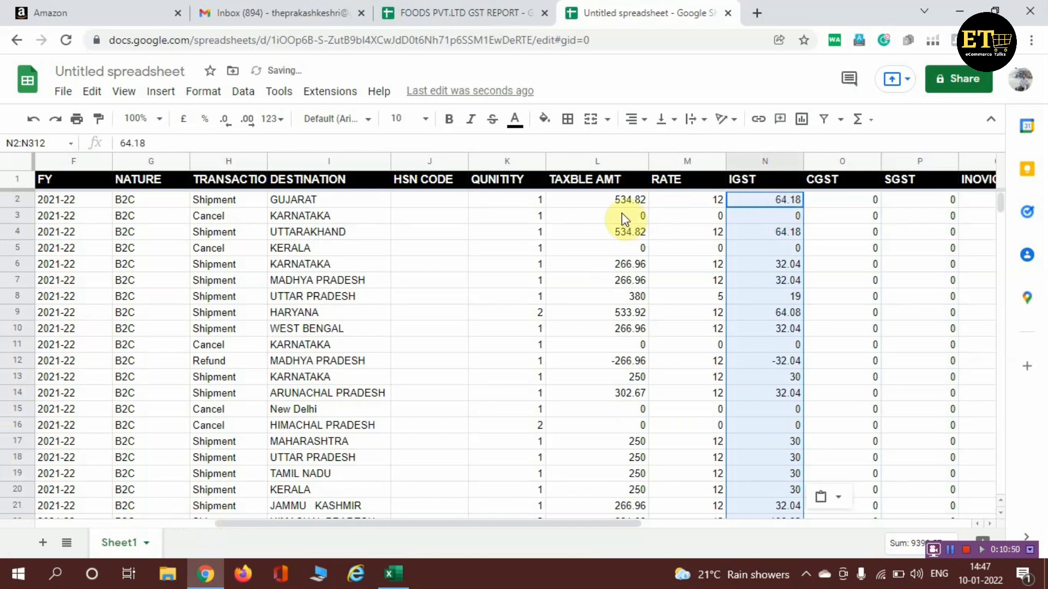
Step: Enter the formula =L2+N2+O2+P2 in Q2 to total the taxable amount, IGST, CGST and SGST as the invoice amount
click(691, 206)
key(Right)
key(Right)
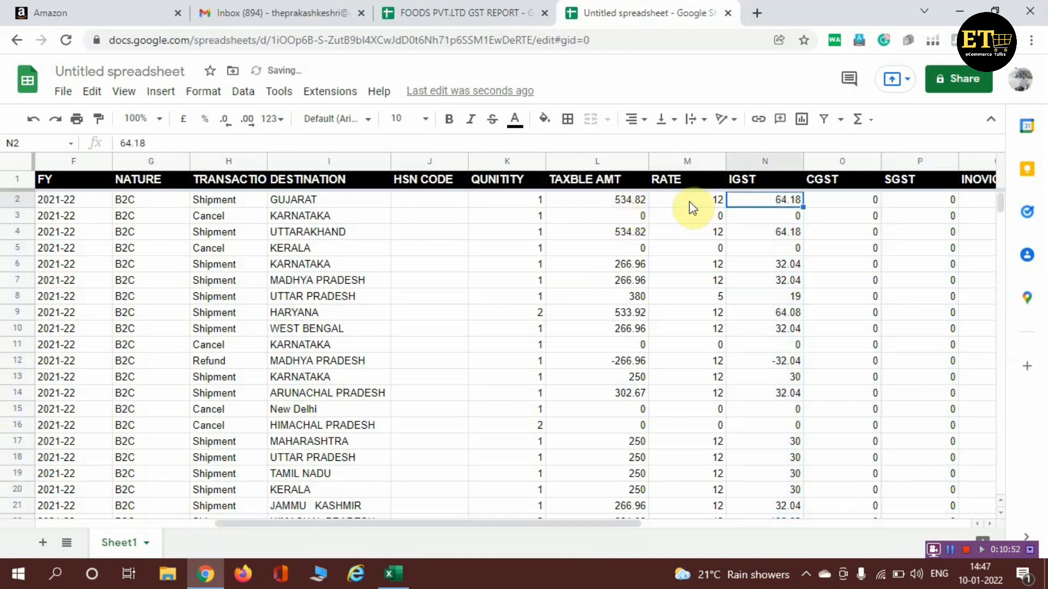
key(Right)
key(Right)
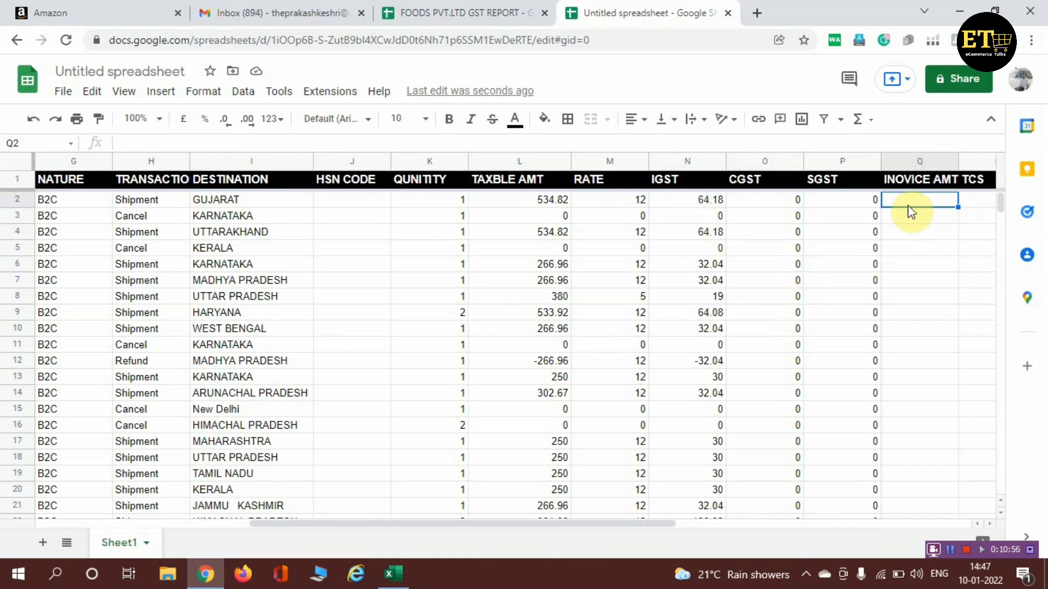
text(=)
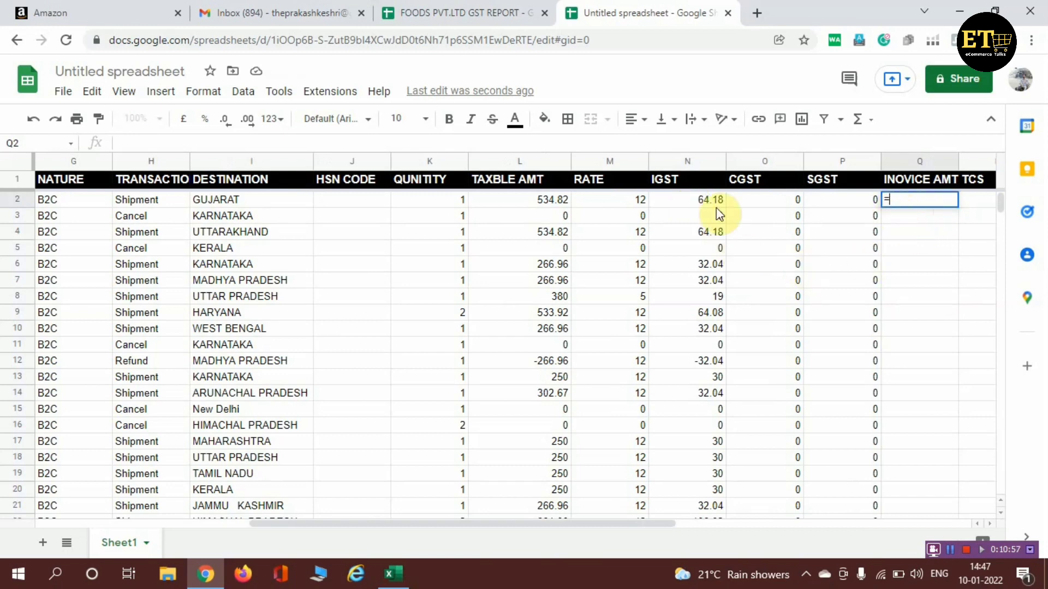
click(507, 204)
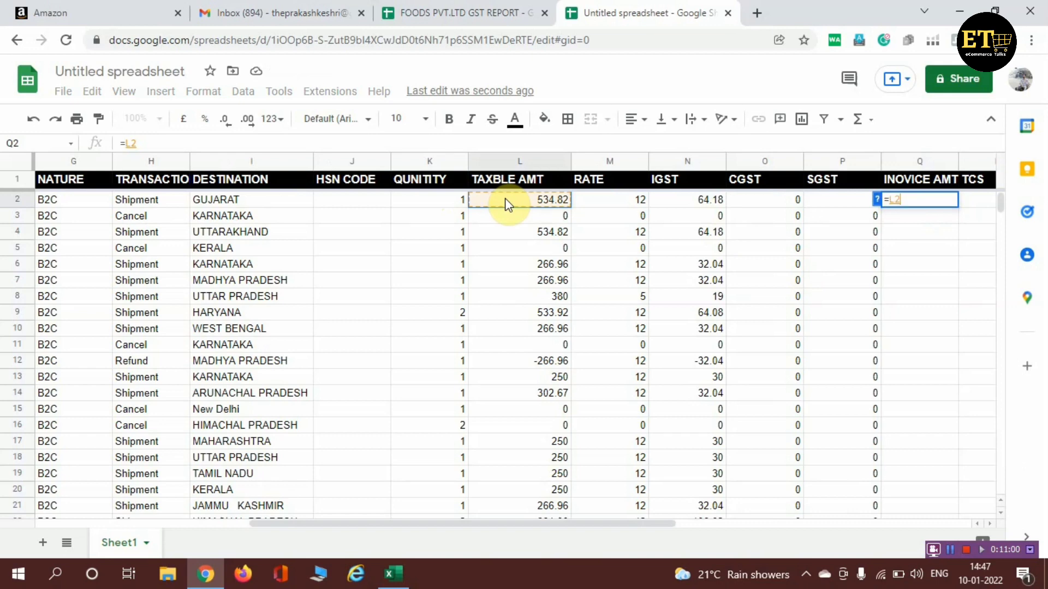
text(+)
click(679, 205)
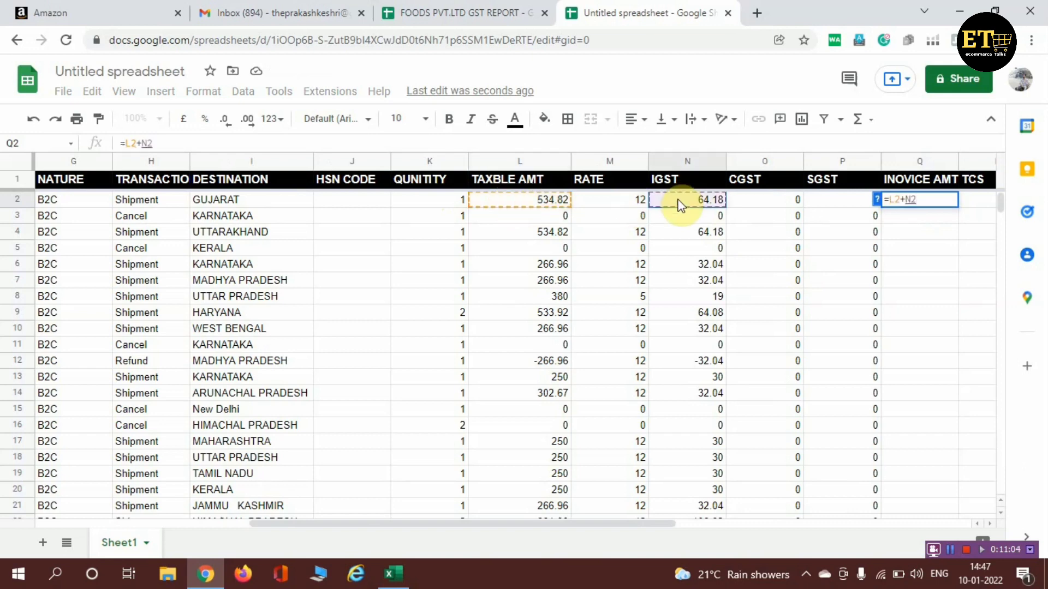
click(765, 201)
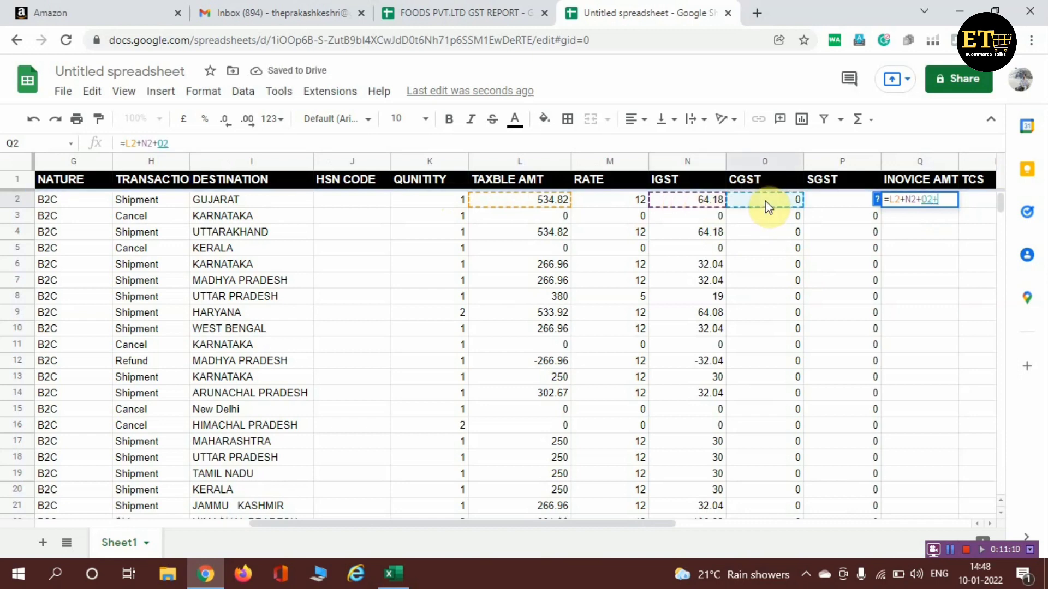
text(+)
click(851, 201)
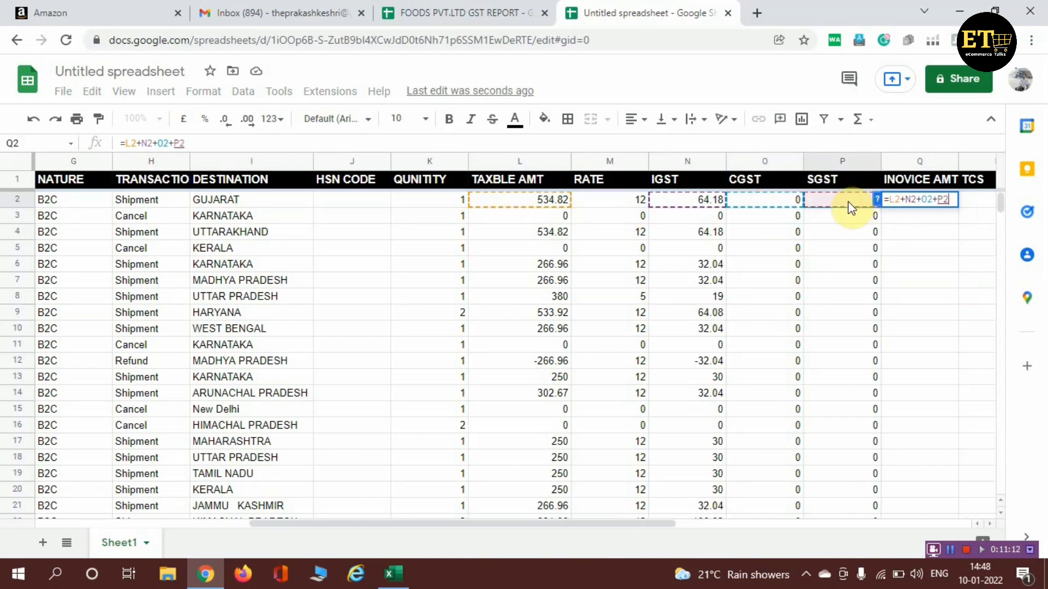
key(Return)
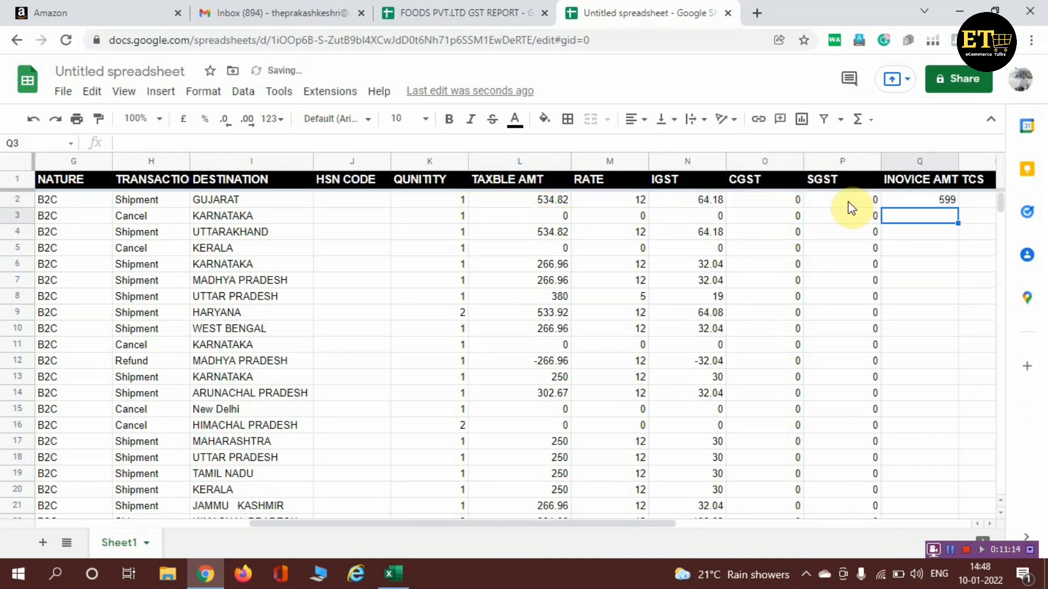
Step: Fill the invoice amount formula from Q2 down past the last order row to Q324
click(951, 201)
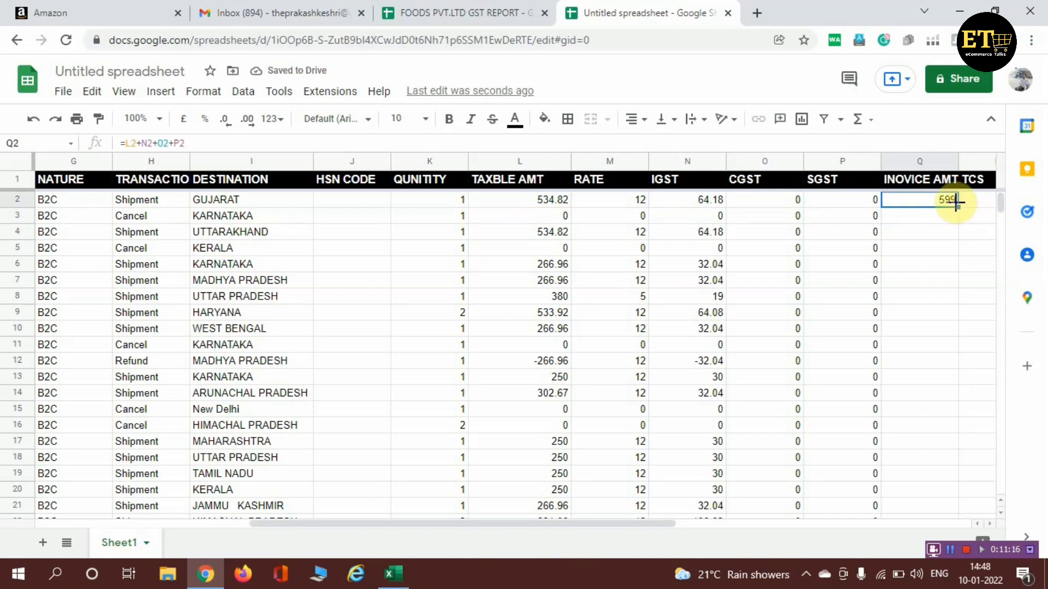
drag(959, 206, 965, 327)
scroll(963, 322, down, 9)
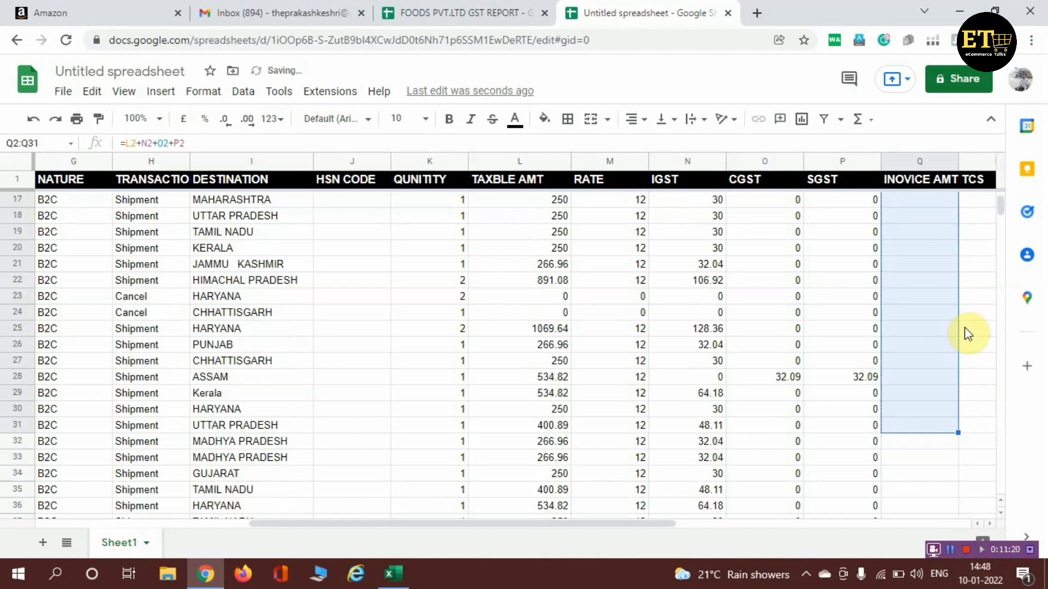
scroll(963, 312, up, 3)
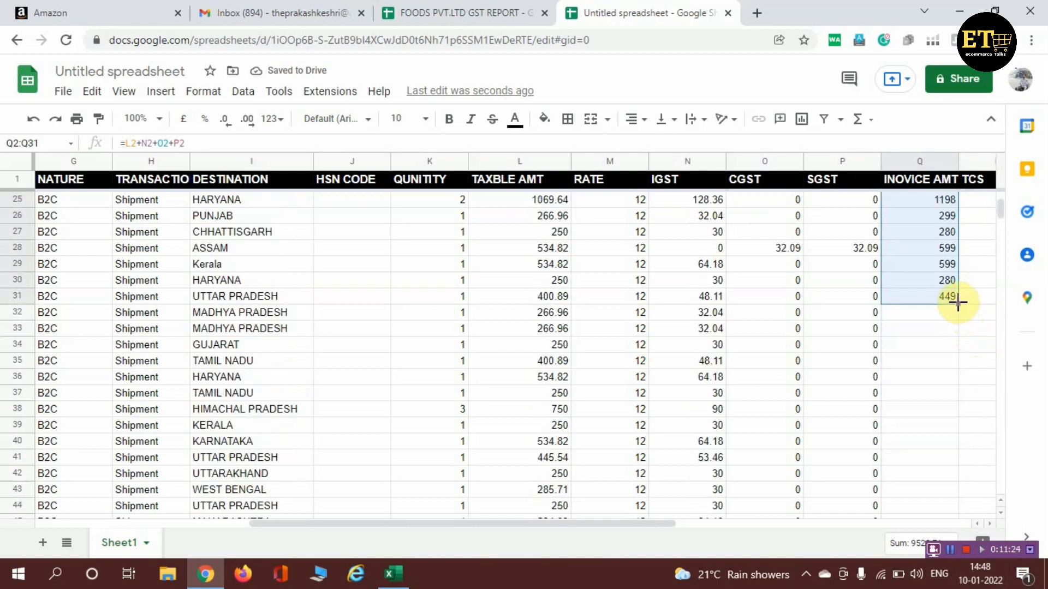
drag(957, 302, 907, 210)
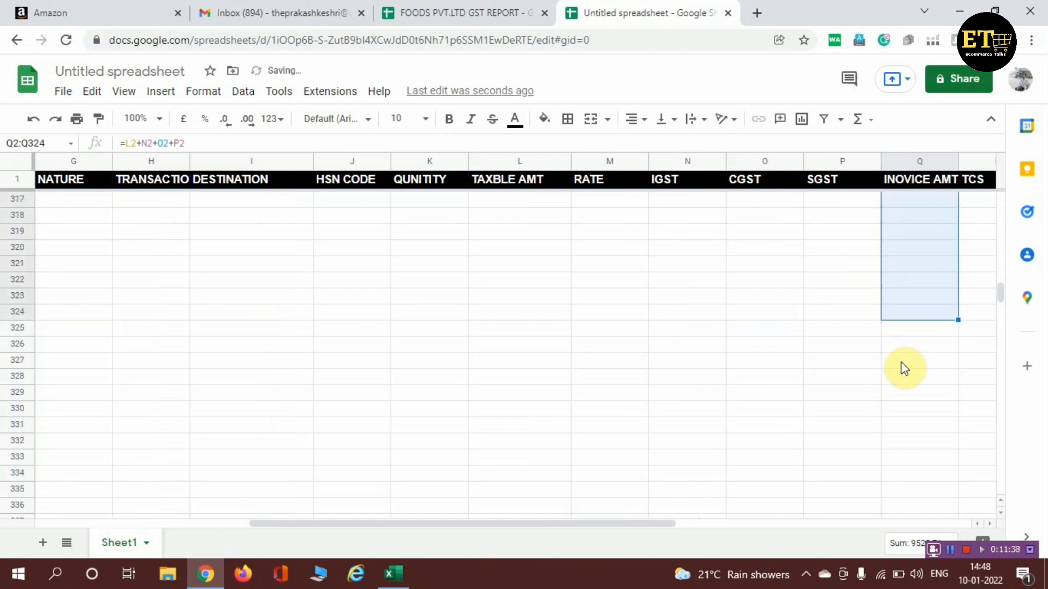
Step: Clear the surplus invoice amount formulas below the last order row, in Q313:Q325
scroll(903, 369, up, 5)
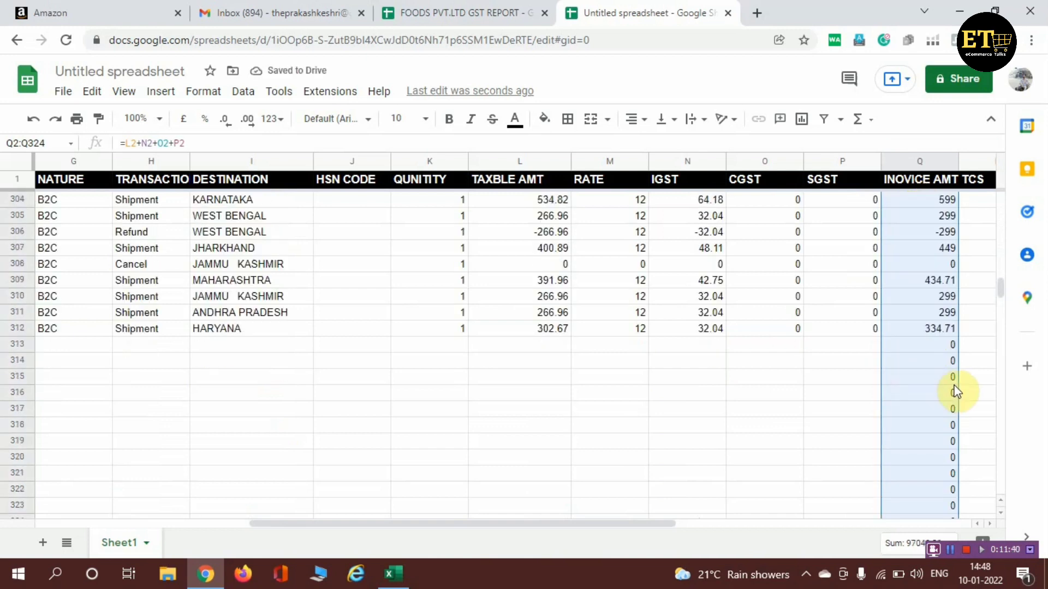
click(944, 342)
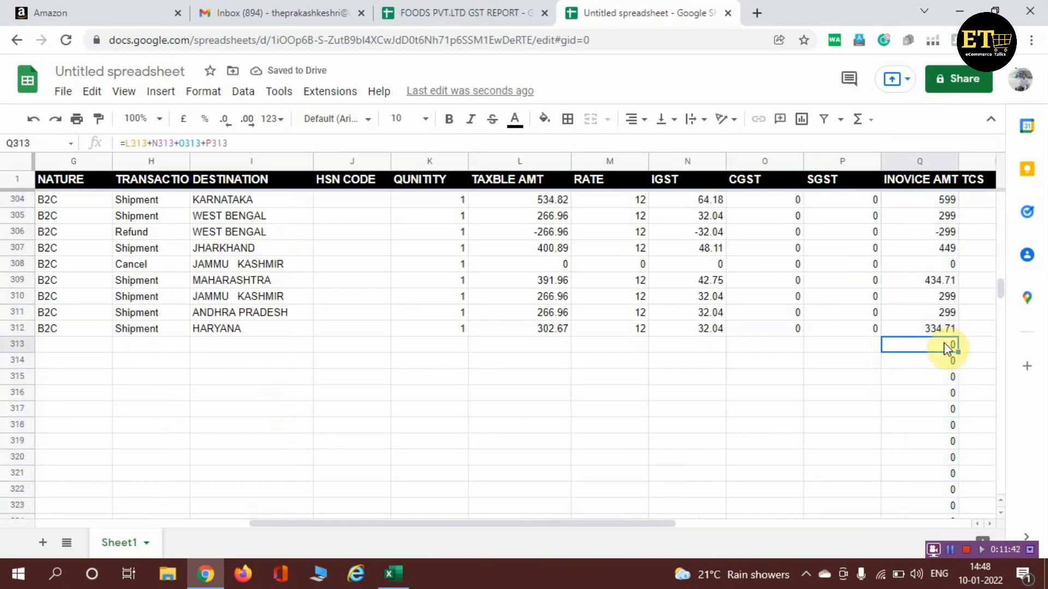
key(shift+Down)
key(shift+Down)
key(shift+Down)
key(shift+Down)
key(shift+Down)
key(shift+Down)
key(shift+Down)
key(shift+Down)
key(shift+Down)
key(shift+Down)
key(shift+Down)
key(shift+Down)
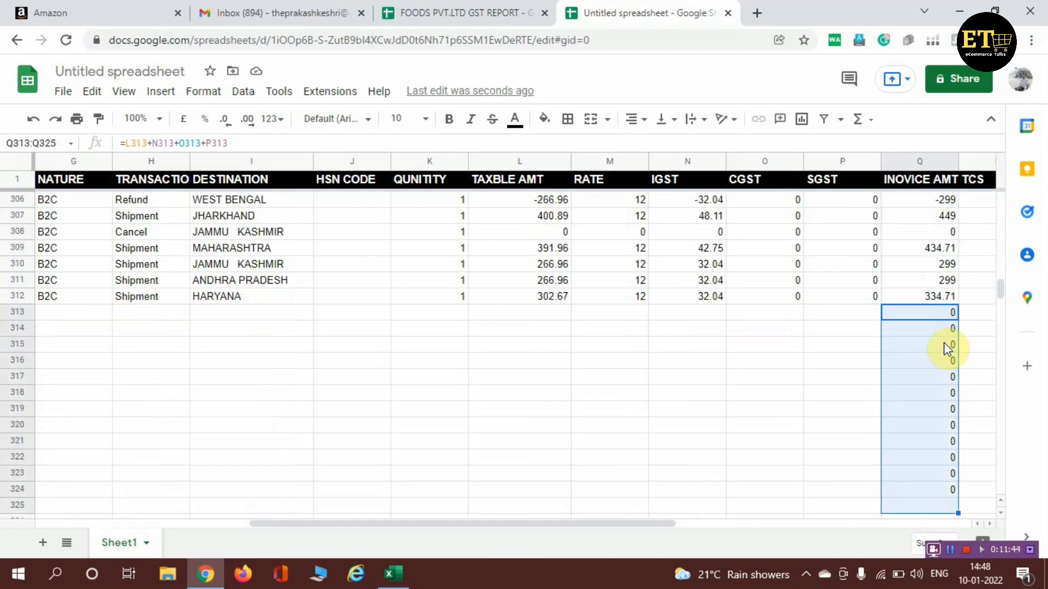
key(Delete)
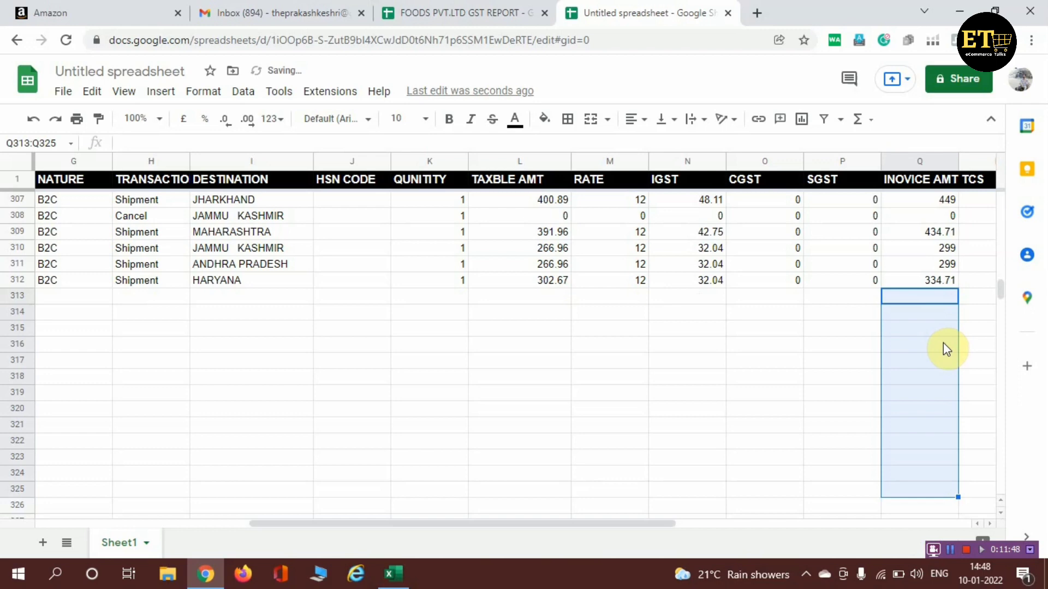
scroll(943, 342, up, 1)
scroll(943, 343, up, 20)
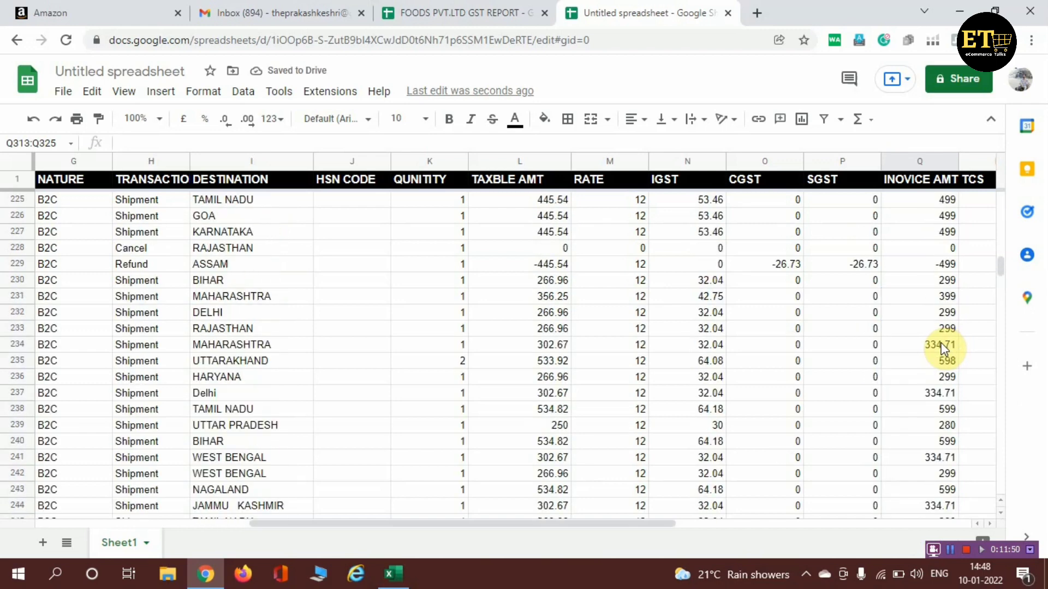
Step: Enter the formula =L2/100 in R2 to calculate the TCS as one percent of the taxable amount
scroll(938, 343, up, 15)
scroll(936, 350, down, 4)
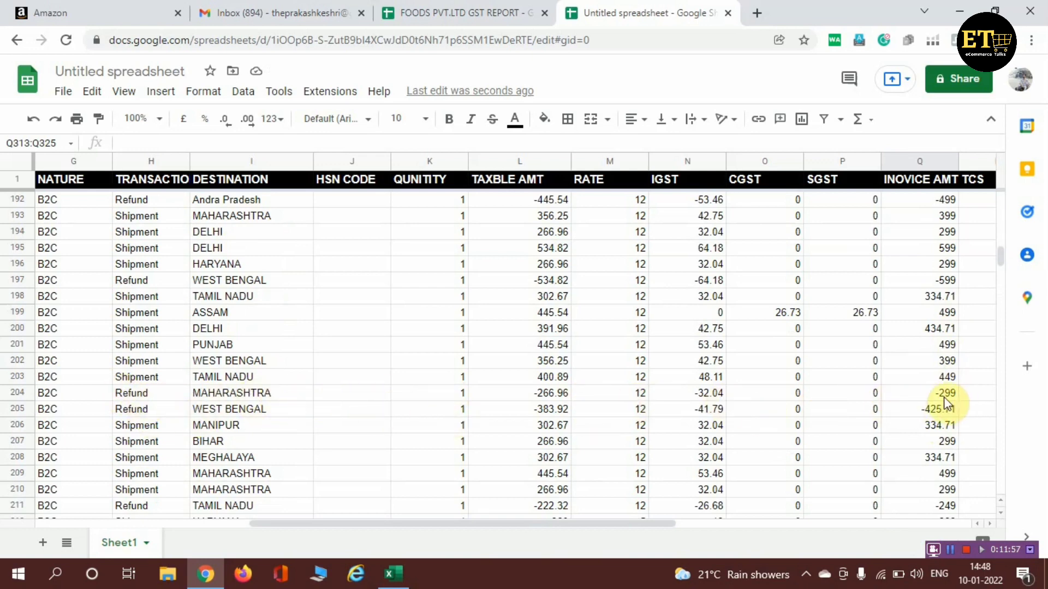
scroll(944, 397, up, 15)
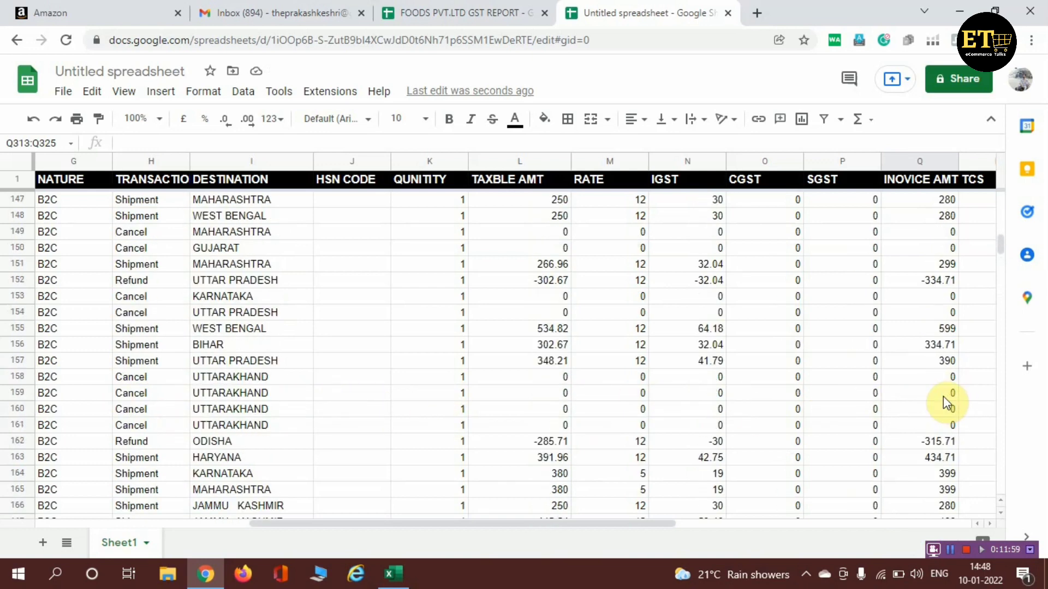
scroll(943, 396, up, 20)
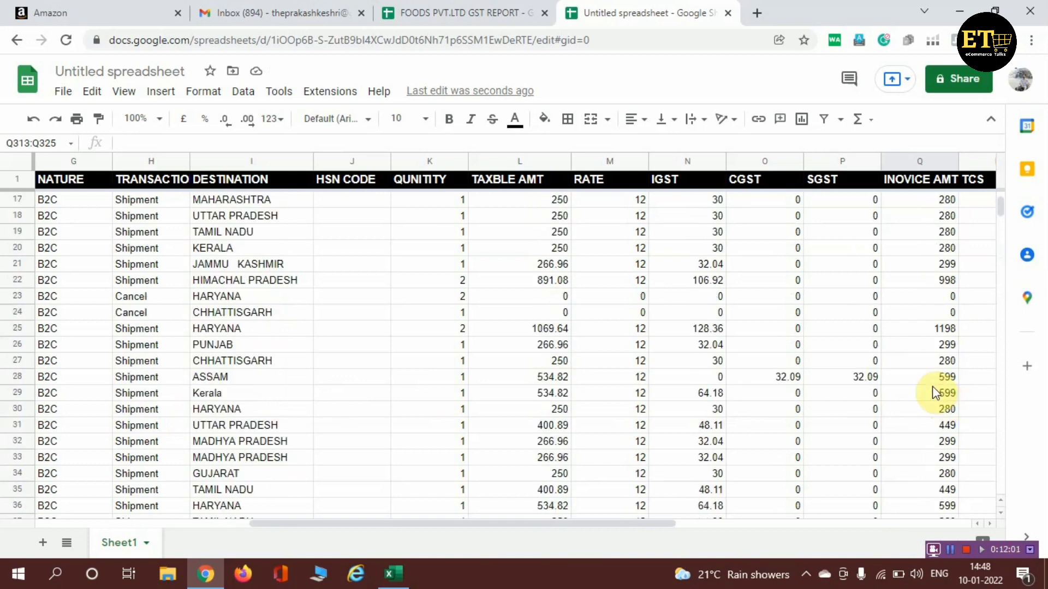
scroll(932, 386, up, 5)
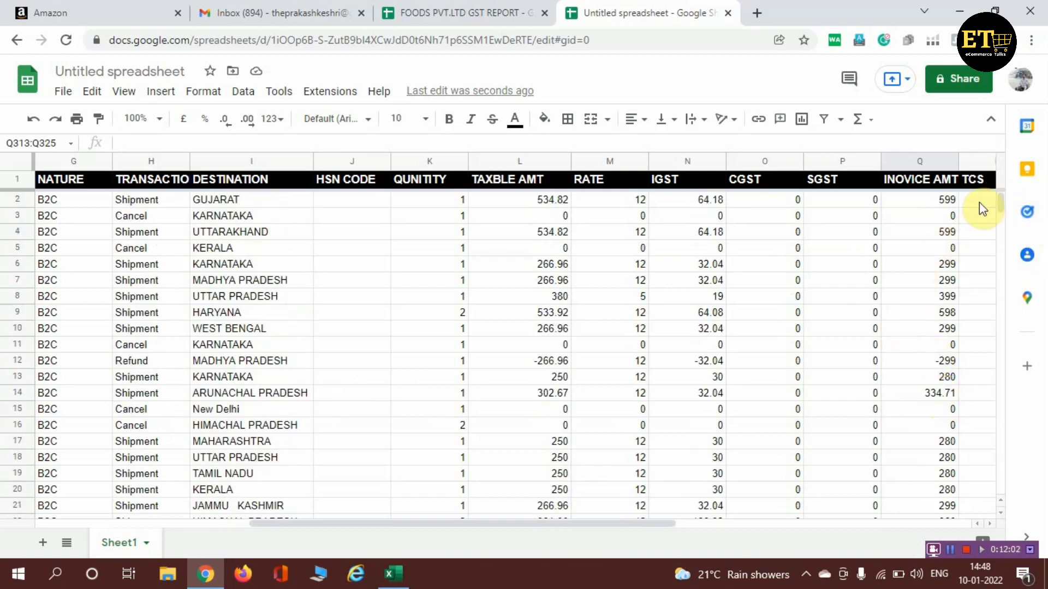
click(976, 199)
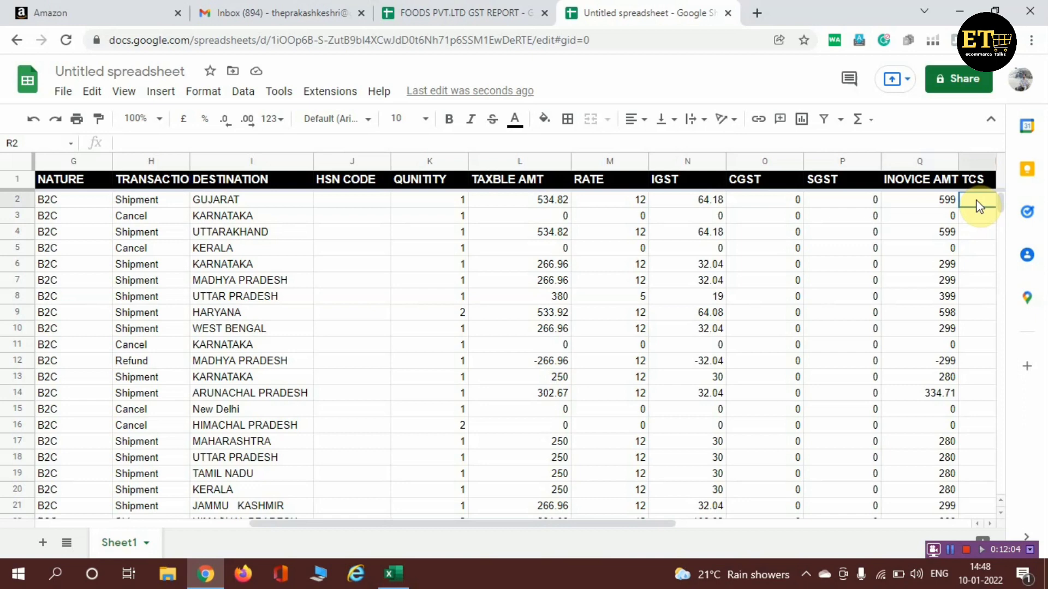
key(Right)
click(837, 201)
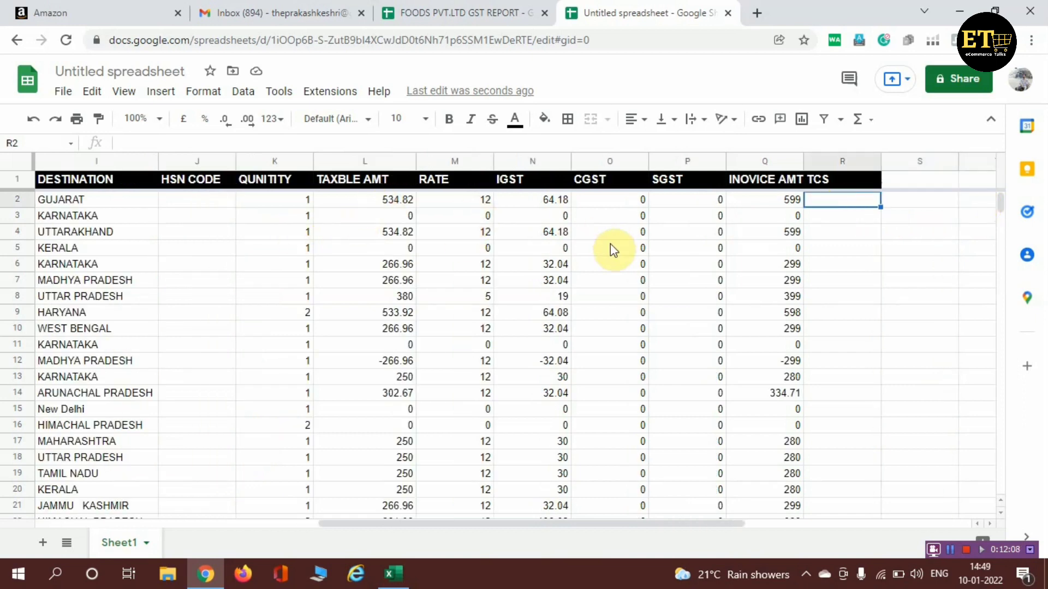
text(=)
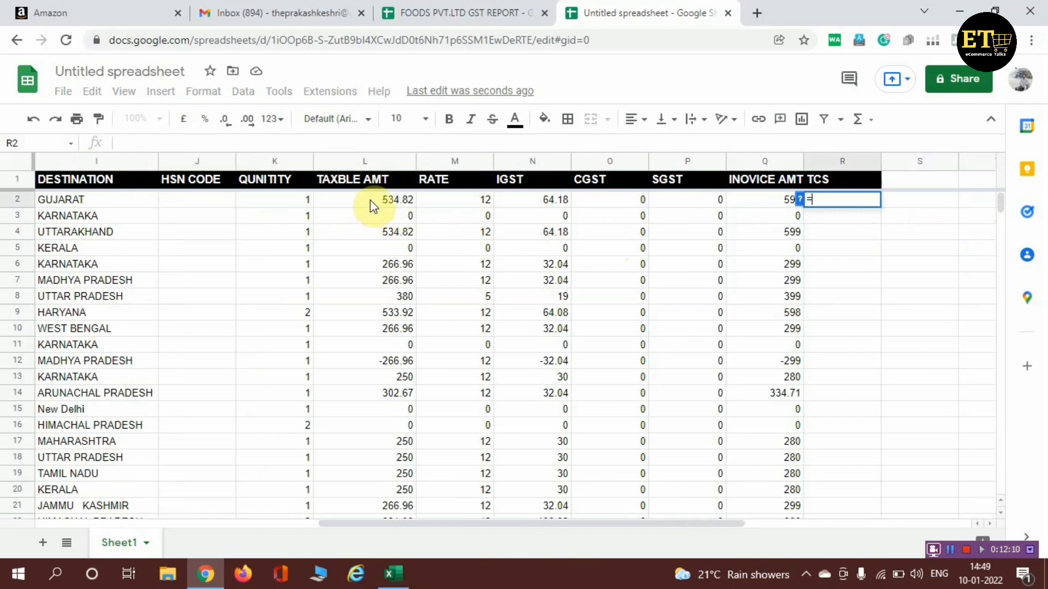
click(369, 203)
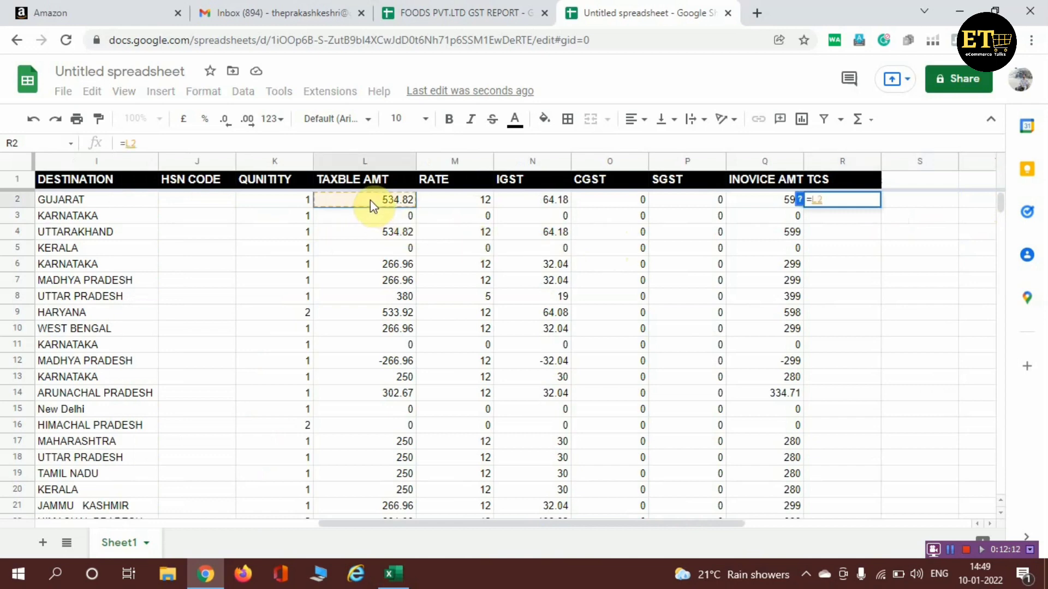
text(?)
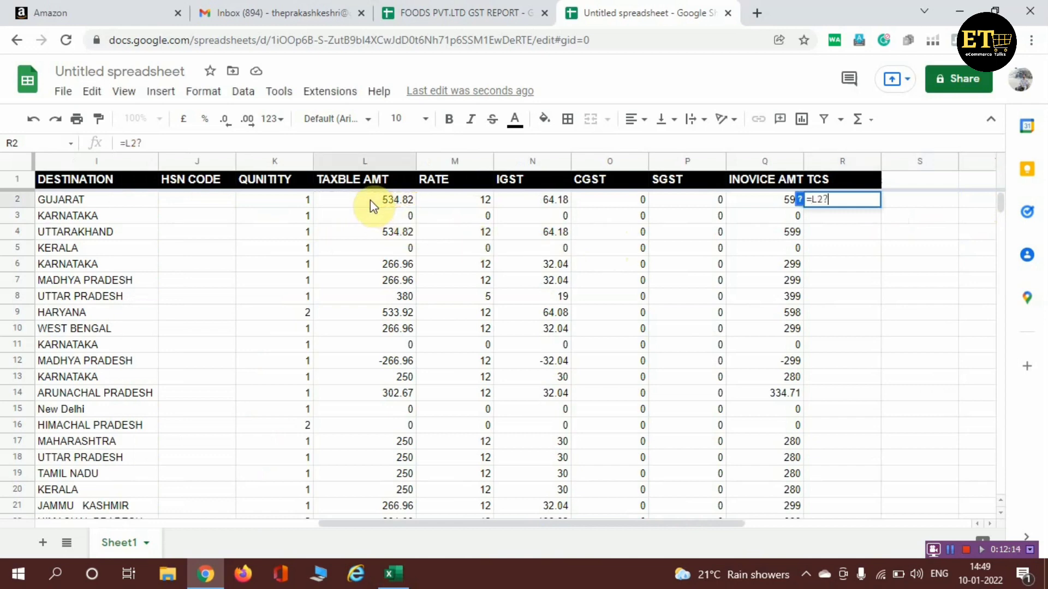
key(BackSpace)
text(/)
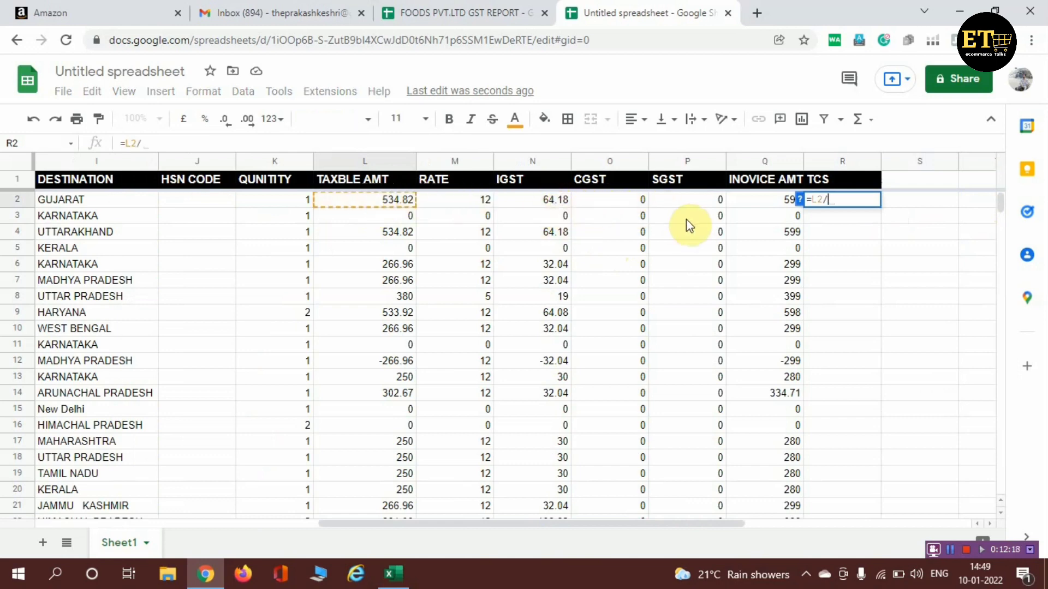
text(100)
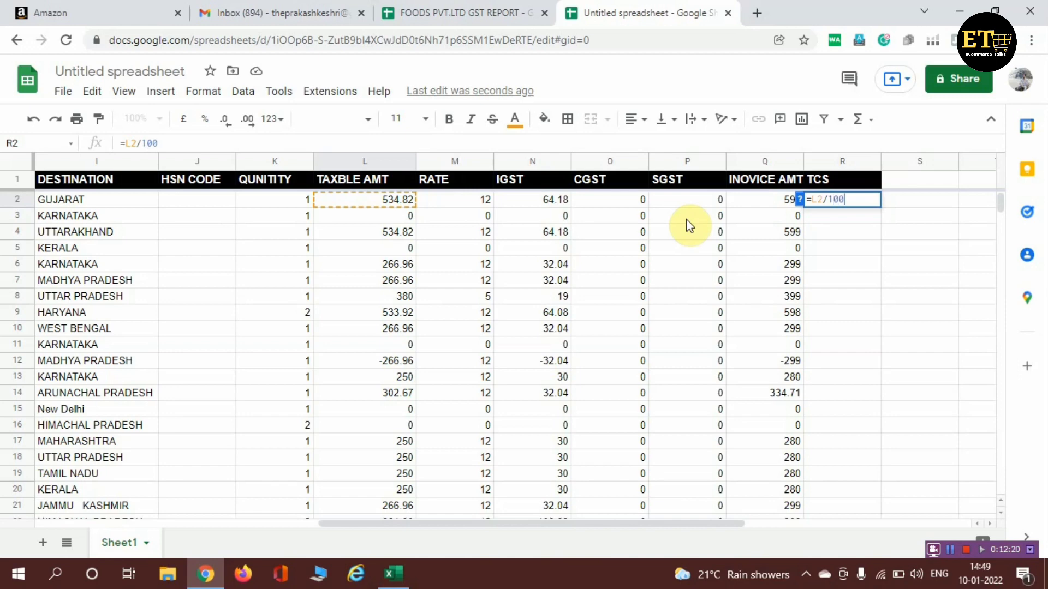
key(Return)
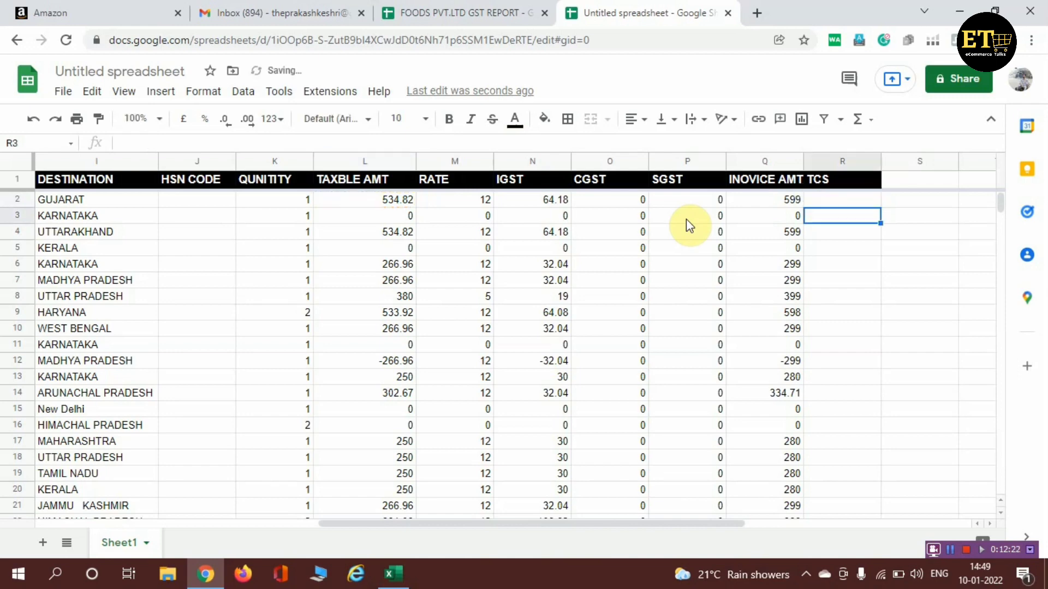
Step: Fill the TCS formula from R2 down past the last order row to R326
click(867, 198)
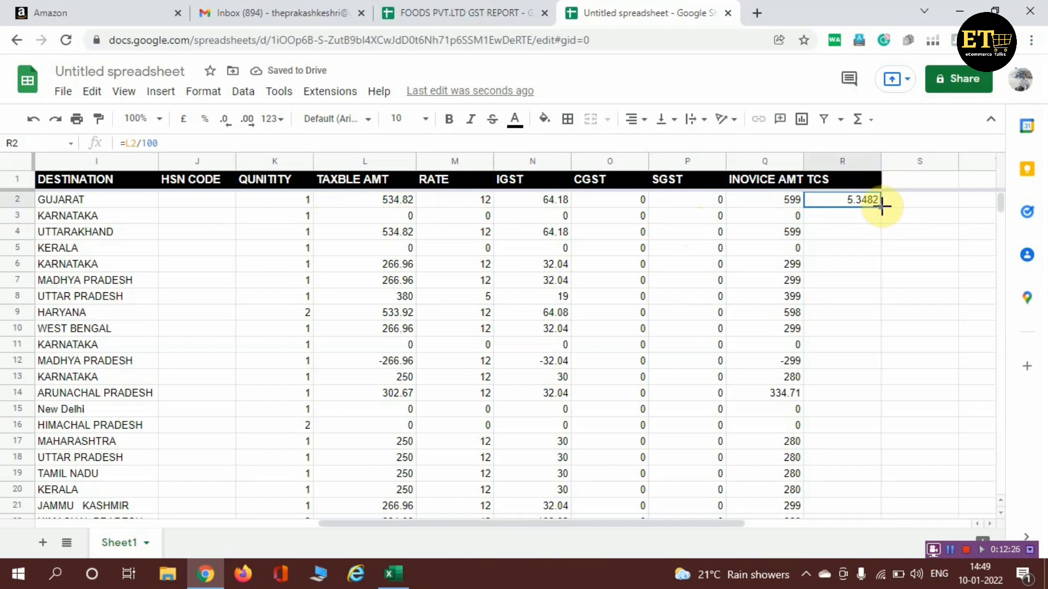
drag(881, 205, 783, 201)
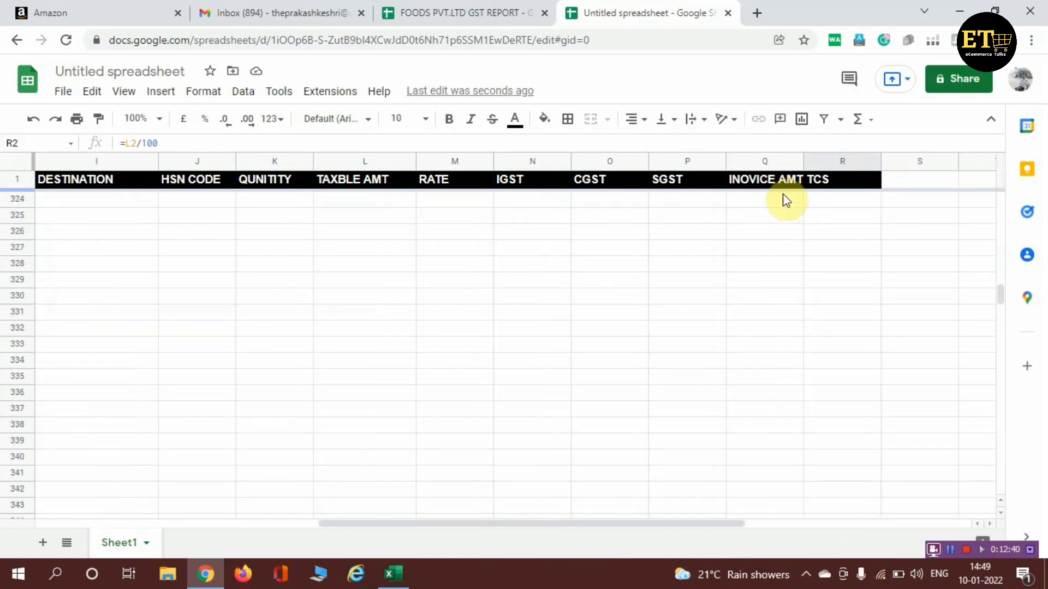
drag(807, 239, 794, 322)
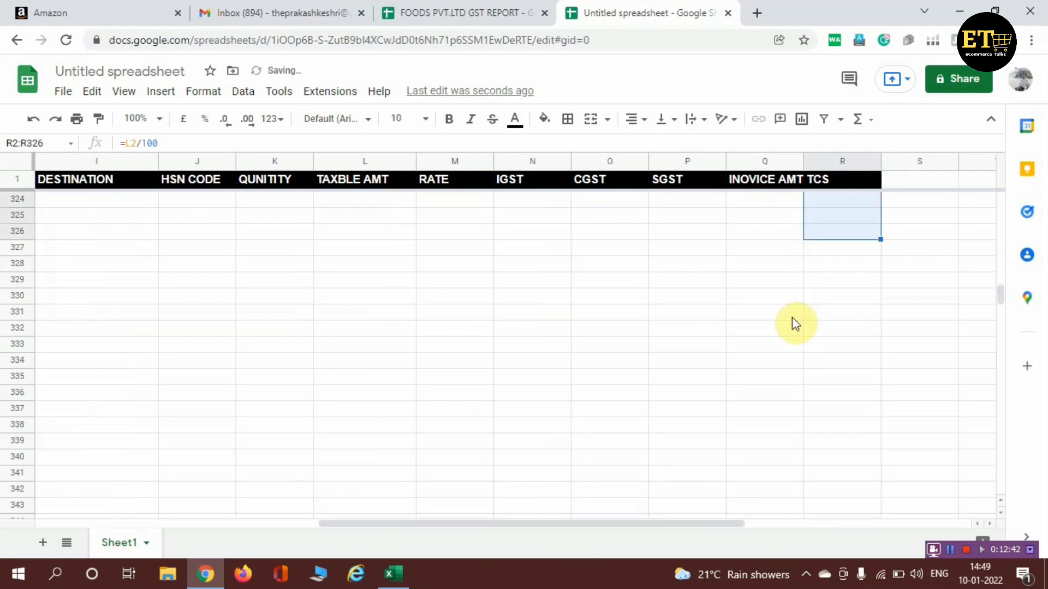
Step: Clear the surplus TCS formulas below the last order row, in R313:R331
scroll(795, 323, up, 3)
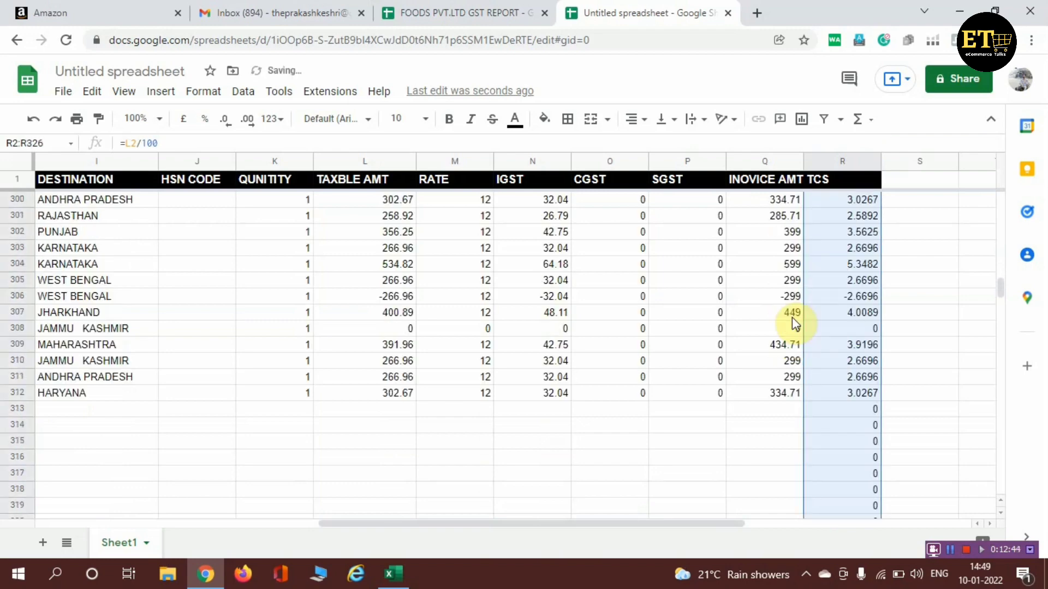
scroll(867, 466, down, 2)
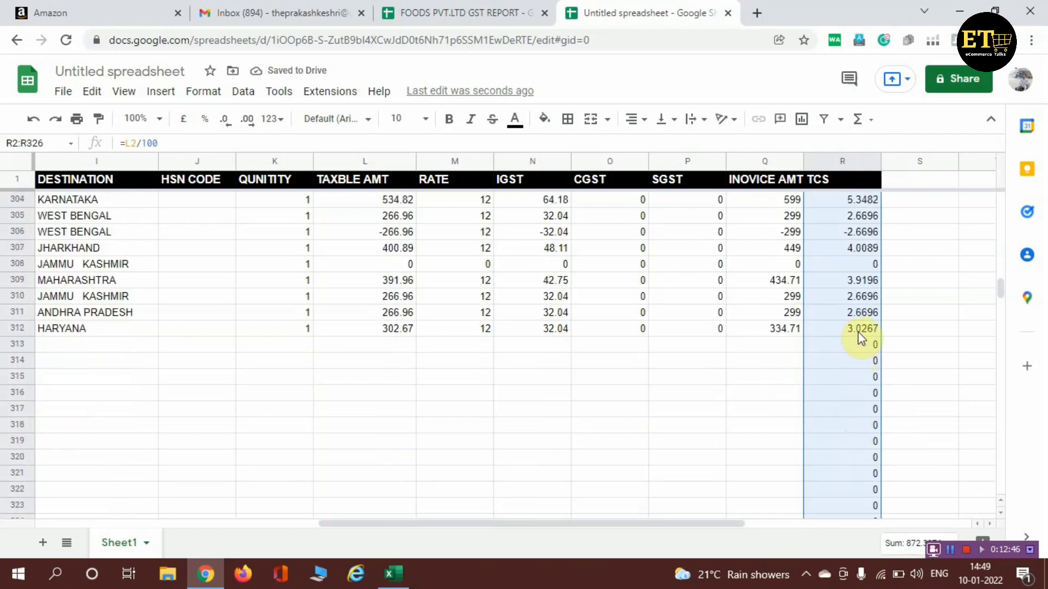
click(861, 347)
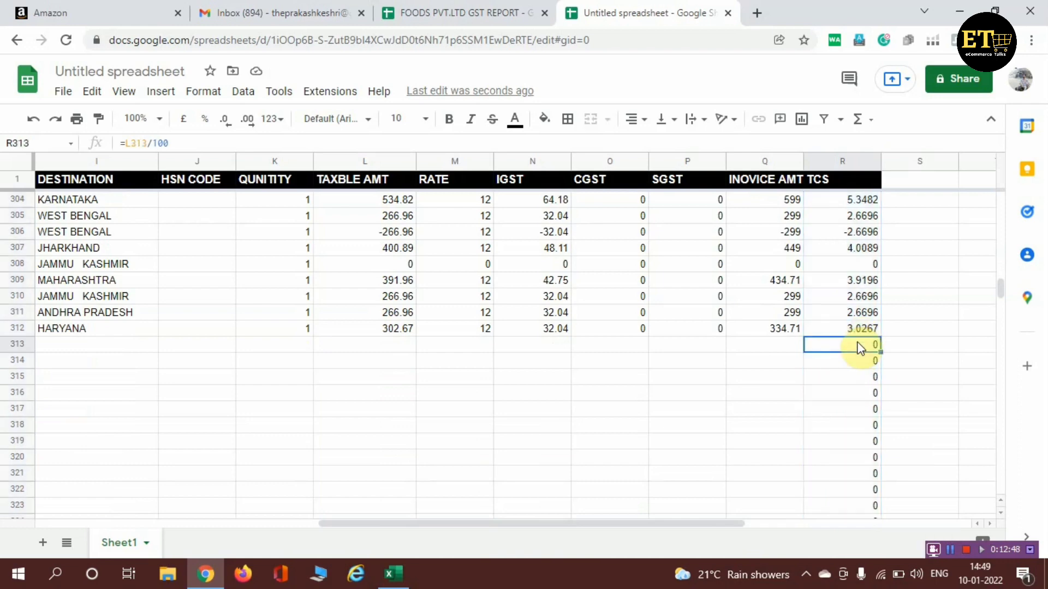
key(shift+Down)
key(shift+Down)
key(shift+Down)
key(shift+Down)
key(shift+Down)
key(shift+Down)
key(shift+Down)
key(shift+Down)
key(shift+Down)
key(shift+Down)
key(shift+Down)
key(shift+Down)
key(shift+Down)
key(shift+Down)
key(shift+Down)
key(shift+Down)
key(shift+Down)
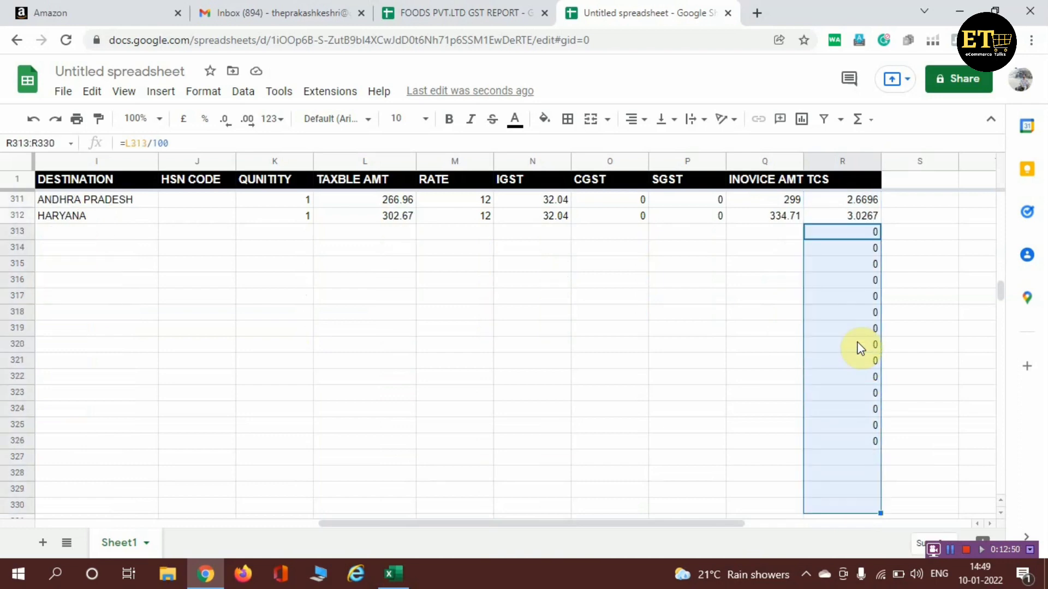
key(shift+Down)
key(Delete)
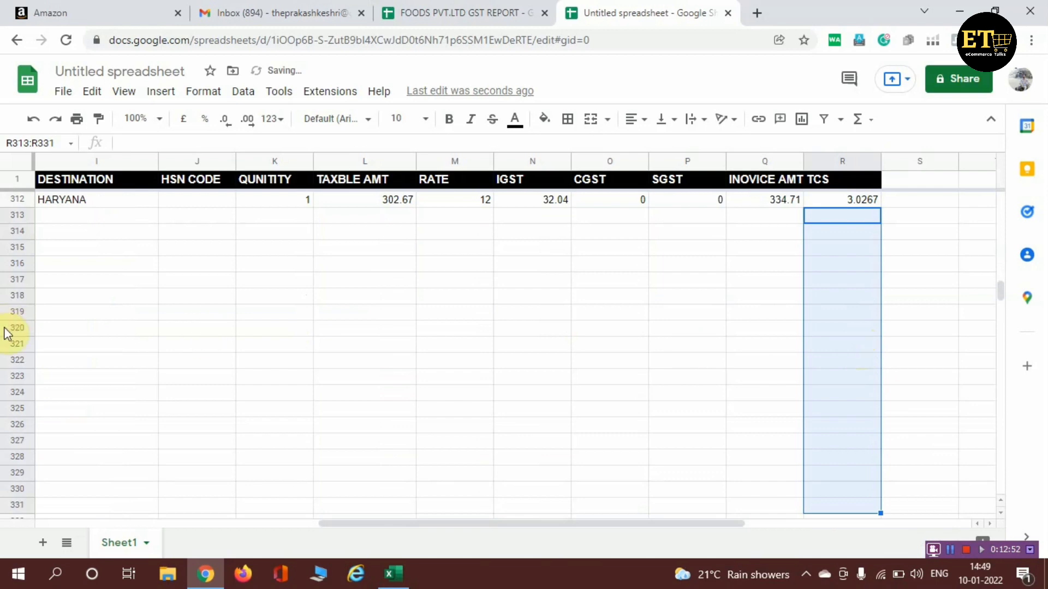
Step: Enter AMAZON as the marketplace of the first order row, in A2
scroll(7, 332, up, 20)
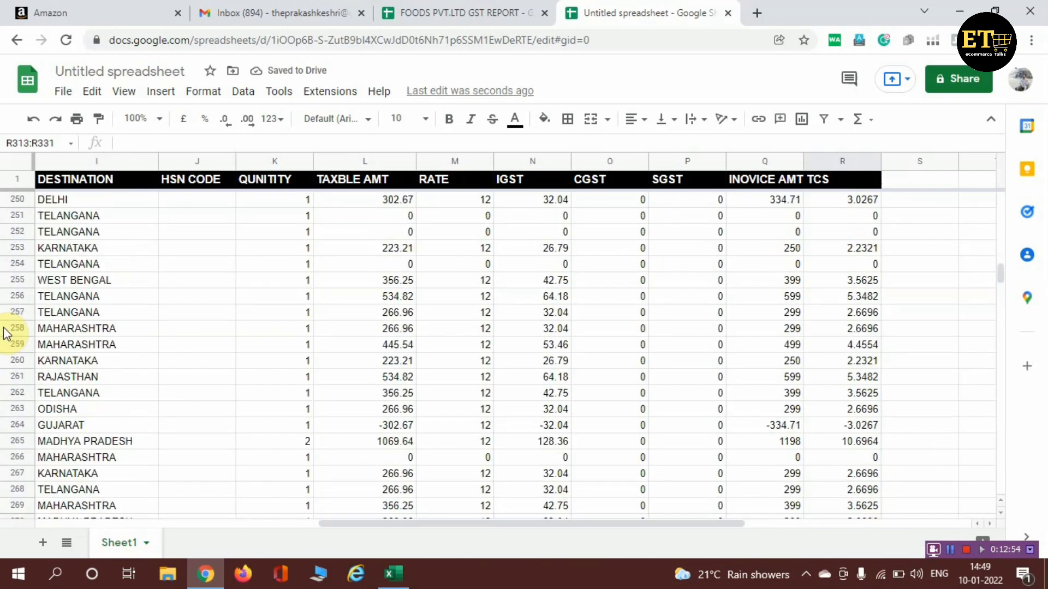
scroll(7, 333, up, 20)
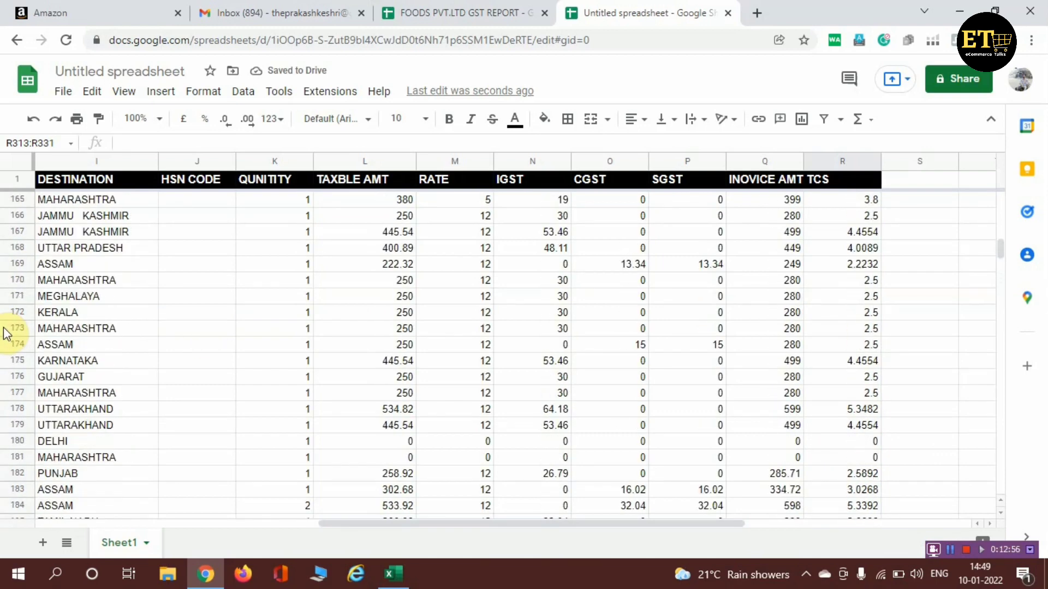
scroll(7, 333, up, 20)
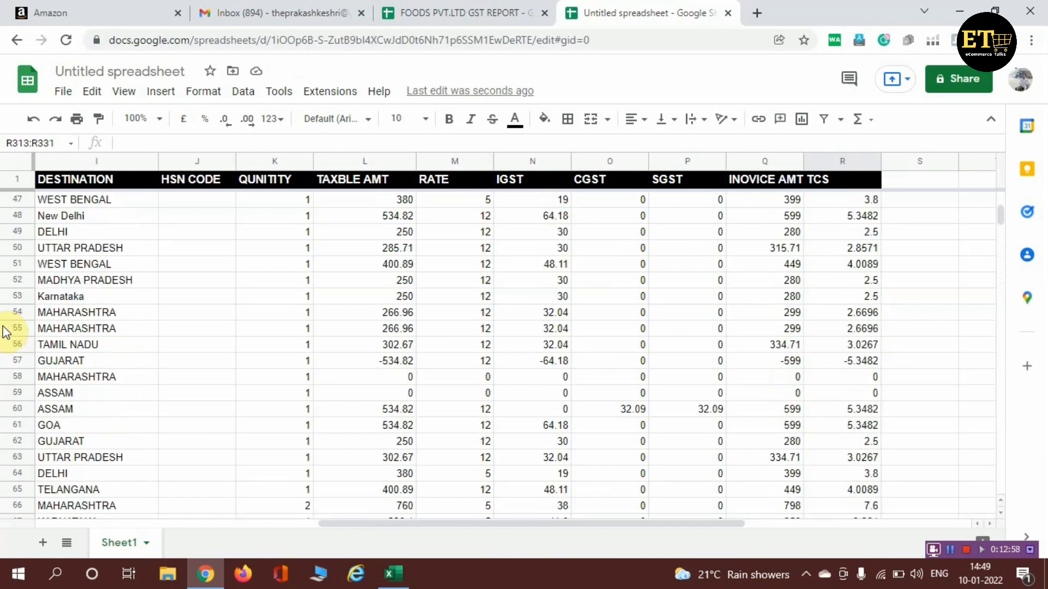
scroll(6, 333, up, 15)
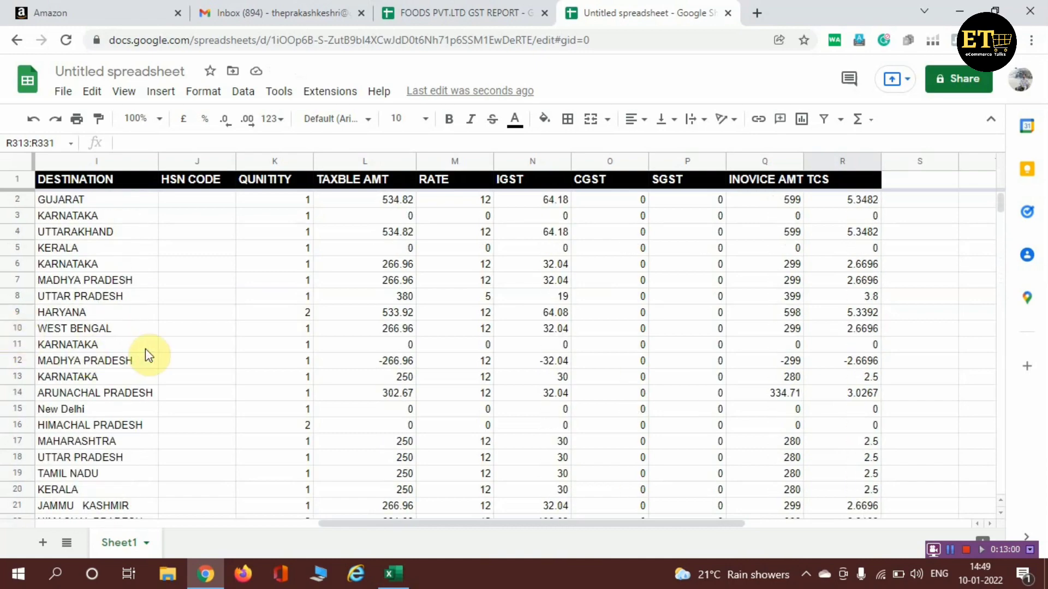
drag(371, 523, 236, 523)
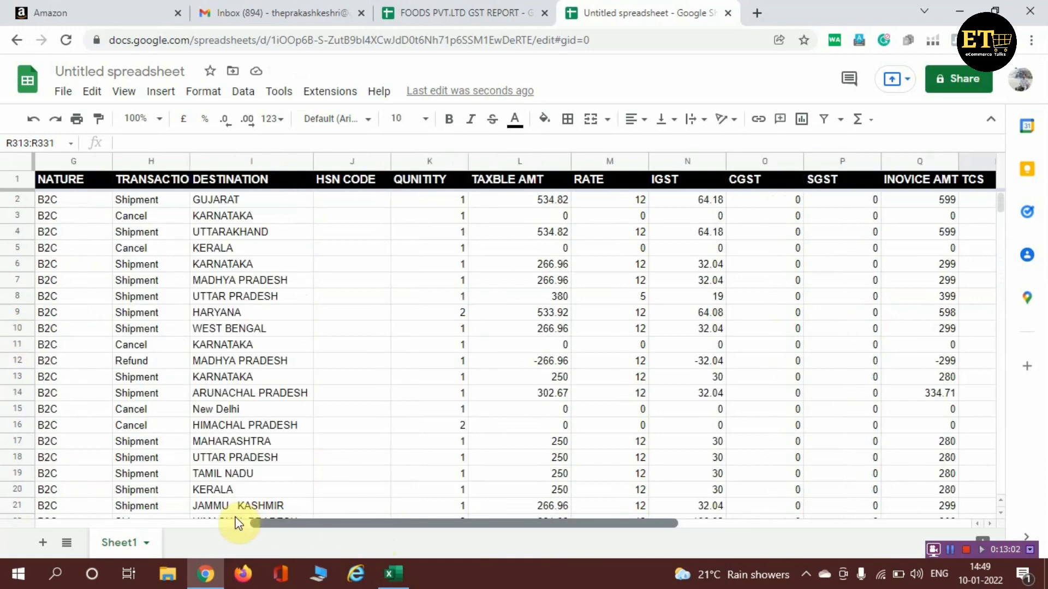
click(236, 522)
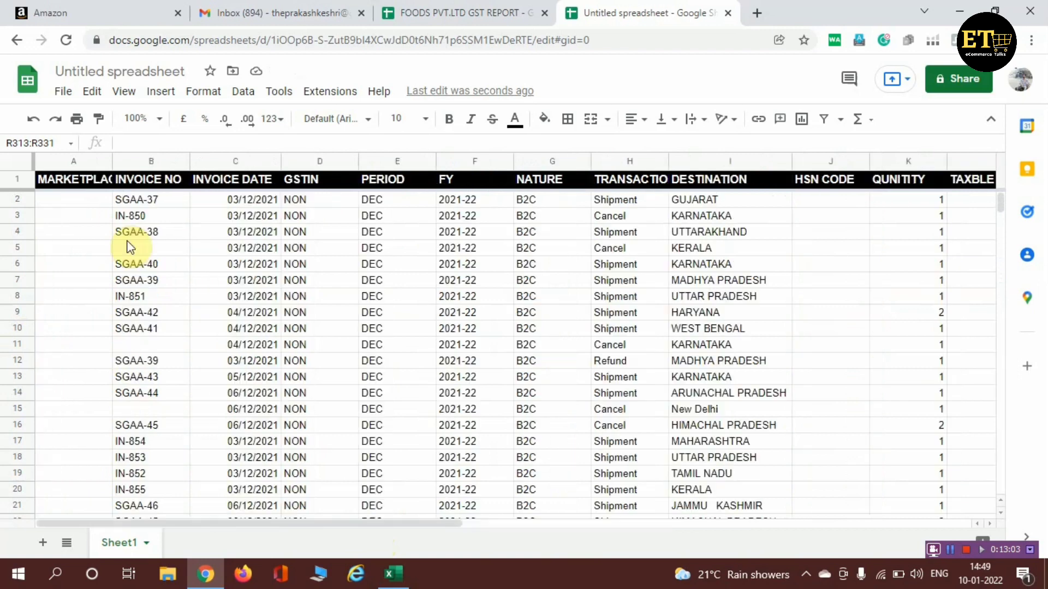
click(70, 208)
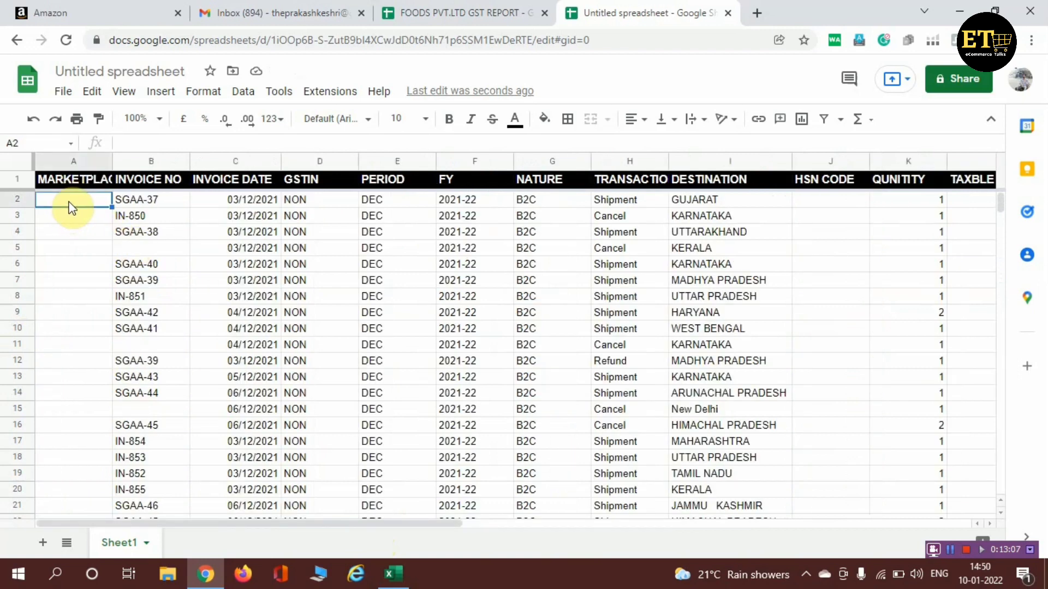
text(AMAZON)
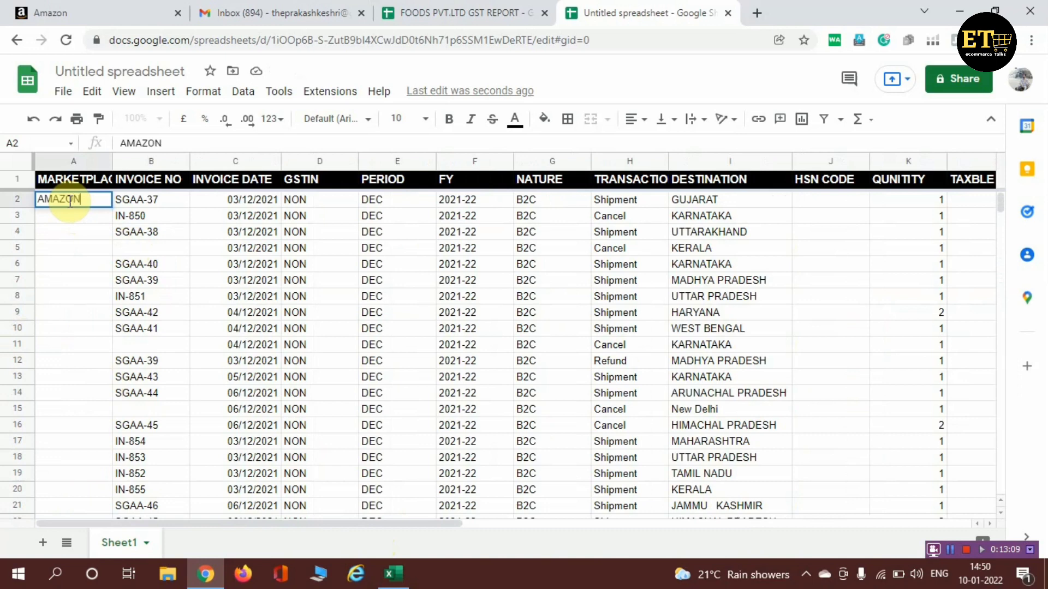
key(Return)
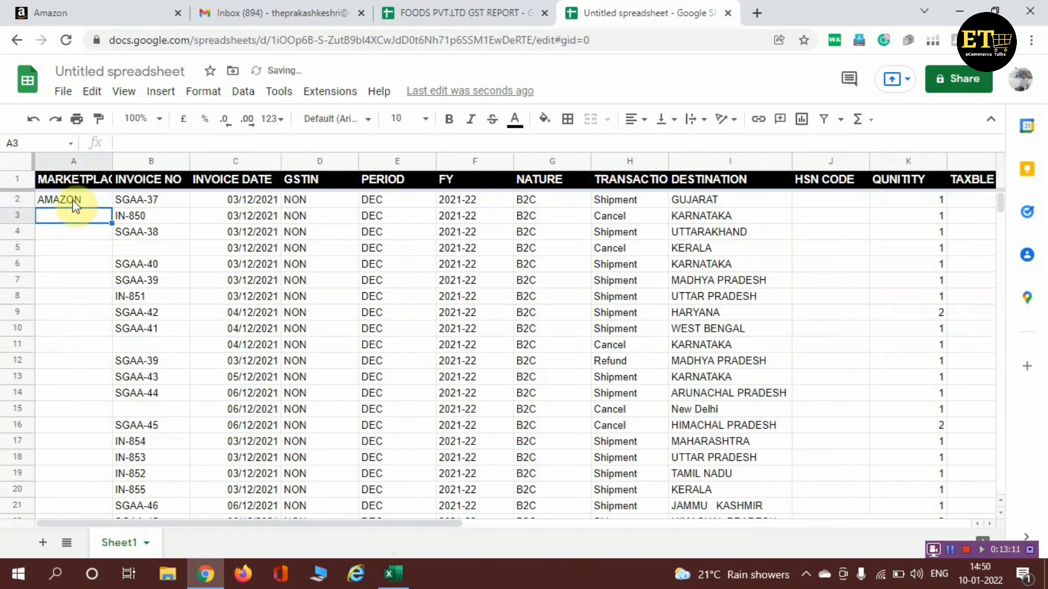
Step: Fill the marketplace column with AMAZON for every order row, covering A2:A312
click(74, 203)
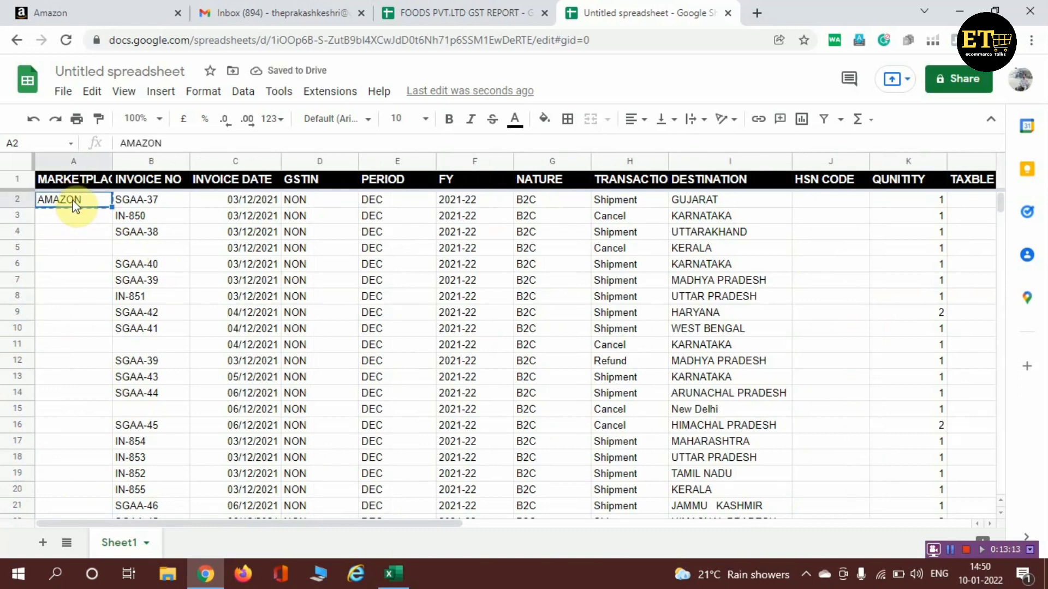
key(shift+Down)
key(shift+Down)
key(shift+Down)
key(shift+Down)
key(shift+Down)
key(shift+Down)
key(shift+Down)
key(shift+Down)
key(shift+Down)
key(shift+Down)
key(shift+Down)
key(shift+Down)
key(shift+Down)
key(shift+Down)
key(shift+Down)
key(shift+Down)
key(shift+Down)
key(shift+Down)
key(shift+Down)
key(shift+Down)
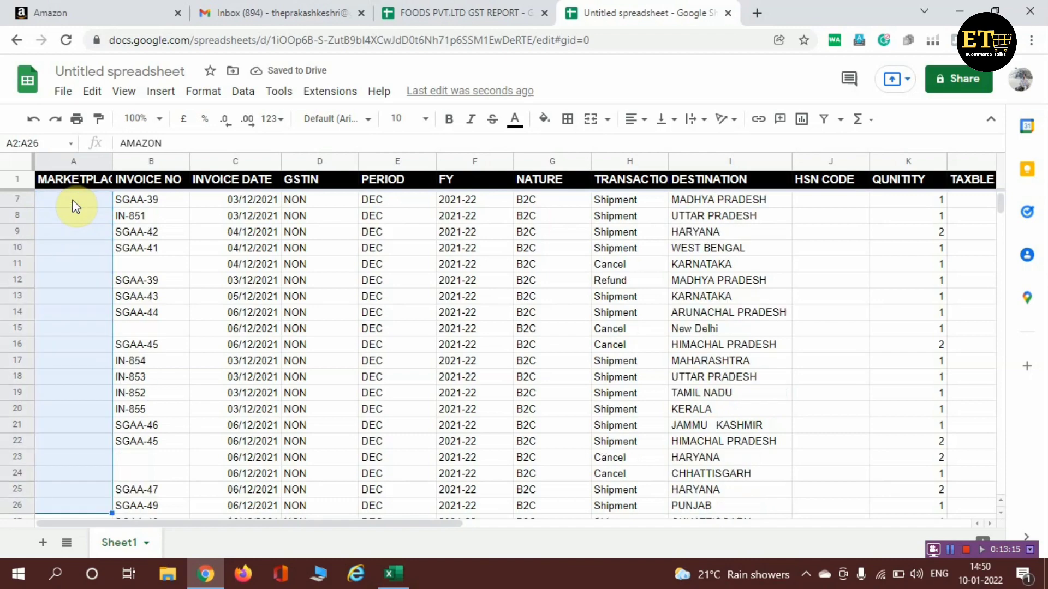
key(shift+Down)
key(shift+Down)
key(shift+Down)
key(shift+Down)
key(shift+Down)
key(shift+Down)
key(shift+Down)
key(shift+Down)
key(shift+Down)
key(shift+Down)
key(shift+Down)
key(shift+Down)
key(shift+Down)
key(shift+Down)
key(shift+Down)
key(shift+Down)
key(shift+Down)
key(shift+Down)
key(shift+Down)
key(shift+Down)
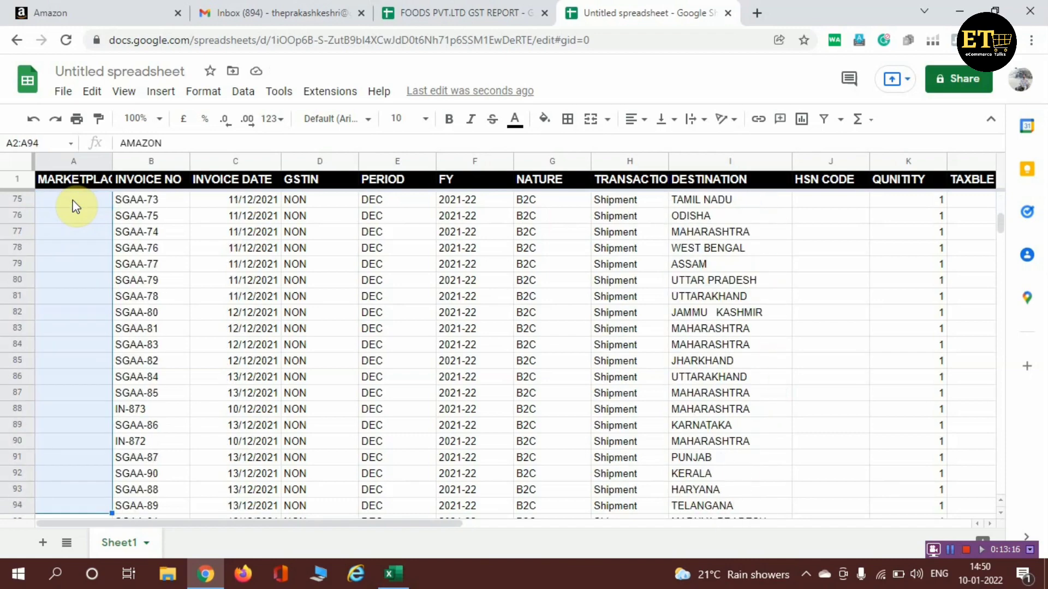
key(shift+Down)
key(shift+Down)
key(shift+Down)
key(shift+Down)
key(shift+Down)
key(shift+Down)
key(shift+Down)
key(shift+Down)
key(shift+Down)
key(shift+Down)
key(shift+Down)
key(shift+Down)
key(shift+Down)
key(shift+Down)
key(shift+Down)
key(shift+Down)
key(shift+Down)
key(shift+Down)
key(shift+Down)
key(shift+Down)
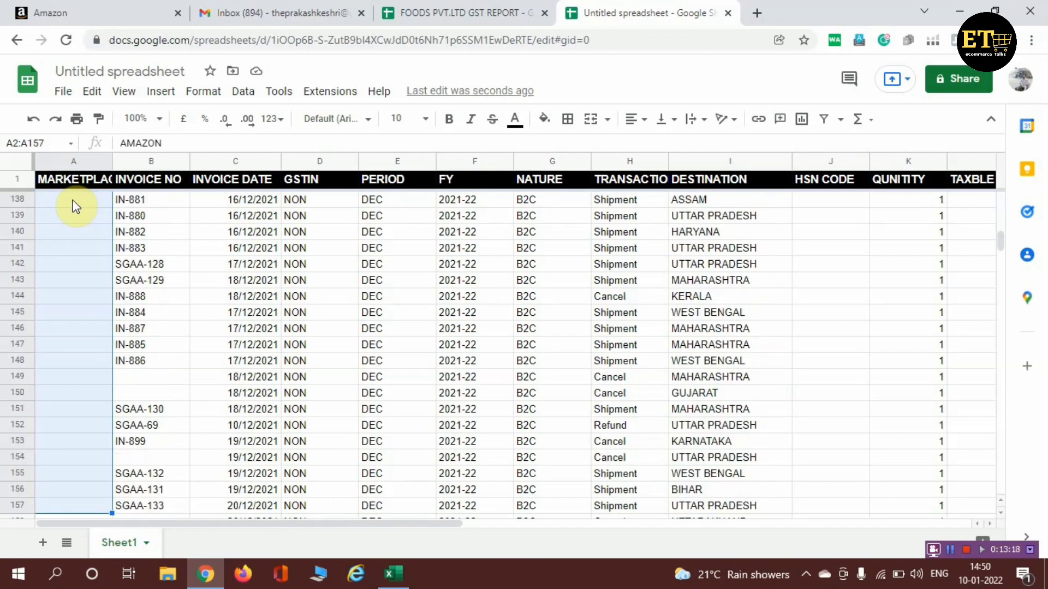
key(shift+Down)
key(shift+Down)
key(shift+Down)
key(shift+Down)
key(shift+Down)
key(shift+Down)
key(shift+Down)
key(shift+Down)
key(shift+Down)
key(shift+Down)
key(shift+Down)
key(shift+Down)
key(shift+Down)
key(shift+Down)
key(shift+Down)
key(shift+Down)
key(shift+Down)
key(shift+Down)
key(shift+Down)
key(shift+Down)
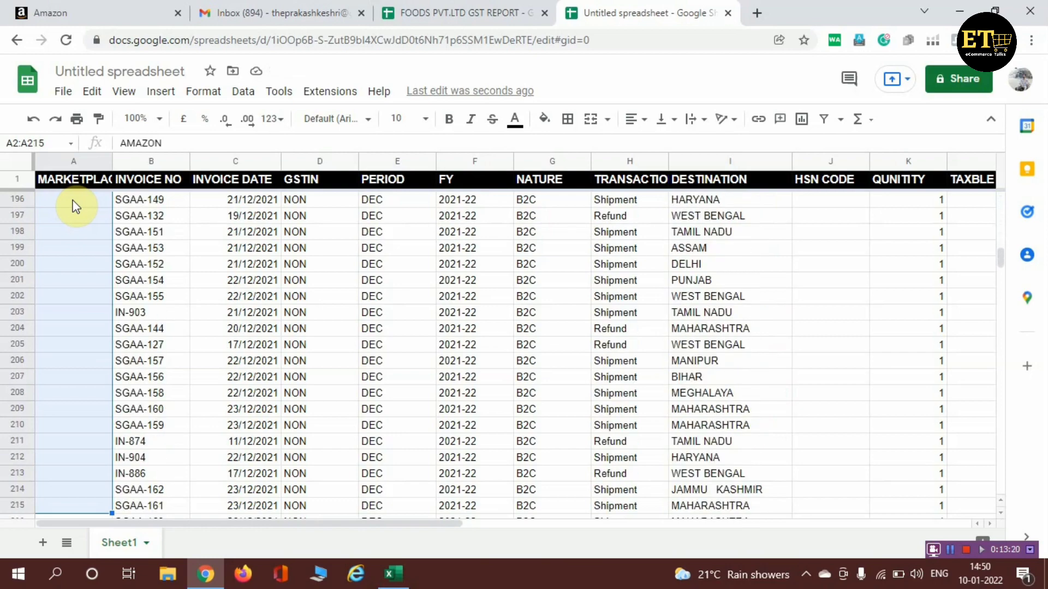
key(shift+Down)
key(shift+Down)
key(shift+Down)
key(shift+Down)
key(shift+Down)
key(shift+Down)
key(shift+Down)
key(shift+Down)
key(shift+Down)
key(shift+Down)
key(shift+Down)
key(shift+Down)
key(shift+Down)
key(shift+Down)
key(shift+Down)
key(shift+Down)
key(shift+Down)
key(shift+Down)
key(shift+Down)
key(shift+Down)
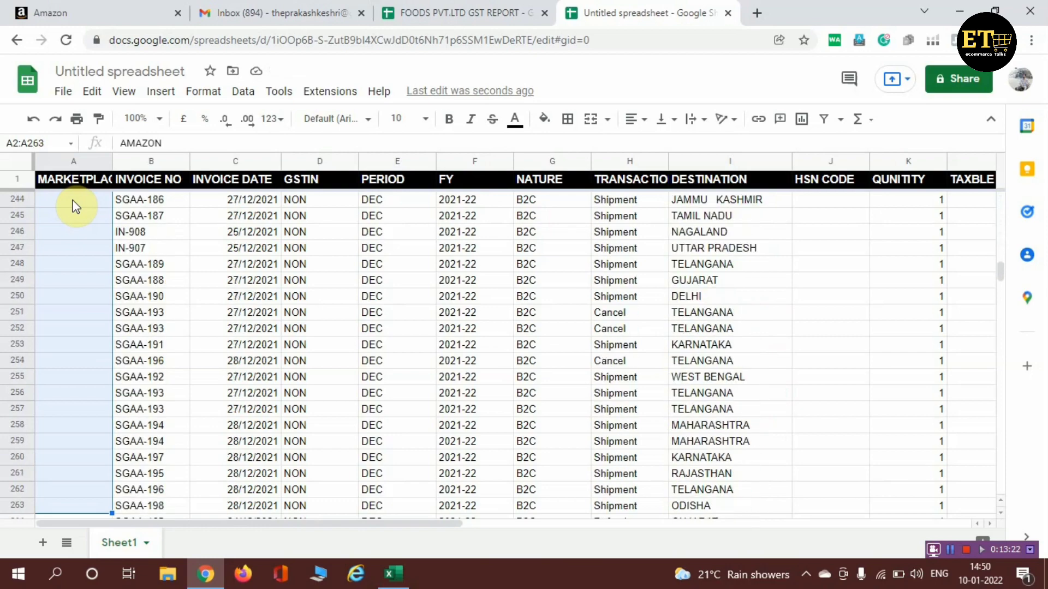
key(shift+Down)
key(shift+Down)
key(shift+Down)
key(shift+Down)
key(shift+Down)
key(shift+Down)
key(shift+Down)
key(shift+Down)
key(shift+Down)
key(shift+Down)
key(shift+Down)
key(shift+Down)
key(shift+Down)
key(shift+Down)
key(shift+Down)
key(shift+Down)
key(shift+Down)
key(shift+Down)
key(shift+Down)
key(shift+Down)
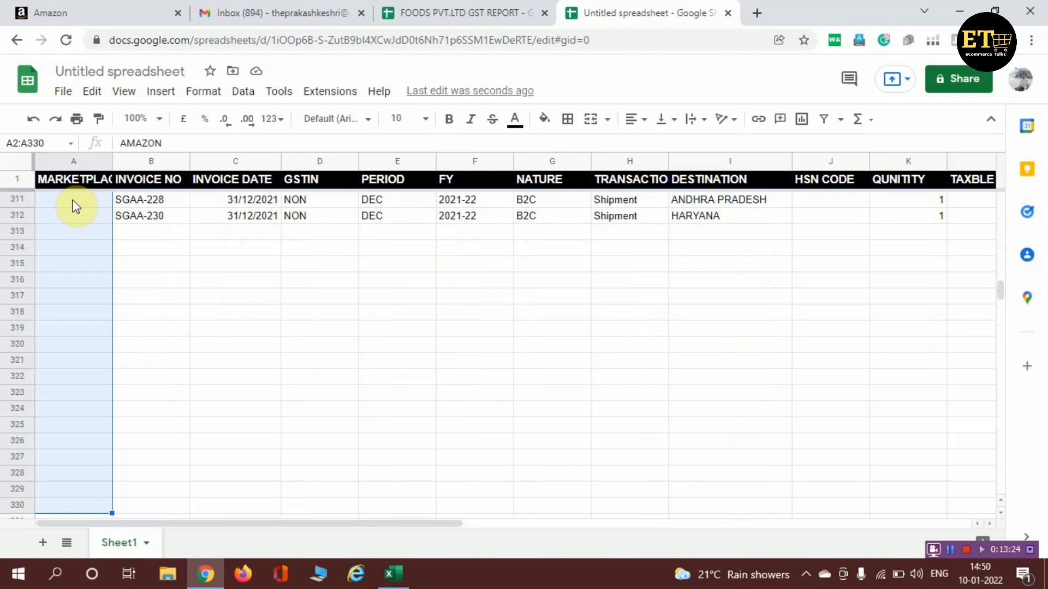
key(shift+Up)
key(shift+Up)
key(shift+Up)
key(shift+Up)
key(shift+Up)
key(shift+Up)
key(shift+Up)
key(shift+Up)
key(shift+Up)
key(shift+Up)
key(shift+Up)
key(shift+Up)
key(shift+Up)
key(shift+Up)
key(shift+Up)
key(shift+Up)
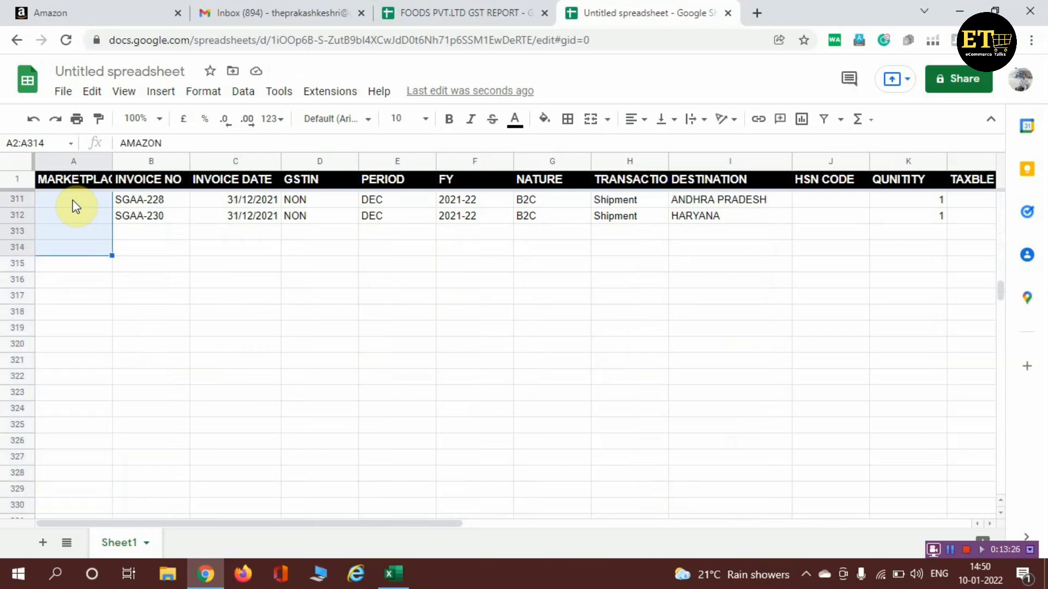
key(shift+Up)
key(shift+Up)
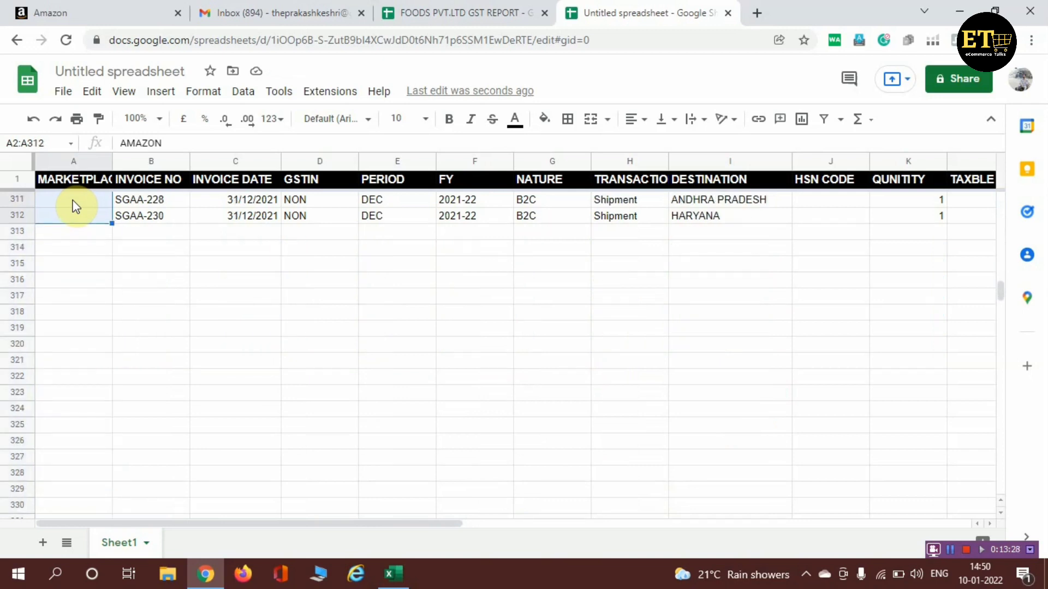
text(AMAZON)
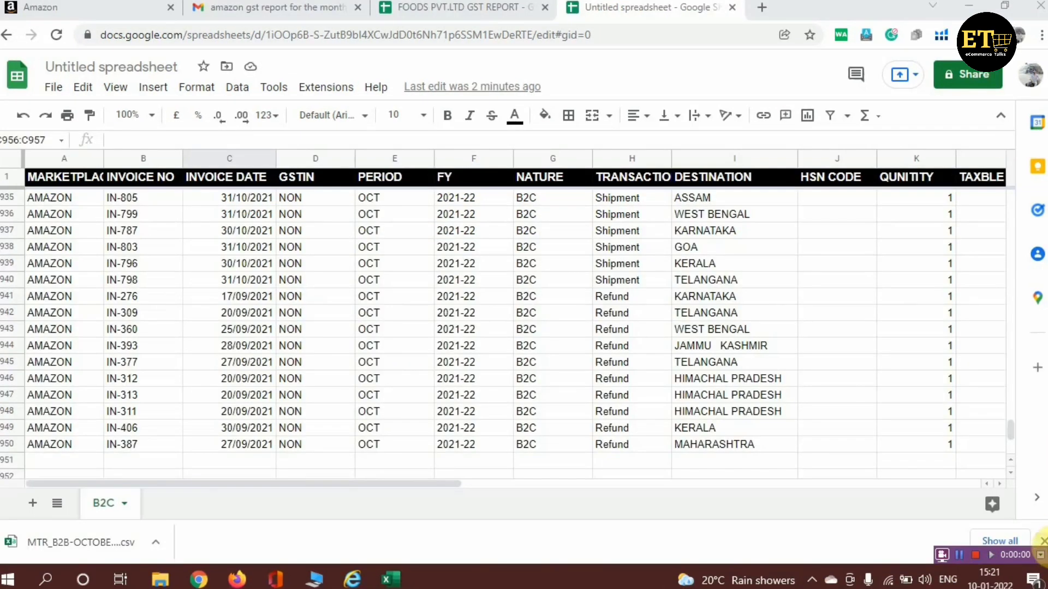
Step: Enter FLIPKART as the marketplace in A951, the first empty row of the B2C sheet, and fill row 951 with orange
click(1042, 540)
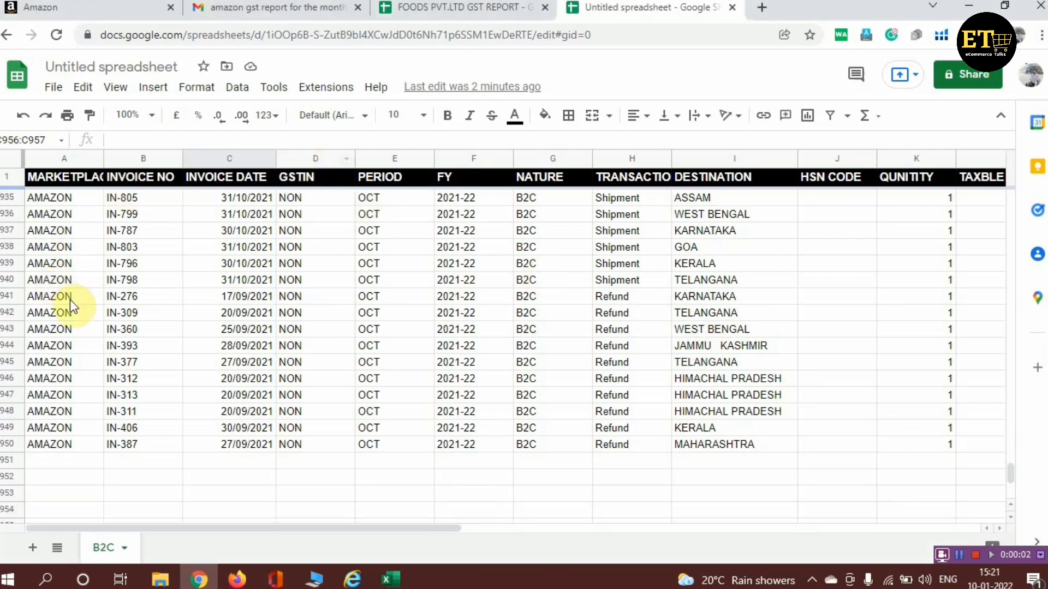
click(65, 444)
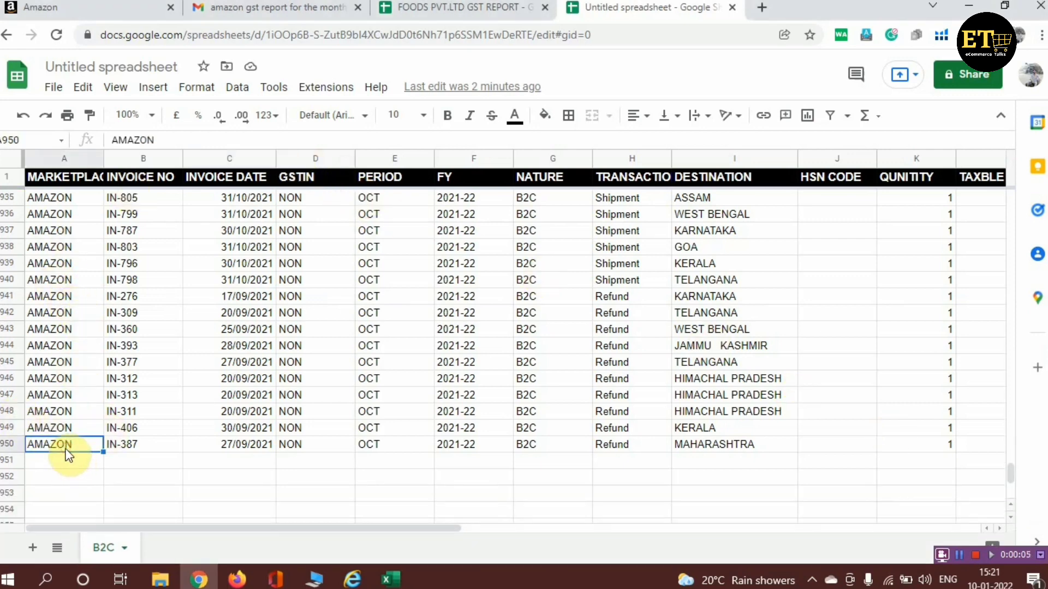
click(386, 450)
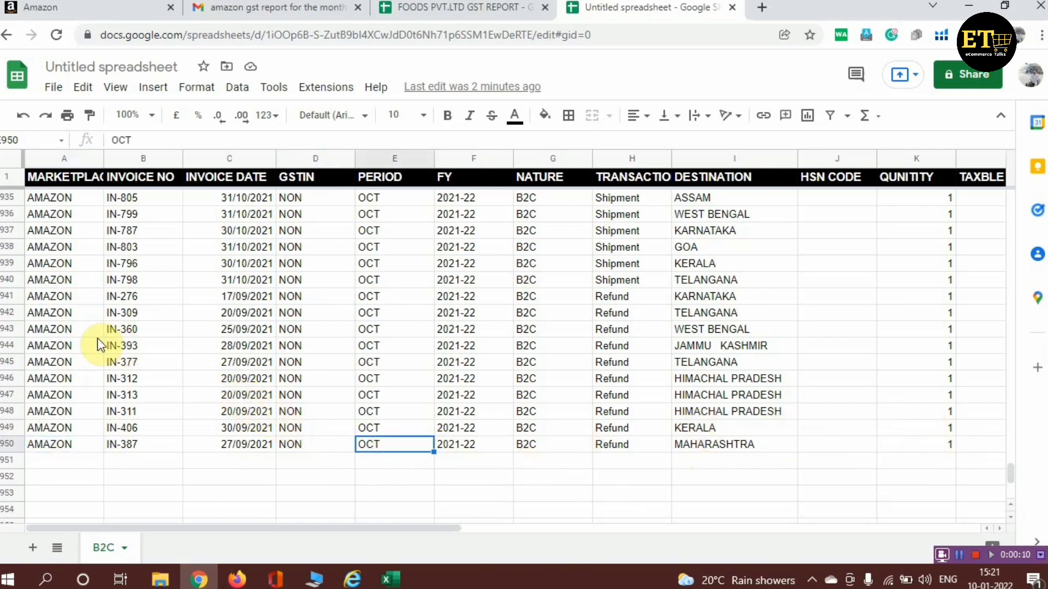
scroll(105, 403, down, 3)
click(43, 345)
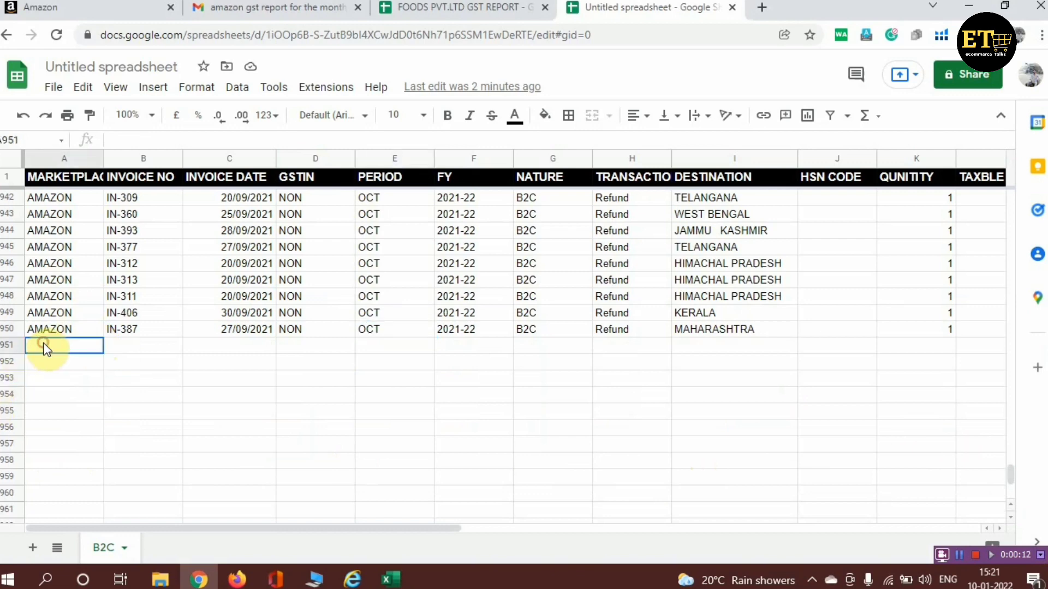
text(FLIPKART)
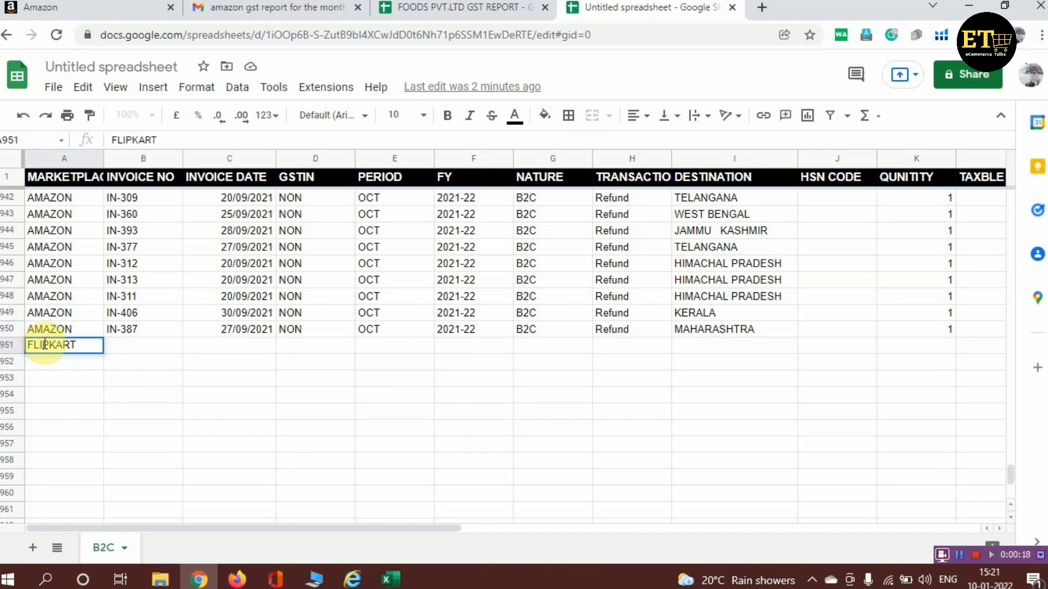
click(6, 348)
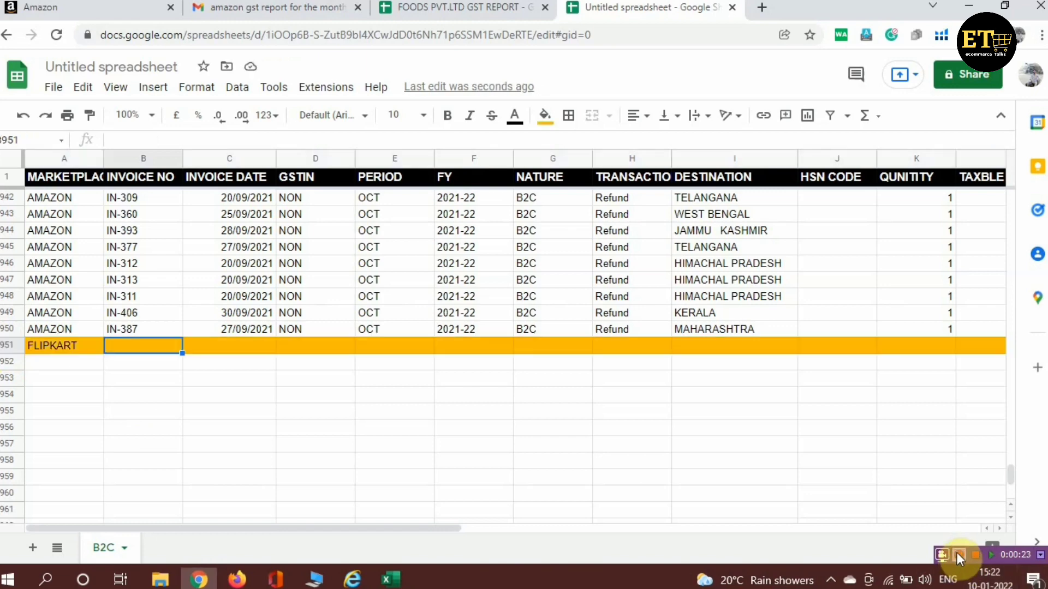
click(957, 553)
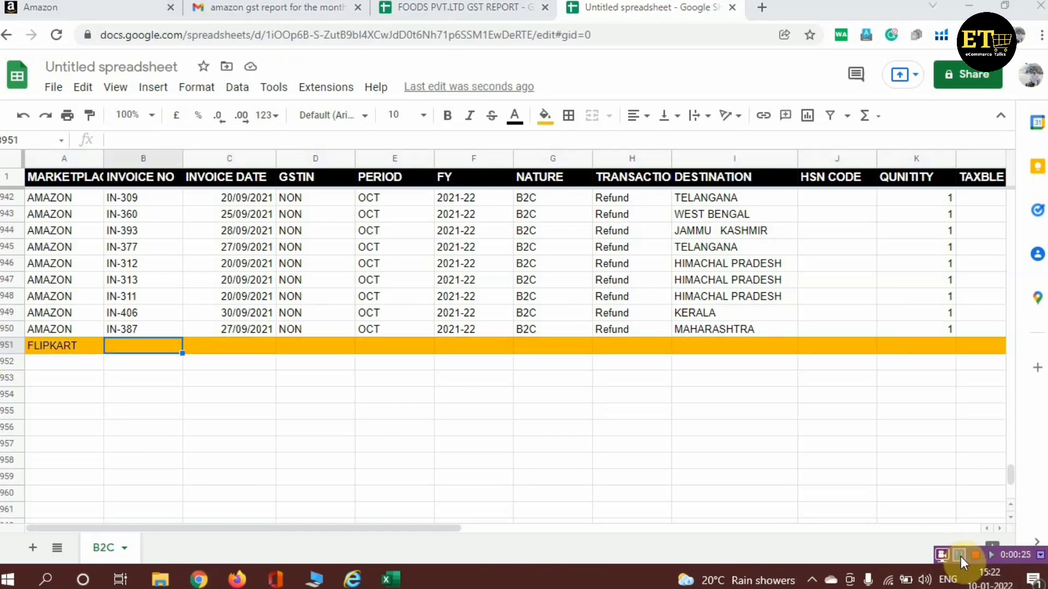
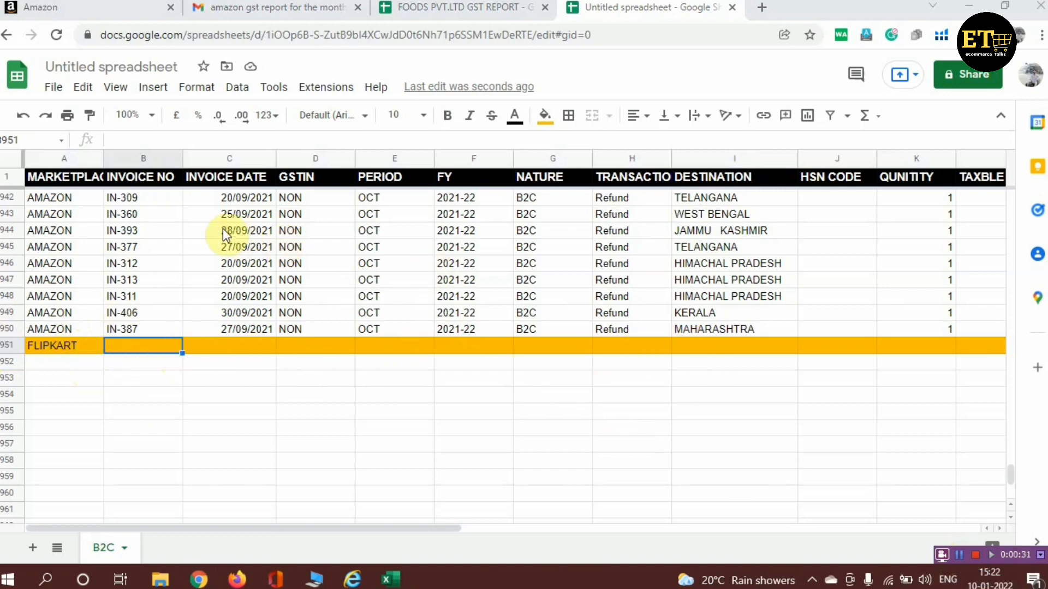
Step: Switch to the sales report workbook in Excel and copy all Buyer Invoice ID values from AR2 down to the last order row
click(391, 580)
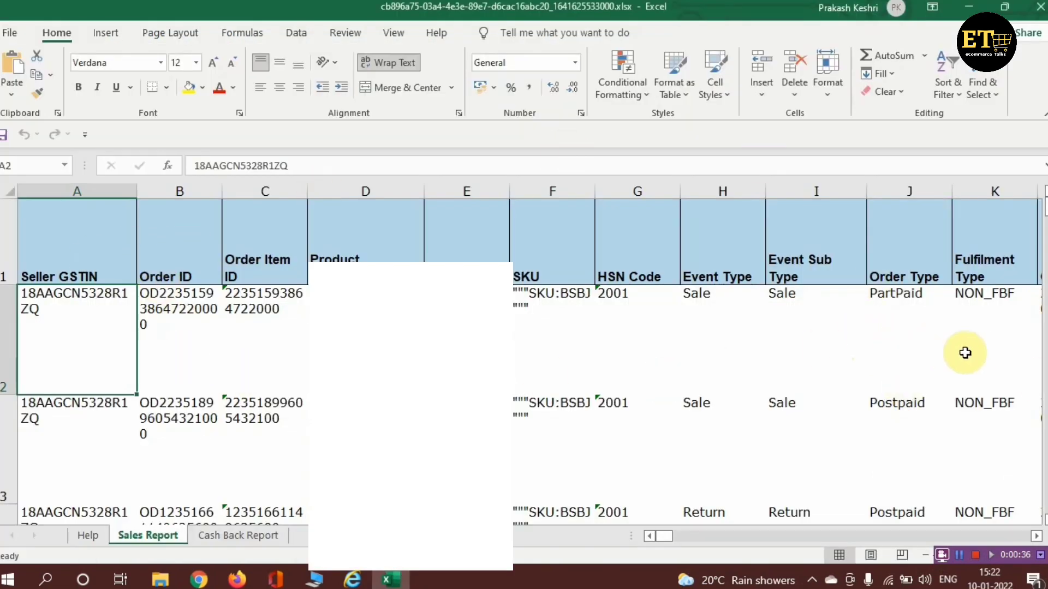
drag(662, 536, 724, 542)
click(339, 304)
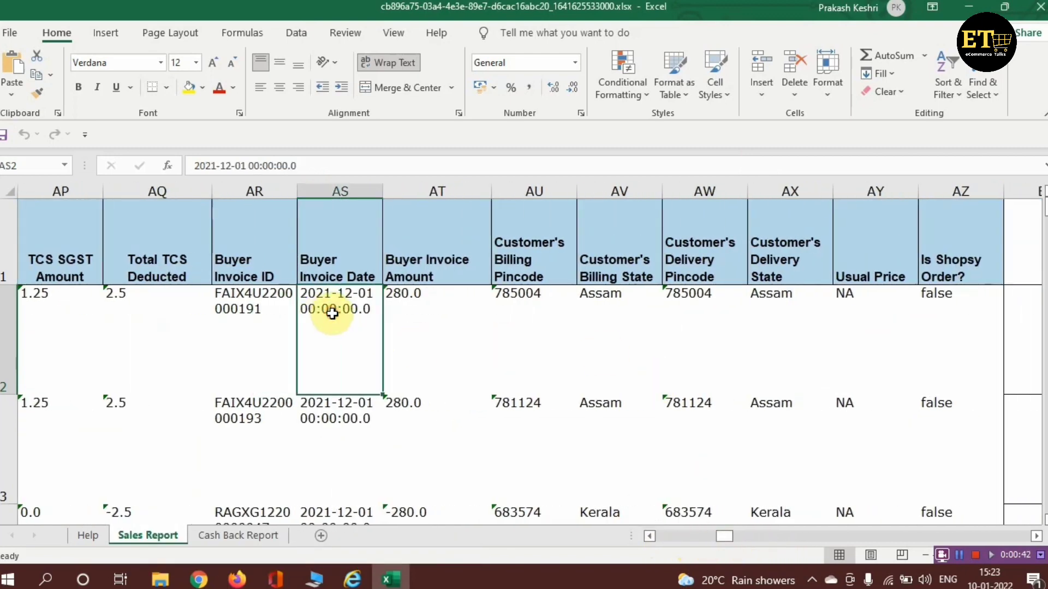
click(279, 303)
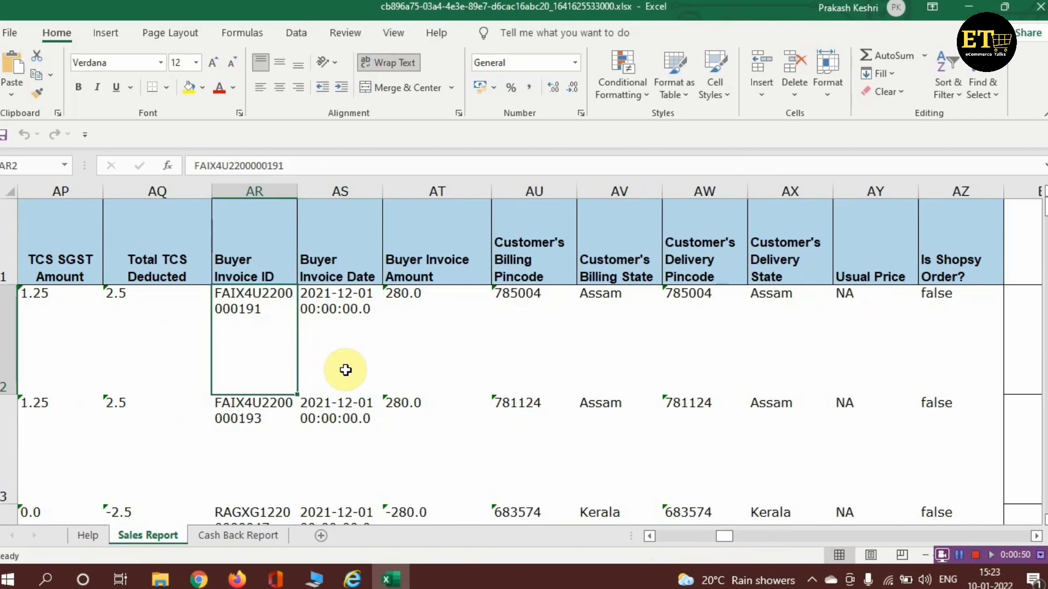
key(ctrl+shift+Down)
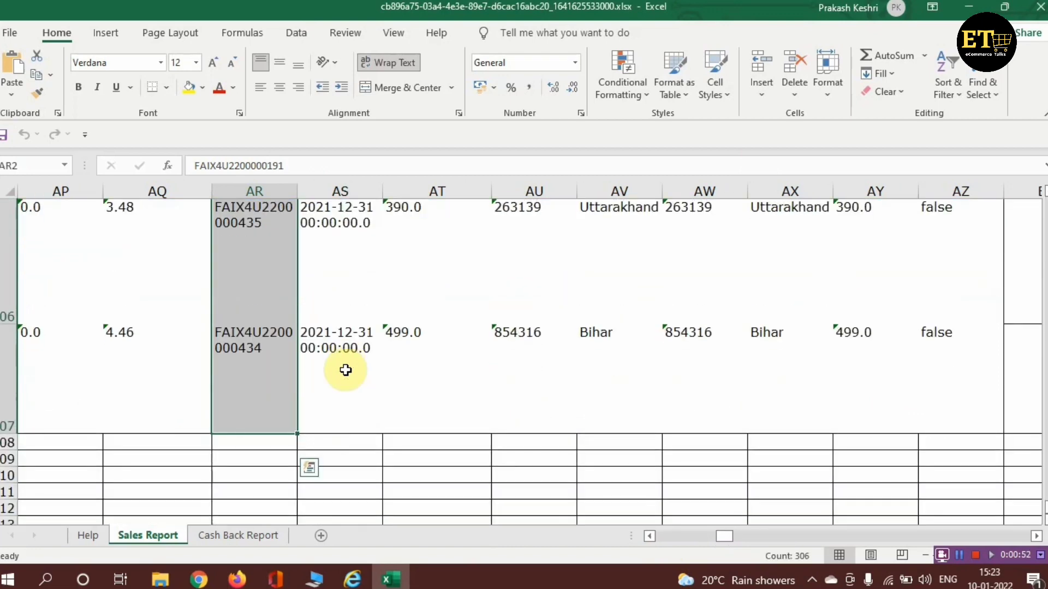
key(ctrl+c)
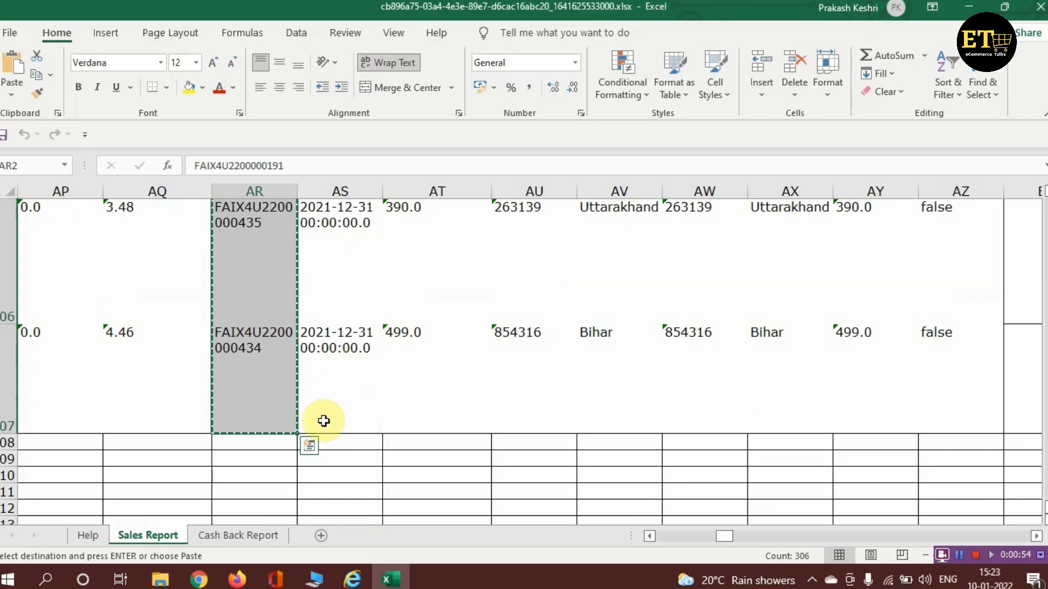
Step: Switch back to the Google Sheets report, paste the Flipkart invoice numbers starting at B951, and widen the INVOICE NO column to fit them
mouse_move(199, 579)
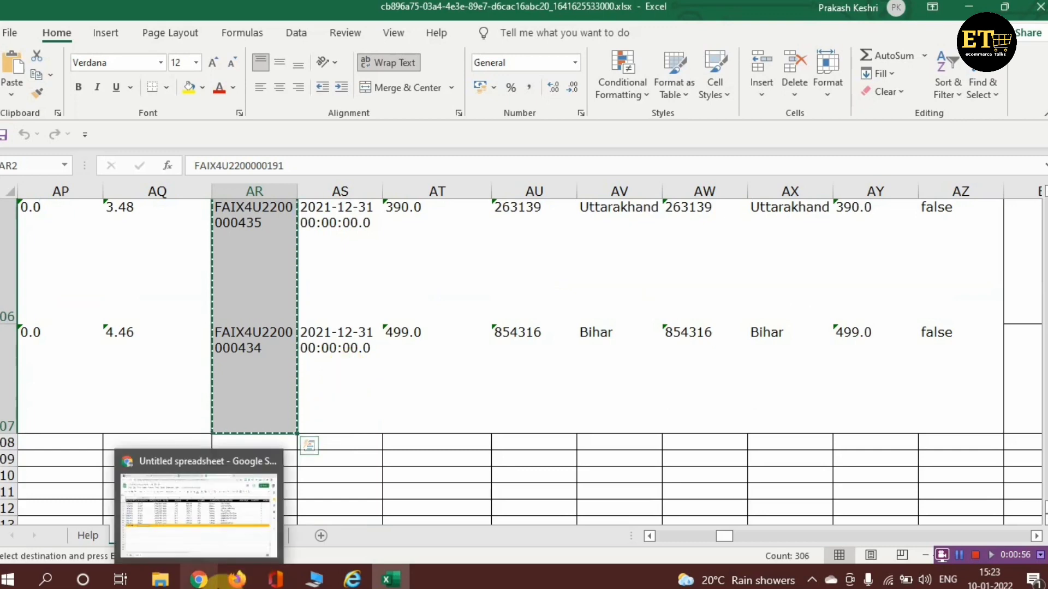
click(185, 522)
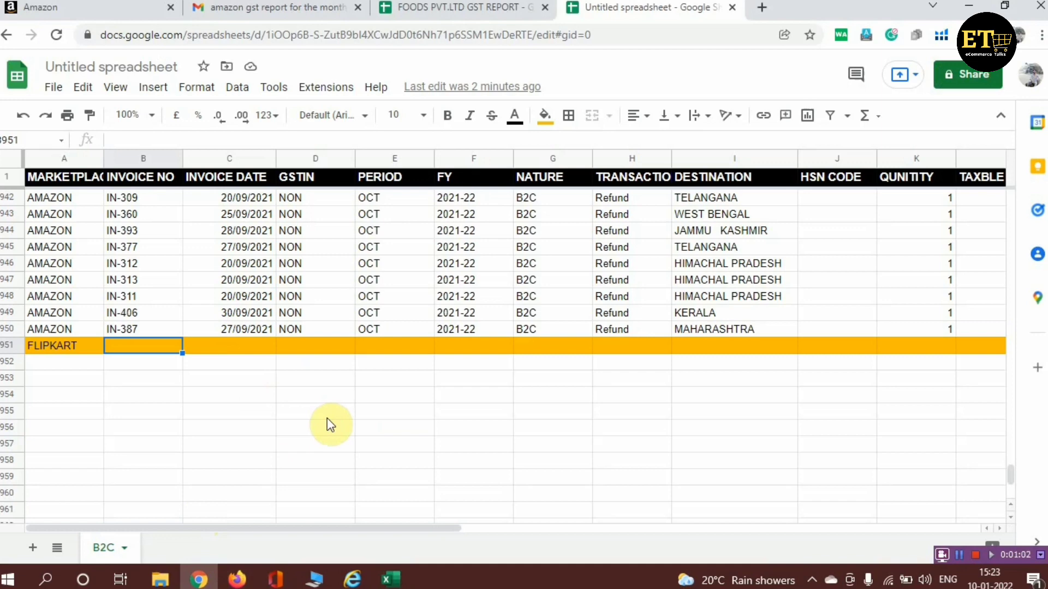
key(ctrl+v)
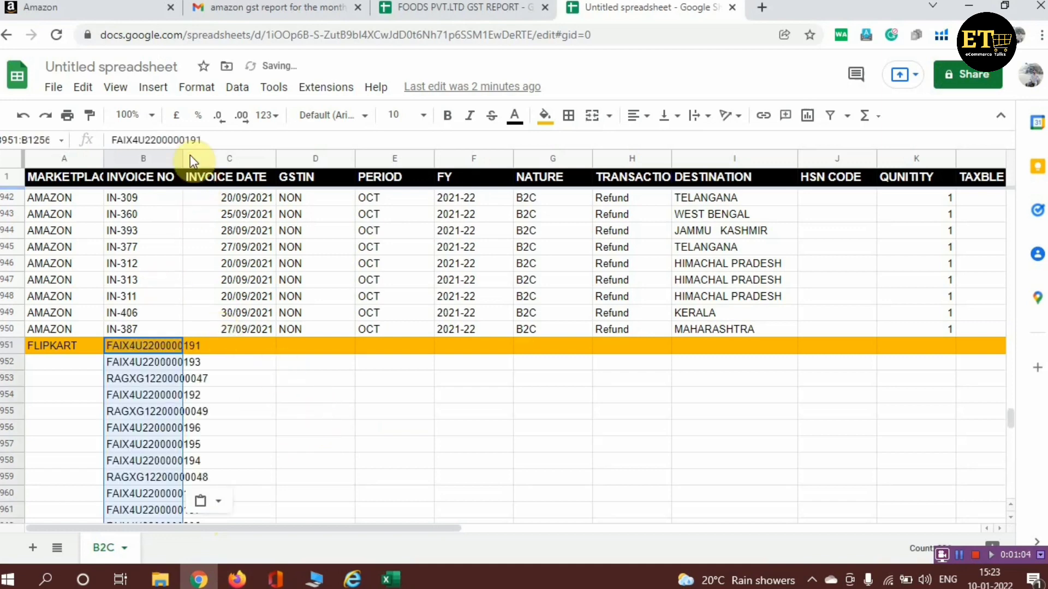
drag(183, 158, 225, 166)
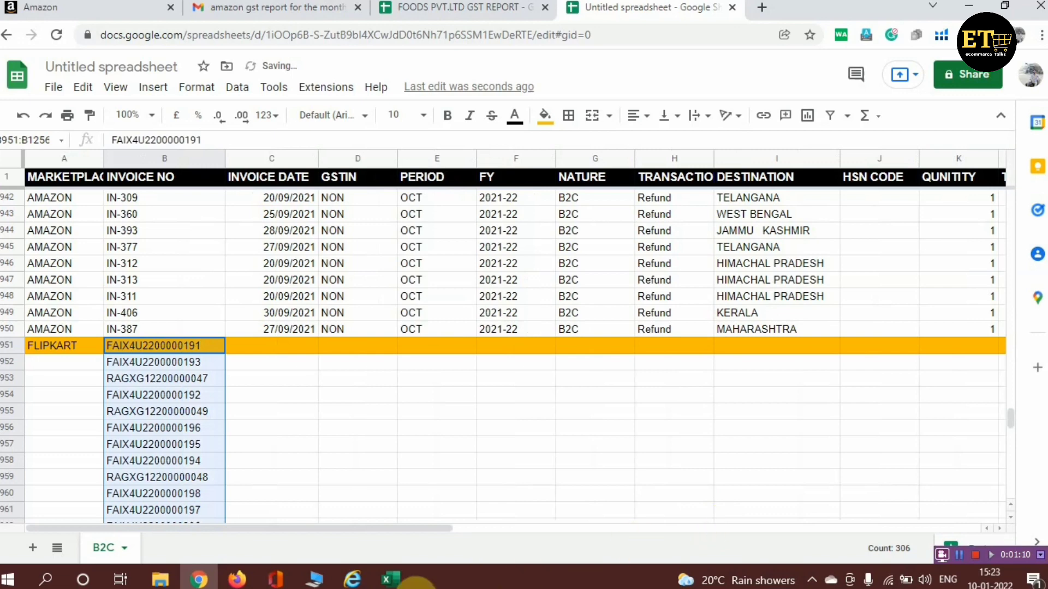
Step: Switch to the sales report workbook in Excel and copy all Buyer Invoice Date values from AS2 down to the last order row
mouse_move(401, 580)
click(409, 499)
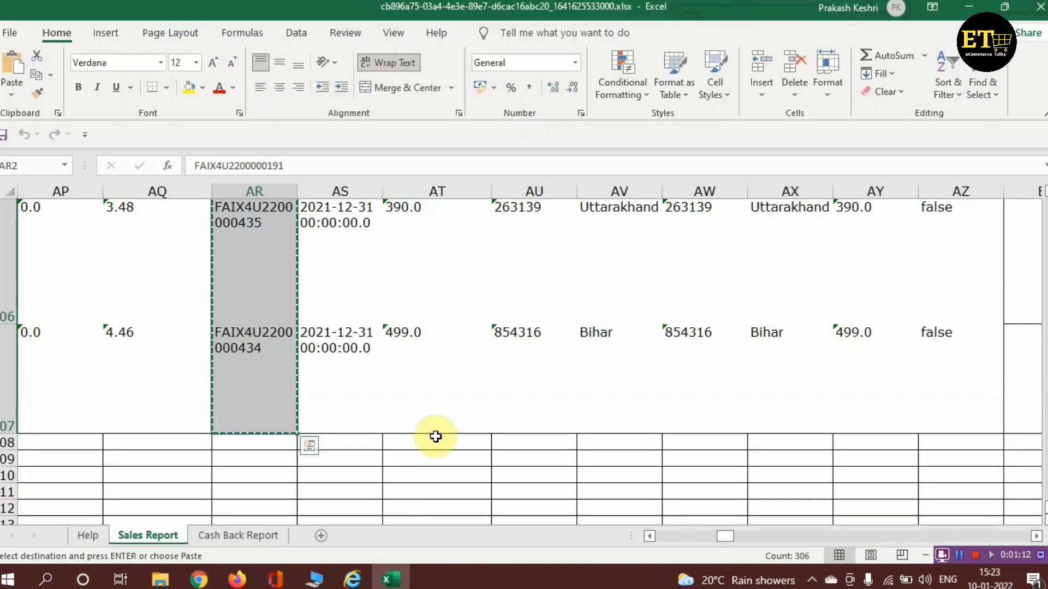
key(Up)
key(Right)
key(Down)
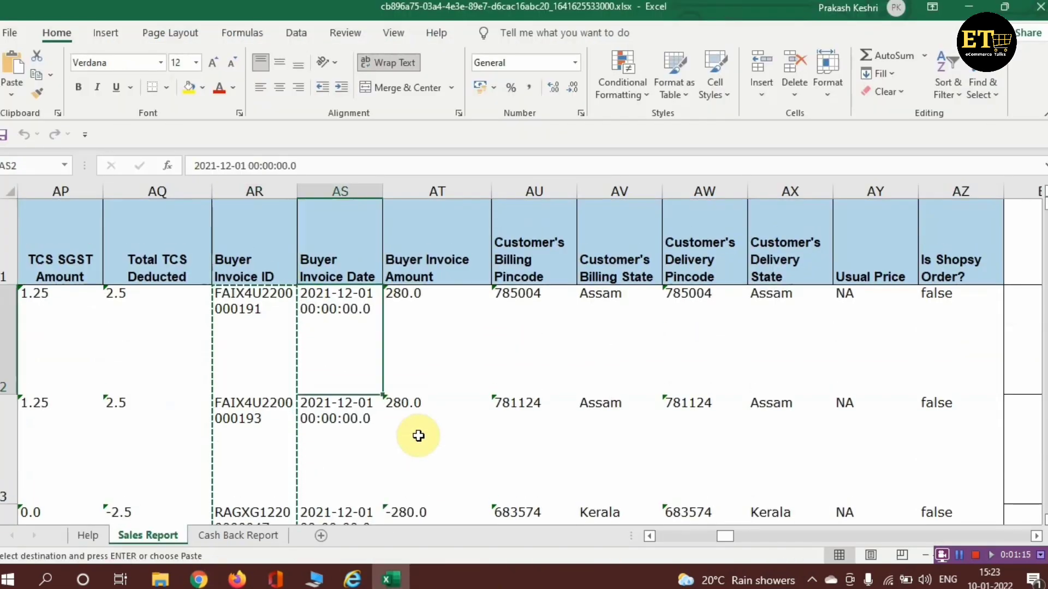
key(ctrl+shift+Down)
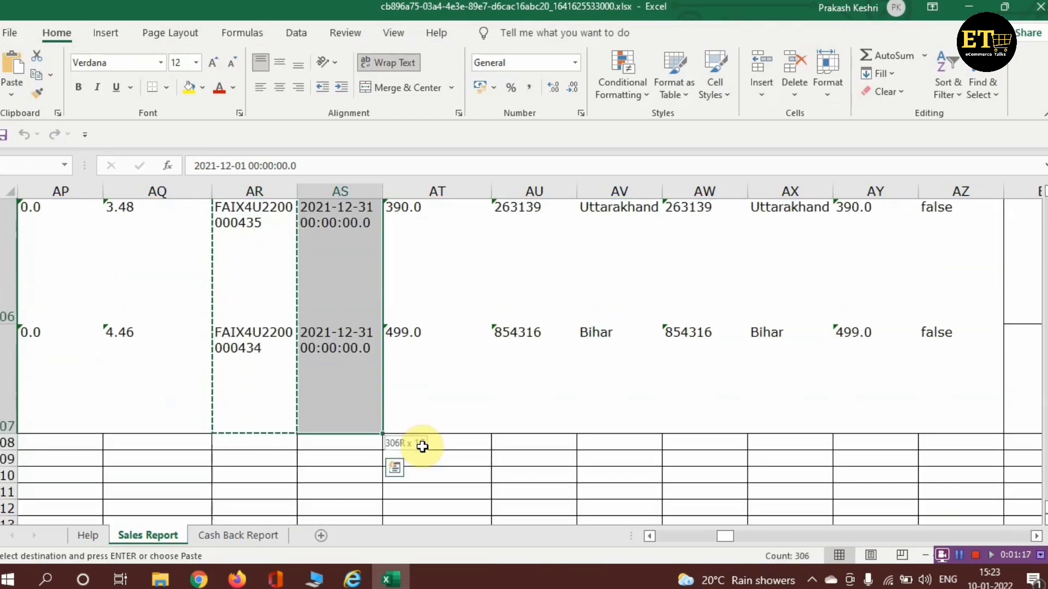
key(ctrl+c)
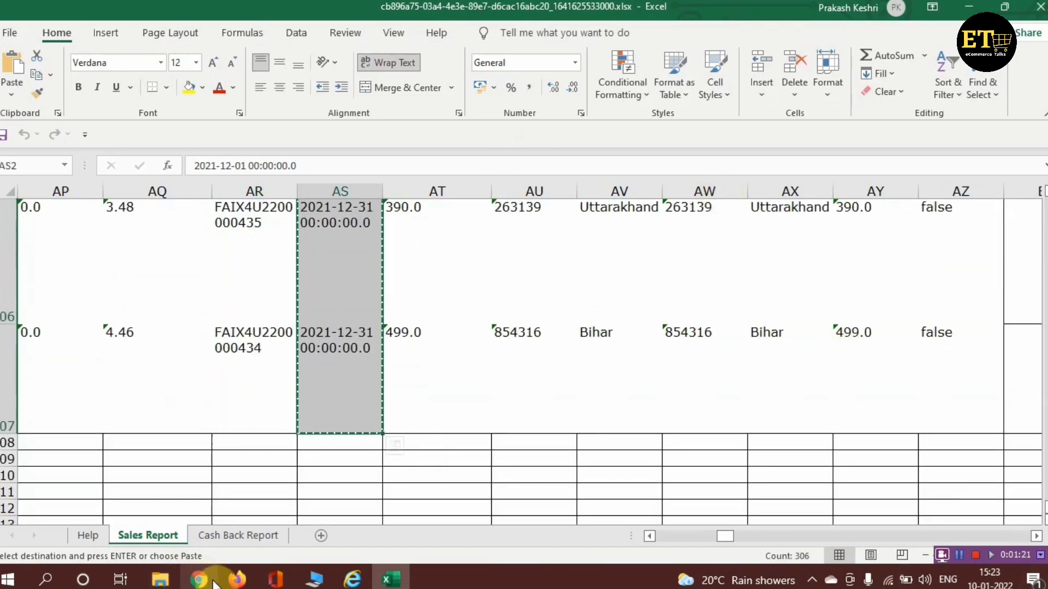
Step: Switch back to the Google Sheets report, paste the Flipkart invoice dates starting at C951, and format them as Date
mouse_move(200, 578)
click(201, 521)
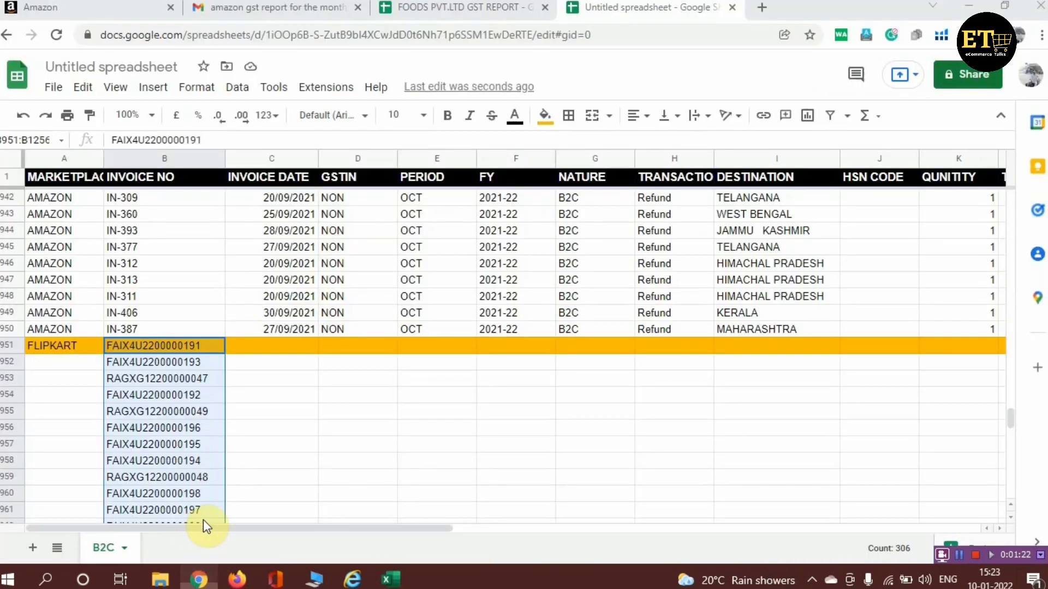
click(271, 348)
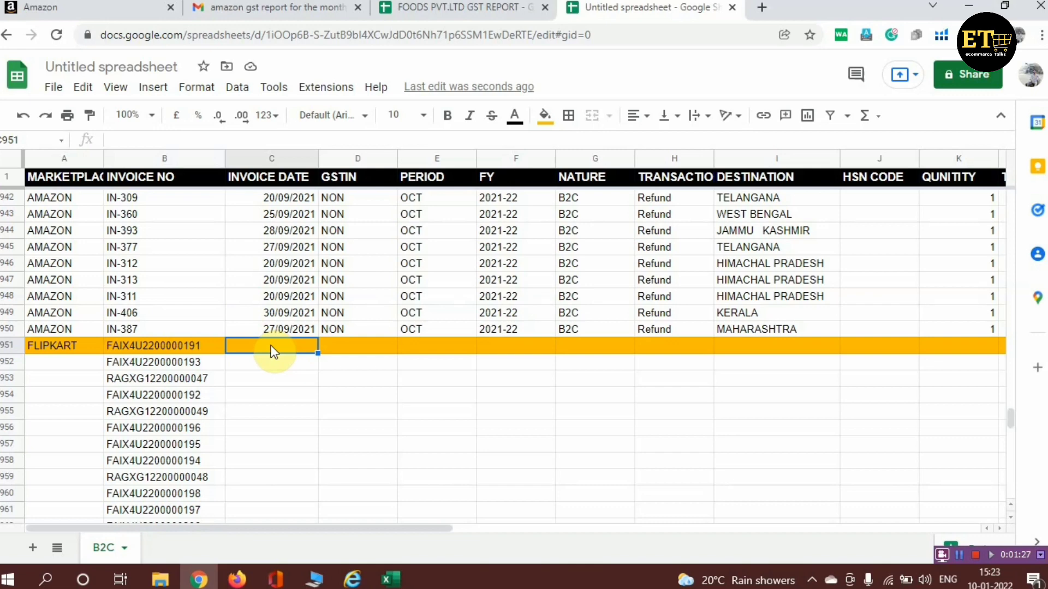
key(ctrl+v)
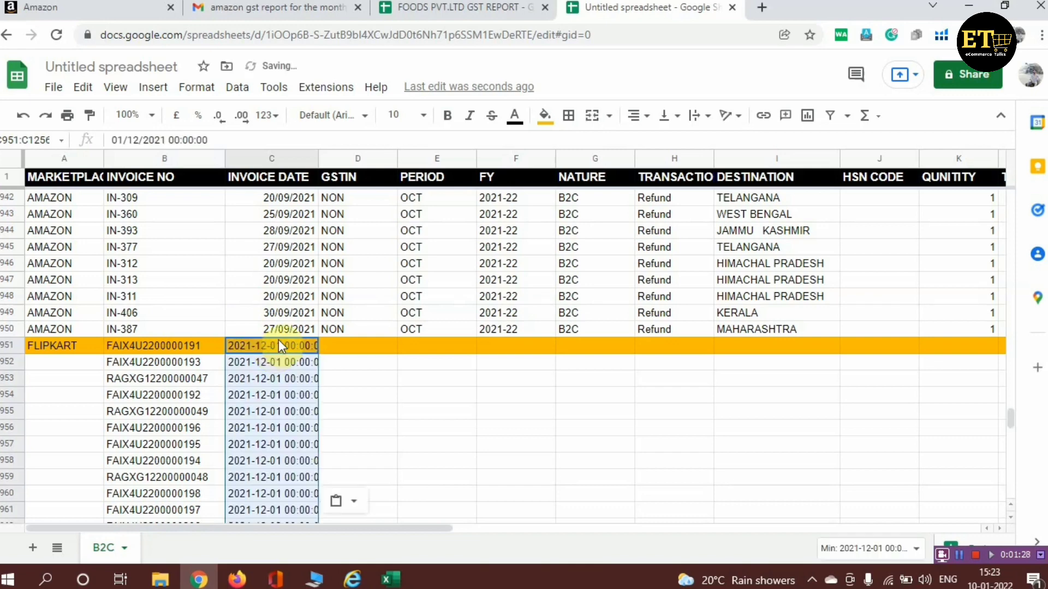
click(198, 87)
mouse_move(228, 158)
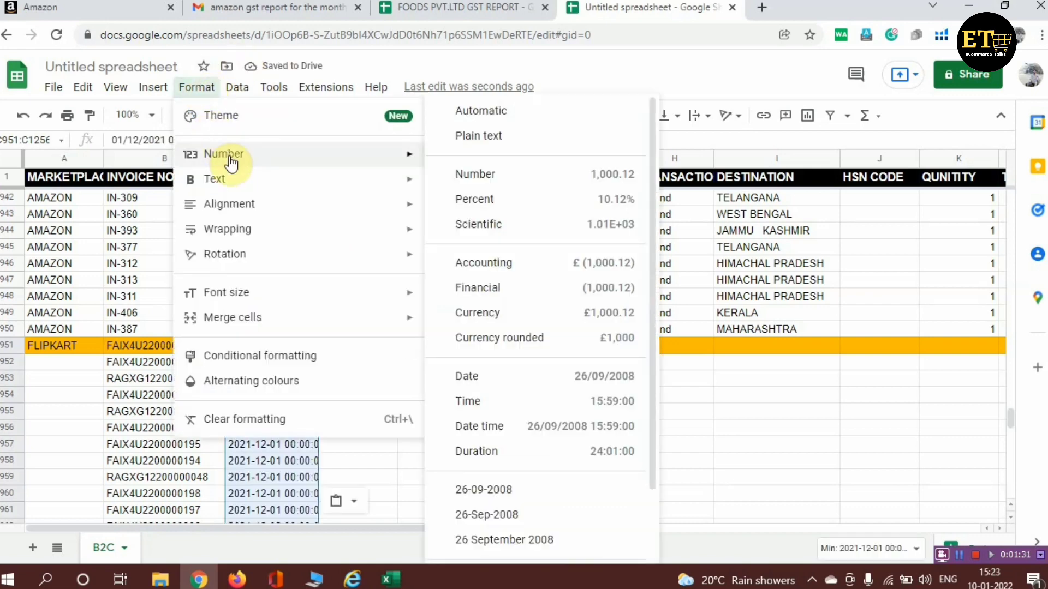
click(494, 382)
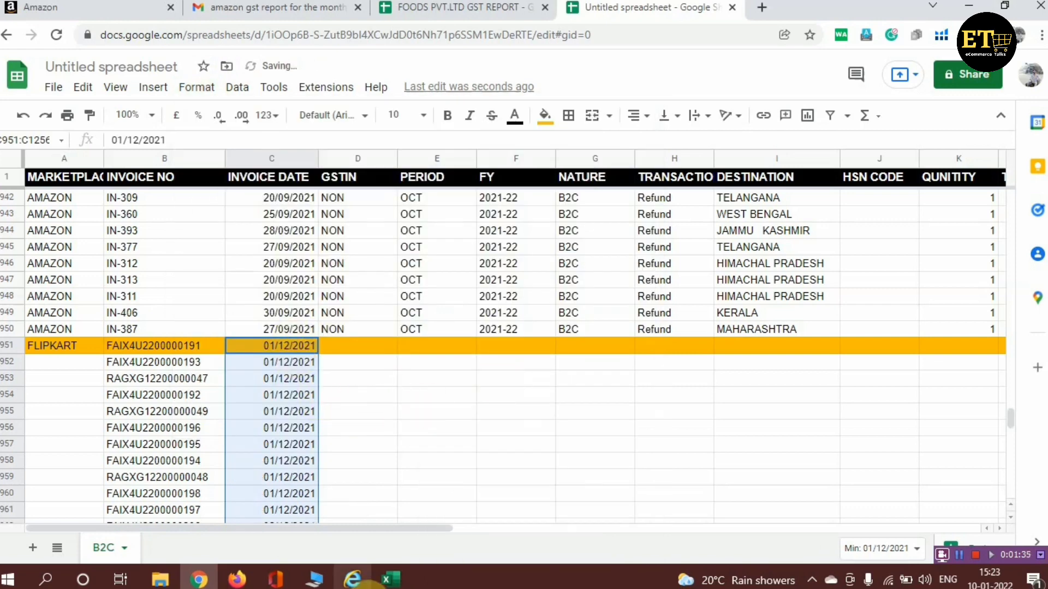
Step: In row 951, enter NON for GSTIN, DEC for period, 2021-22 for FY and B2C for nature
click(343, 330)
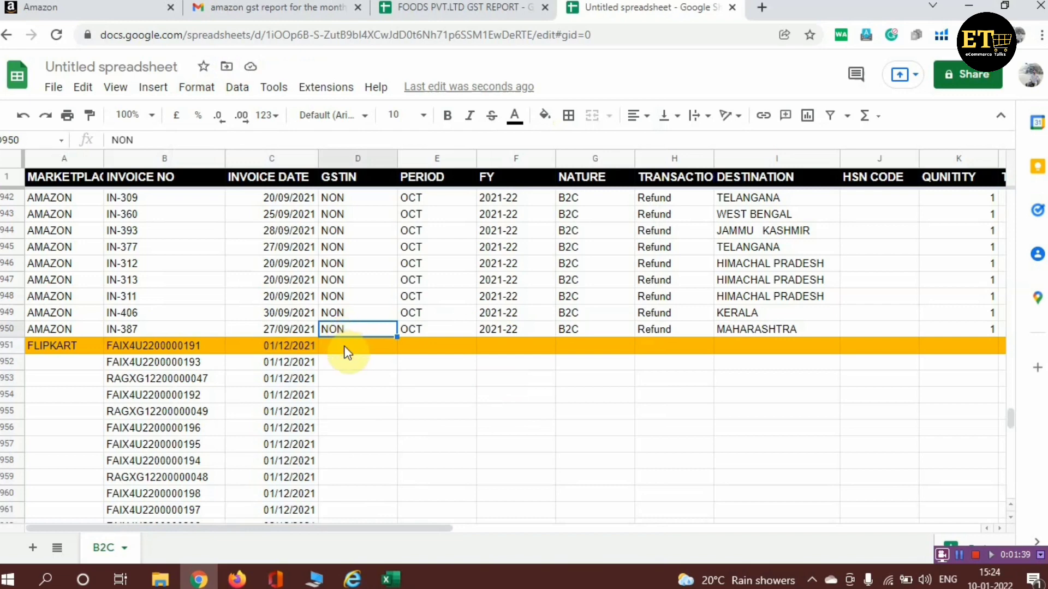
click(343, 347)
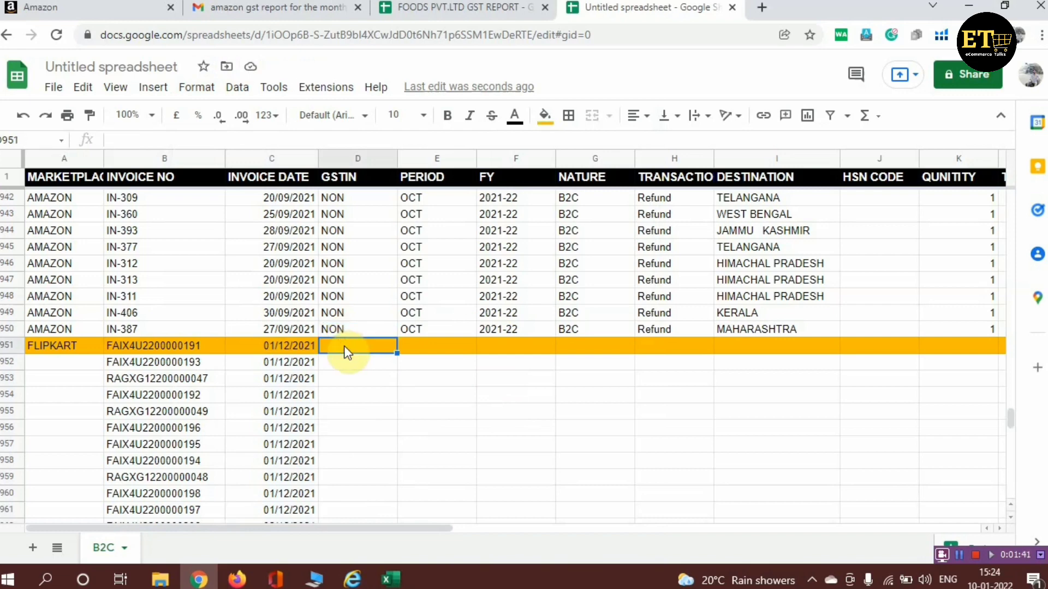
text(NON)
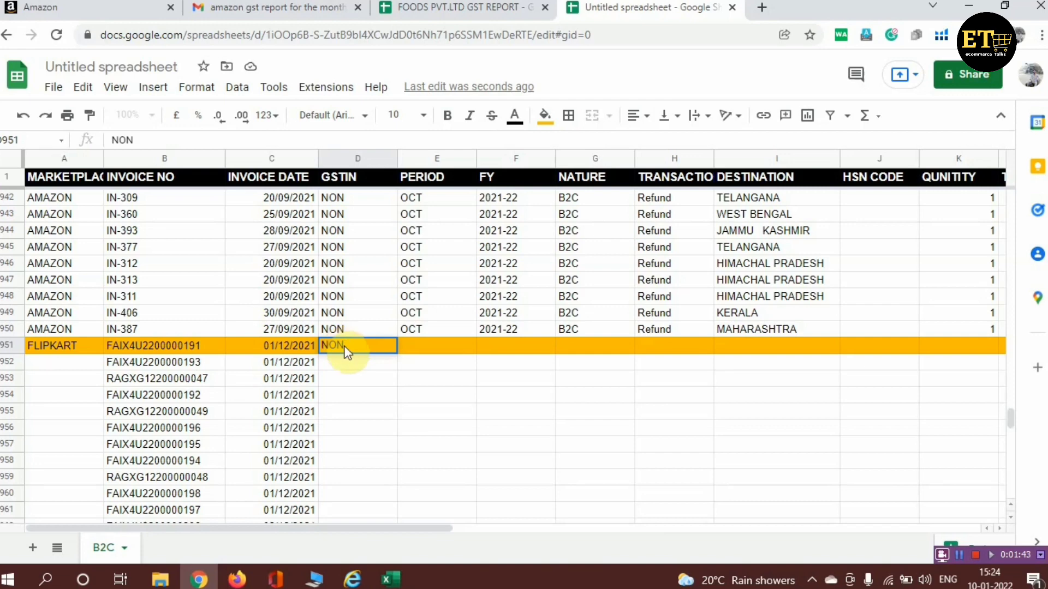
key(Tab)
text(DEC)
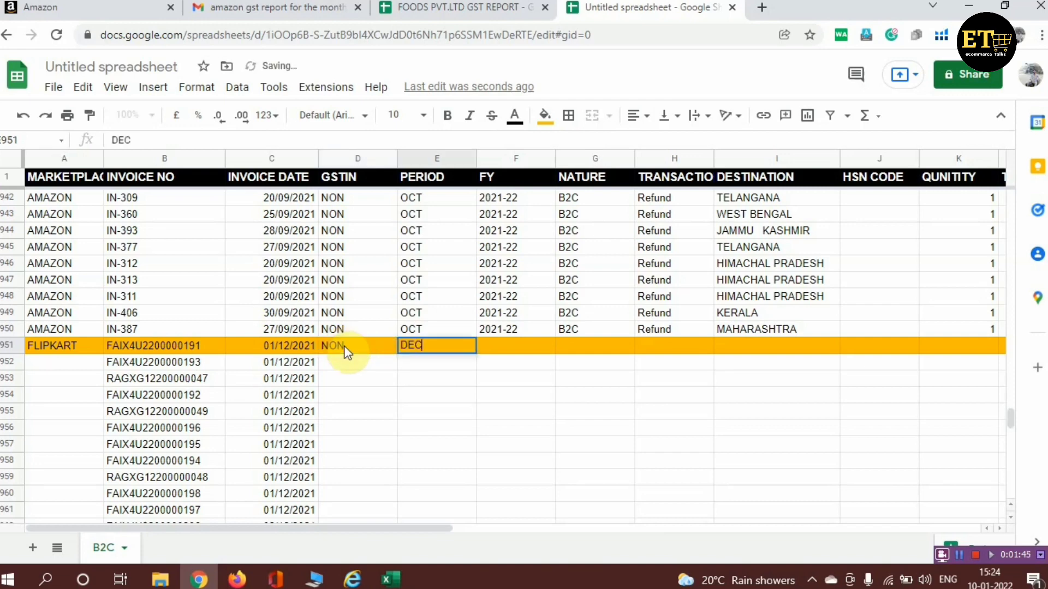
key(Tab)
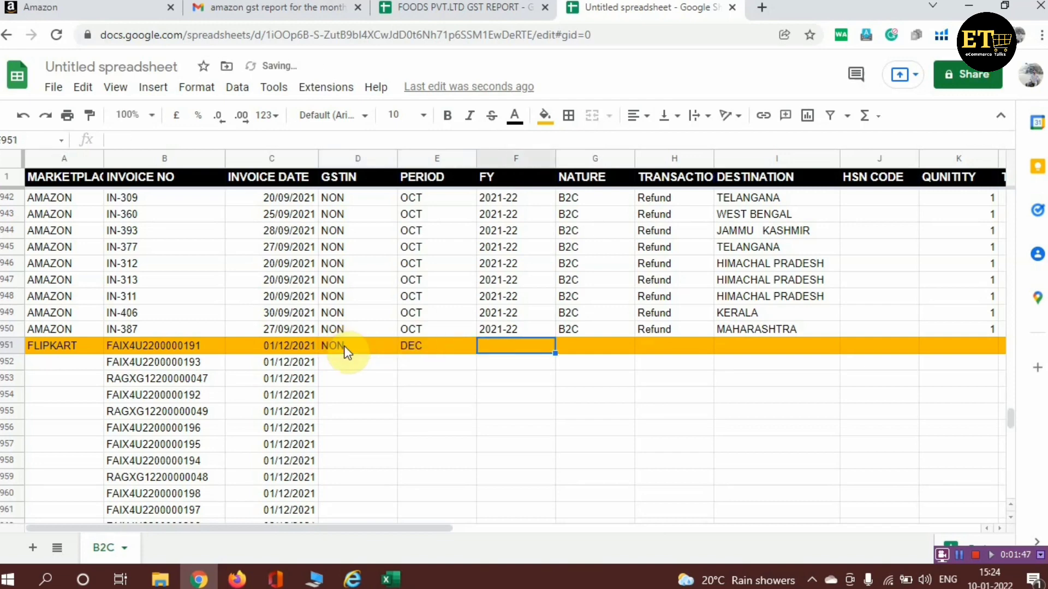
text(20)
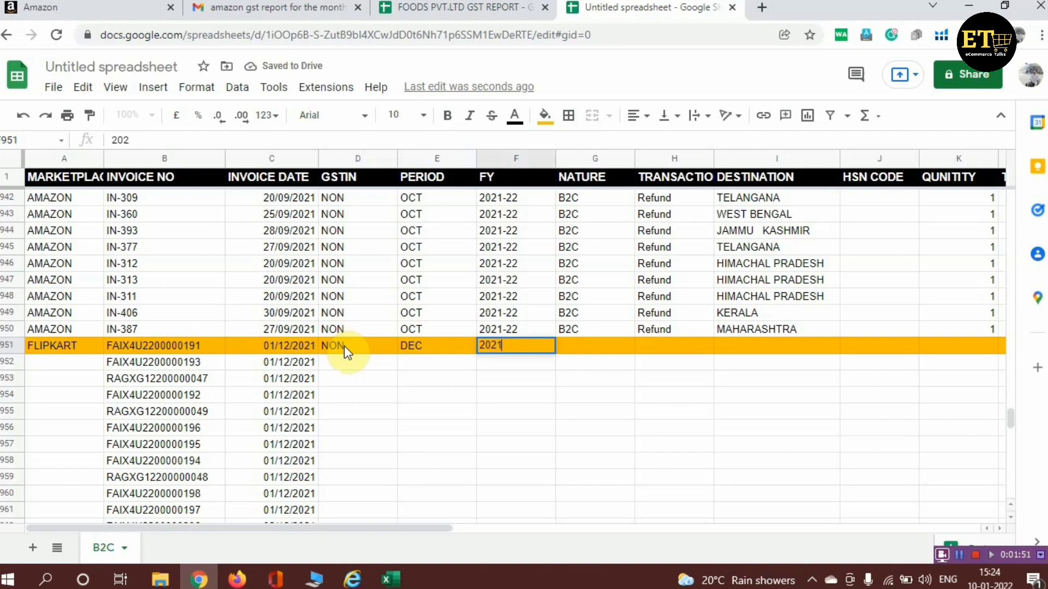
text(21)
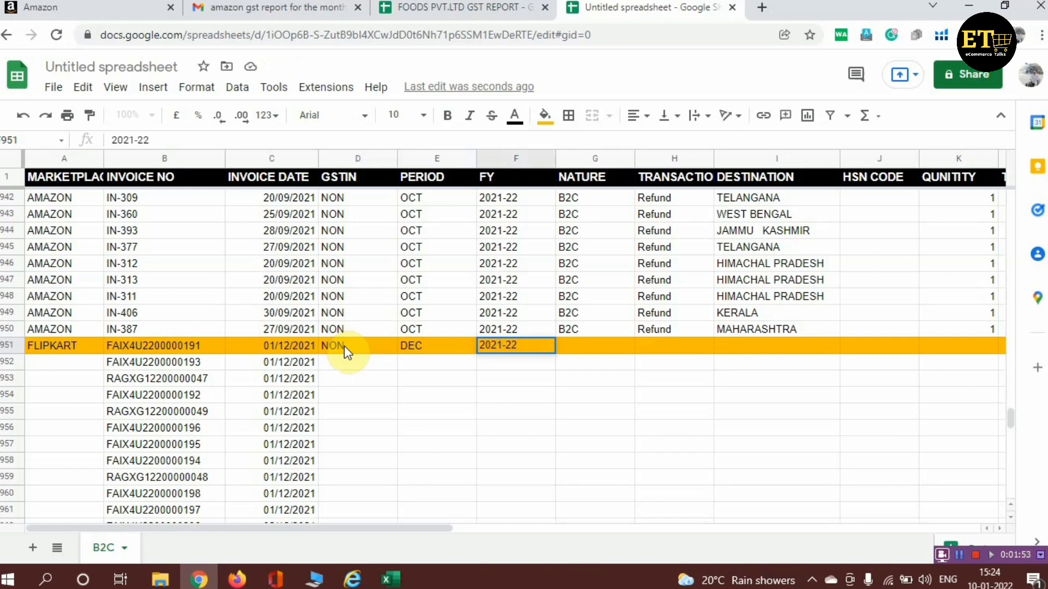
key(Tab)
text(B)
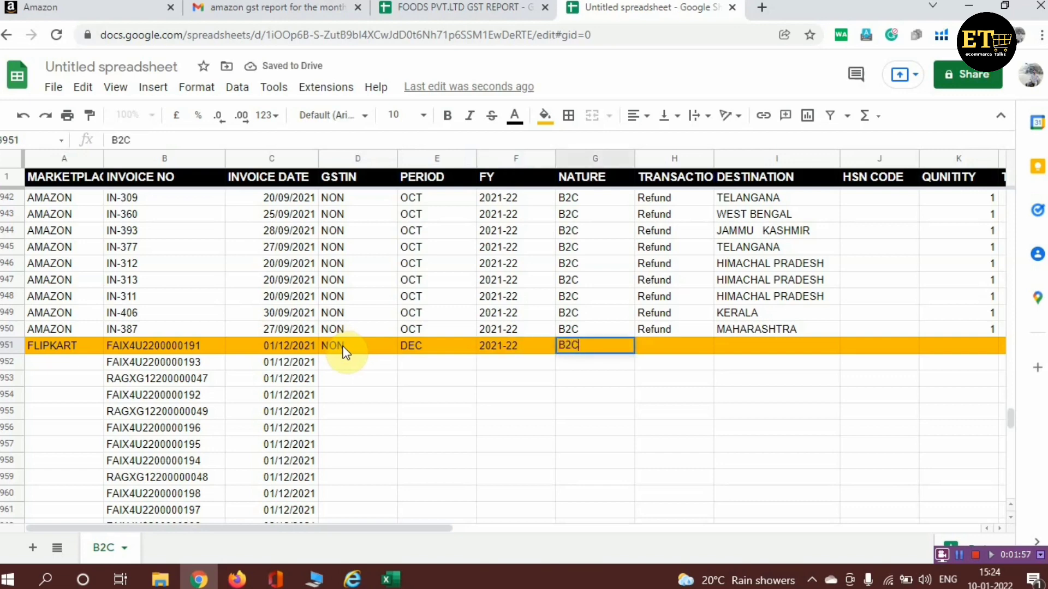
Step: Copy D951:G951 into every Flipkart row down to row 1256, and add 1000 more rows at the bottom of the sheet
click(338, 348)
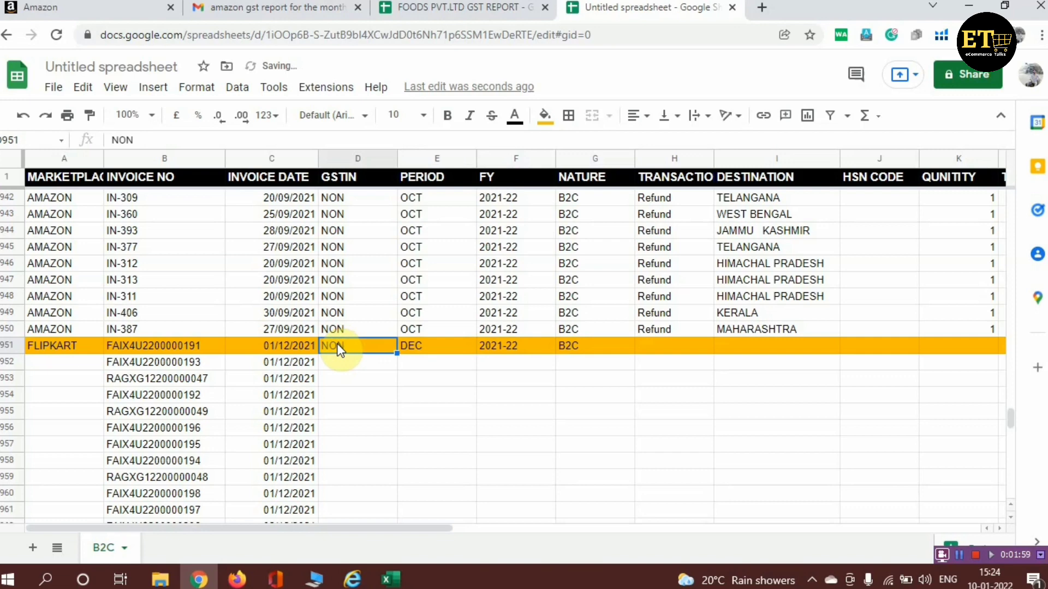
key(shift+Right)
key(shift+Right)
key(shift+Right)
key(shift+Right)
key(shift+Right)
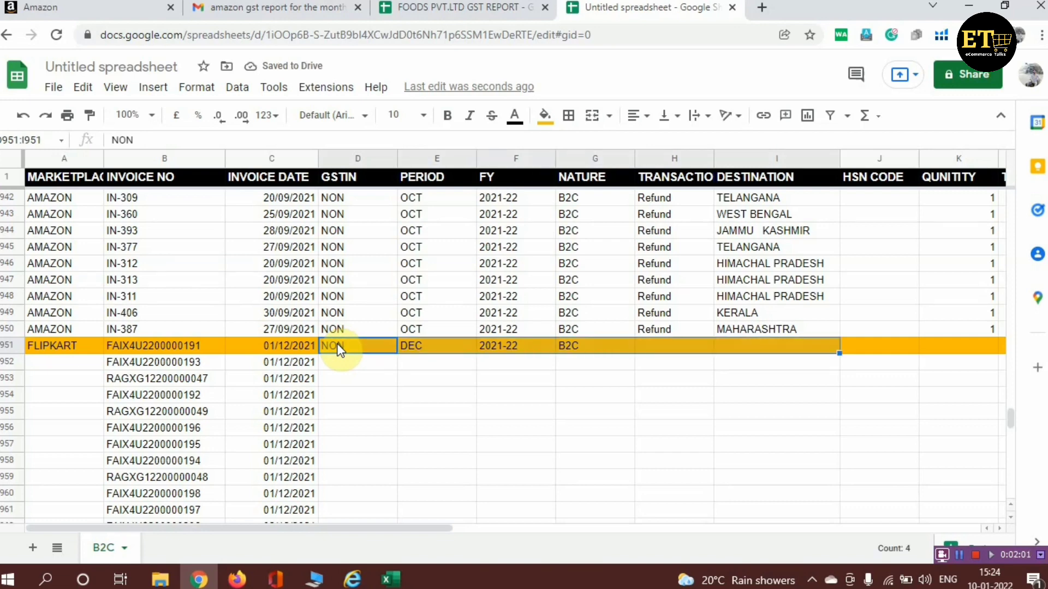
key(shift+Left)
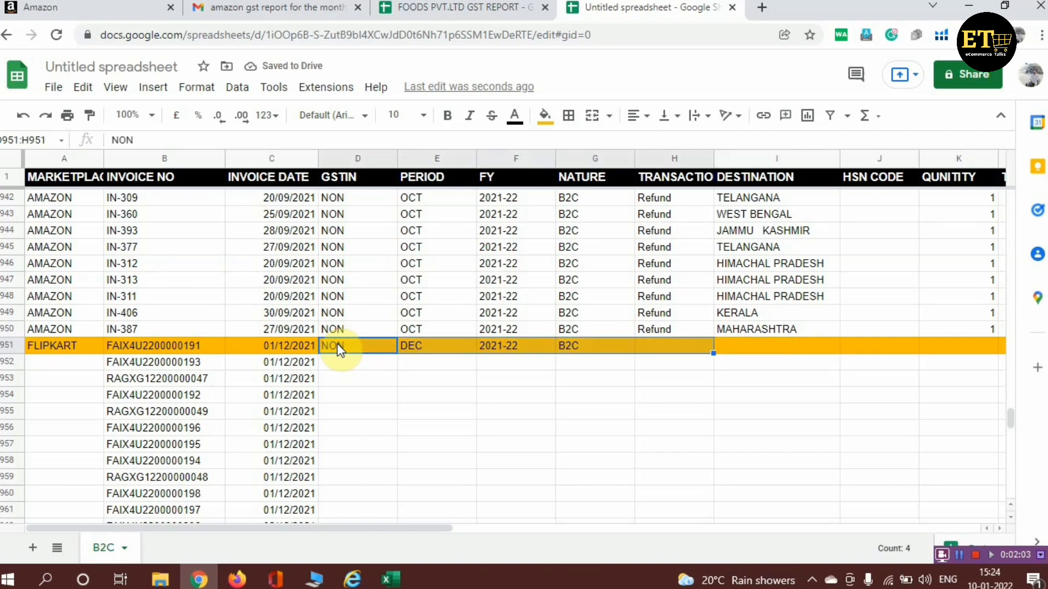
key(shift+Left)
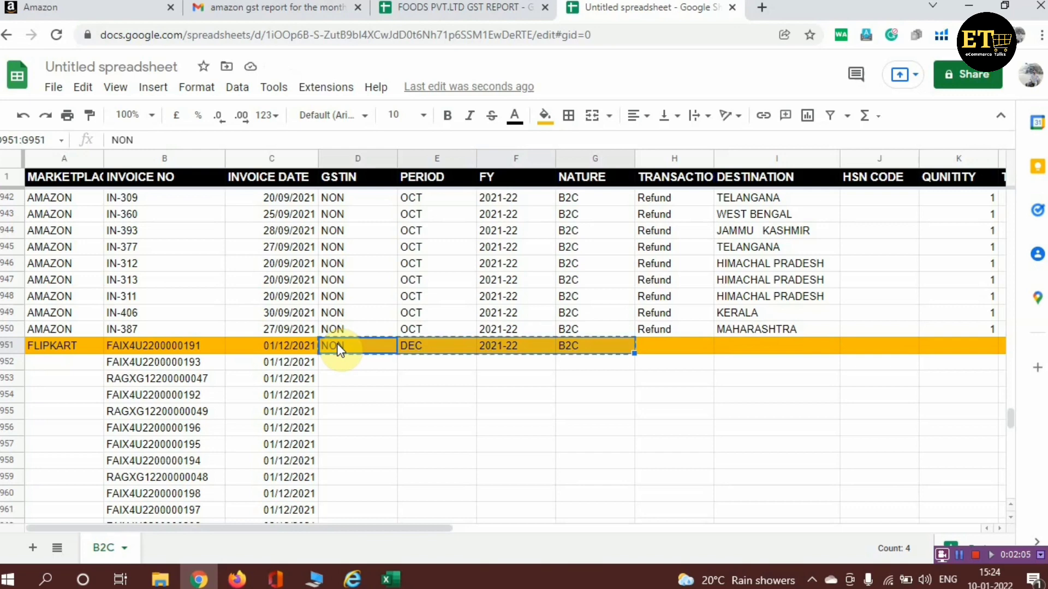
key(shift+Down)
key(shift+Down)
key(shift+Down)
key(shift+Down)
key(shift+Down)
key(shift+Down)
key(shift+Down)
key(shift+Down)
key(shift+Down)
key(shift+Down)
key(shift+Down)
key(shift+Down)
key(shift+Down)
key(shift+Down)
key(shift+Down)
key(shift+Down)
key(shift+Down)
key(shift+Down)
key(shift+Down)
key(shift+Down)
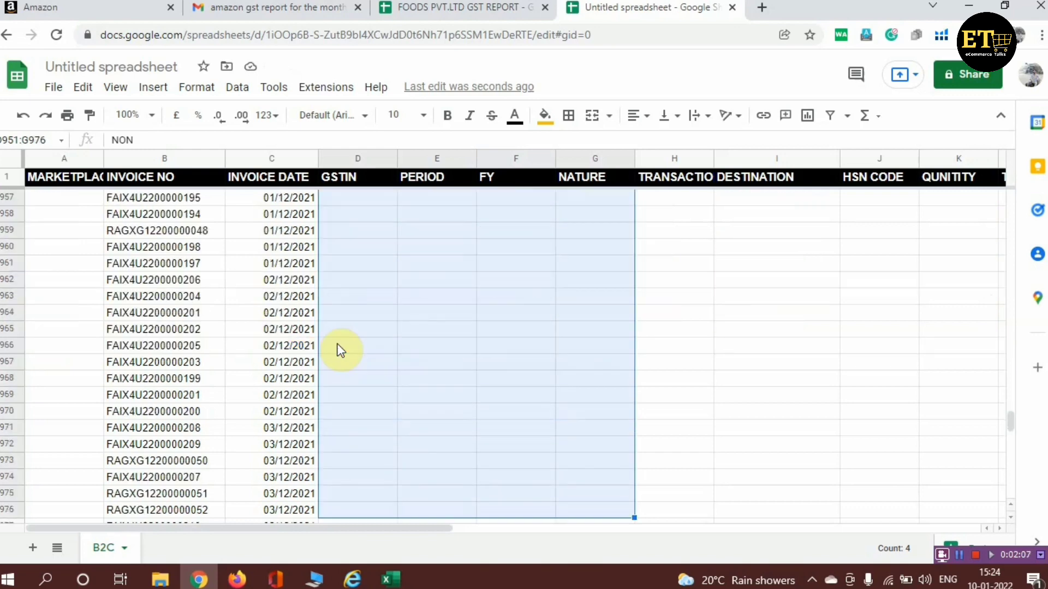
key(shift+Down)
key(shift+Down)
key(shift+Down)
key(shift+Down)
key(shift+Down)
key(shift+Down)
key(shift+Down)
key(shift+Down)
key(shift+Down)
key(shift+Down)
key(shift+Down)
key(shift+Down)
key(shift+Down)
key(shift+Down)
key(shift+Down)
key(shift+Down)
key(shift+Down)
key(shift+Down)
key(shift+Down)
key(shift+Down)
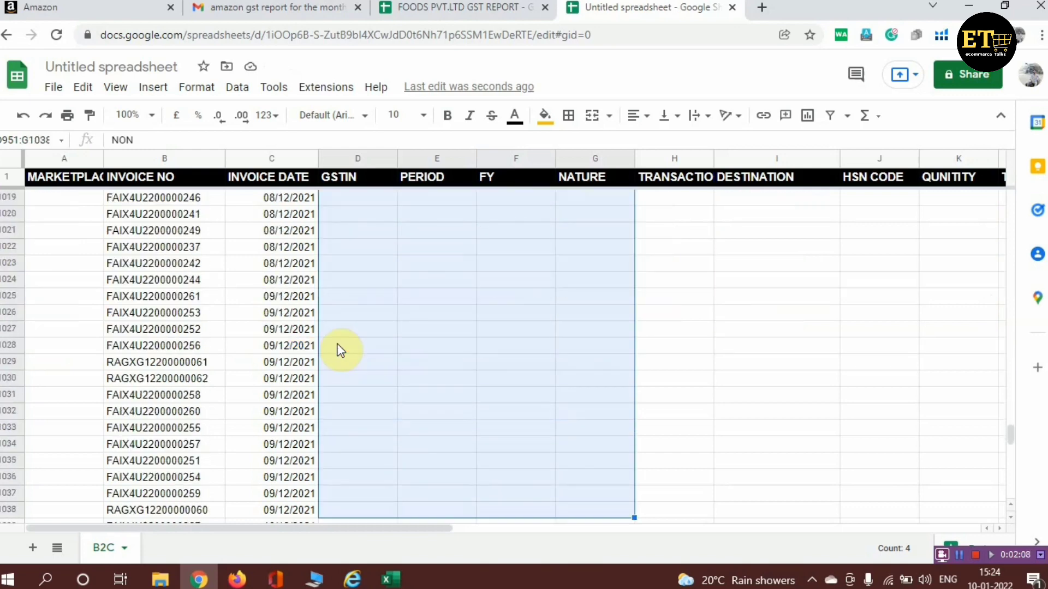
key(shift+Down)
key(shift+Down)
key(shift+Down)
key(shift+Down)
key(shift+Down)
key(shift+Down)
key(shift+Down)
key(shift+Down)
key(shift+Down)
key(shift+Down)
key(shift+Down)
key(shift+Down)
key(shift+Down)
key(shift+Down)
key(shift+Down)
key(shift+Down)
key(shift+Down)
key(shift+Down)
key(shift+Down)
key(shift+Down)
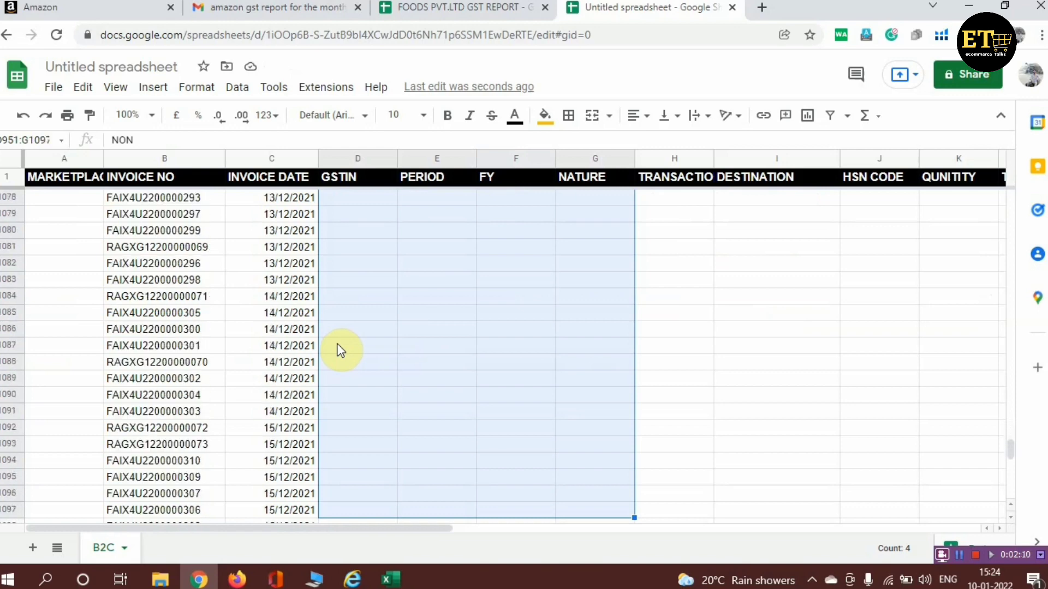
key(shift+Down)
key(shift+Down)
key(shift+Down)
key(shift+Down)
key(shift+Down)
key(shift+Down)
key(shift+Down)
key(shift+Down)
key(shift+Down)
key(shift+Down)
key(shift+Down)
key(shift+Down)
key(shift+Down)
key(shift+Down)
key(shift+Down)
key(shift+Down)
key(shift+Down)
key(shift+Down)
key(shift+Down)
key(shift+Down)
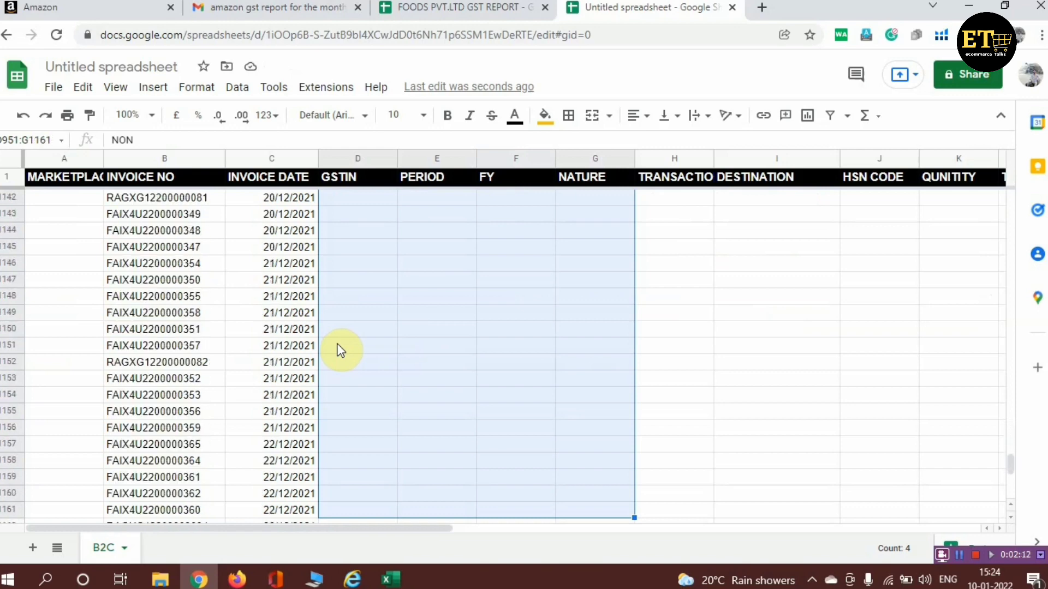
key(shift+Down)
key(shift+Down)
key(shift+Down)
key(shift+Down)
key(shift+Down)
key(shift+Down)
key(shift+Down)
key(shift+Down)
key(shift+Down)
key(shift+Down)
key(shift+Down)
key(shift+Down)
key(shift+Down)
key(shift+Down)
key(shift+Down)
key(shift+Down)
key(shift+Down)
key(shift+Down)
key(shift+Down)
key(shift+Down)
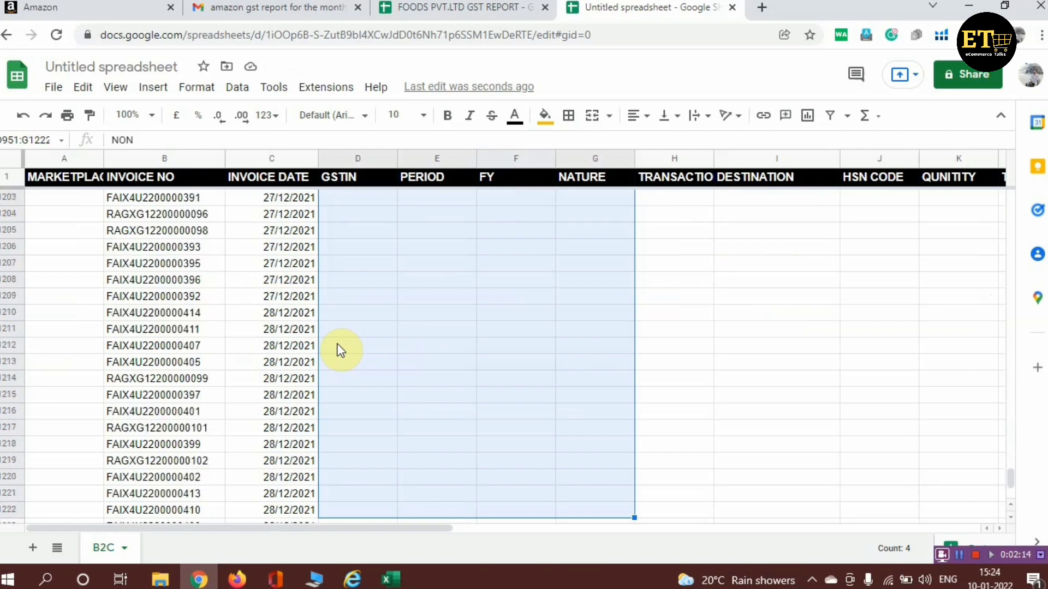
key(shift+Down)
key(shift+Down)
key(shift+Down)
key(shift+Down)
key(shift+Down)
key(shift+Down)
key(shift+Down)
key(shift+Down)
key(shift+Down)
key(shift+Down)
key(shift+Down)
key(shift+Down)
key(shift+Down)
key(shift+Down)
key(shift+Down)
key(shift+Down)
key(shift+Down)
key(shift+Down)
key(shift+Down)
key(shift+Down)
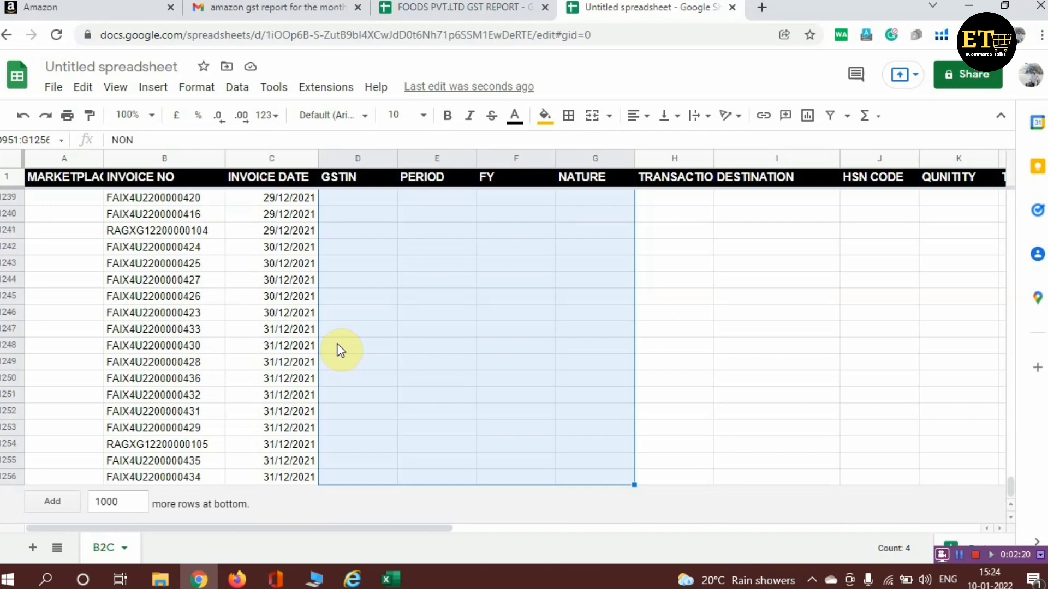
key(ctrl+v)
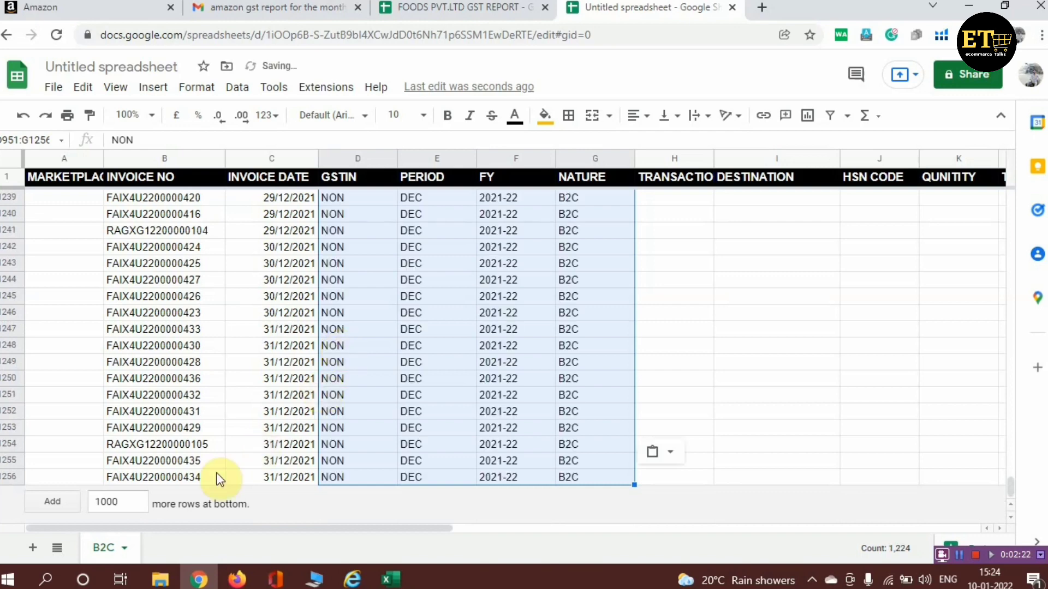
click(50, 503)
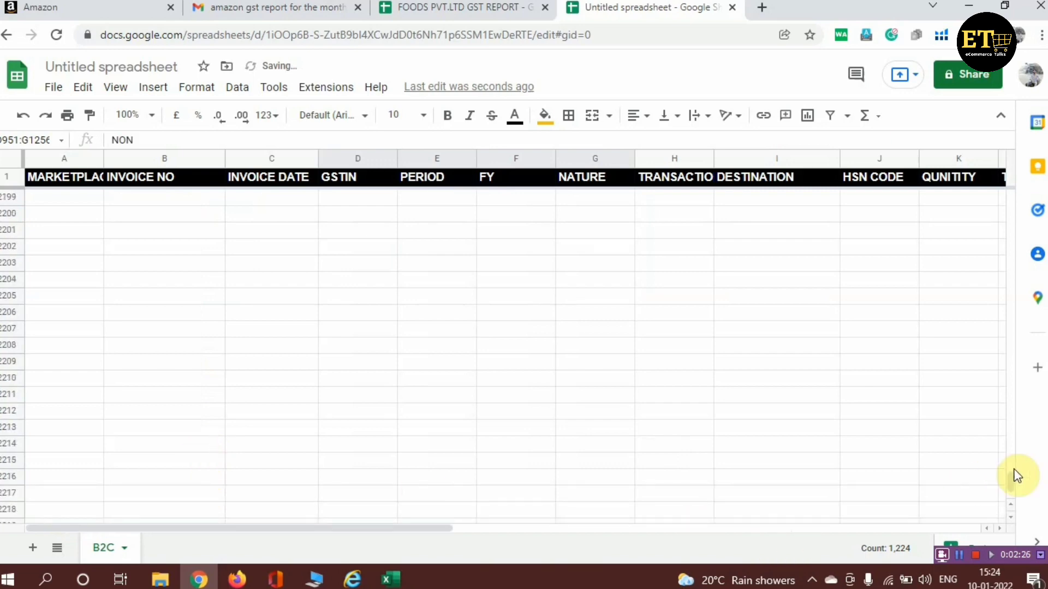
Step: Return to the first Flipkart row in the report and select its empty Transaction cell, H951
drag(1012, 479, 1003, 314)
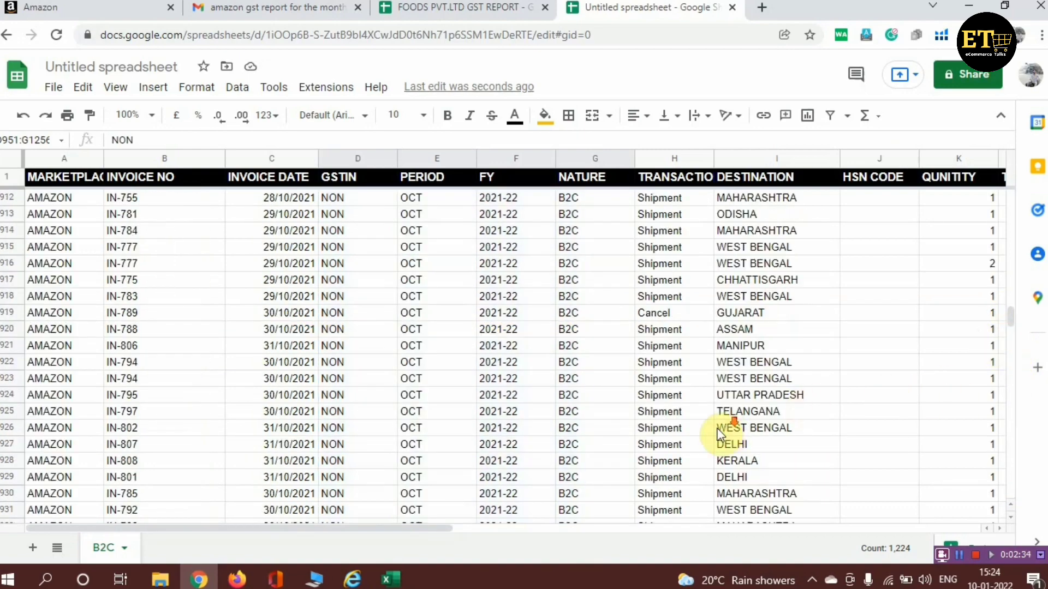
scroll(693, 338, down, 4)
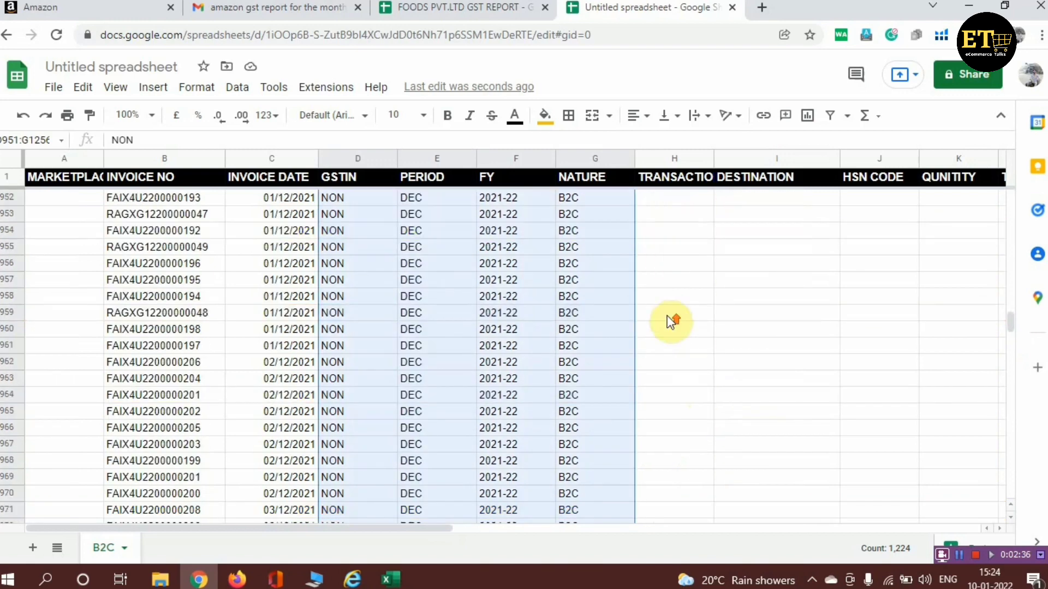
scroll(672, 321, up, 2)
click(680, 265)
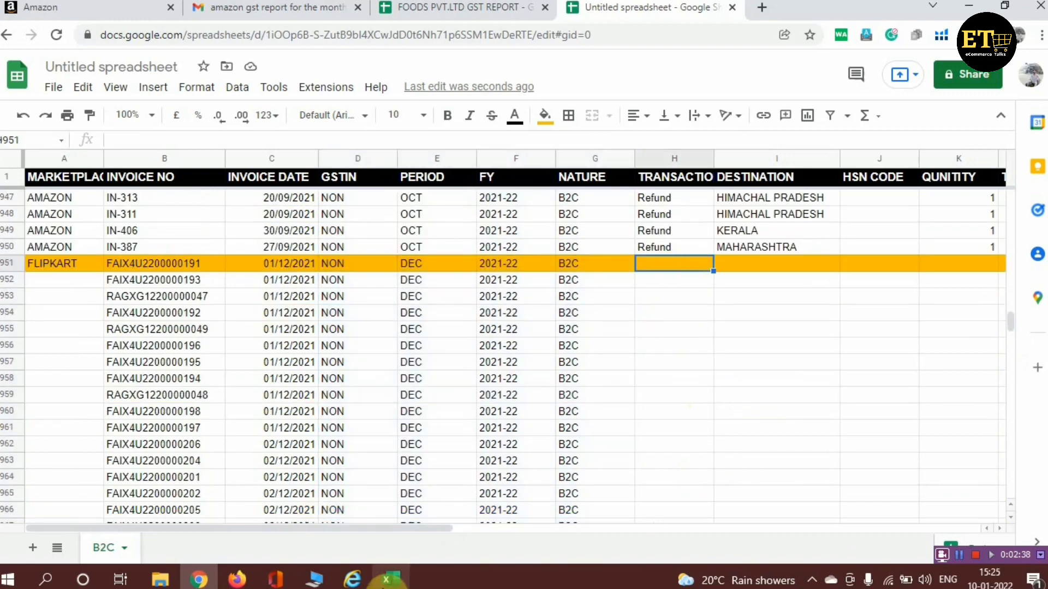
Step: Switch to the sales report workbook in Excel and copy all Event Type values from H2 down to the last order row
mouse_move(386, 579)
click(387, 529)
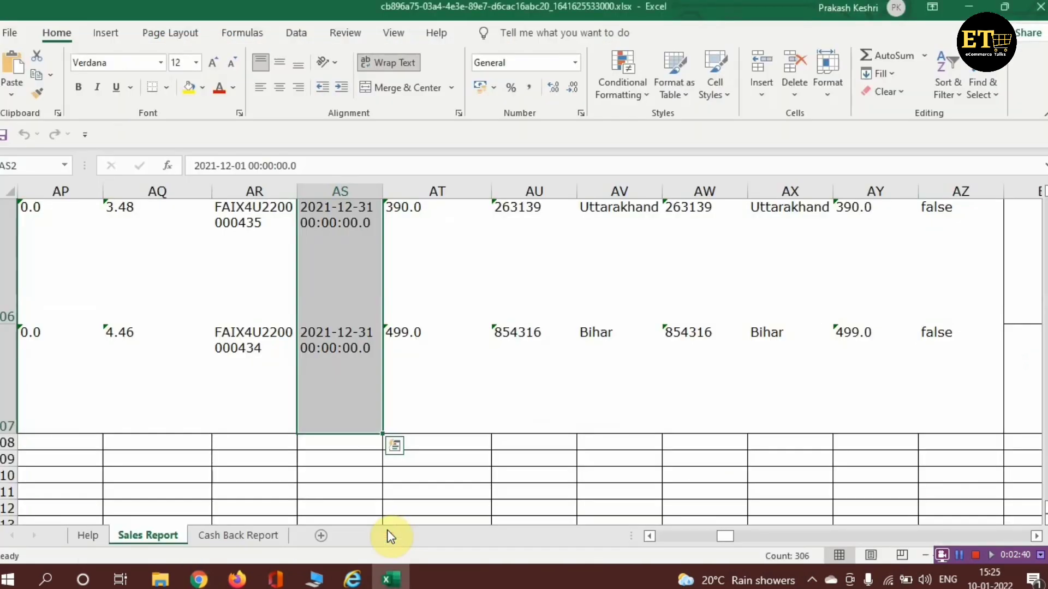
key(Up)
key(Left)
key(Left)
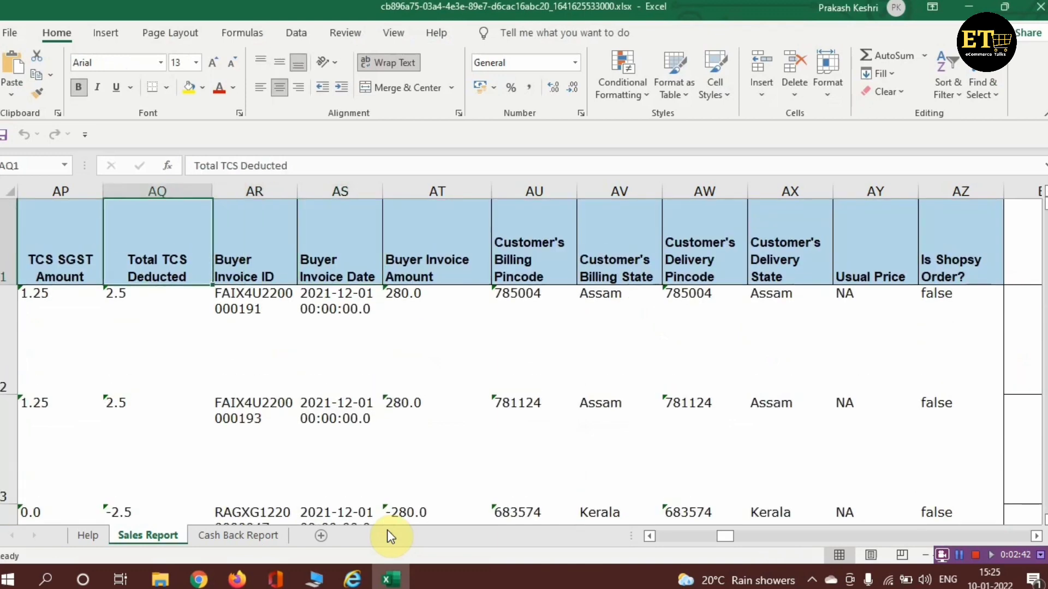
key(Left)
key(Left)
key(Left)
key(Left)
key(Left)
key(Left)
key(Left)
key(Left)
key(Left)
key(Left)
key(Left)
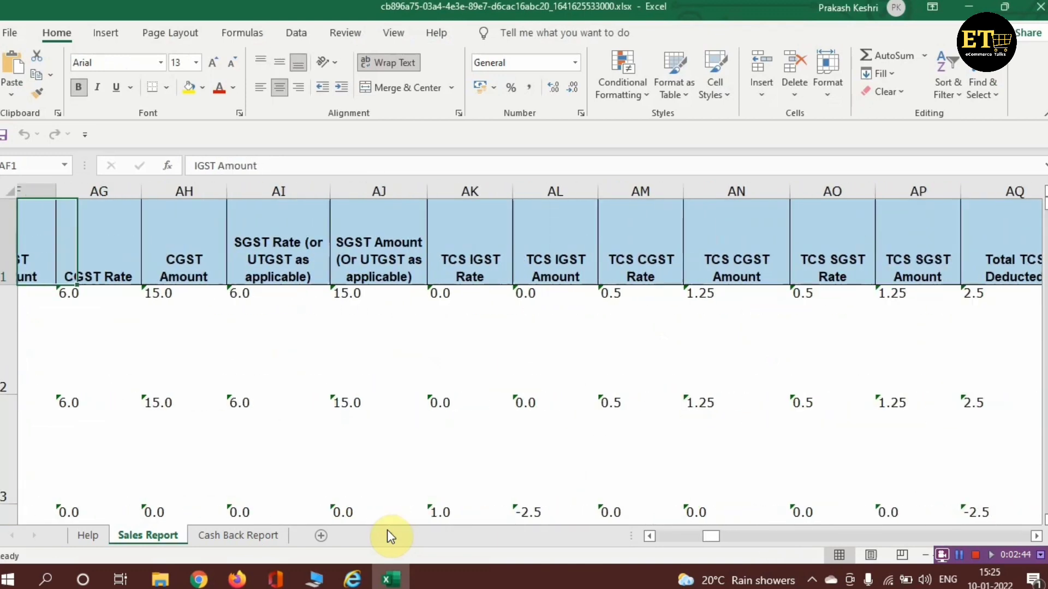
key(Left)
key(Left)
key(Left)
key(Left)
key(Left)
key(Left)
key(Left)
key(Left)
key(Left)
key(Left)
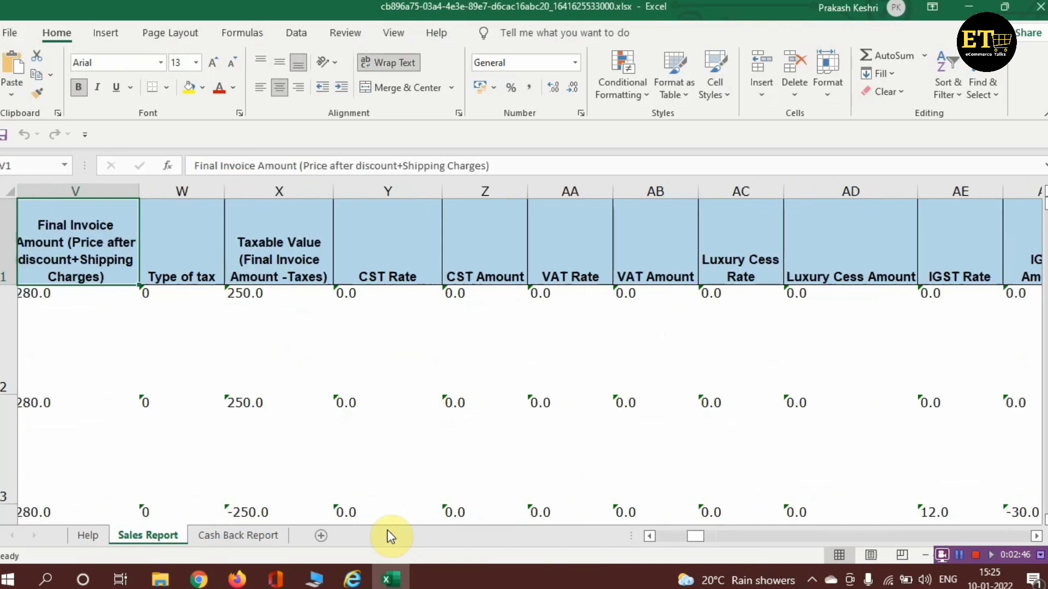
key(Left)
key(Left)
key(Left)
key(Left)
key(Left)
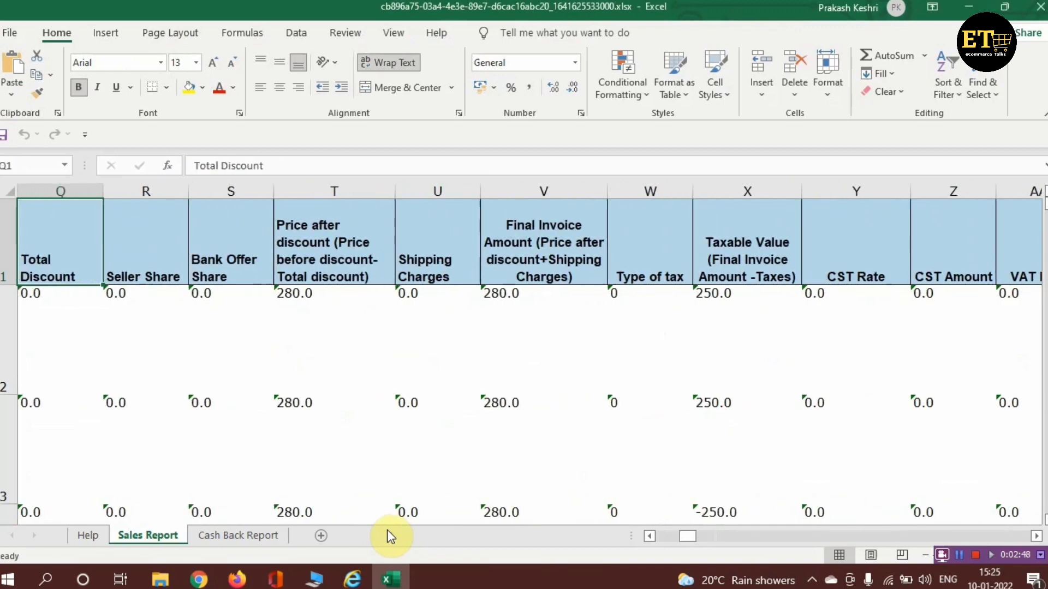
key(Left)
key(Left)
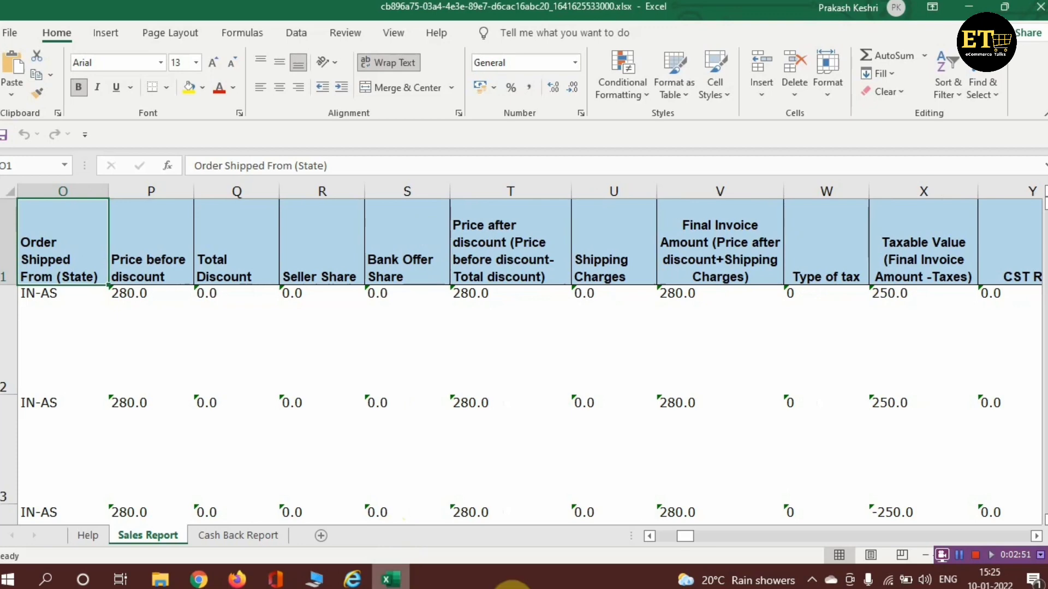
click(959, 555)
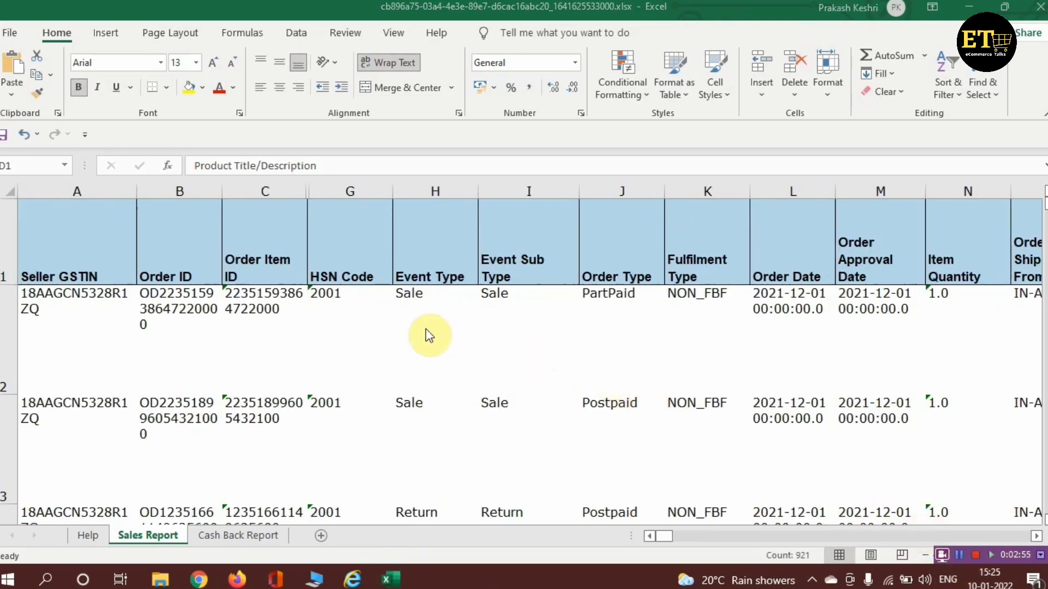
click(425, 310)
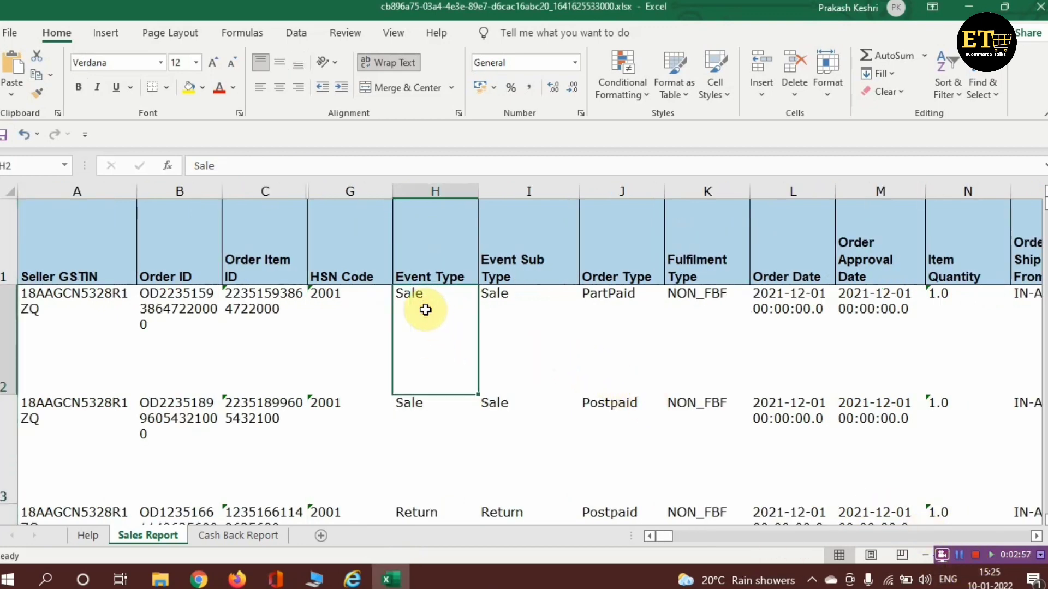
key(ctrl+shift+Down)
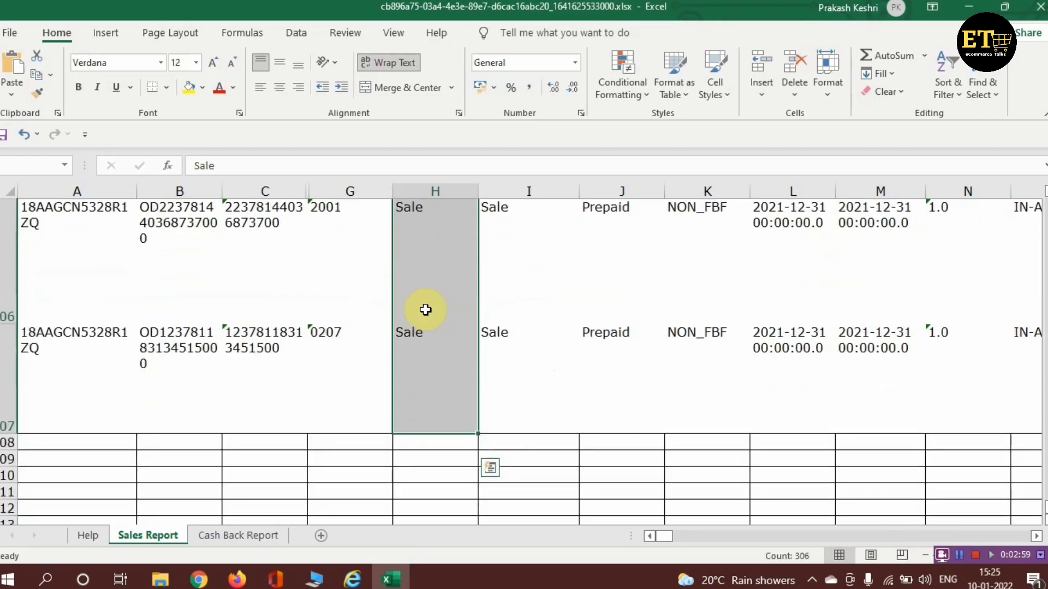
key(ctrl+c)
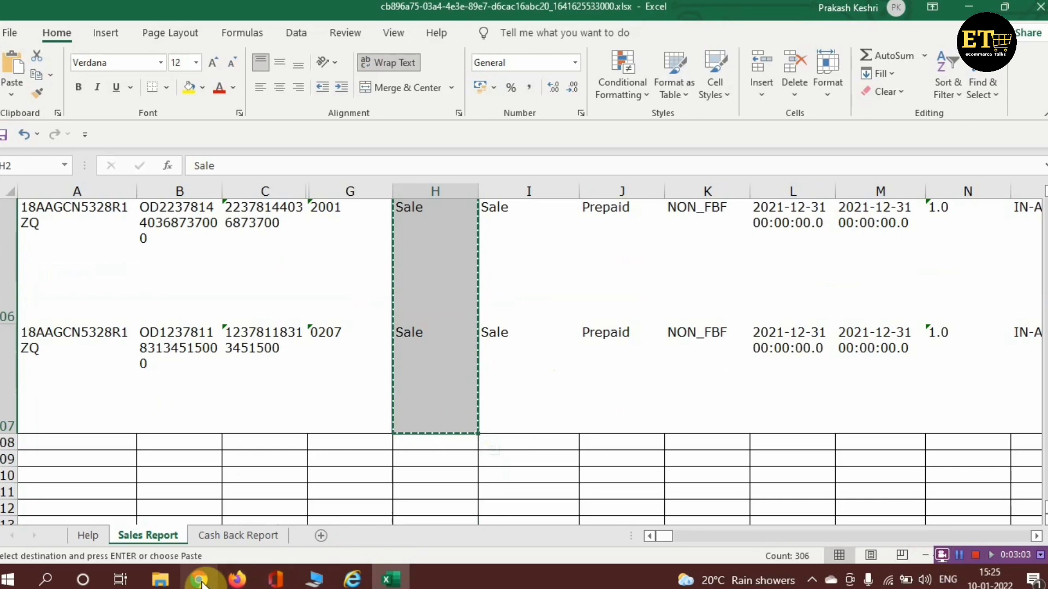
Step: Switch back to the Google Sheets report and paste the Flipkart event types into the Transaction column starting at H951
mouse_move(199, 580)
click(191, 519)
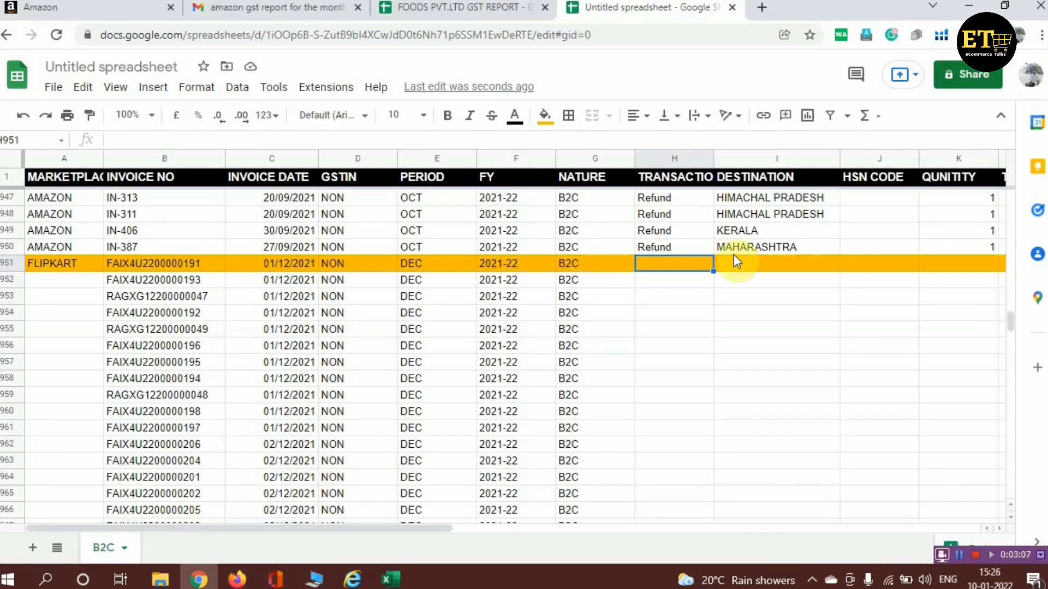
key(ctrl+v)
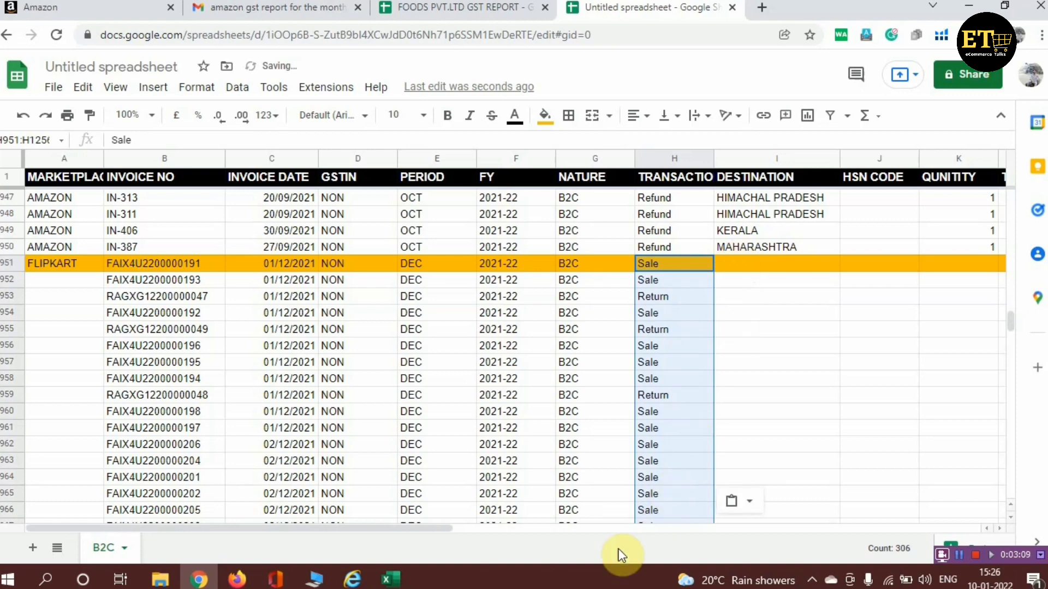
Step: Switch to the Excel sales report and copy all Customer's Delivery State values from AX2 down to the last order row
mouse_move(392, 580)
click(407, 517)
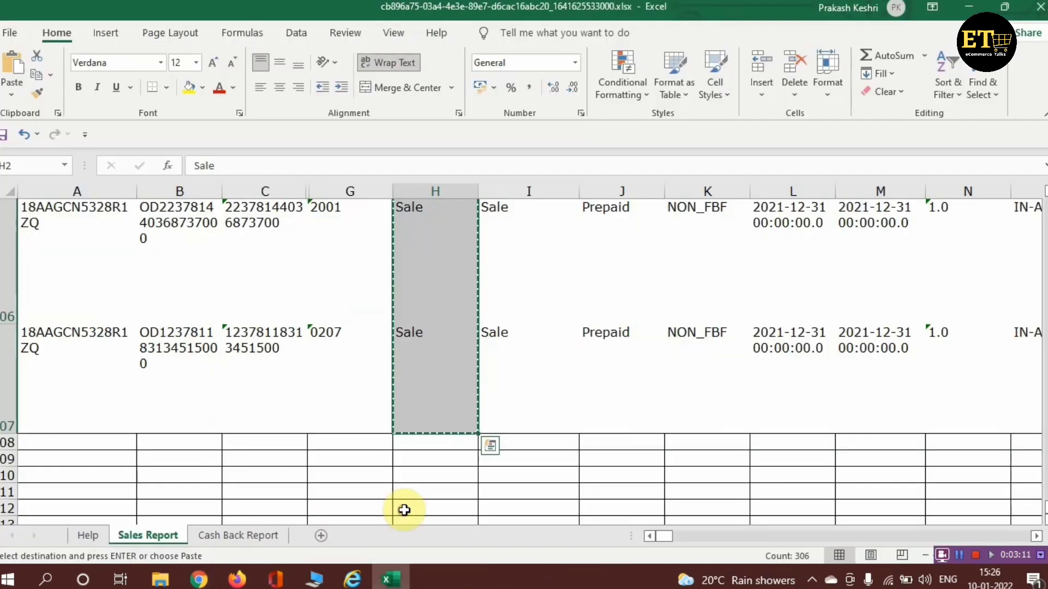
key(ctrl+Up)
key(Right)
key(Right)
key(Right)
key(Right)
key(Right)
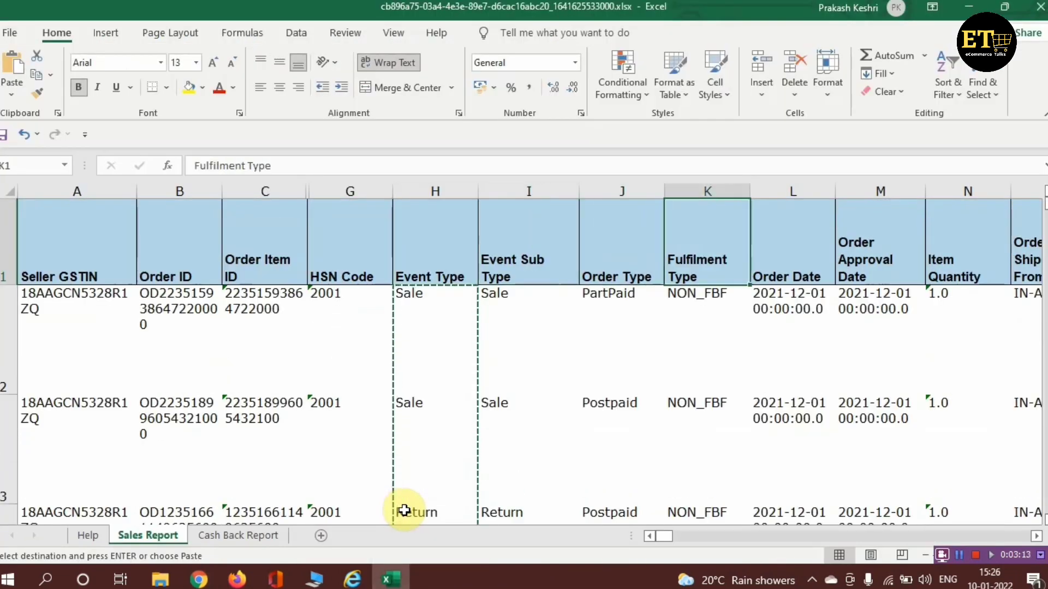
key(Right)
key(Right)
key(Right)
key(Right)
key(Right)
key(Right)
key(Right)
key(Right)
key(Right)
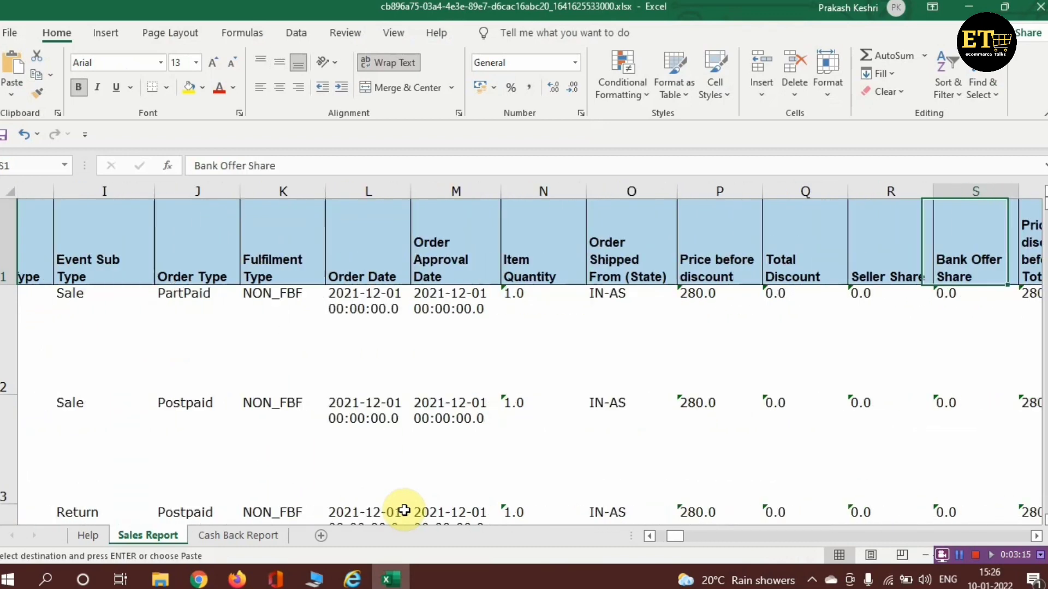
key(Right)
key(Right)
key(Right)
key(Right)
key(Right)
key(Right)
key(Right)
key(Right)
key(Right)
key(Right)
key(Right)
key(Right)
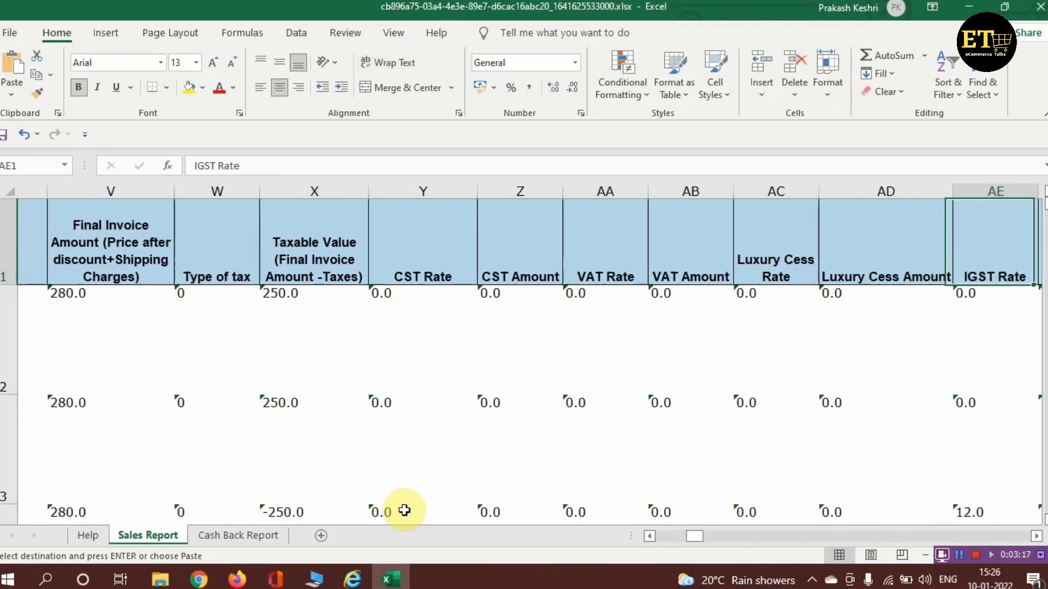
key(Right)
key(Right)
key(Right)
key(Right)
key(Right)
key(Right)
key(Right)
key(Right)
key(Right)
key(Right)
key(Right)
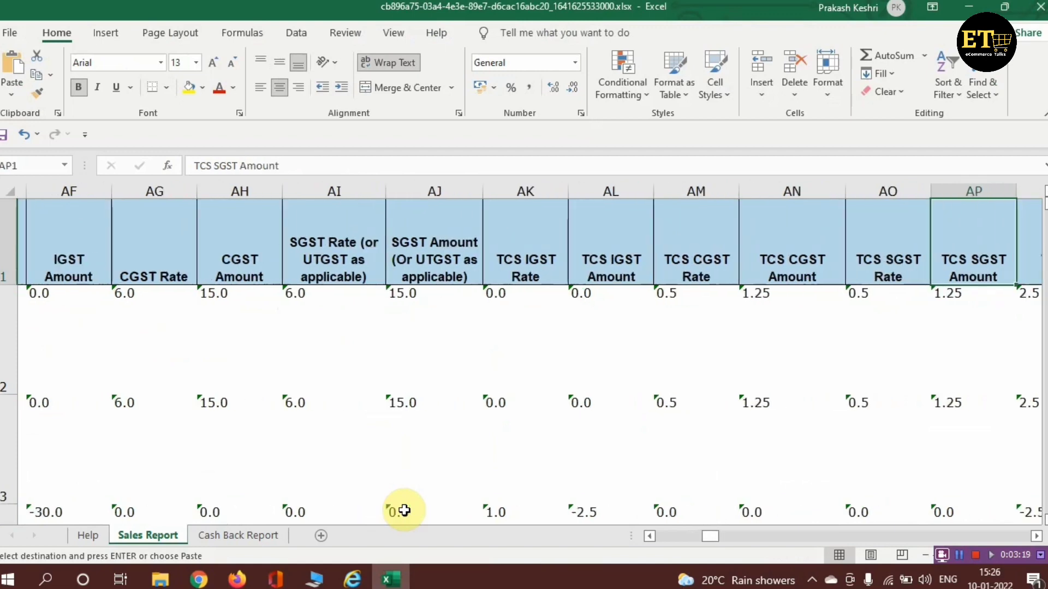
key(Right)
key(Right)
key(Right)
key(Right)
key(Right)
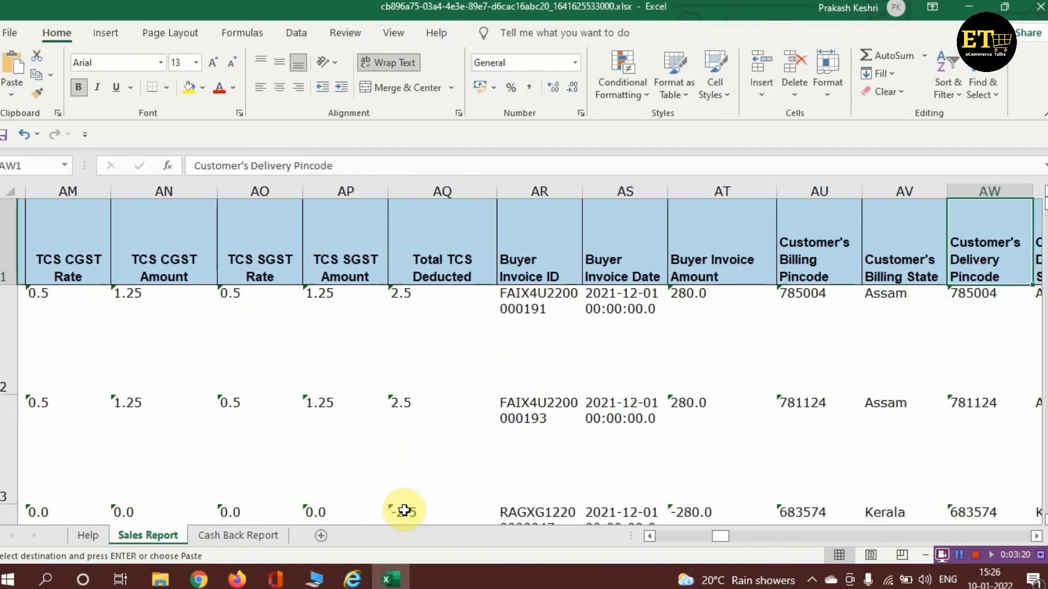
key(Right)
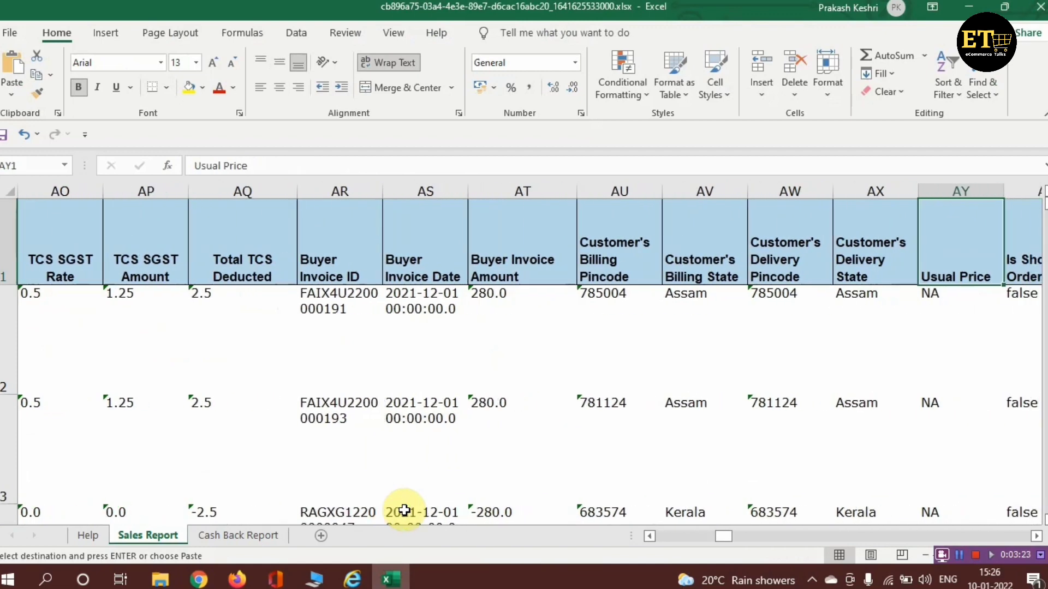
key(Right)
key(Left)
key(Down)
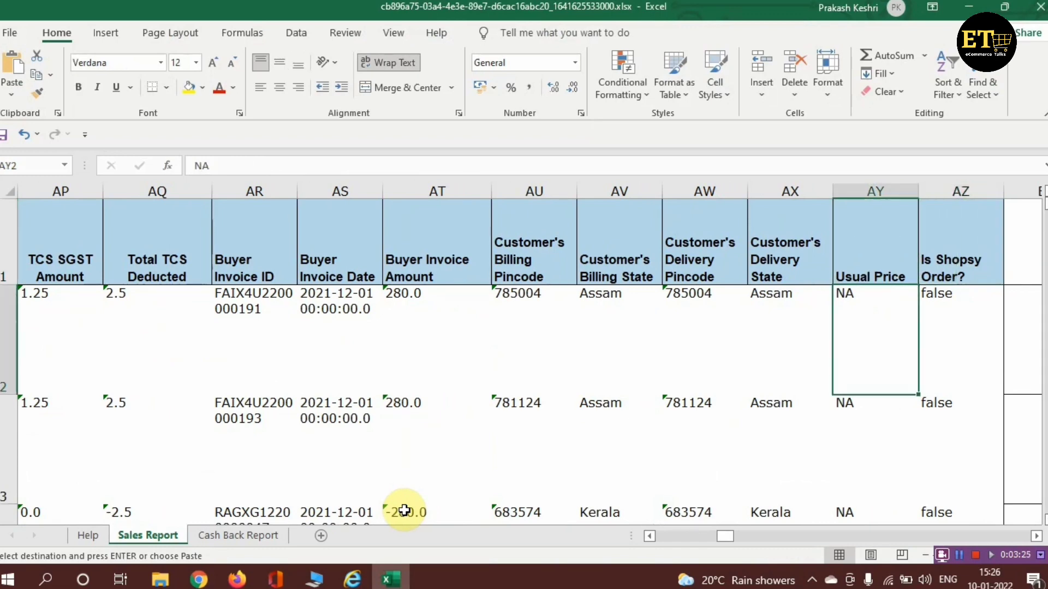
key(Left)
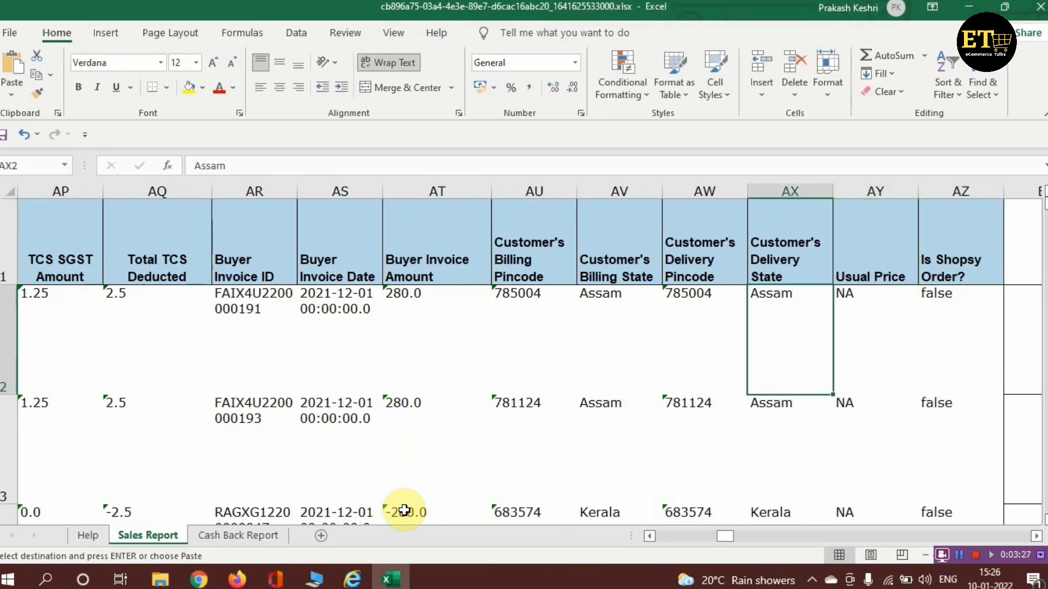
key(ctrl+shift+Down)
key(ctrl+v)
key(ctrl+c)
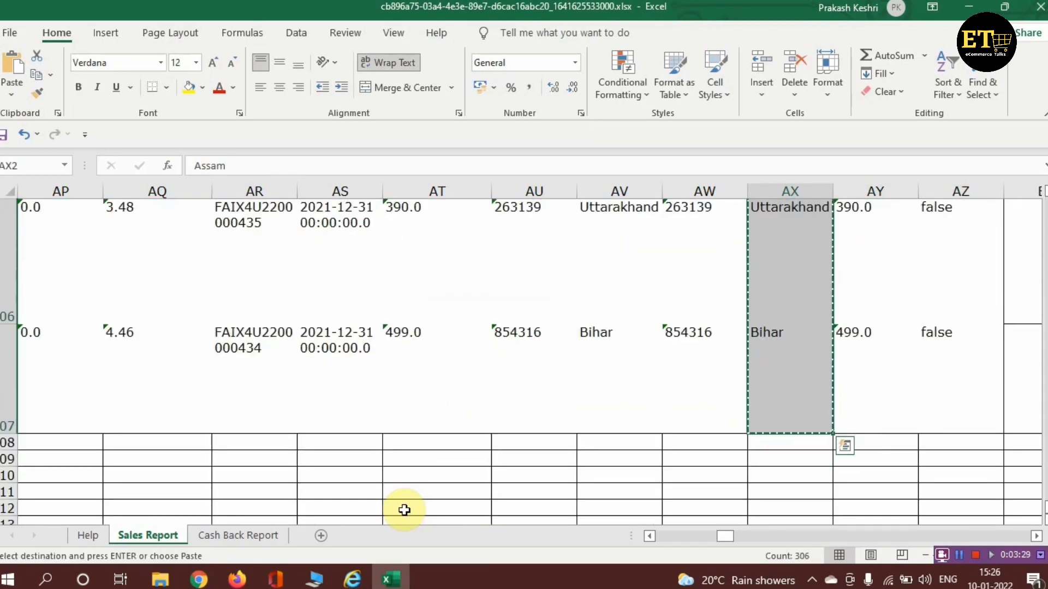
Step: Switch back to the Google Sheets report and paste the delivery states into the Destination column starting at I951
mouse_move(208, 581)
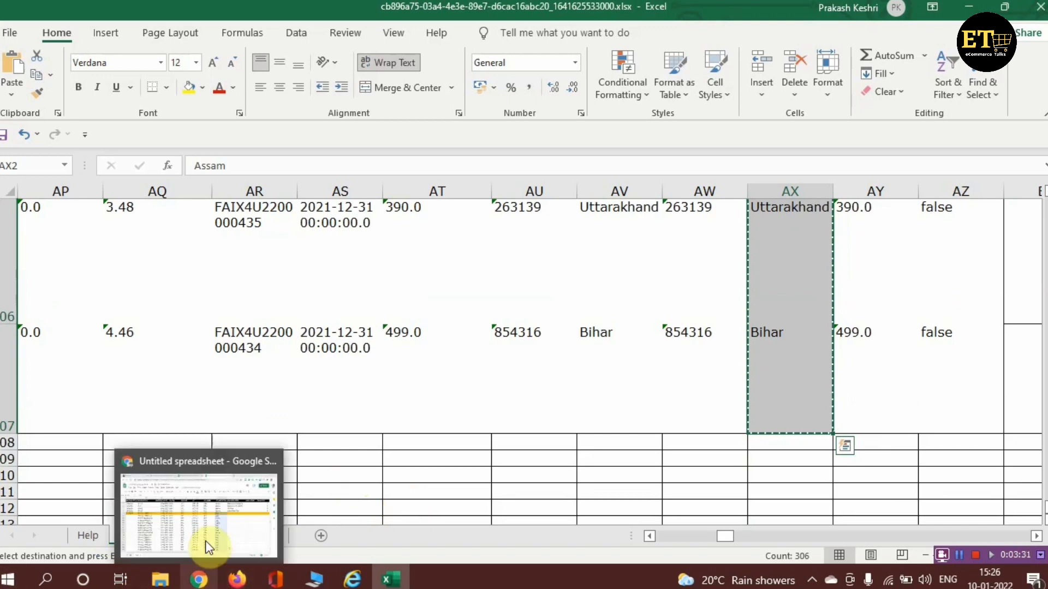
click(206, 542)
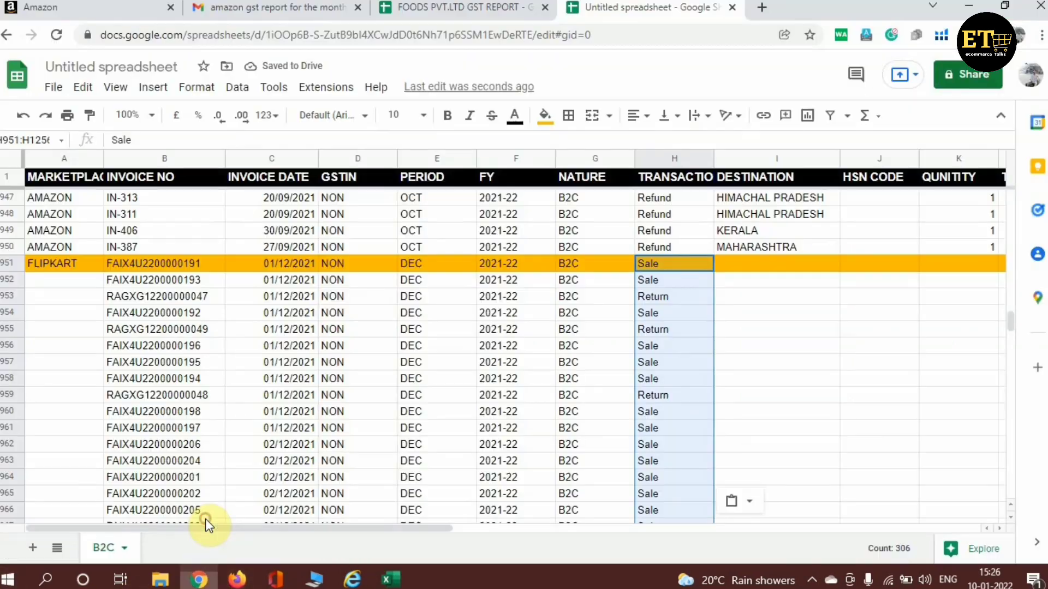
click(767, 263)
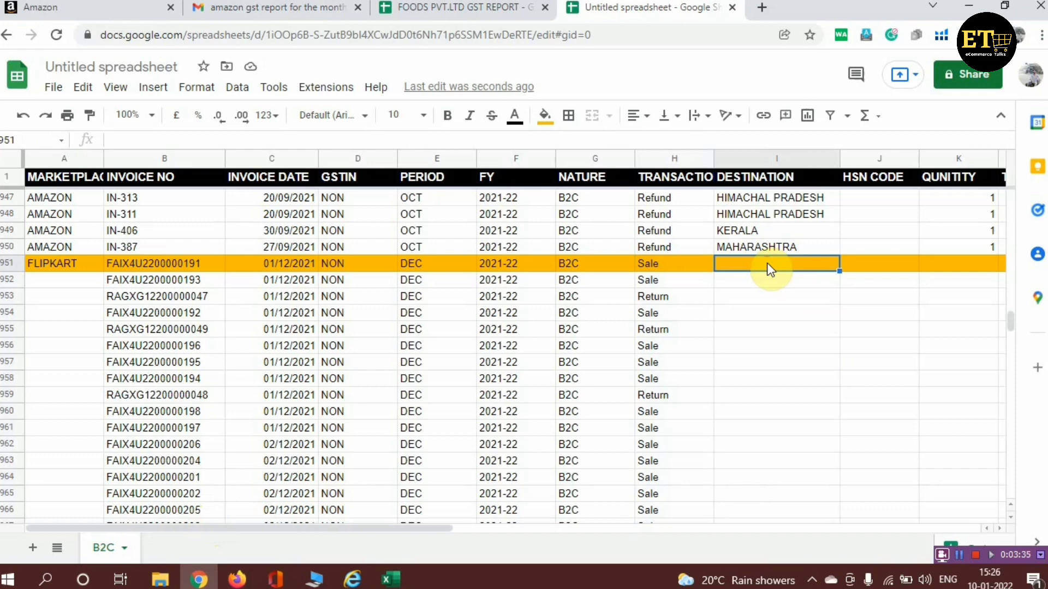
key(ctrl+v)
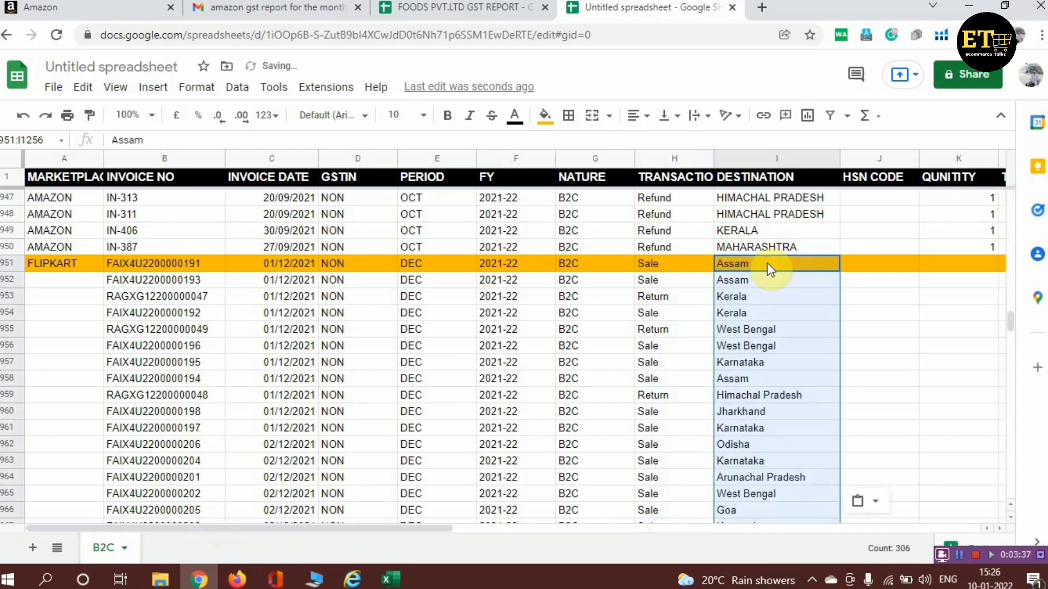
Step: Switch to the Excel sales report and copy all Item Quantity values from N2 down to the last order row
click(898, 266)
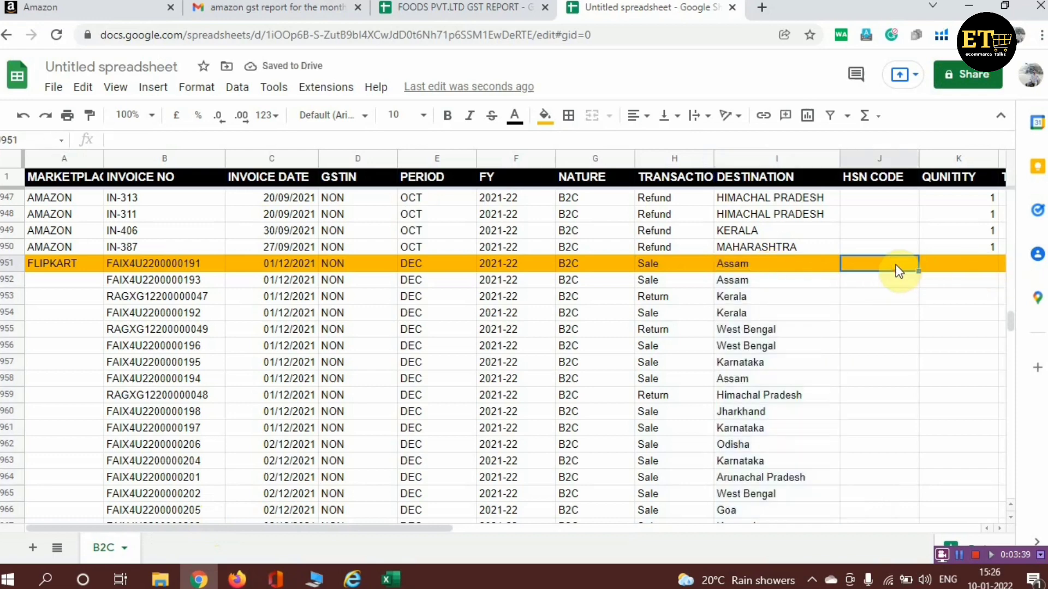
click(935, 263)
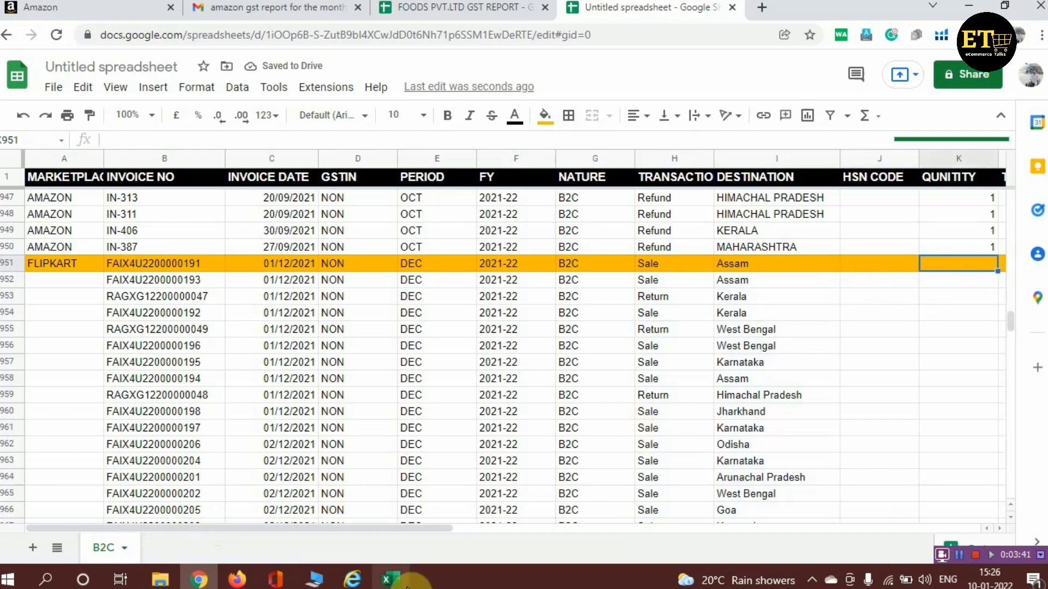
mouse_move(405, 585)
click(404, 521)
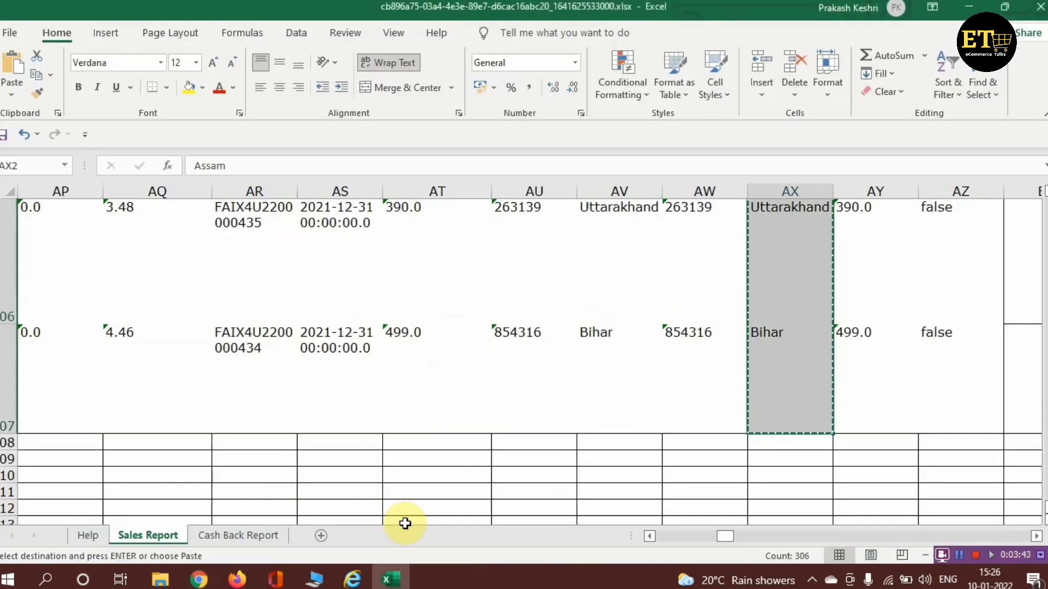
key(Up)
key(Left)
key(Left)
key(Left)
key(Left)
key(Left)
key(Left)
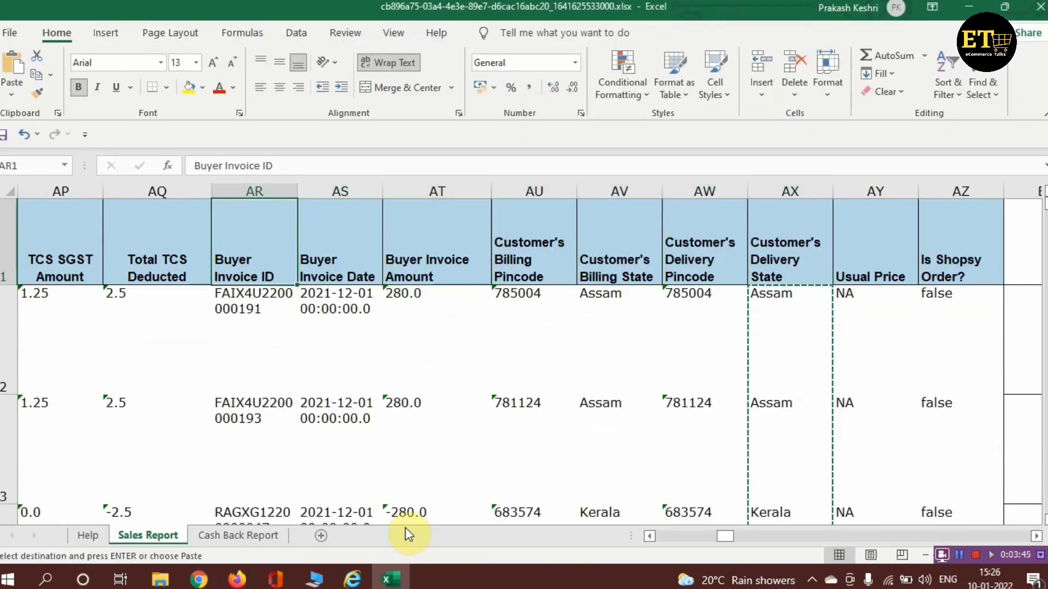
key(Left)
key(Left)
key(Left)
key(Left)
key(Left)
key(Left)
key(Left)
key(Left)
key(Left)
key(Left)
key(Left)
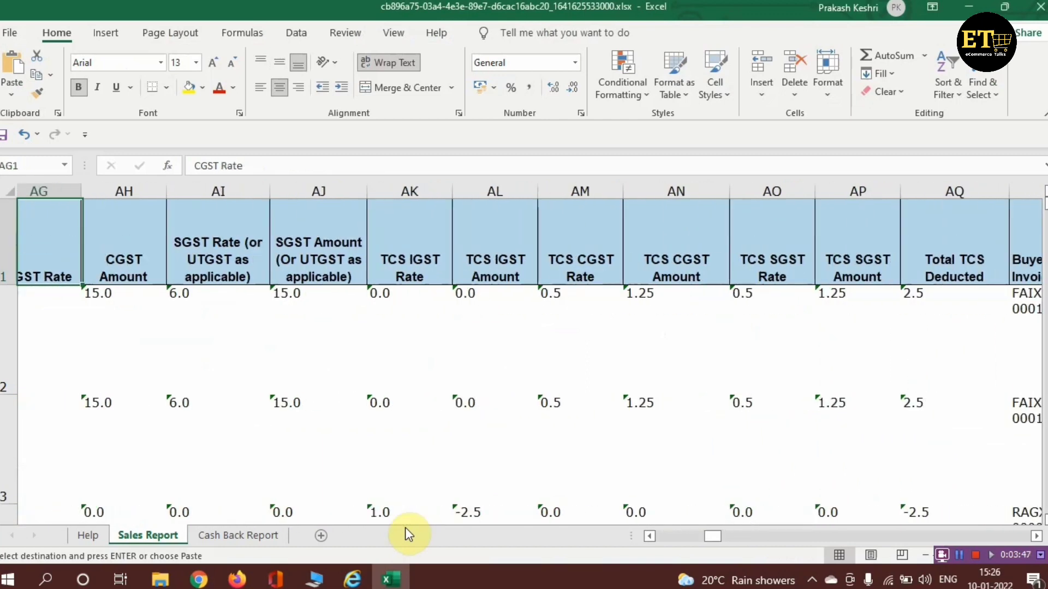
key(Left)
key(Left)
key(Left)
key(Left)
key(Left)
key(Left)
key(Left)
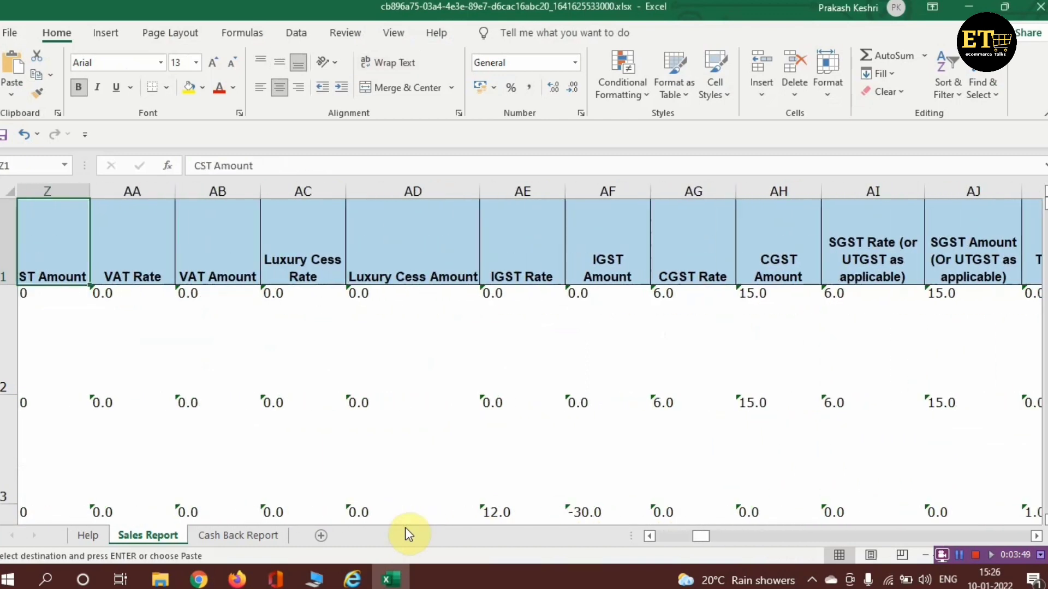
key(Left)
key(Left)
key(Left)
key(Left)
key(Left)
key(Left)
key(Left)
key(Left)
key(Left)
key(Left)
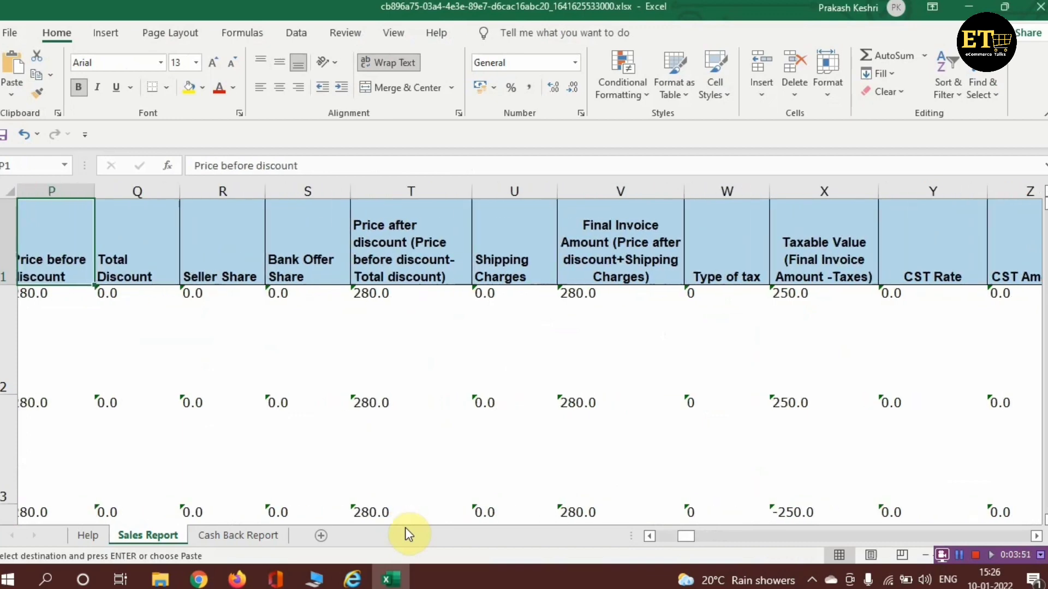
key(Left)
key(Left)
key(Left)
key(Left)
key(Left)
key(Left)
key(Left)
key(Left)
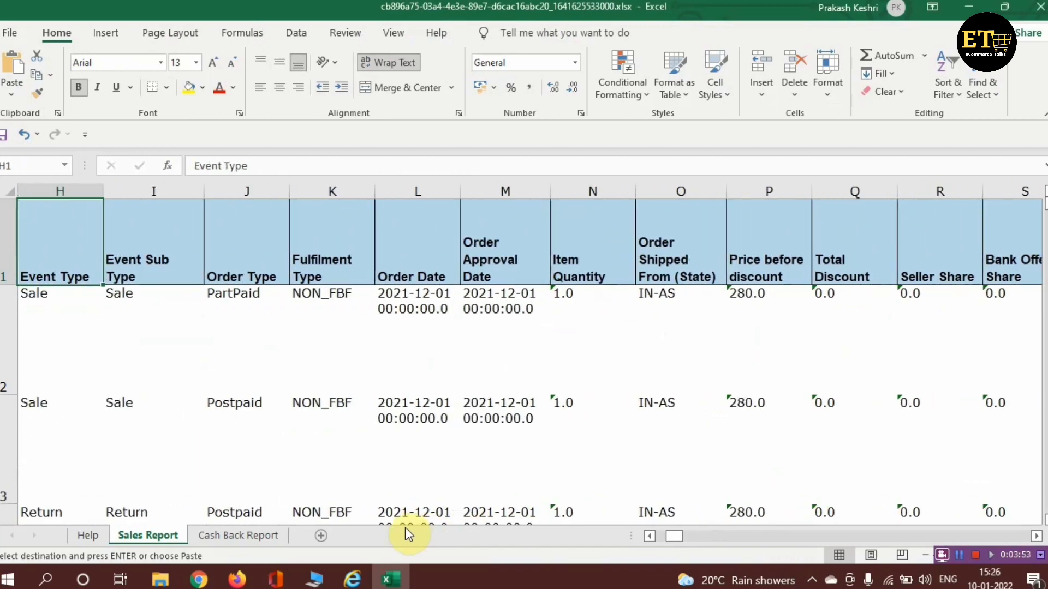
key(Left)
key(Left)
key(Left)
key(Left)
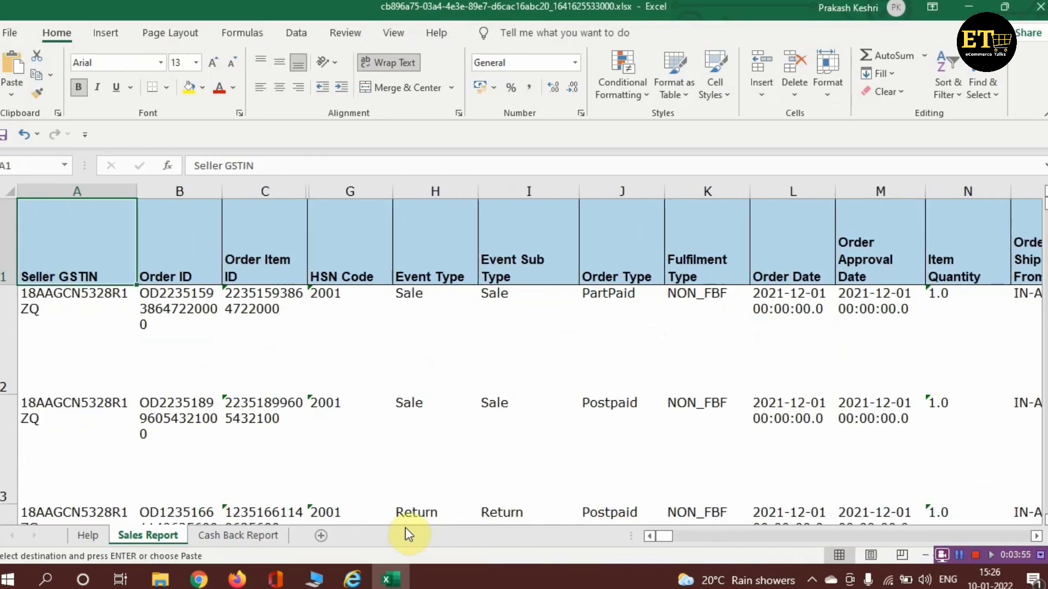
key(Right)
key(Right)
key(Right)
key(Right)
key(Right)
key(Right)
key(Right)
key(Right)
key(Right)
key(Right)
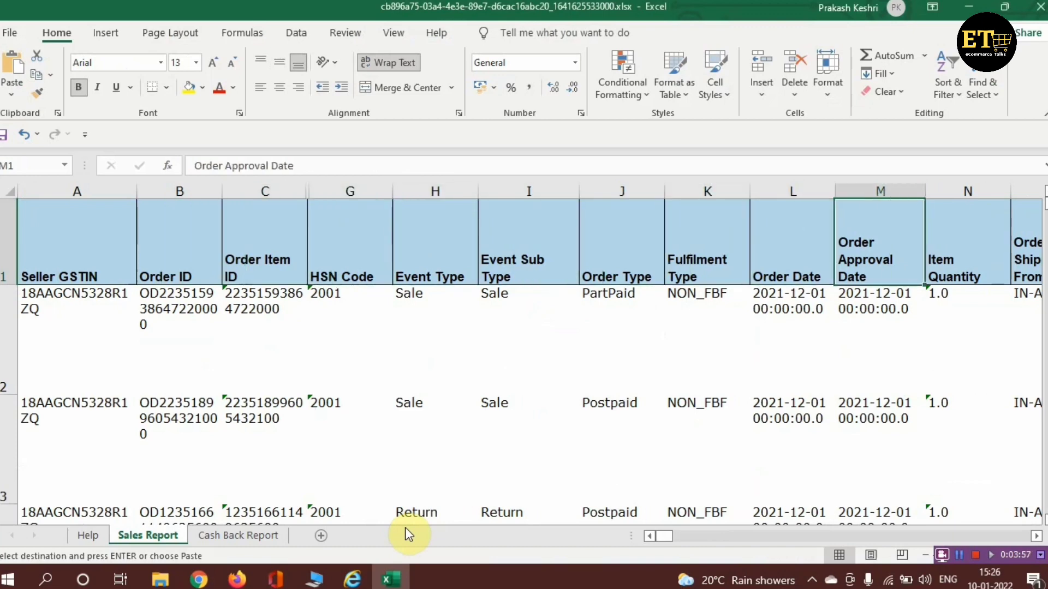
key(Down)
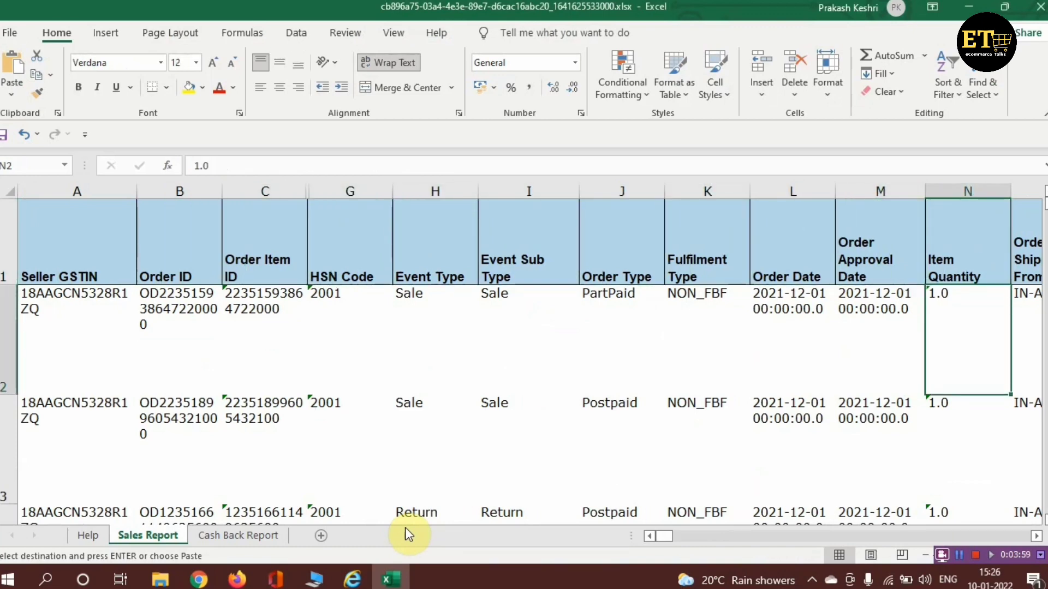
key(ctrl+shift+Down)
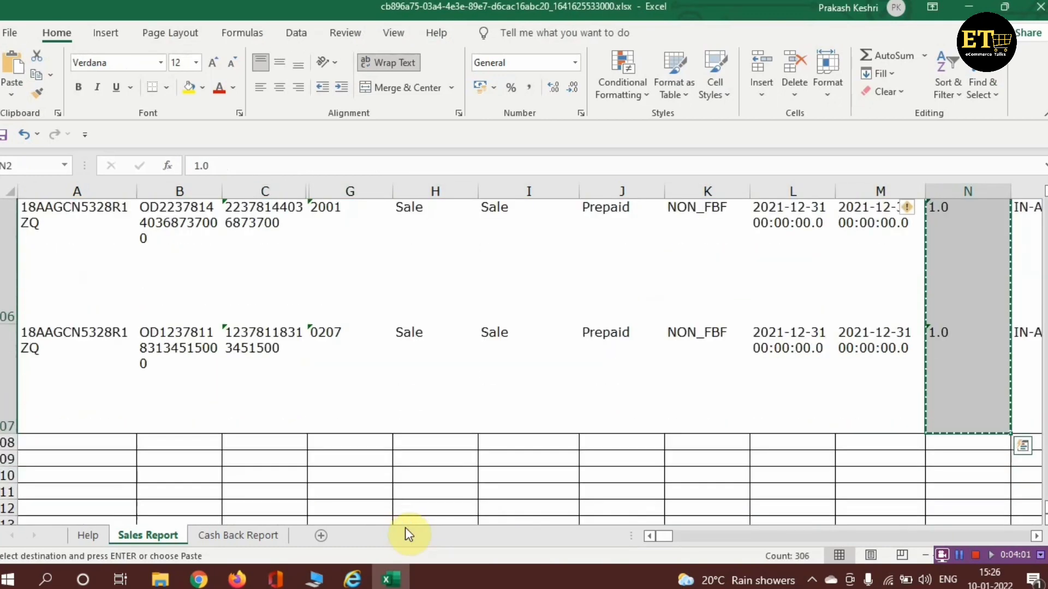
Step: Switch back to the Google Sheets report and paste the Flipkart item quantities into the quantity column starting at K951
mouse_move(187, 583)
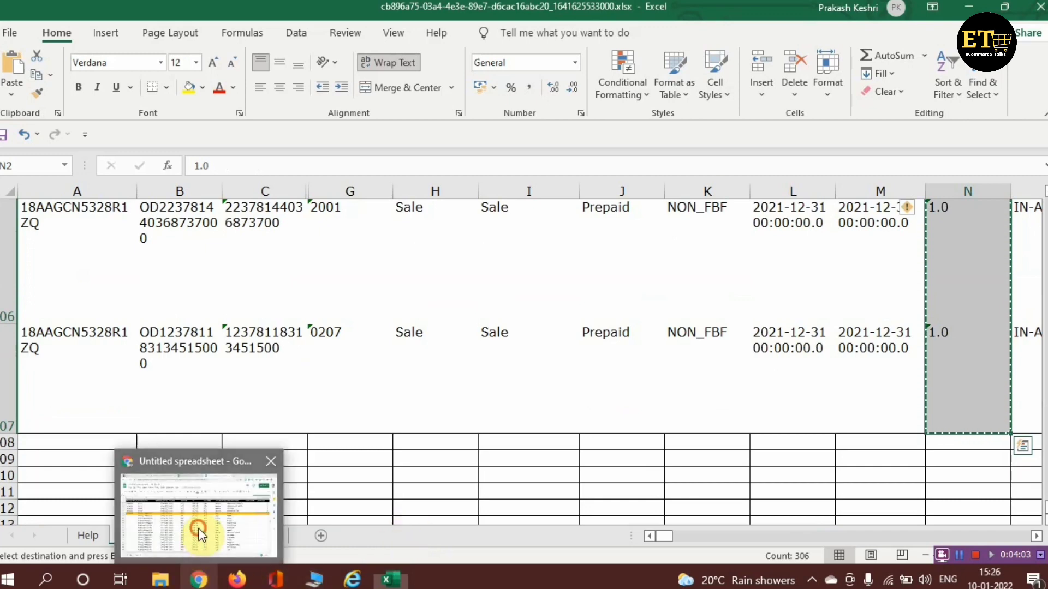
click(201, 532)
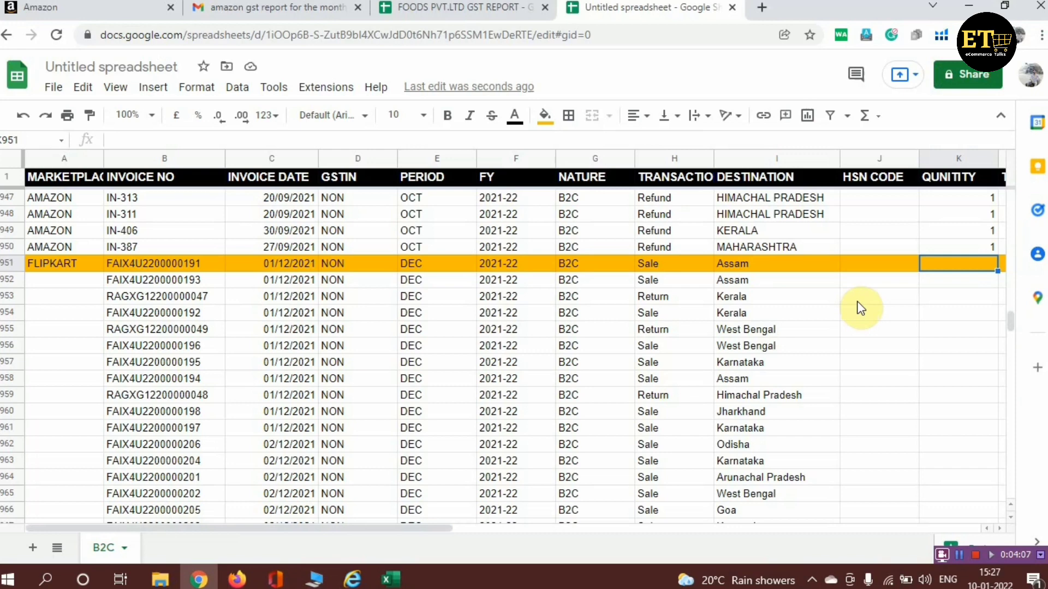
key(ctrl+v)
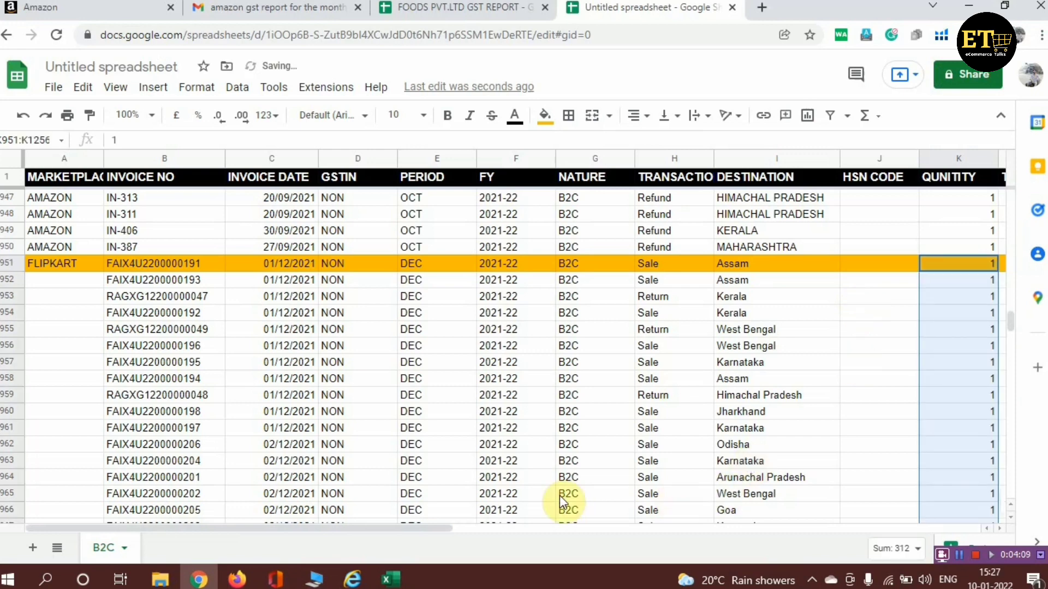
Step: Switch to the Excel sales report and copy all Taxable Value amounts from X2 down to the last order row
drag(419, 528, 588, 541)
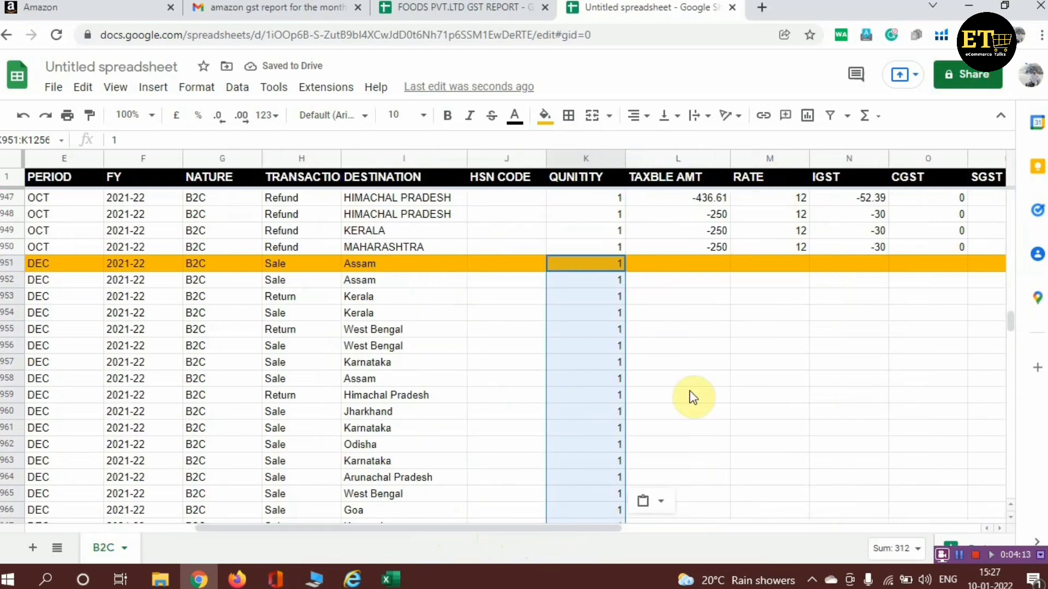
mouse_move(394, 584)
click(419, 508)
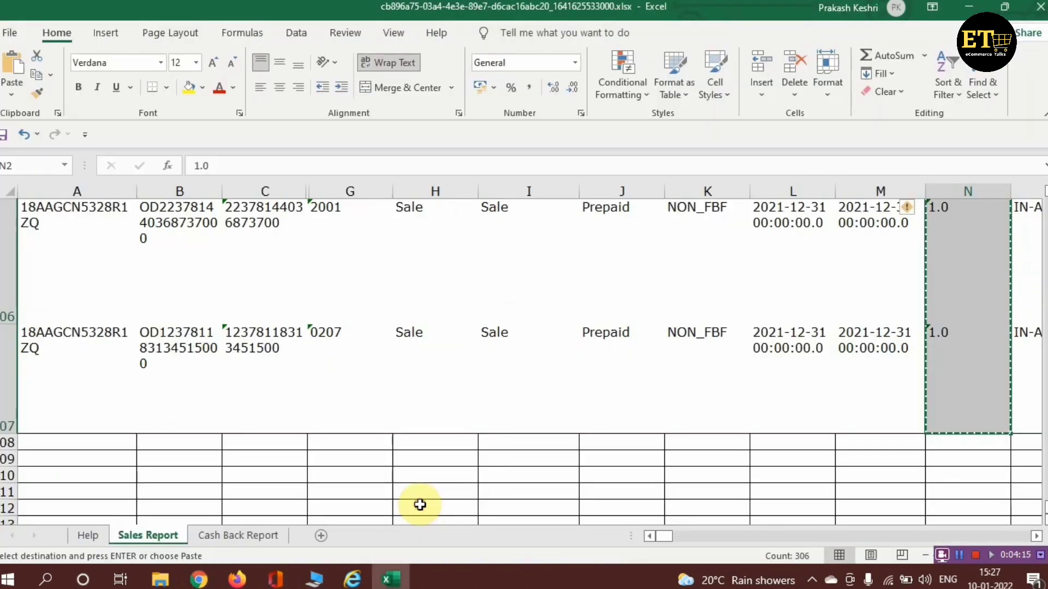
key(ctrl+Up)
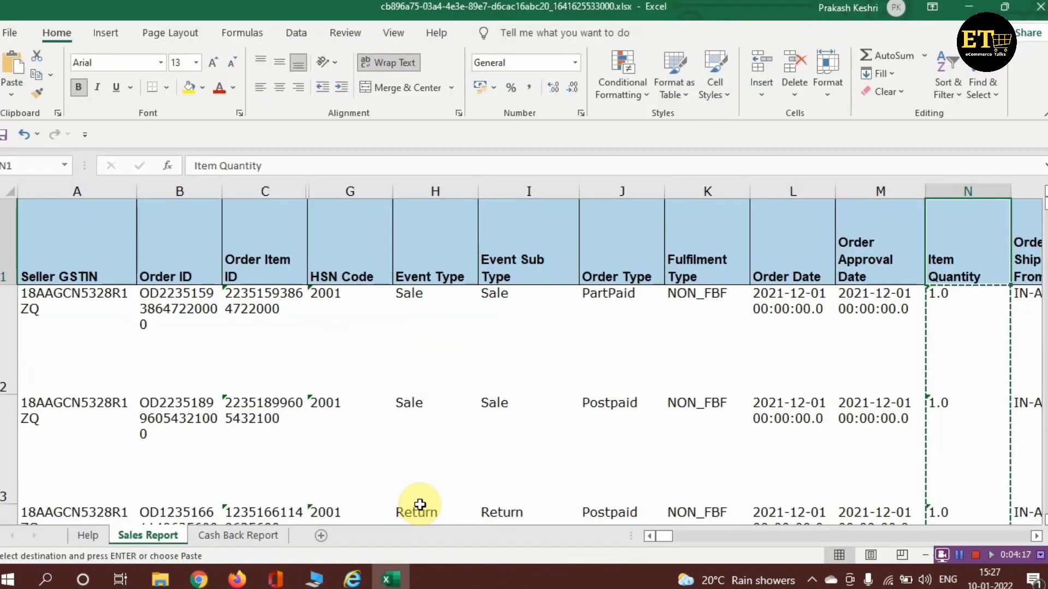
key(Right)
key(Right)
key(Right)
key(Right)
key(Right)
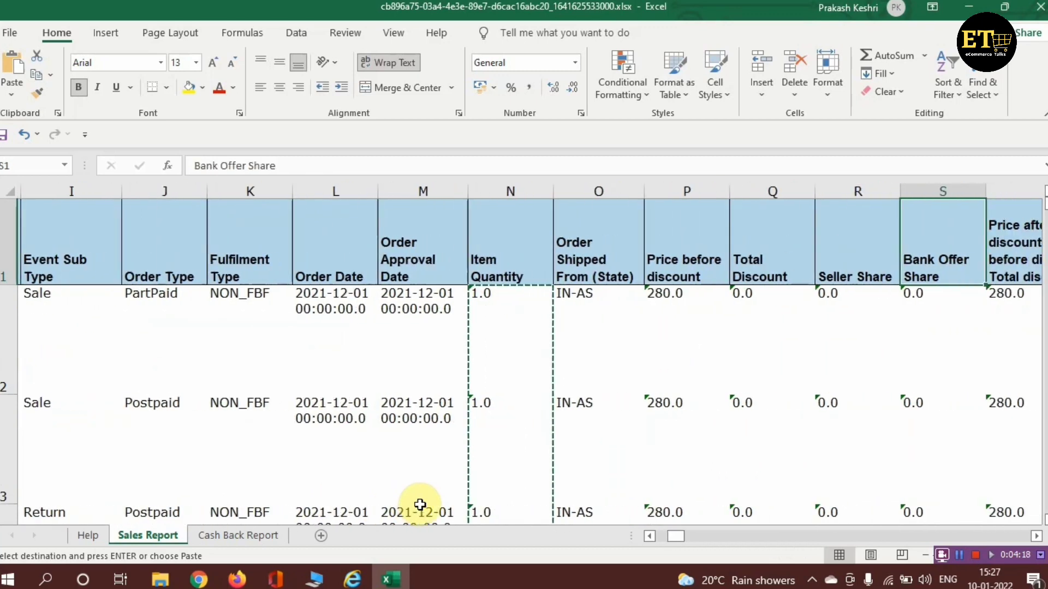
key(Right)
key(Right)
key(Right)
key(Right)
key(Right)
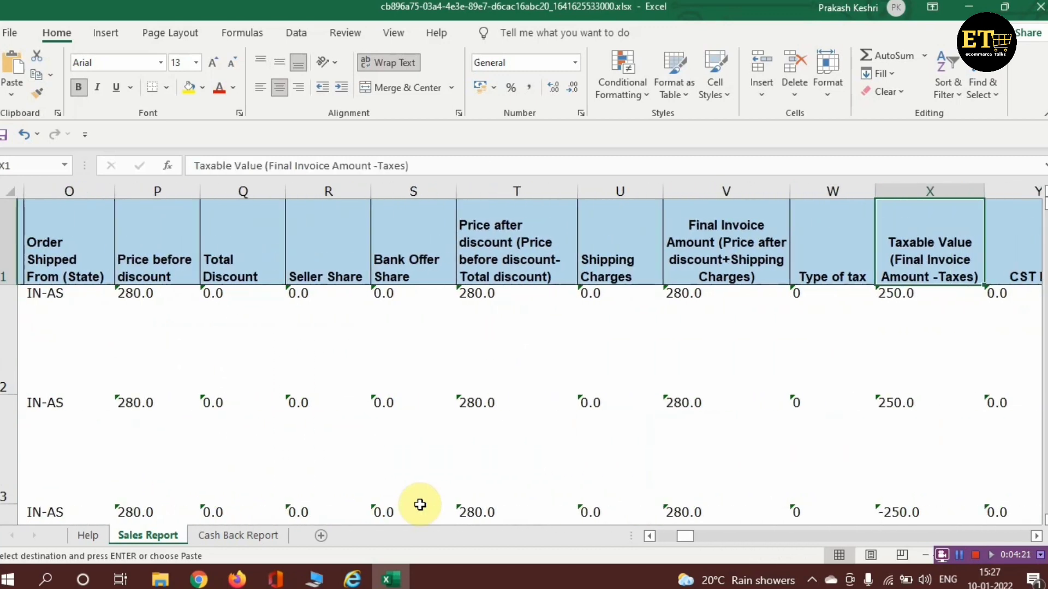
key(Right)
key(Right)
key(Right)
key(Right)
key(Right)
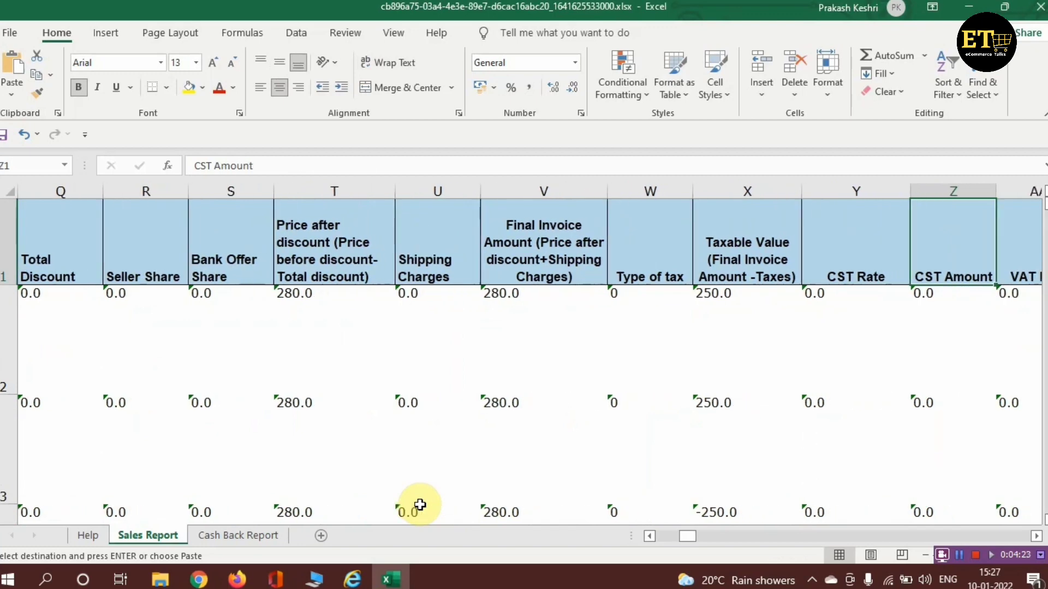
key(Right)
key(Right)
key(Right)
key(Right)
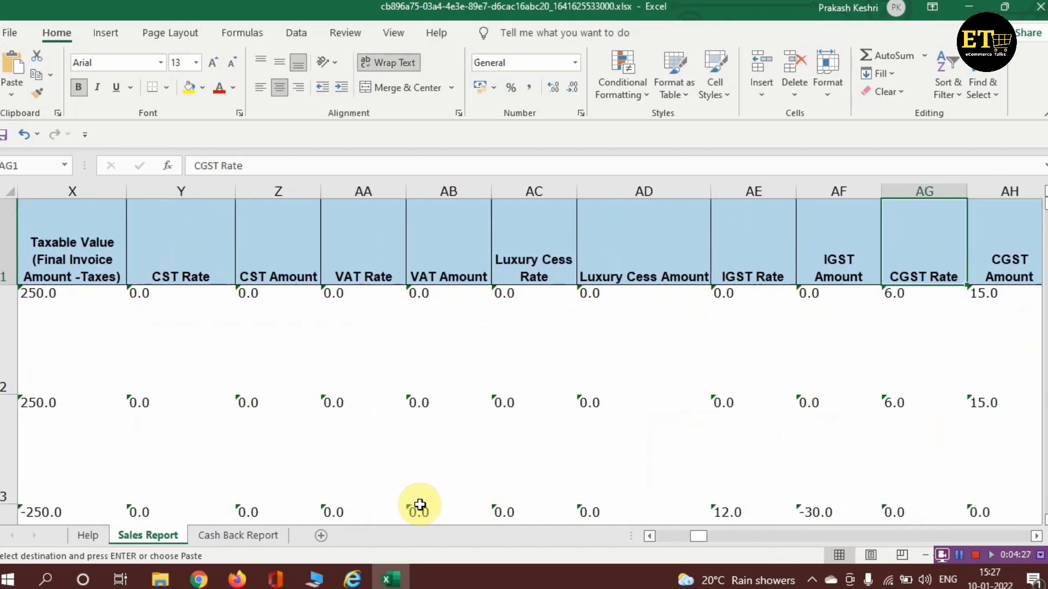
key(Down)
key(Left)
key(Left)
key(Left)
key(Left)
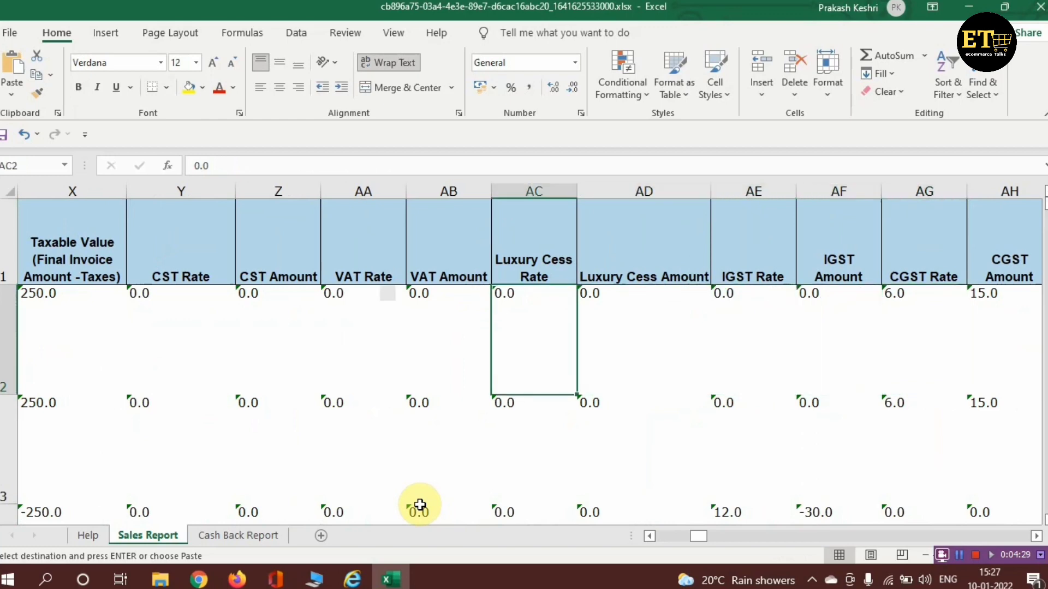
key(Left)
key(Left)
key(Left)
key(Left)
key(Left)
key(Left)
key(Left)
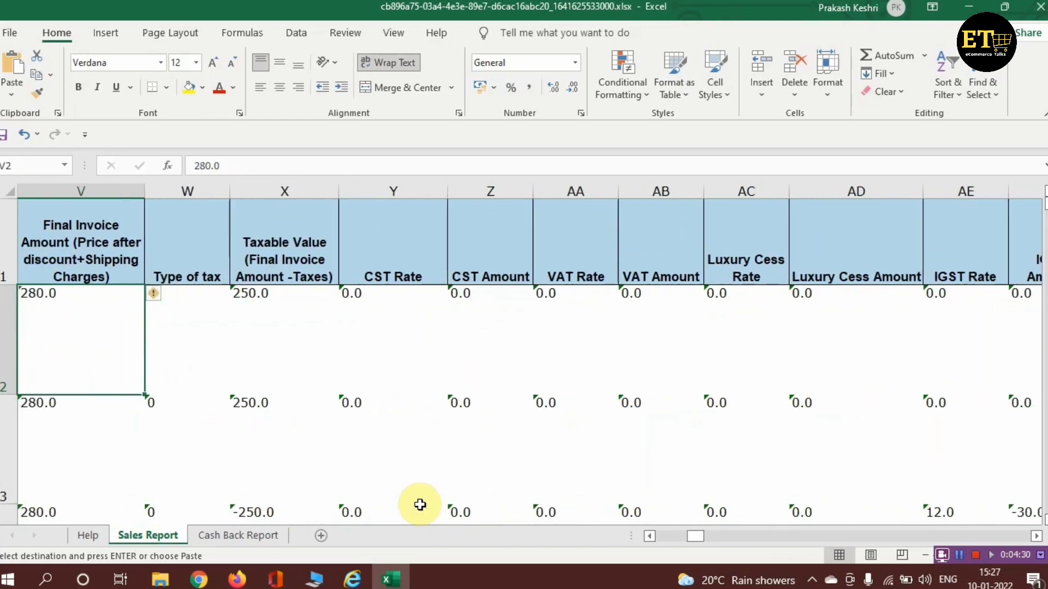
key(Left)
key(Right)
key(Right)
key(Right)
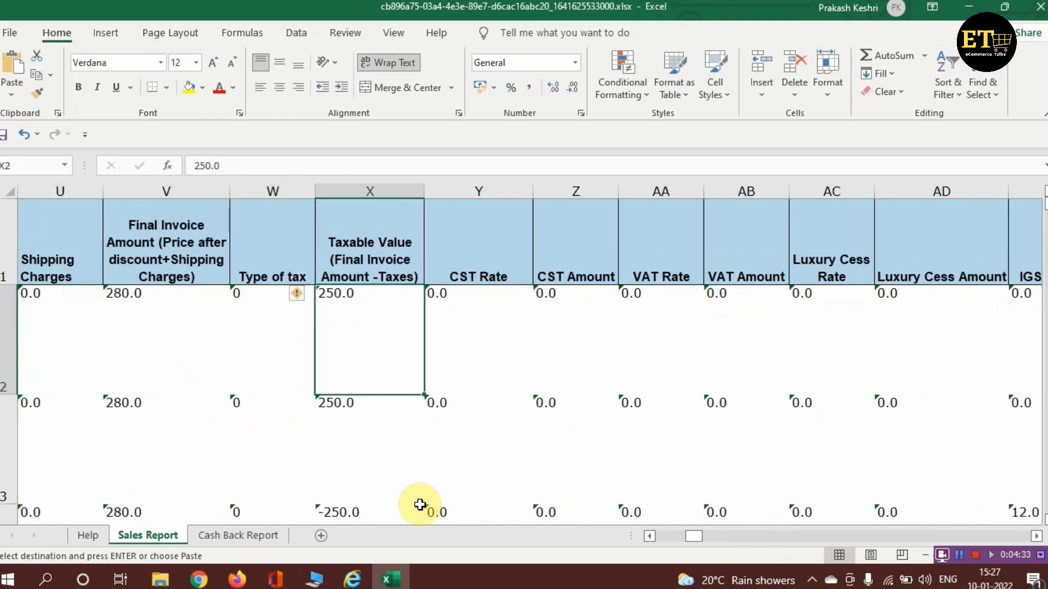
click(368, 342)
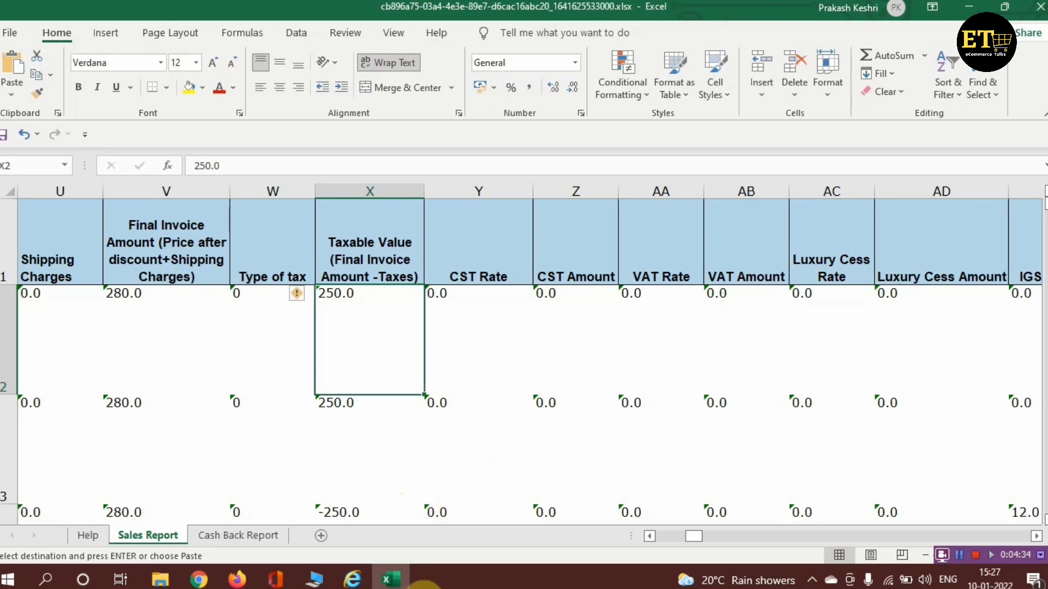
key(ctrl+shift+Down)
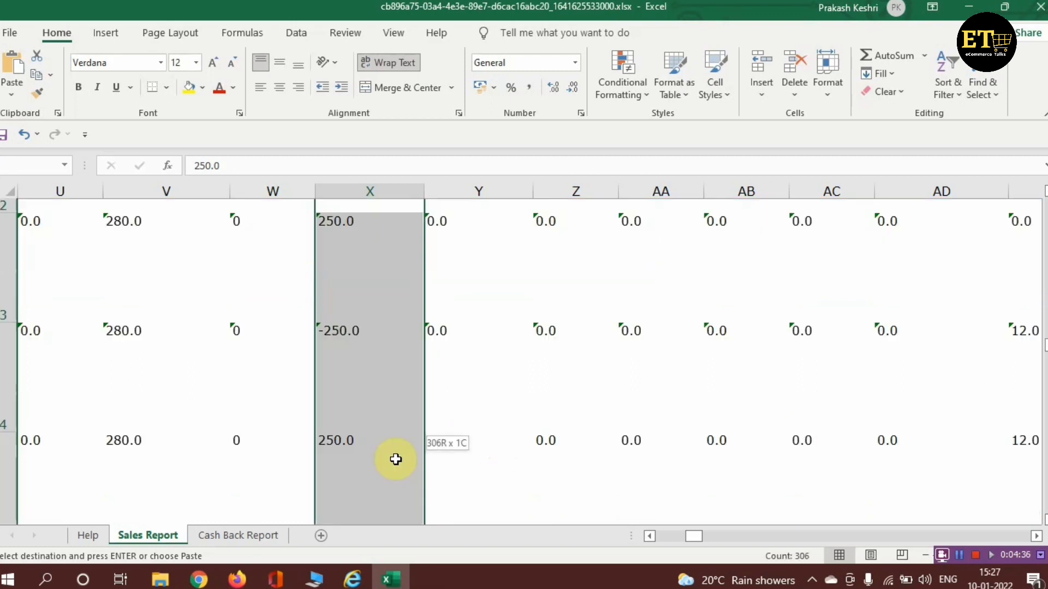
key(ctrl+c)
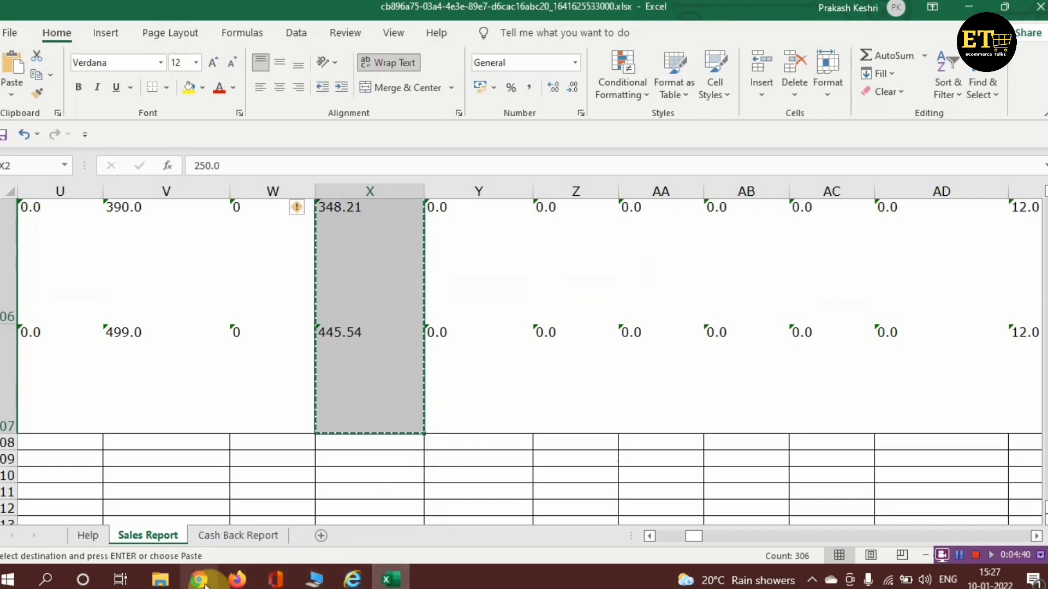
Step: Switch back to the Google Sheets report and paste the taxable values into the taxable amount column starting at L951
mouse_move(198, 579)
click(202, 506)
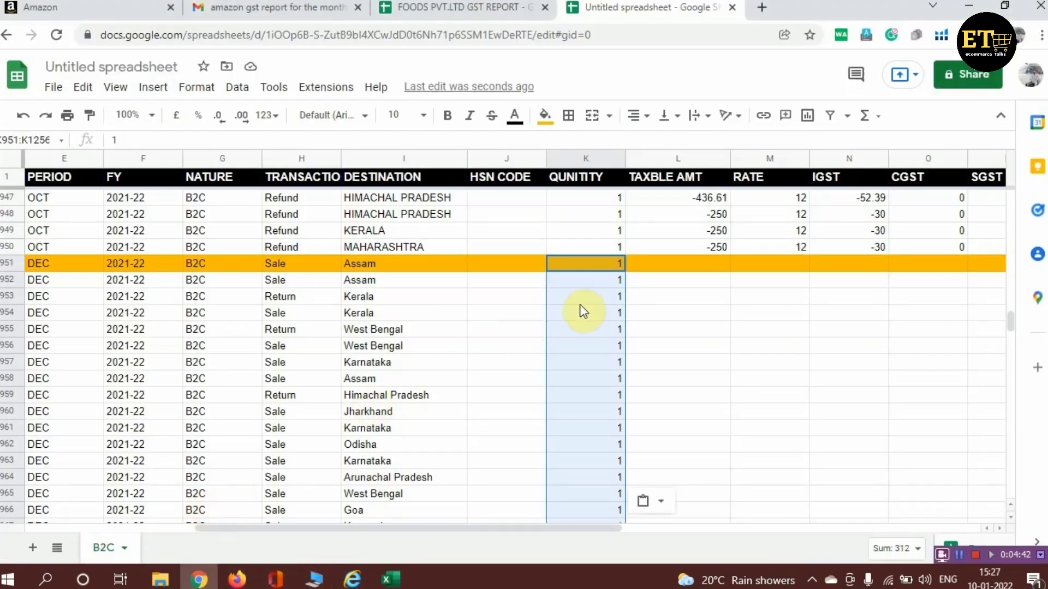
click(681, 264)
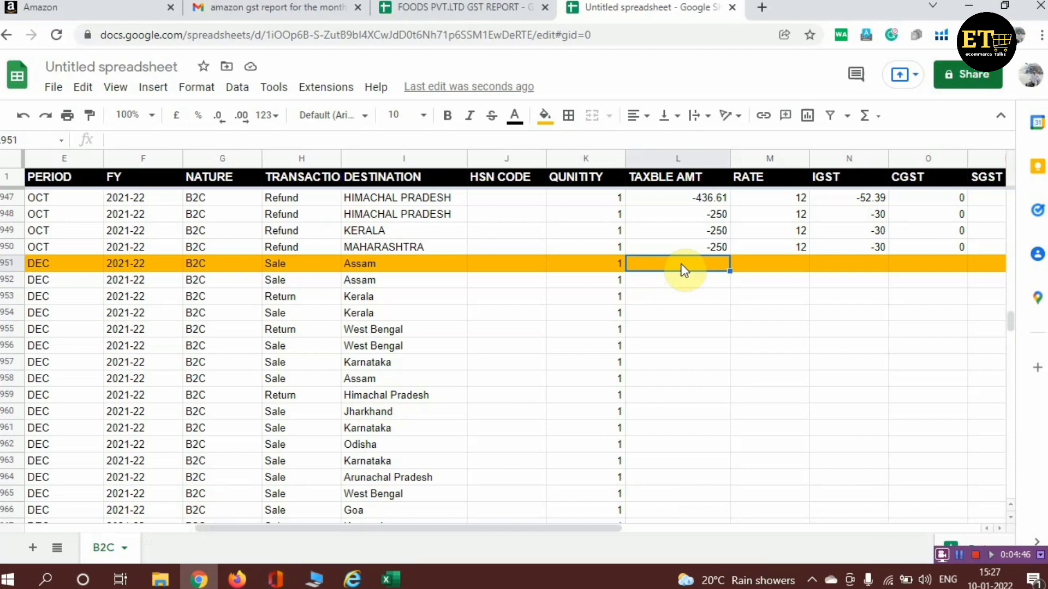
key(ctrl+v)
Step: Switch to the Excel sales report and examine the IGST, CGST, SGST and TCS rate and amount columns
mouse_move(401, 586)
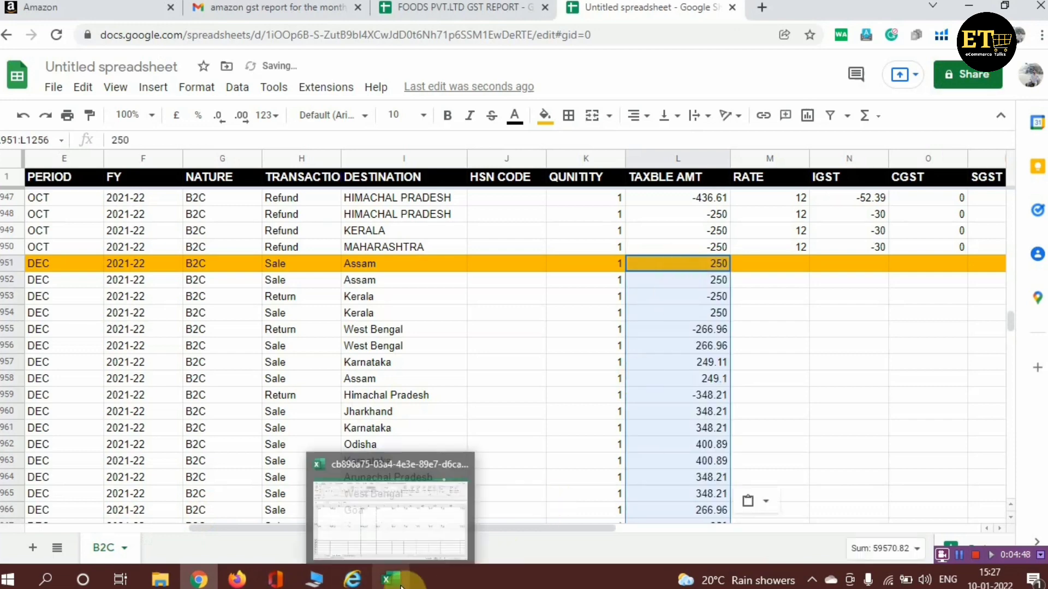
click(406, 515)
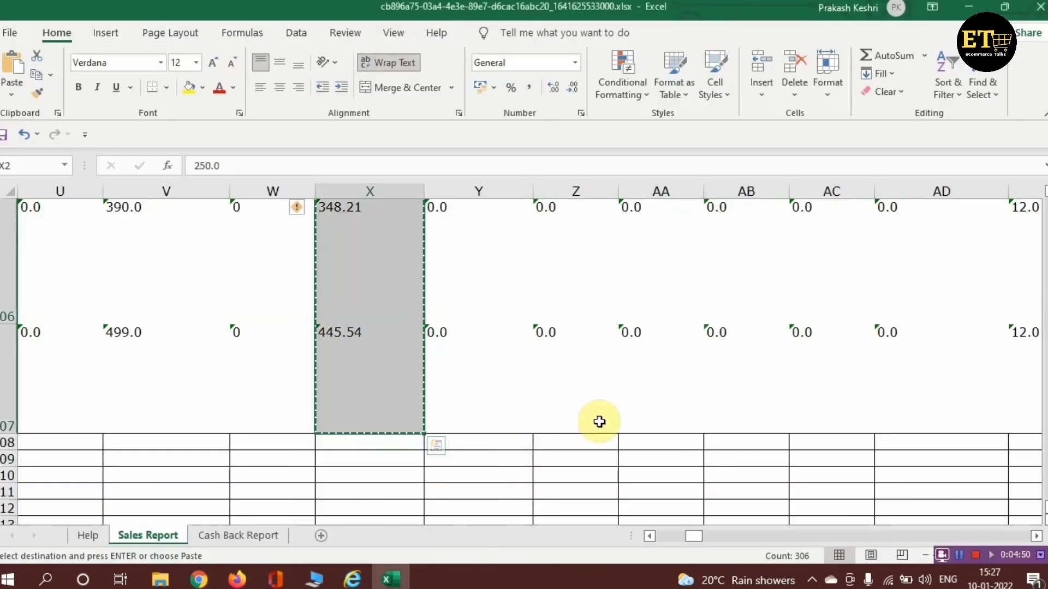
key(ctrl+Up)
key(Right)
key(Right)
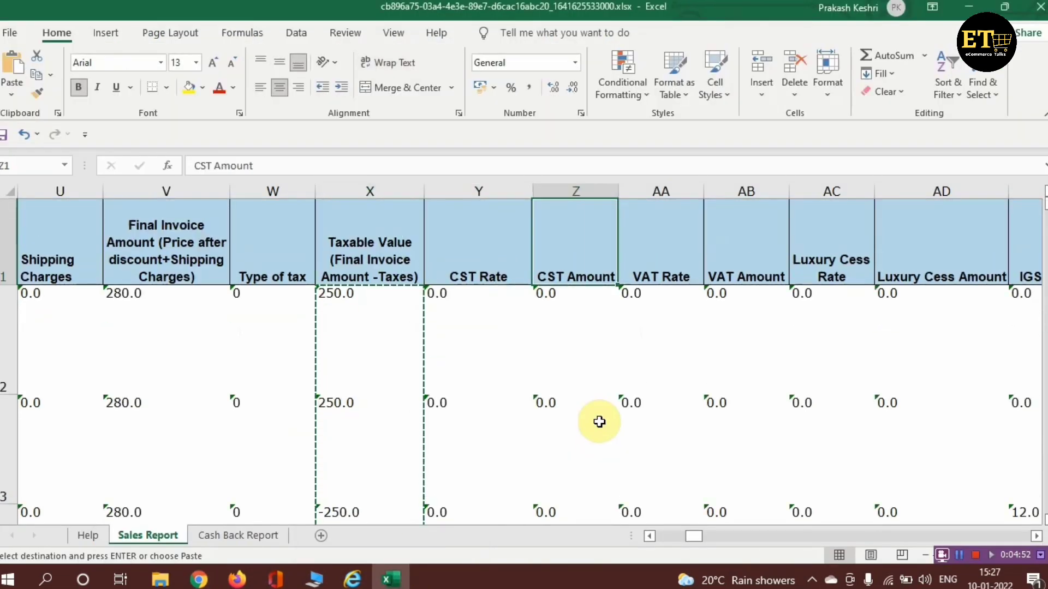
key(Right)
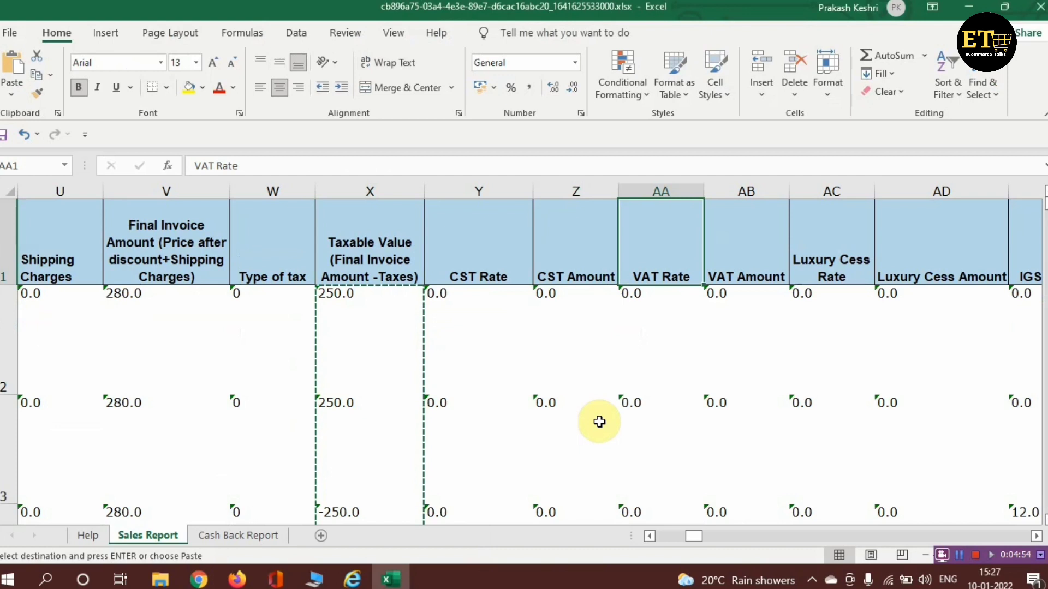
key(Right)
key(Right)
key(Right)
key(Right)
key(Right)
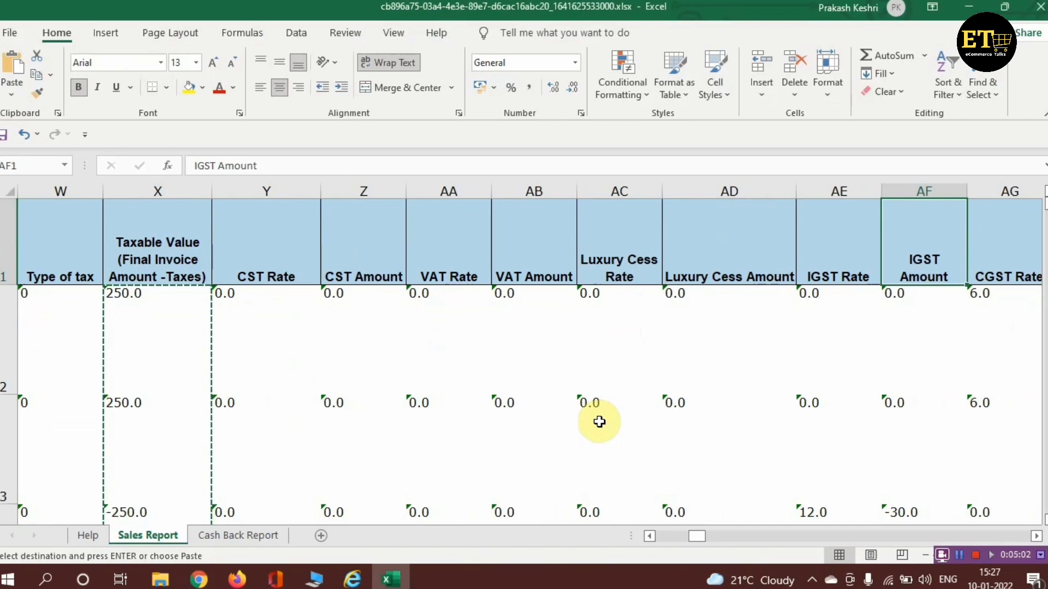
key(Right)
key(Right)
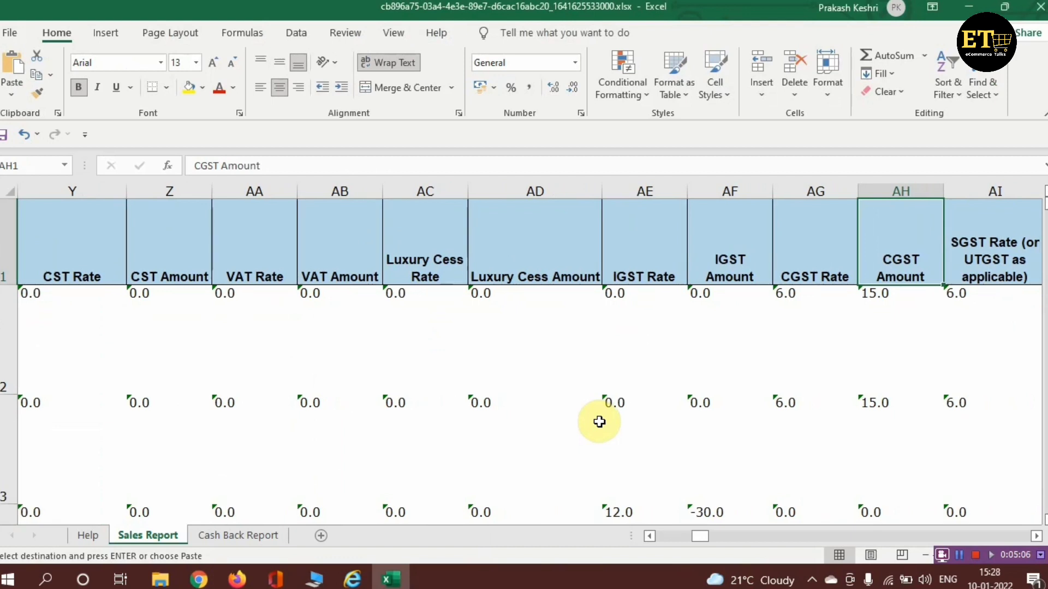
click(801, 264)
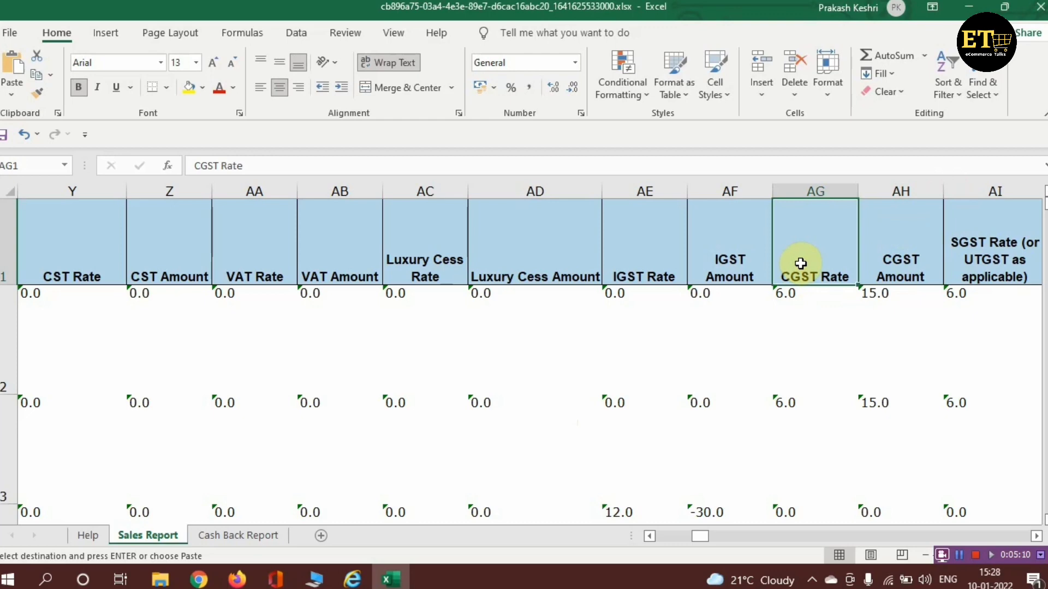
key(Right)
key(Right)
key(Right)
key(Right)
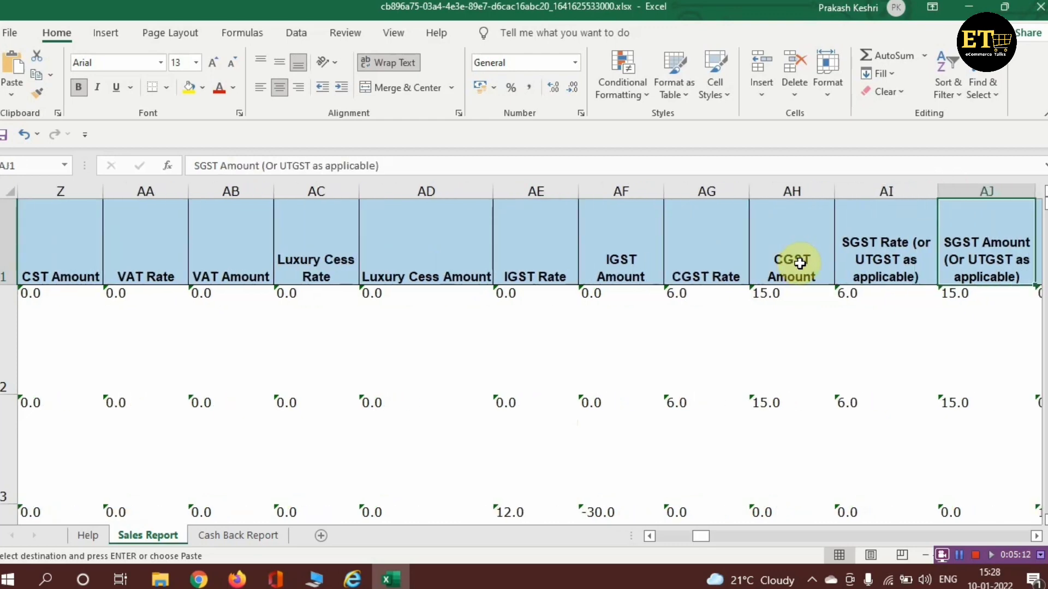
key(Right)
key(Right)
key(Right)
key(Right)
key(Right)
key(Right)
key(Right)
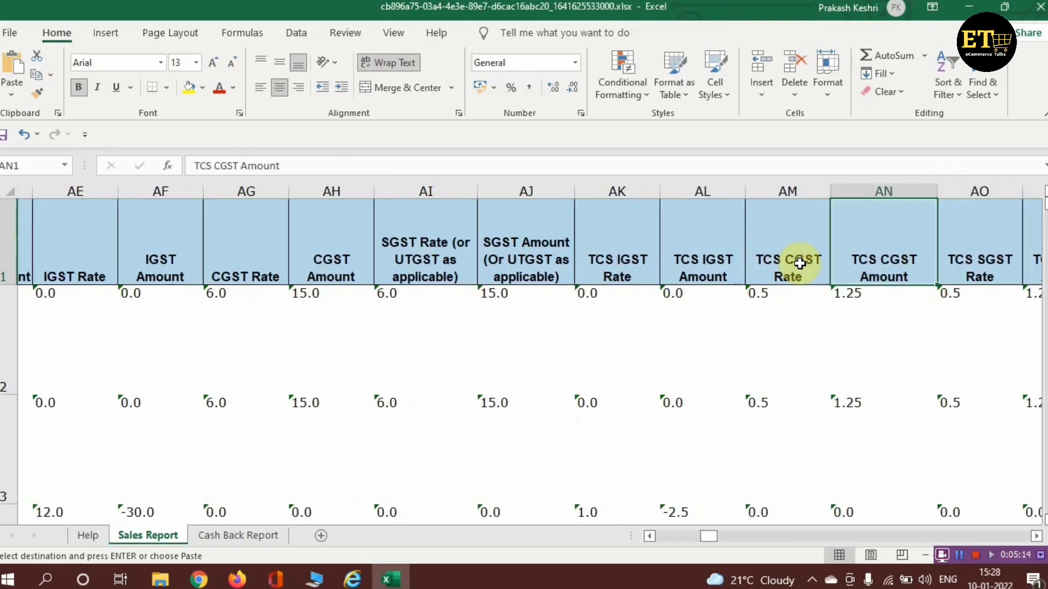
Step: Examine the CGST, SGST, IGST and TCS rate and amount columns of the Sales Report sheet
key(Right)
key(Right)
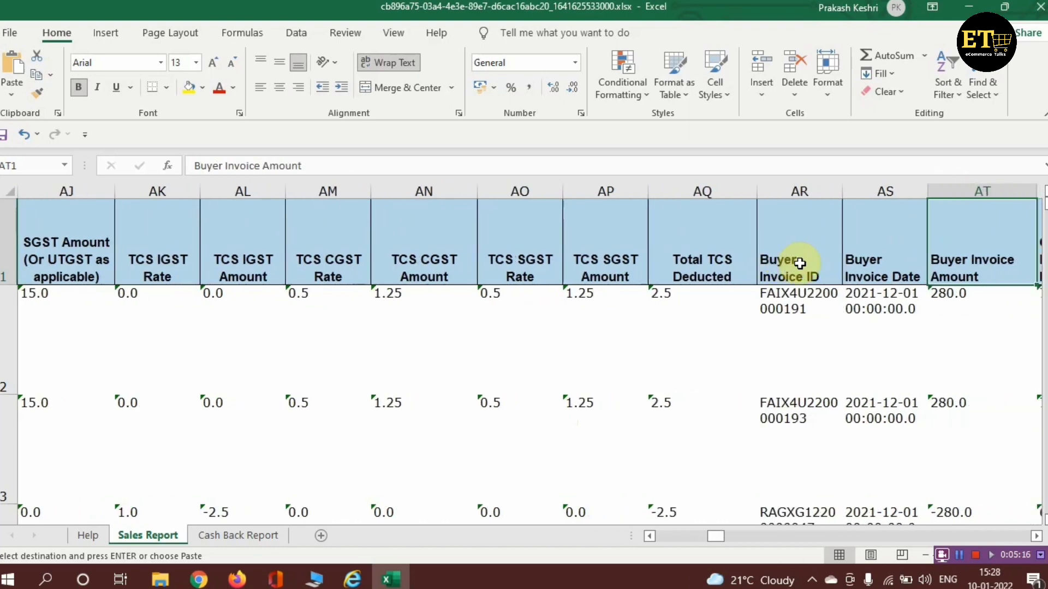
key(Left)
key(Left)
key(Left)
key(Left)
key(Left)
key(Left)
key(Left)
key(Left)
key(Left)
key(Left)
key(Left)
key(Left)
key(Left)
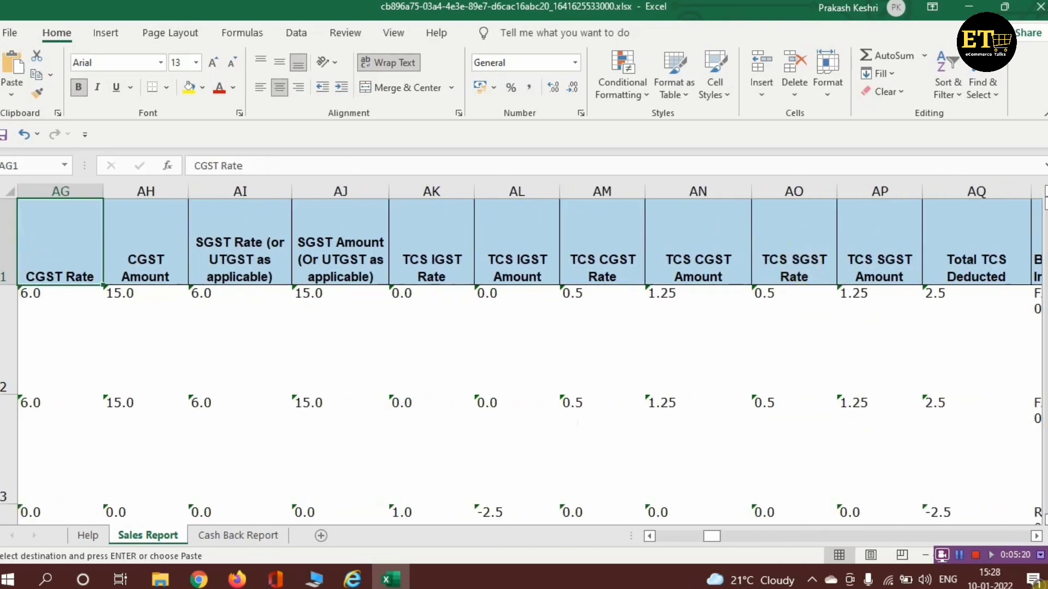
click(958, 555)
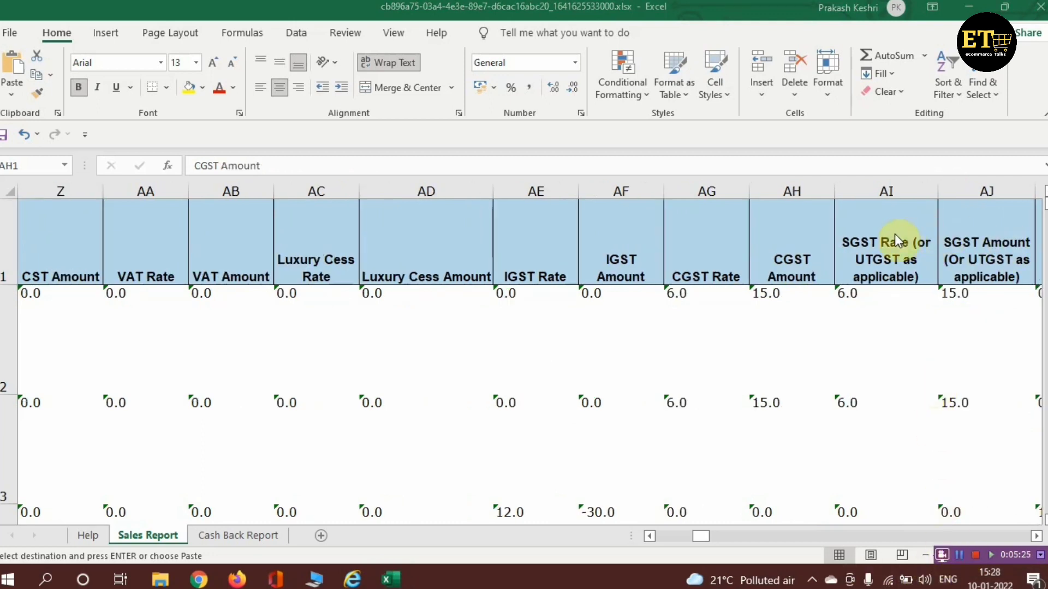
Step: Insert a blank column before the SGST Rate column AI, first cancelling the pending copy
click(895, 192)
right_click(895, 192)
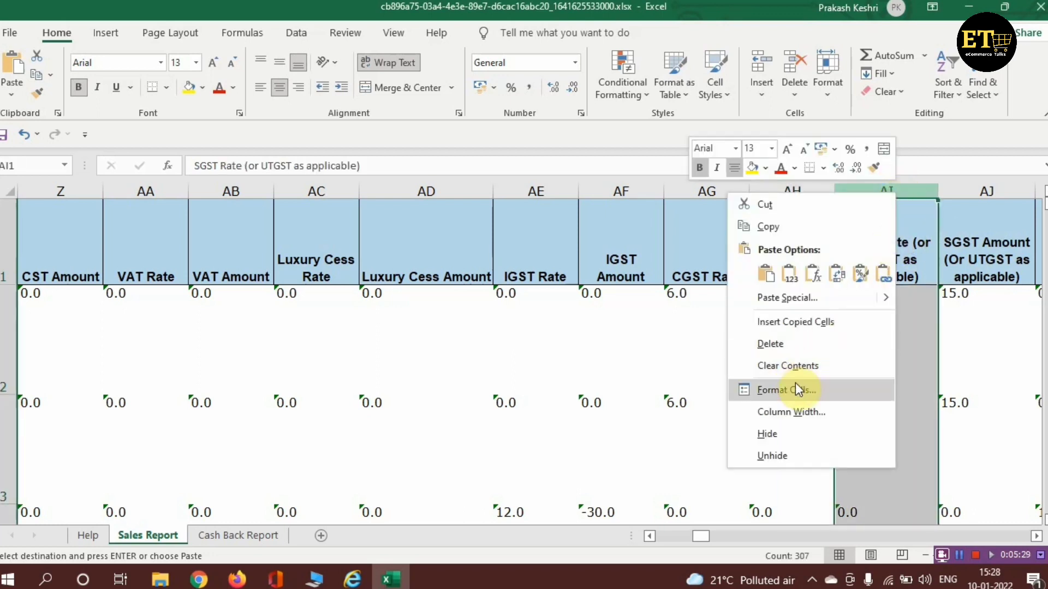
click(947, 352)
double_click(898, 314)
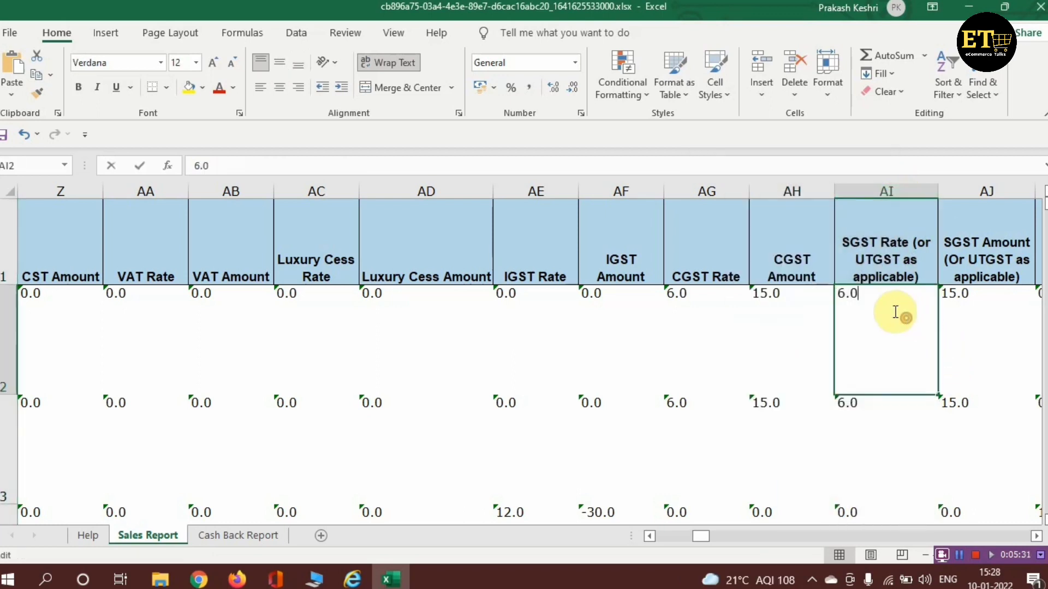
click(885, 190)
right_click(885, 192)
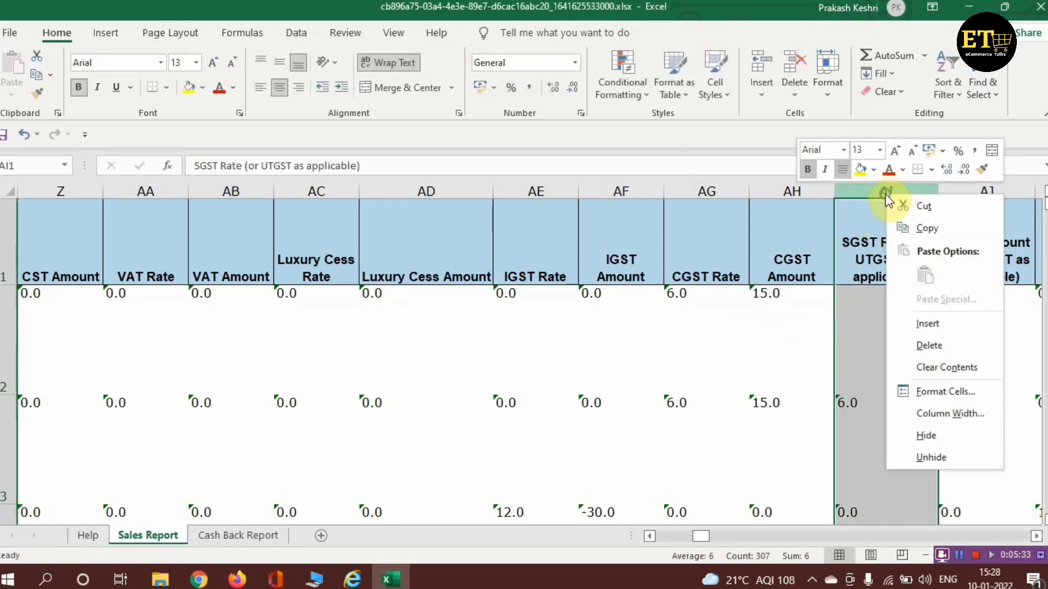
click(953, 316)
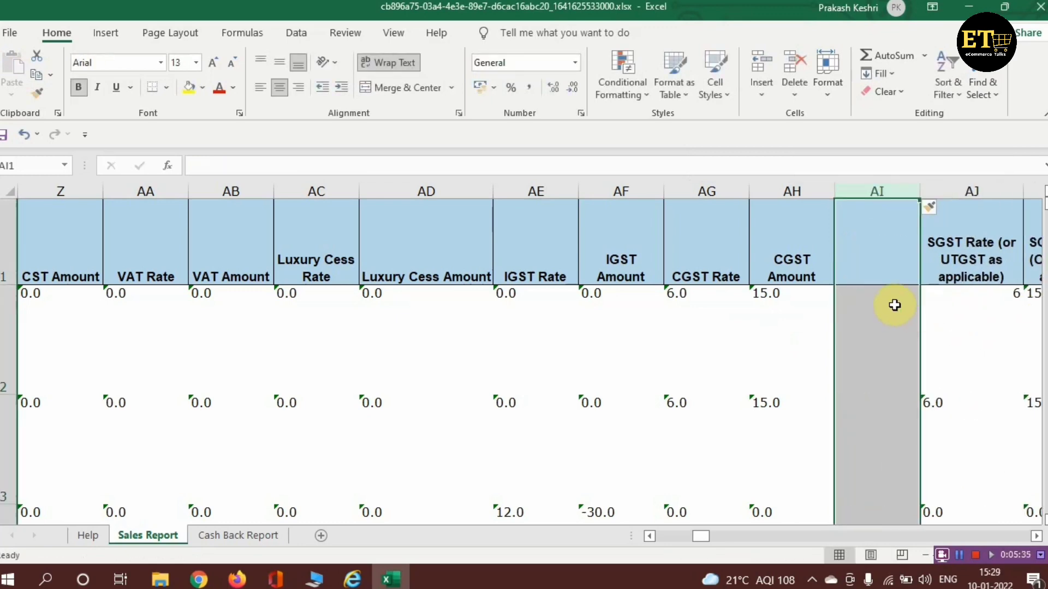
Step: Try entering the formula =AI:AI in cell AI2 of the new blank column
click(894, 306)
text(=)
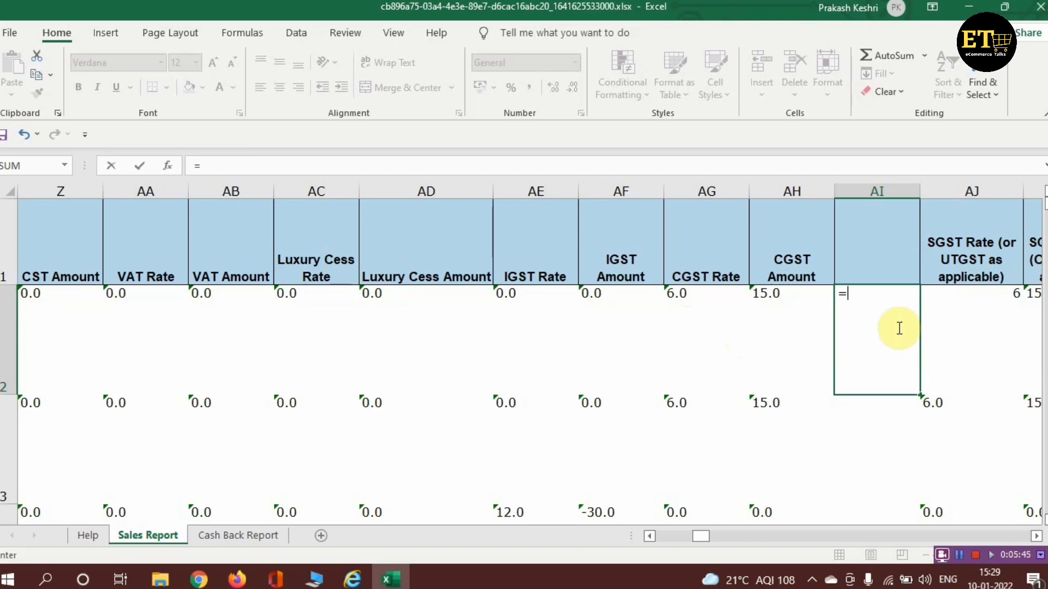
click(888, 188)
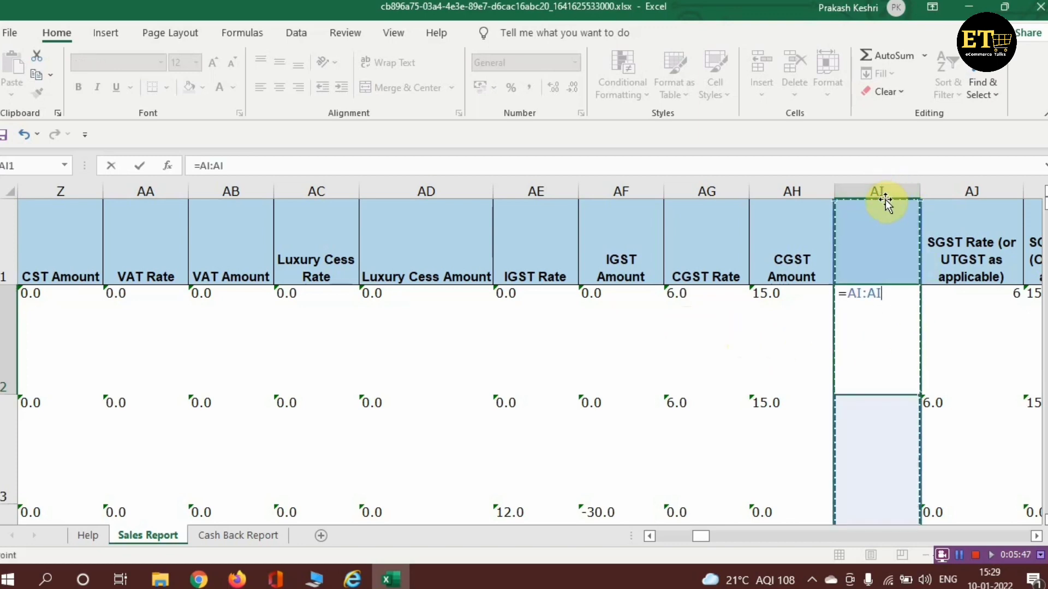
key(Return)
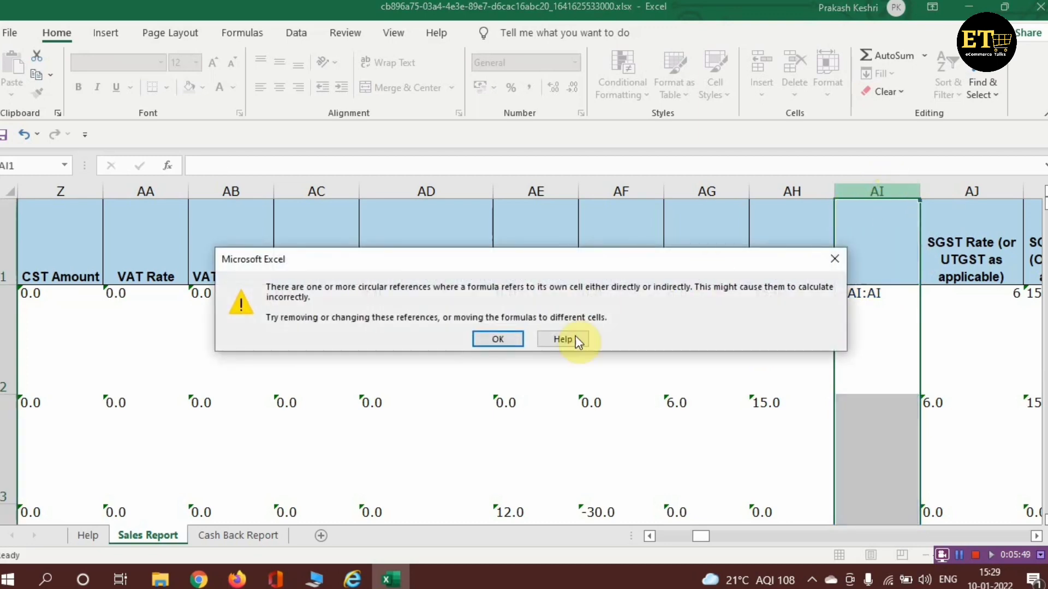
click(499, 340)
Step: Delete the blank column AI between CGST Amount and SGST Rate
right_click(854, 191)
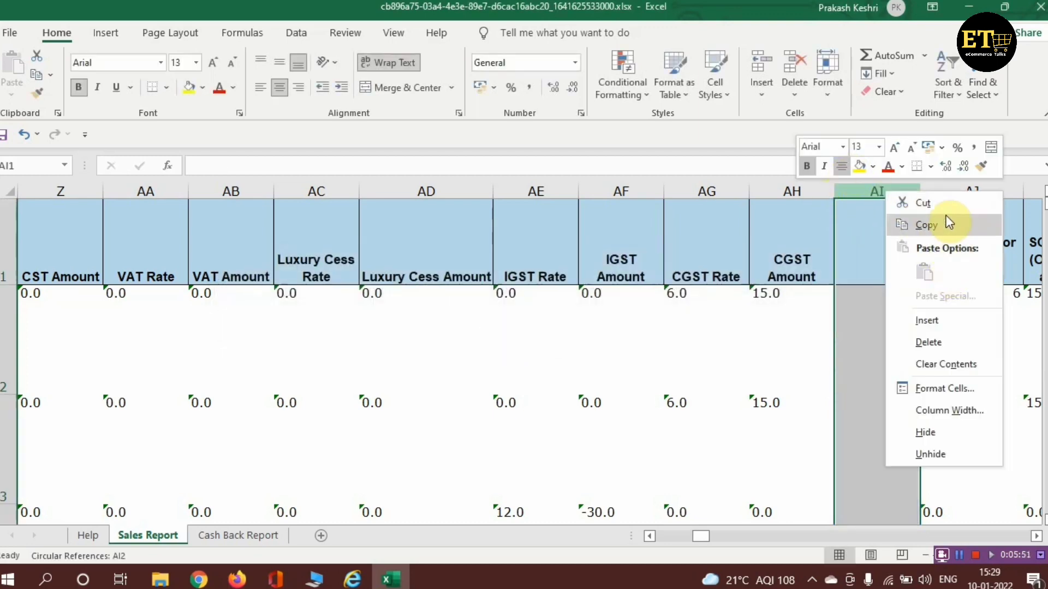
key(Escape)
key(ctrl+x)
right_click(903, 190)
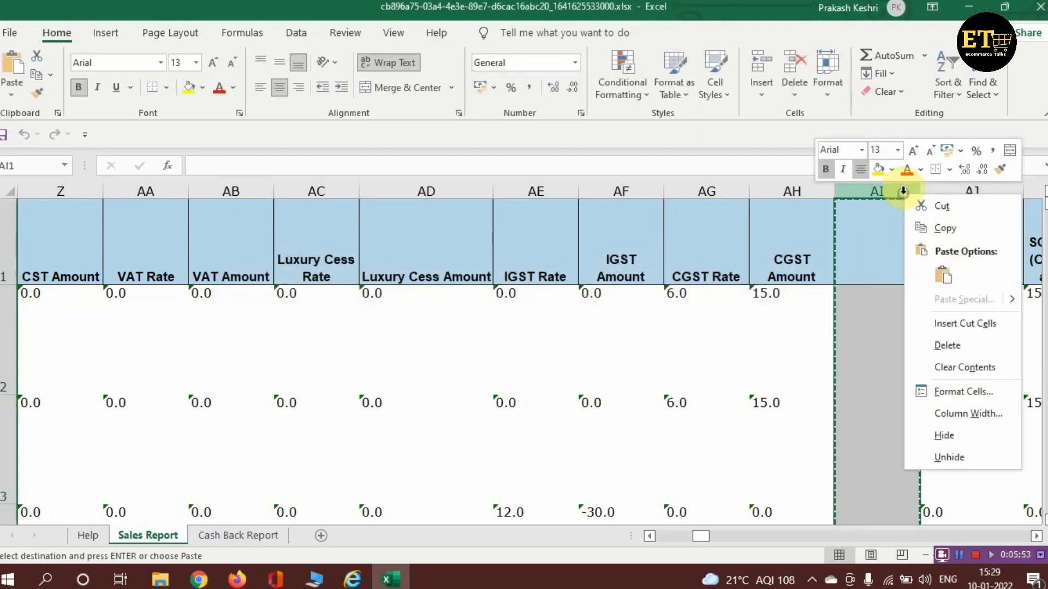
click(959, 344)
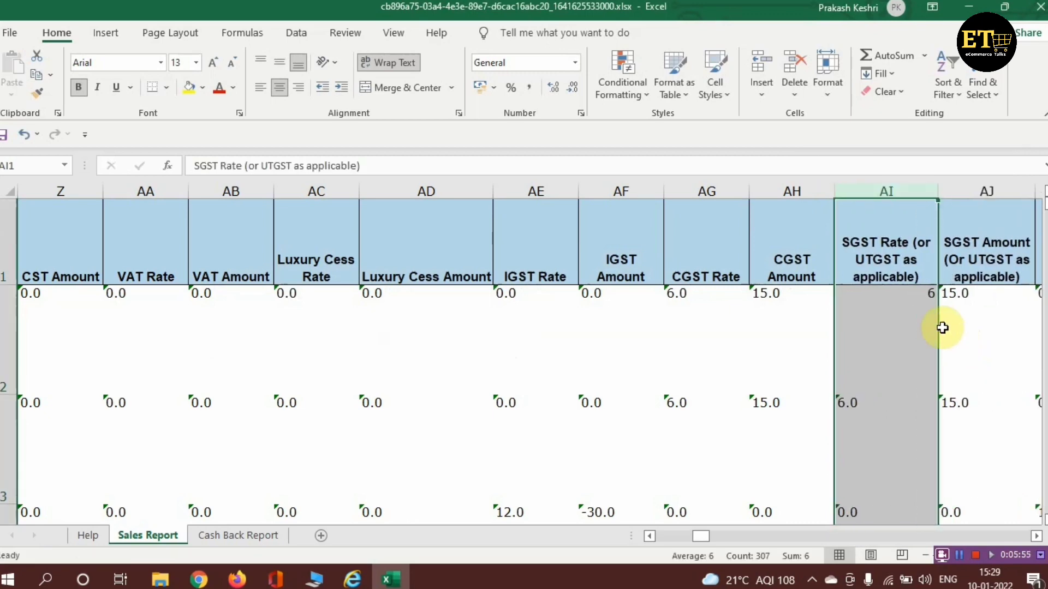
Step: Insert a blank column before the TCS IGST Rate column AK, next to SGST Amount
key(Right)
key(Right)
key(Right)
key(Right)
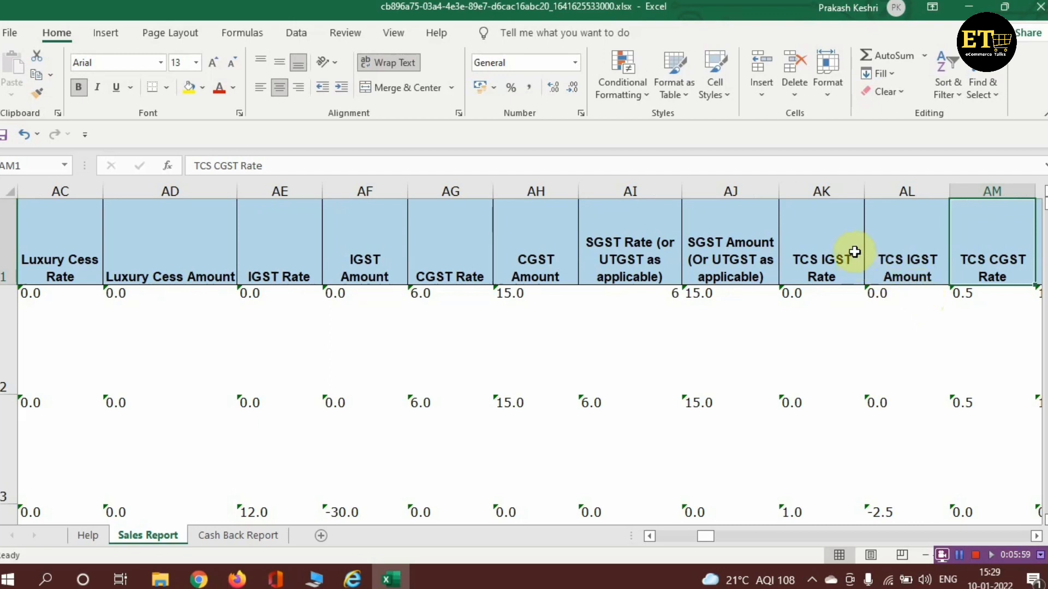
click(821, 191)
right_click(824, 192)
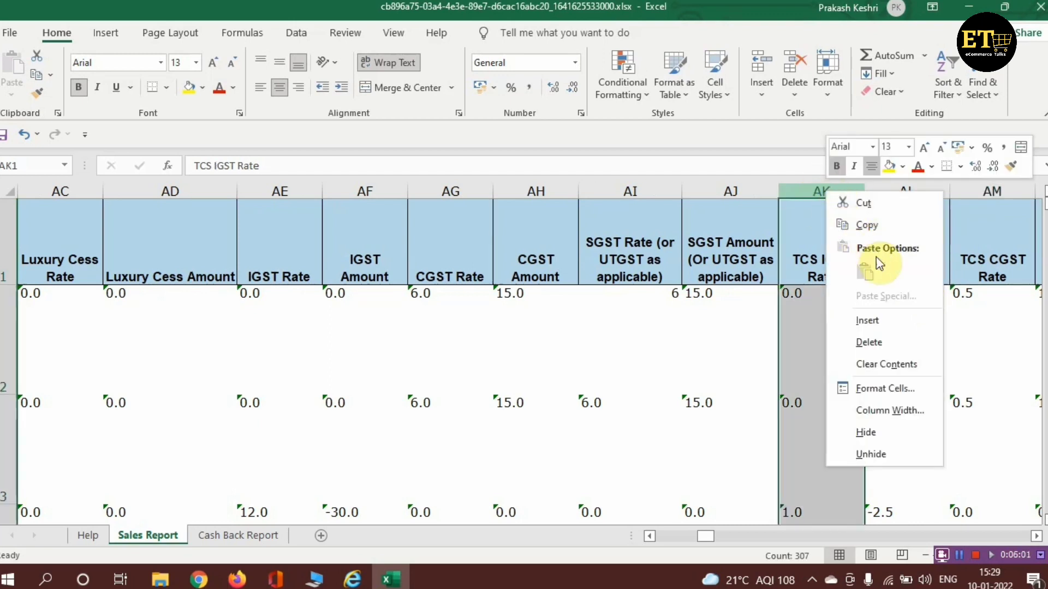
click(875, 319)
Step: Enter the formula =AG2+AI2+AE2 in cell AK2 to add the CGST, SGST and IGST rates
click(835, 306)
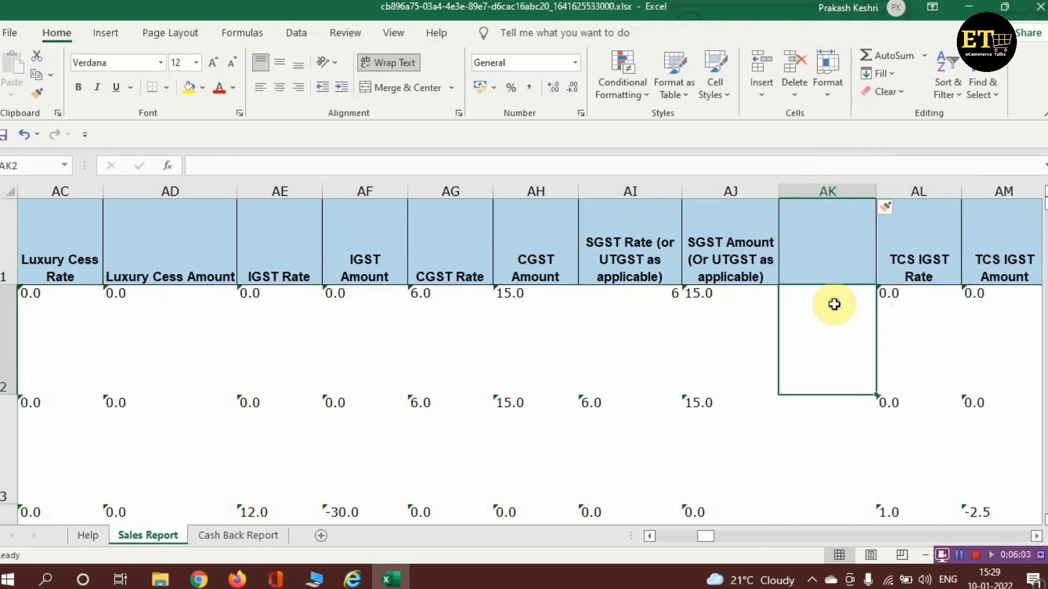
text(=)
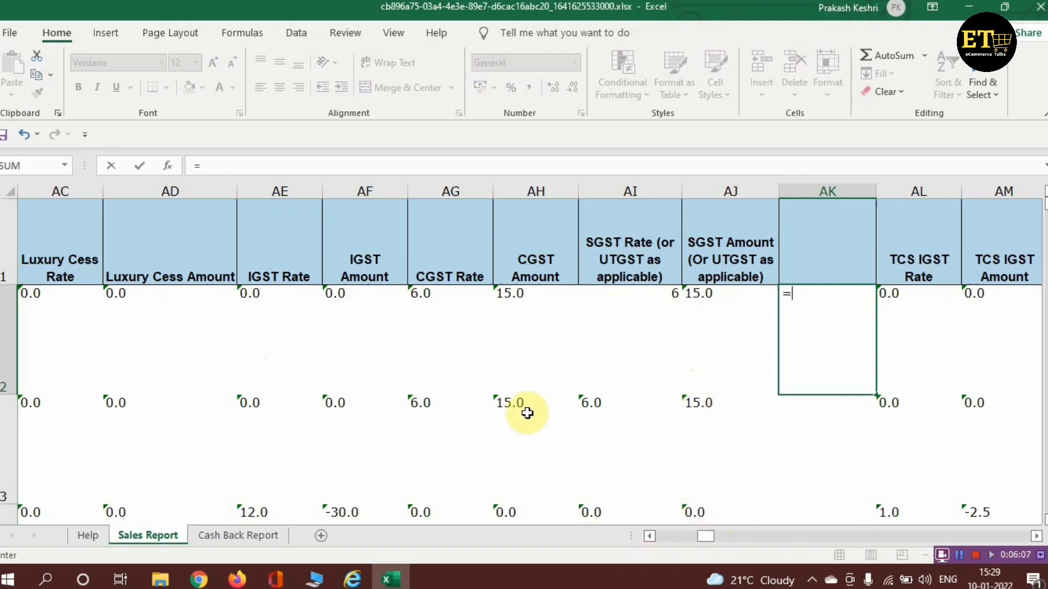
click(441, 300)
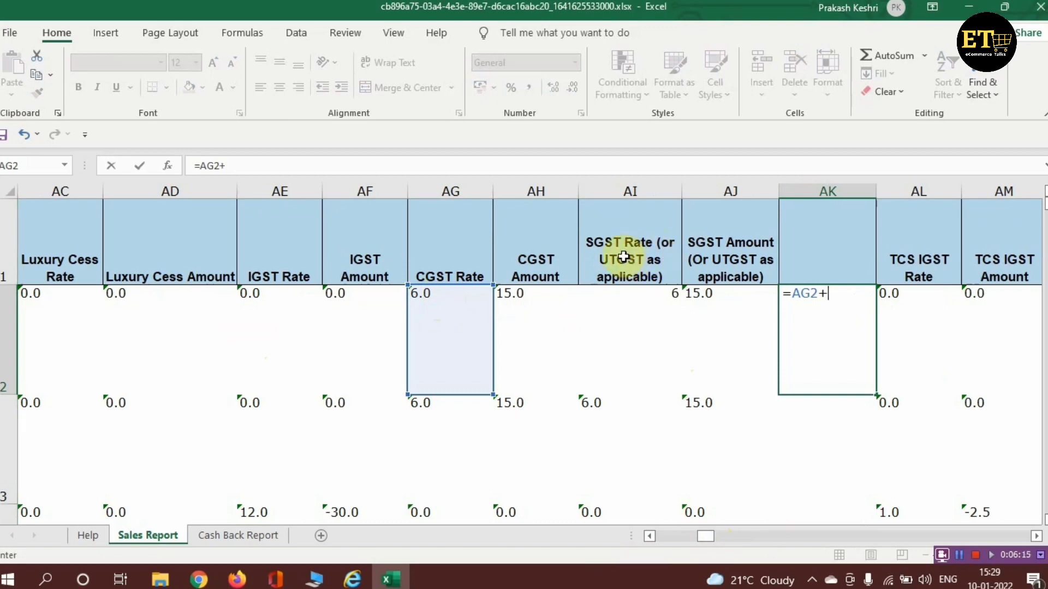
click(629, 307)
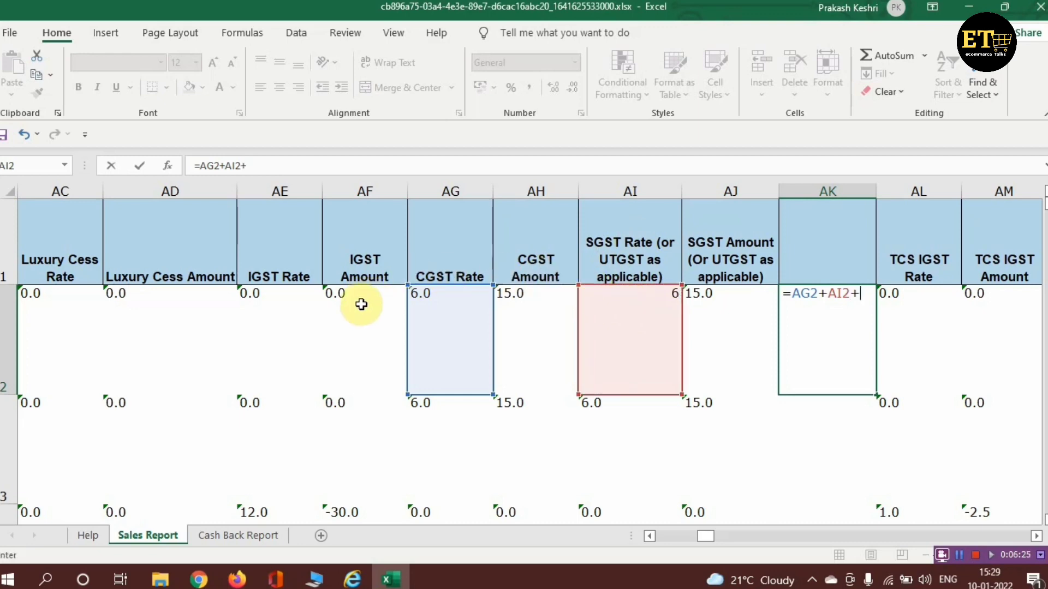
click(264, 310)
key(Return)
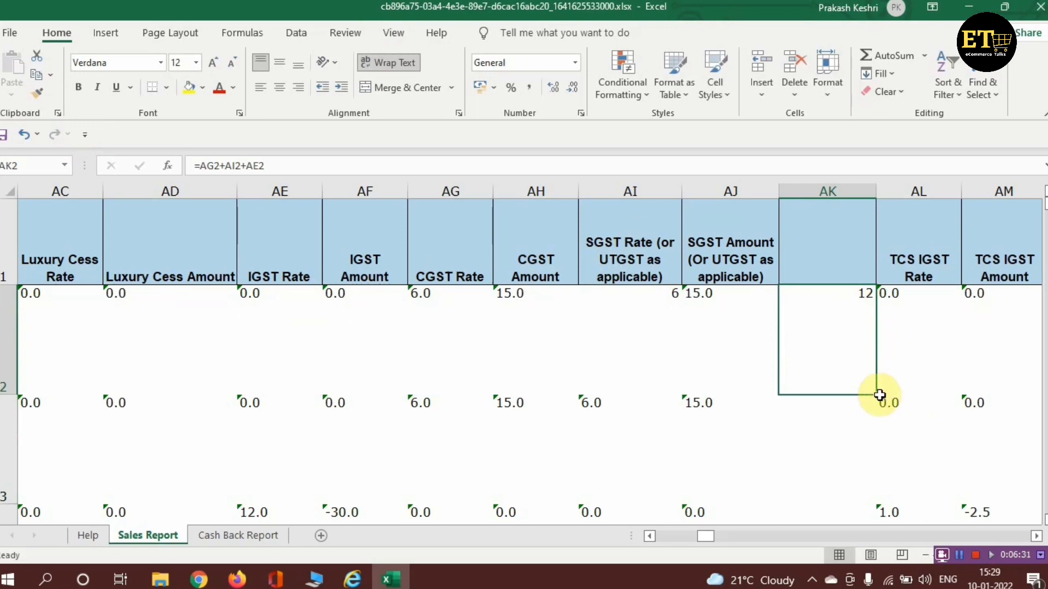
Step: Fill the combined rate formula from AK2 down column AK through all data rows and copy the filled range
drag(876, 391, 868, 578)
scroll(846, 498, up, 5)
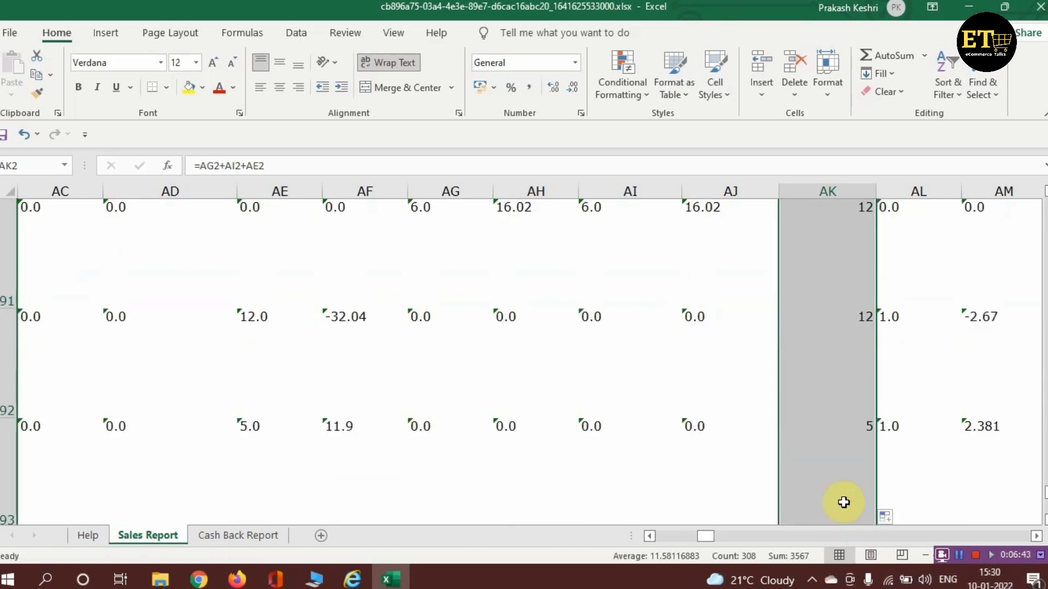
scroll(844, 502, up, 3)
key(ctrl+c)
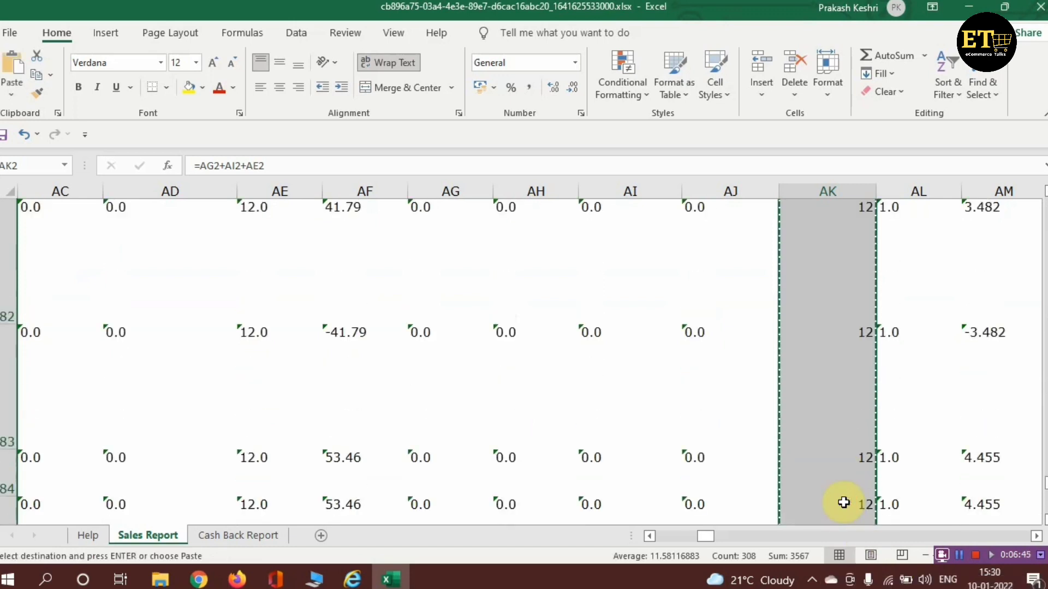
scroll(843, 502, up, 5)
scroll(841, 501, down, 15)
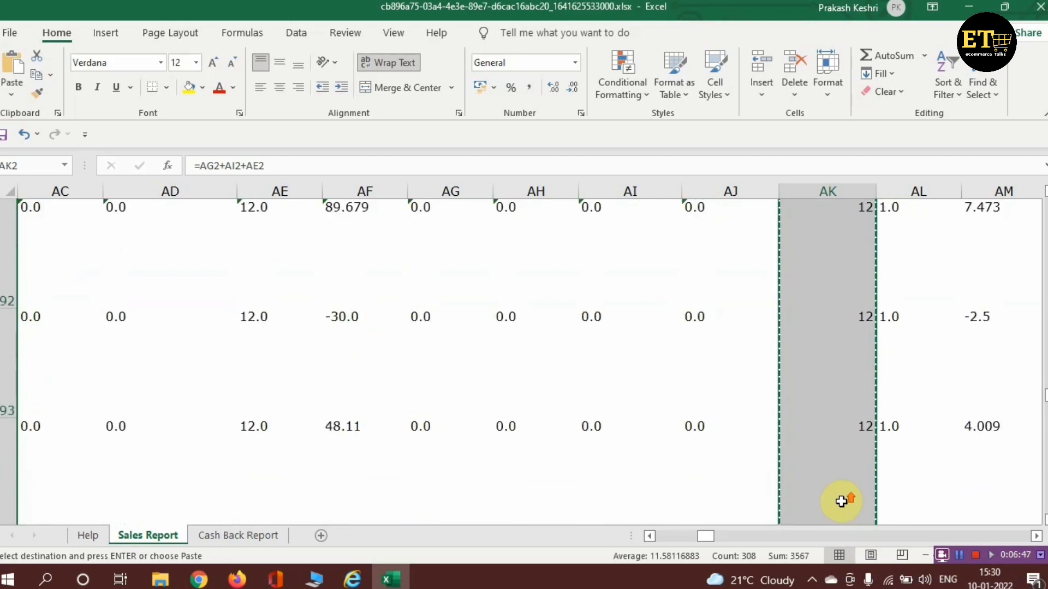
scroll(841, 502, up, 20)
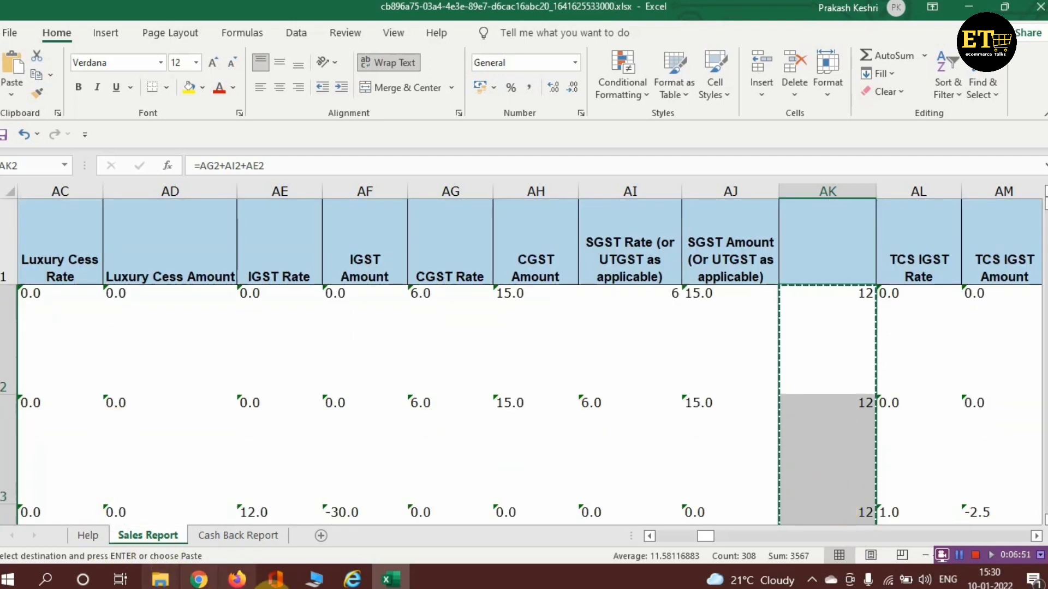
Step: Switch to the untitled Google Sheets spreadsheet and paste the combined rates into the RATE column from cell M951 down
mouse_move(202, 583)
click(199, 521)
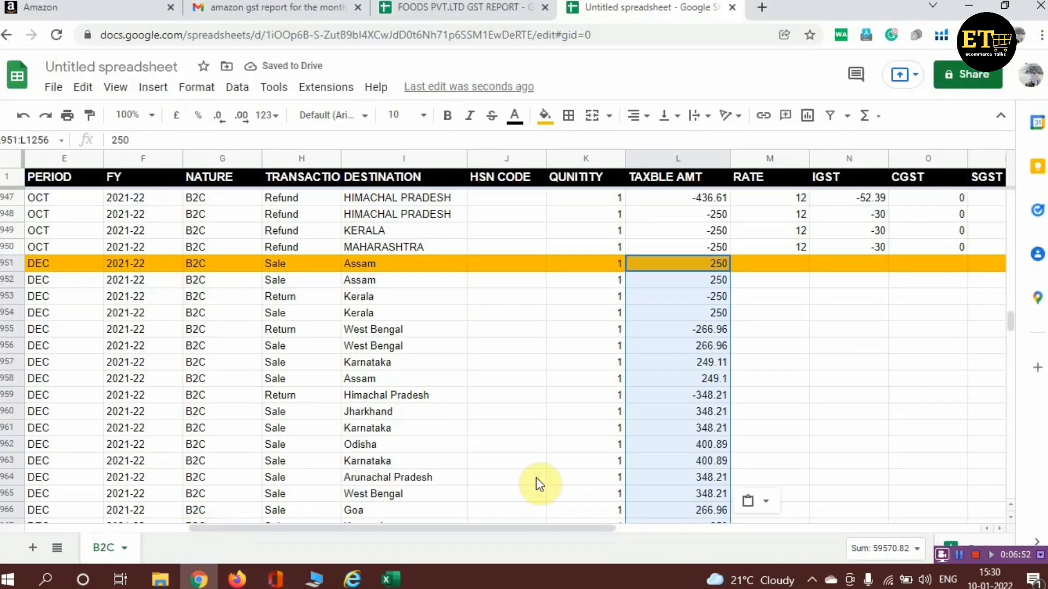
click(768, 267)
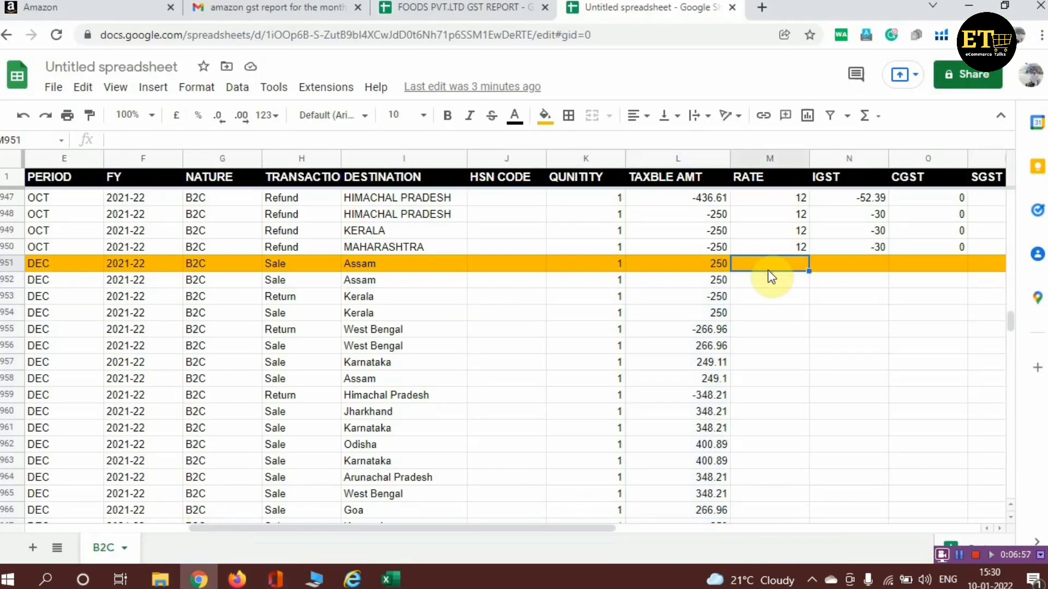
key(ctrl+v)
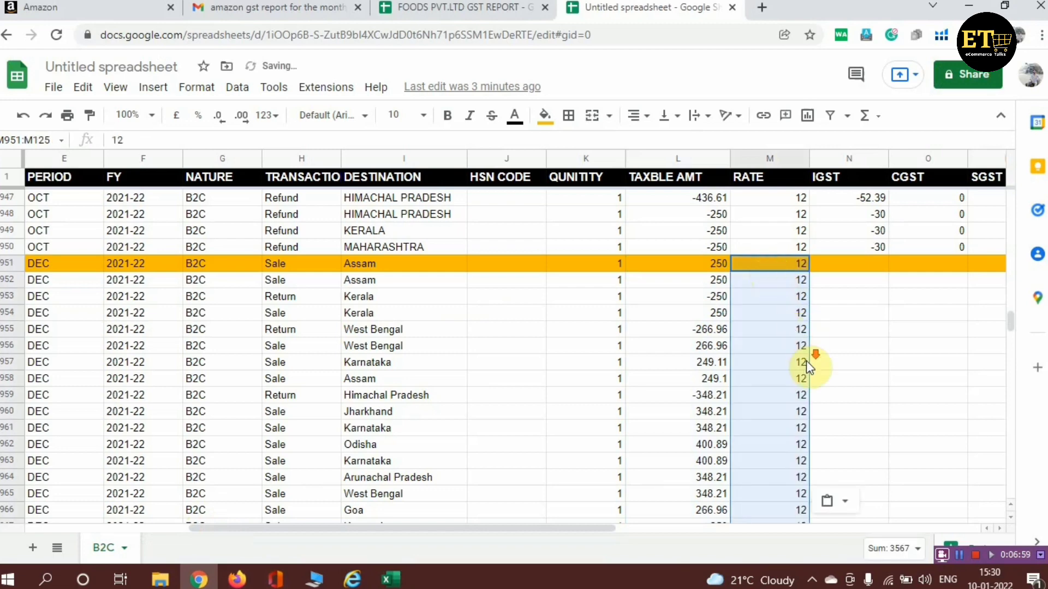
scroll(807, 361, down, 4)
scroll(806, 361, down, 15)
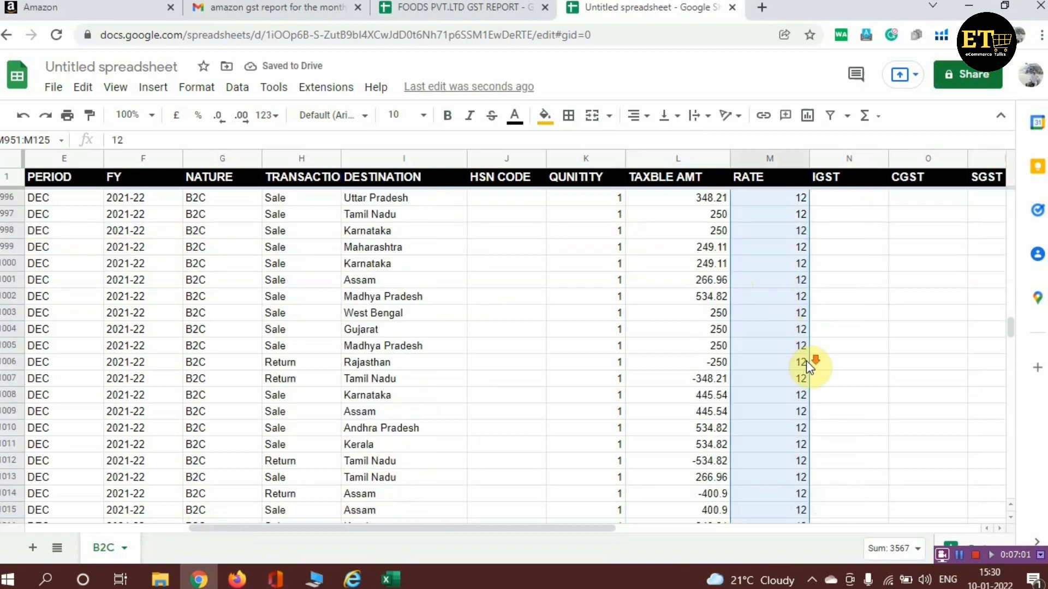
scroll(806, 361, down, 9)
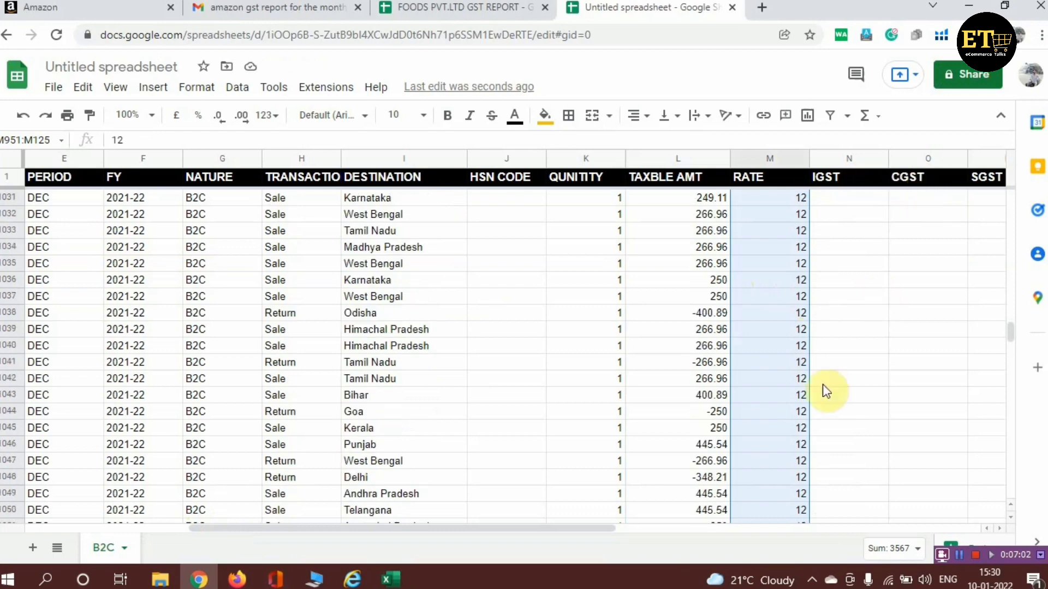
Step: Switch back to the Excel Sales Report and copy the IGST Amount values from AF2 to the last data row
mouse_move(391, 580)
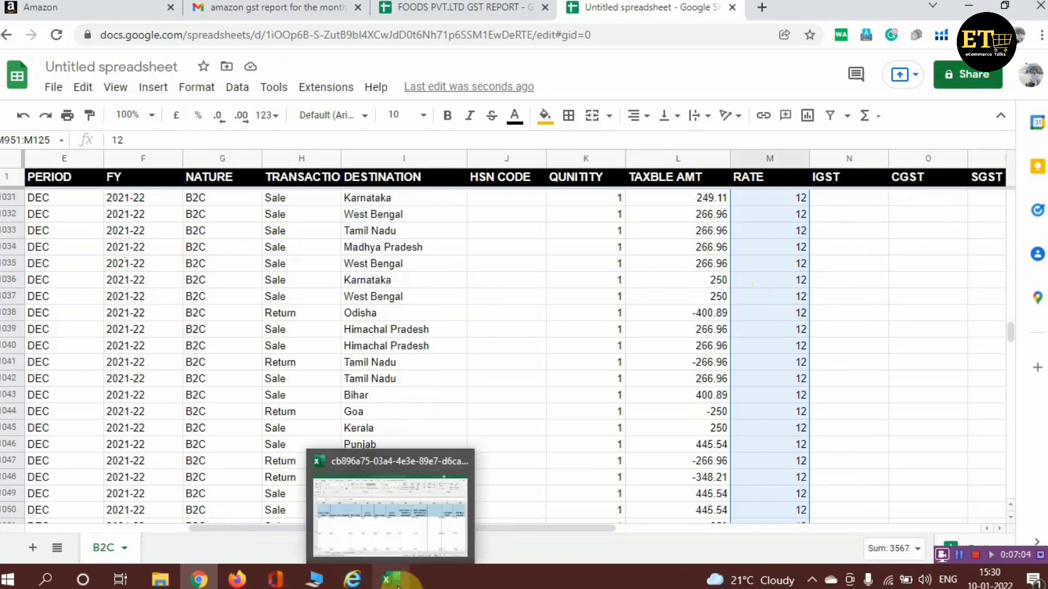
click(398, 527)
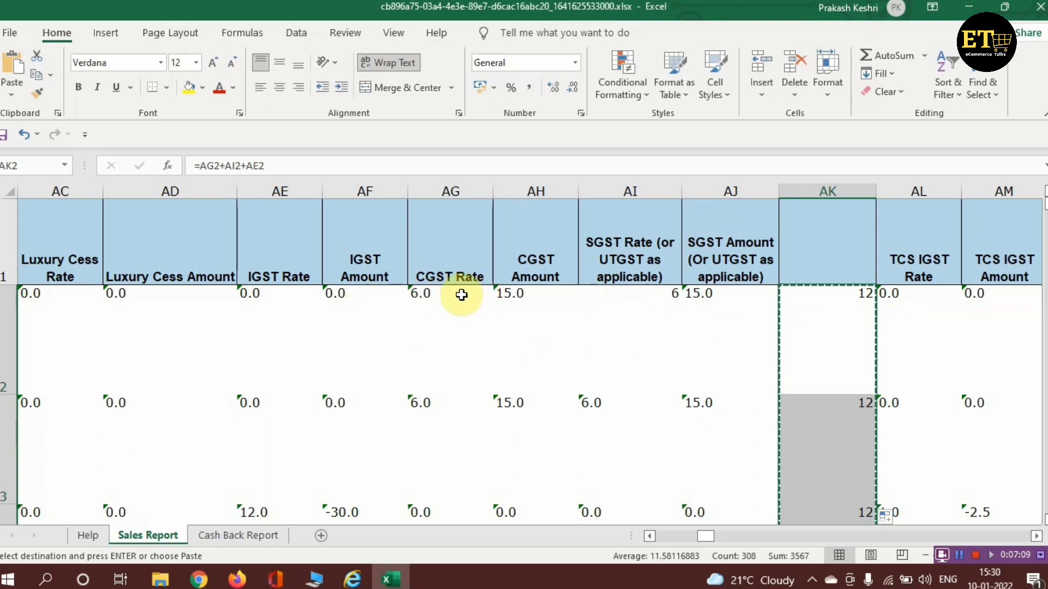
click(361, 301)
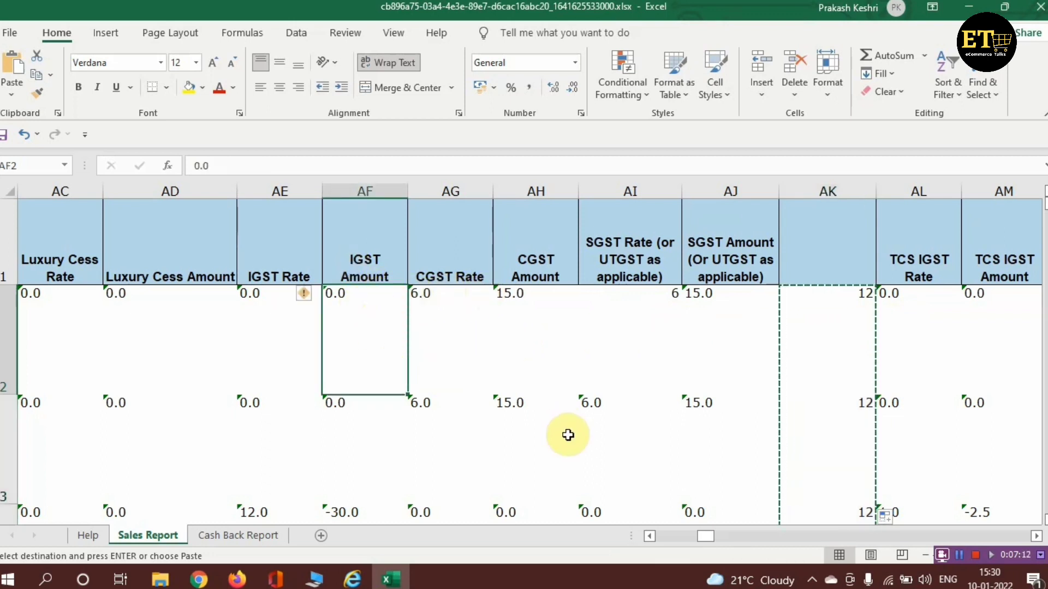
key(ctrl+shift+Down)
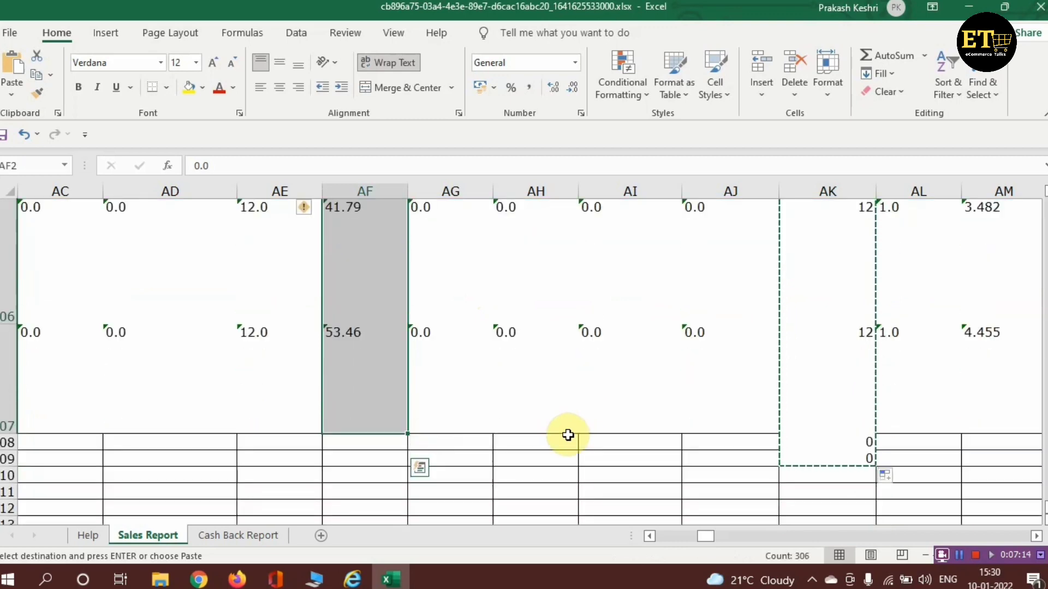
key(ctrl+c)
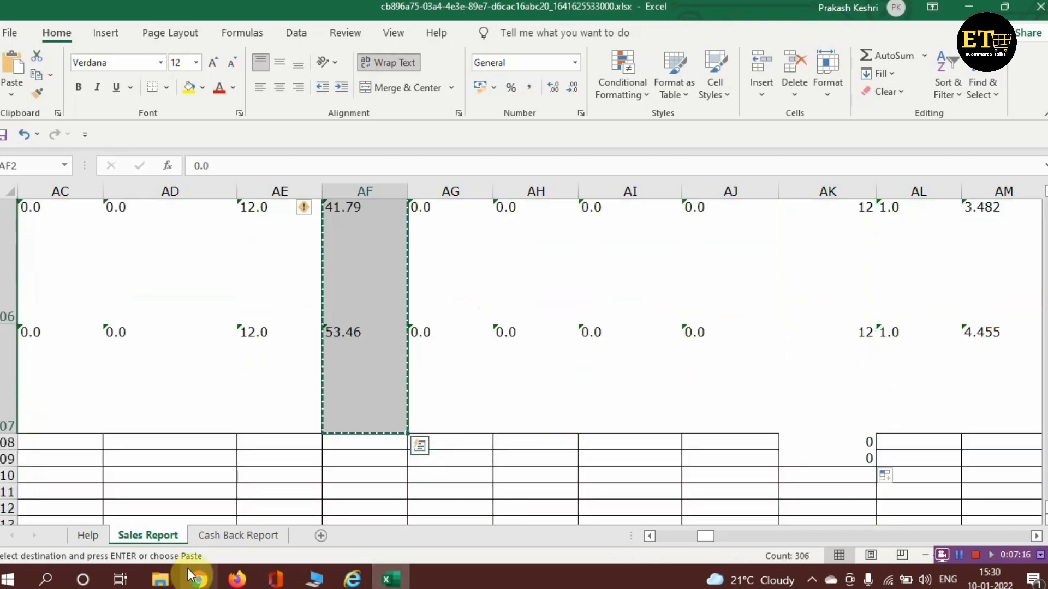
Step: Switch to the untitled Google Sheets spreadsheet and paste the copied IGST amounts into the IGST column from cell N951 down
mouse_move(199, 578)
click(207, 523)
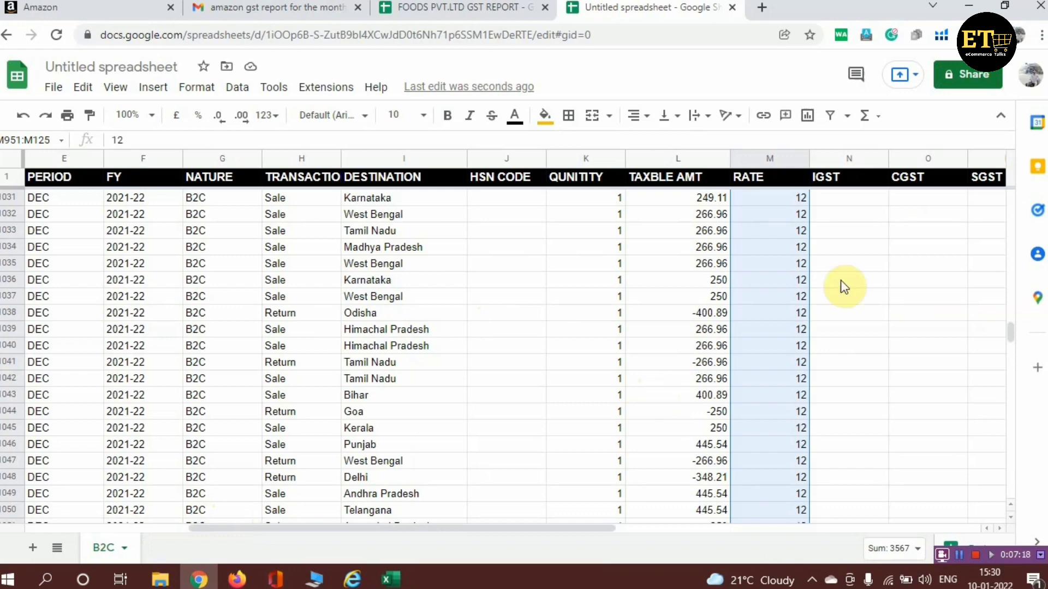
scroll(840, 279, up, 4)
scroll(840, 279, up, 20)
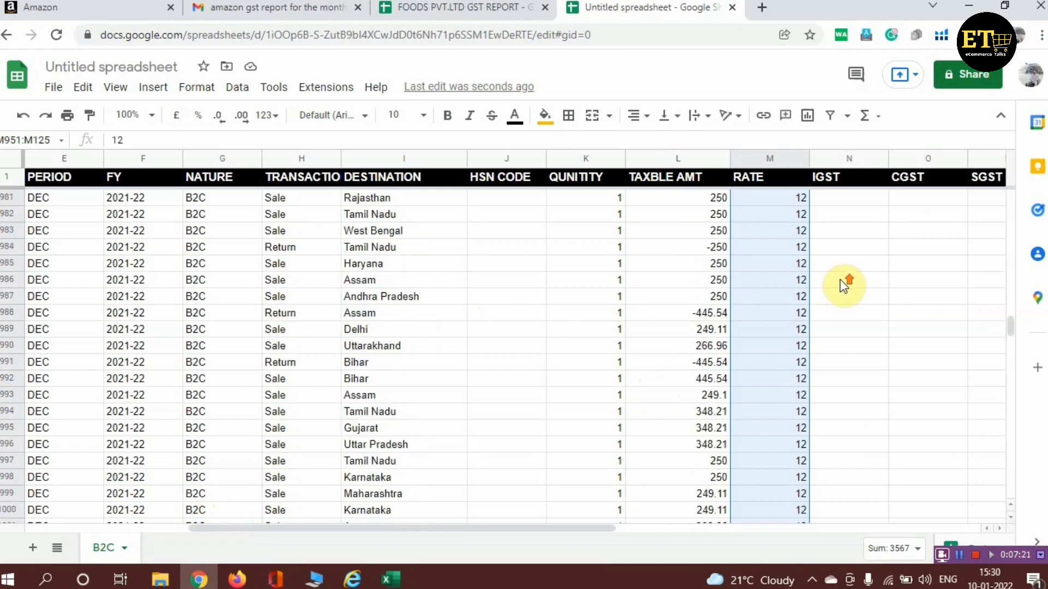
scroll(845, 289, down, 13)
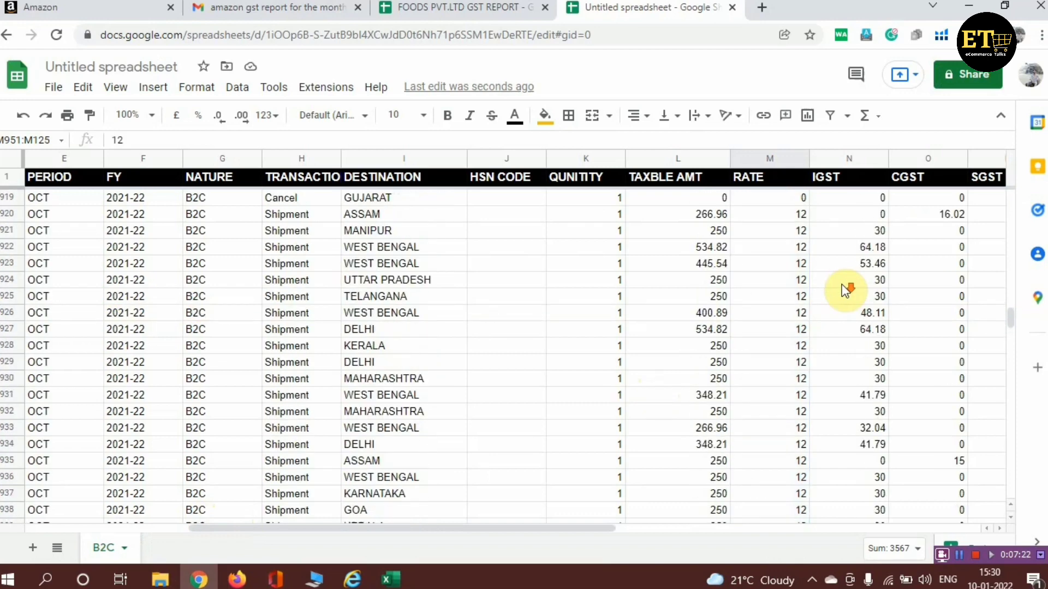
scroll(851, 292, down, 2)
scroll(857, 293, up, 4)
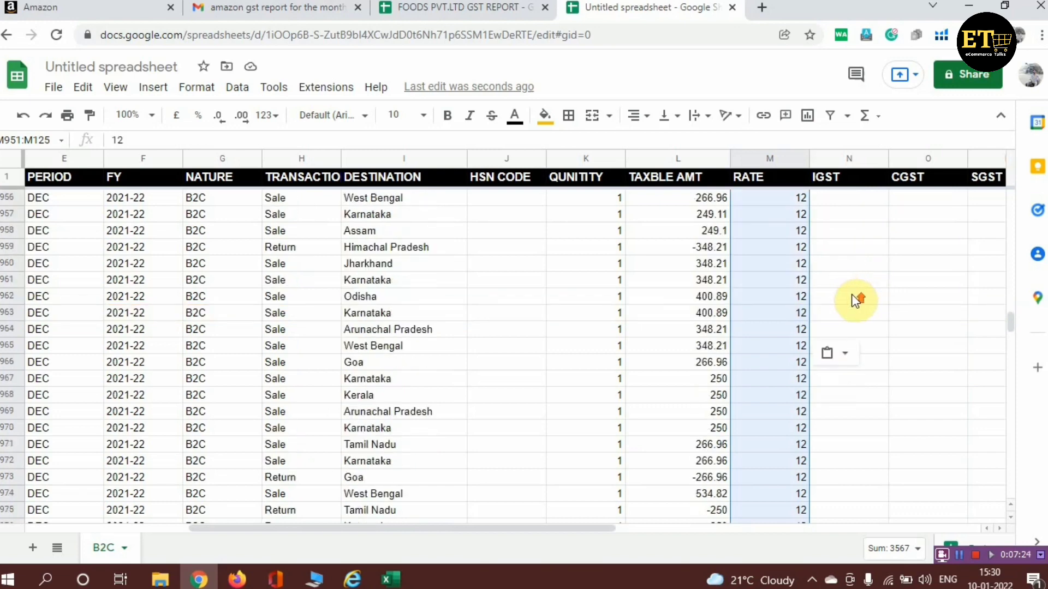
scroll(865, 309, up, 1)
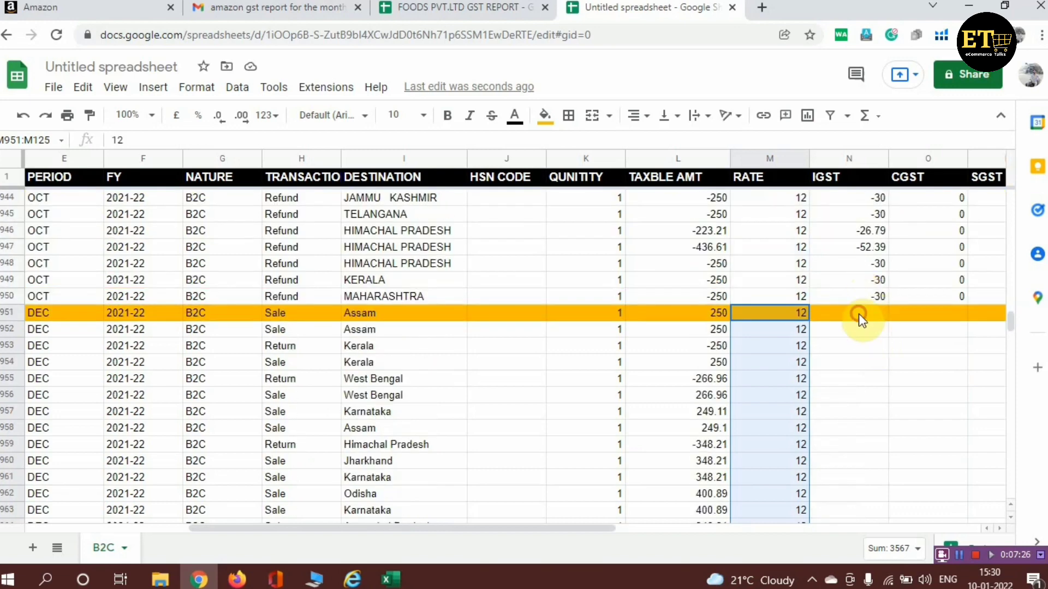
click(858, 315)
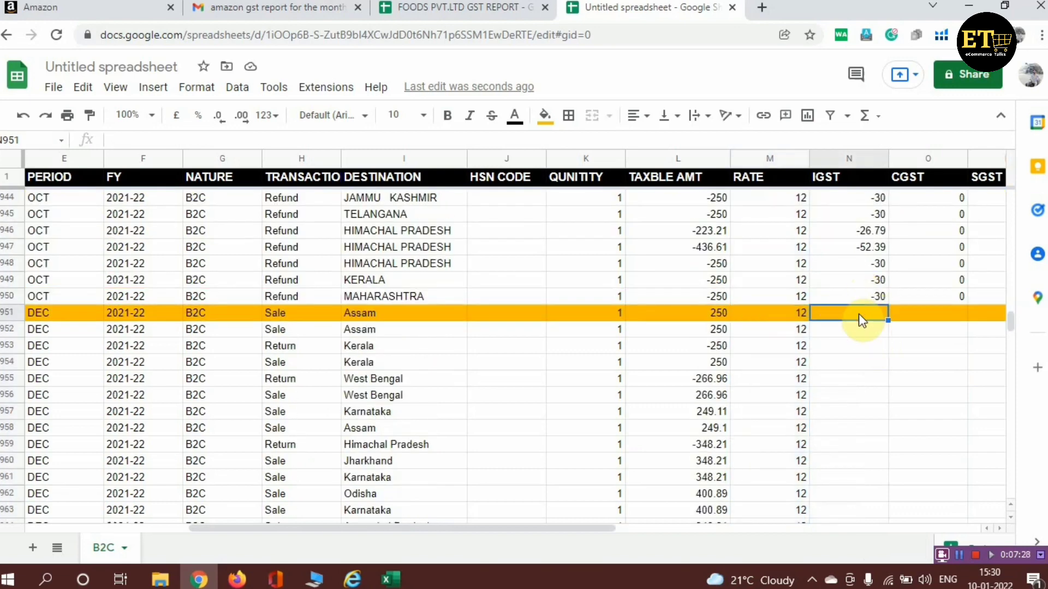
key(ctrl+v)
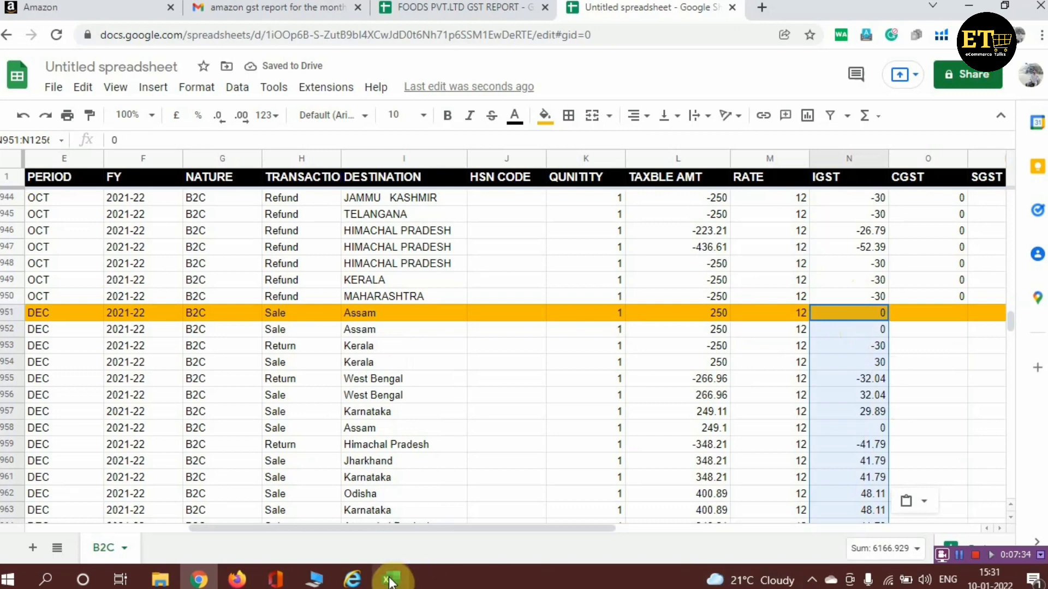
Step: Switch back to the Excel Sales Report and copy the CGST Amount values from AH2 to the last data row
mouse_move(390, 582)
click(398, 538)
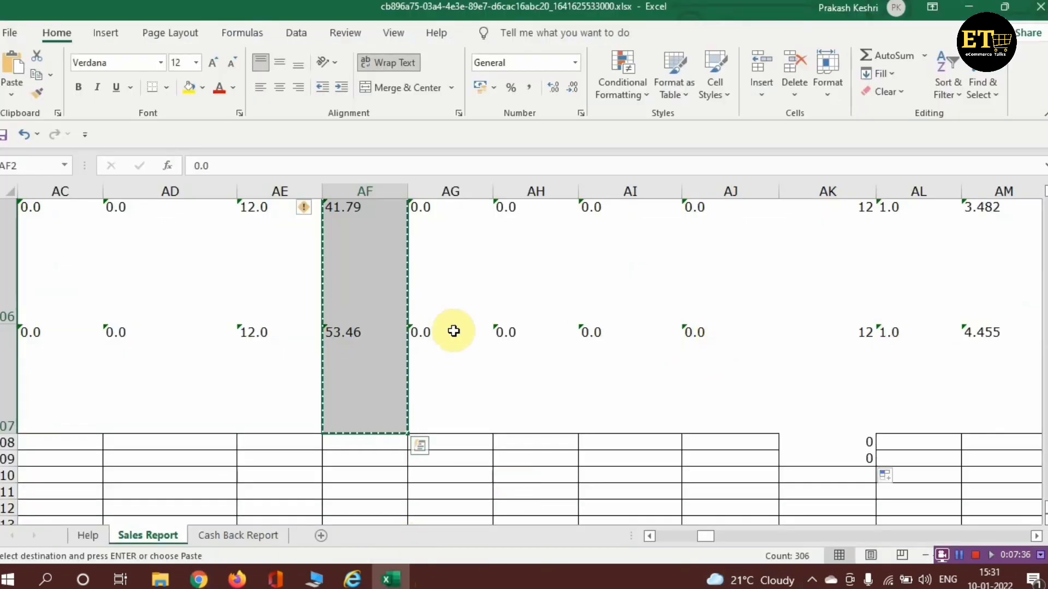
scroll(452, 330, down, 3)
scroll(454, 331, up, 20)
click(351, 222)
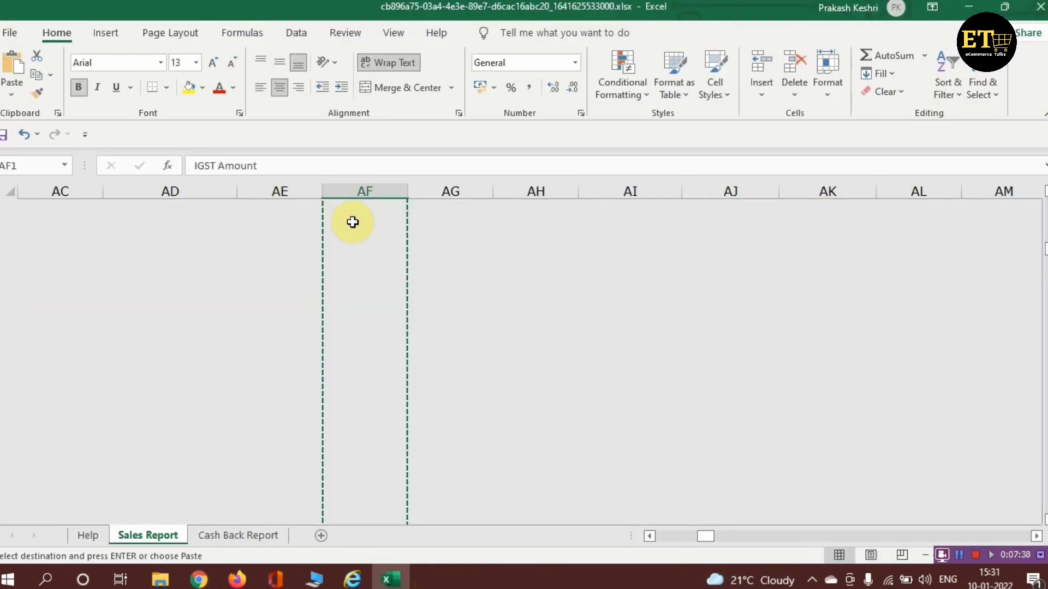
click(437, 311)
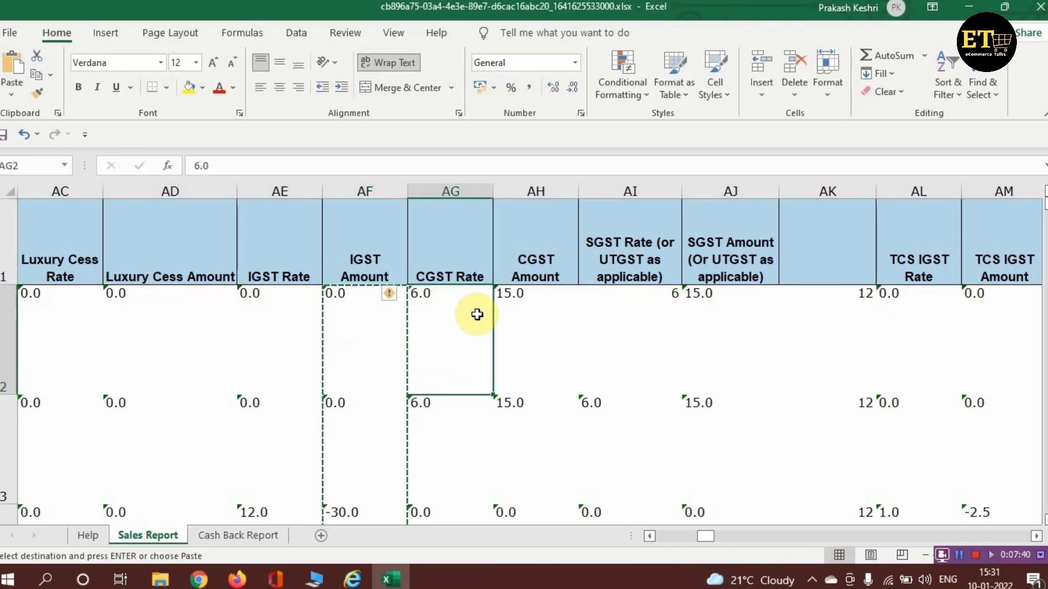
click(519, 314)
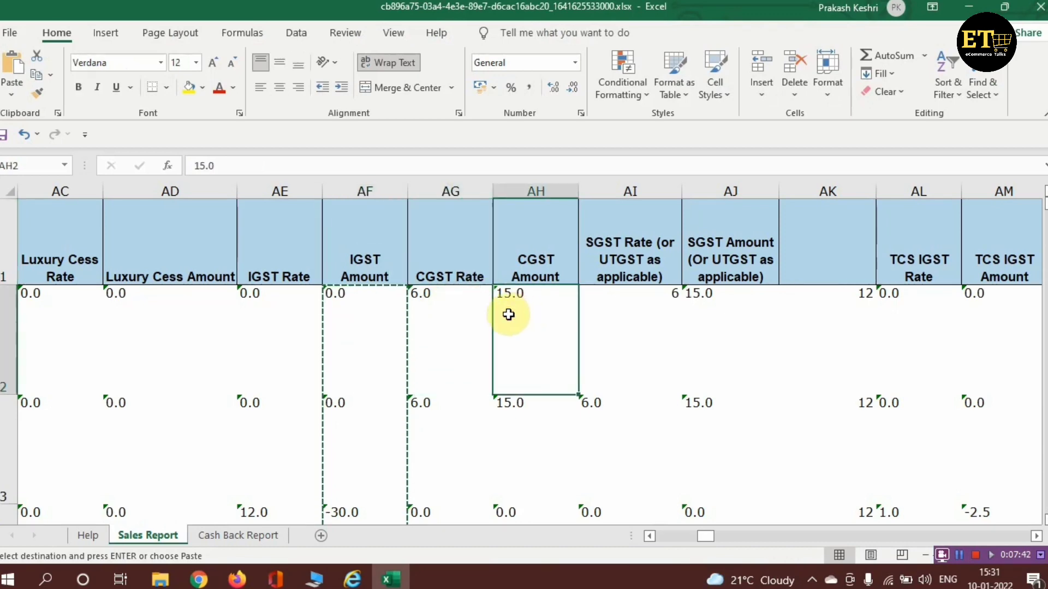
key(ctrl+shift+Down)
key(ctrl+c)
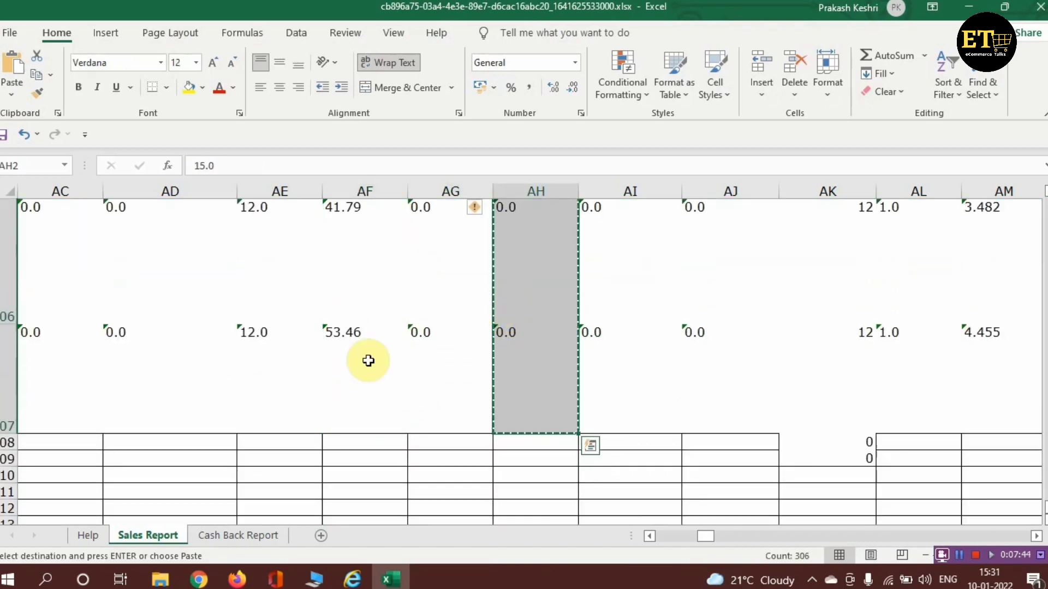
Step: Switch to the Google Sheets spreadsheet and paste the copied amounts into the CGST column from O951 and the SGST column from P951
click(194, 510)
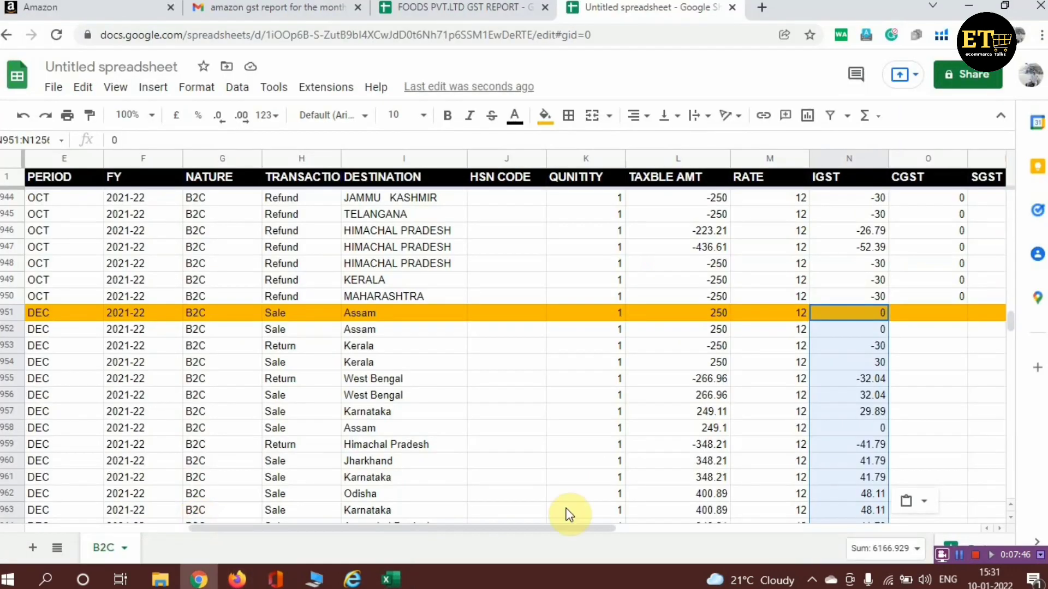
click(927, 317)
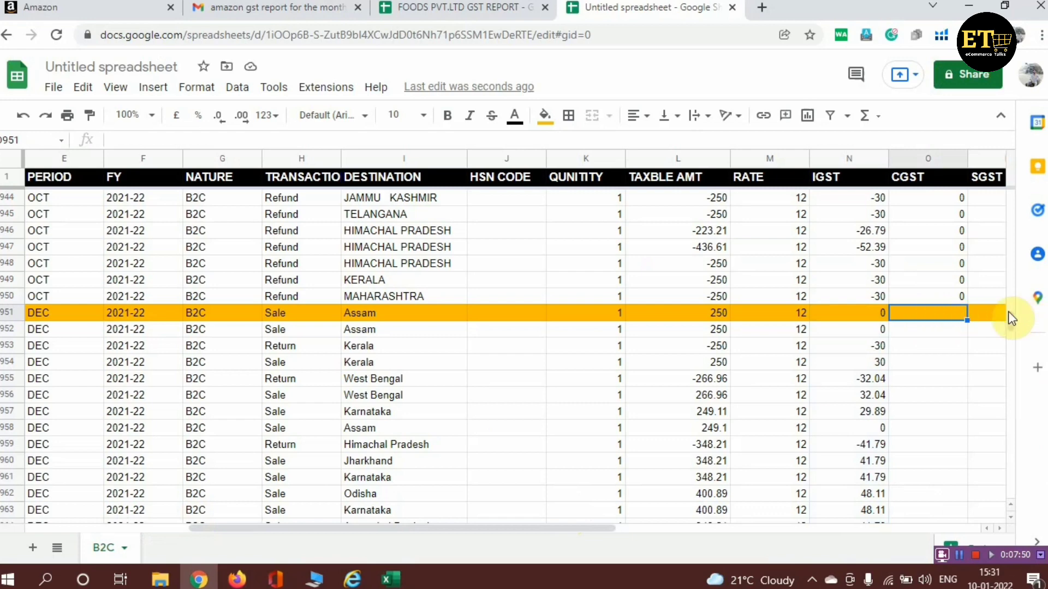
key(ctrl+v)
click(980, 314)
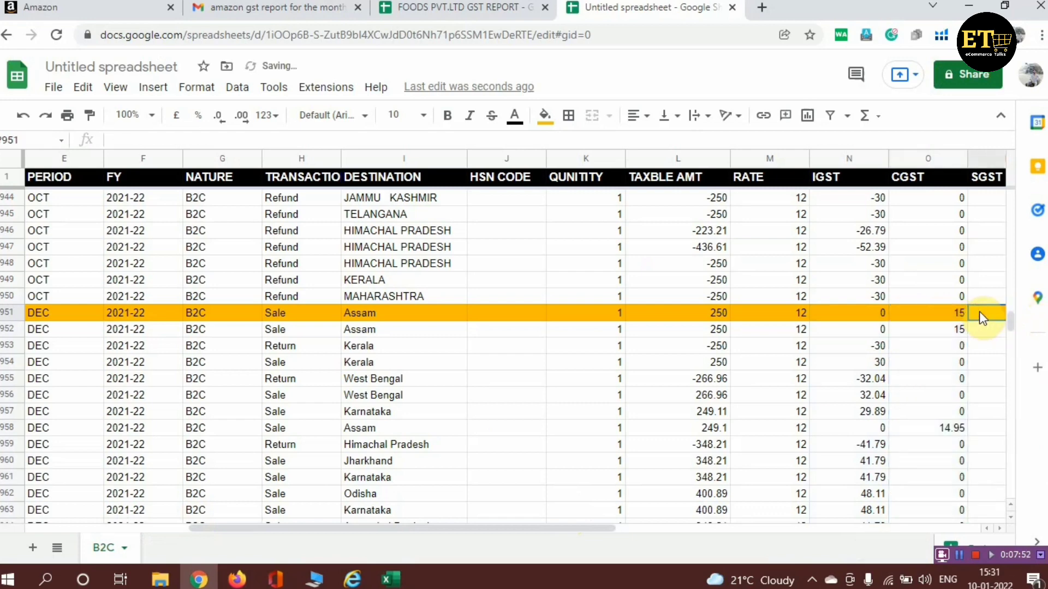
key(ctrl+v)
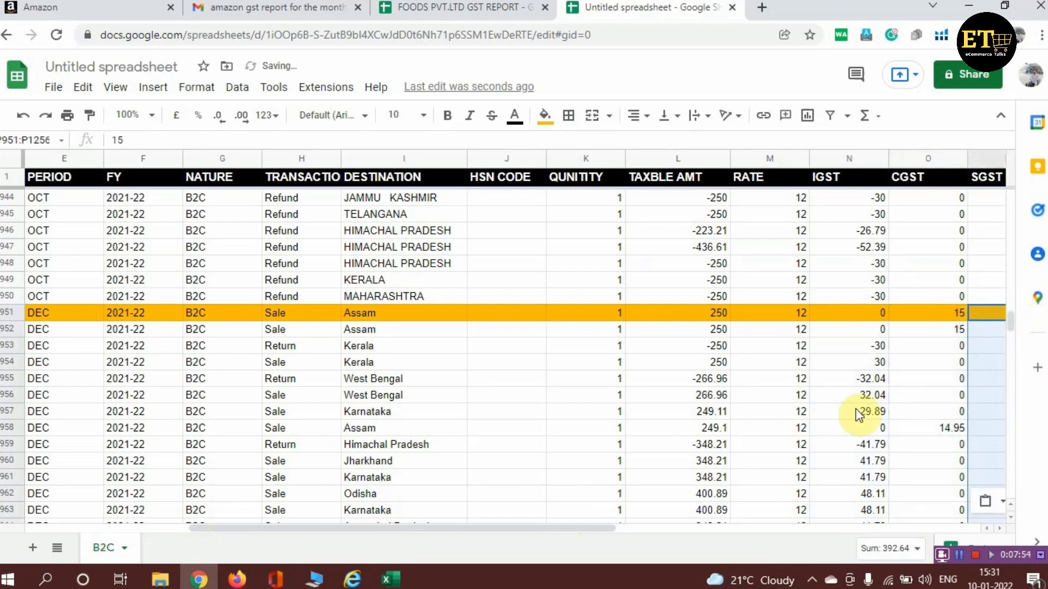
Step: Copy the invoice amount formula from Q950 and paste it into the invoice amount and TCS columns across Q950:R1256
drag(526, 533, 638, 539)
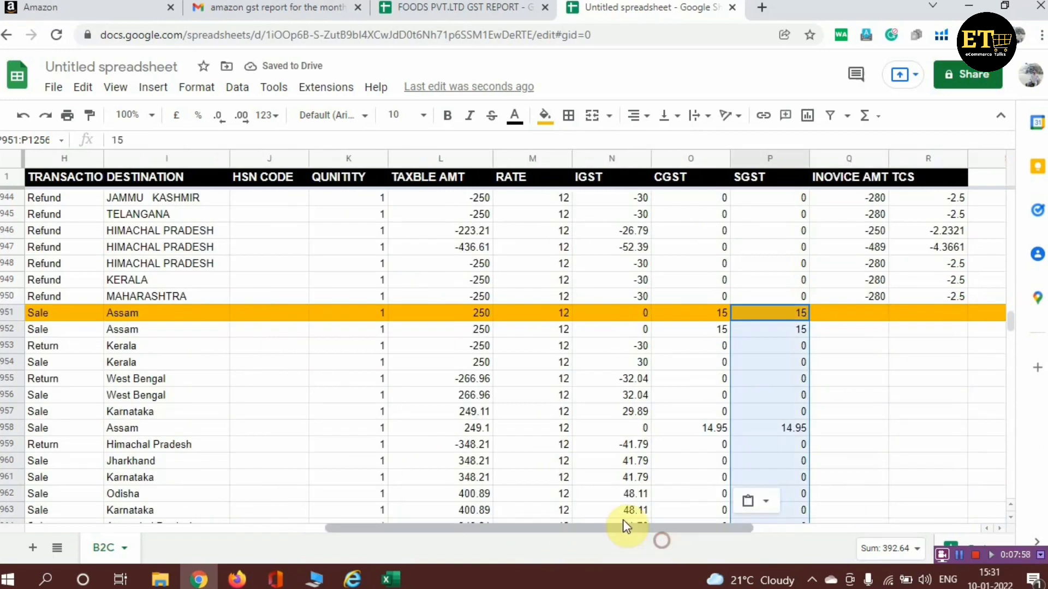
click(853, 293)
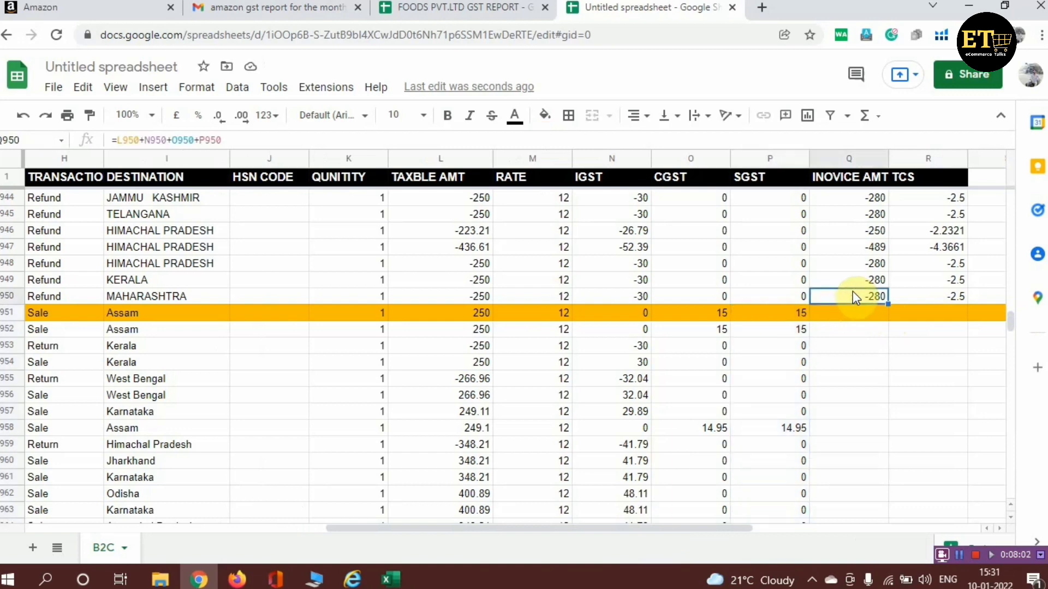
key(ctrl+c)
key(shift+Down)
key(shift+Down)
key(shift+Down)
key(shift+Down)
key(shift+Down)
key(shift+Down)
key(shift+Down)
key(shift+Down)
key(shift+Down)
key(shift+Down)
key(shift+Down)
key(shift+Down)
key(shift+Down)
key(shift+Down)
key(shift+Down)
key(shift+Down)
key(shift+Down)
key(shift+Down)
key(shift+Down)
key(shift+Down)
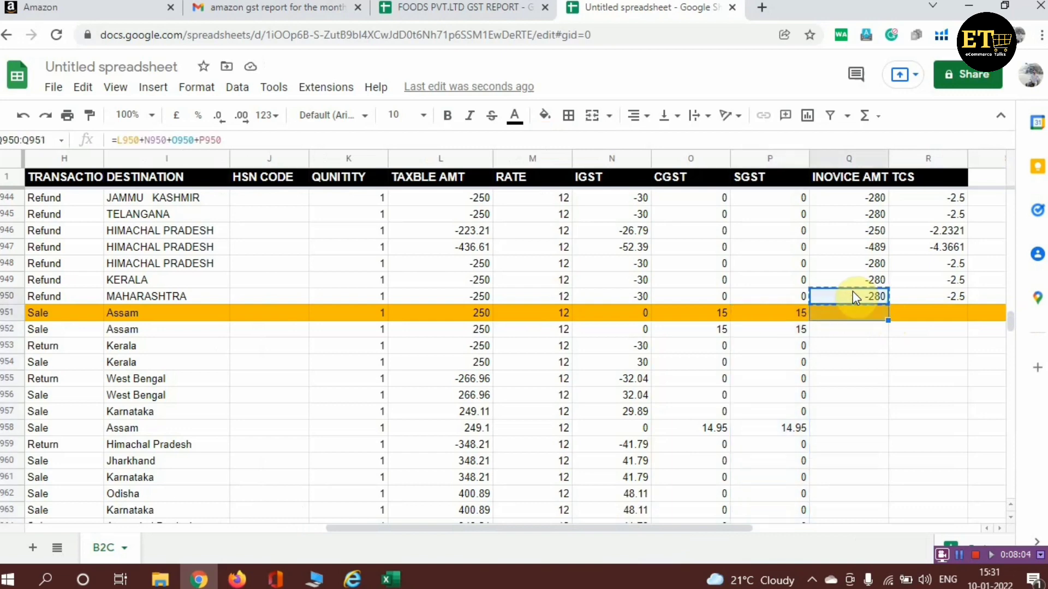
key(shift+Down)
key(shift+Down)
key(shift+Down)
key(shift+Down)
key(shift+Down)
key(shift+Down)
key(shift+Down)
key(shift+Down)
key(shift+Down)
key(shift+Down)
key(shift+Down)
key(shift+Down)
key(shift+Down)
key(shift+Down)
key(shift+Down)
key(shift+Down)
key(shift+Down)
key(shift+Down)
key(shift+Down)
key(shift+Down)
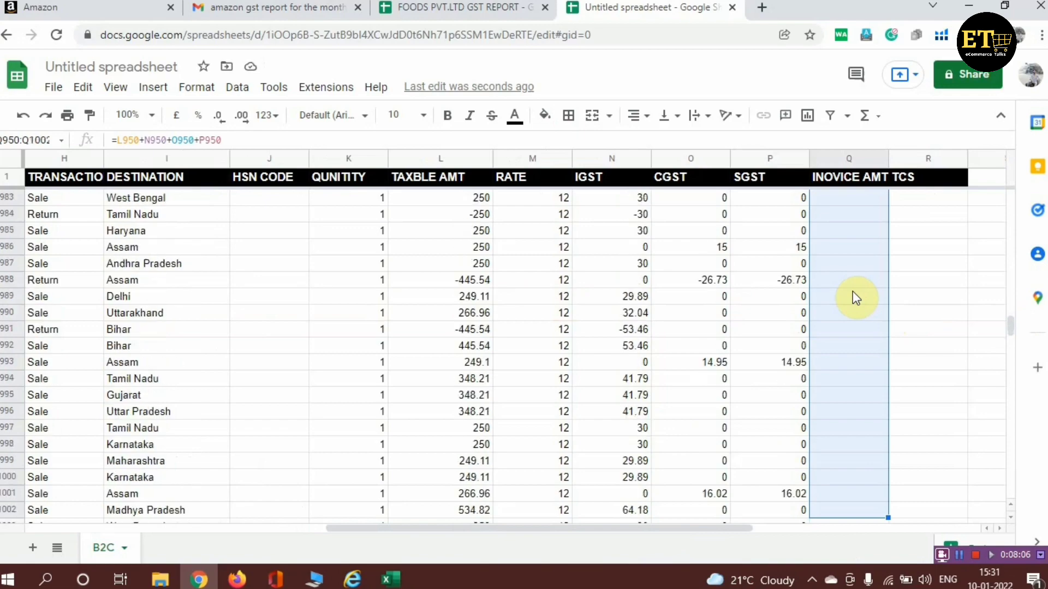
key(shift+Down)
key(shift+Down)
key(shift+Down)
key(shift+Down)
key(shift+Down)
key(shift+Down)
key(shift+Down)
key(shift+Down)
key(shift+Down)
key(shift+Down)
key(shift+Down)
key(shift+Down)
key(shift+Down)
key(shift+Down)
key(shift+Down)
key(shift+Down)
key(shift+Down)
key(shift+Down)
key(shift+Down)
key(shift+Down)
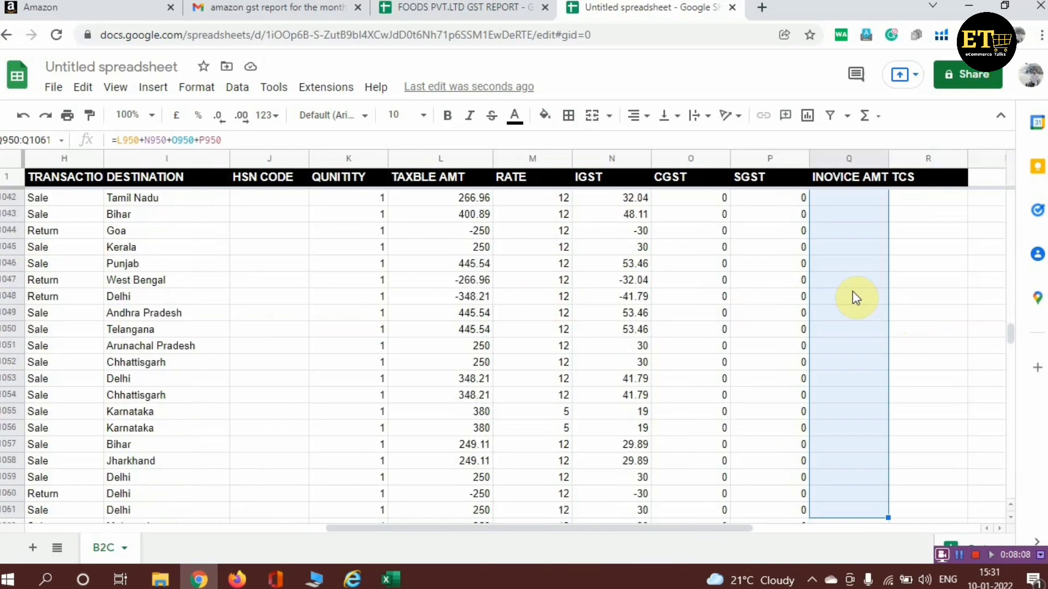
key(shift+Down)
key(shift+Down)
key(shift+Down)
key(shift+Down)
key(shift+Down)
key(shift+Down)
key(shift+Down)
key(shift+Down)
key(shift+Down)
key(shift+Down)
key(shift+Down)
key(shift+Down)
key(shift+Down)
key(shift+Down)
key(shift+Down)
key(shift+Down)
key(shift+Down)
key(shift+Down)
key(shift+Down)
key(shift+Down)
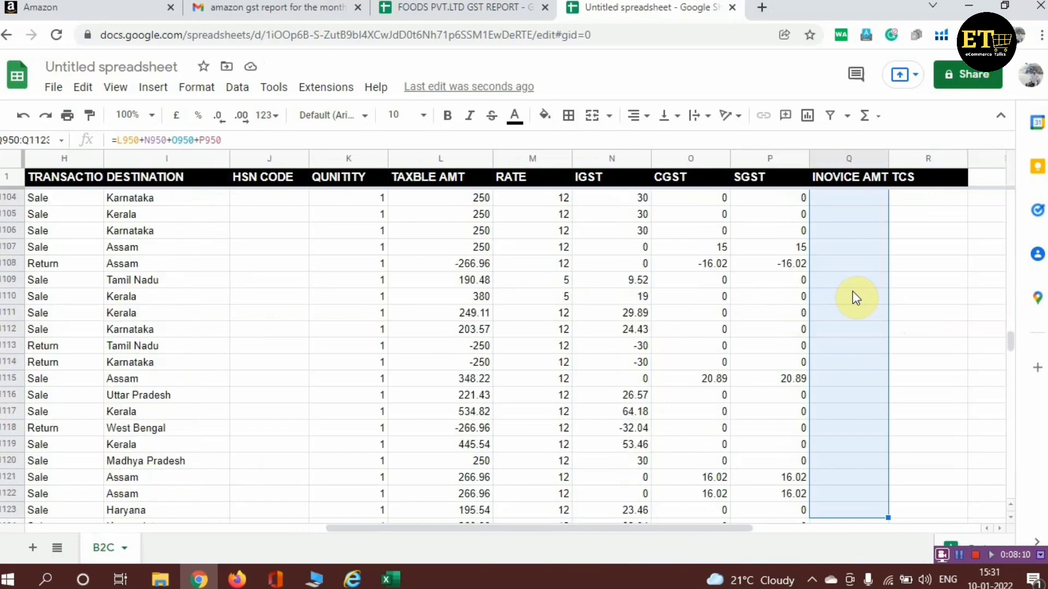
key(shift+Down)
key(shift+Down)
key(shift+Down)
key(shift+Down)
key(shift+Down)
key(shift+Down)
key(shift+Down)
key(shift+Down)
key(shift+Down)
key(shift+Down)
key(shift+Down)
key(shift+Down)
key(shift+Down)
key(shift+Down)
key(shift+Down)
key(shift+Down)
key(shift+Down)
key(shift+Down)
key(shift+Down)
key(shift+Down)
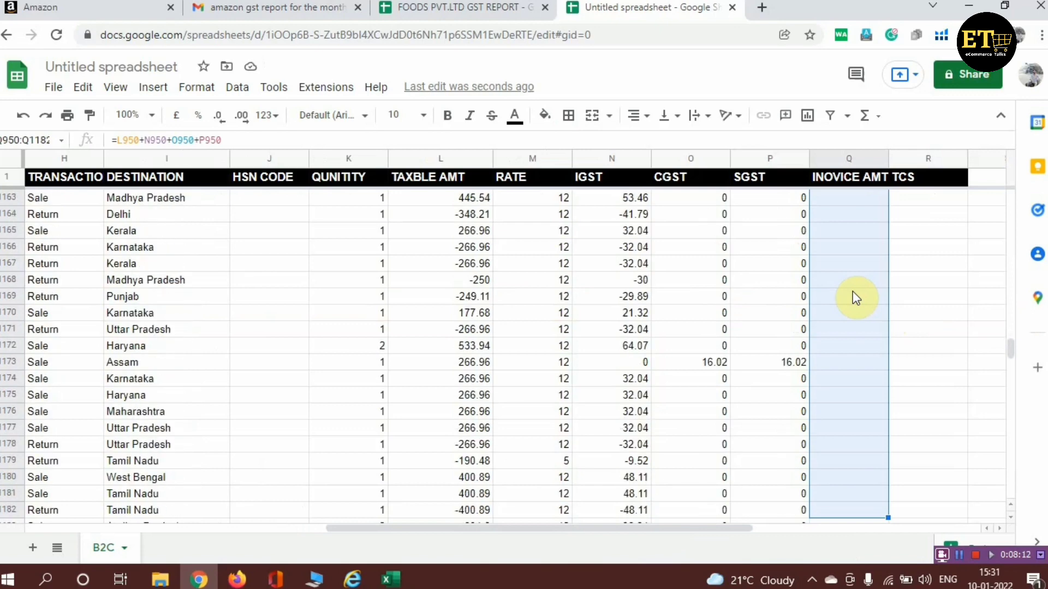
key(shift+Down)
key(shift+Down)
key(shift+Down)
key(shift+Down)
key(shift+Down)
key(shift+Down)
key(shift+Down)
key(shift+Down)
key(shift+Down)
key(shift+Down)
key(shift+Down)
key(shift+Down)
key(shift+Down)
key(shift+Down)
key(shift+Down)
key(shift+Down)
key(shift+Down)
key(shift+Down)
key(shift+Down)
key(shift+Down)
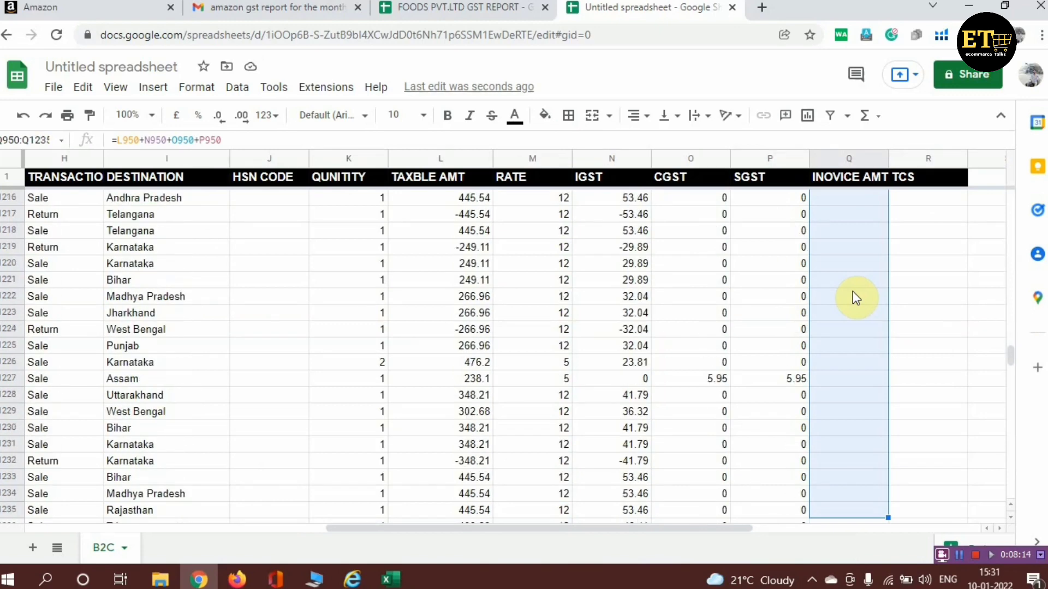
key(shift+Down)
key(shift+Down)
key(shift+Down)
key(shift+Down)
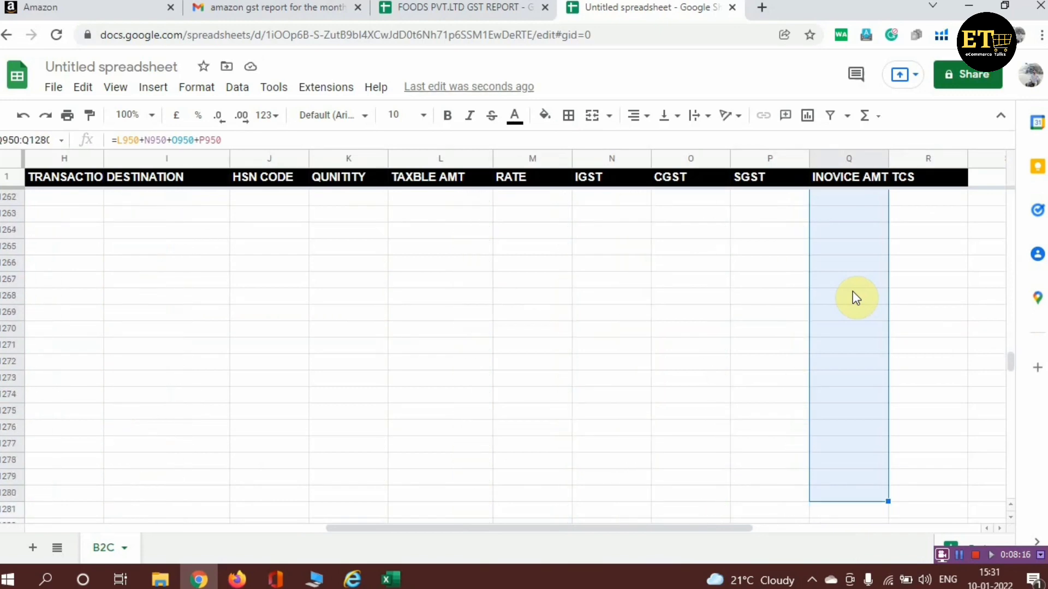
key(shift+Up)
key(shift+Up)
key(shift+Up)
key(shift+Up)
key(shift+Up)
key(shift+Up)
key(shift+Up)
key(shift+Up)
key(shift+Up)
key(shift+Up)
key(shift+Up)
key(shift+Up)
key(shift+Up)
key(shift+Up)
key(shift+Up)
key(shift+Up)
key(shift+Up)
key(shift+Up)
key(shift+Up)
key(shift+Up)
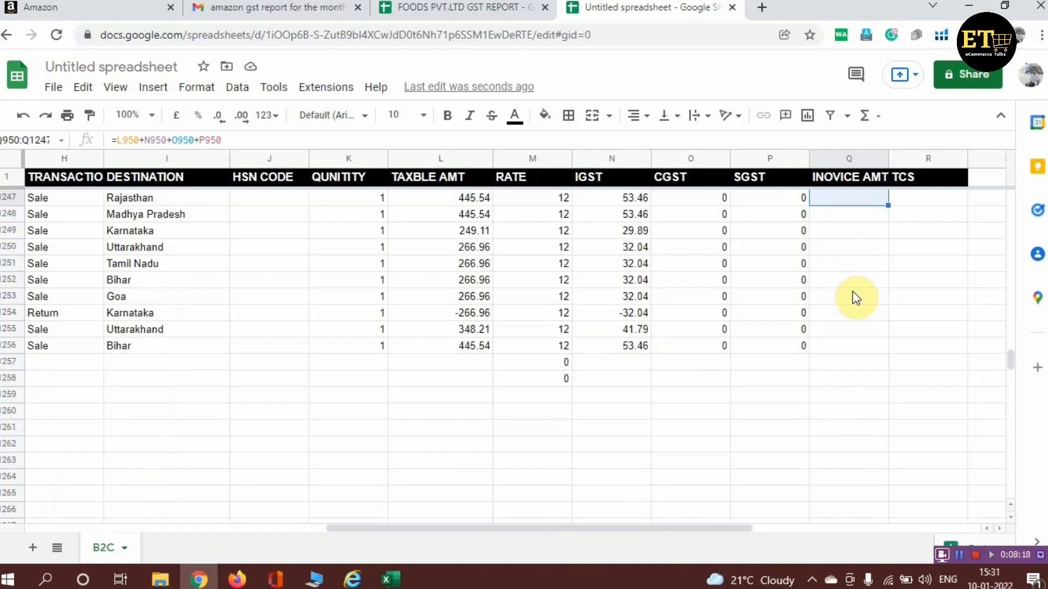
key(shift+Down)
key(shift+Down)
key(shift+Down)
key(shift+Down)
key(shift+Down)
key(shift+Down)
key(shift+Down)
key(shift+Down)
key(shift+Down)
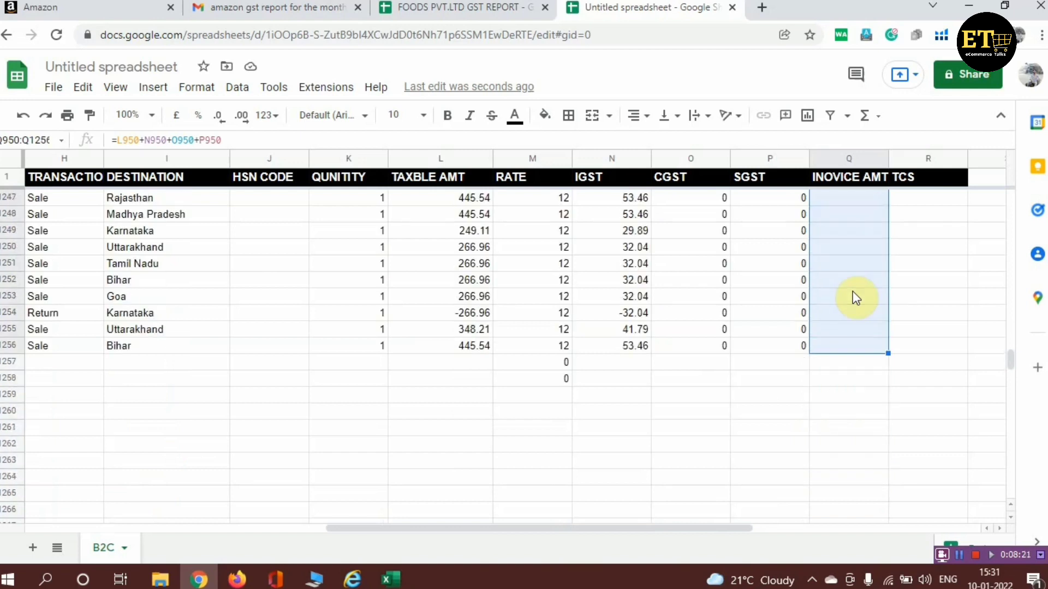
key(shift+Right)
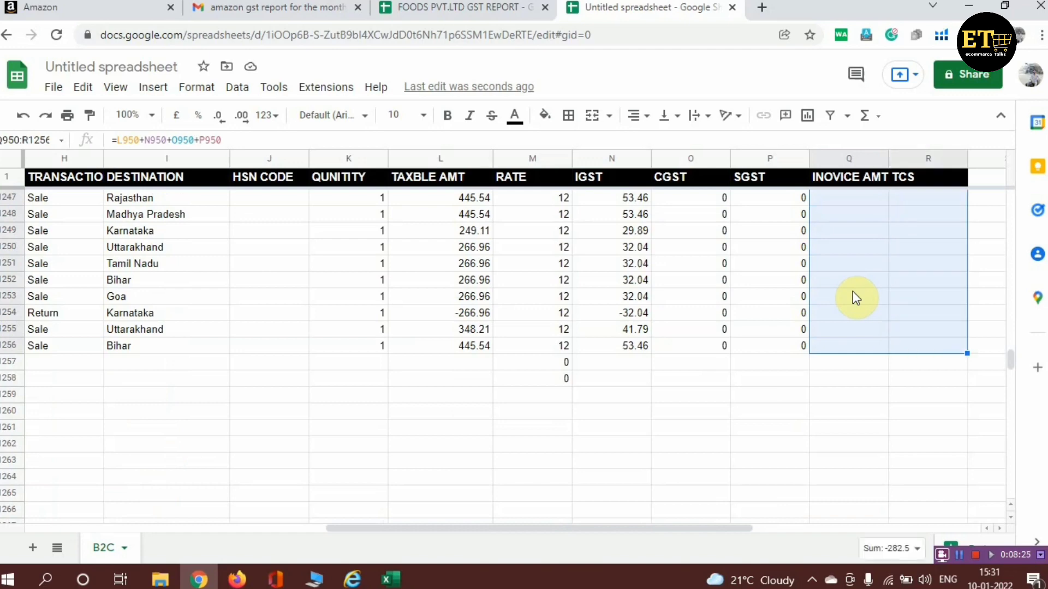
key(ctrl+v)
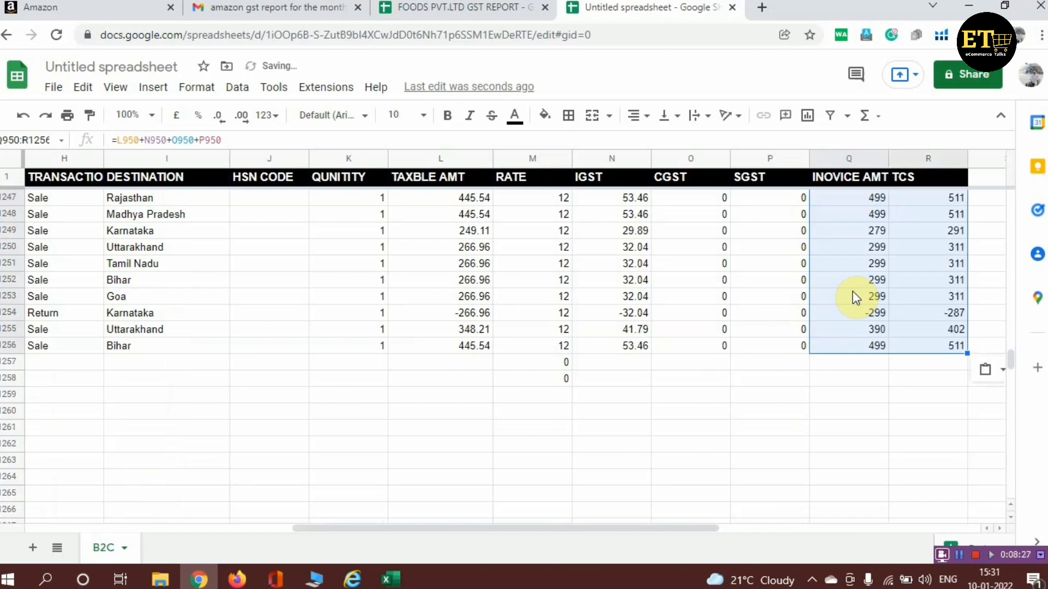
scroll(914, 338, up, 9)
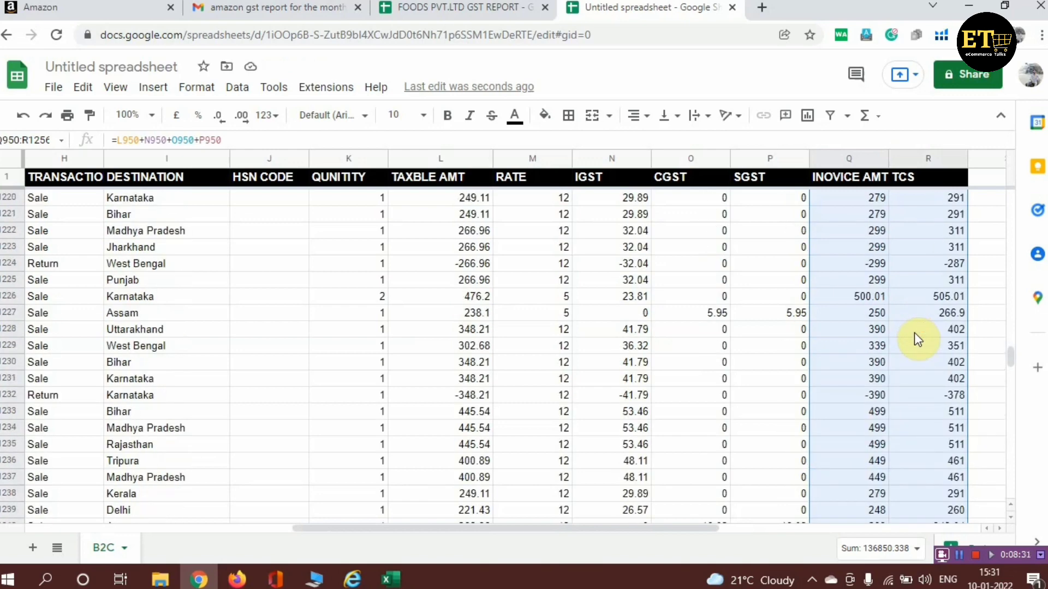
scroll(914, 338, up, 11)
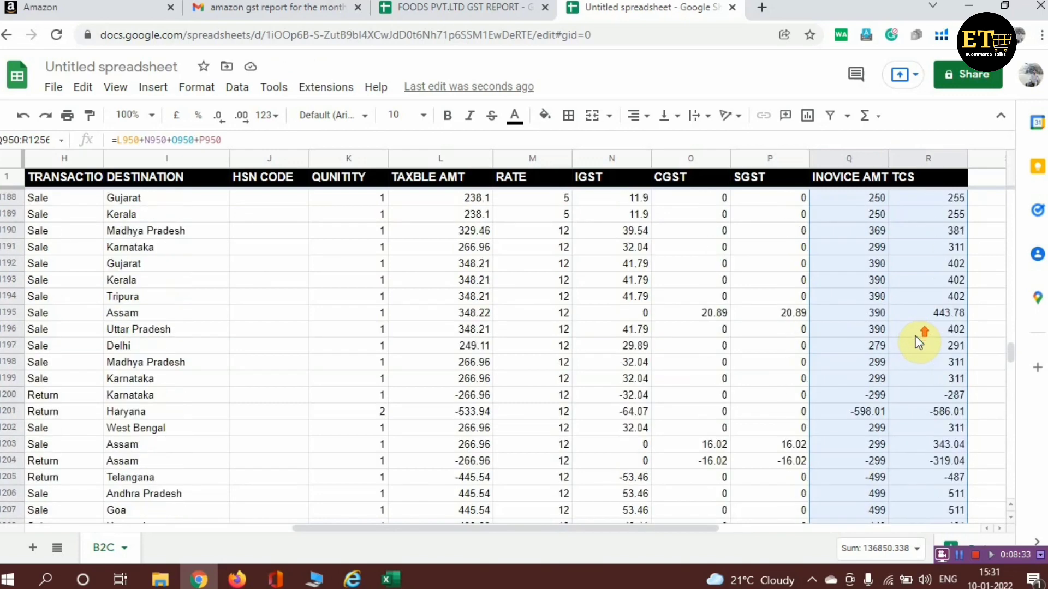
Step: Copy the TCS formula from R949 and extend the selection down the TCS column through the pasted sales rows
scroll(918, 341, up, 20)
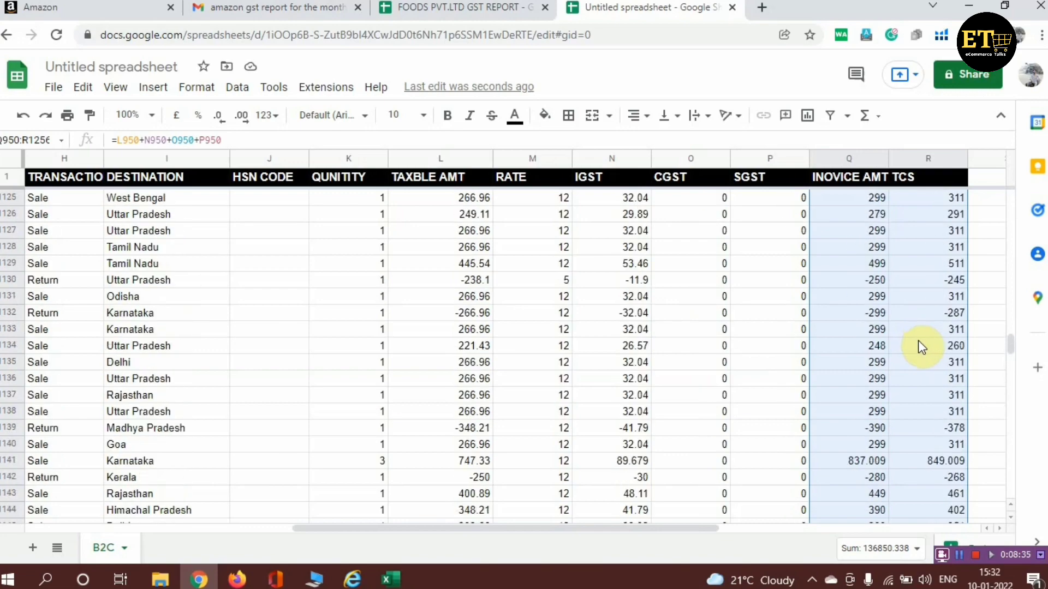
scroll(918, 339, up, 20)
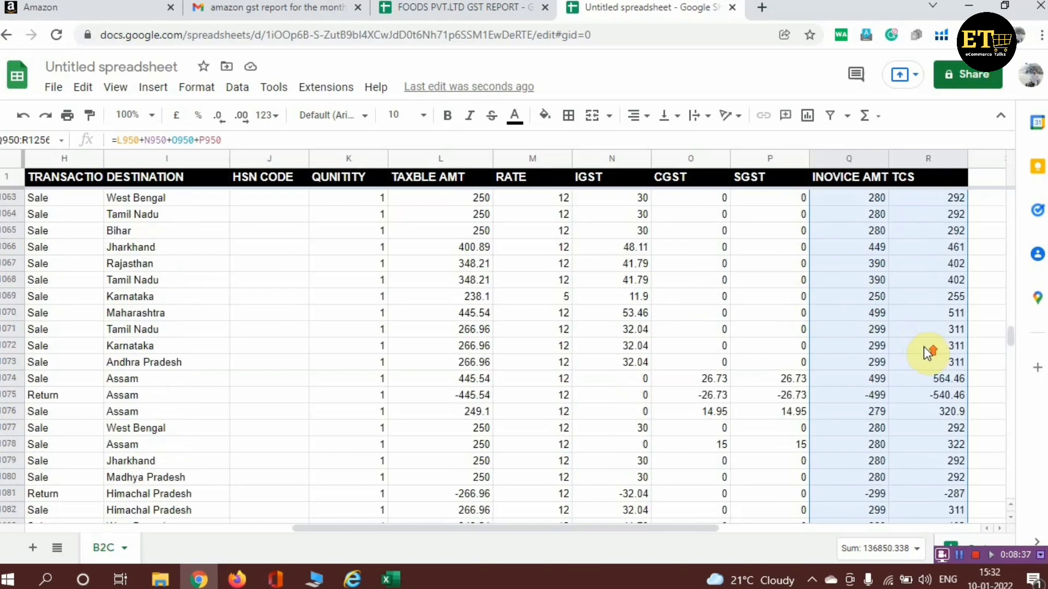
scroll(923, 346, up, 20)
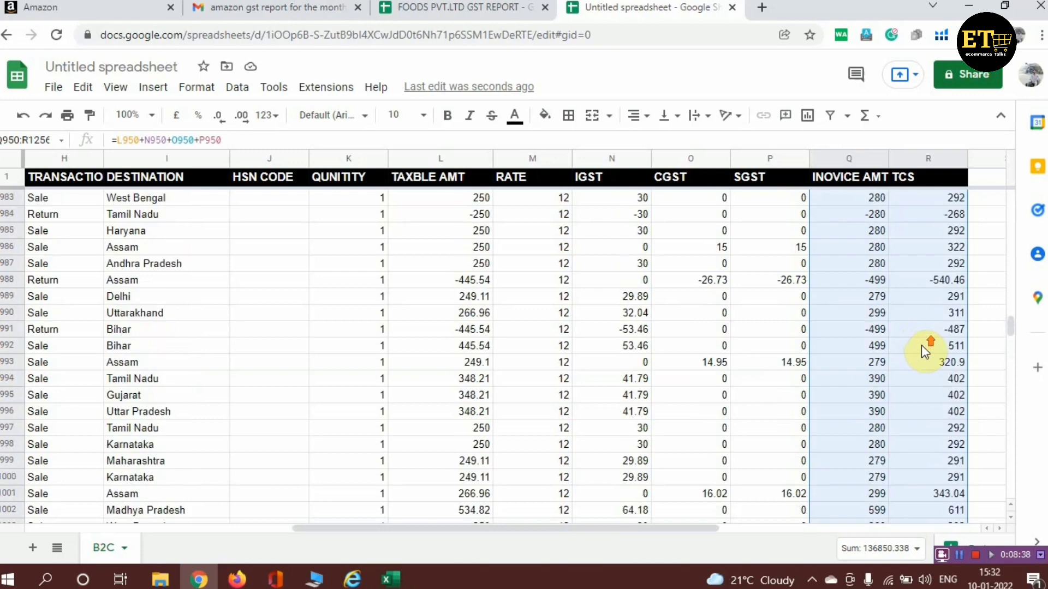
scroll(921, 345, up, 14)
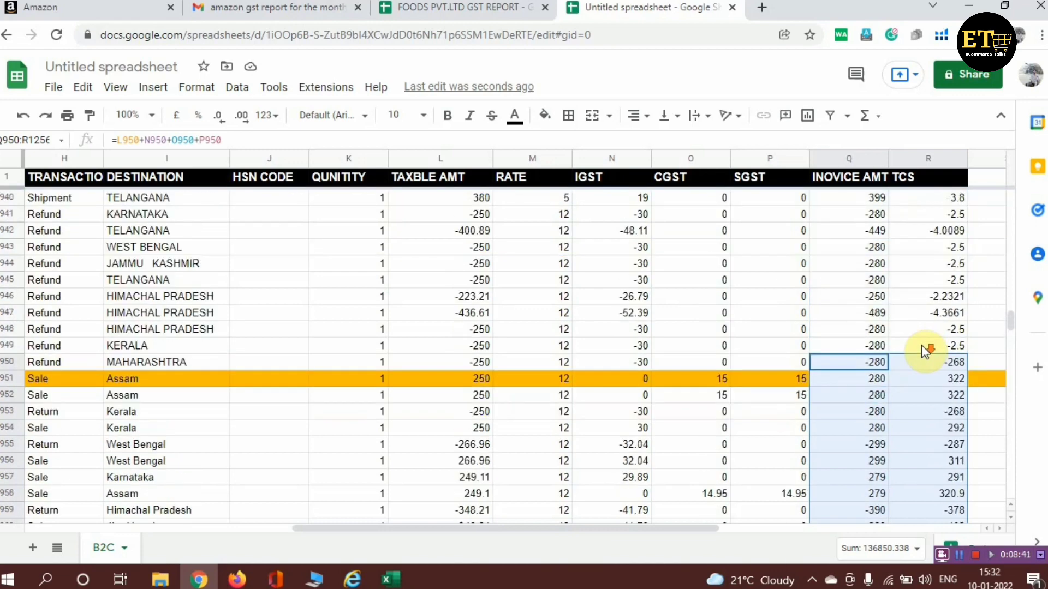
scroll(921, 345, down, 1)
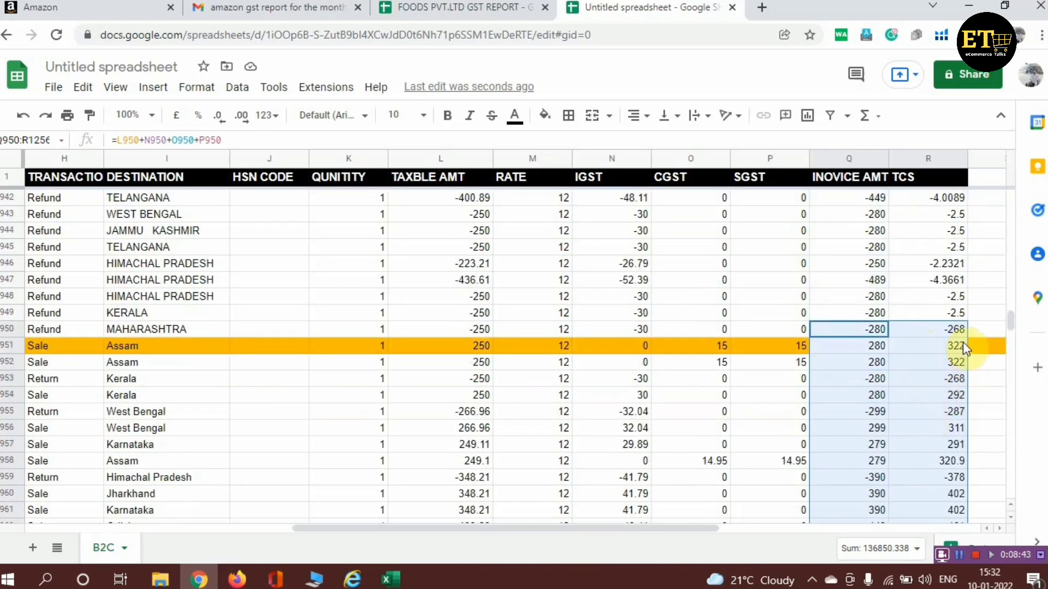
click(938, 329)
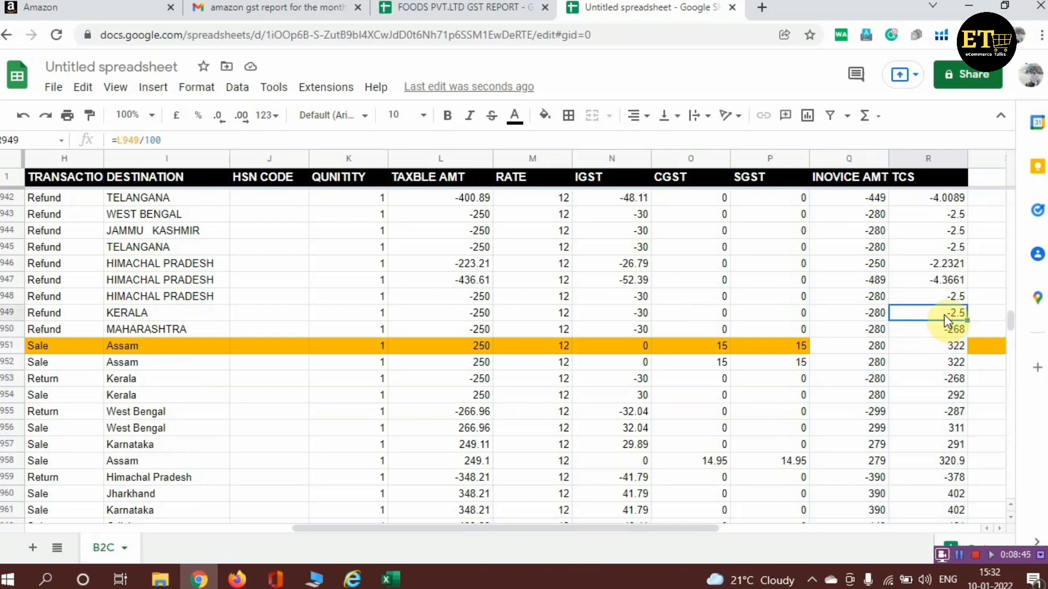
key(ctrl+c)
key(shift+Down)
key(shift+Down)
key(shift+Down)
key(shift+Down)
key(shift+Down)
key(shift+Down)
key(shift+Down)
key(shift+Down)
key(shift+Down)
key(shift+Down)
key(shift+Down)
key(shift+Down)
key(shift+Down)
key(shift+Down)
key(shift+Down)
key(shift+Down)
key(shift+Down)
key(shift+Down)
key(shift+Down)
key(shift+Down)
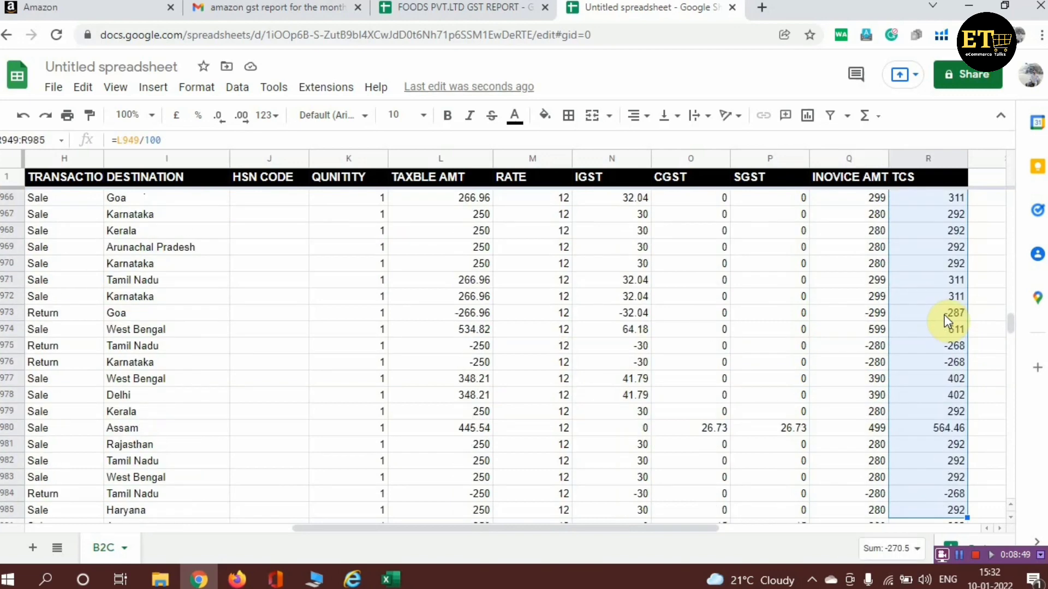
key(shift+Down)
key(shift+Down)
key(shift+Down)
key(shift+Down)
key(shift+Down)
key(shift+Down)
key(shift+Down)
key(shift+Down)
key(shift+Down)
key(shift+Down)
key(shift+Down)
key(shift+Down)
key(shift+Down)
key(shift+Down)
key(shift+Down)
key(shift+Down)
key(shift+Down)
key(shift+Down)
key(shift+Down)
key(shift+Down)
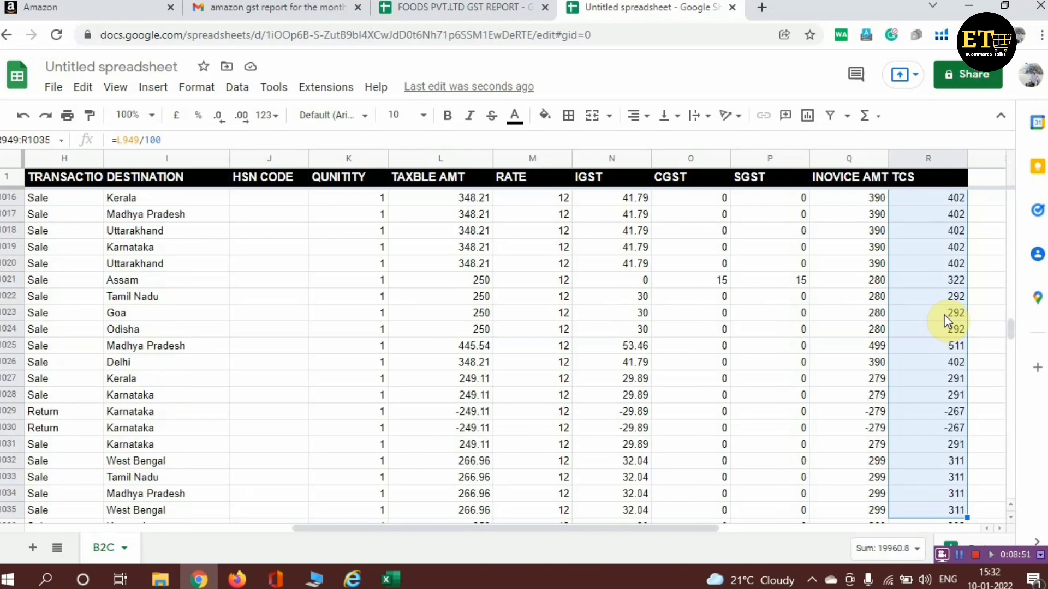
key(shift+Down)
key(shift+Down)
key(shift+Down)
key(shift+Down)
key(shift+Down)
key(shift+Down)
key(shift+Down)
key(shift+Down)
key(shift+Down)
key(shift+Down)
key(shift+Down)
key(shift+Down)
key(shift+Down)
key(shift+Down)
key(shift+Down)
key(shift+Down)
key(shift+Down)
key(shift+Down)
key(shift+Down)
key(shift+Down)
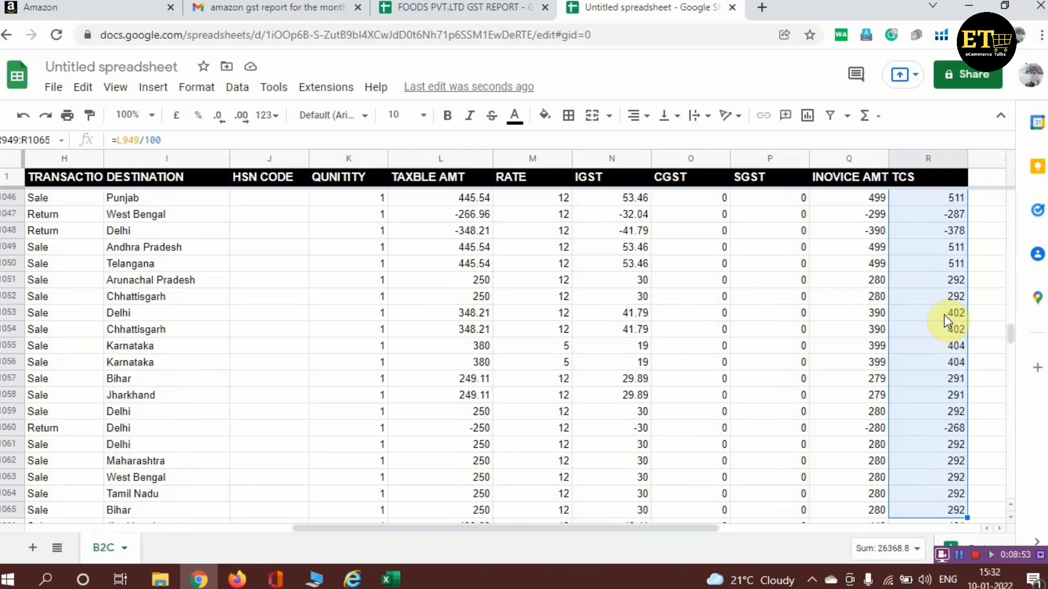
key(shift+Down)
key(shift+Down)
key(shift+Down)
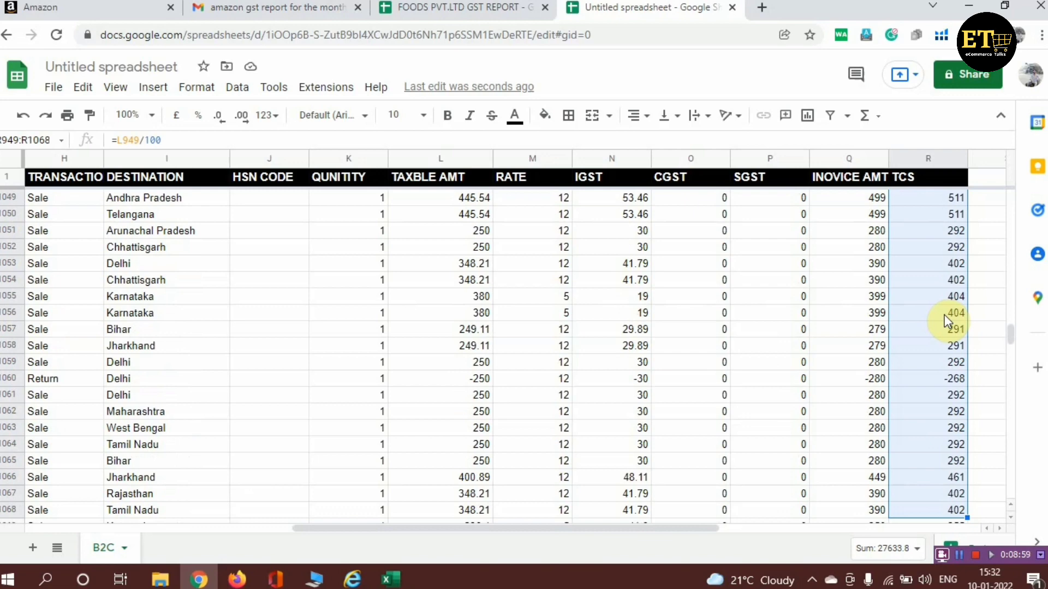
key(shift+Down)
key(shift+Down)
key(shift+Down)
key(shift+Down)
key(shift+Down)
key(shift+Down)
key(shift+Down)
key(shift+Down)
key(shift+Down)
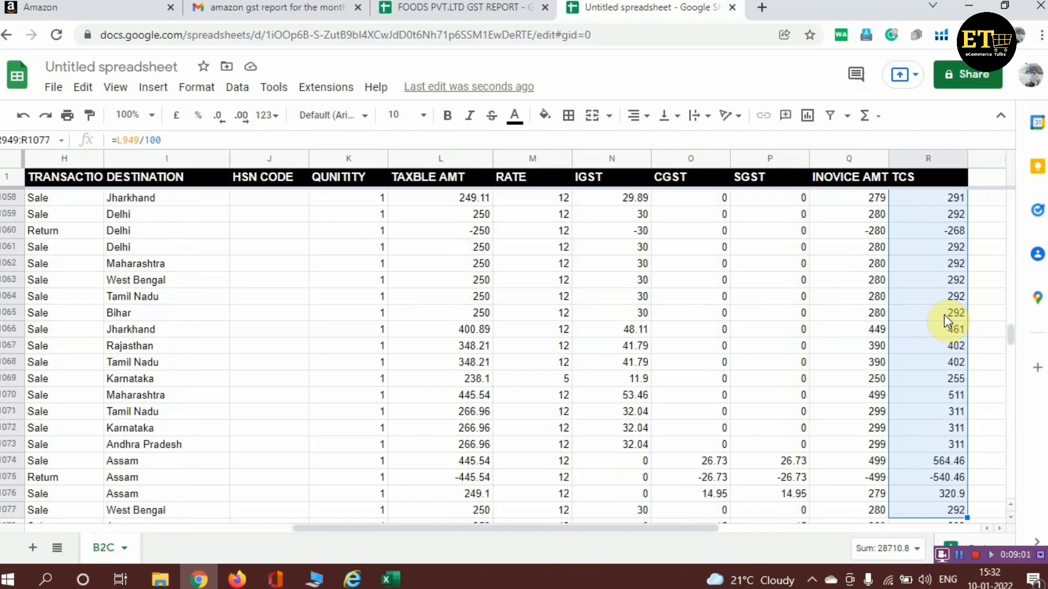
key(shift+Down)
key(shift+Down)
key(shift+Down)
key(shift+Down)
key(shift+Down)
key(shift+Down)
key(shift+Down)
key(shift+Down)
key(shift+Down)
key(shift+Down)
key(shift+Down)
key(shift+Down)
key(shift+Down)
key(shift+Down)
key(shift+Down)
key(shift+Down)
key(shift+Down)
key(shift+Down)
key(shift+Down)
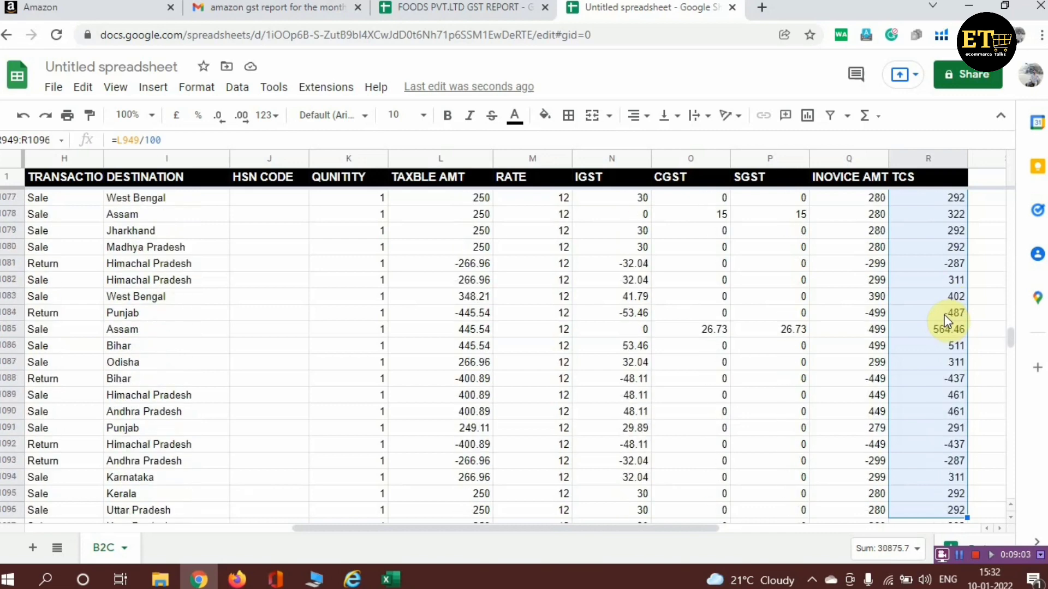
key(shift+Down)
key(shift+Down)
key(shift+Down)
key(shift+Down)
key(shift+Down)
key(shift+Down)
key(shift+Down)
key(shift+Down)
key(shift+Down)
key(shift+Down)
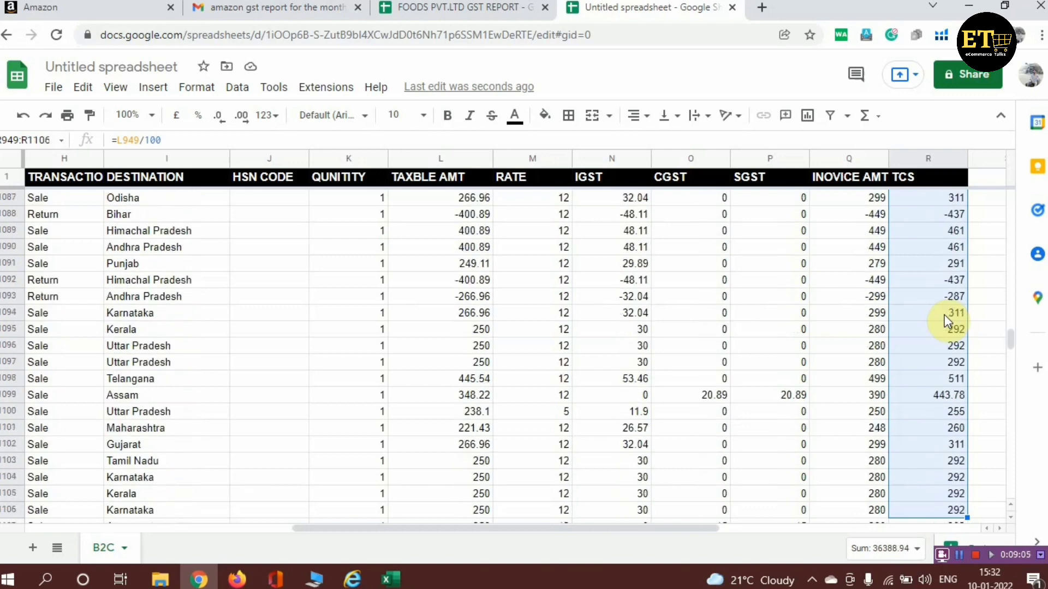
key(shift+Down)
key(shift+Down)
key(shift+Down)
key(shift+Down)
key(shift+Down)
key(shift+Down)
key(shift+Down)
key(shift+Down)
key(shift+Down)
key(shift+Down)
key(shift+Down)
key(shift+Down)
key(shift+Down)
key(shift+Down)
key(shift+Down)
key(shift+Down)
key(shift+Down)
key(shift+Down)
key(shift+Down)
key(shift+Down)
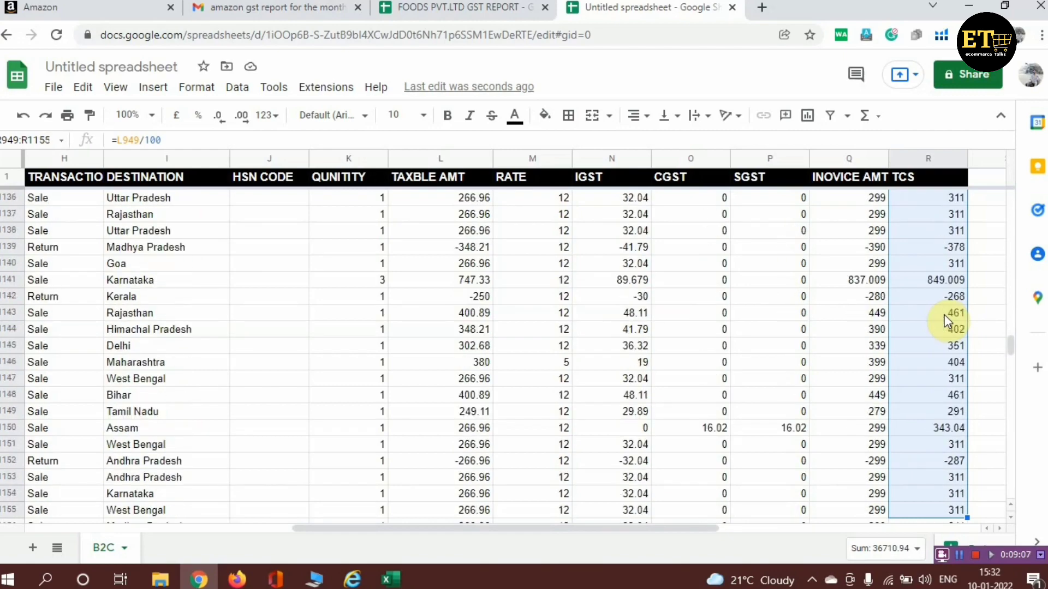
key(shift+Down)
key(shift+Down)
key(shift+Down)
key(shift+Down)
key(shift+Down)
key(shift+Down)
key(shift+Down)
key(shift+Down)
key(shift+Down)
key(shift+Down)
key(shift+Down)
key(shift+Down)
key(shift+Down)
key(shift+Down)
key(shift+Down)
key(shift+Down)
key(shift+Down)
key(shift+Down)
key(shift+Down)
key(shift+Down)
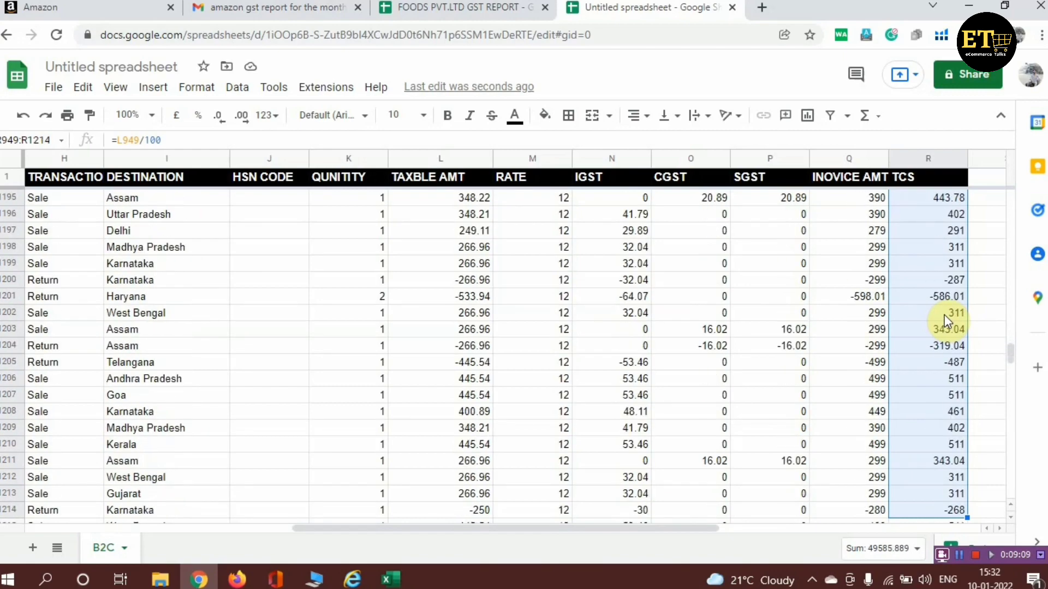
Step: Extend the TCS selection to the last sales row and paste the copied =L949/100 formula across R949:R1256
key(shift+Down)
key(shift+Down)
key(shift+Down)
key(shift+Down)
key(shift+Down)
key(shift+Down)
key(shift+Down)
key(shift+Down)
key(shift+Down)
key(shift+Down)
key(shift+Down)
key(shift+Down)
key(shift+Down)
key(shift+Down)
key(shift+Down)
key(shift+Down)
key(shift+Down)
key(shift+Down)
key(shift+Down)
key(shift+Down)
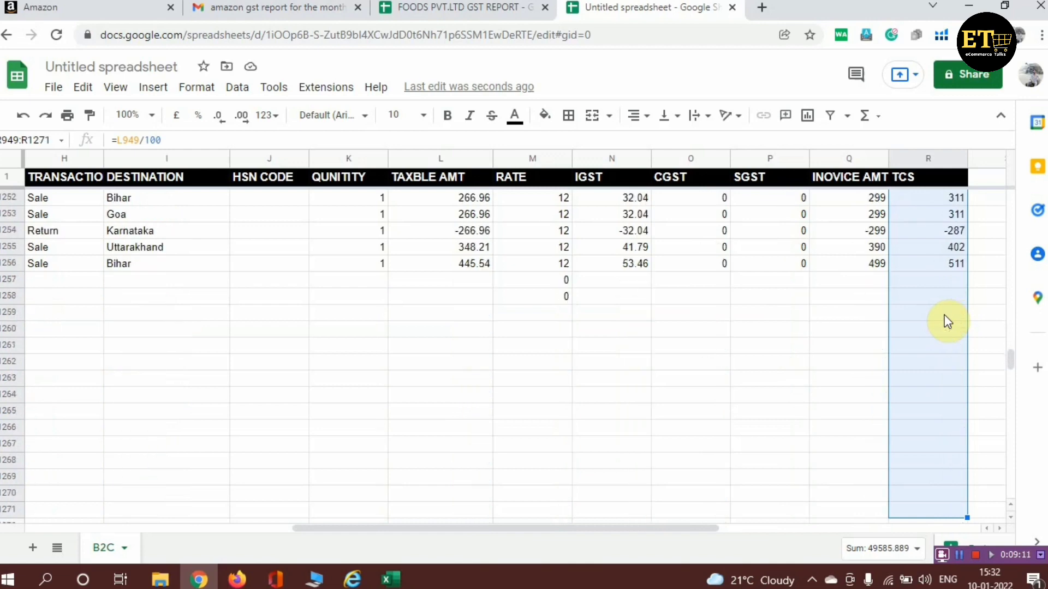
key(shift+Down)
key(shift+Down)
key(shift+Down)
key(shift+Down)
key(shift+Down)
key(shift+Down)
key(shift+Down)
key(shift+Down)
key(shift+Down)
key(shift+Down)
key(shift+Down)
key(shift+Down)
key(shift+Down)
key(shift+Down)
key(shift+Up)
key(shift+Up)
key(shift+Up)
key(shift+Up)
key(shift+Up)
key(shift+Up)
key(shift+Up)
key(shift+Up)
key(shift+Up)
key(shift+Up)
key(shift+Up)
key(shift+Up)
key(shift+Up)
key(shift+Up)
key(shift+Up)
key(shift+Up)
key(shift+Up)
key(shift+Up)
key(shift+Up)
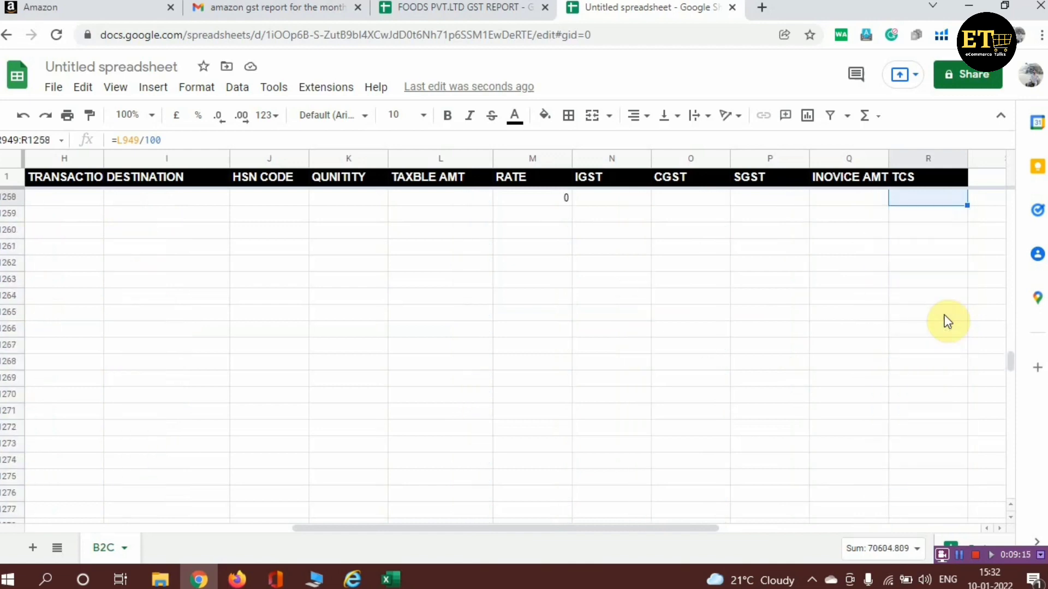
key(shift+Up)
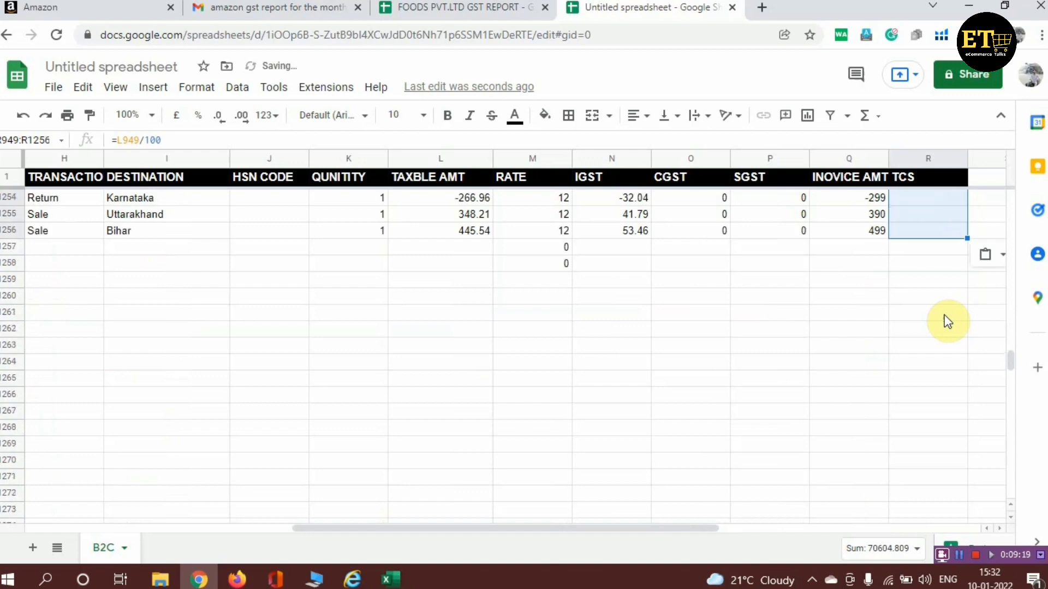
scroll(944, 315, up, 20)
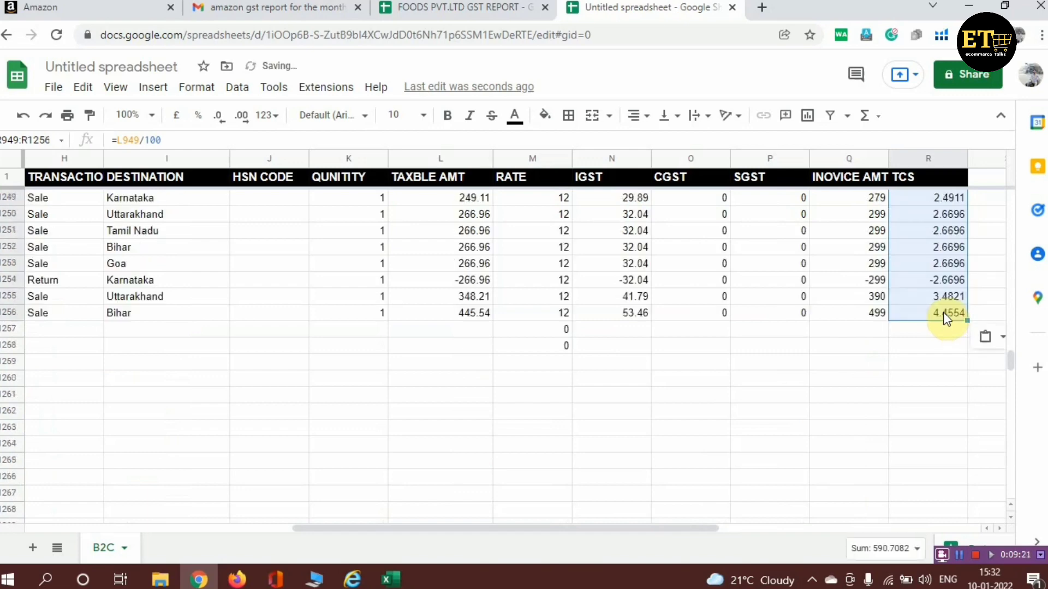
scroll(942, 312, up, 20)
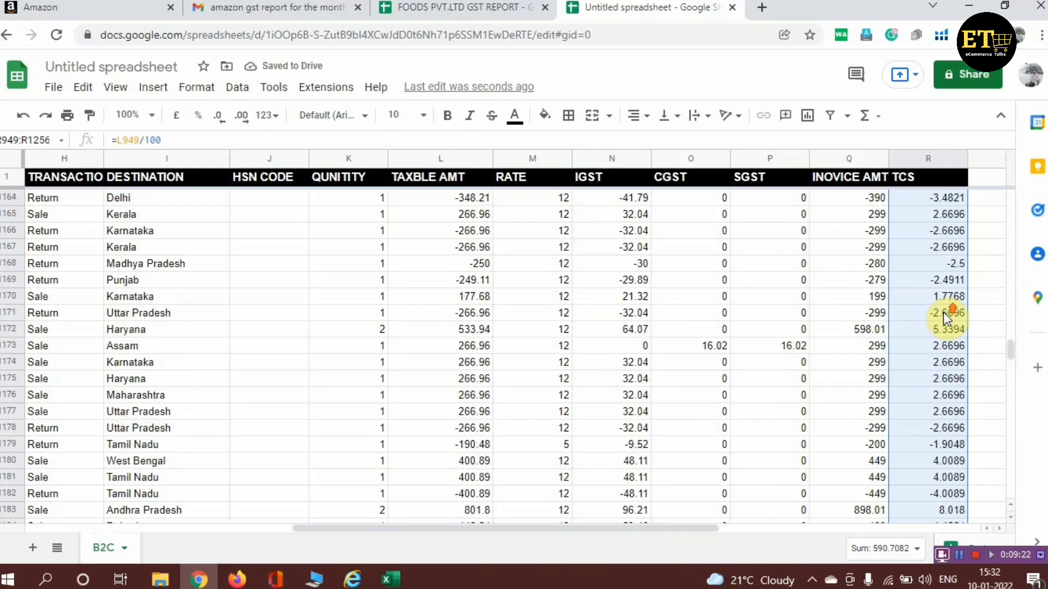
scroll(943, 312, up, 19)
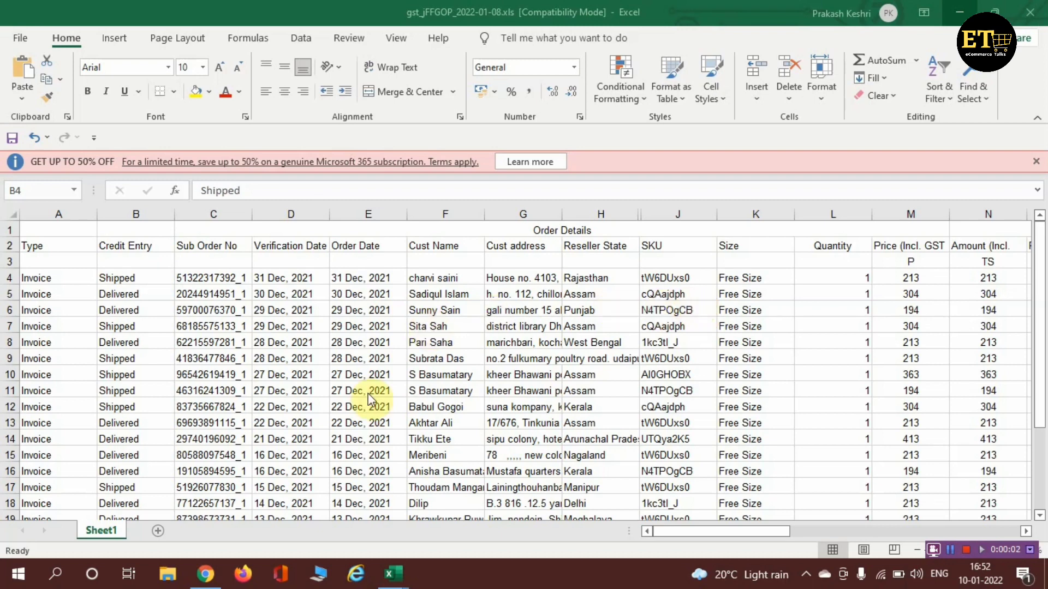
Step: Switch to the browser, bring the Untitled spreadsheet forward, and return to the gst_jFFGOP_2022-01-08.xls workbook in Excel
mouse_move(205, 581)
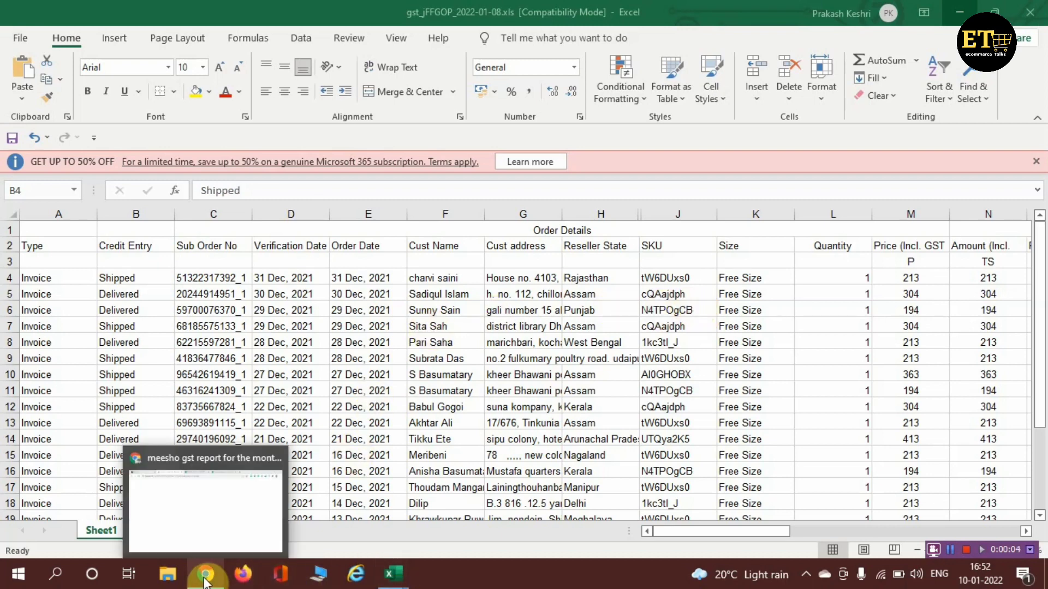
click(213, 505)
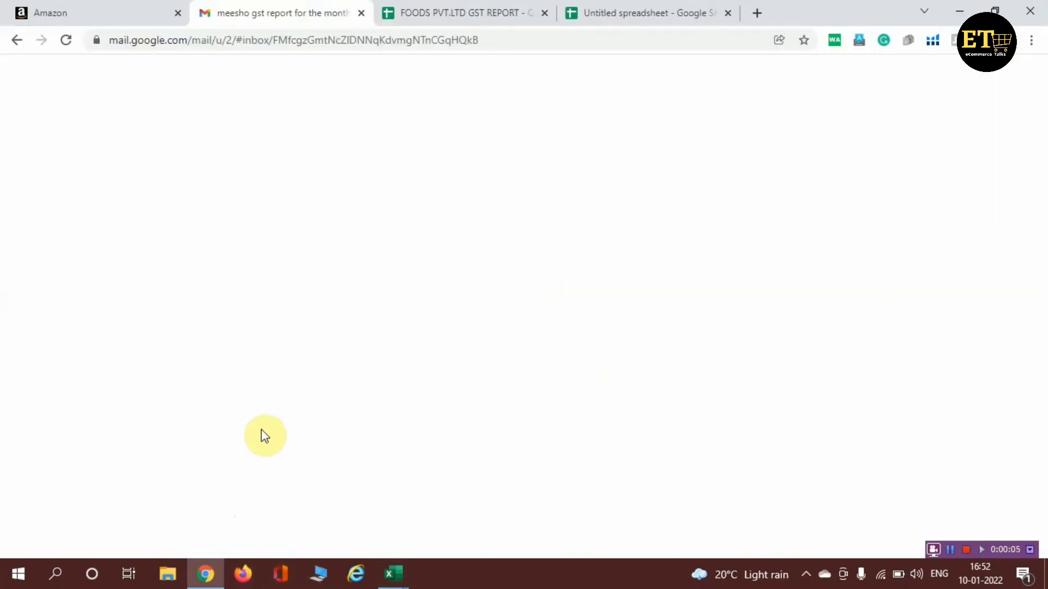
click(461, 12)
click(664, 12)
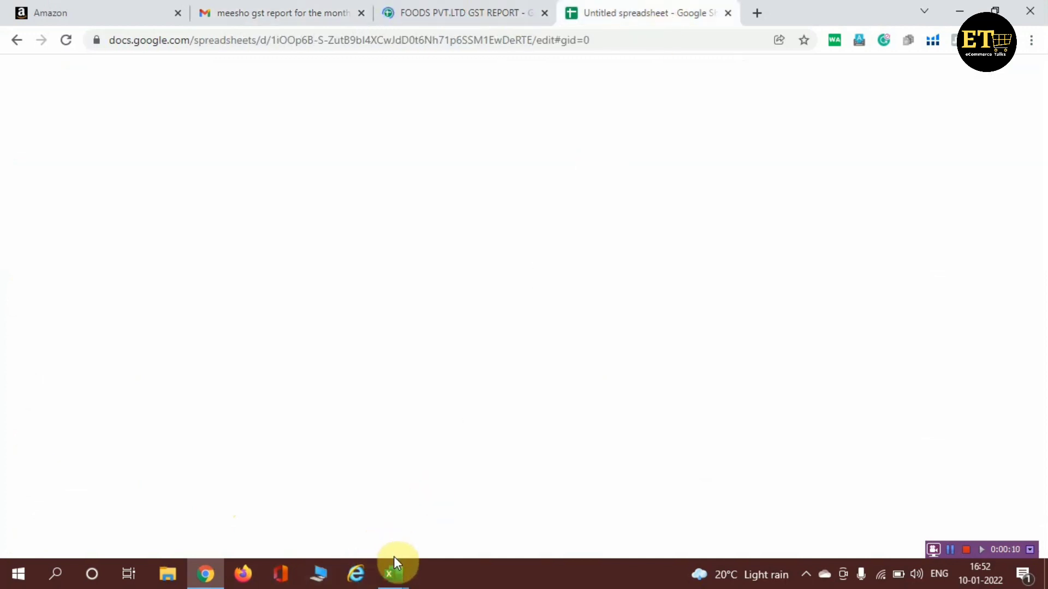
mouse_move(397, 584)
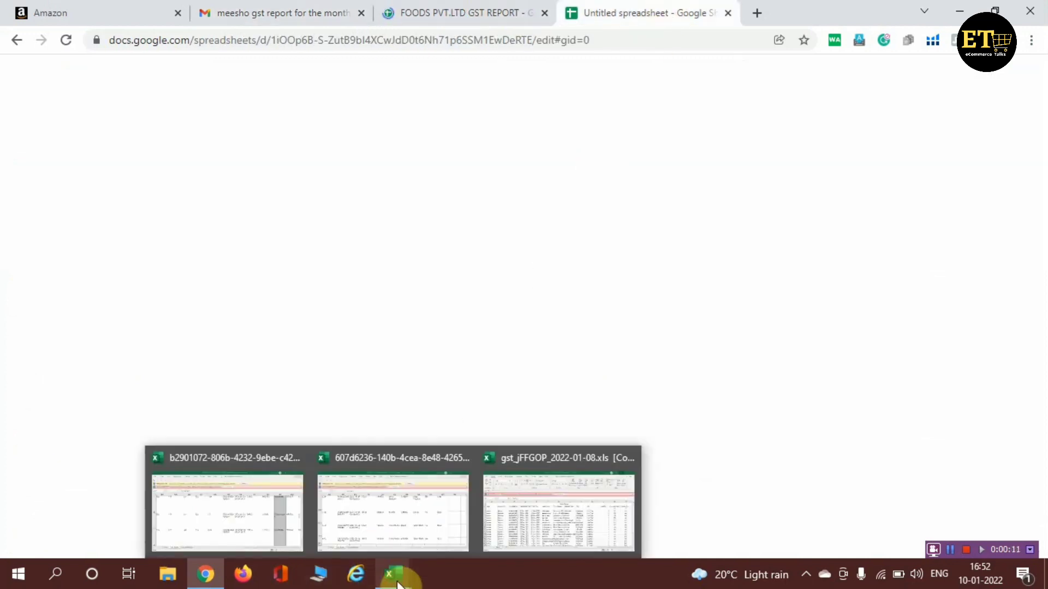
click(532, 500)
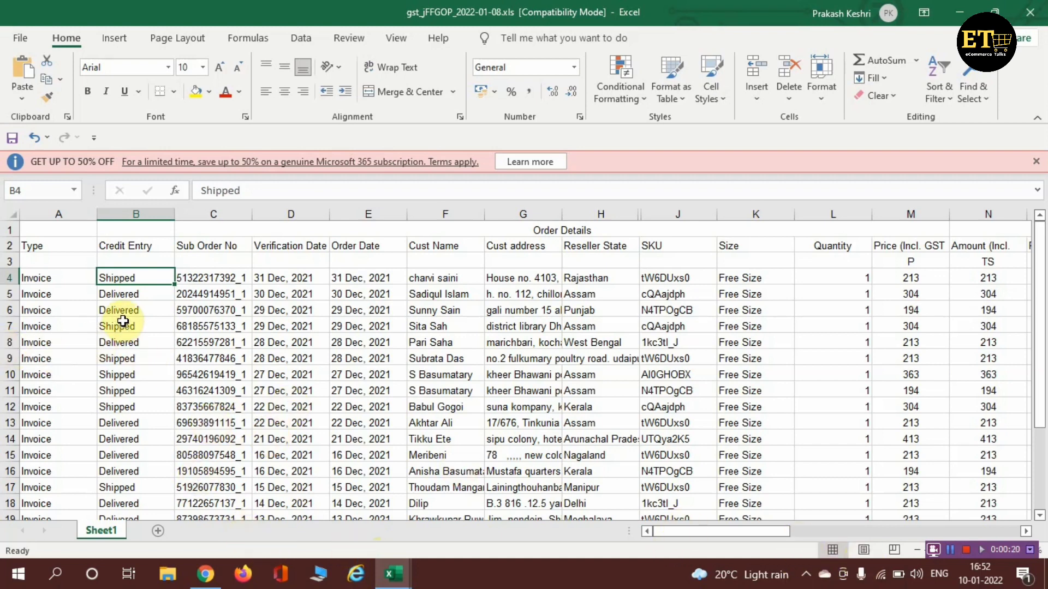
Step: Switch to the Google Sheets spreadsheet and enter MEESHO as the marketplace in A1493
mouse_move(194, 572)
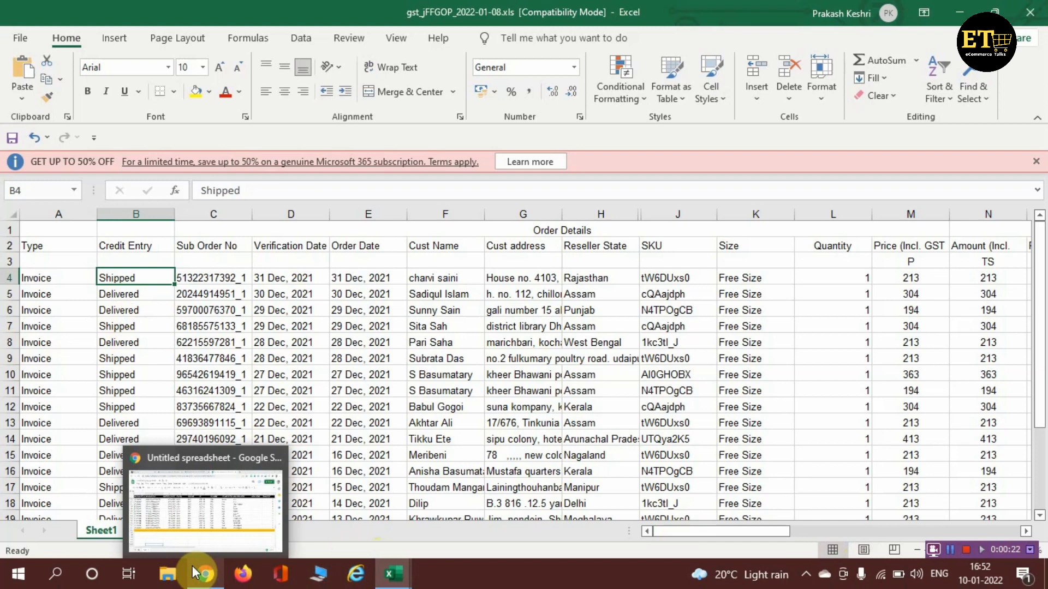
click(207, 493)
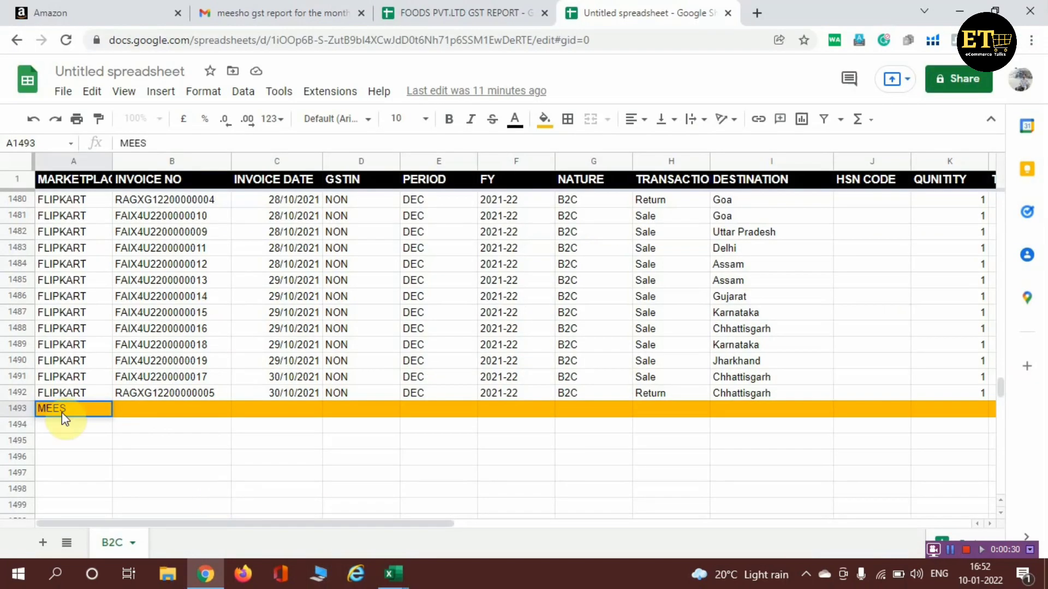
text(HO)
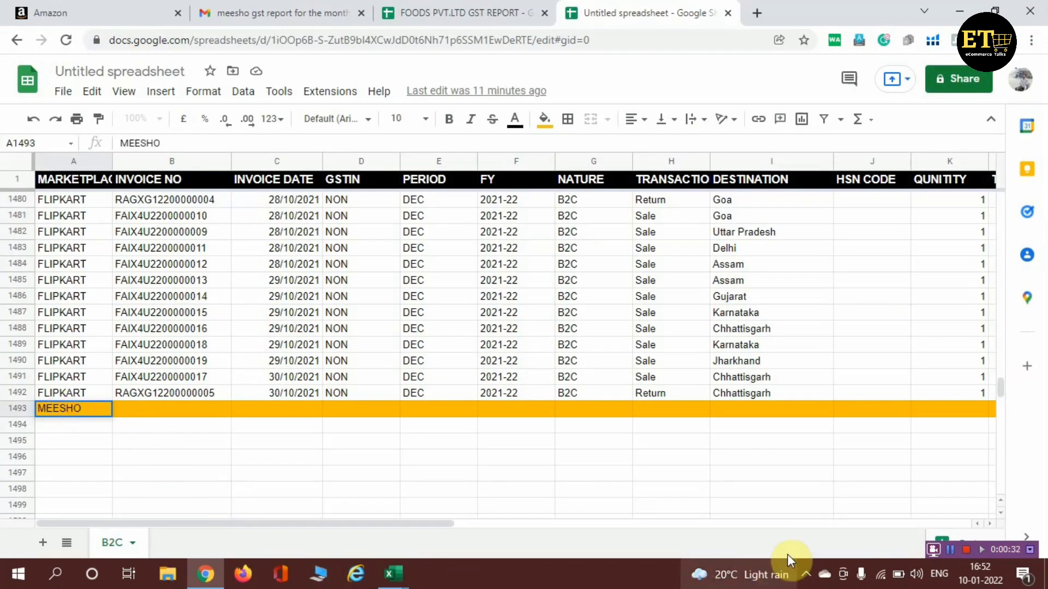
key(Tab)
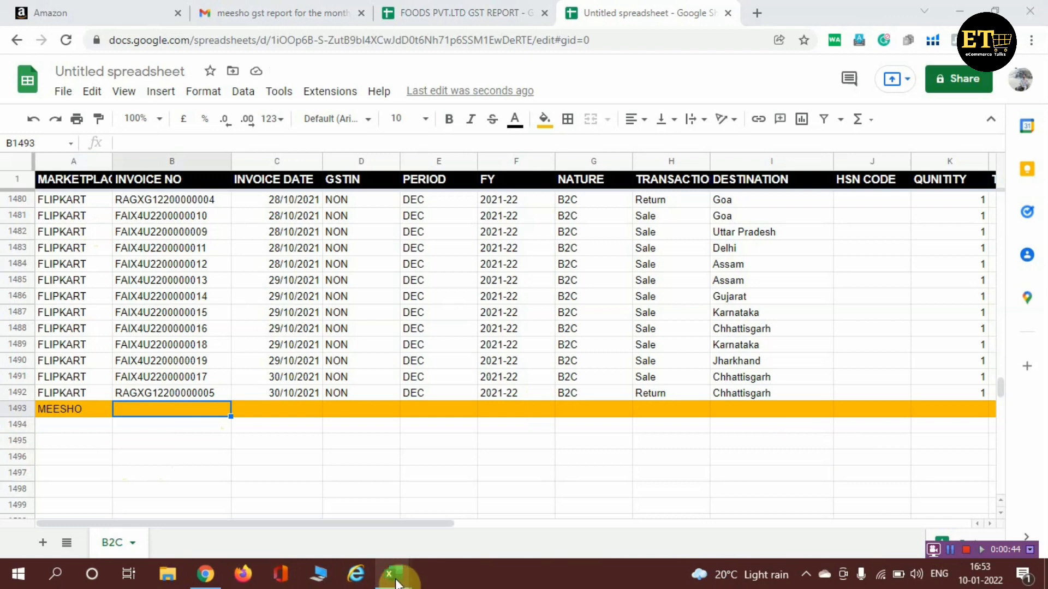
Step: Switch to the gst_jFFGOP_2022-01-08.xls workbook in Excel and copy the Sub Order No values from C4 to C25
click(415, 565)
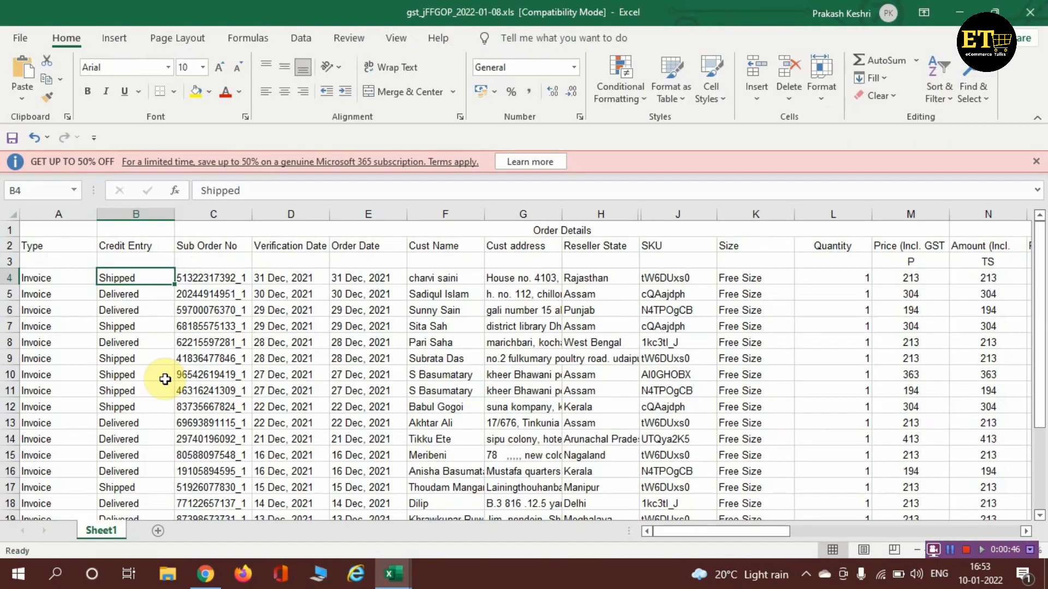
click(232, 291)
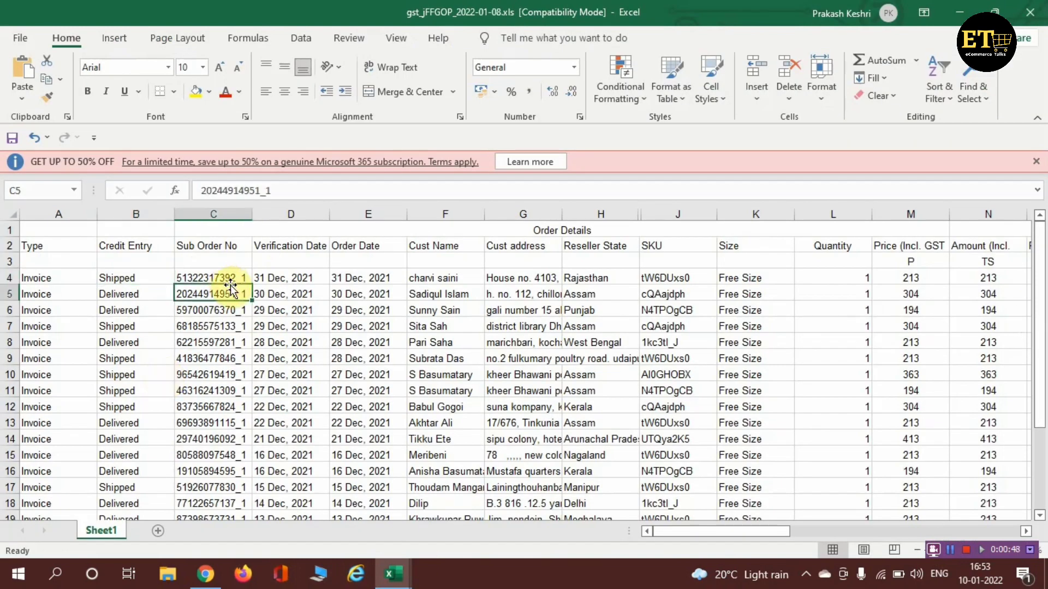
click(224, 275)
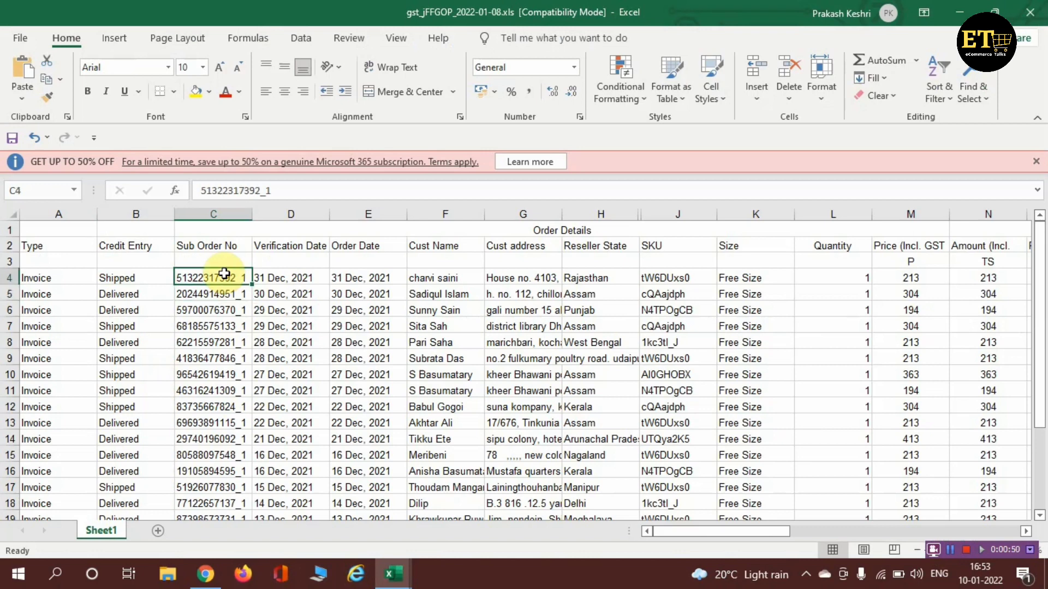
key(ctrl+shift+Down)
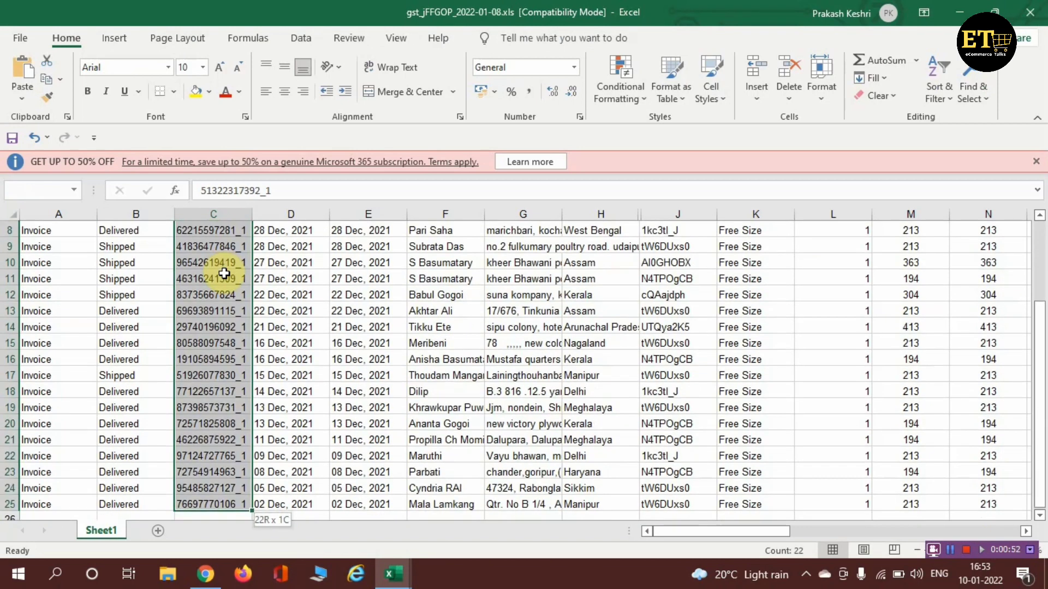
key(ctrl+c)
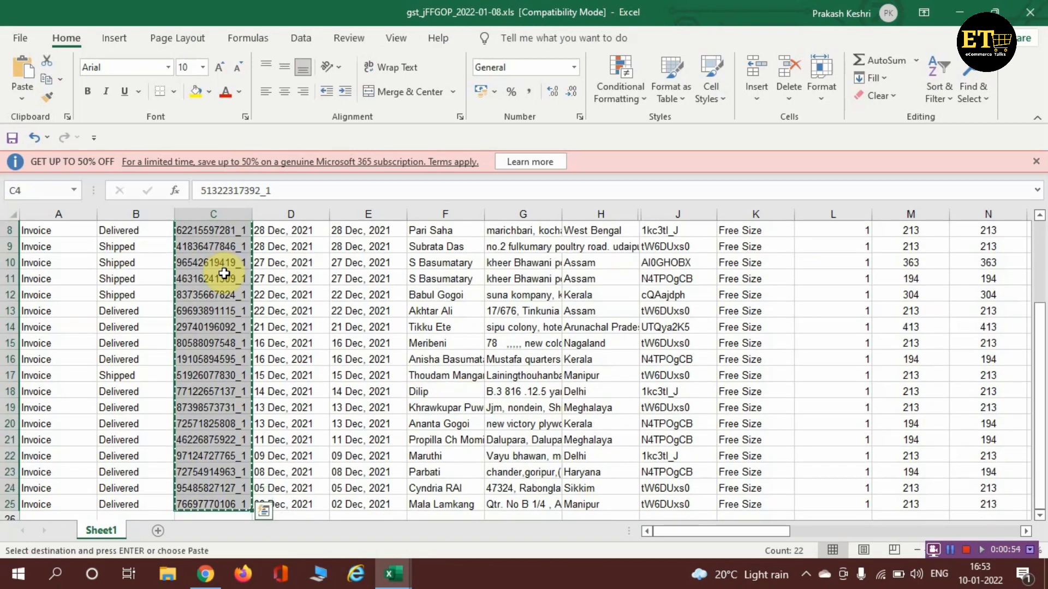
Step: Switch to the Google Sheets spreadsheet and paste the copied sub order numbers into the INVOICE NO column from B1493
click(195, 579)
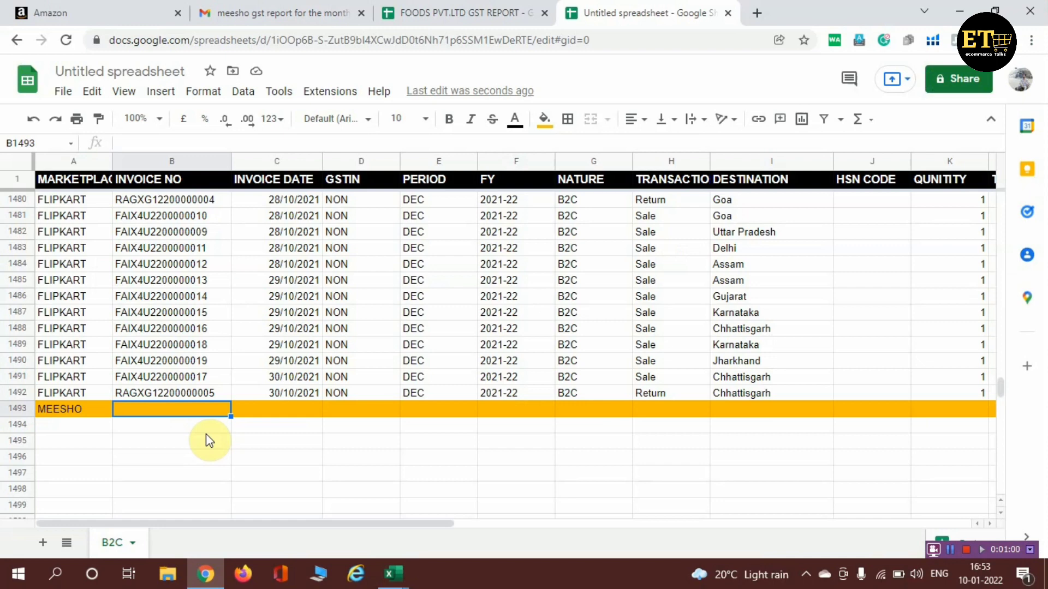
mouse_move(404, 582)
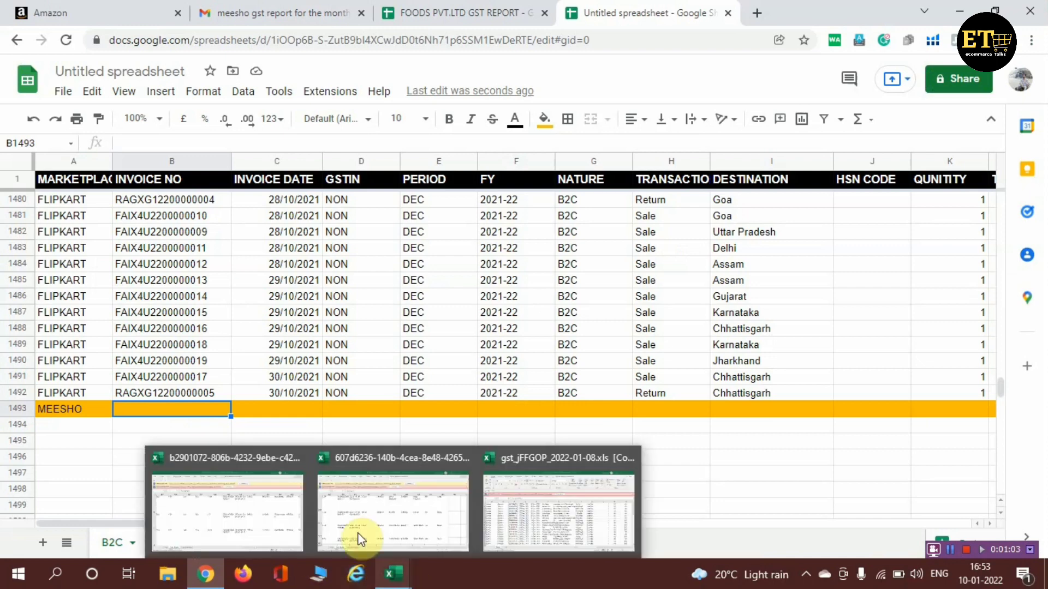
key(ctrl+v)
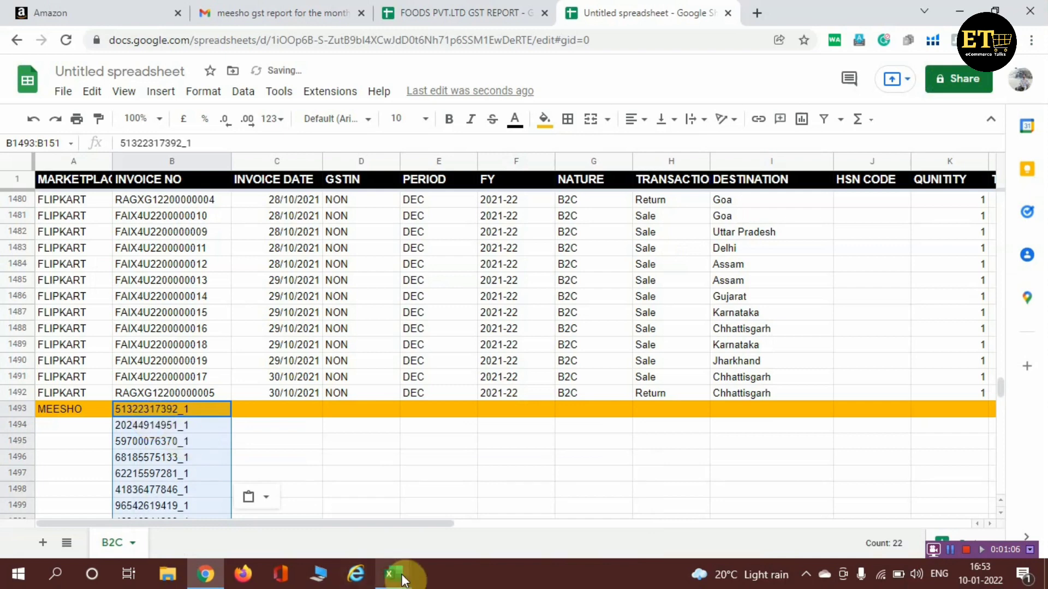
Step: Switch back to the gst_jFFGOP_2022-01-08.xls workbook in Excel and copy the Order Date values from E4 to E25
click(589, 525)
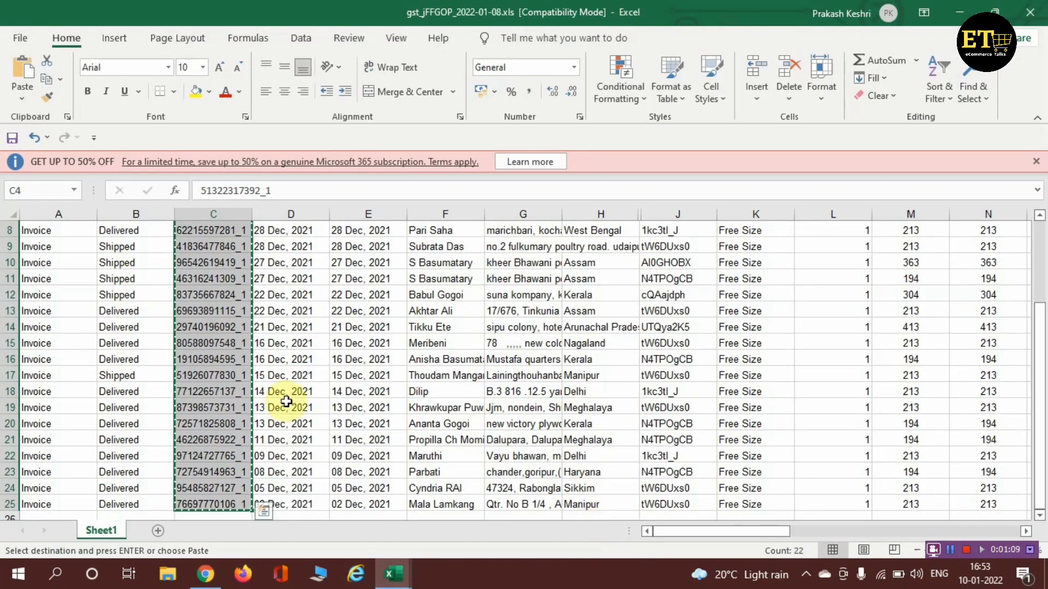
scroll(287, 402, up, 2)
click(298, 251)
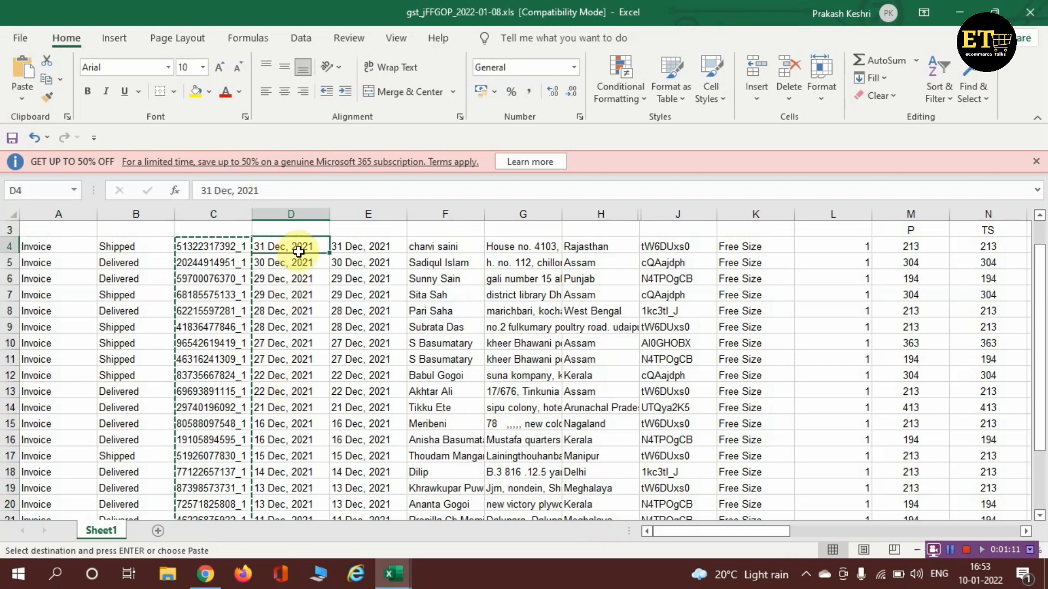
scroll(298, 251, up, 1)
click(356, 278)
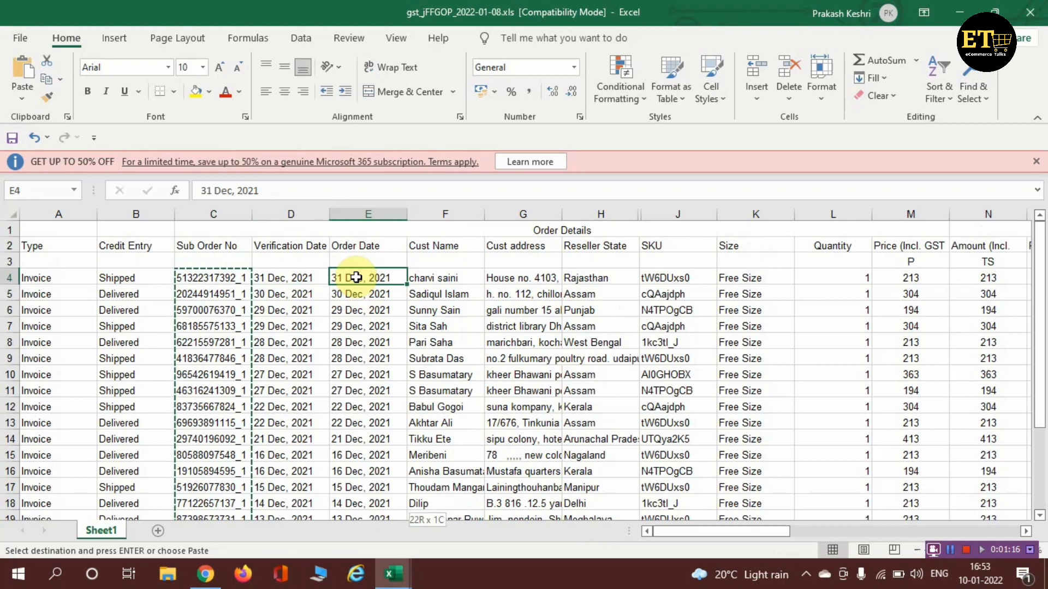
key(ctrl+shift+Down)
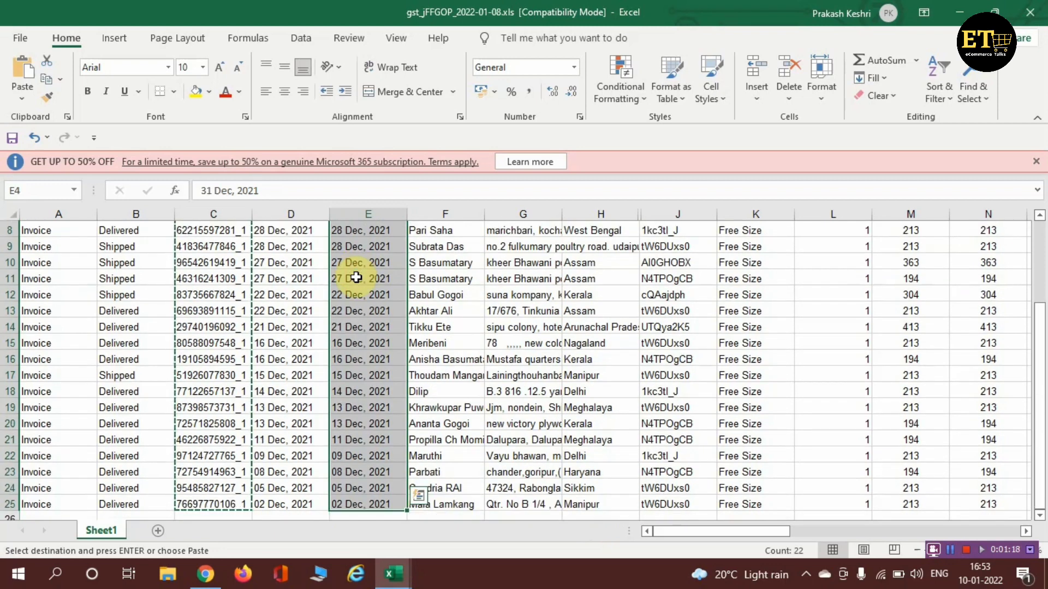
key(ctrl+c)
Step: Switch to the Google Sheets spreadsheet and paste the copied order dates into the INVOICE DATE column from C1493
mouse_move(205, 574)
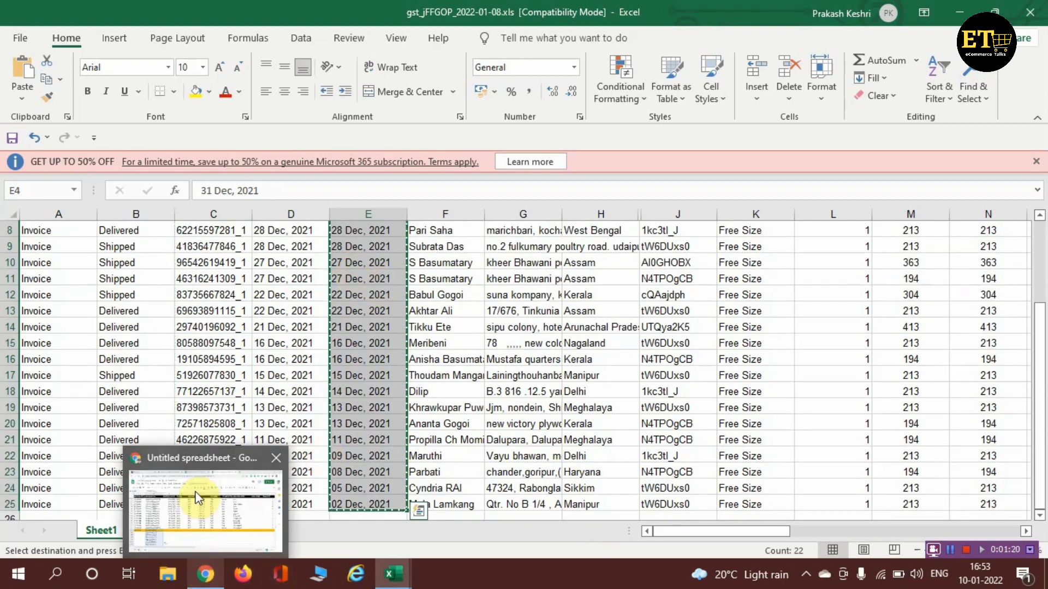
click(198, 497)
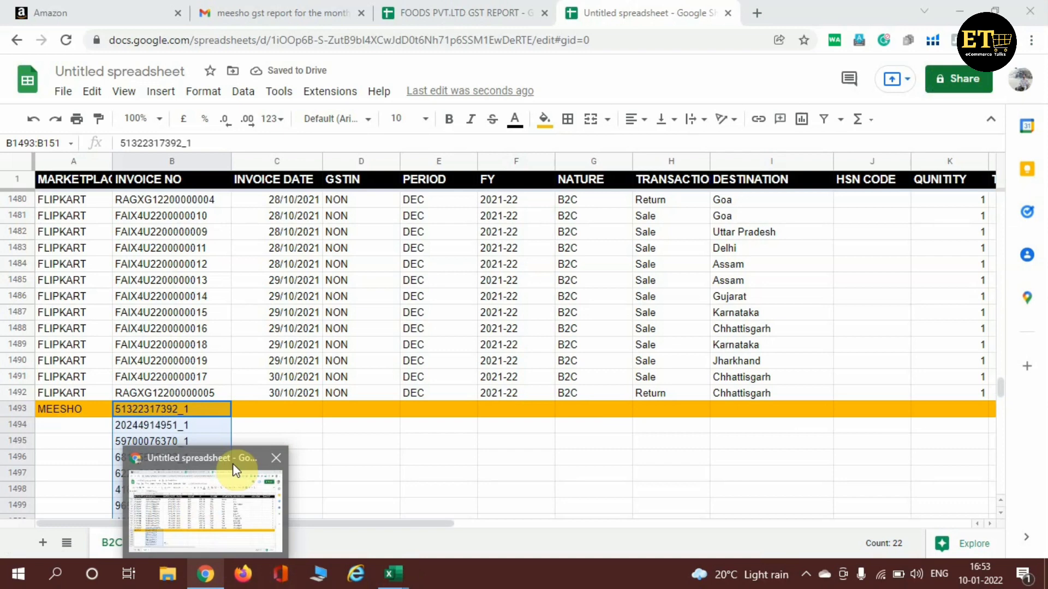
click(300, 415)
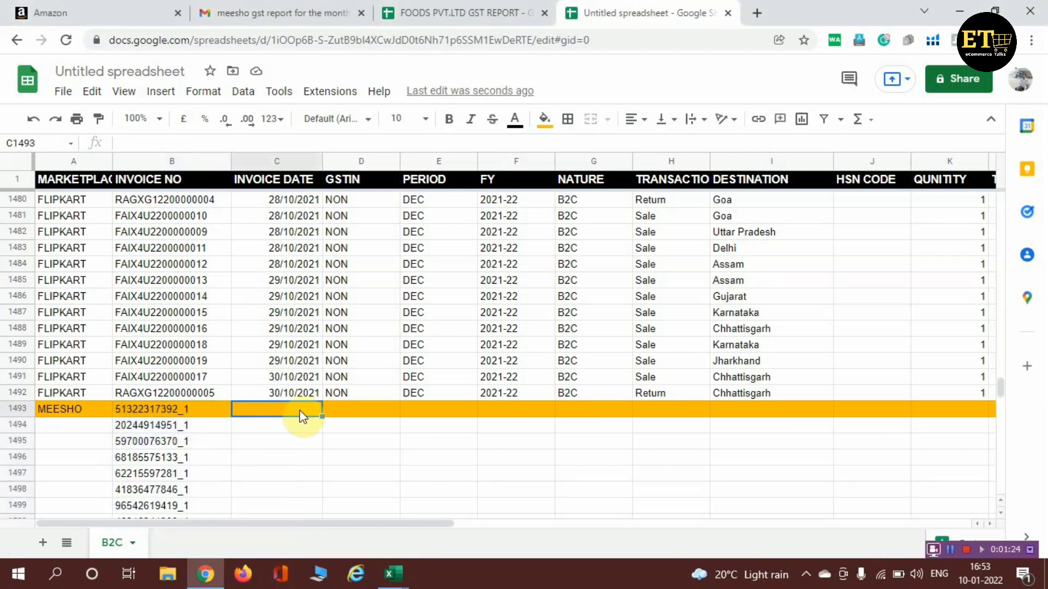
key(ctrl+v)
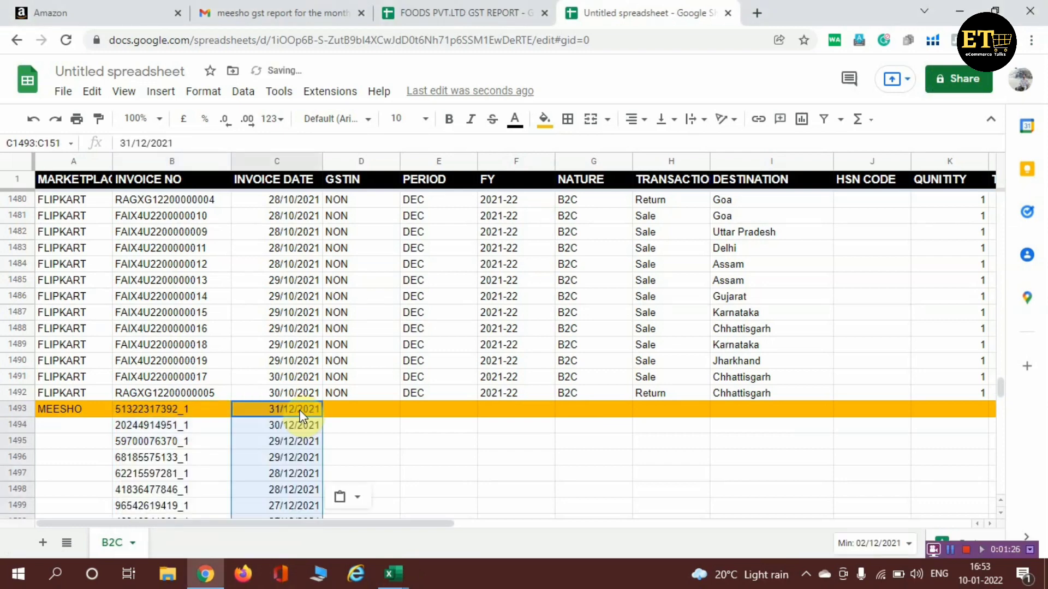
Step: Copy the GSTIN, PERIOD, FY and NATURE values from D1492:G1492 down through row 1514 for the Meesho rows
click(330, 393)
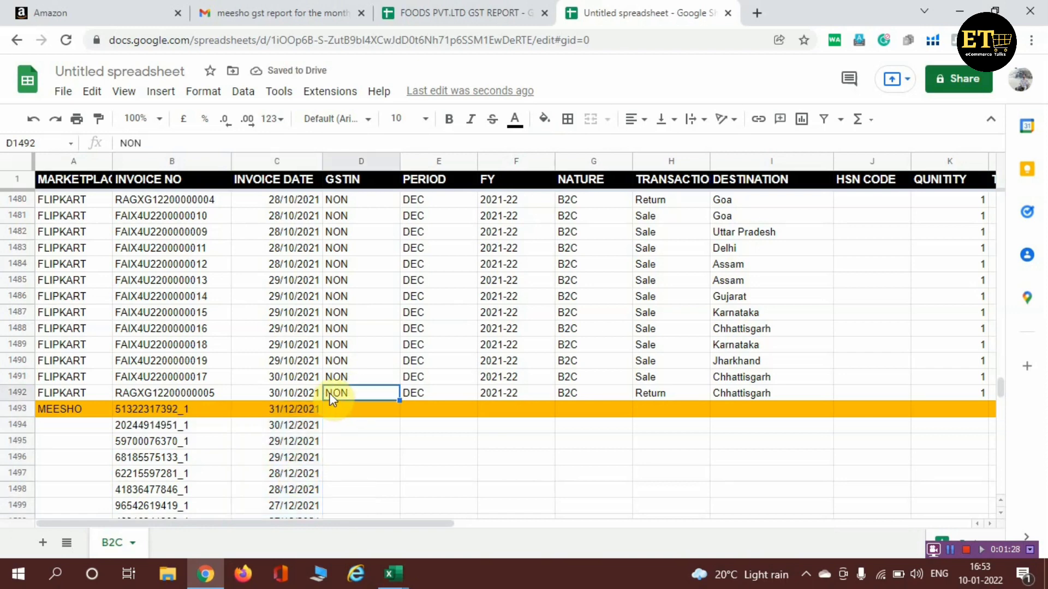
key(shift+Right)
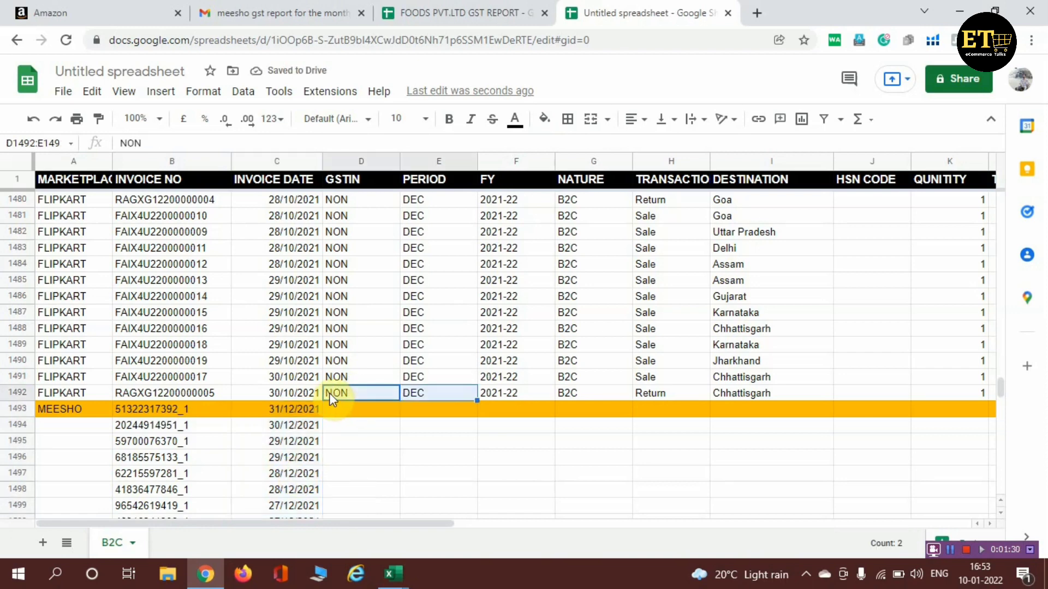
key(shift+Right)
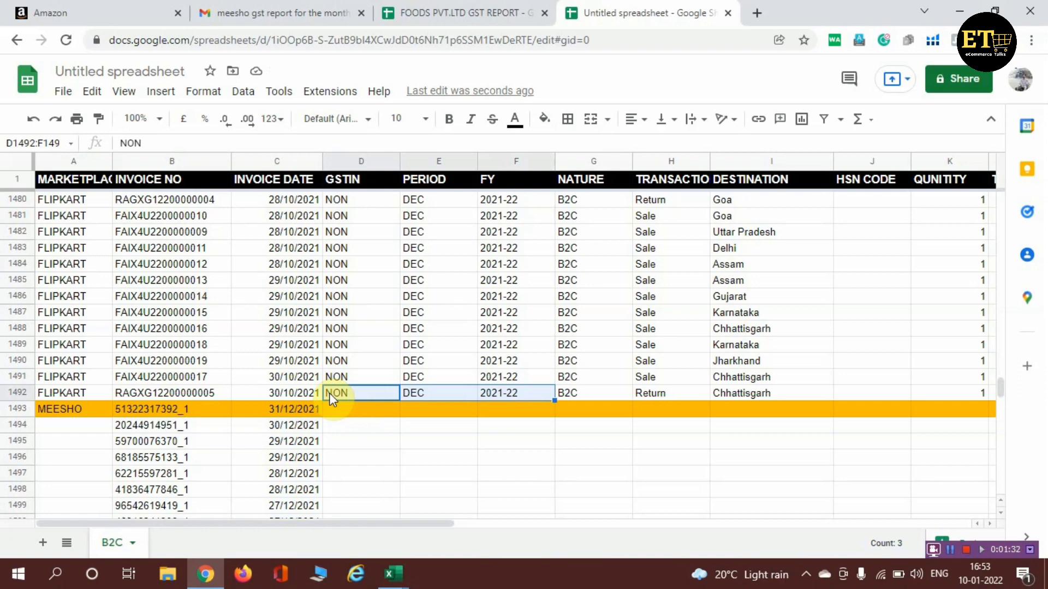
key(shift+Right)
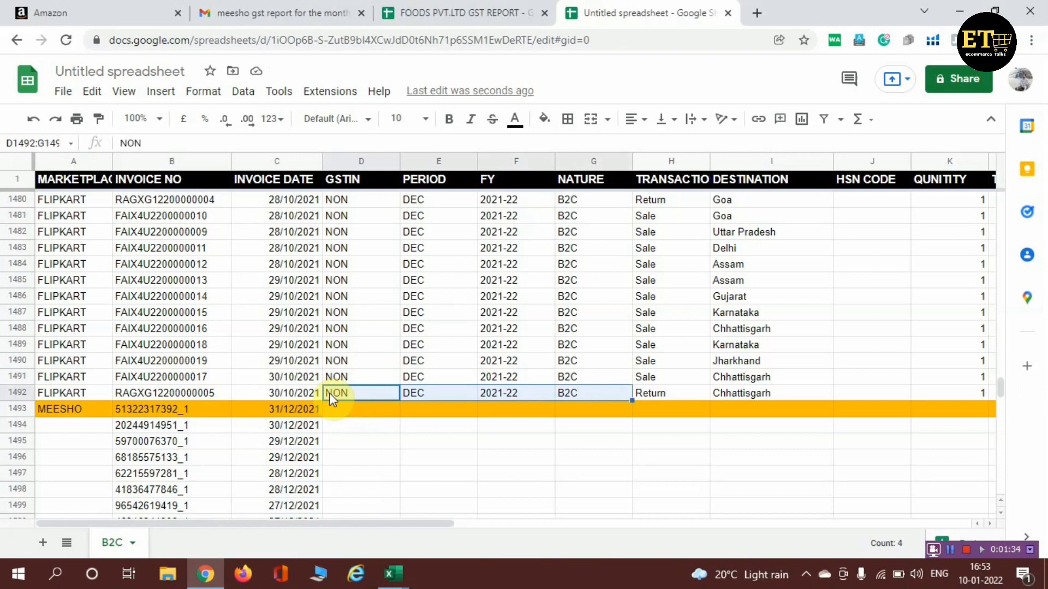
key(ctrl+c)
key(shift+Down)
key(shift+Down)
key(shift+Down)
key(shift+Down)
key(shift+Down)
key(shift+Down)
key(shift+Down)
key(shift+Down)
key(shift+Down)
key(shift+Down)
key(shift+Down)
key(shift+Down)
key(shift+Down)
key(shift+Down)
key(shift+Down)
key(shift+Down)
key(shift+Down)
key(shift+Down)
key(shift+Down)
key(shift+Down)
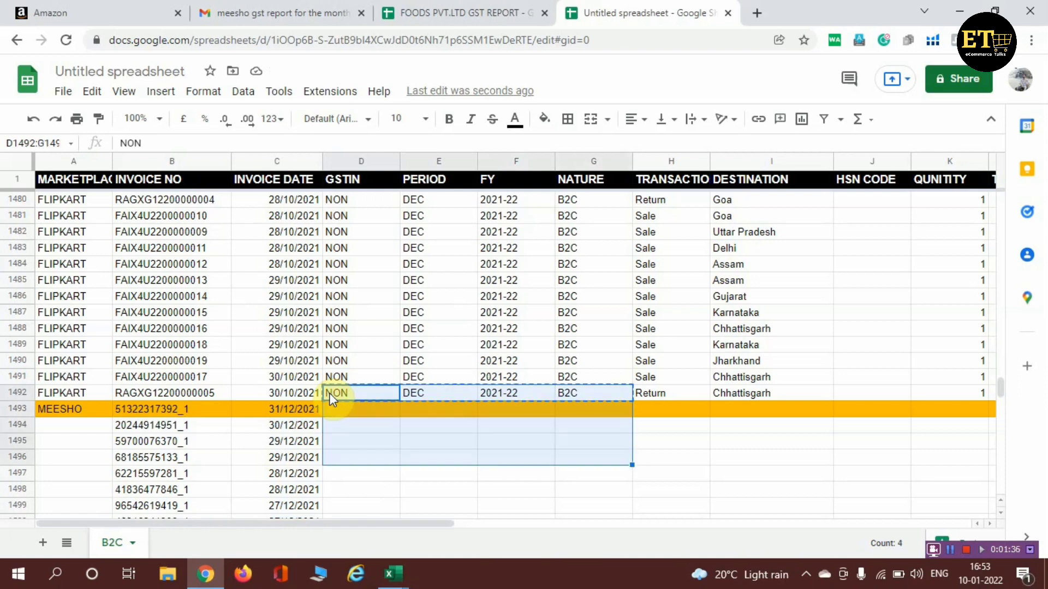
key(shift+Down)
key(shift+Down)
key(shift+Down)
key(shift+Down)
key(shift+Down)
key(shift+Down)
key(shift+Down)
key(shift+Down)
key(shift+Down)
key(shift+Down)
key(shift+Down)
key(shift+Down)
key(shift+Down)
key(shift+Down)
key(shift+Down)
key(shift+Down)
key(shift+Down)
key(shift+Down)
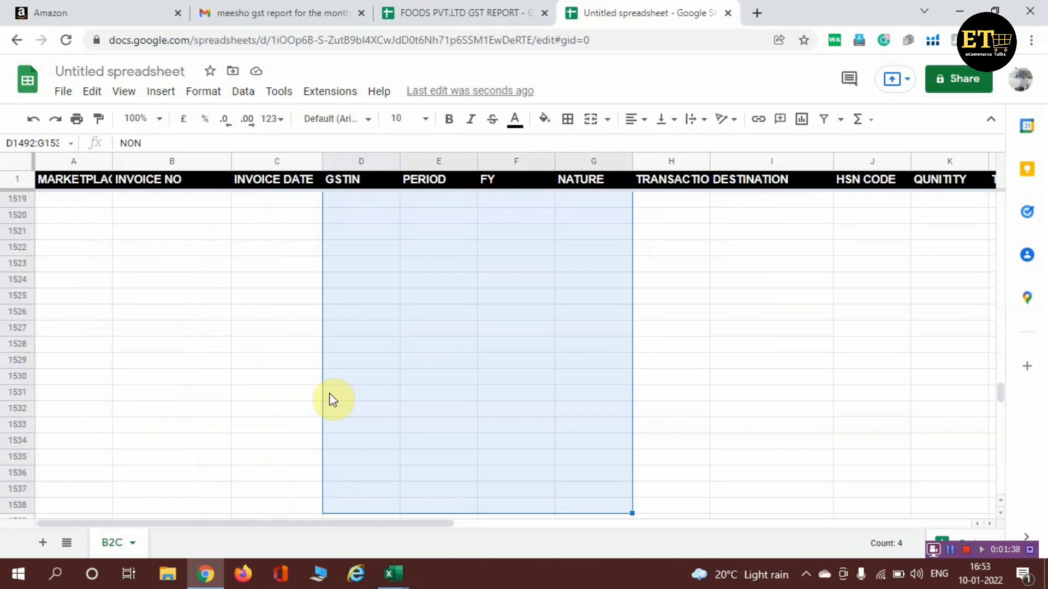
key(shift+Up)
key(shift+Up)
key(shift+Up)
key(shift+Up)
key(shift+Up)
key(shift+Up)
key(shift+Up)
key(shift+Up)
key(shift+Up)
key(shift+Up)
key(shift+Up)
key(shift+Up)
key(shift+Up)
key(shift+Up)
key(shift+Up)
key(shift+Up)
key(shift+Up)
key(shift+Up)
key(shift+Up)
key(shift+Up)
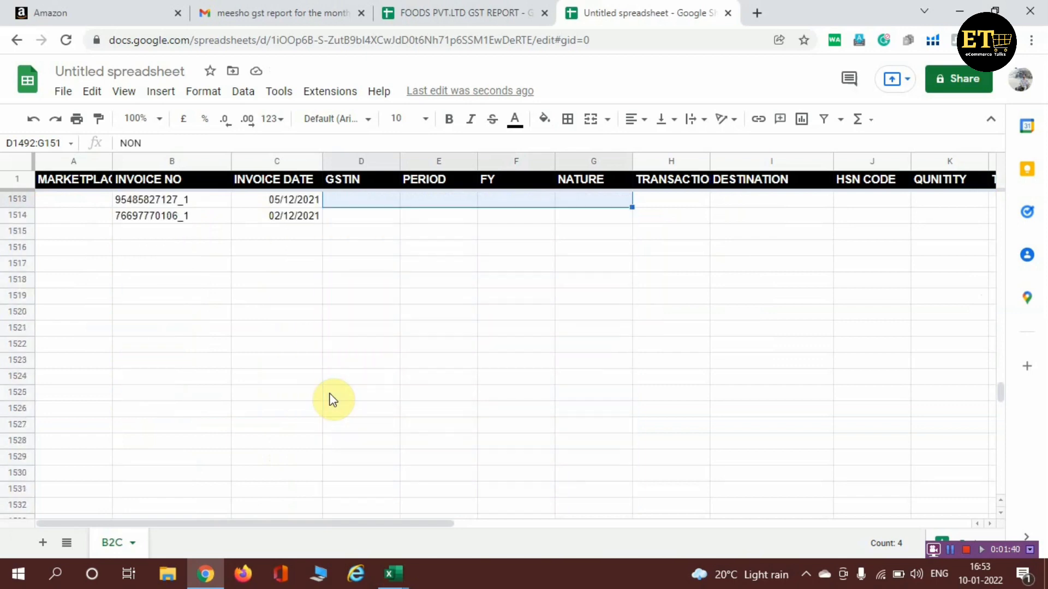
key(shift+Down)
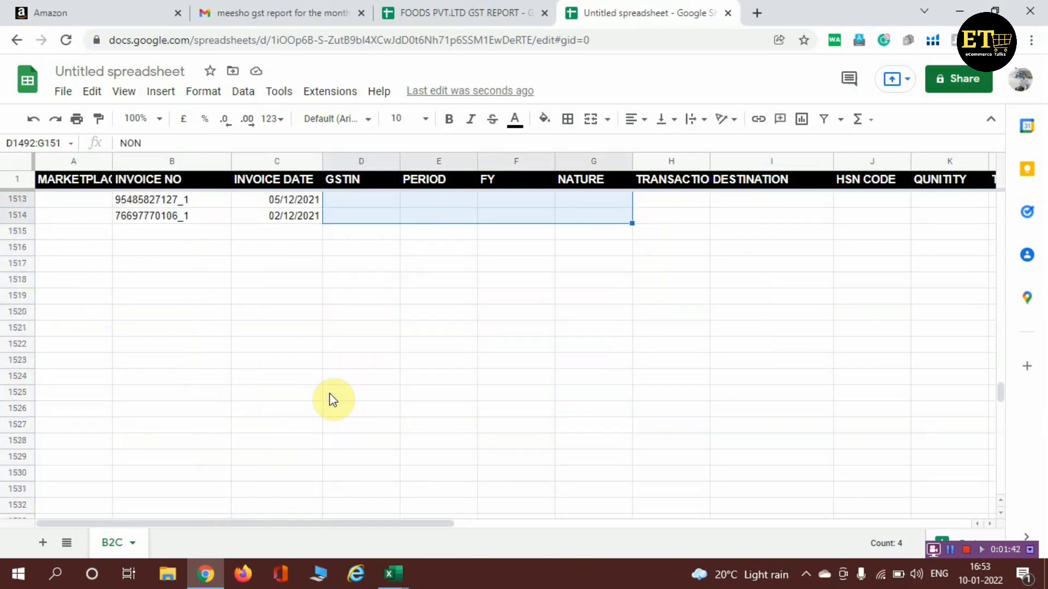
key(ctrl+v)
scroll(339, 415, up, 2)
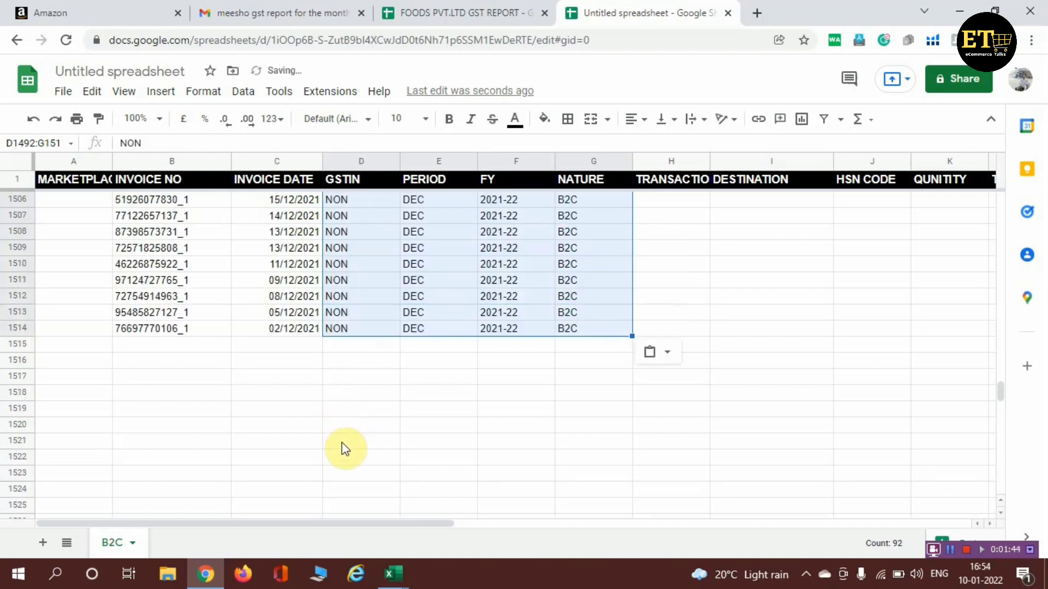
Step: Select H1493 as the paste target, switch to the gst_jFFGOP_2022-01-08.xls workbook in Excel and copy the Credit Entry values from B4 to B25
scroll(342, 443, up, 10)
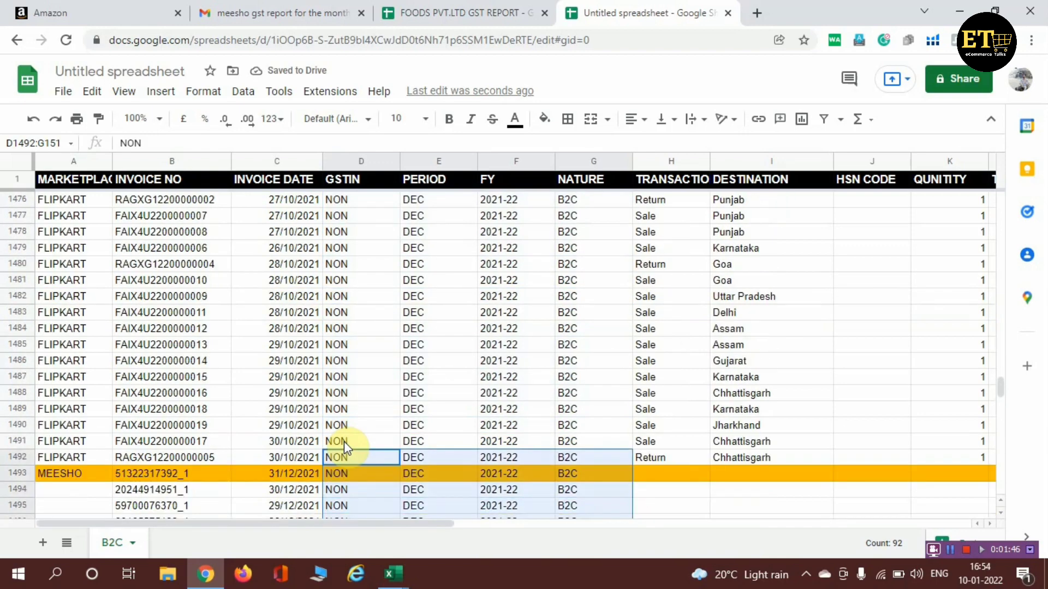
scroll(343, 441, down, 3)
click(653, 313)
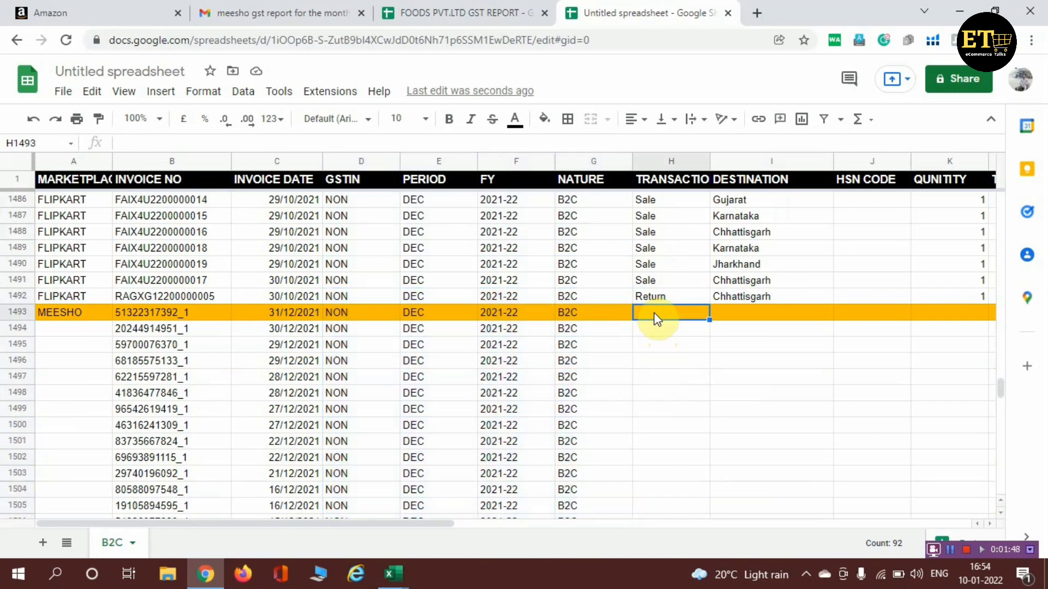
mouse_move(394, 574)
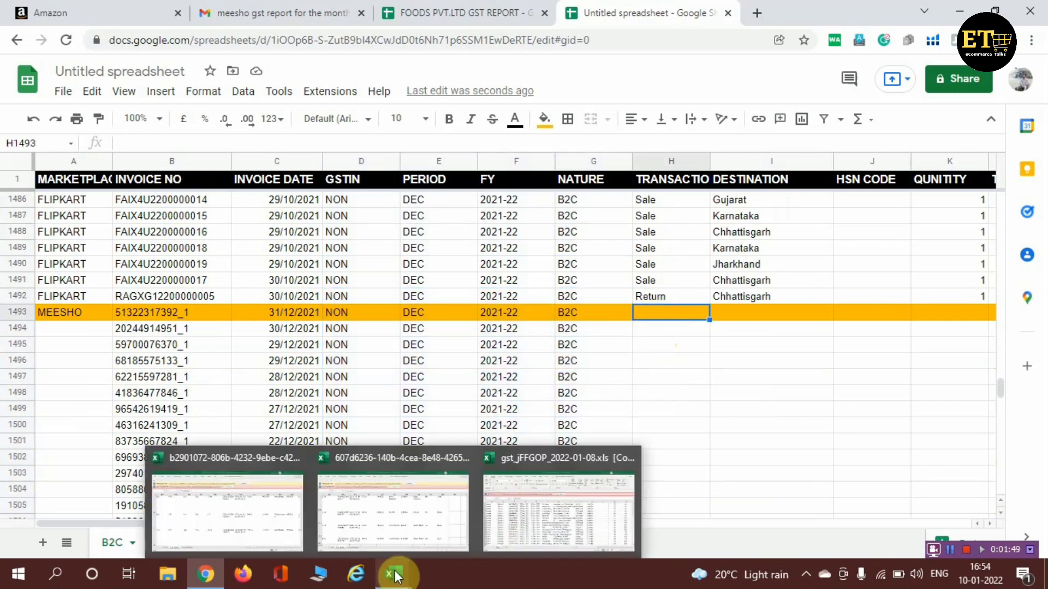
click(591, 503)
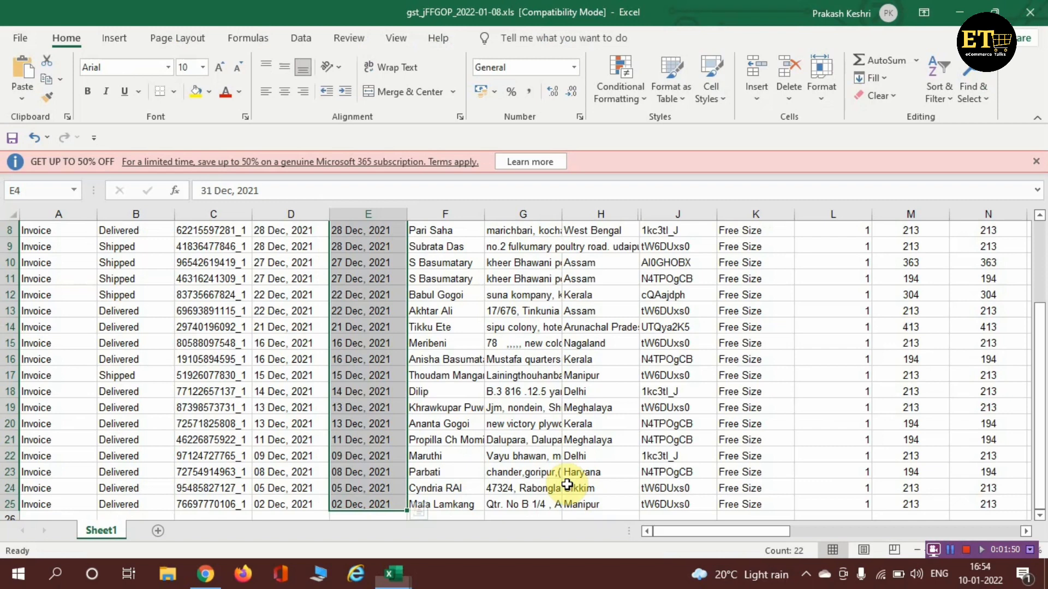
scroll(567, 485, up, 3)
click(138, 278)
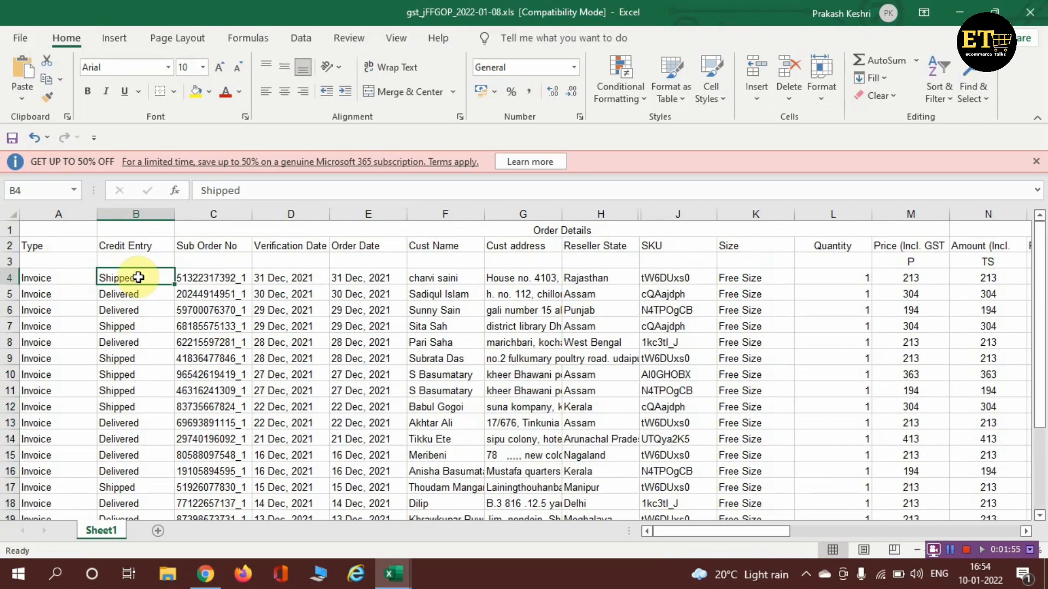
drag(138, 278, 136, 517)
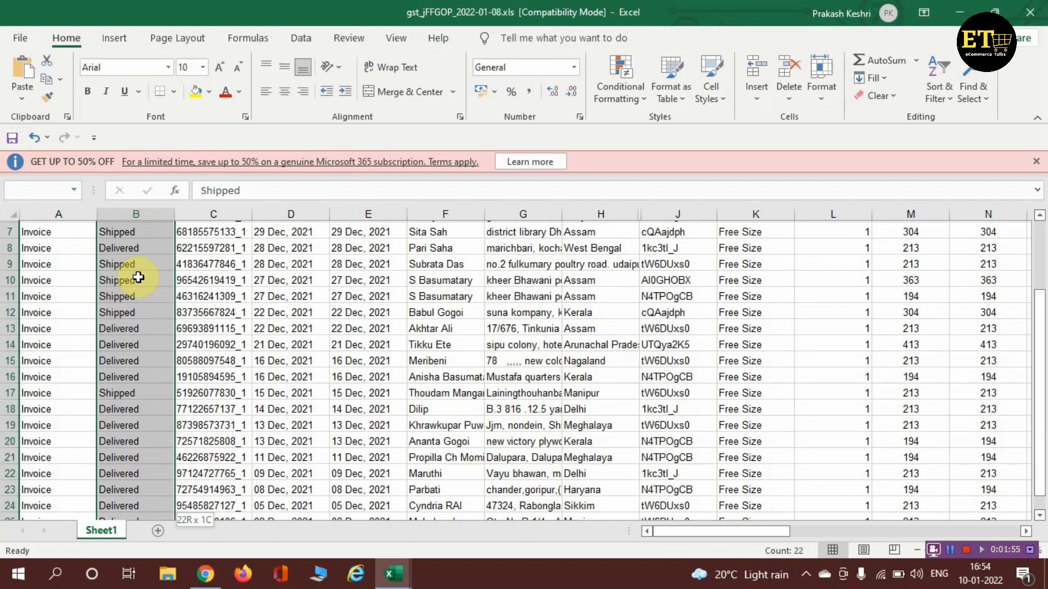
key(ctrl+c)
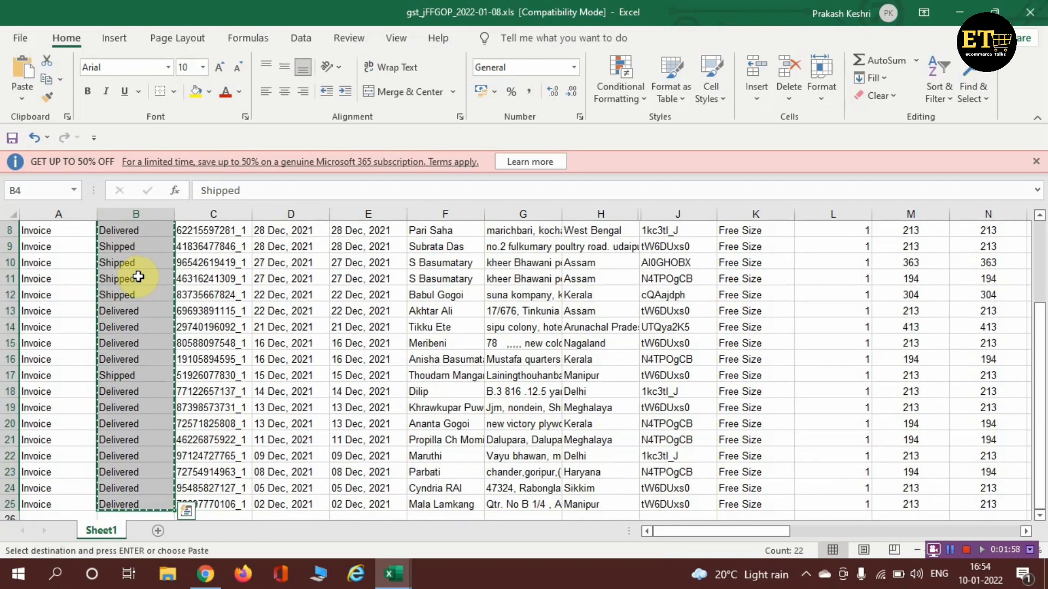
Step: Switch to the Google Sheets spreadsheet and paste the copied credit entries into the transaction column from H1493
mouse_move(206, 574)
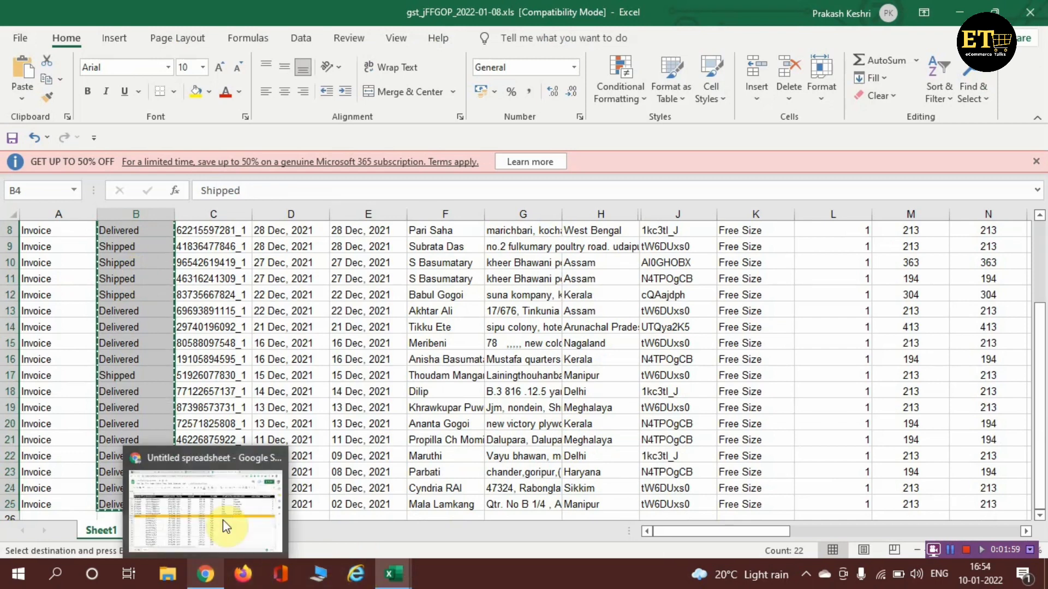
click(223, 519)
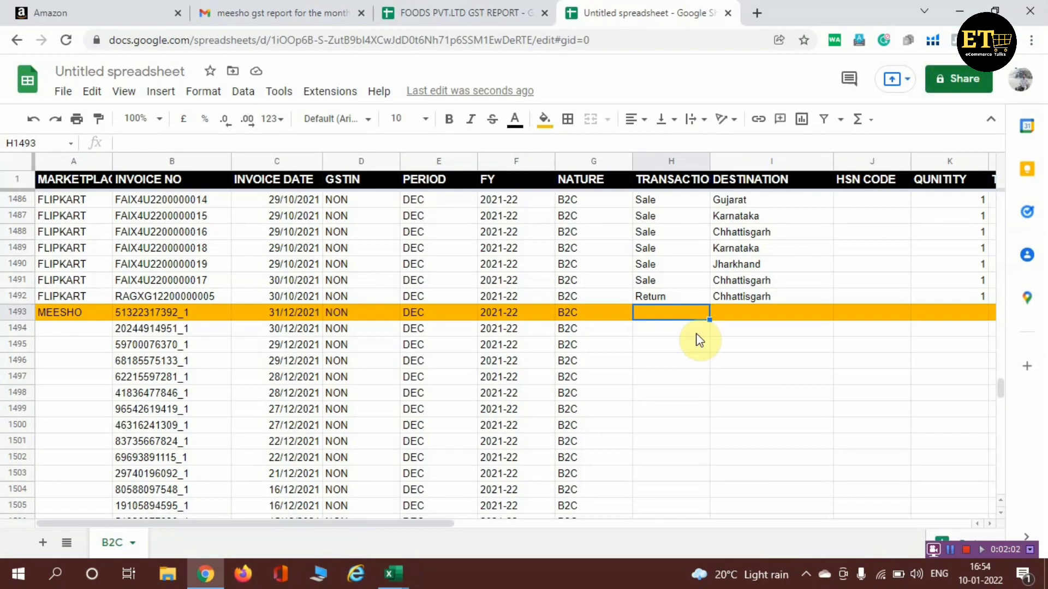
key(ctrl+v)
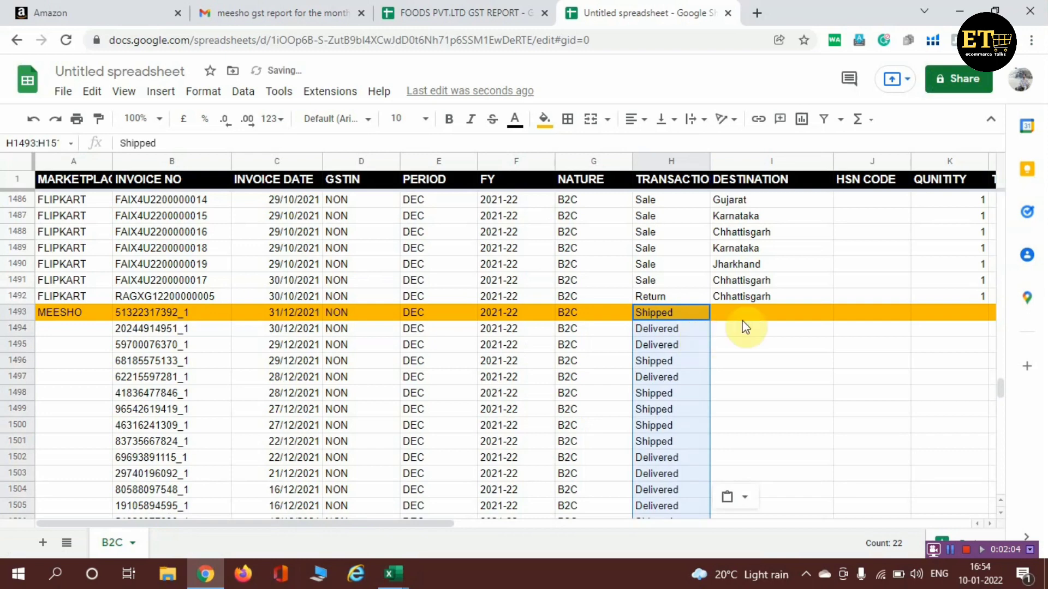
Step: Select I1493 in the DESTINATION column, then switch to the gst_jFFGOP_2022-01-08.xls workbook in Excel and select the first Reseller State value in H4
click(763, 316)
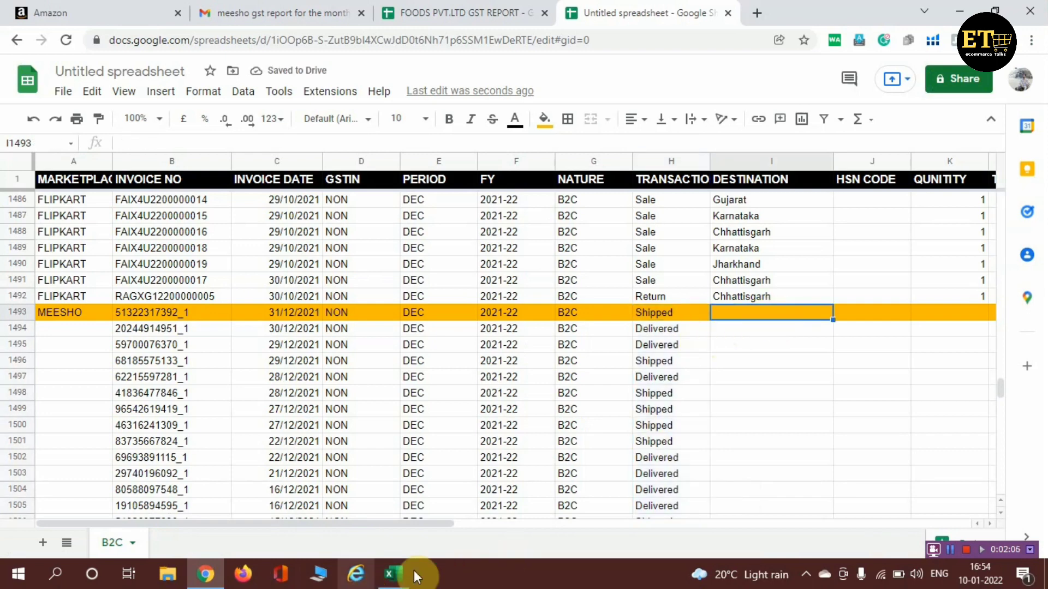
mouse_move(392, 575)
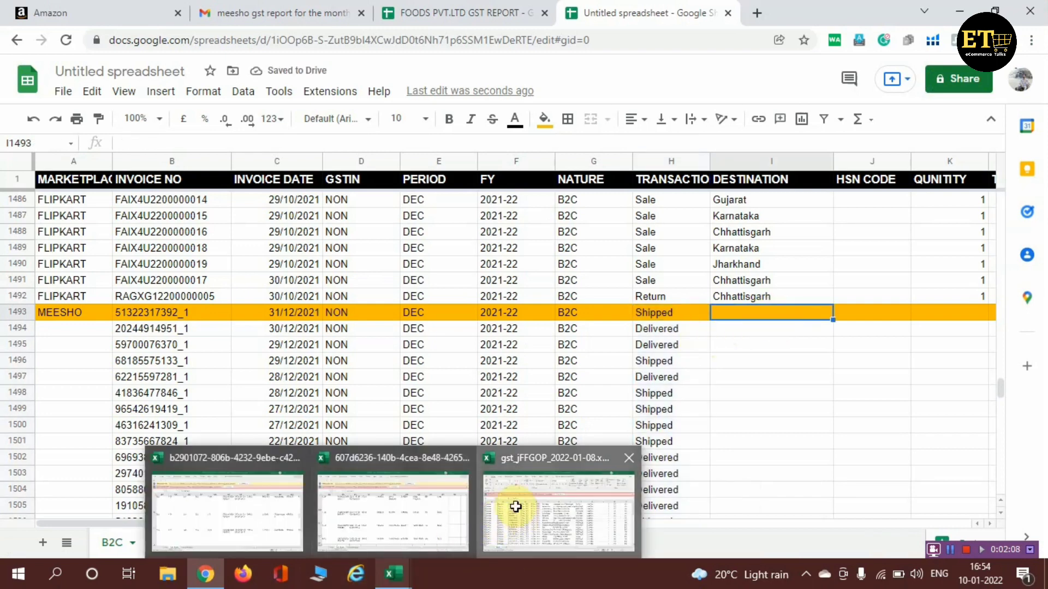
click(507, 510)
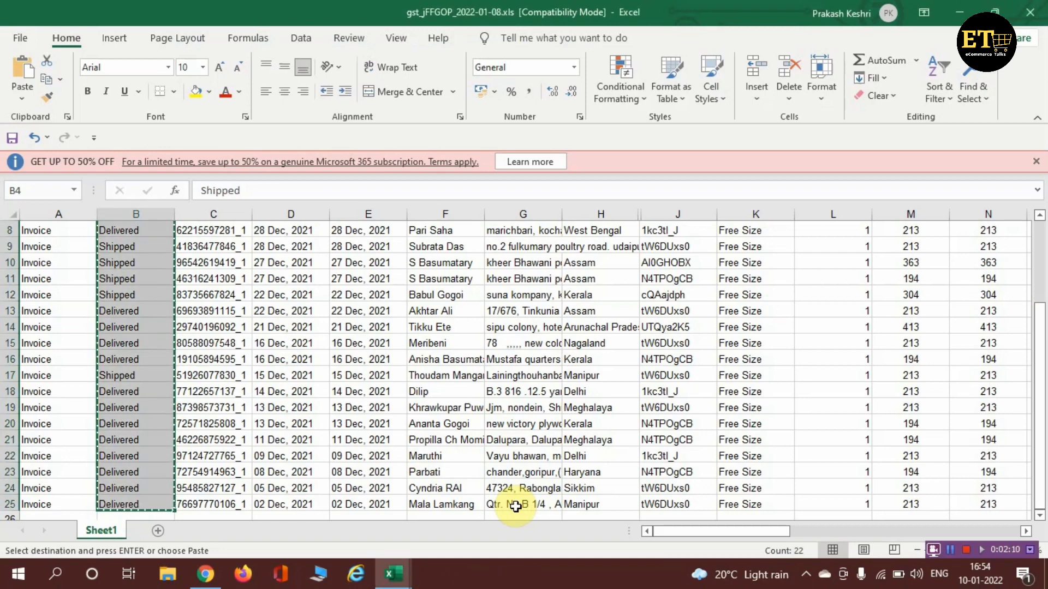
key(Up)
key(Up)
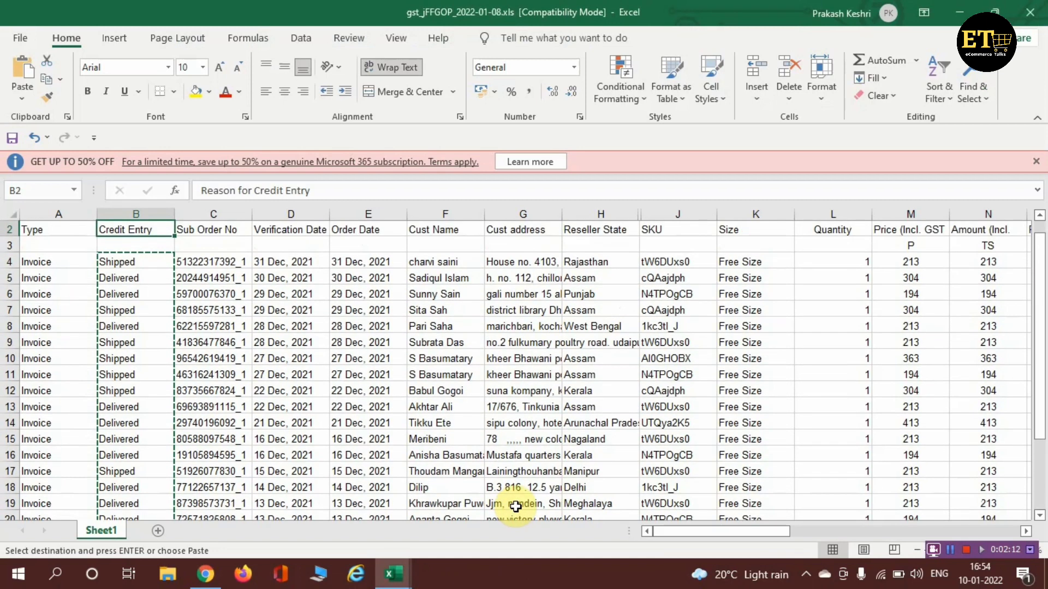
key(Right)
key(Right)
key(Right)
key(Right)
key(Right)
key(Right)
key(Down)
key(Down)
key(Down)
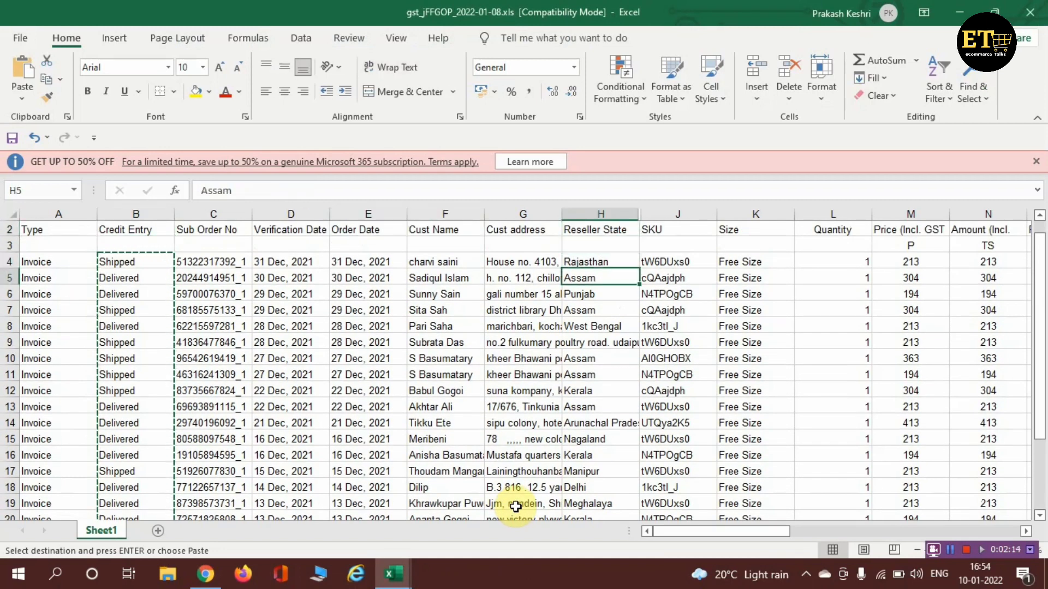
key(Up)
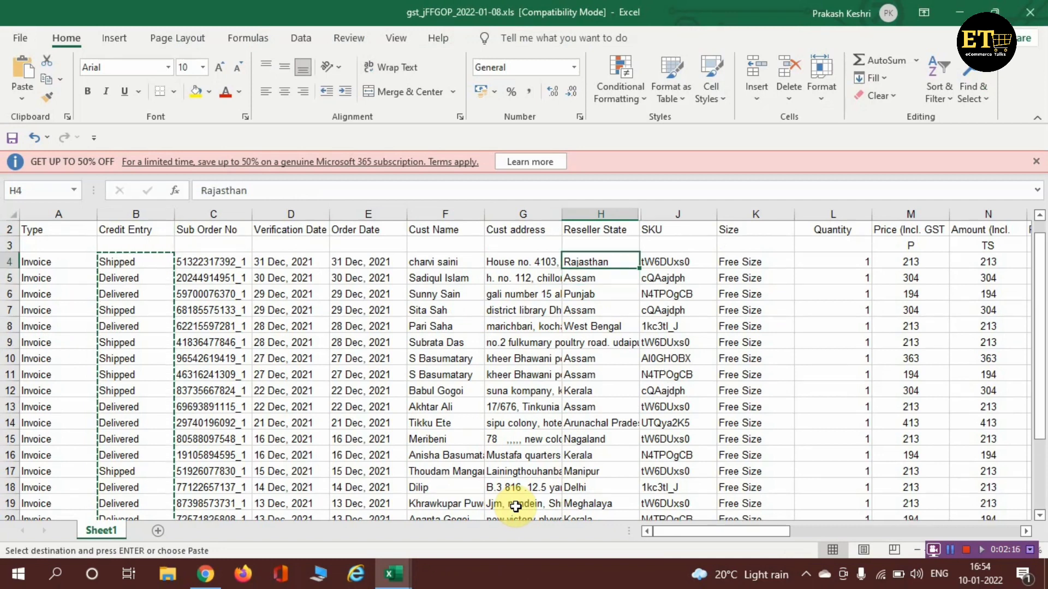
key(shift+Down)
key(shift+Down)
key(shift+Down)
key(shift+Down)
key(shift+Down)
key(shift+Down)
key(shift+Down)
key(shift+Down)
key(shift+Down)
key(shift+Down)
key(shift+Down)
key(shift+Down)
key(shift+Down)
key(shift+Down)
key(shift+Down)
key(shift+Down)
key(shift+Down)
key(shift+Down)
key(shift+Down)
key(shift+Down)
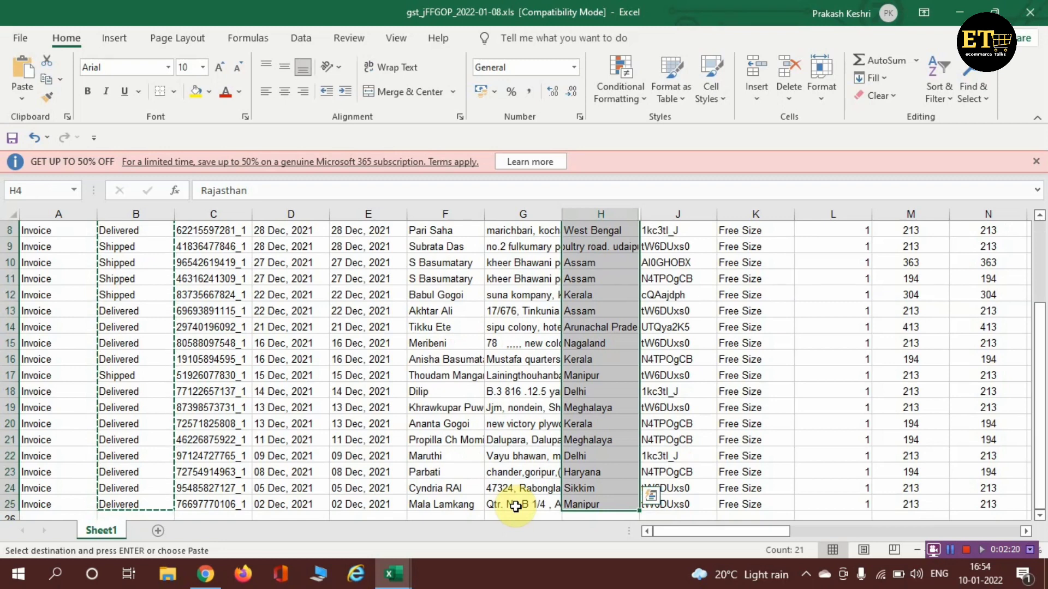
key(Up)
key(Up)
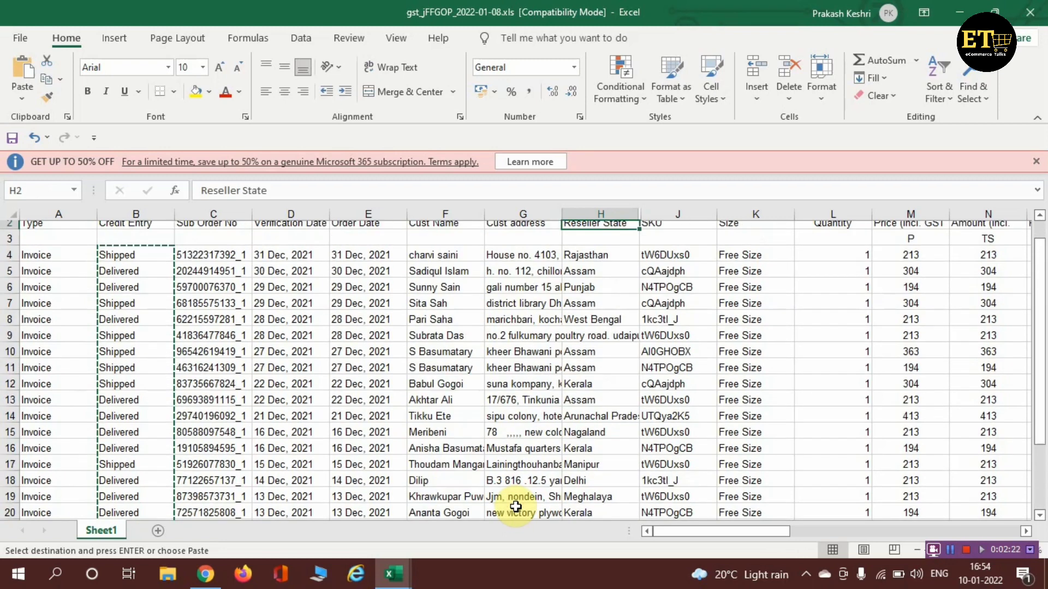
Step: Check the Reseller State cell H9 and find the state at the end of the customer address in G9
key(Down)
key(Down)
key(Down)
key(Down)
key(Down)
key(Down)
key(Down)
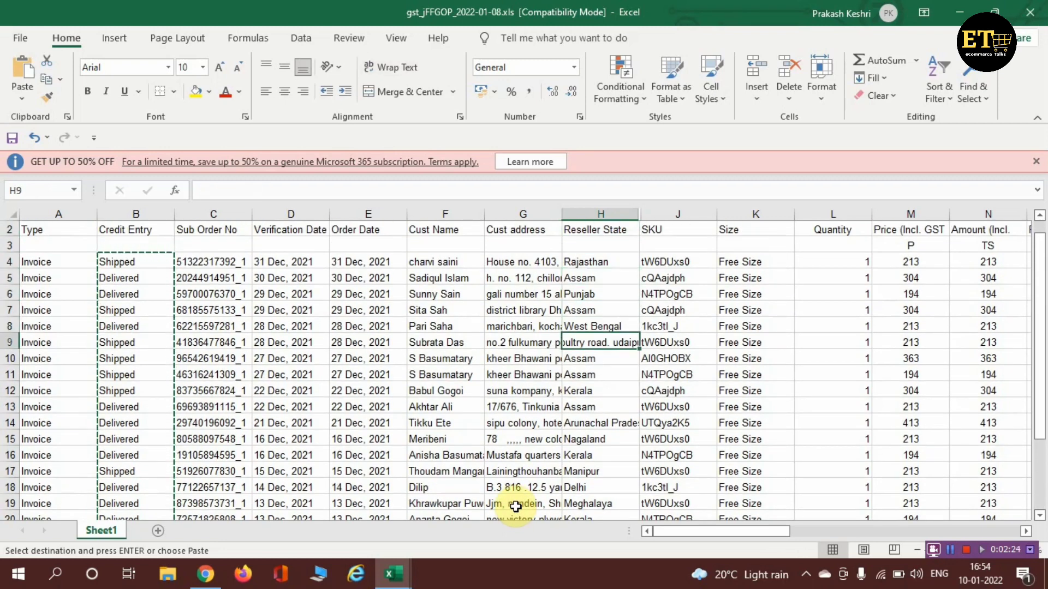
click(525, 345)
click(616, 345)
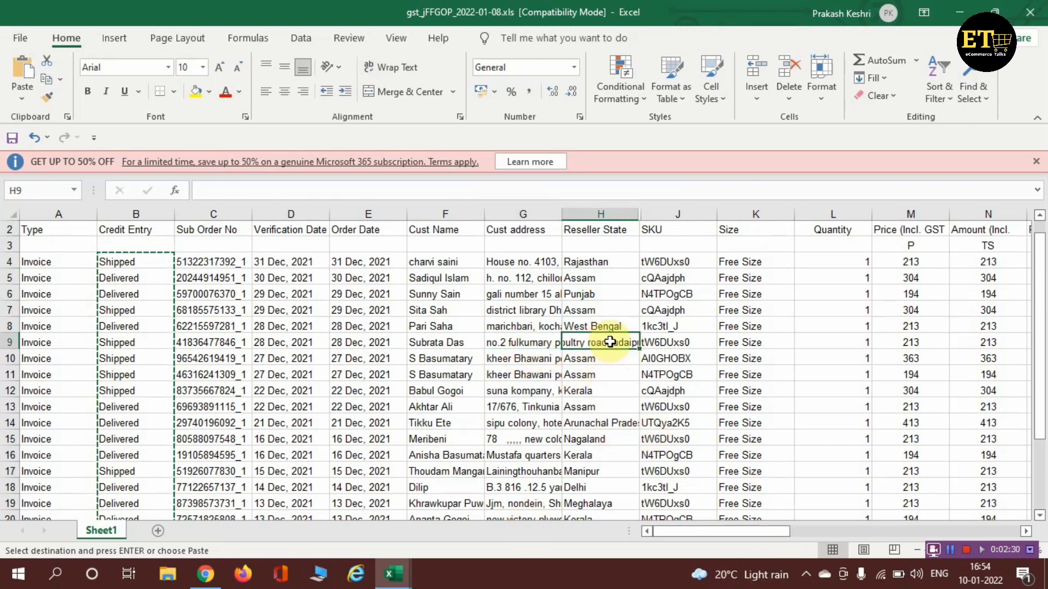
click(513, 342)
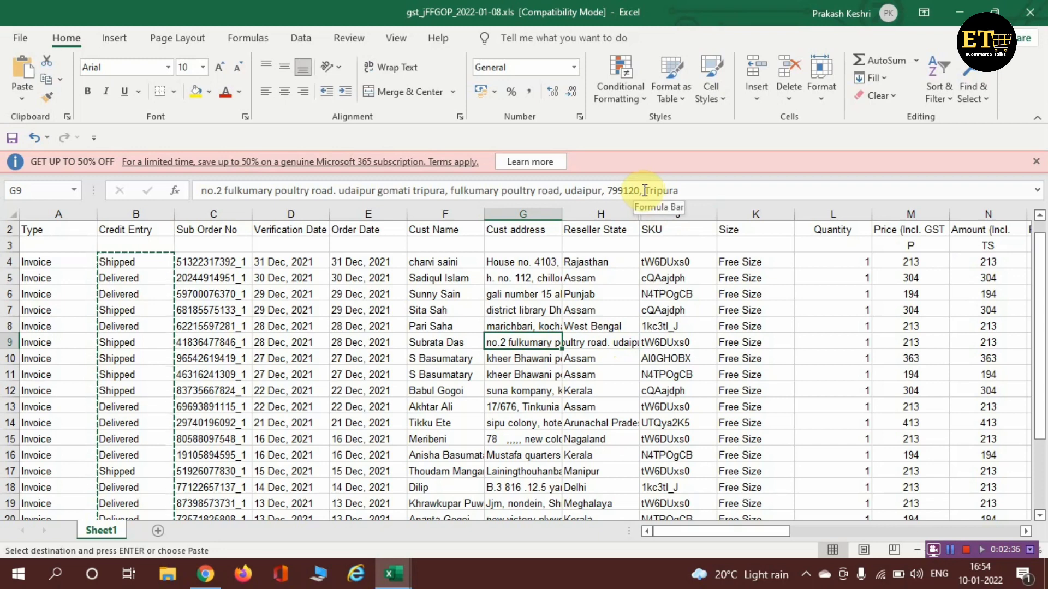
click(643, 190)
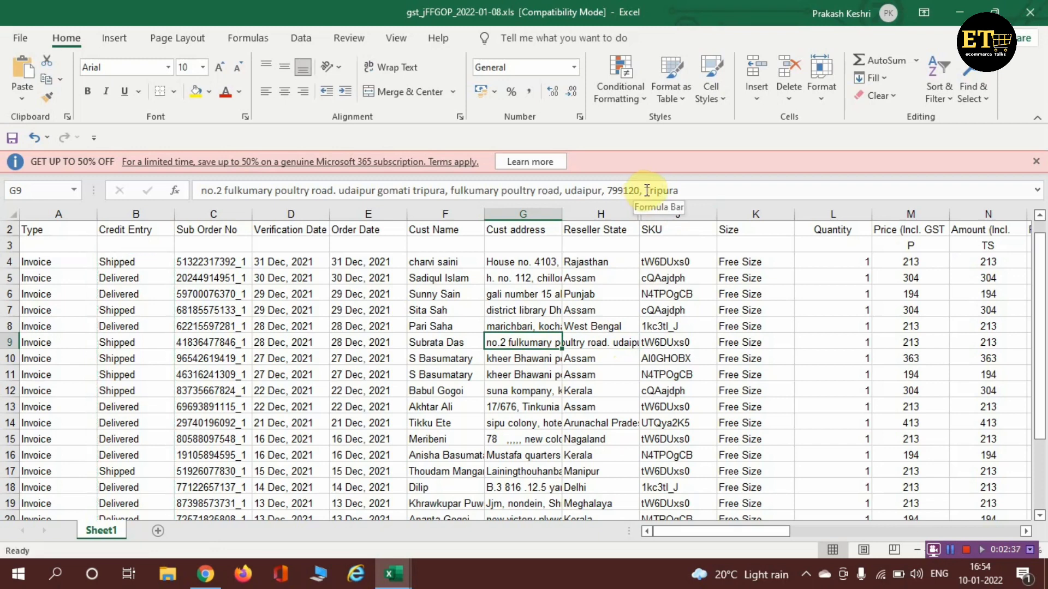
double_click(688, 191)
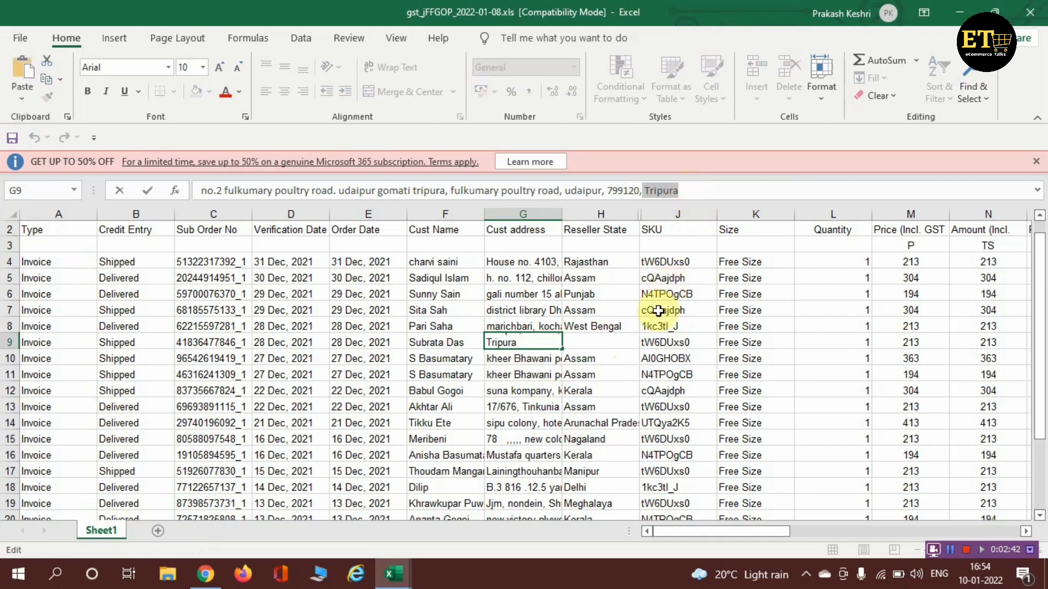
Step: Enter Tripura as the Reseller State in H9
click(599, 341)
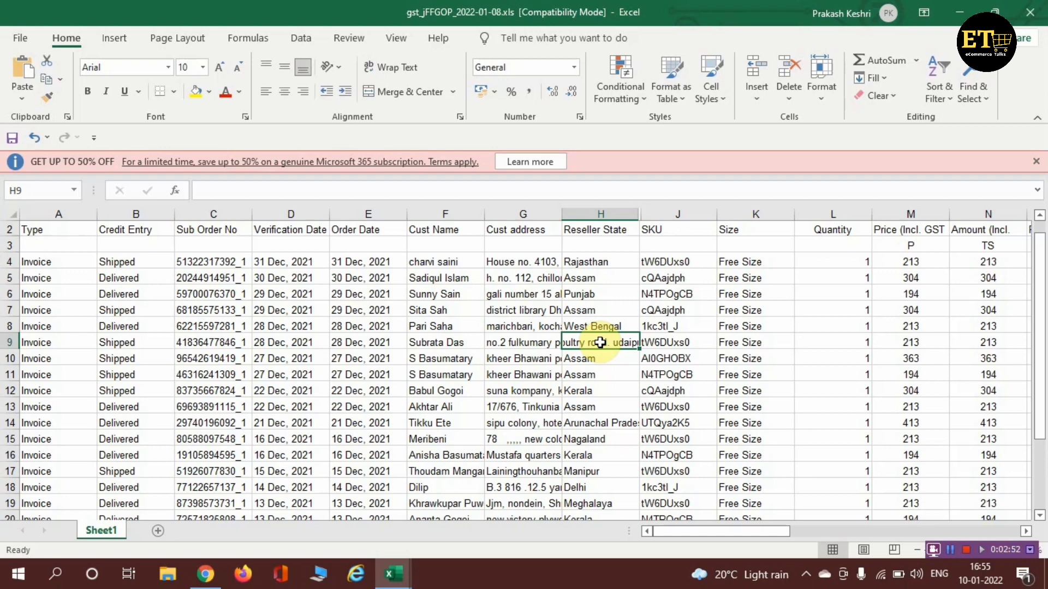
text(TR)
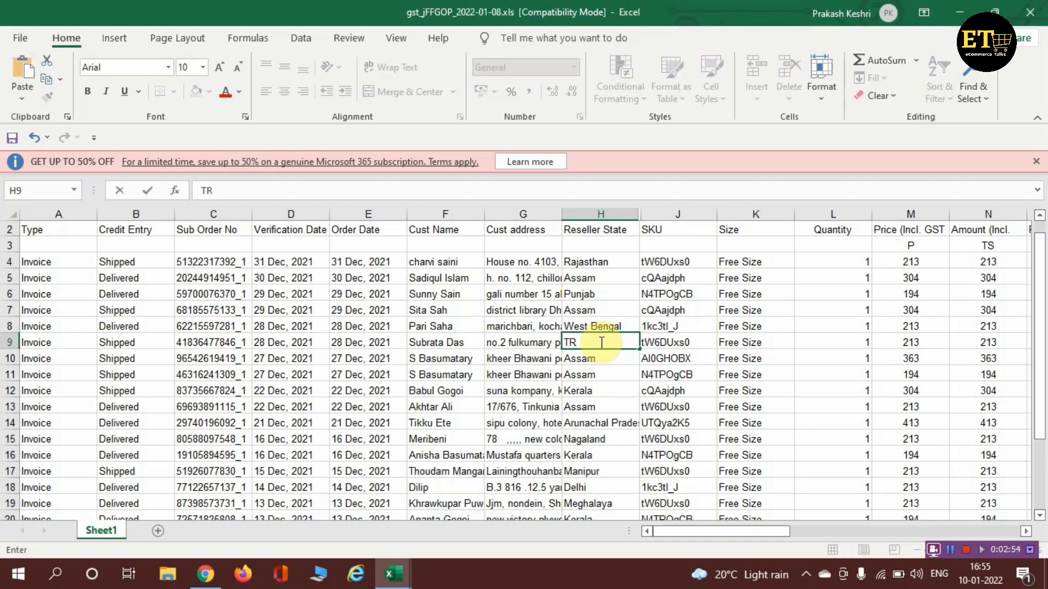
key(BackSpace)
text(r)
key(BackSpace)
key(BackSpace)
text(Tripura)
click(610, 374)
click(605, 345)
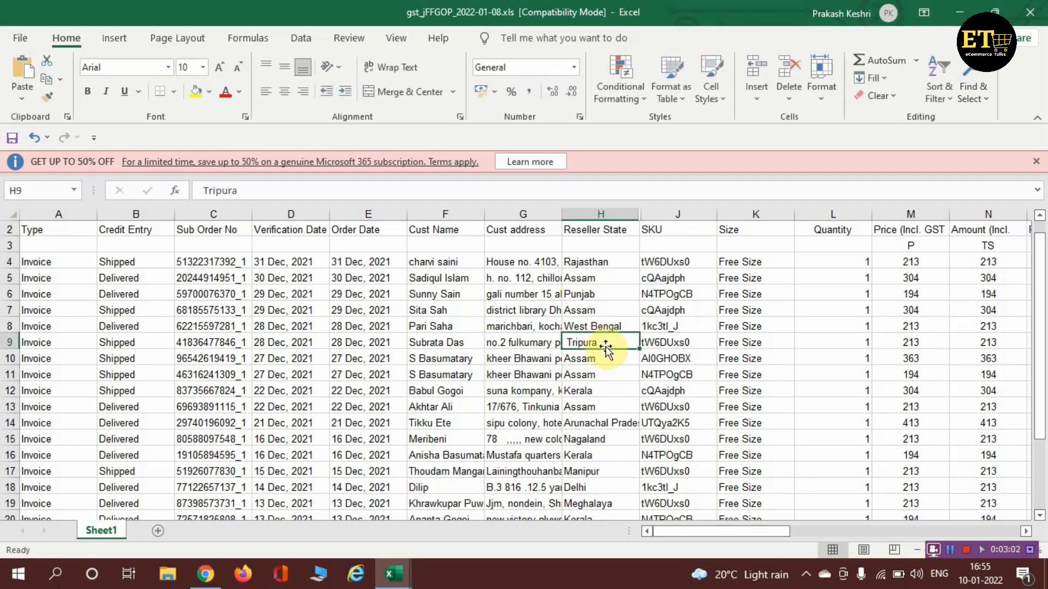
Step: Review the remaining Reseller State entries in column H from H10 down to the last row, then return to the column's start
click(602, 355)
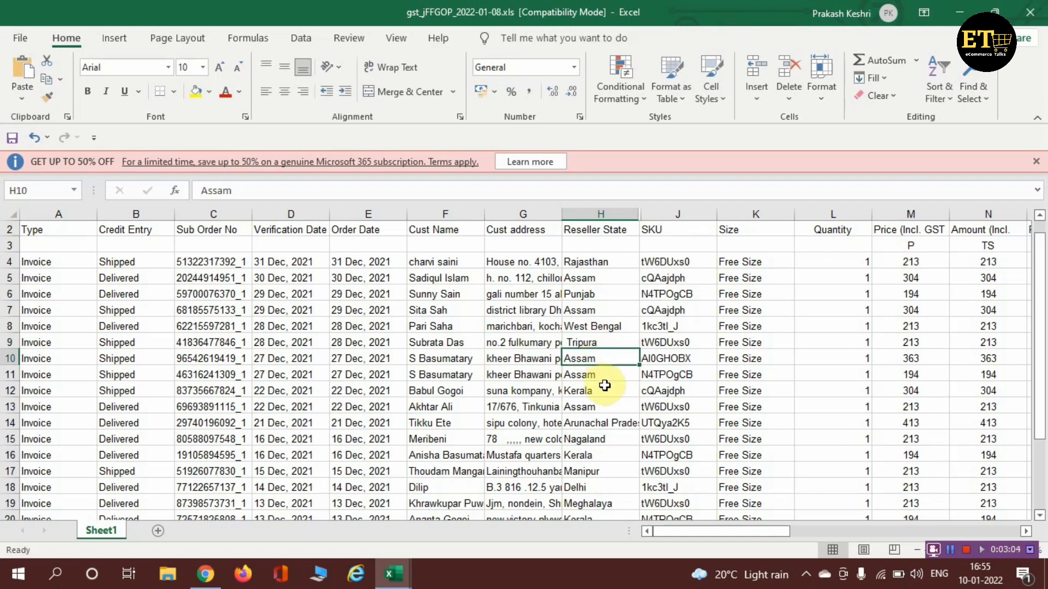
key(Down)
key(Down)
key(Down)
key(Down)
key(Down)
key(Down)
key(Down)
key(Down)
key(Down)
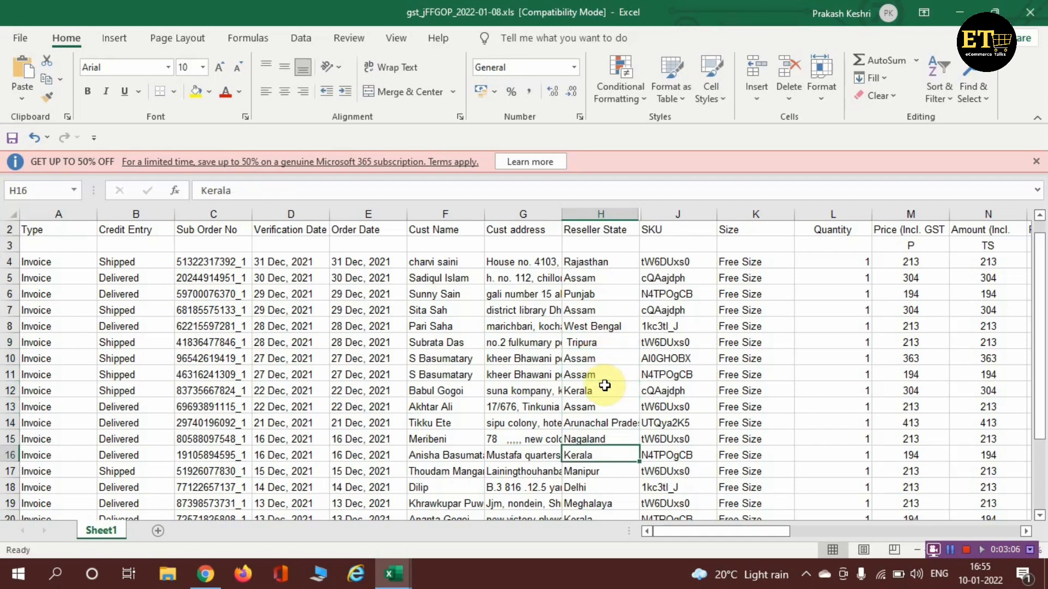
key(Down)
key(Down)
key(Down)
key(Down)
key(Down)
key(Down)
key(Down)
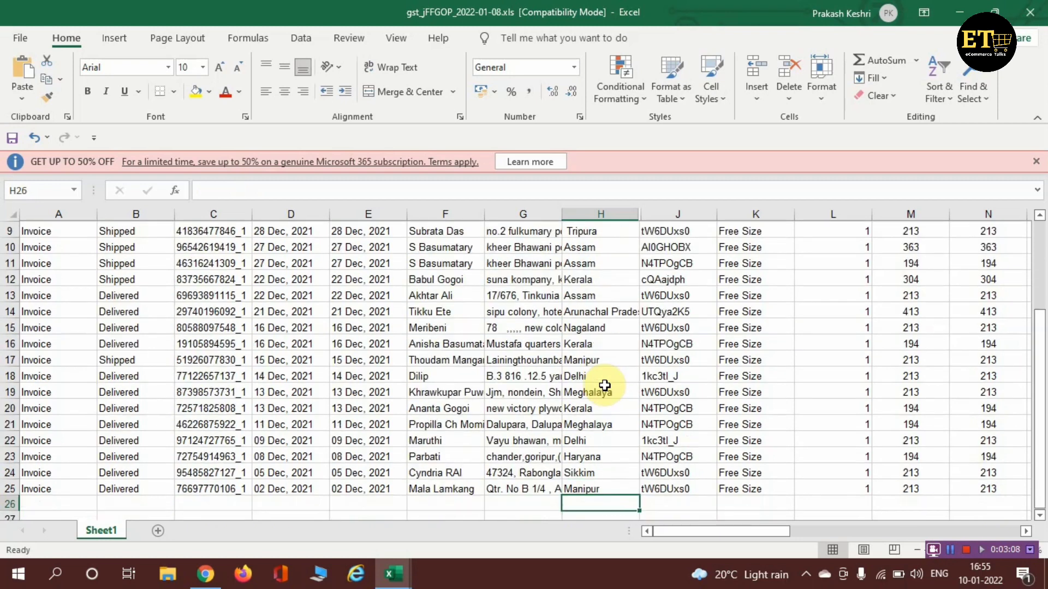
key(Up)
key(Up)
key(Up)
key(Up)
key(Up)
key(Up)
key(Up)
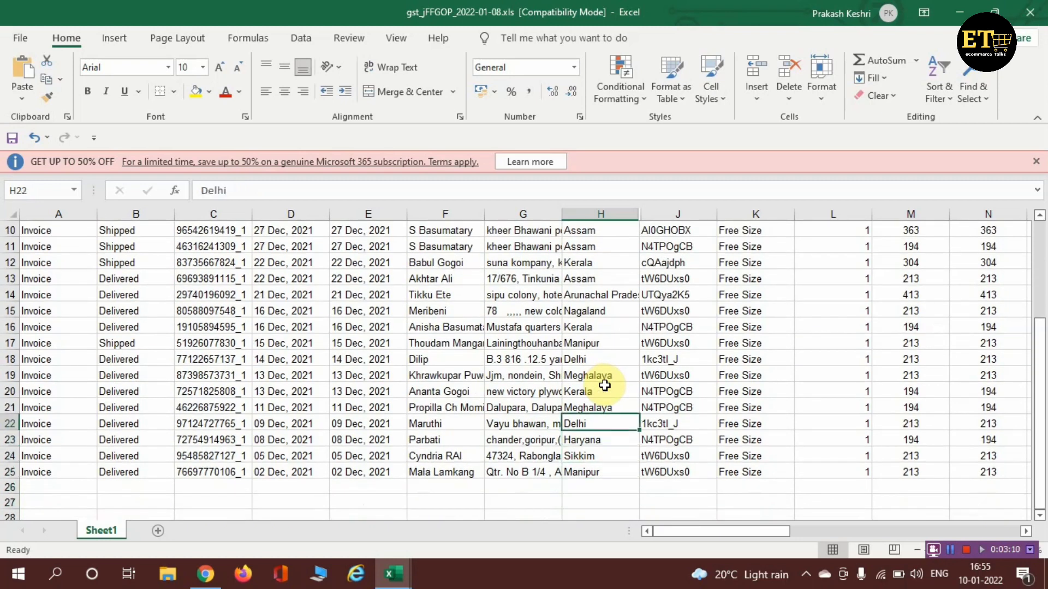
key(Up)
key(Up)
key(Up)
key(Up)
key(Up)
key(Up)
key(Up)
key(Up)
key(Up)
key(Up)
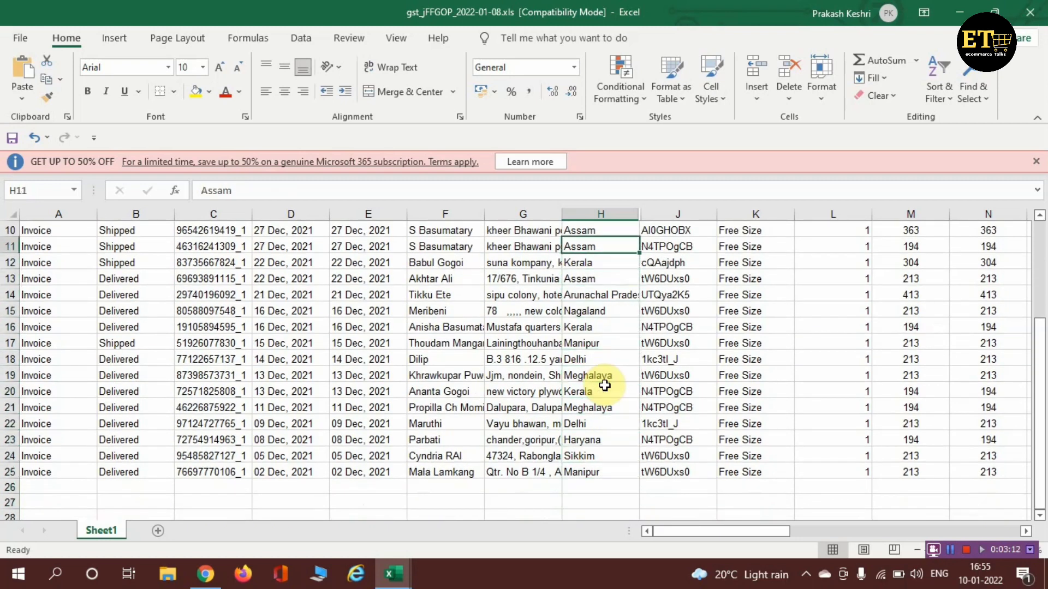
key(Up)
key(Up)
key(Up)
key(Up)
key(Up)
key(Up)
key(Up)
key(Up)
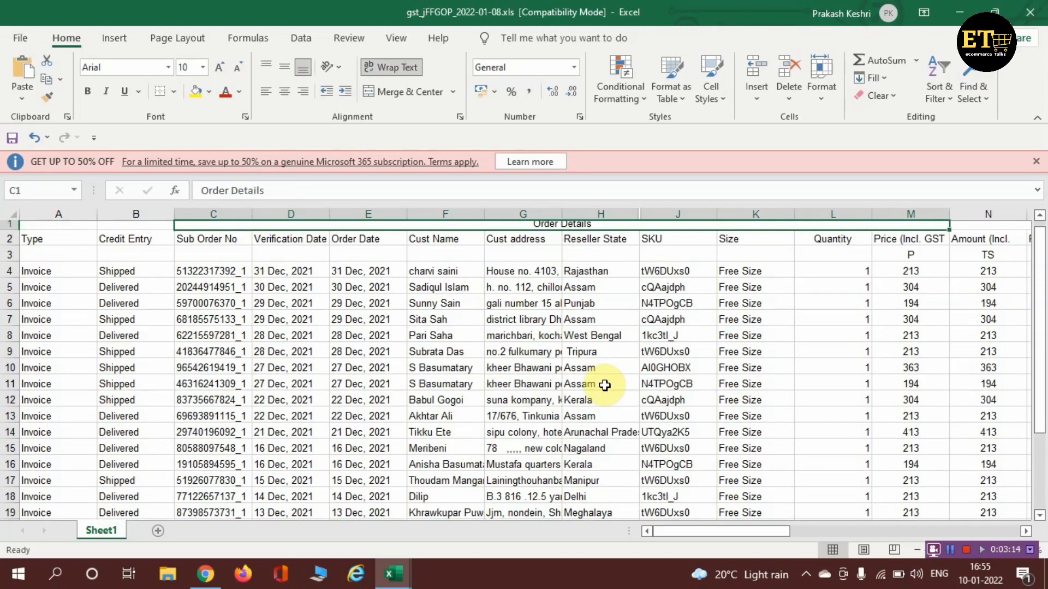
Step: Copy the Reseller State values H4:H25 and paste them into the DESTINATION column of the Google Sheets spreadsheet from I1493
key(Down)
key(Down)
key(Down)
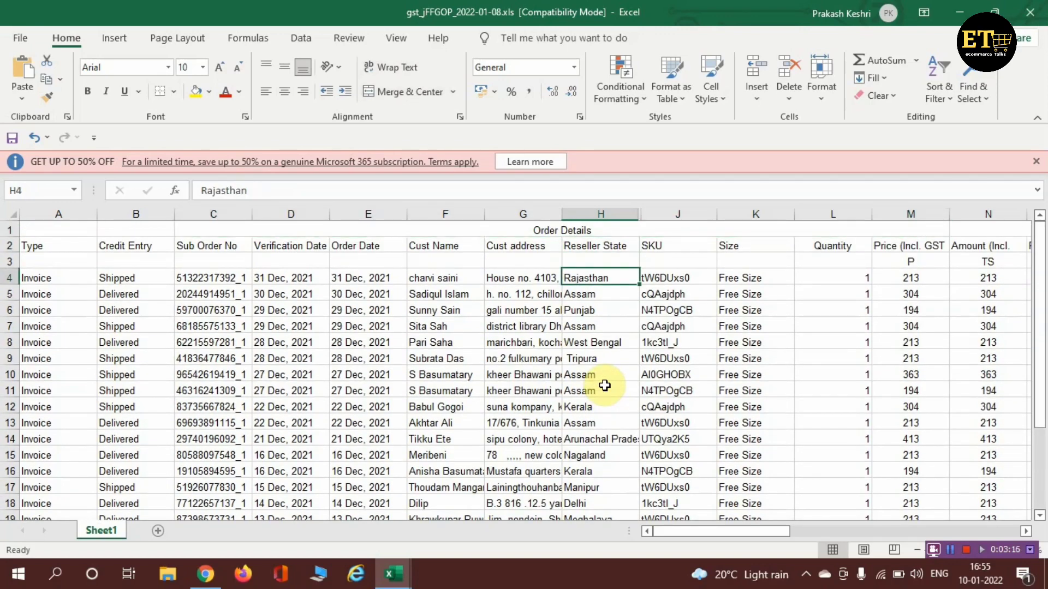
key(ctrl+shift+Down)
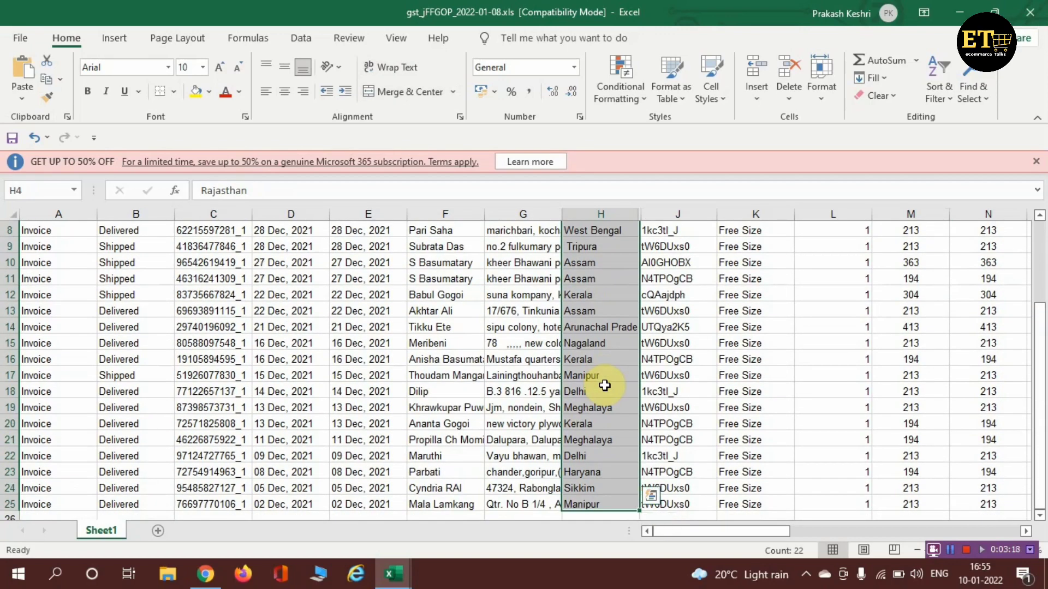
key(ctrl+c)
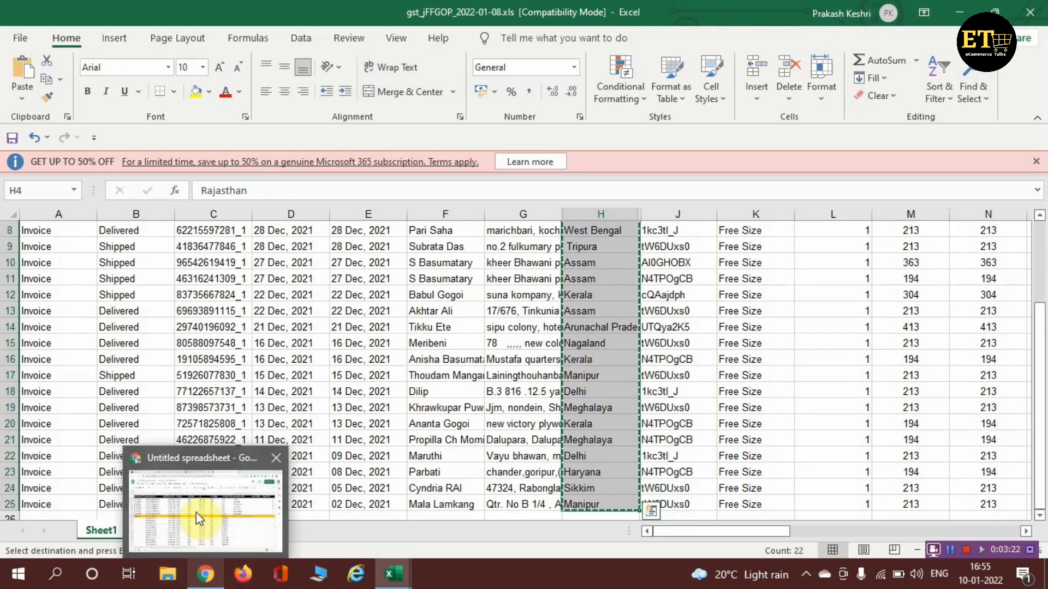
click(195, 512)
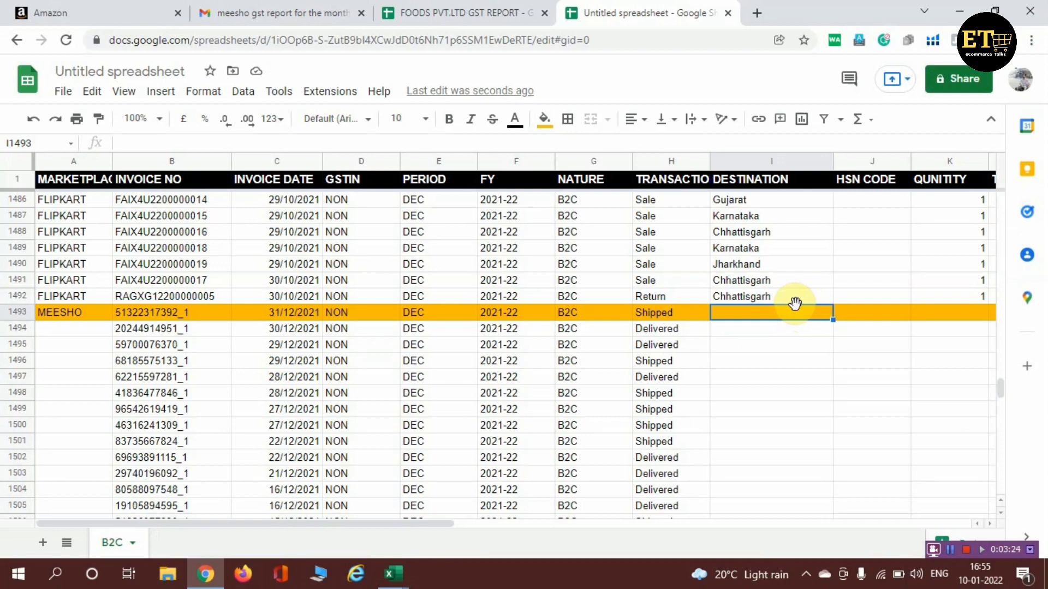
key(ctrl+v)
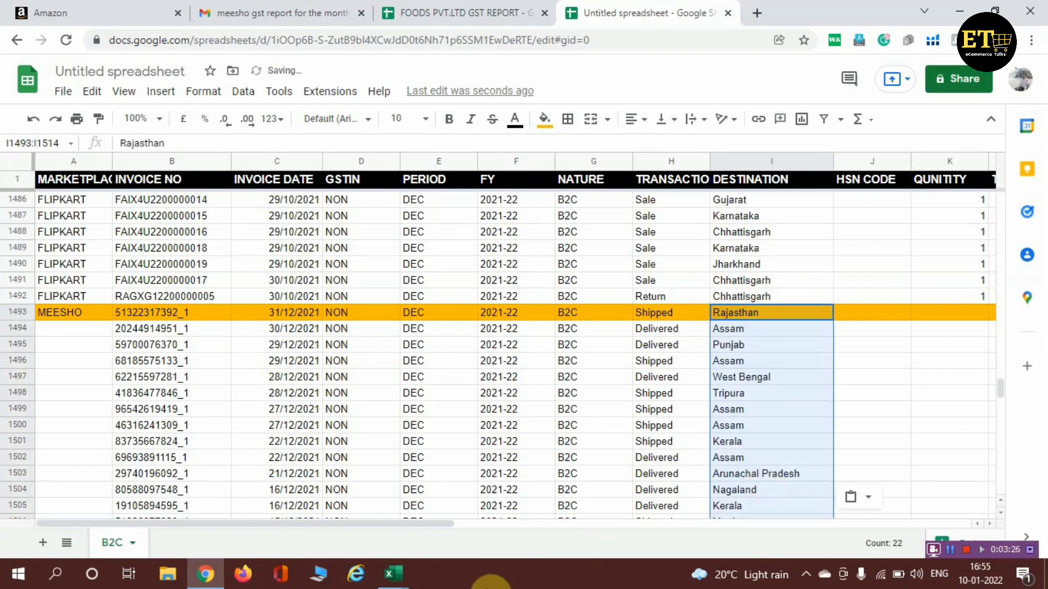
Step: Switch back to the gst_jFFGOP_2022-01-08.xls workbook in Excel and copy the Quantity values L4:L25
mouse_move(397, 583)
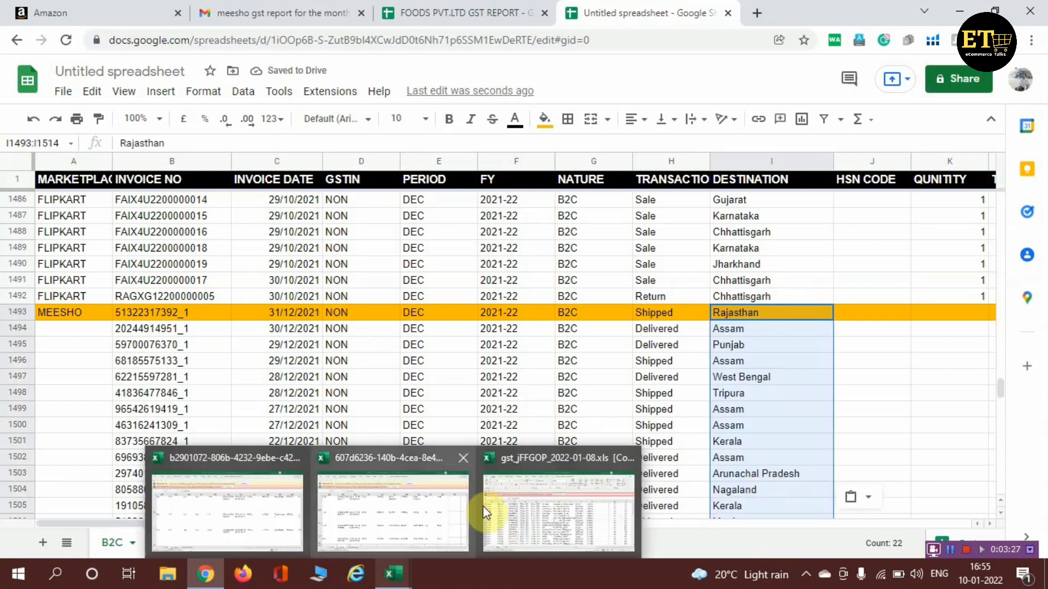
click(554, 510)
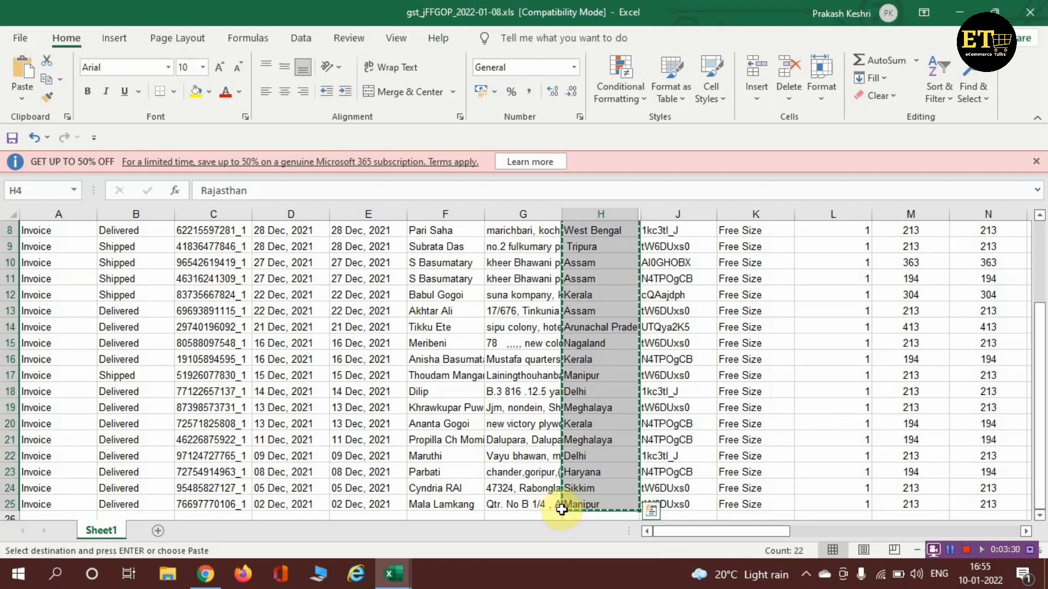
key(Right)
key(Up)
key(Right)
key(Right)
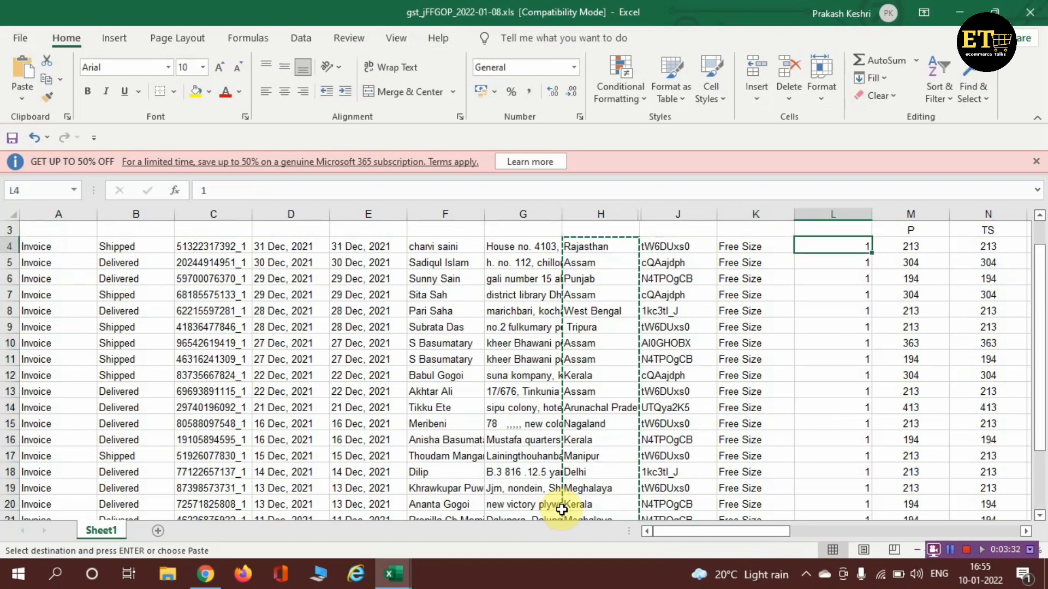
key(Up)
key(Up)
key(Down)
key(Down)
key(Down)
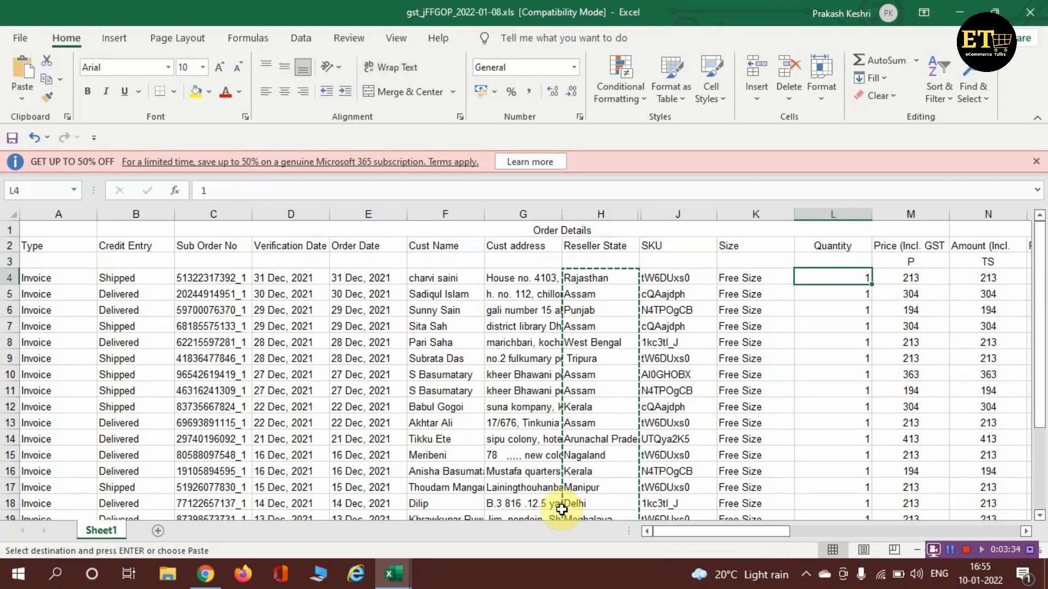
key(ctrl+shift+Down)
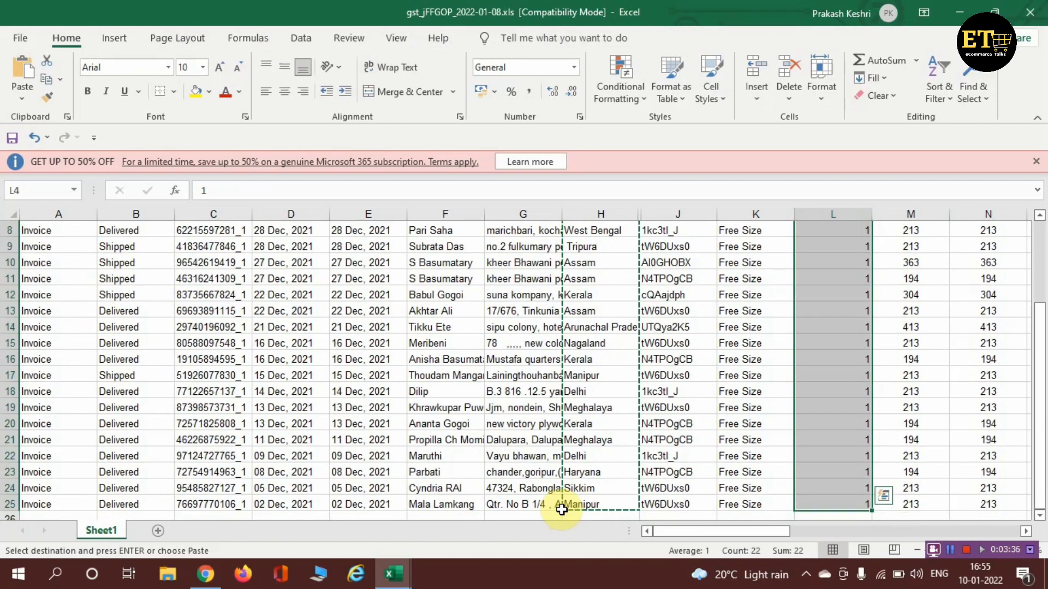
key(ctrl+c)
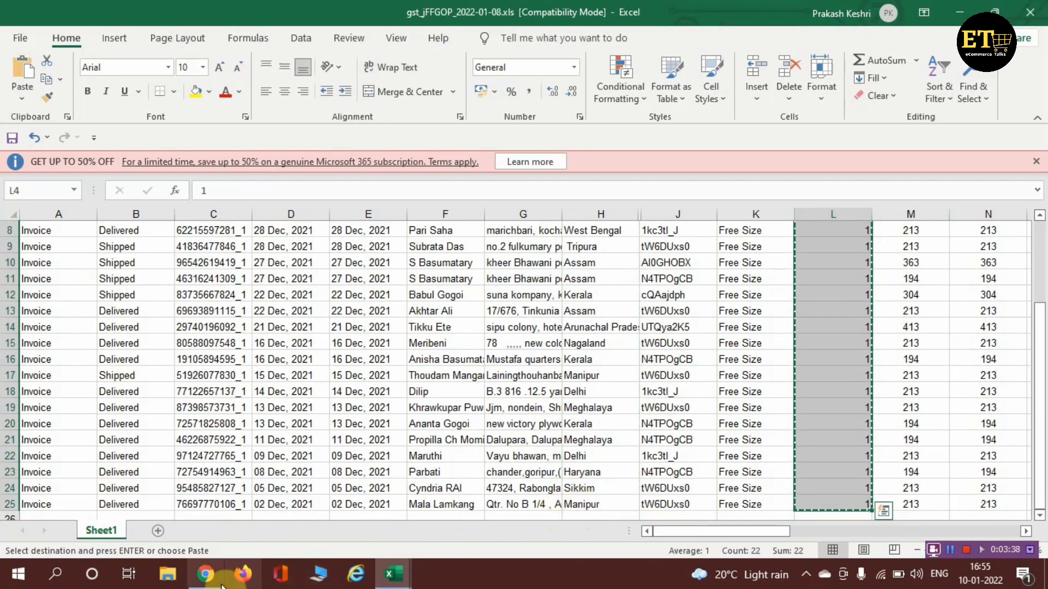
Step: Switch to the Google Sheets spreadsheet and paste the copied quantities into the QUNITITY column from K1493
mouse_move(206, 573)
click(209, 512)
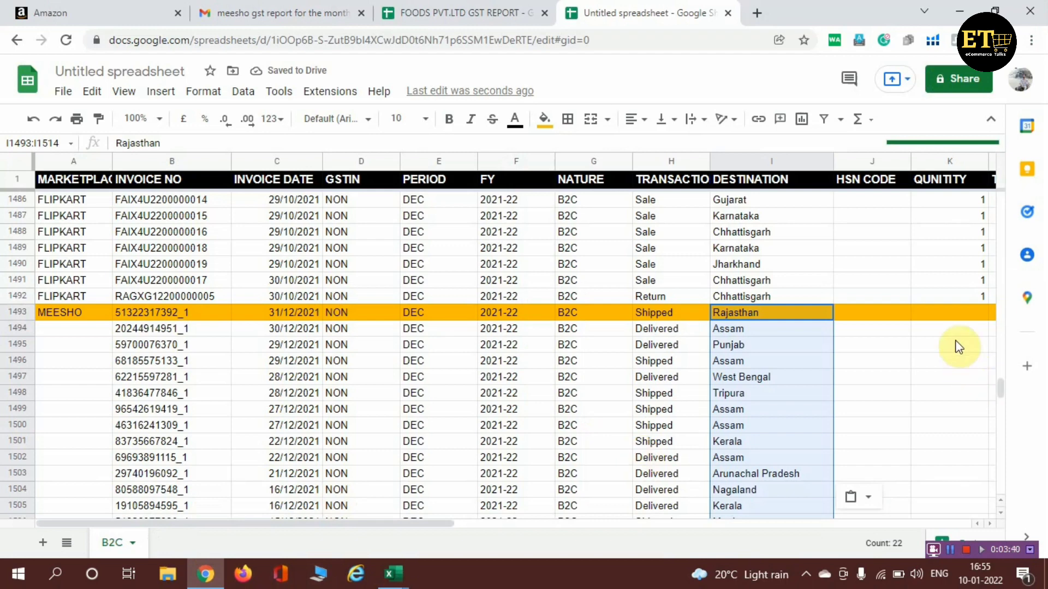
click(957, 311)
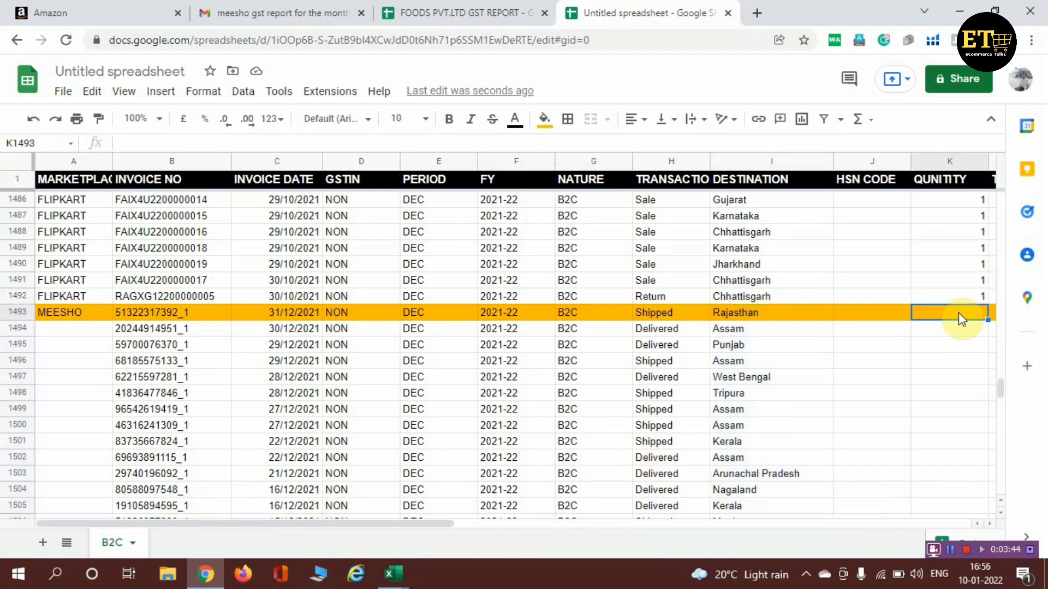
key(ctrl+v)
Step: Select L1493 in the TAXBLE AMT column, then switch to the gst_jFFGOP_2022-01-08.xls workbook in Excel and go to the Revenue Breakup columns
key(Right)
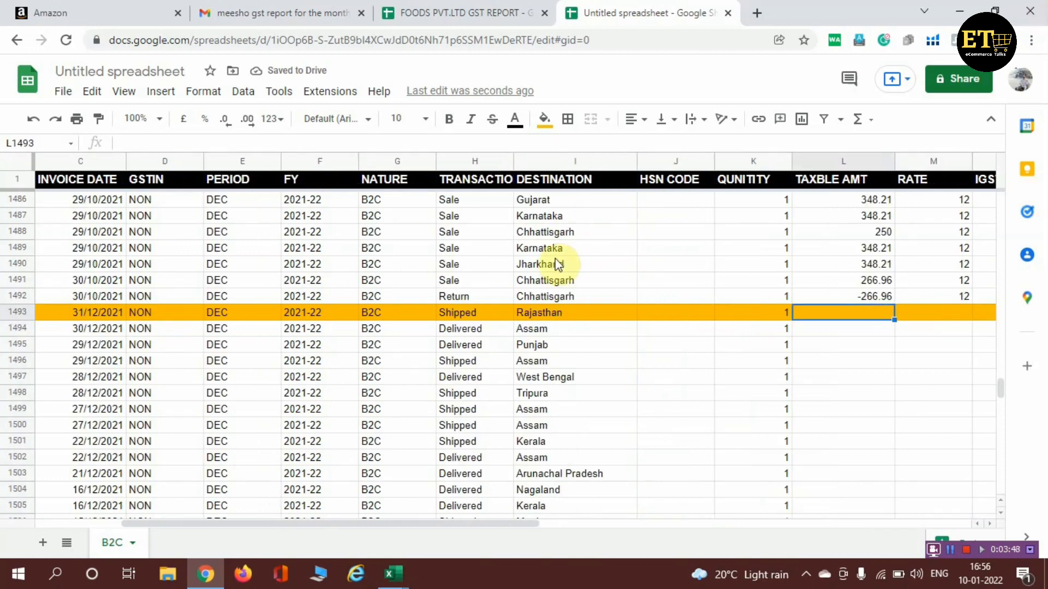
mouse_move(393, 572)
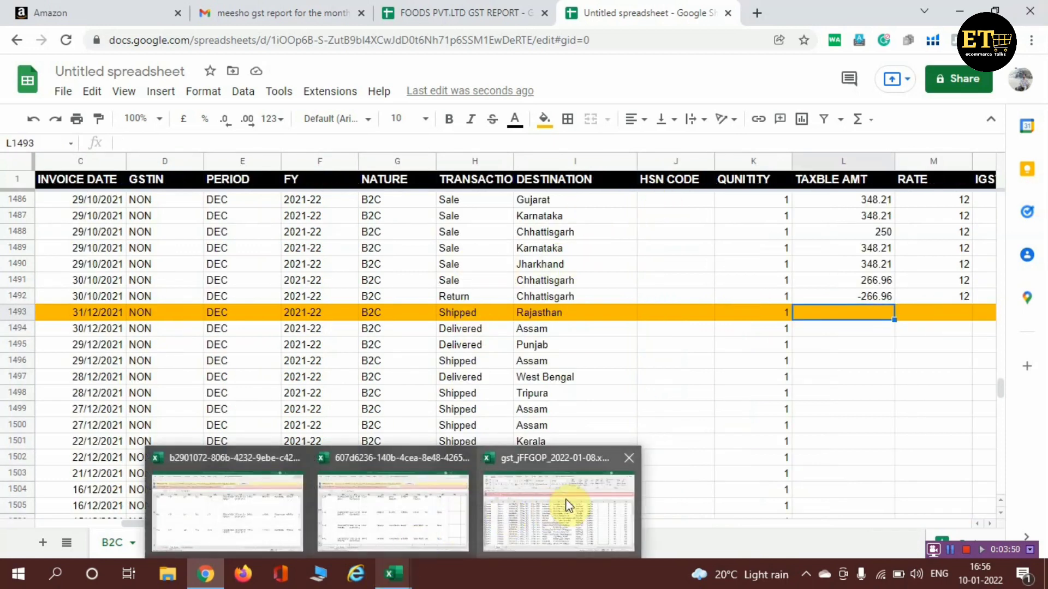
click(566, 499)
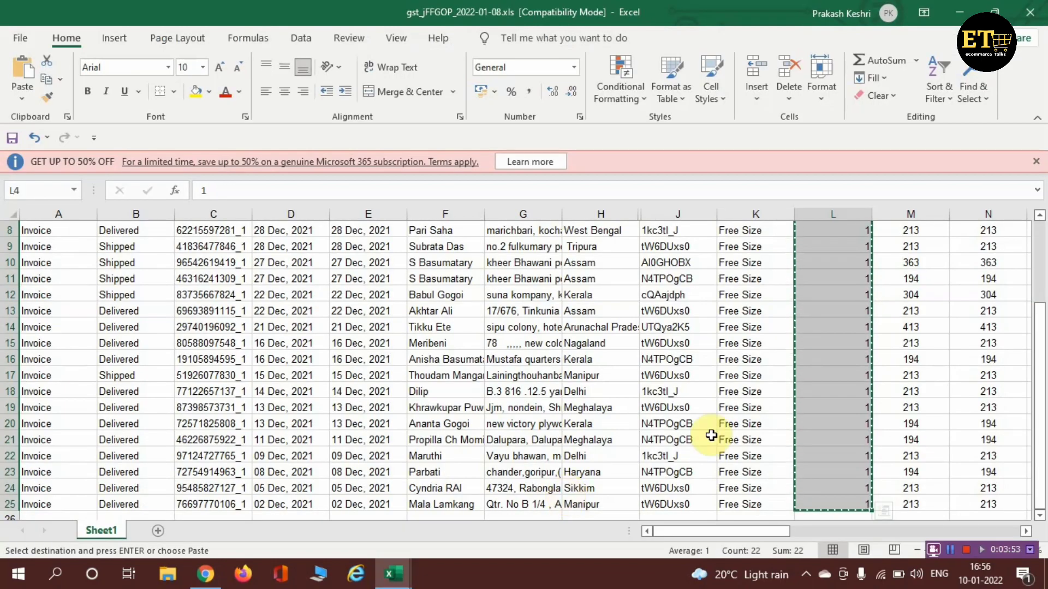
key(Up)
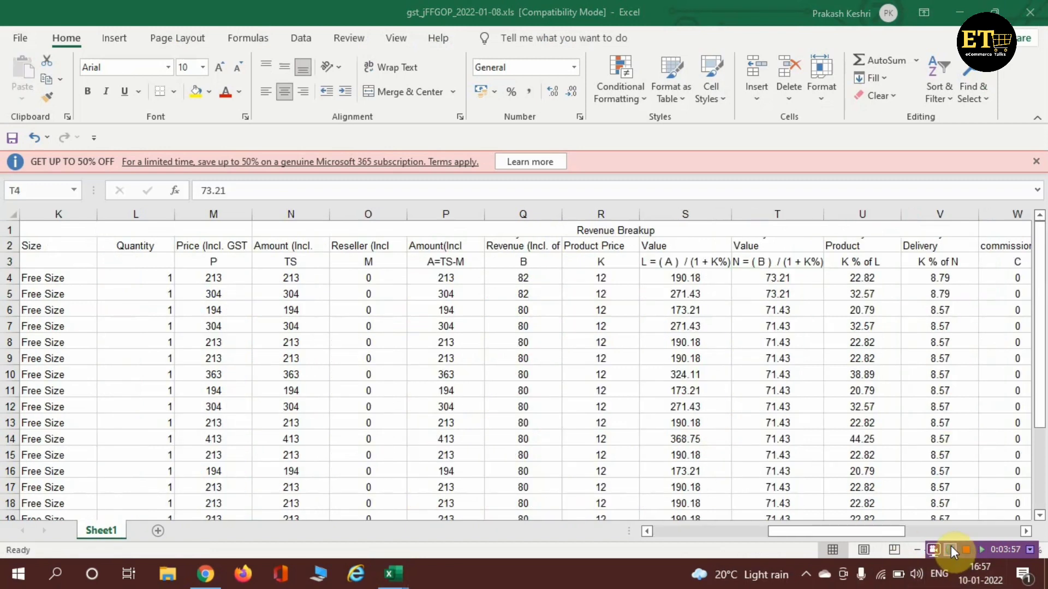
click(951, 547)
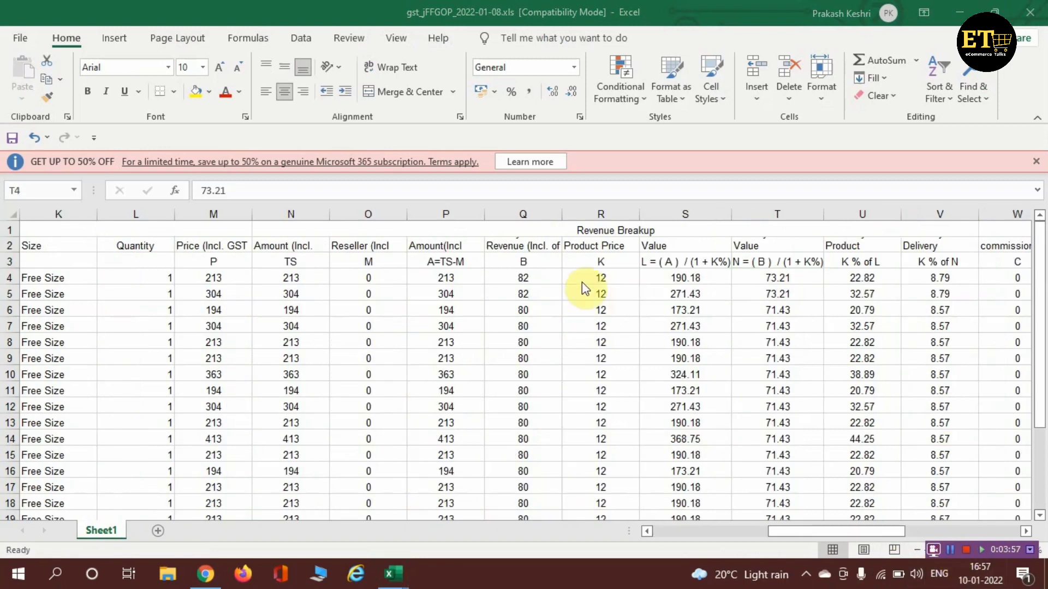
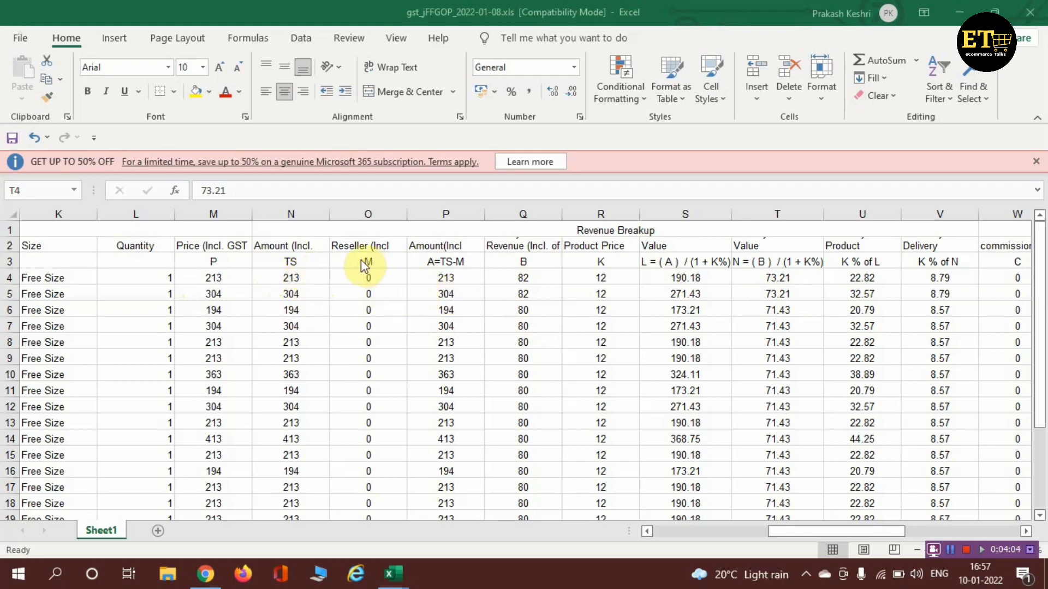
Step: Compare the Price (Incl. GST) values in column M with the Amount values in columns N and P across all order rows
click(239, 279)
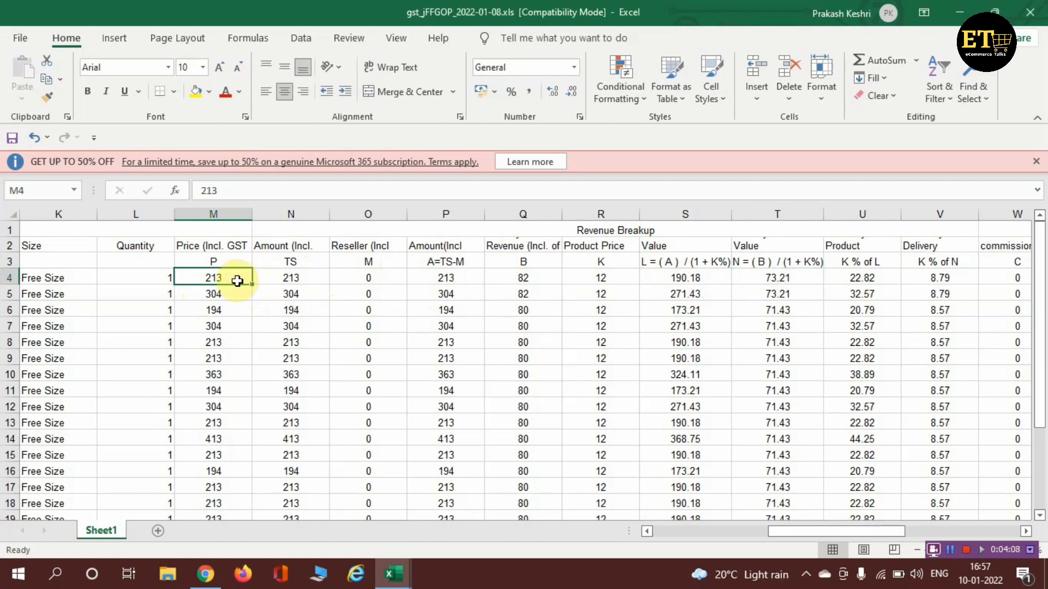
scroll(226, 314, down, 5)
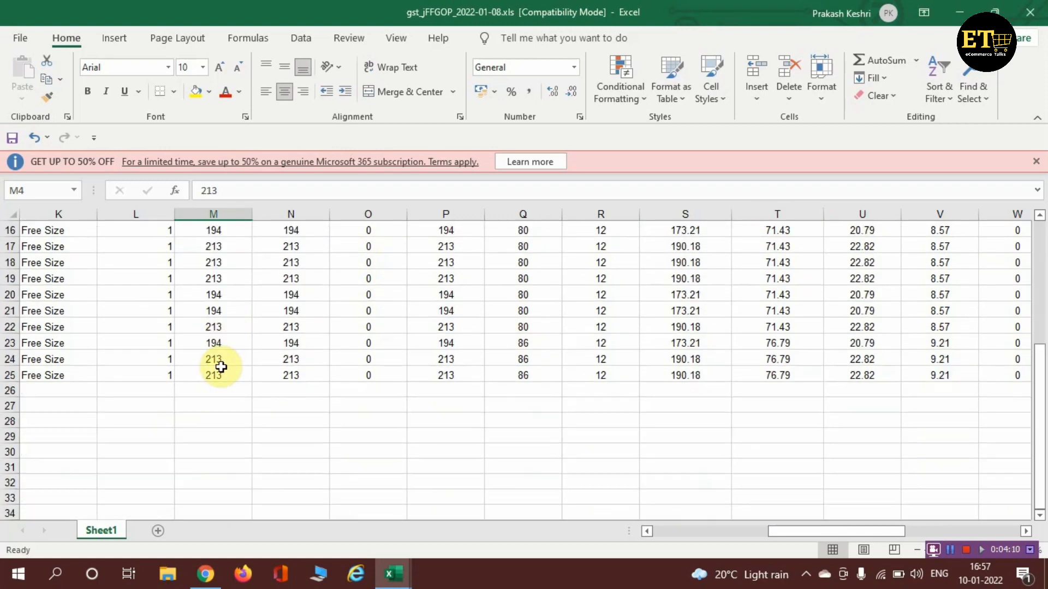
scroll(221, 360, up, 5)
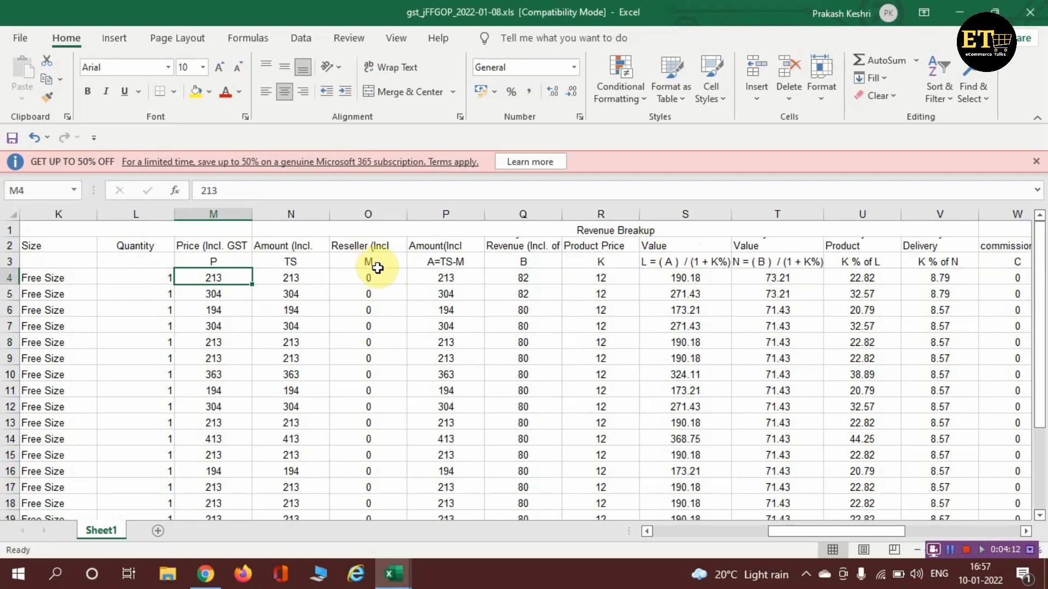
click(305, 278)
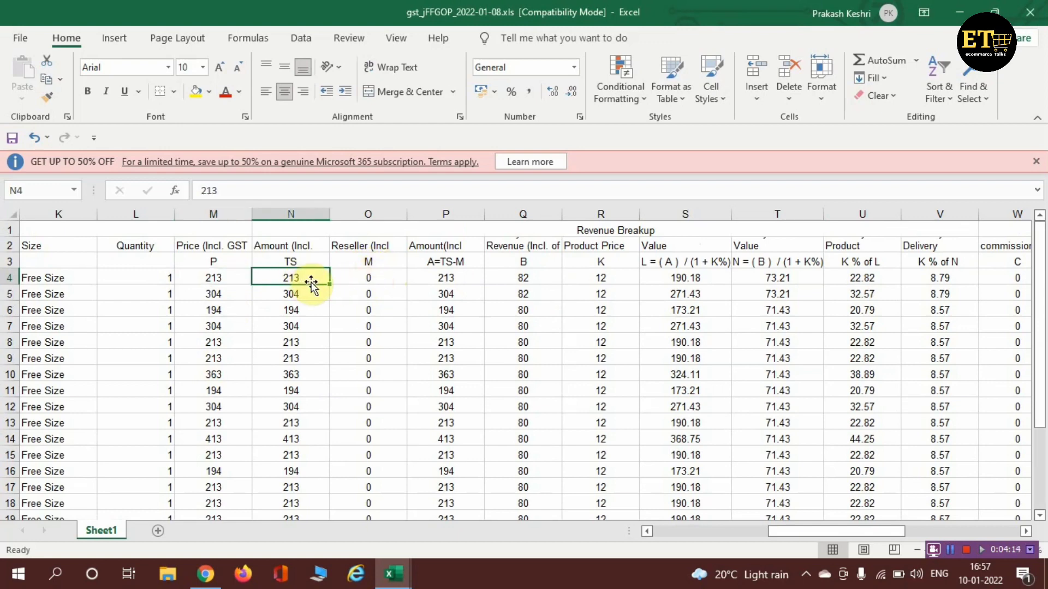
click(446, 278)
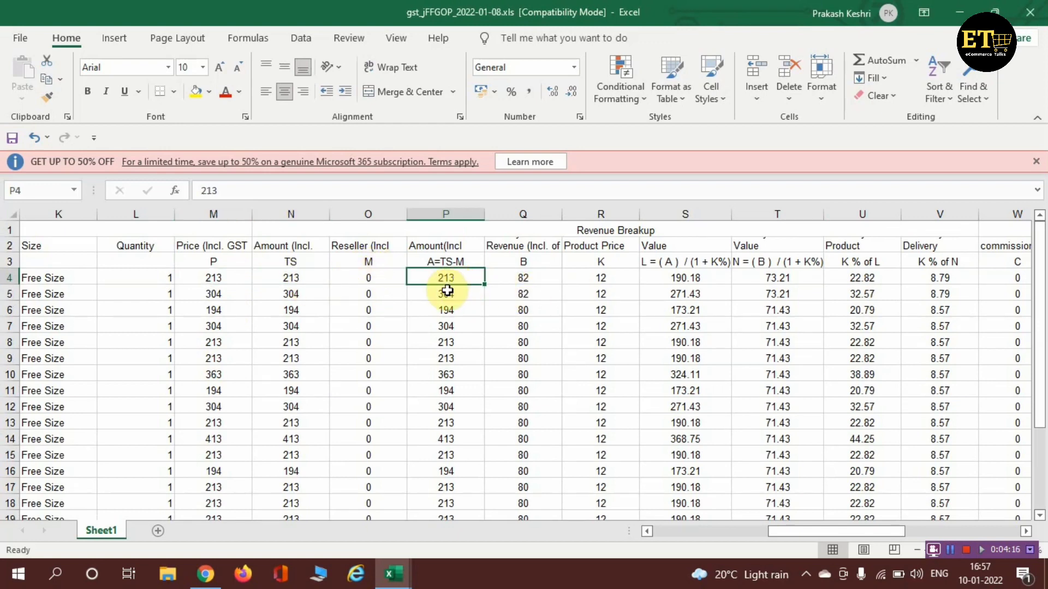
scroll(447, 290, down, 5)
scroll(457, 382, up, 1)
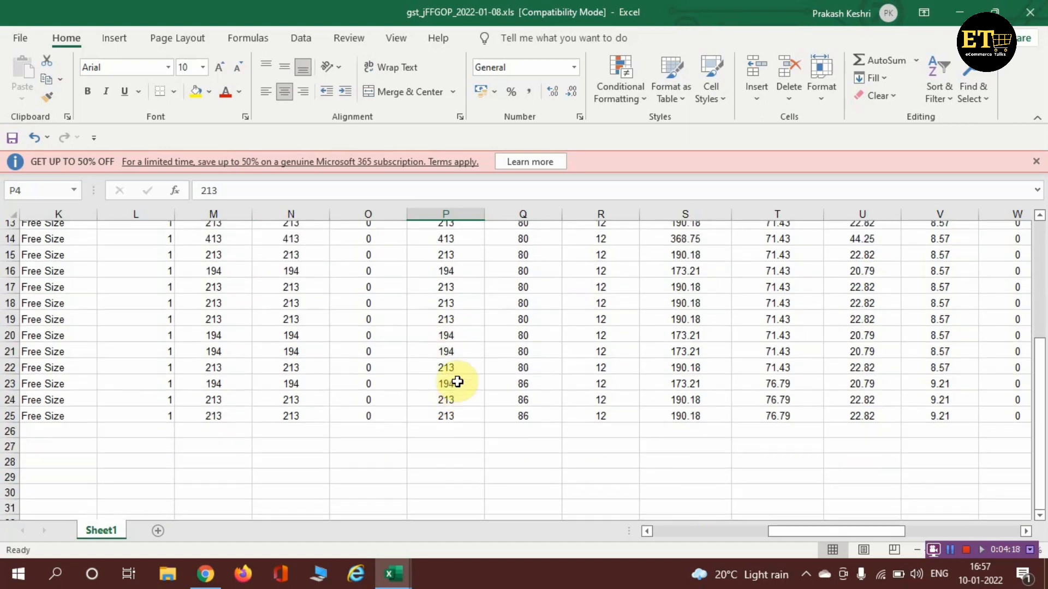
scroll(457, 382, up, 4)
scroll(458, 382, down, 3)
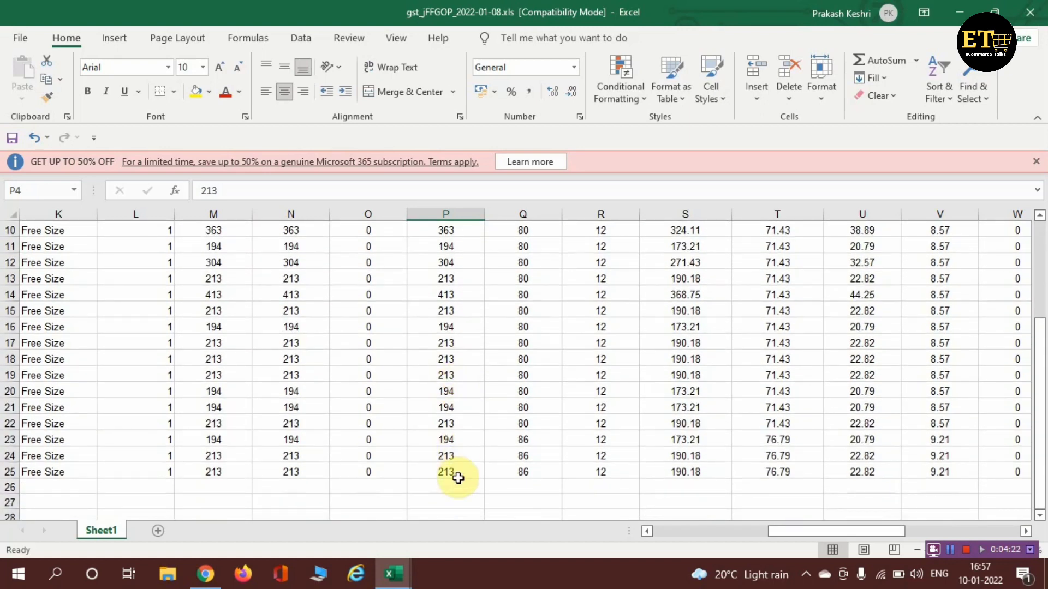
scroll(456, 470, up, 3)
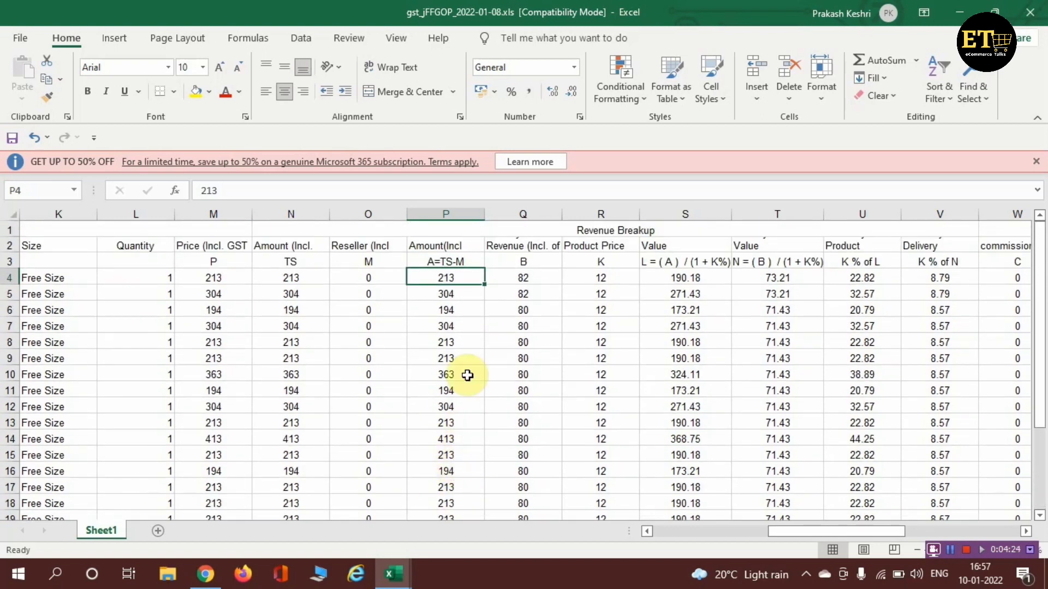
click(206, 283)
click(225, 341)
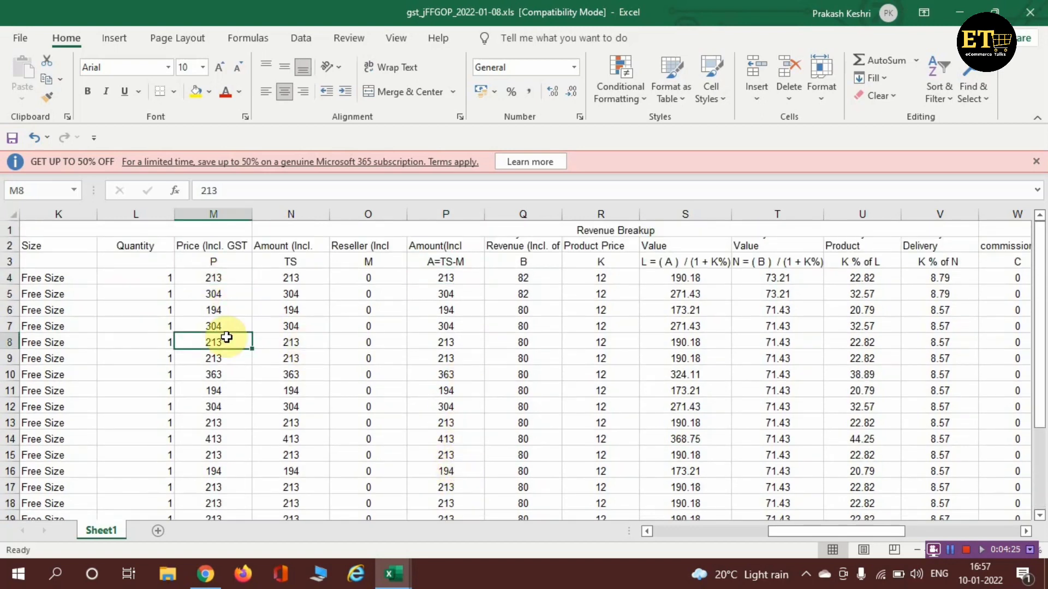
click(221, 391)
click(462, 358)
click(461, 391)
click(462, 423)
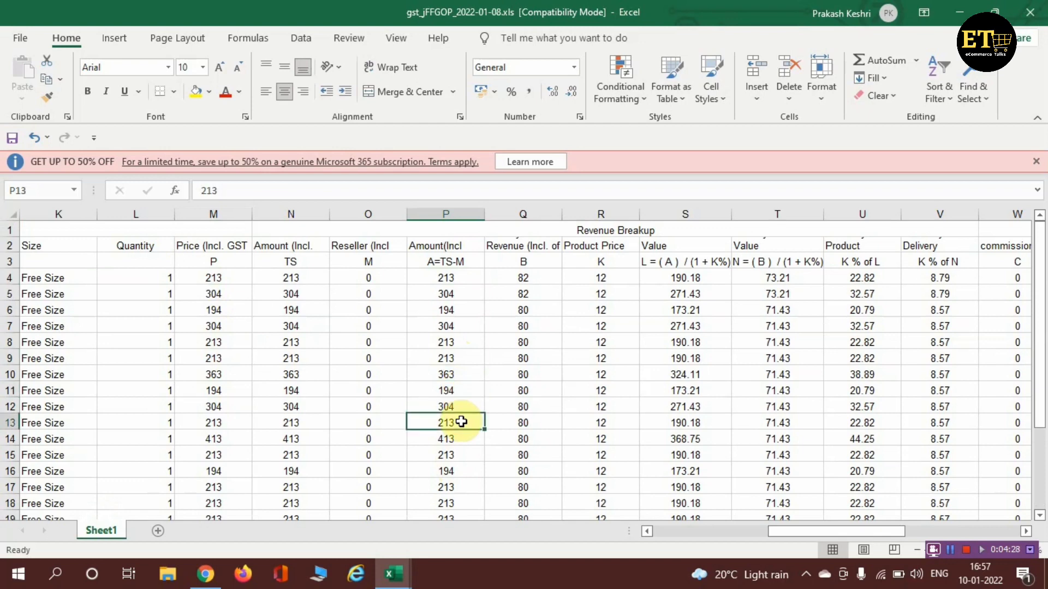
Step: Examine the Product Taxable Value in column S and the Delivery Taxable Value in column T, including their full headers
click(683, 292)
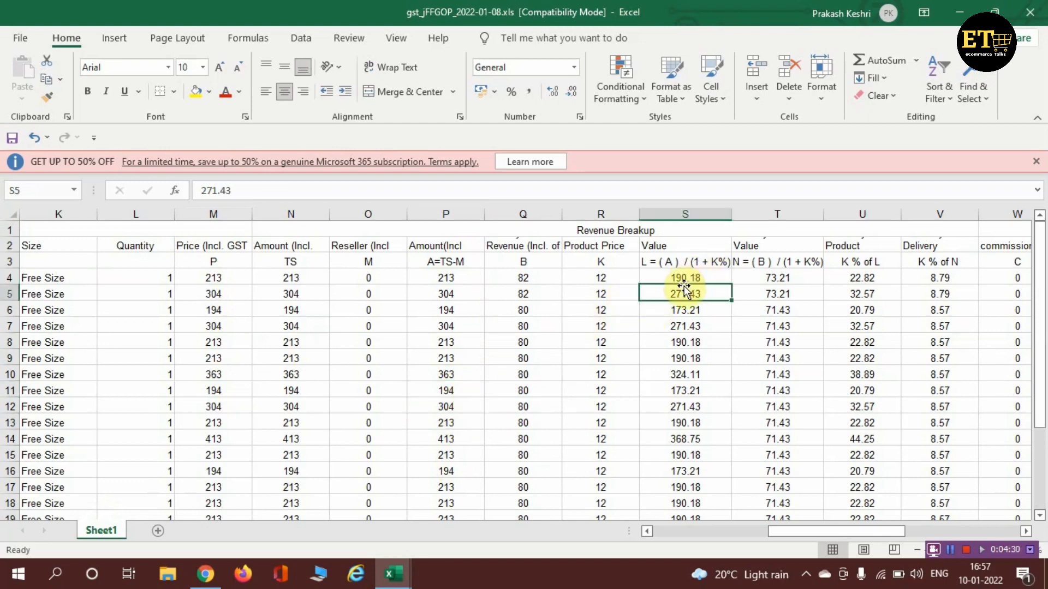
click(676, 279)
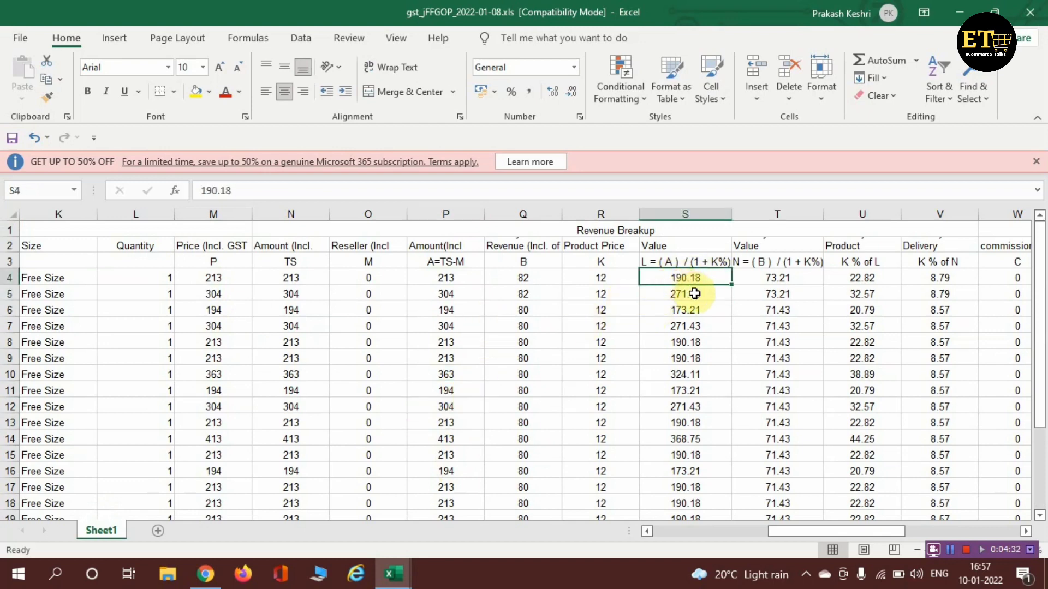
key(Right)
key(Right)
key(Right)
key(Right)
key(Right)
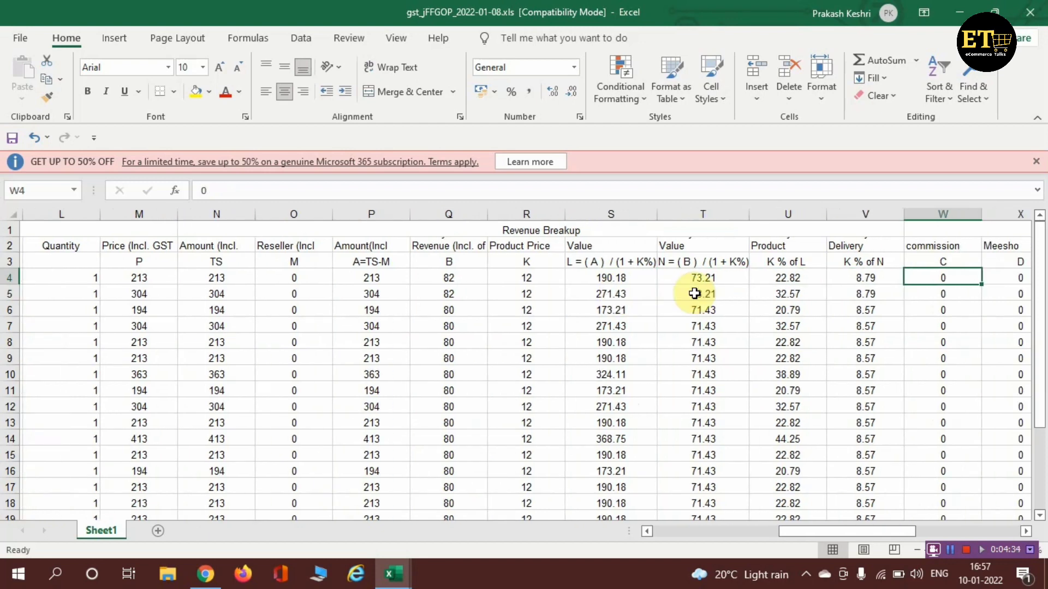
click(527, 246)
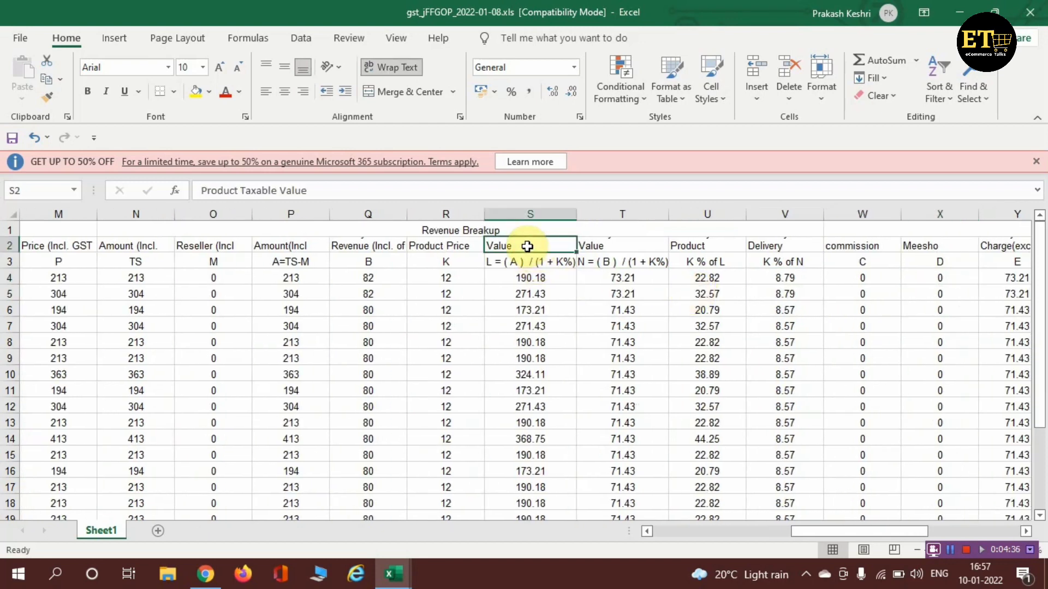
click(528, 292)
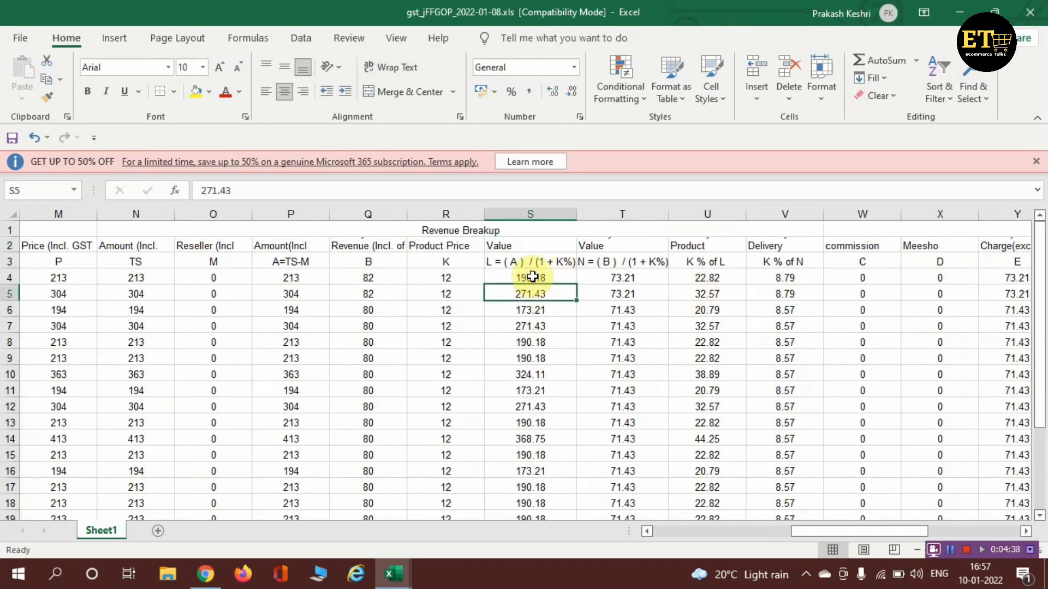
click(521, 278)
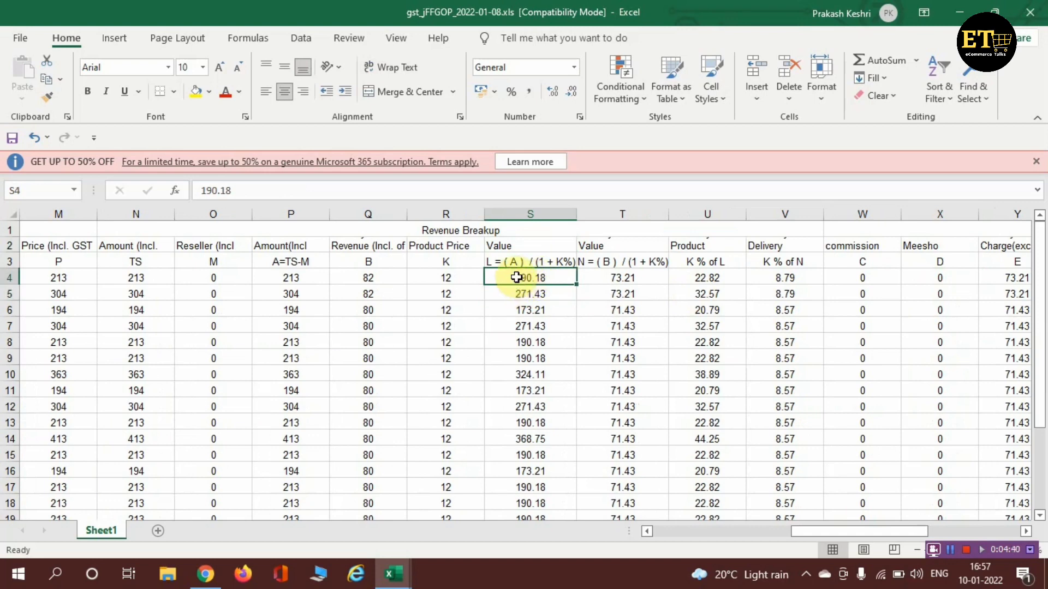
click(638, 277)
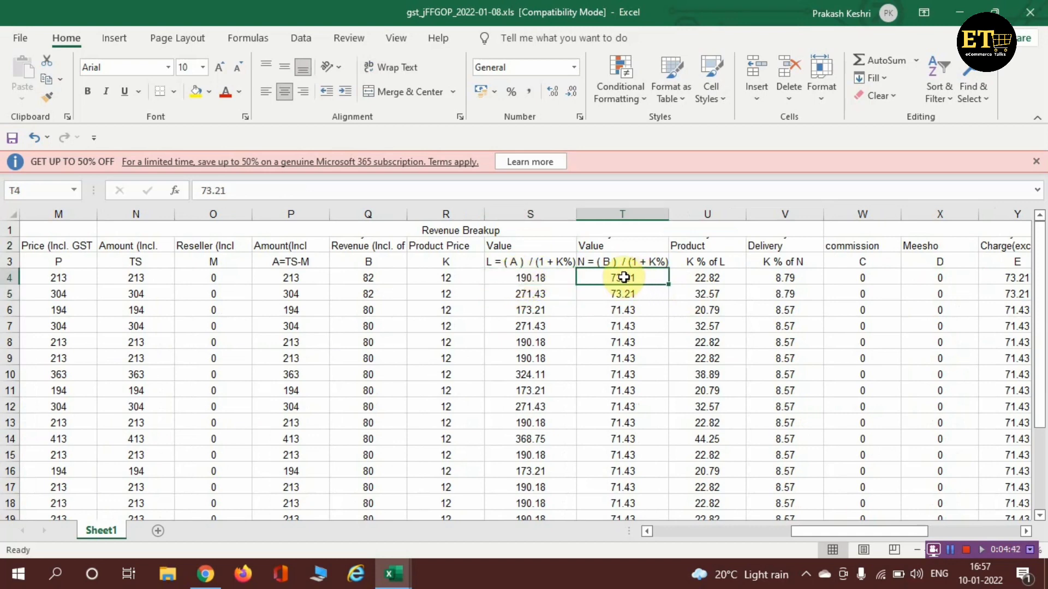
click(617, 244)
click(620, 273)
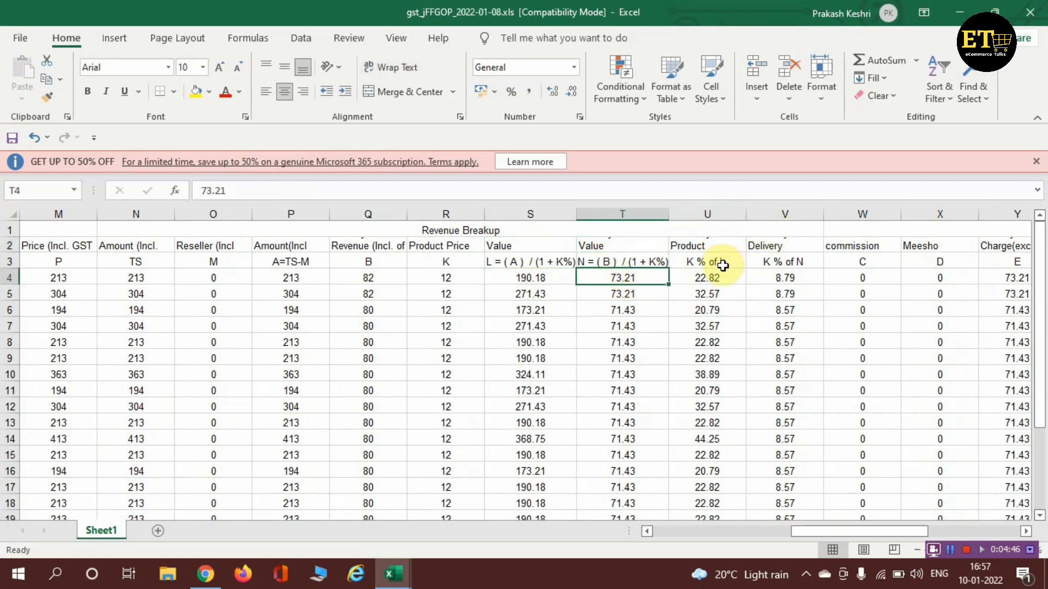
Step: Insert a blank column before the GST Payable on Product column and enter TTV as its header in U2
click(712, 215)
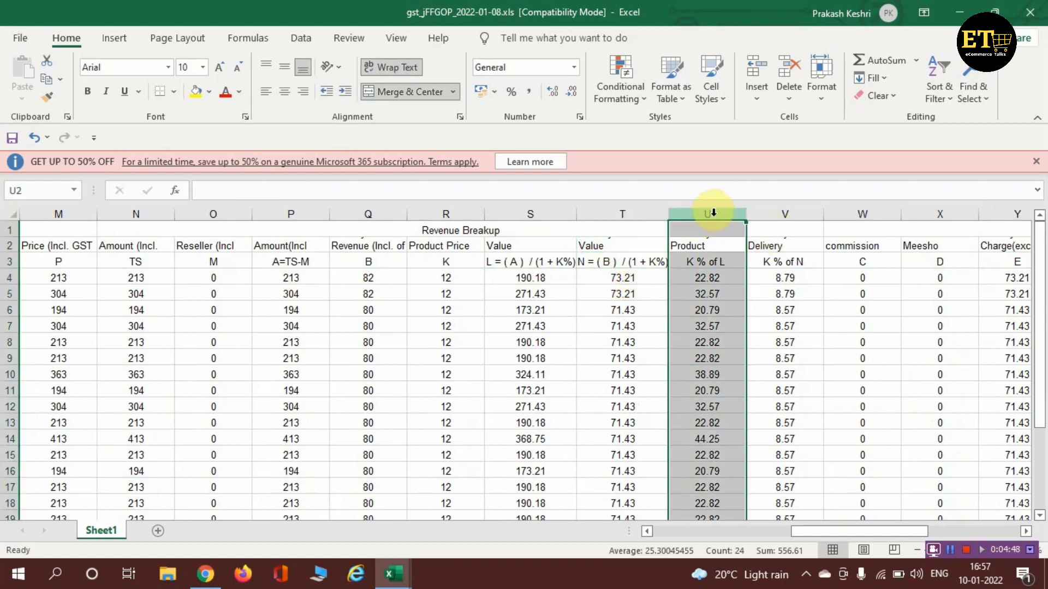
right_click(712, 214)
click(770, 336)
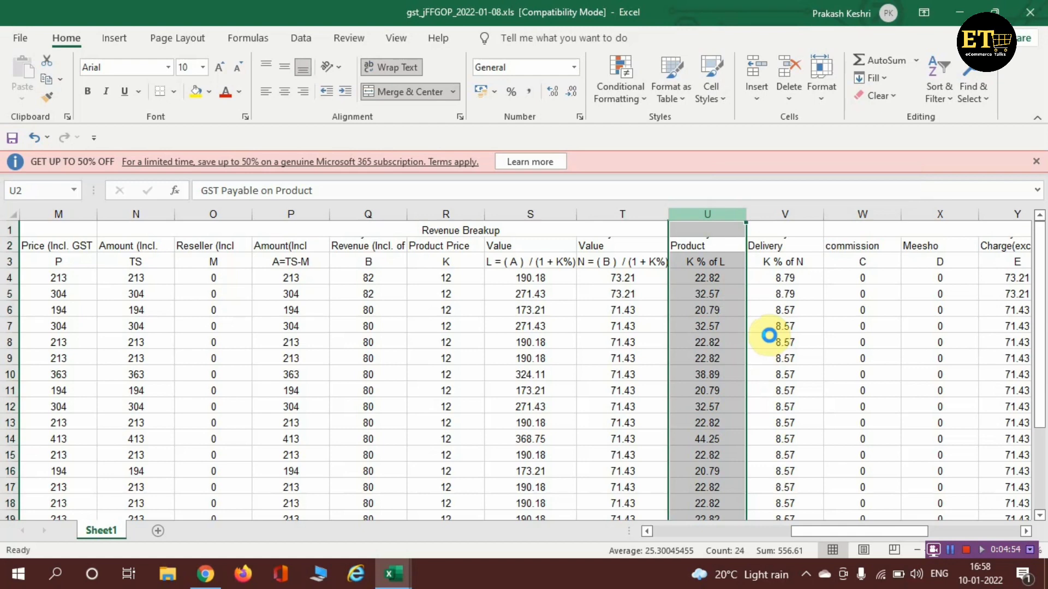
key(ctrl+shift+plus)
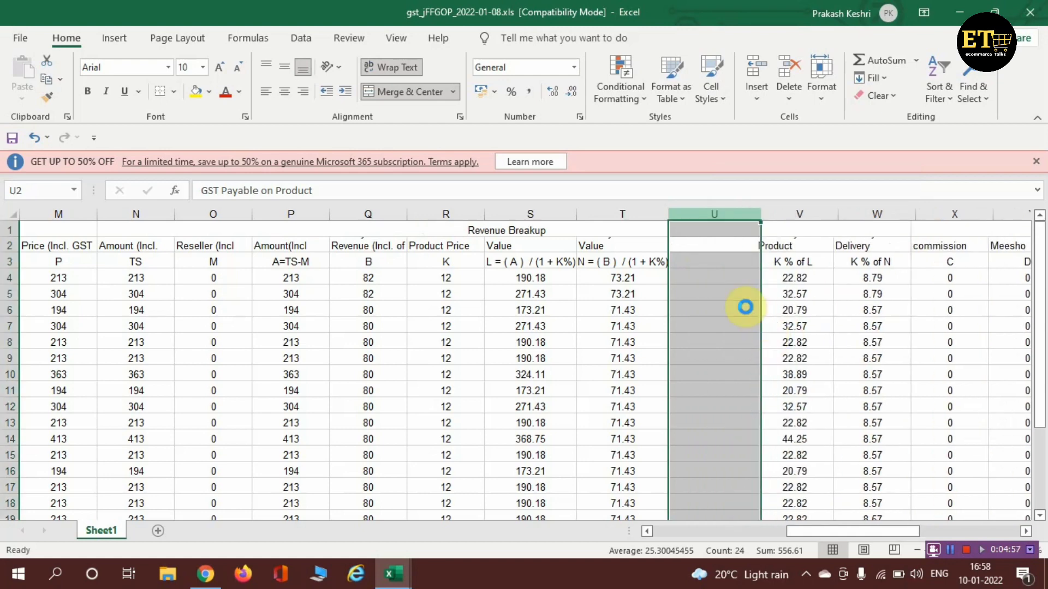
click(711, 246)
text(t)
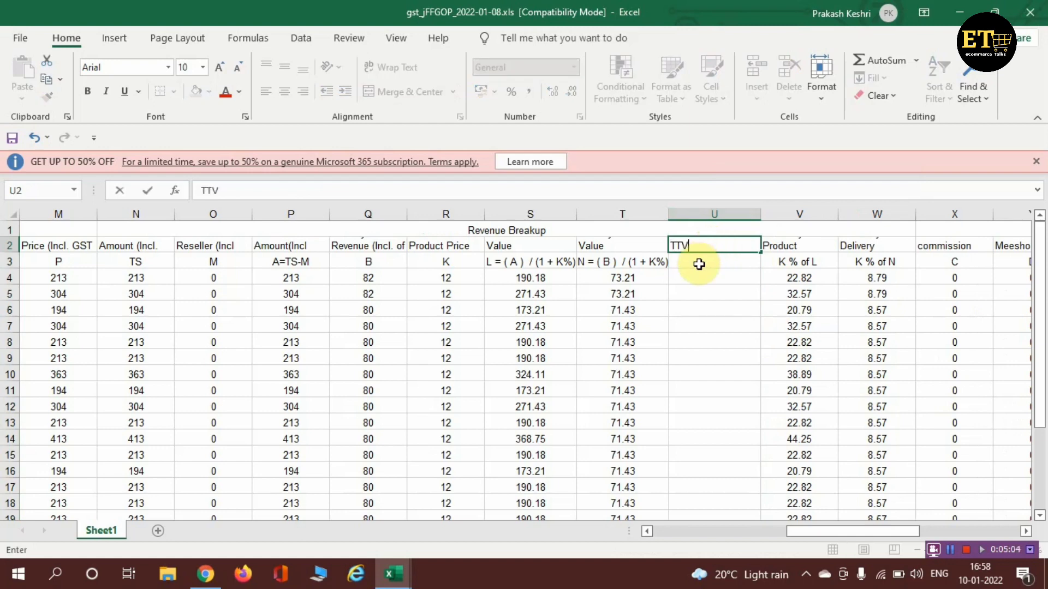
key(Return)
Step: Enter the formula =S4+T4 in U4 to add the product and delivery taxable values
click(699, 288)
click(699, 277)
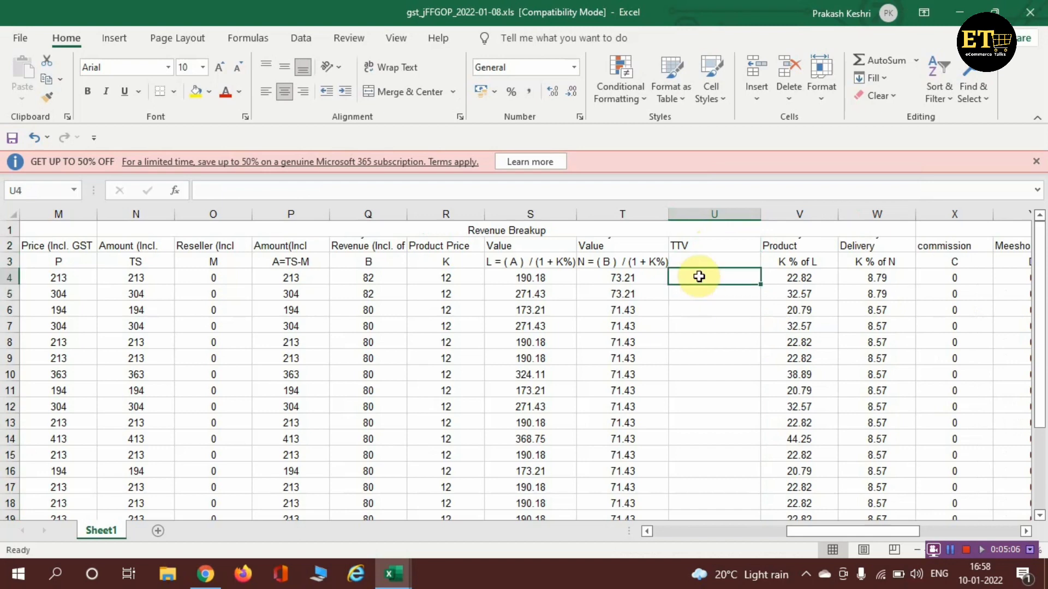
text(=)
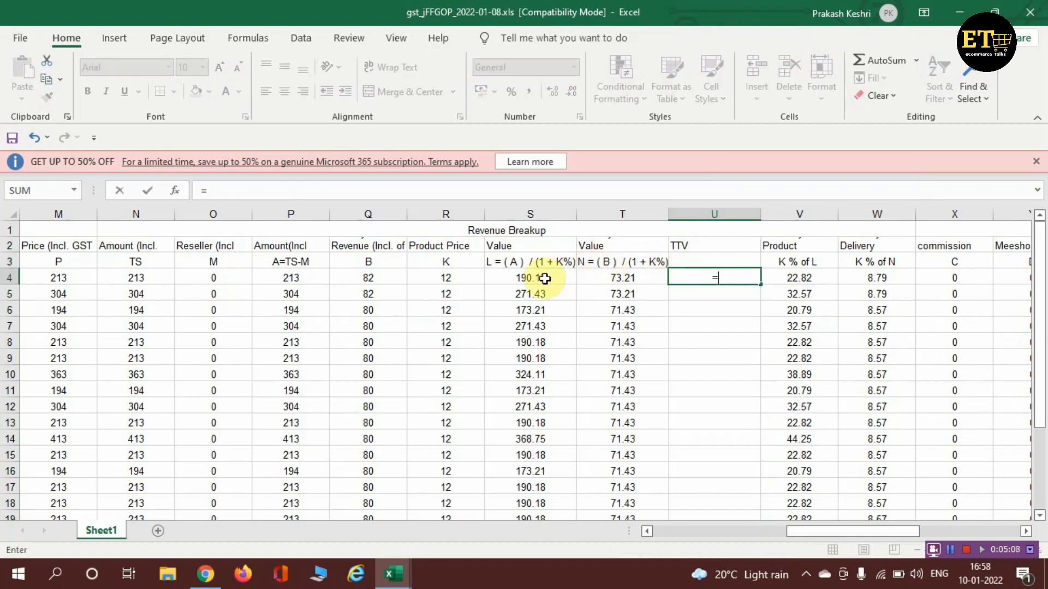
click(545, 278)
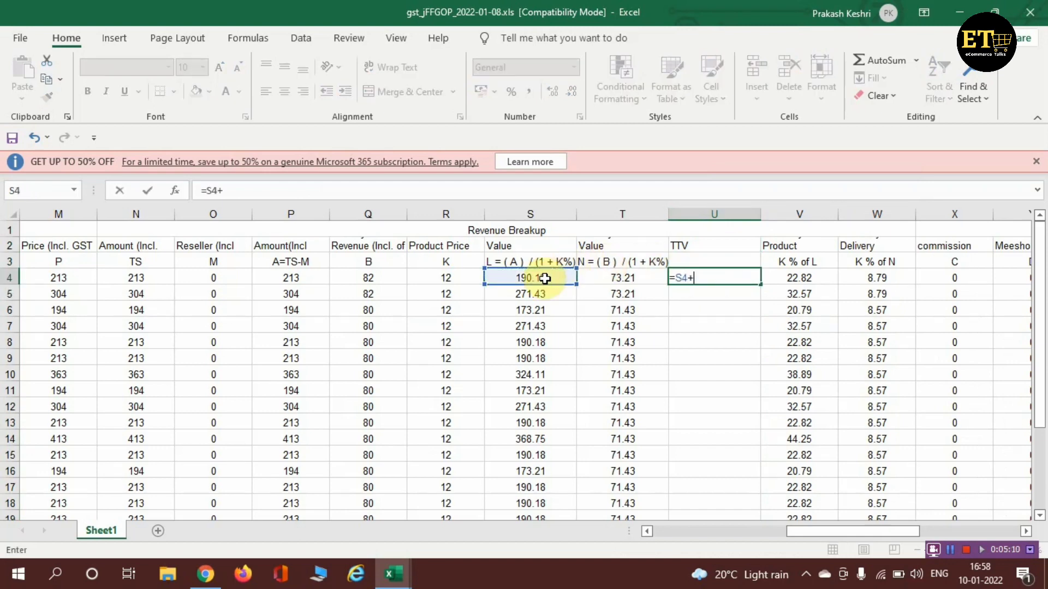
text(+)
click(603, 274)
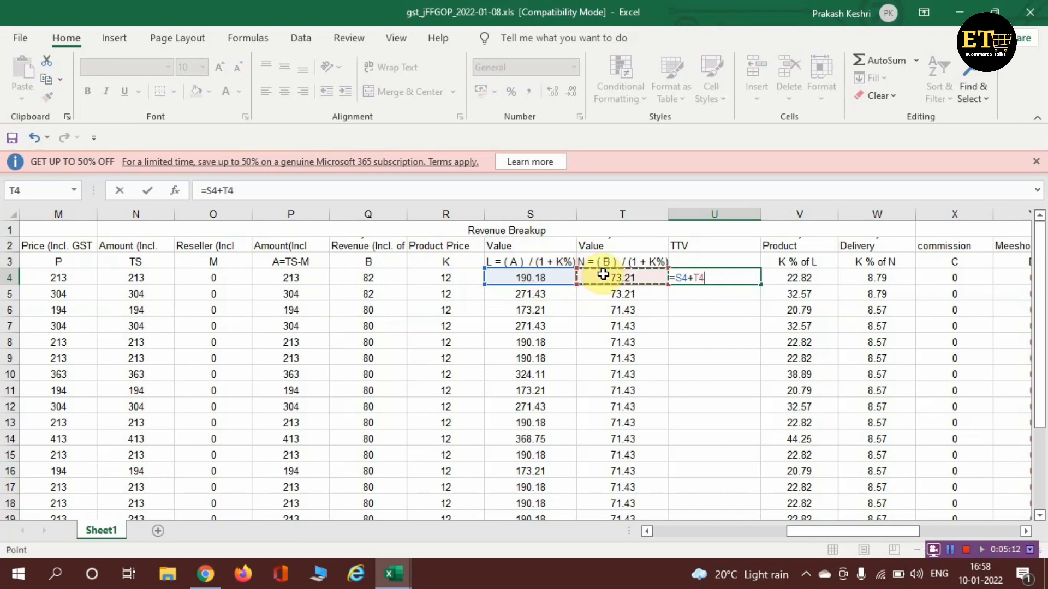
key(Return)
click(729, 278)
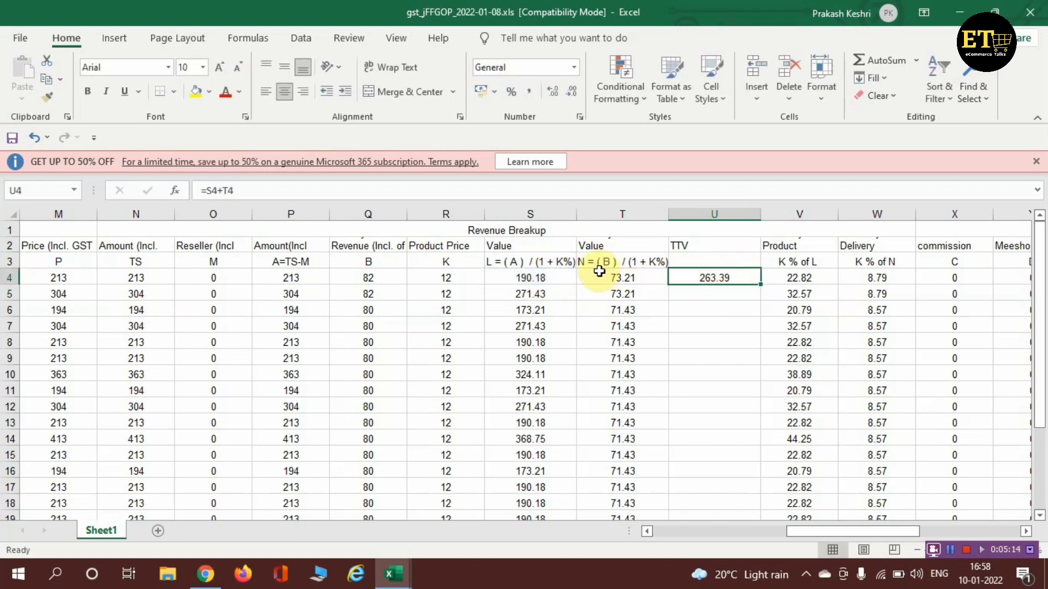
Step: Check the two taxable values behind the U4 sum and fill its formula down the TTV column to U25
click(609, 273)
click(620, 242)
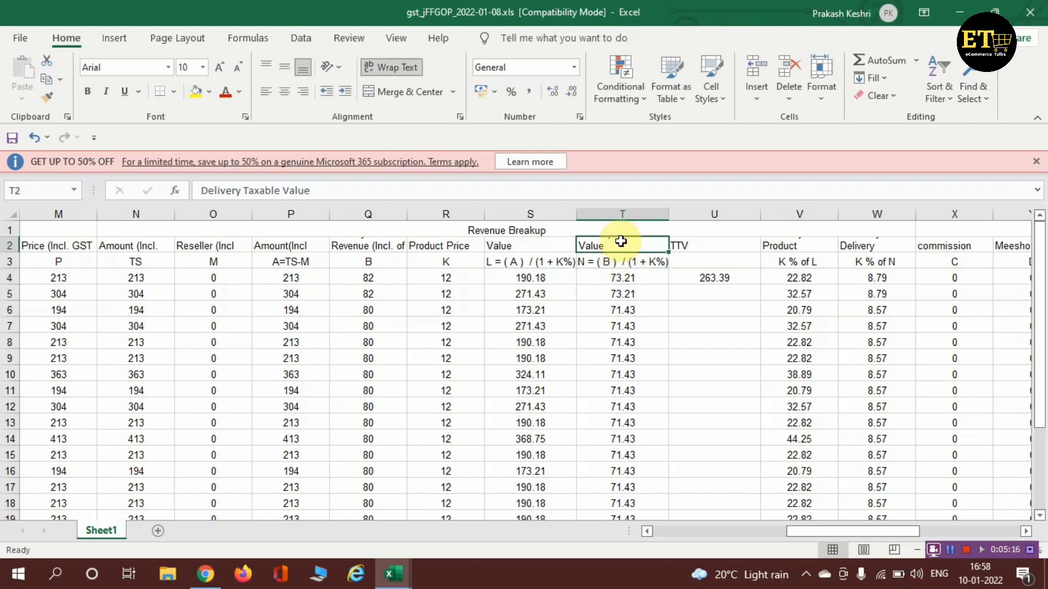
click(622, 276)
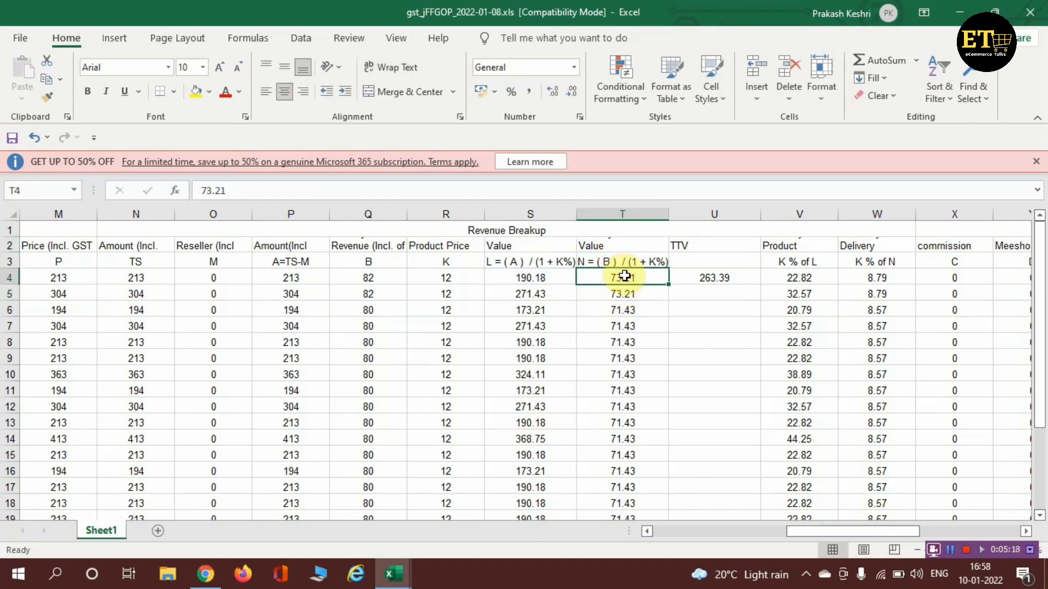
click(543, 277)
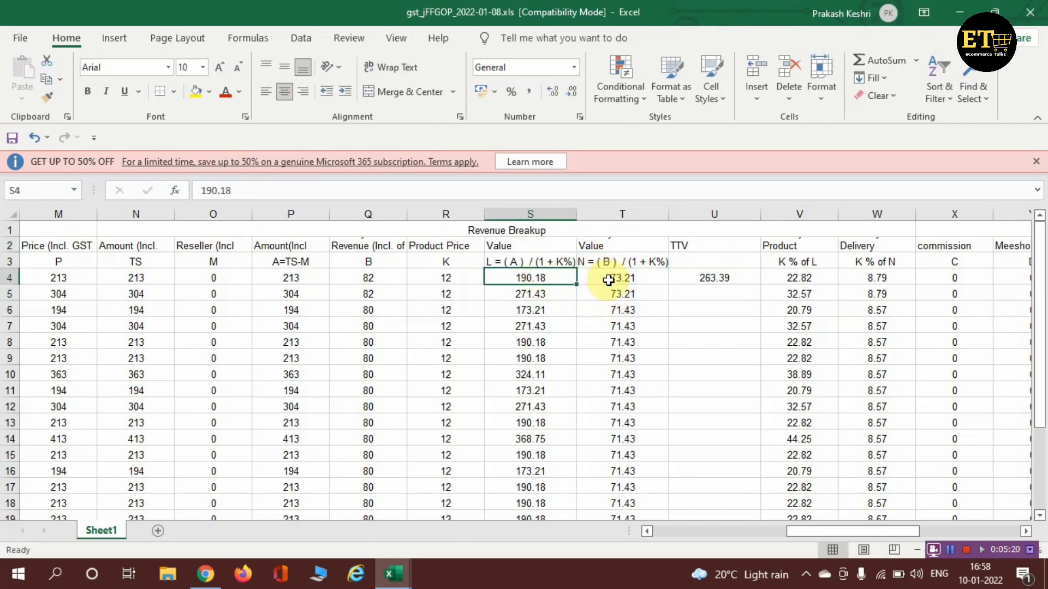
click(612, 276)
click(560, 287)
click(709, 277)
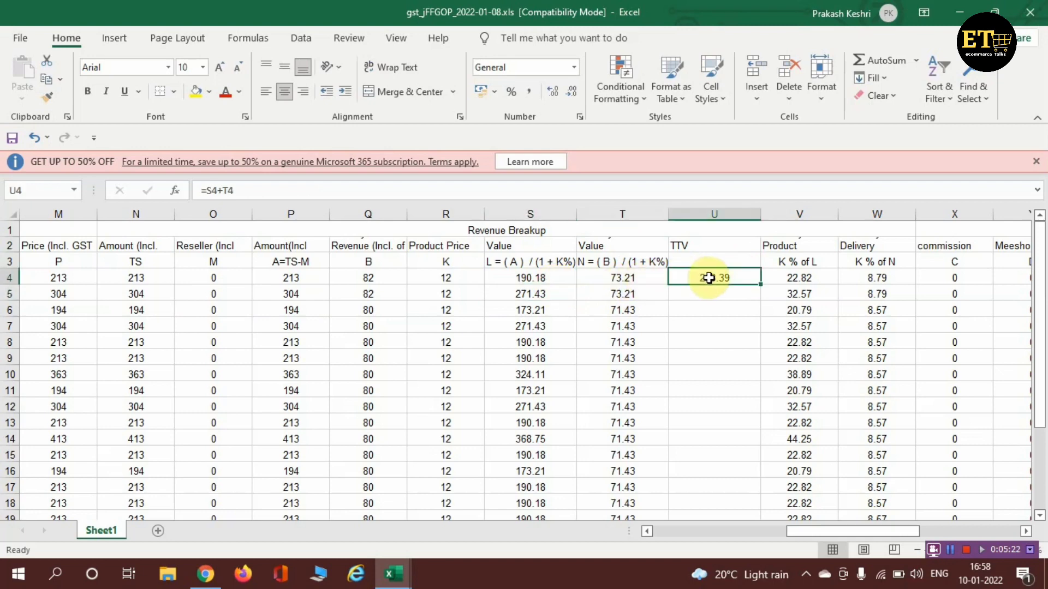
mouse_move(763, 281)
mouse_down()
mouse_move(767, 573)
mouse_move(744, 467)
mouse_move(746, 479)
mouse_up()
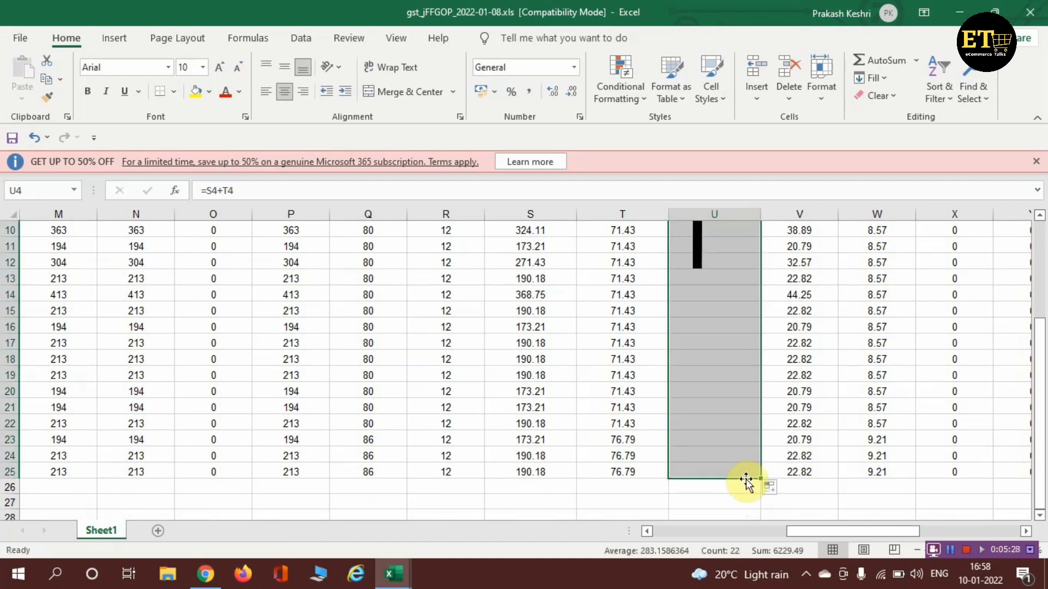
scroll(746, 479, up, 3)
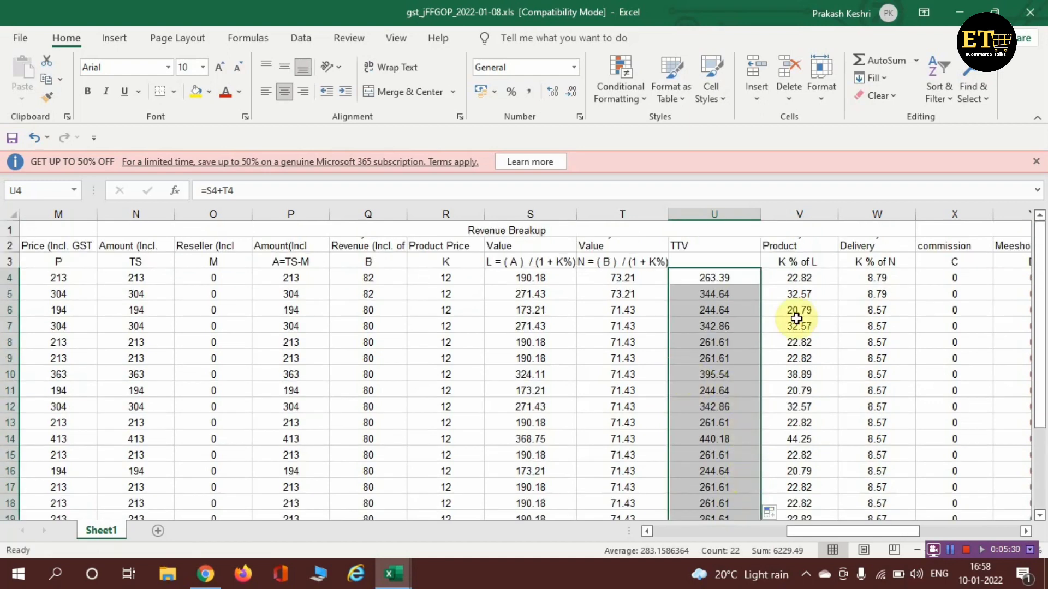
Step: Review row 4 from the GST payable columns through the Delivery Charge, GST on delivery charges, Supplier State and TCS (IGST) columns
click(810, 278)
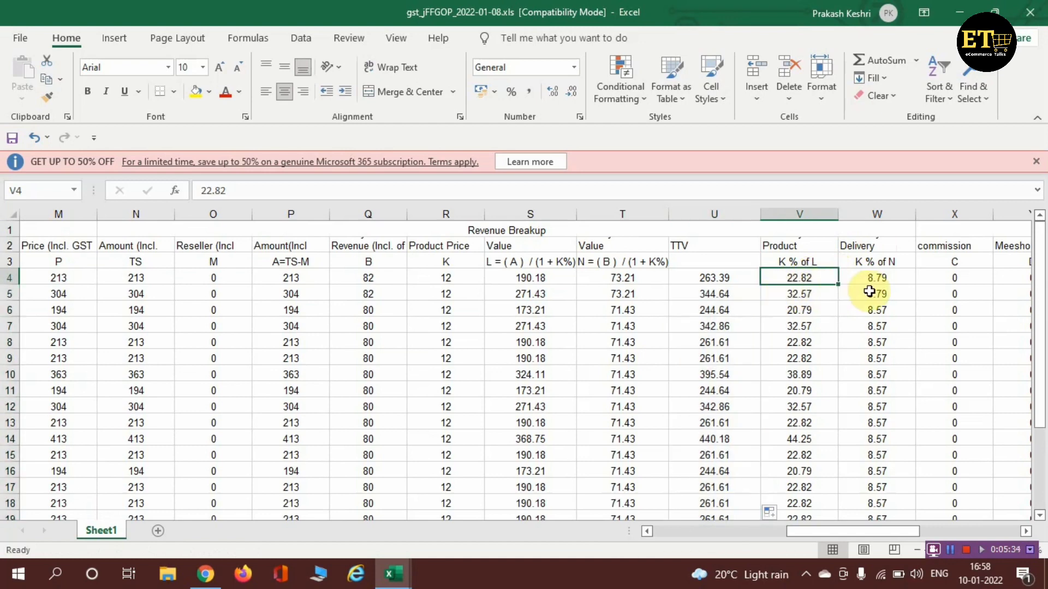
key(Right)
key(Right)
key(Right)
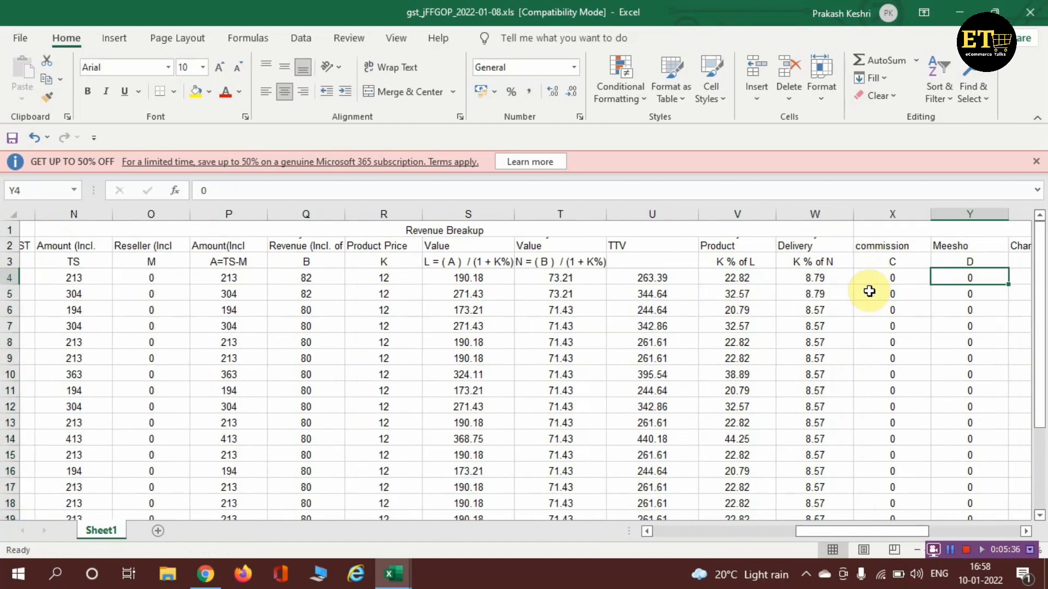
key(Right)
key(Right)
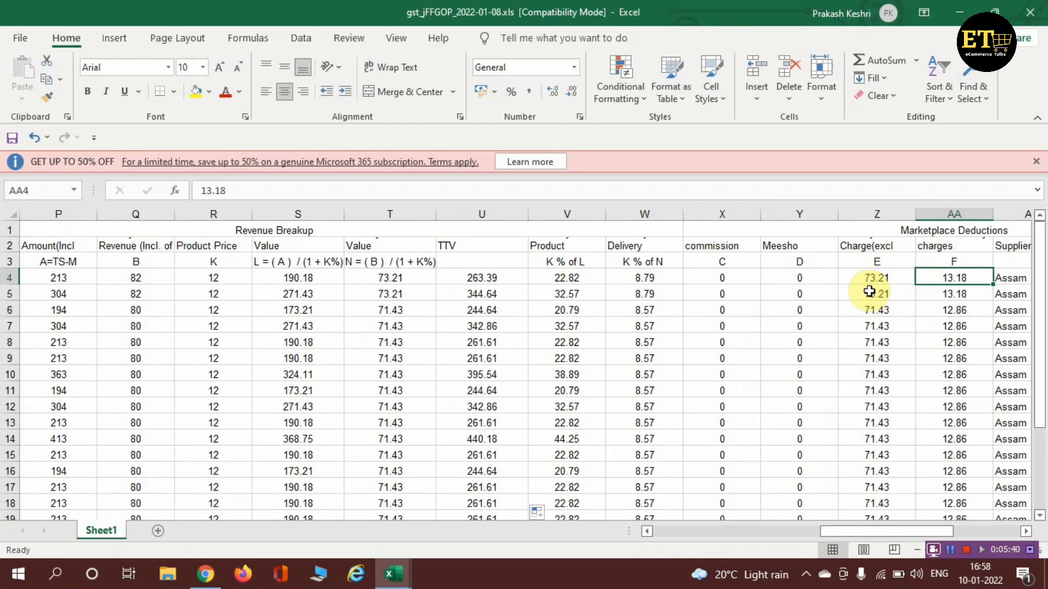
click(882, 249)
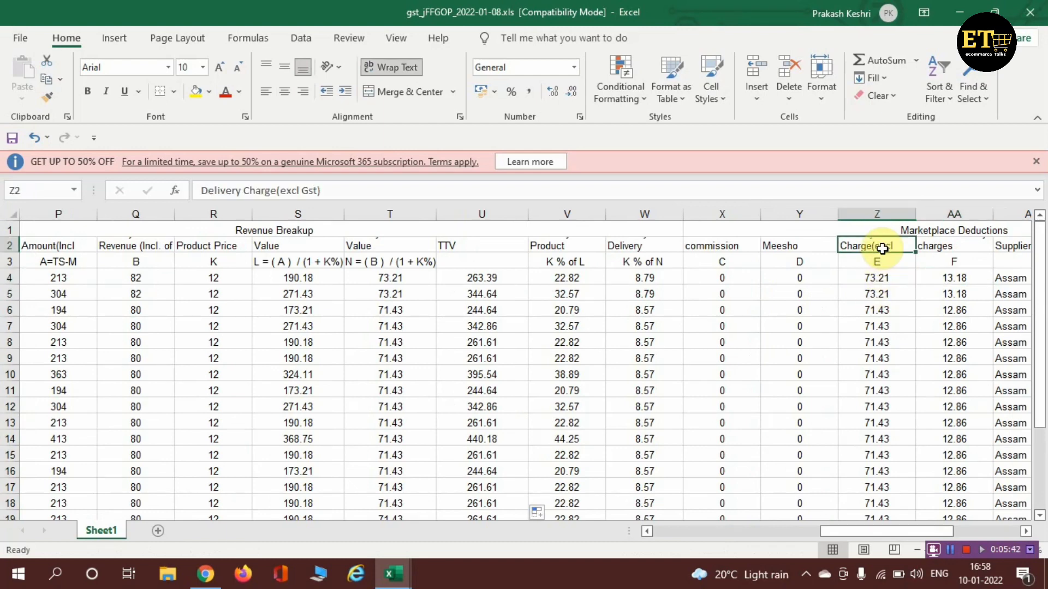
click(885, 275)
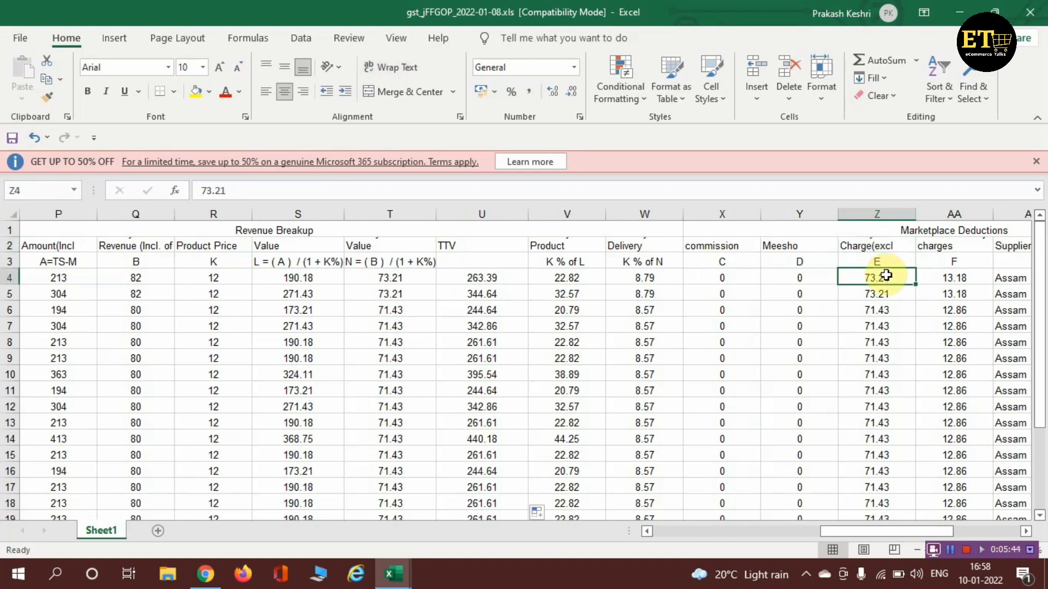
key(Right)
key(Right)
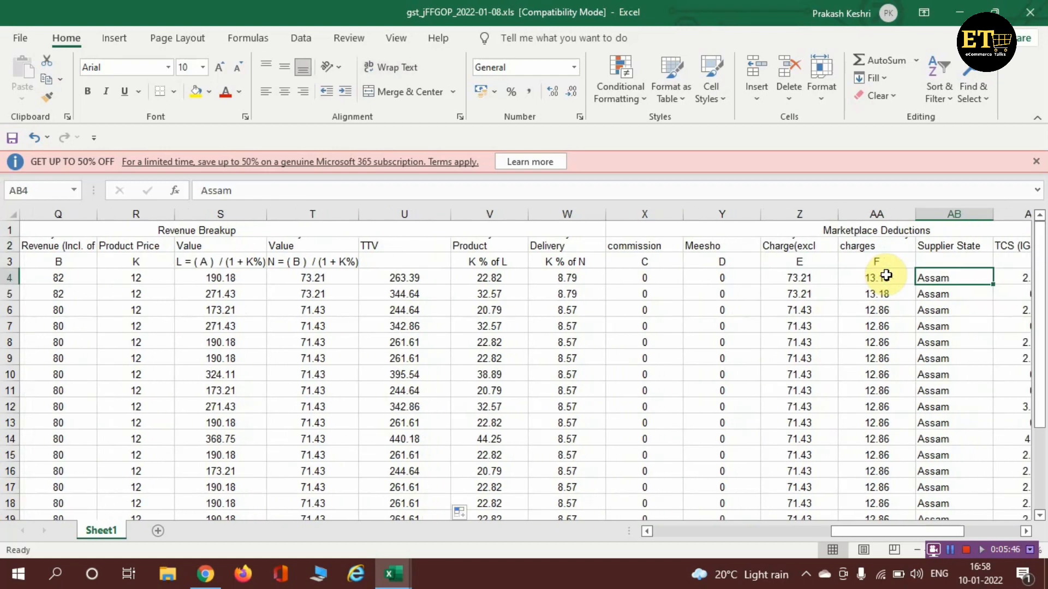
click(885, 275)
click(875, 244)
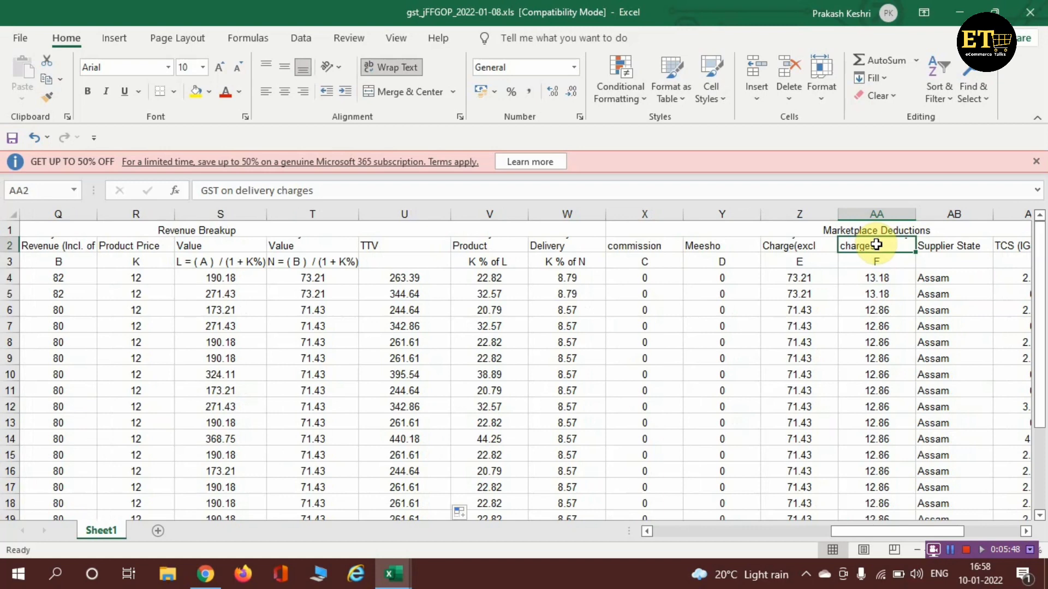
click(885, 280)
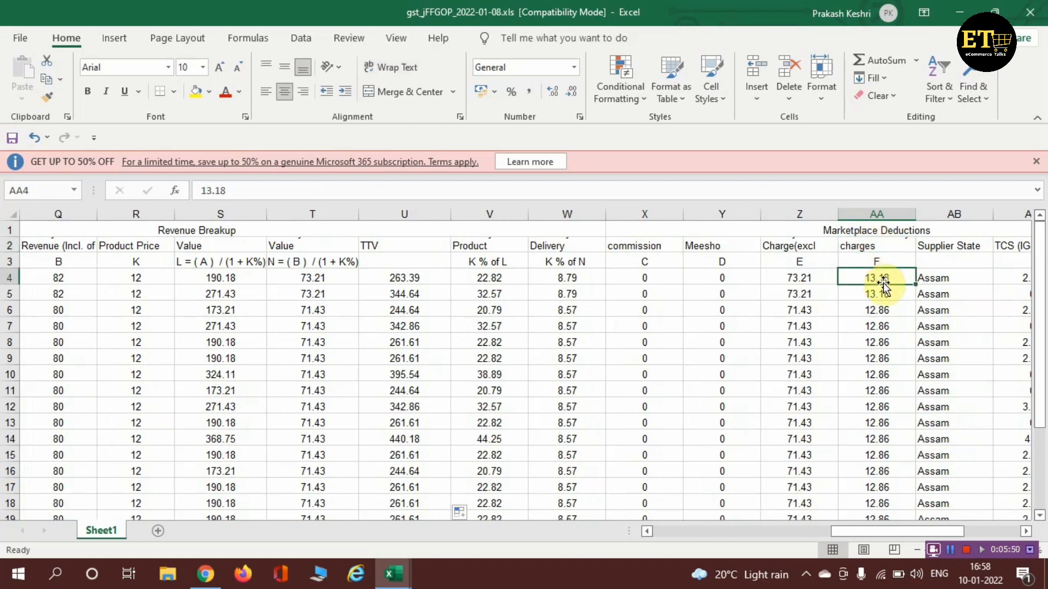
key(Right)
key(Right)
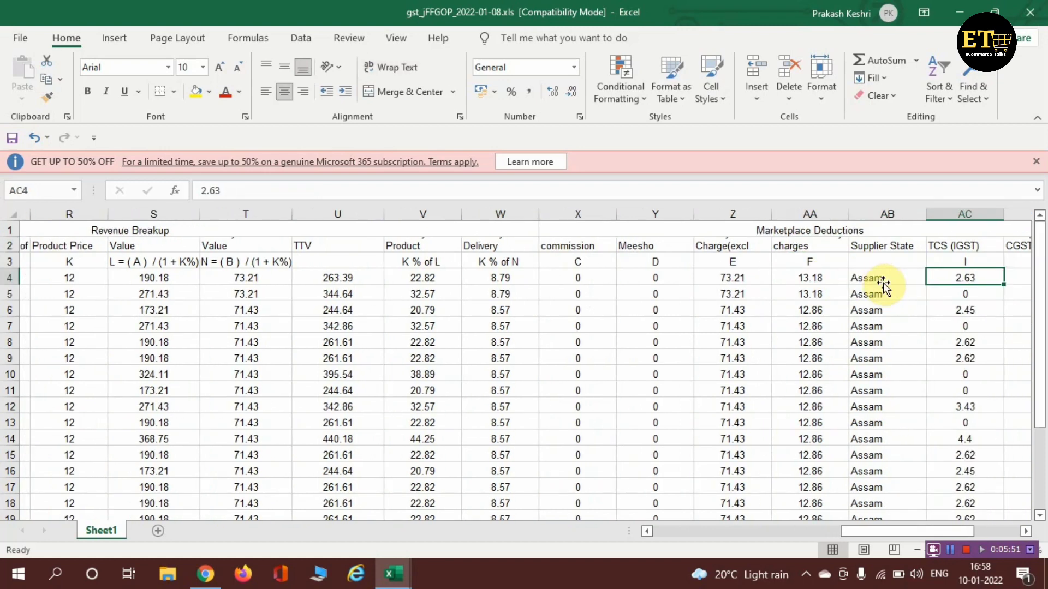
Step: Go back along row 4 to the Product and Delivery Taxable Value columns and review both amounts
key(Left)
key(Left)
key(Left)
key(Left)
key(Left)
key(Left)
key(Left)
key(Left)
key(Left)
key(Left)
key(Left)
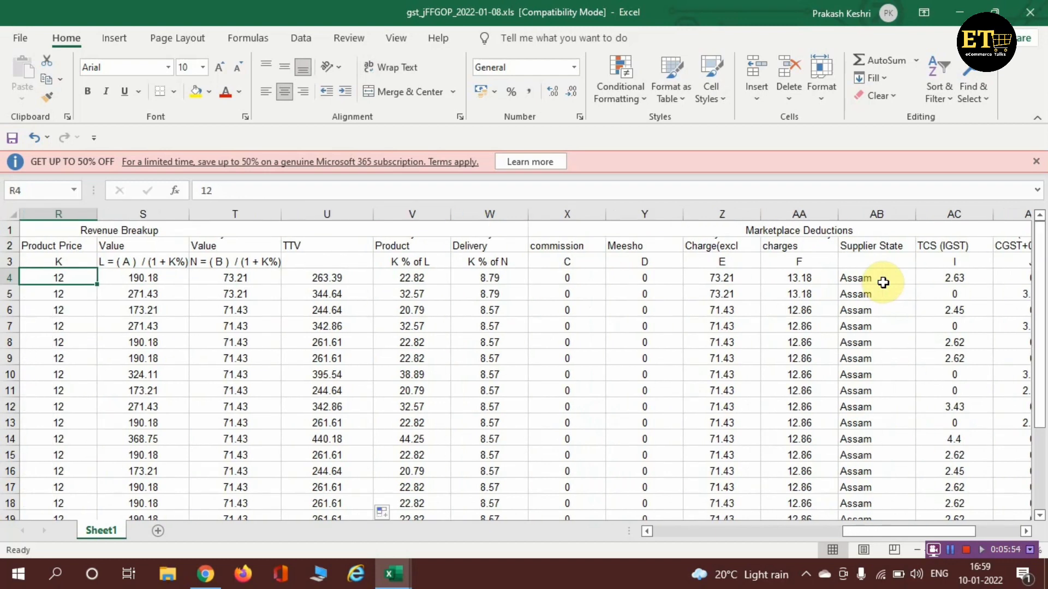
click(162, 279)
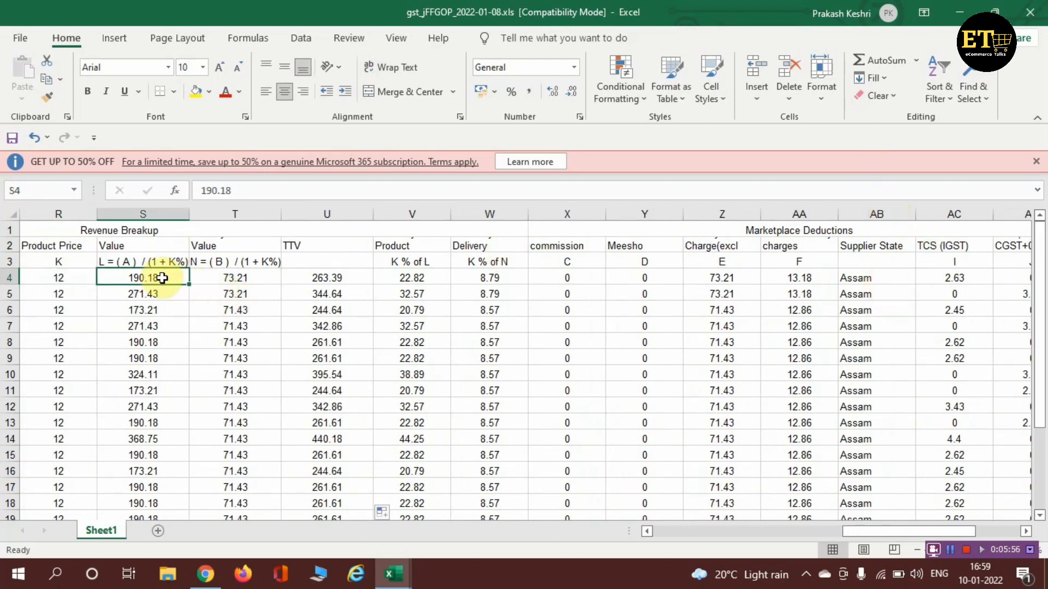
click(243, 280)
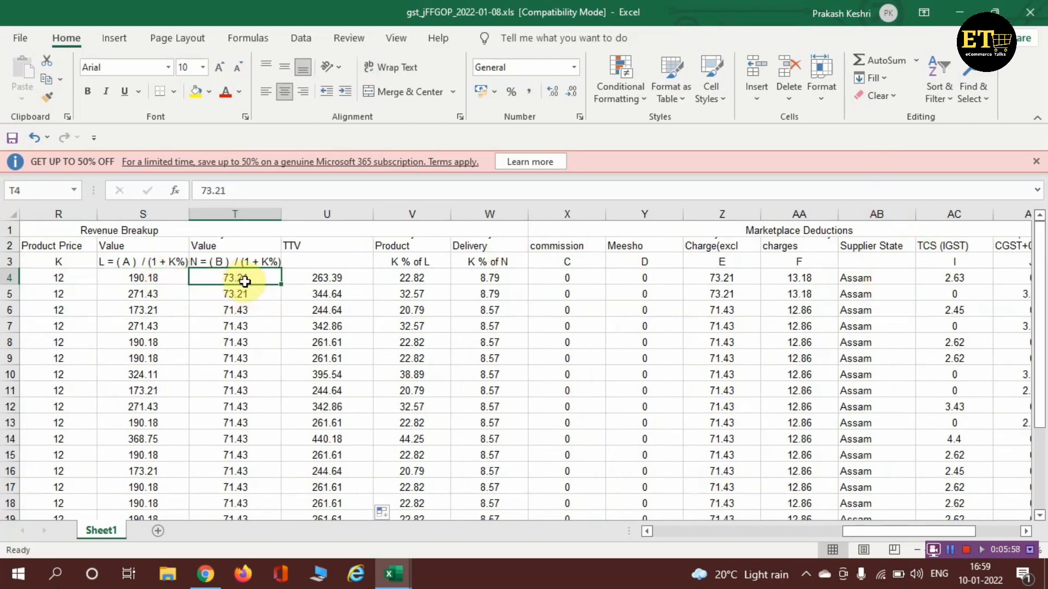
Step: Copy the TTV totals U4:U25 from the Meesho workbook and paste them into the TAXBLE AMT column of the Google Sheets report from L1493
click(334, 279)
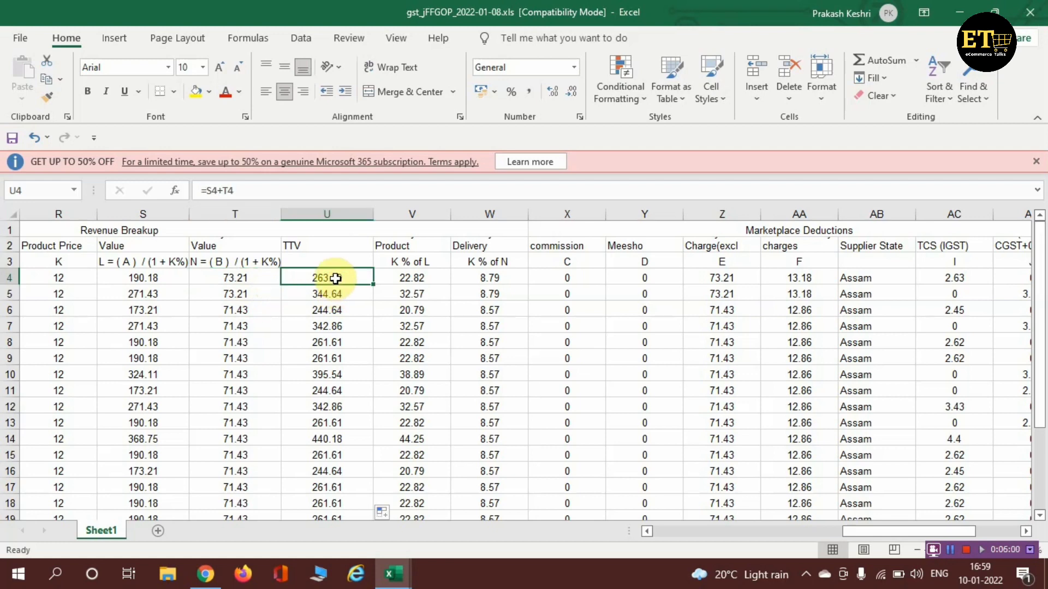
key(ctrl+shift+Down)
key(ctrl+c)
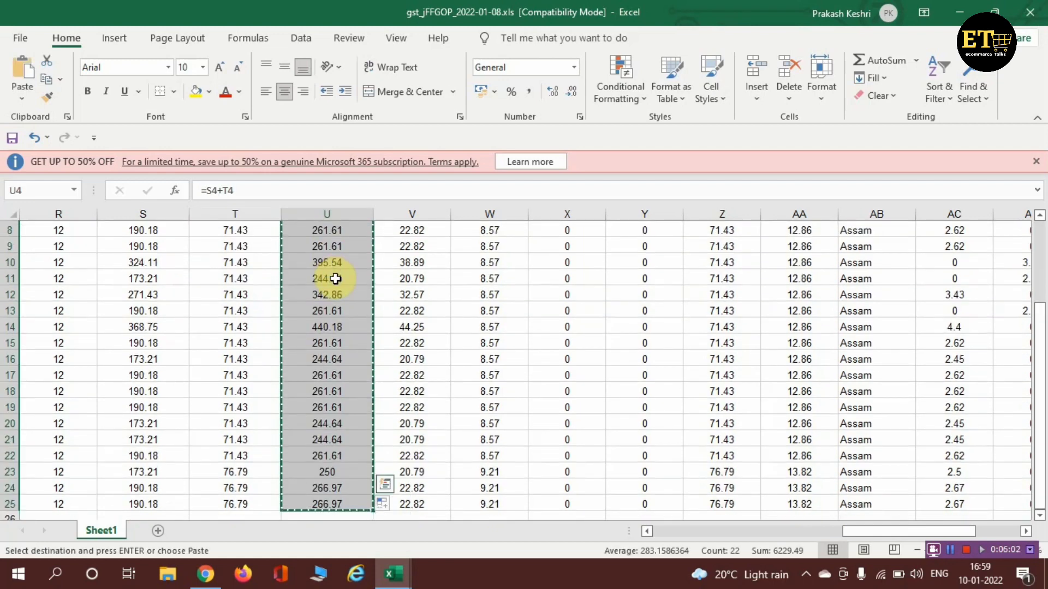
mouse_move(206, 572)
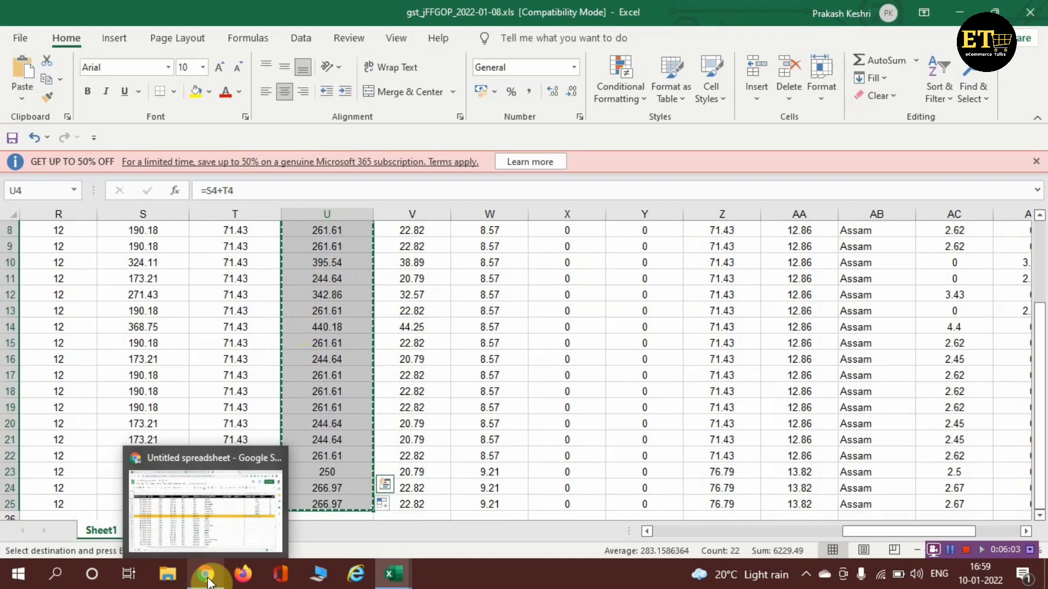
click(207, 515)
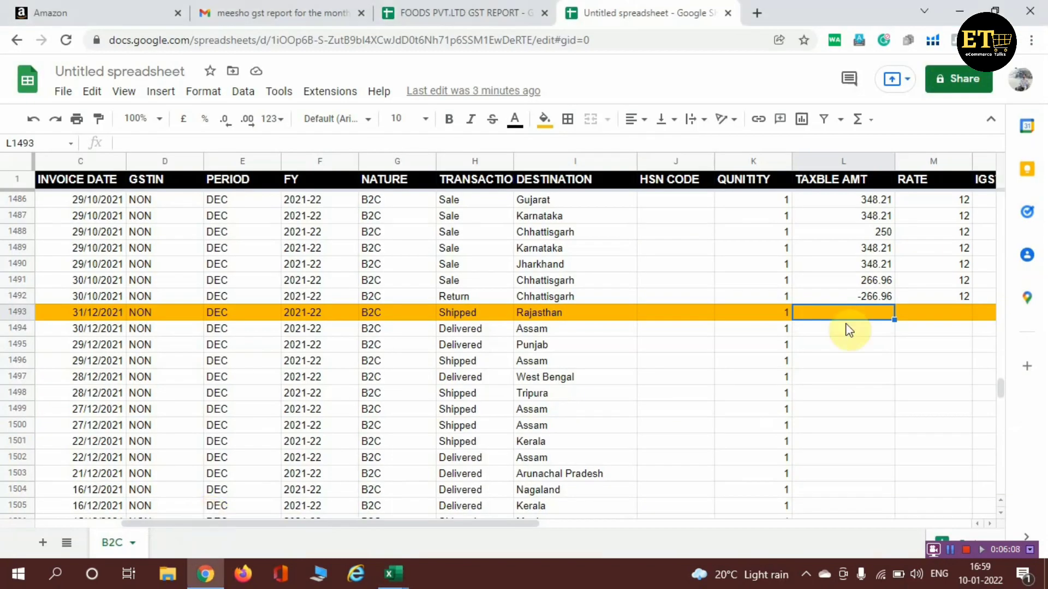
key(ctrl+v)
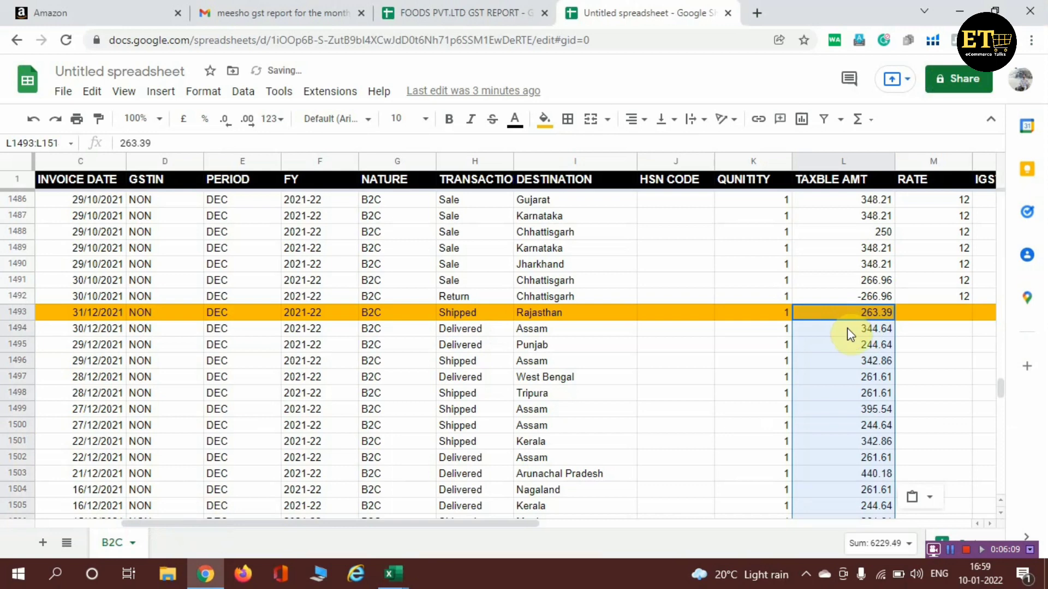
Step: Switch back to the Meesho workbook in Excel and copy the GST% on Product Price and Delivery values R4:R25
key(Right)
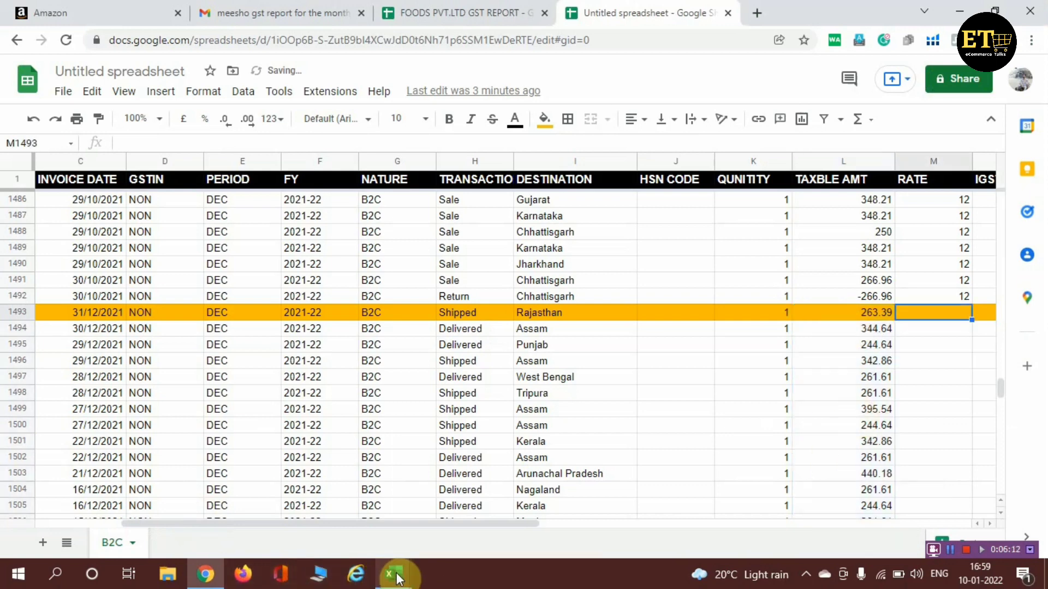
mouse_move(395, 575)
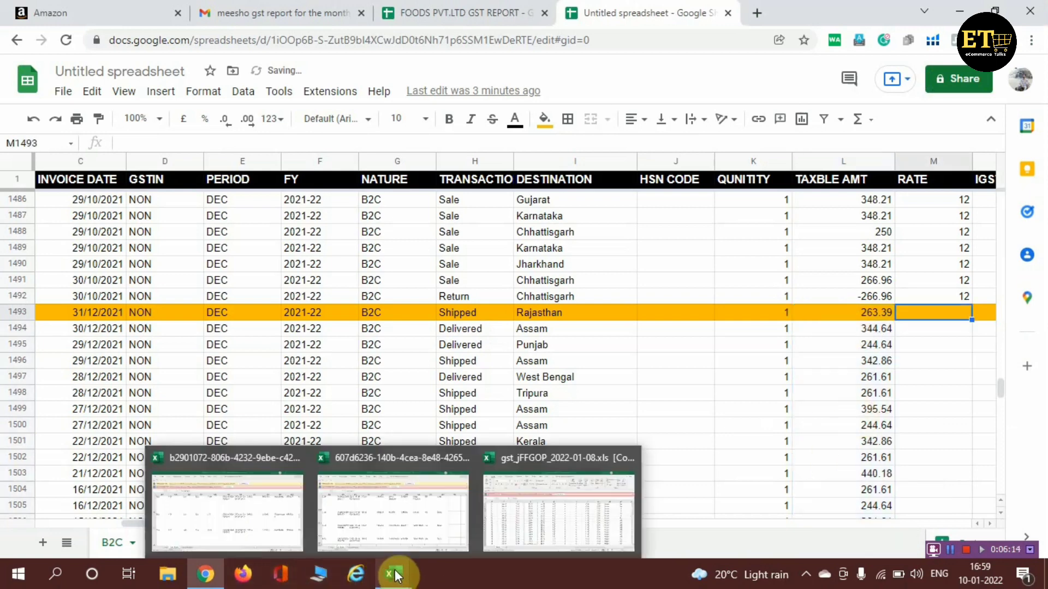
click(535, 512)
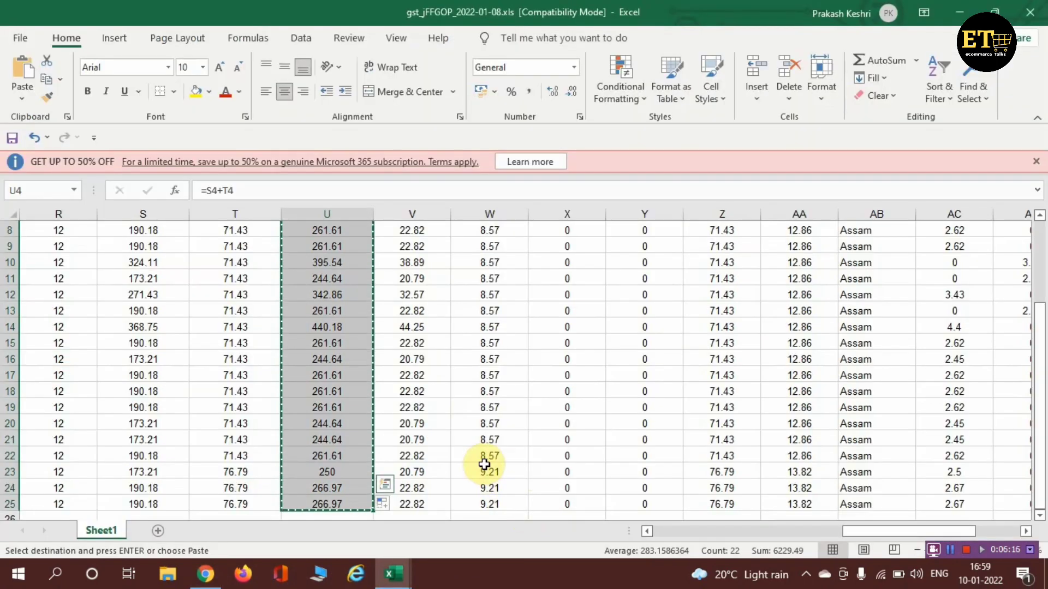
key(Up)
key(Left)
key(Left)
key(Left)
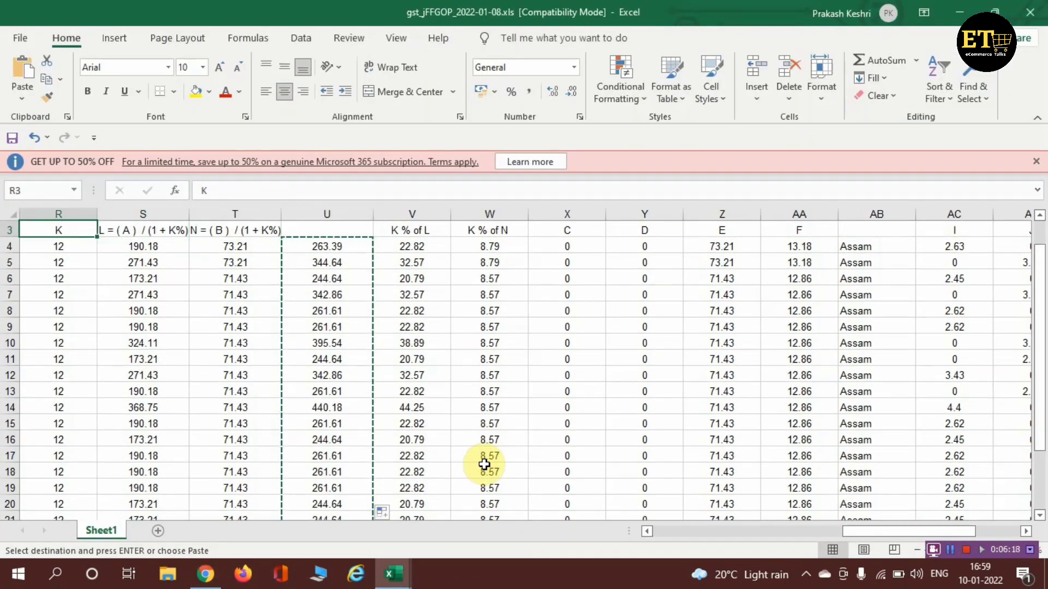
key(Up)
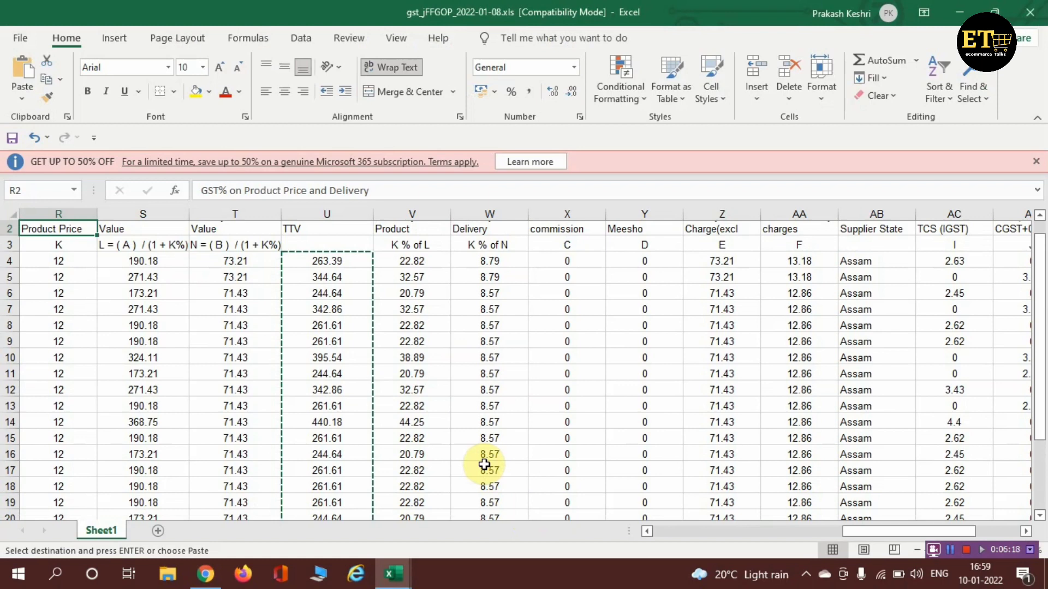
key(Up)
key(Down)
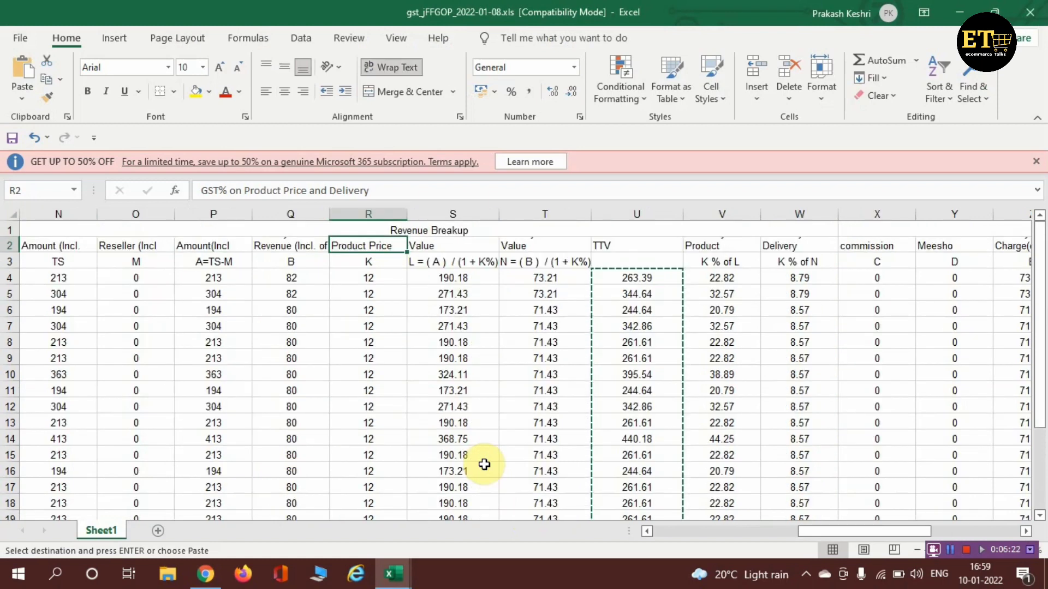
key(Down)
key(Up)
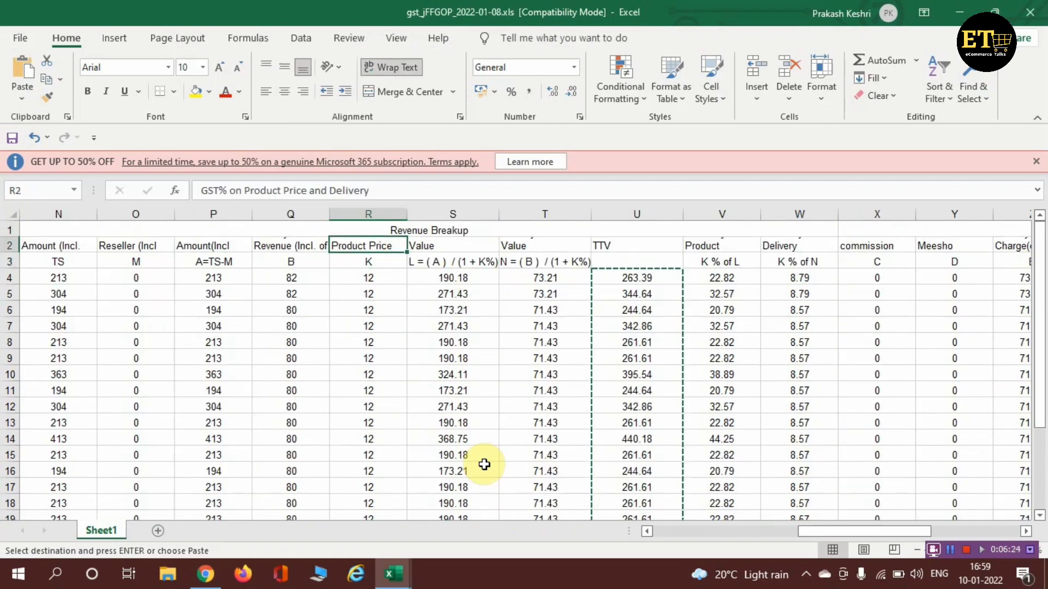
key(Down)
key(Down)
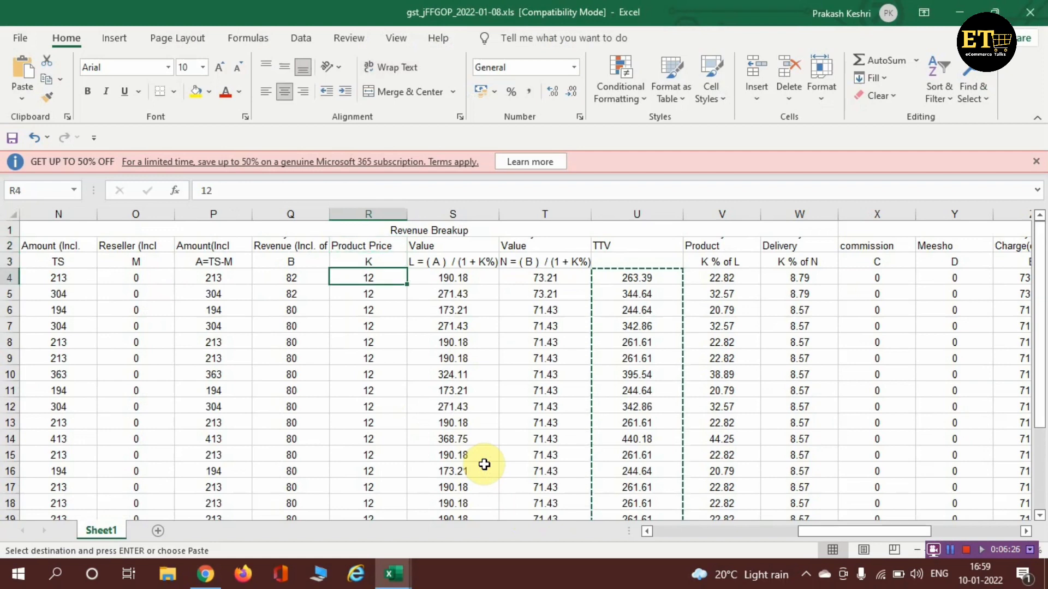
key(ctrl+shift+Down)
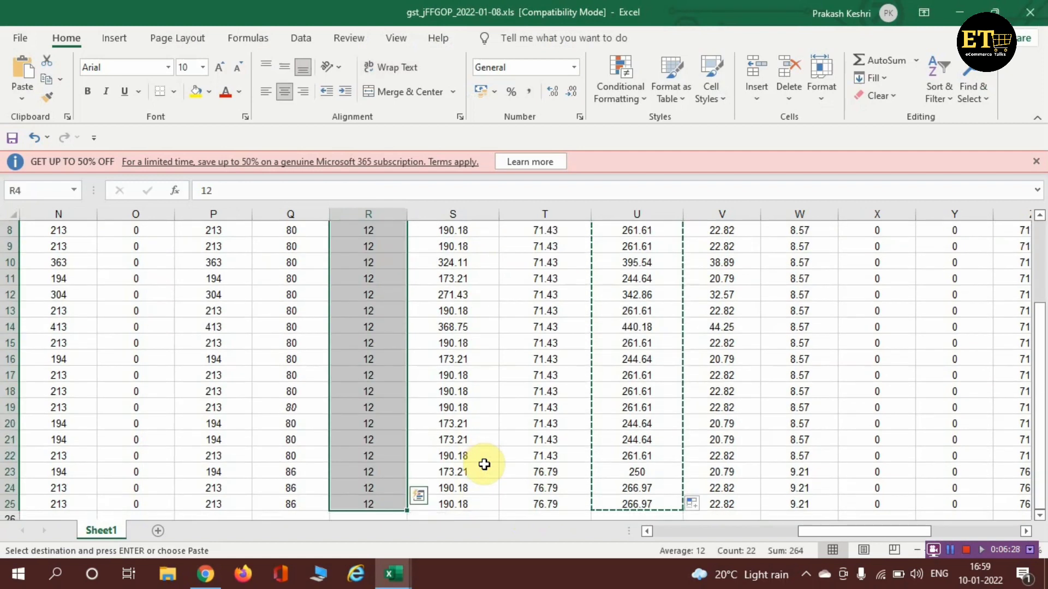
key(ctrl+c)
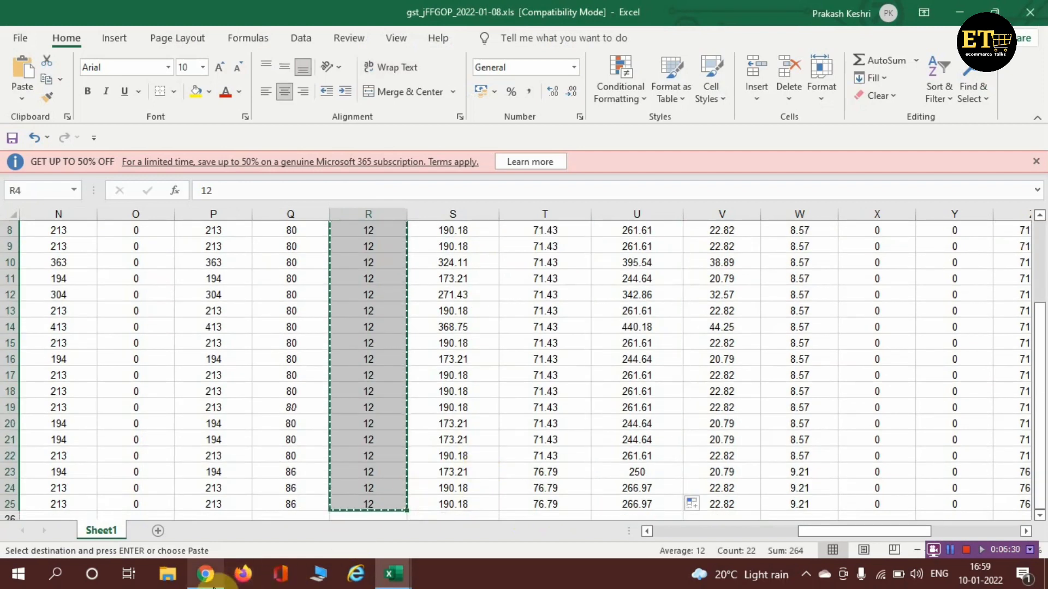
Step: Paste the copied GST percentages into the RATE column of the Google Sheets report from M1493
mouse_move(205, 574)
click(209, 473)
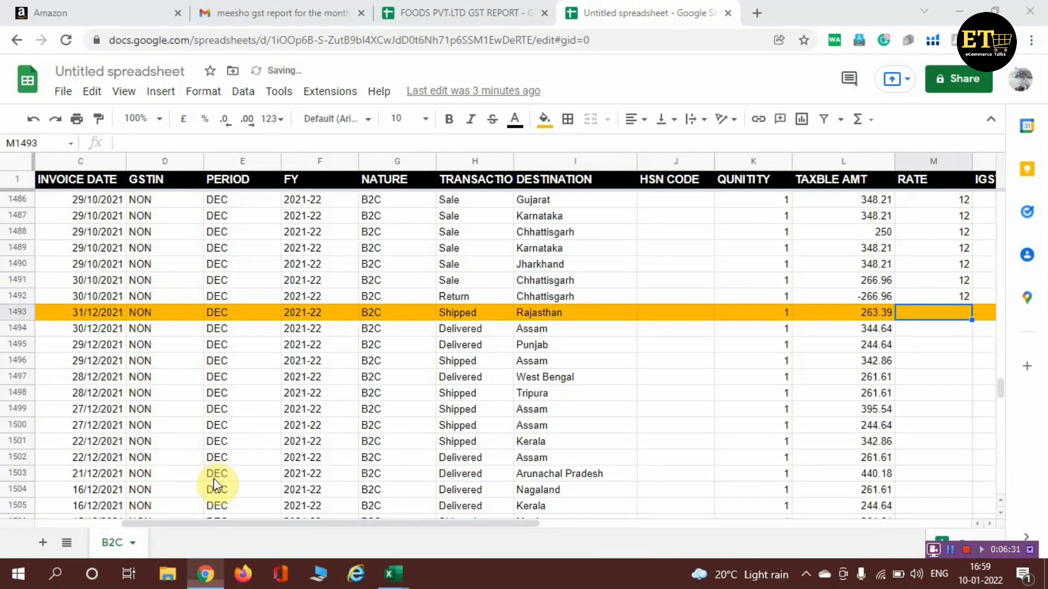
key(ctrl+v)
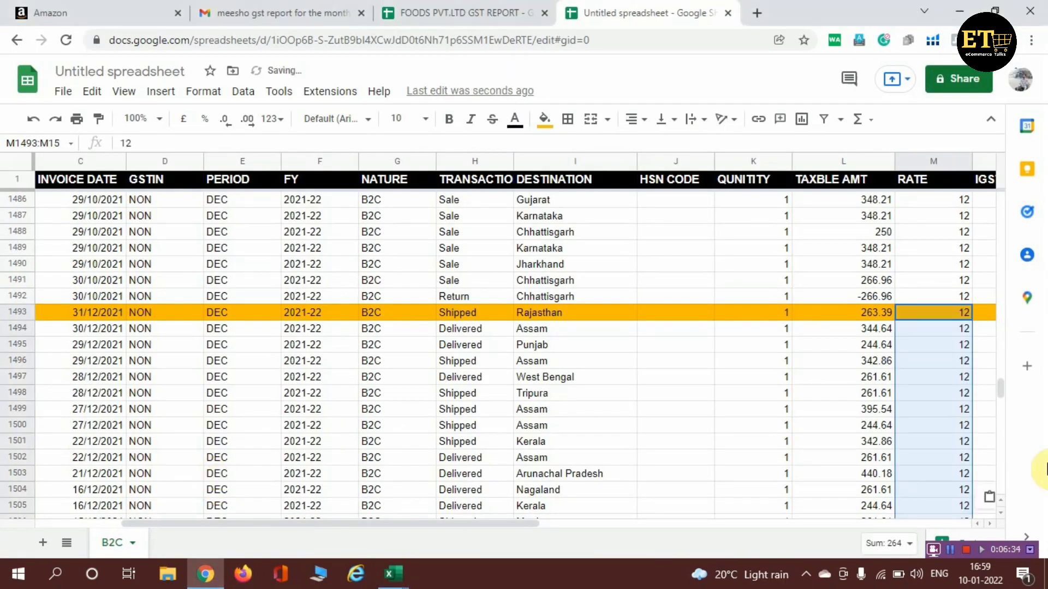
Step: Check which tax cells remain empty in row 1493 under IGST, CGST and SGST
key(Right)
key(Right)
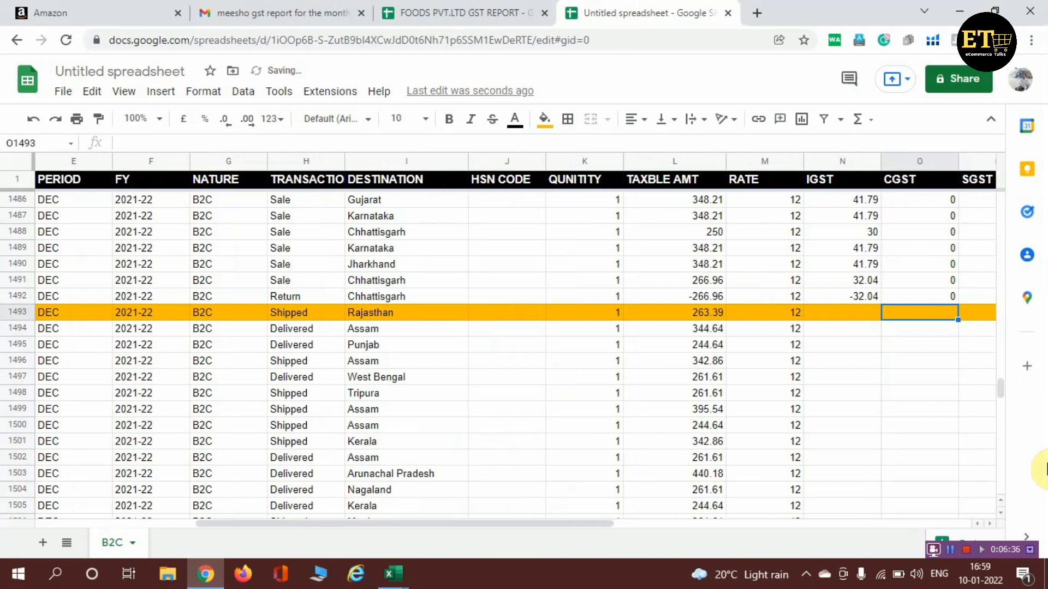
click(866, 313)
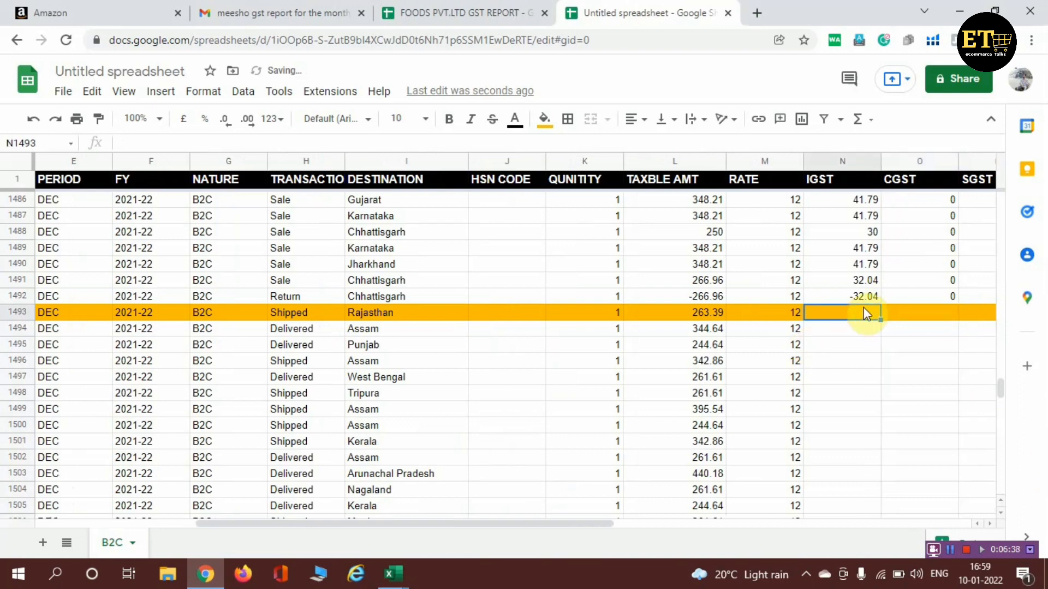
click(932, 309)
click(983, 316)
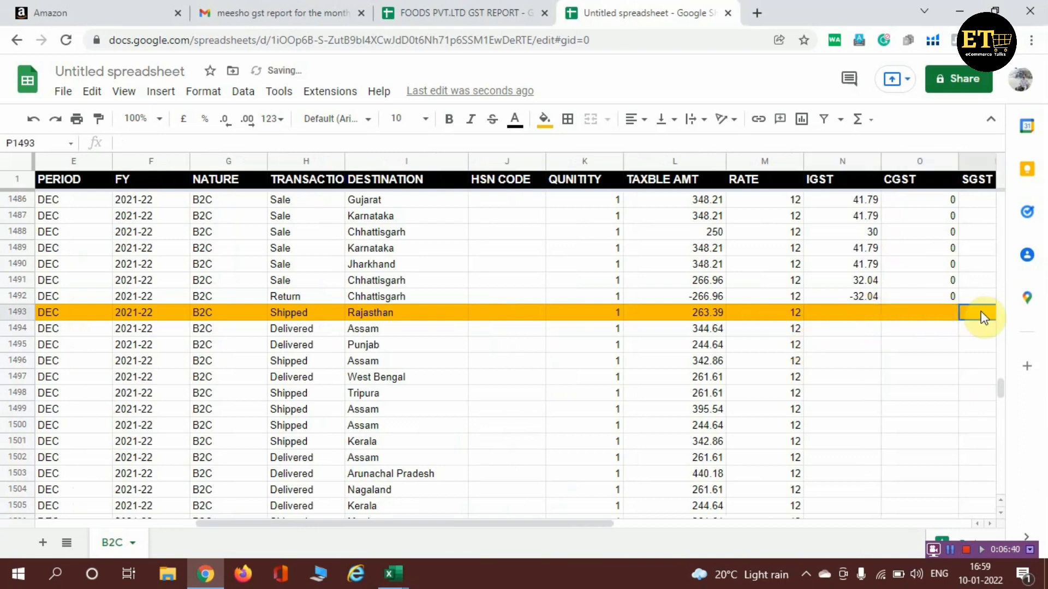
Step: Return to gst_jFFGOP_2022-01-08.xls in Excel and review row 4 from the GST% column across the taxable values to the product and delivery GST
mouse_move(396, 578)
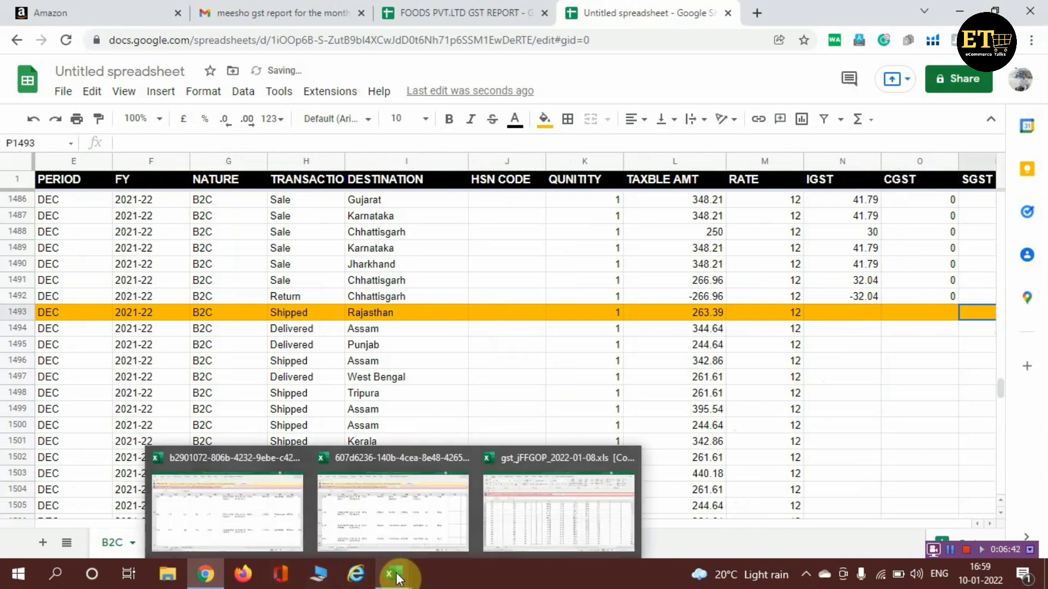
click(545, 521)
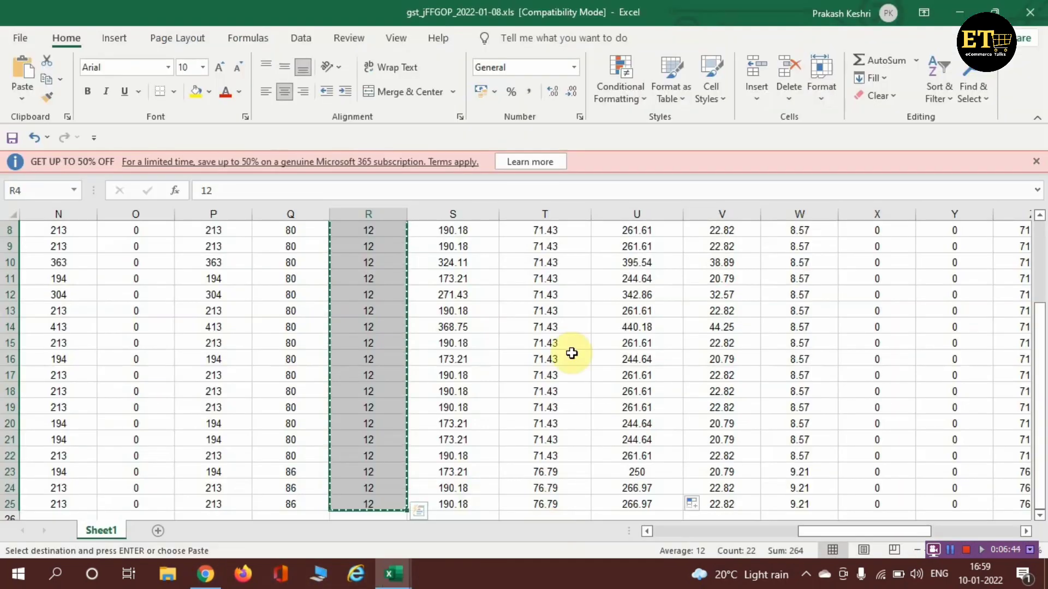
key(Up)
key(Up)
key(Up)
key(Down)
key(Down)
key(Down)
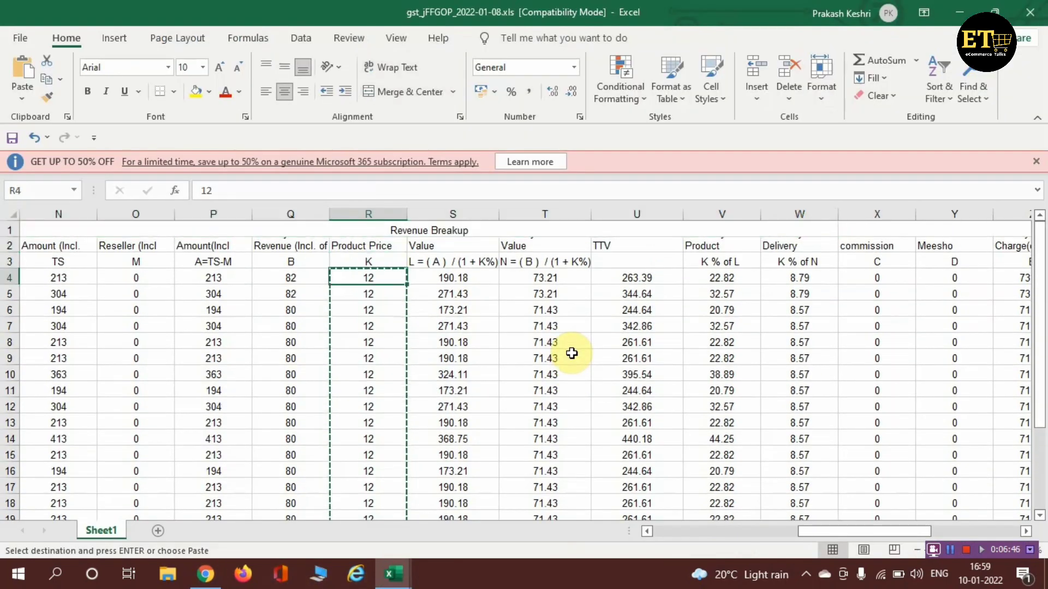
key(Right)
key(Right)
key(Right)
key(Right)
key(Right)
key(Right)
key(Left)
key(Left)
key(Left)
key(Left)
key(Left)
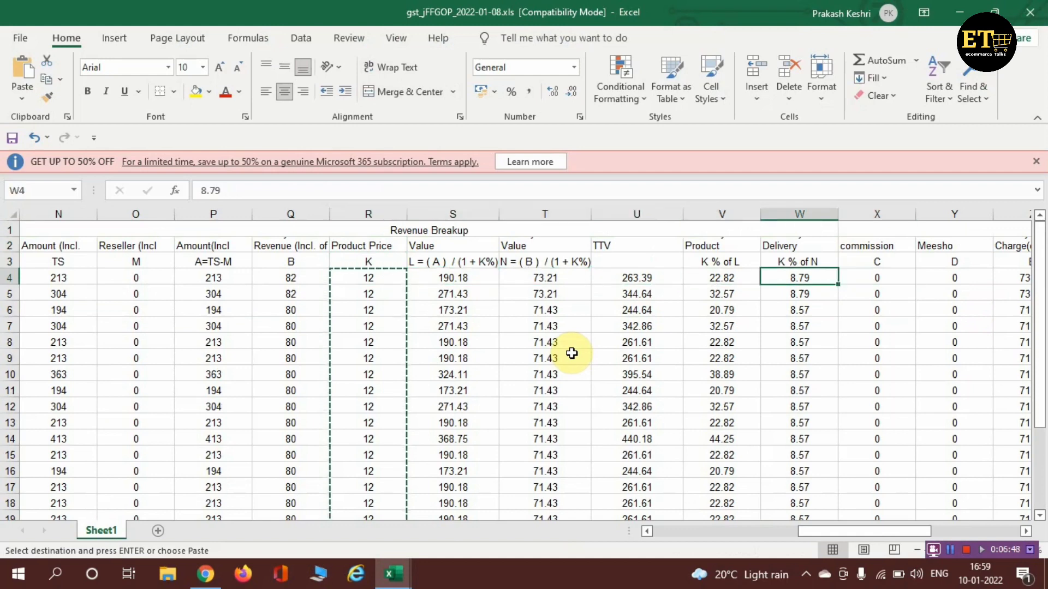
key(Right)
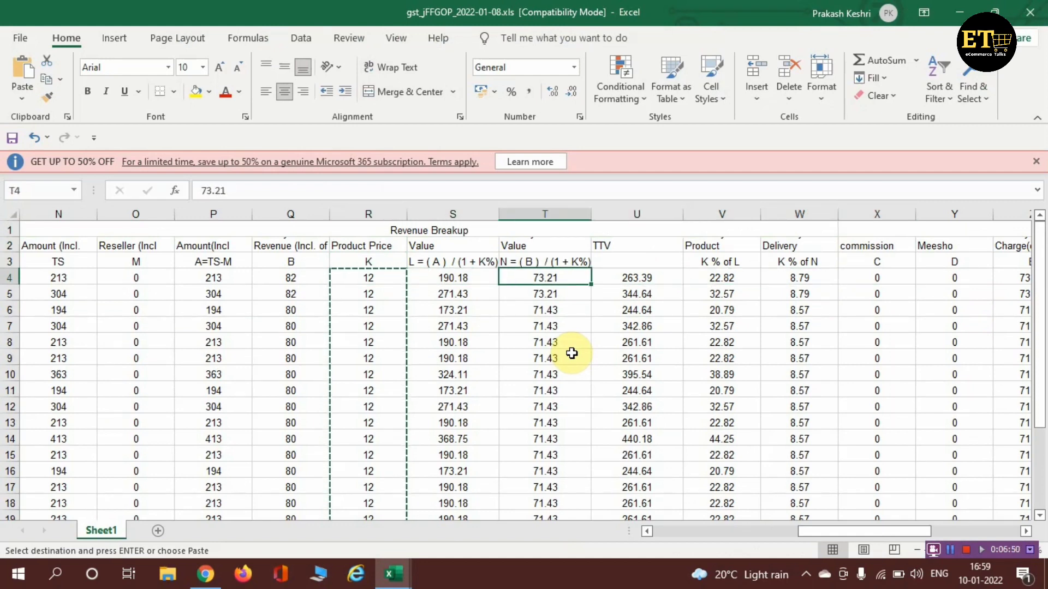
key(Right)
key(Right)
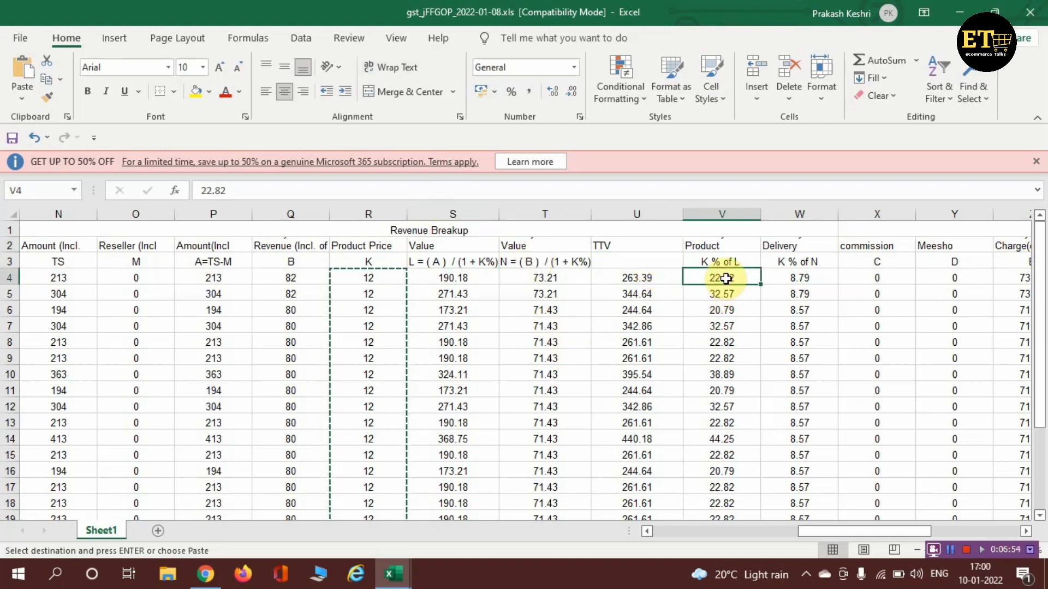
Step: Examine the GST amounts on product and delivery in V4 and W4
click(802, 277)
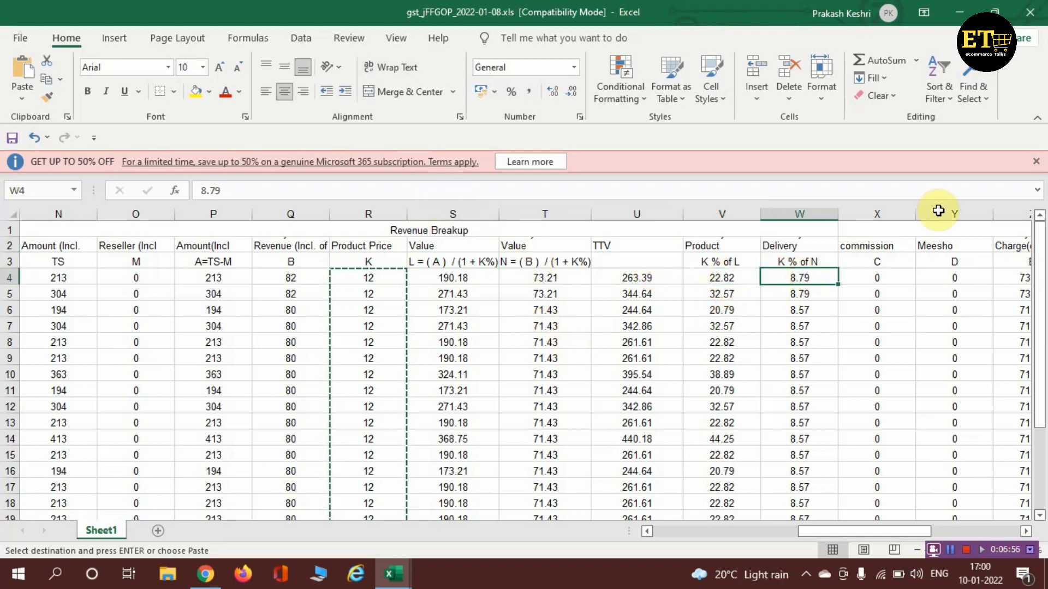
click(732, 280)
drag(792, 287, 782, 283)
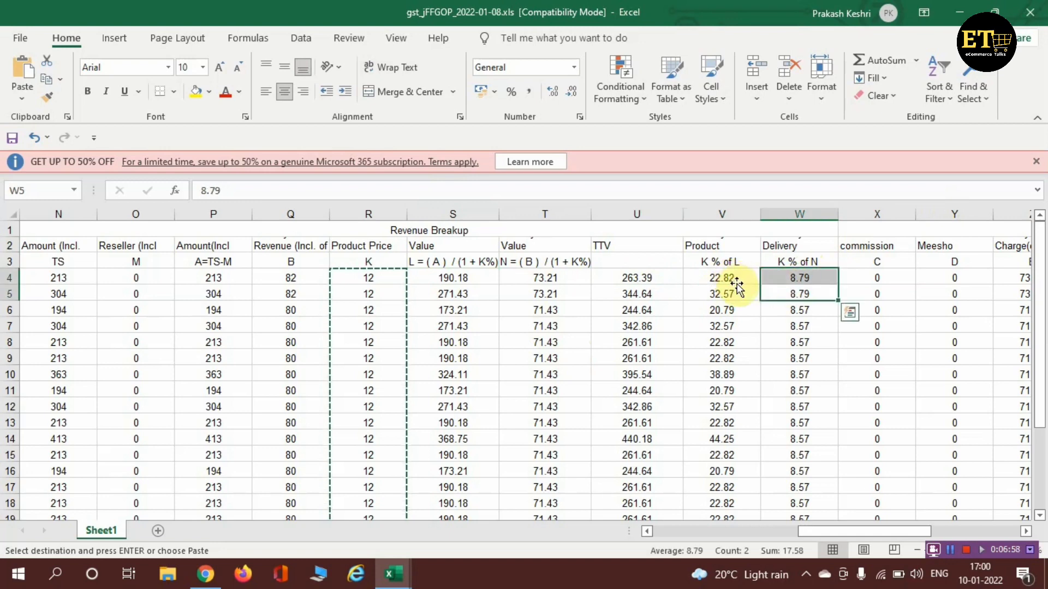
click(734, 281)
click(807, 280)
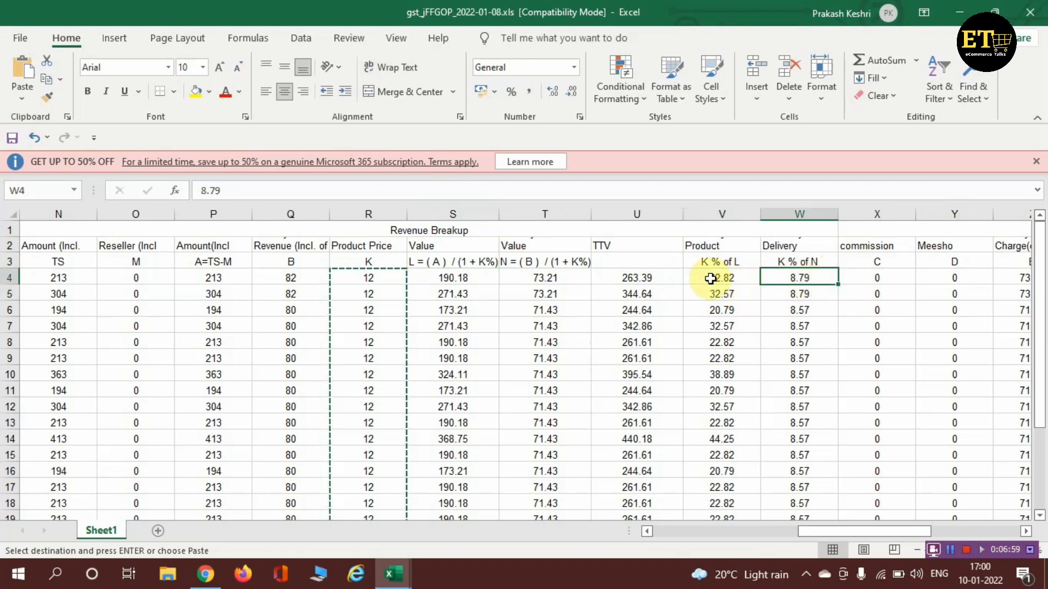
Step: Review row 5 out to the Download Link column and back through TCS, Supplier State and the marketplace deductions to the taxable values
click(898, 212)
click(756, 294)
key(ctrl+Right)
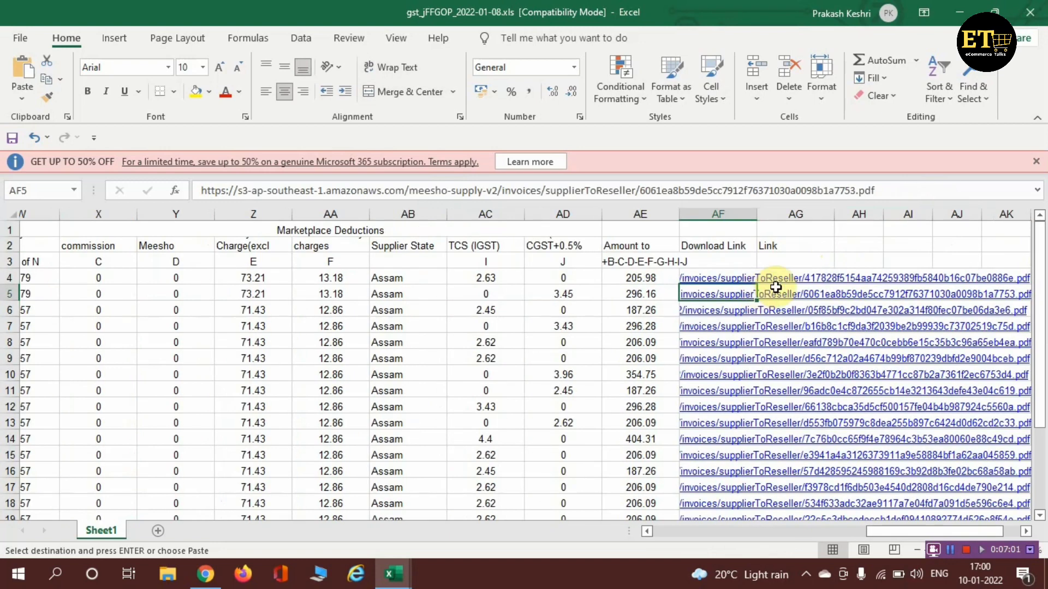
key(Left)
key(Left)
key(Left)
key(Left)
key(Left)
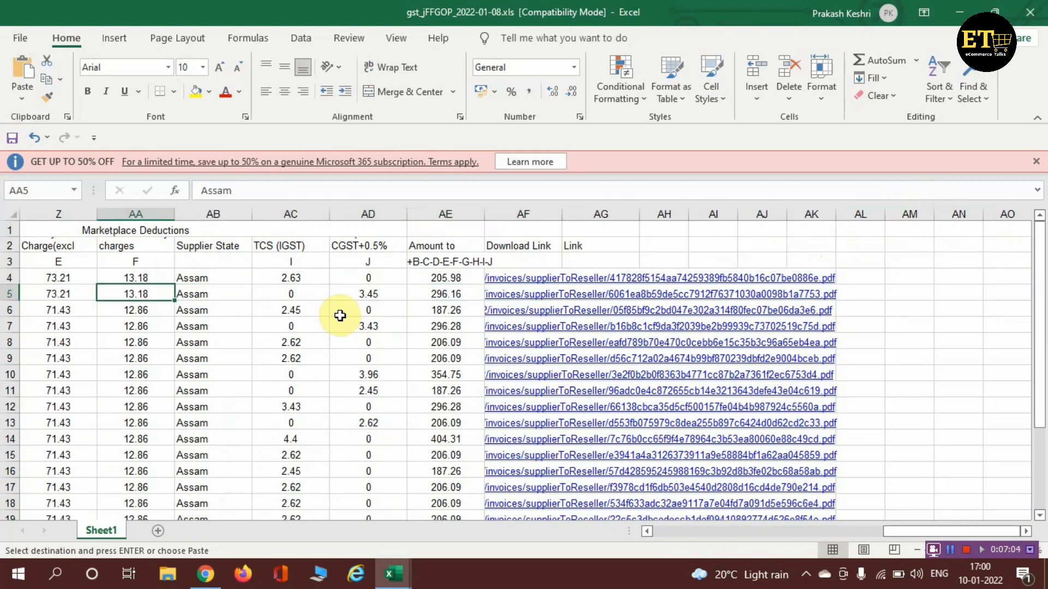
key(Left)
key(Left)
key(Left)
key(Left)
key(Left)
key(Left)
key(Left)
key(Left)
key(Right)
key(Right)
key(Right)
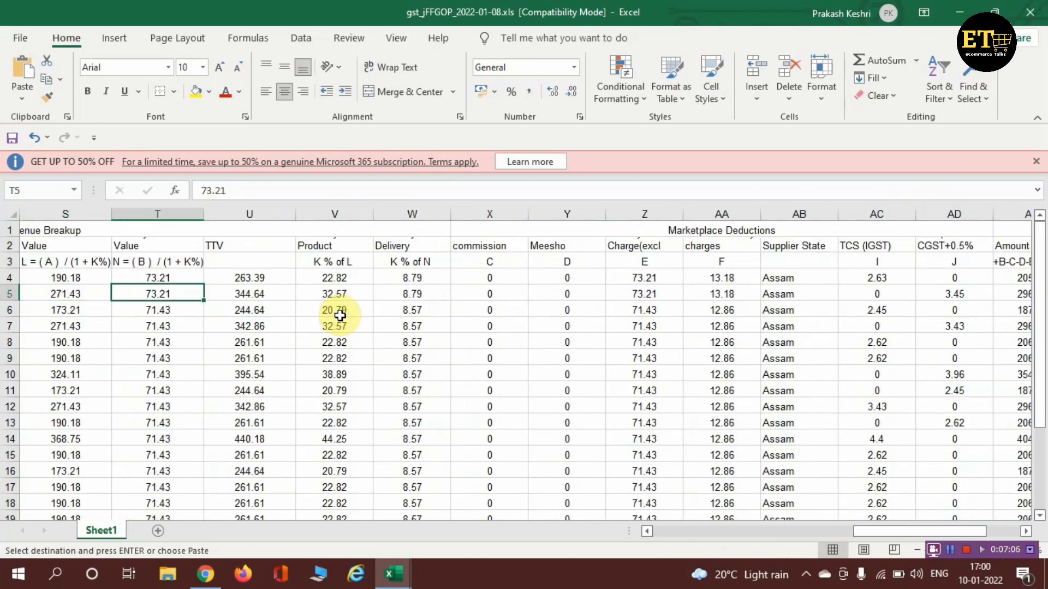
Step: Insert an empty column between the delivery GST column and the total Meesho commission column
click(496, 214)
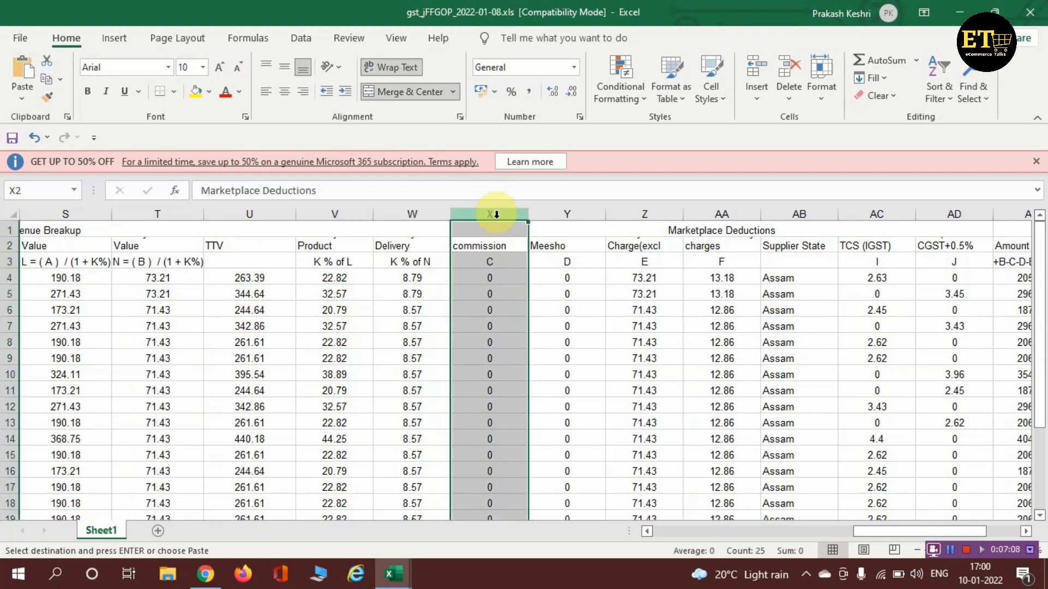
right_click(496, 209)
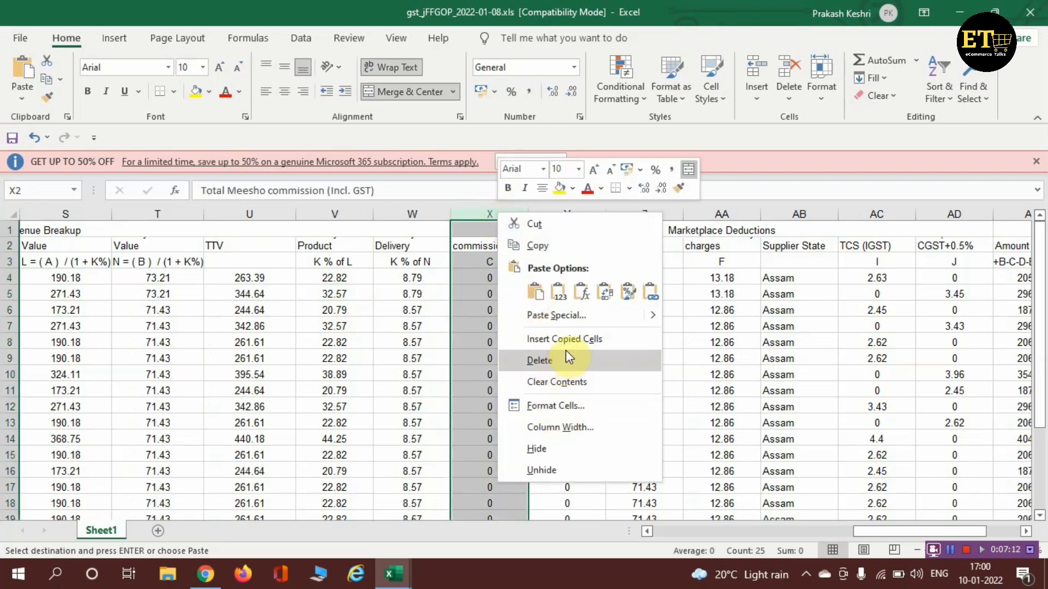
click(385, 326)
click(412, 294)
double_click(412, 293)
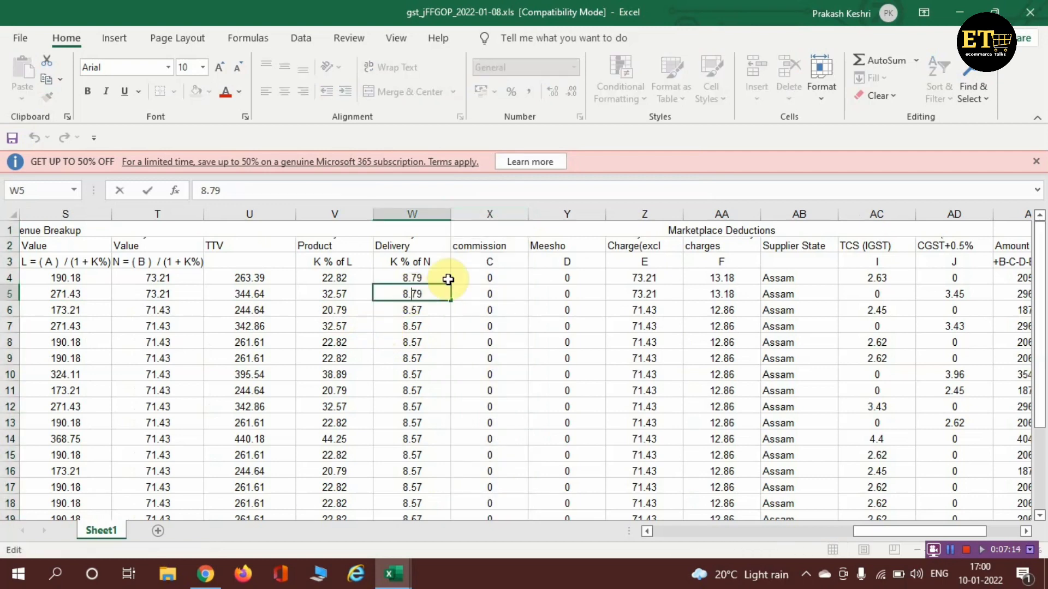
right_click(489, 214)
click(544, 341)
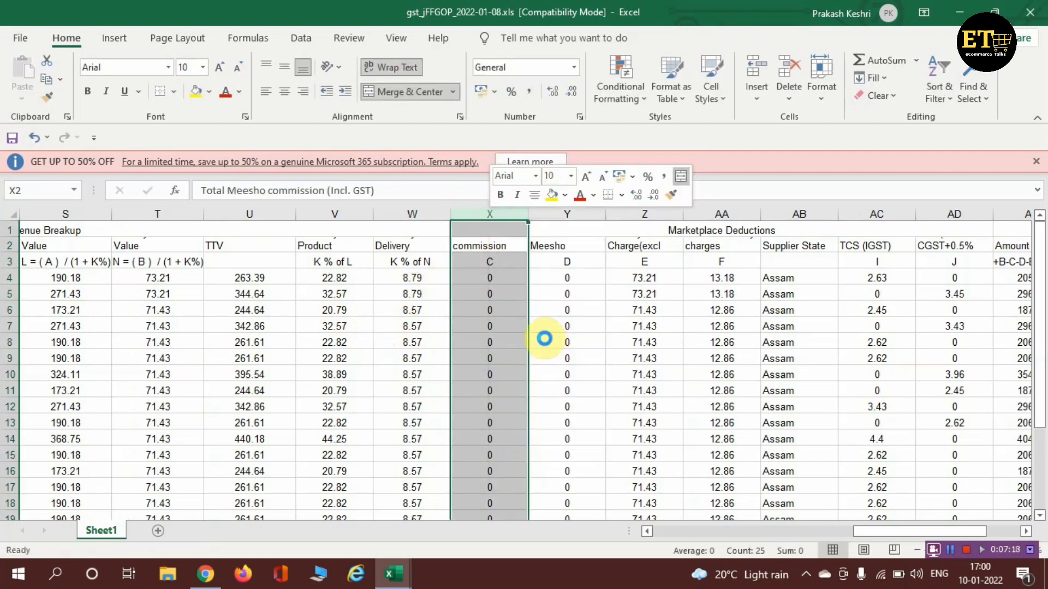
Step: Enter the formula =V4+W4 in X4 to add the product and delivery GST
click(478, 278)
text(=)
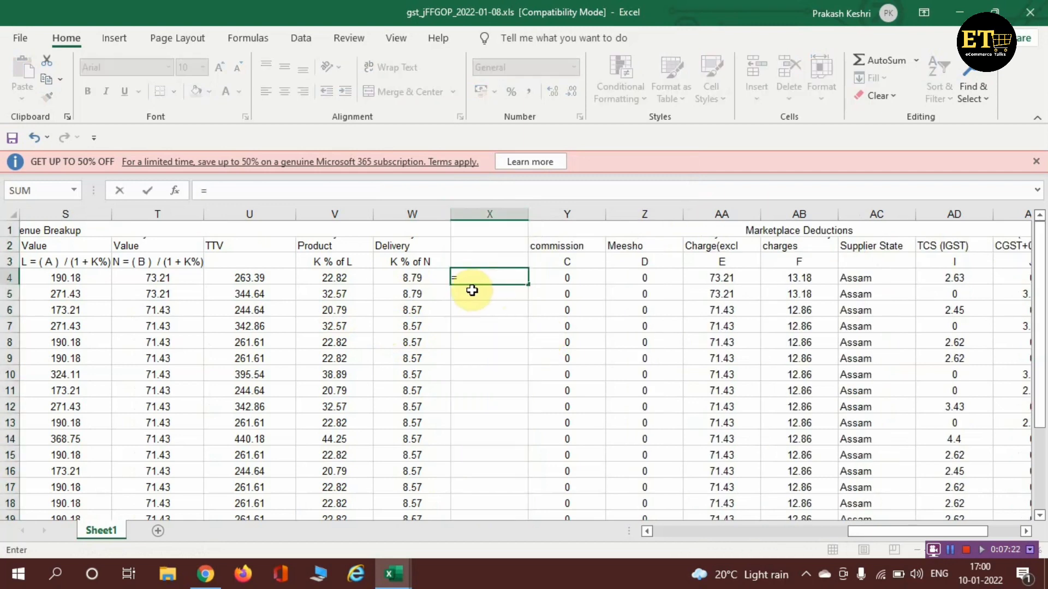
click(333, 278)
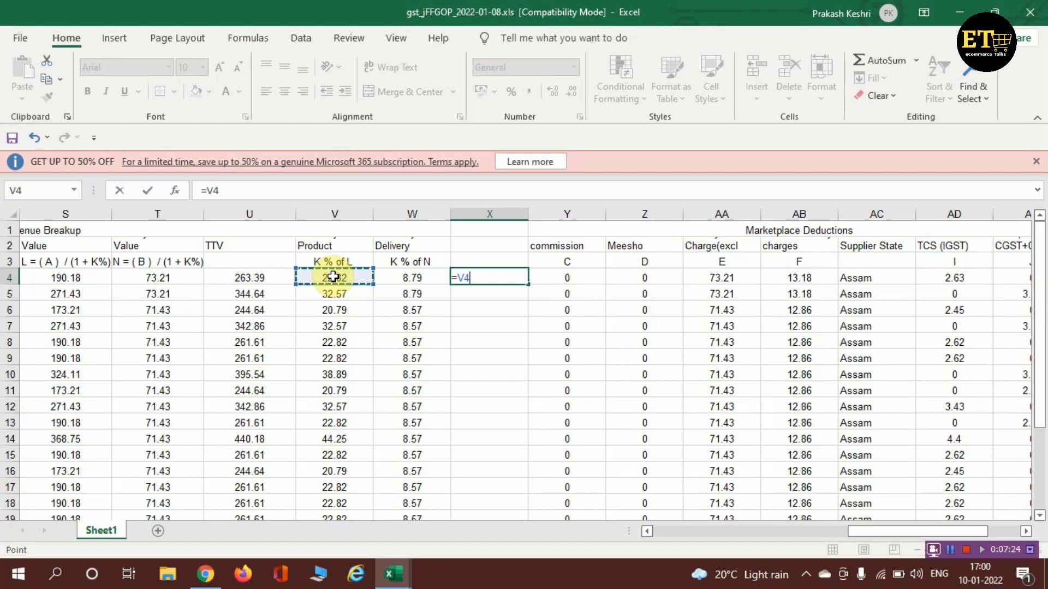
text(+)
click(425, 278)
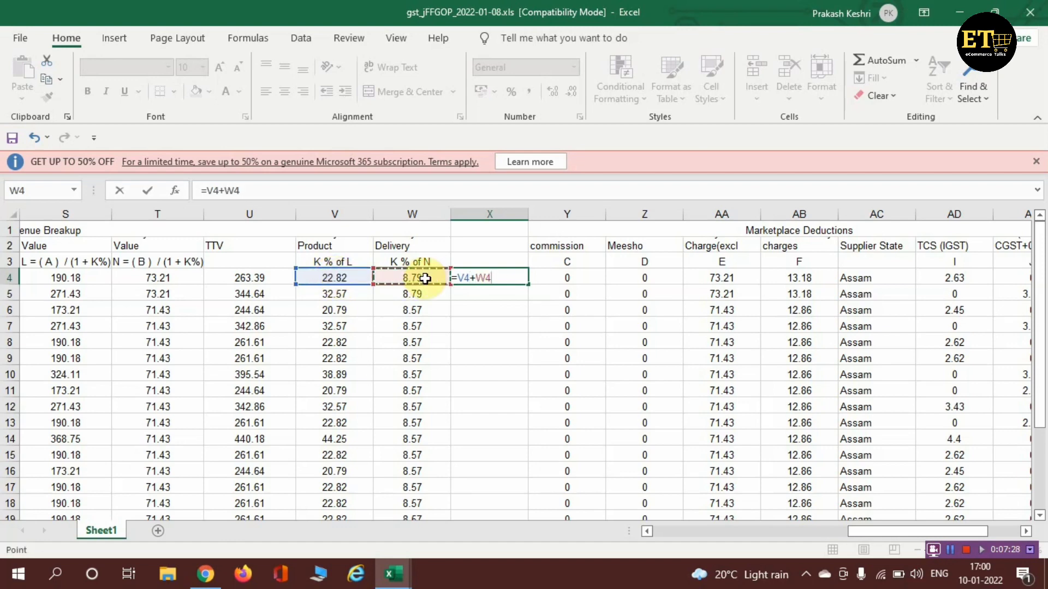
key(Return)
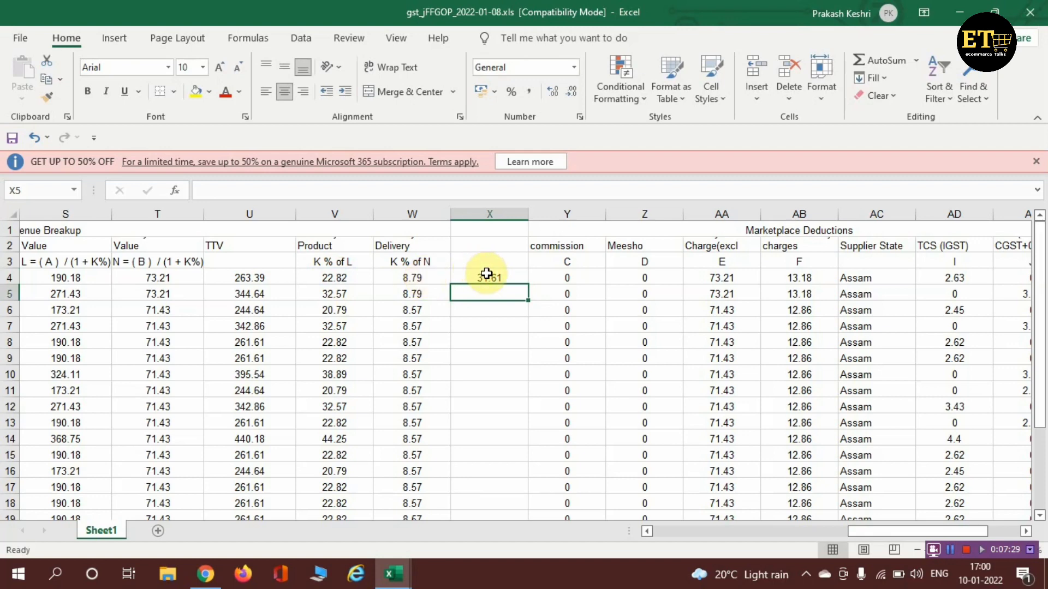
Step: Fill the combined GST formula from X4 down to the last order in row 25
click(486, 273)
drag(528, 286, 515, 427)
scroll(515, 427, up, 4)
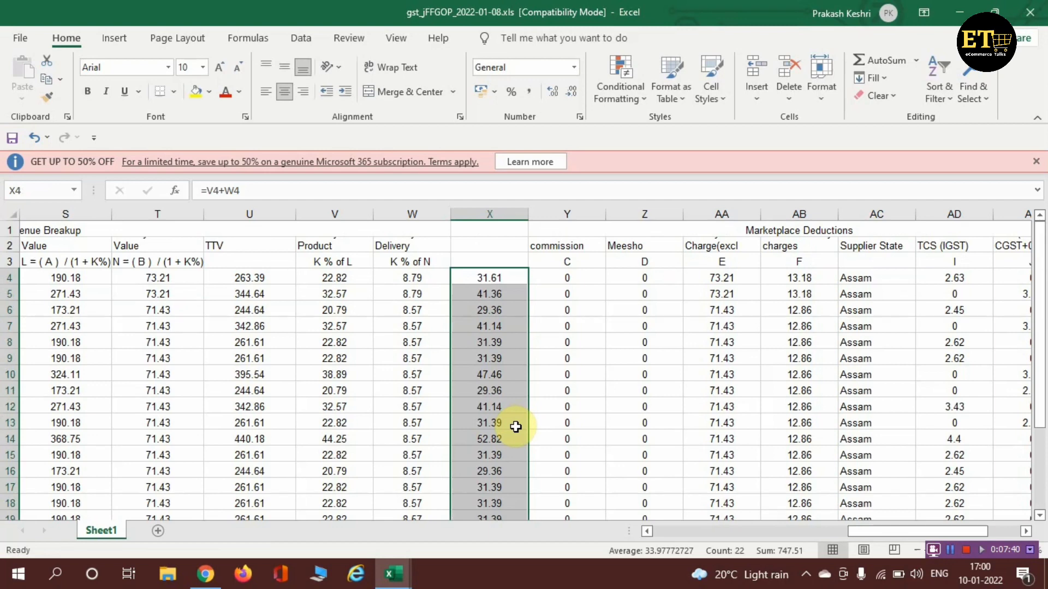
Step: Copy the combined GST amounts from column X and paste them into the Google Sheets IGST column starting at N1493
key(ctrl+c)
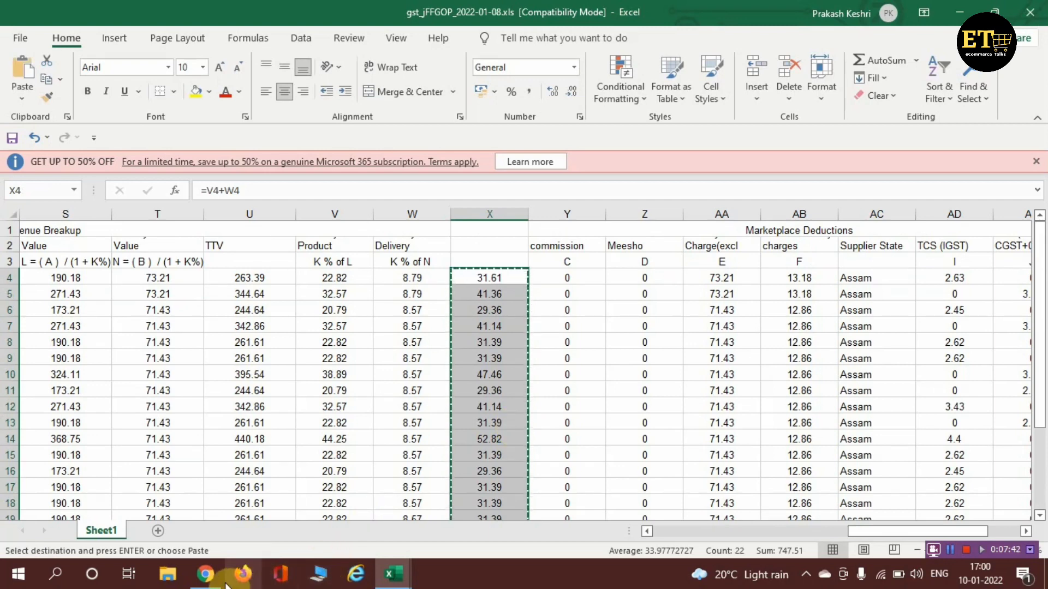
mouse_move(226, 583)
click(185, 486)
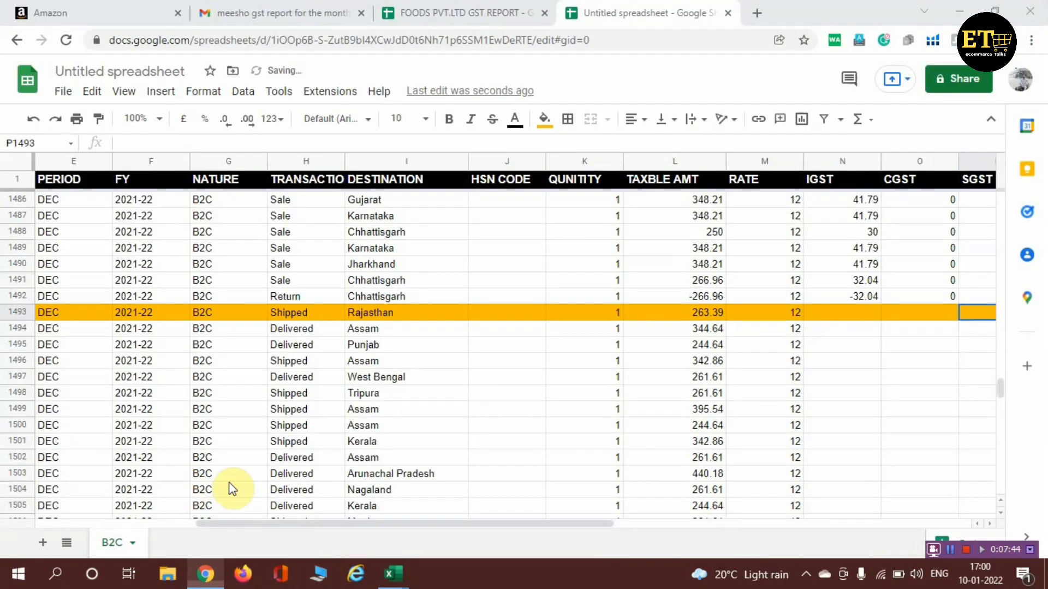
click(850, 314)
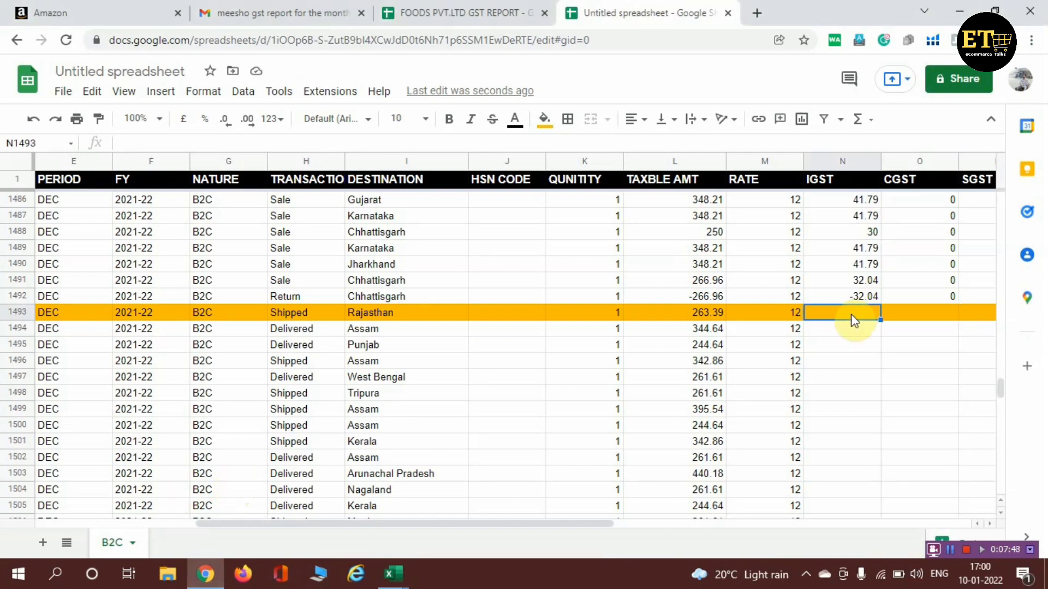
key(ctrl+v)
scroll(863, 377, down, 2)
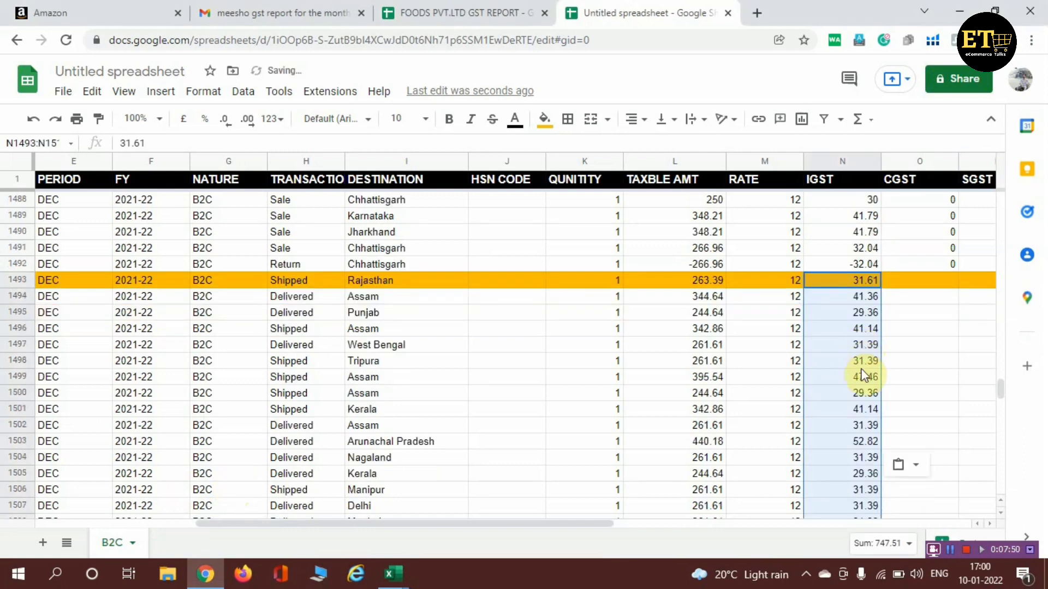
scroll(863, 376, down, 8)
scroll(863, 388, up, 3)
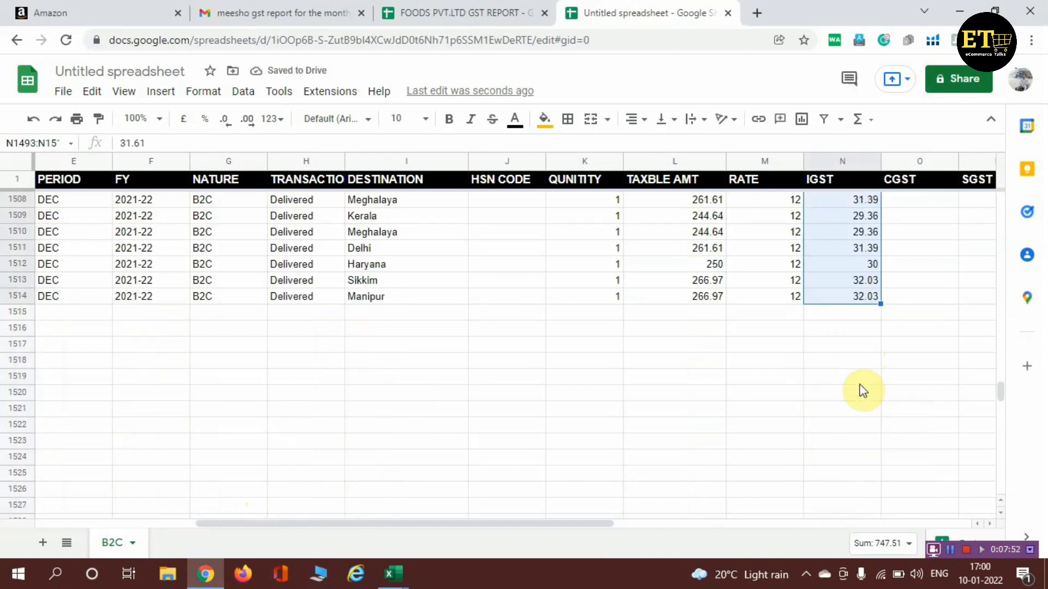
scroll(863, 389, up, 10)
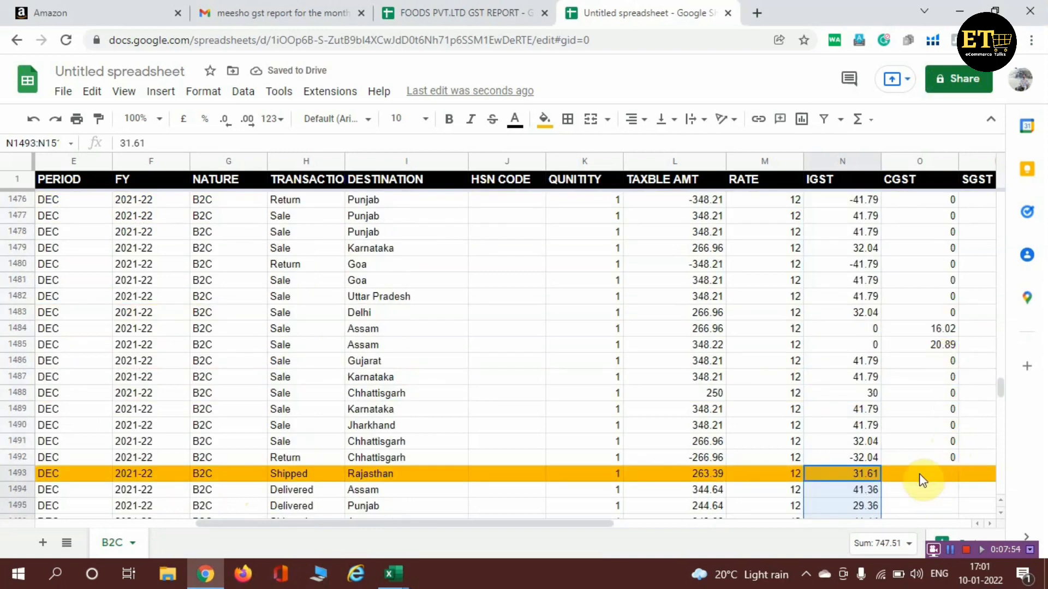
Step: Check the remaining cells of row 1493 from CGST across to the invoice amount
click(918, 478)
key(Right)
key(Right)
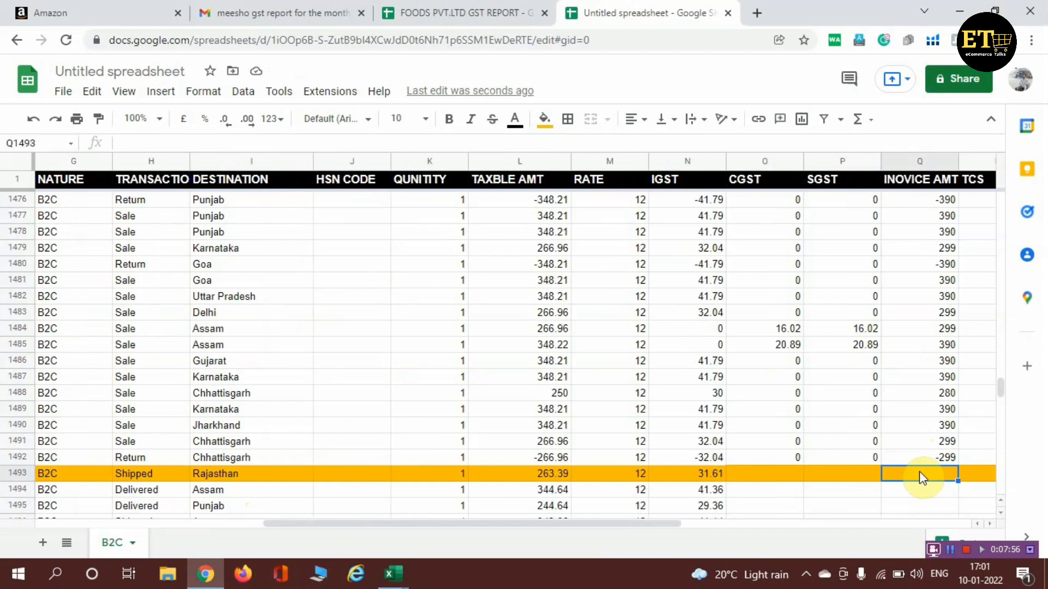
Step: Return to gst_jFFGOP_2022-01-08.xls in Excel and review row 4 across the marketplace deductions, TCS columns and payable amount, including the TCS headings
mouse_move(394, 574)
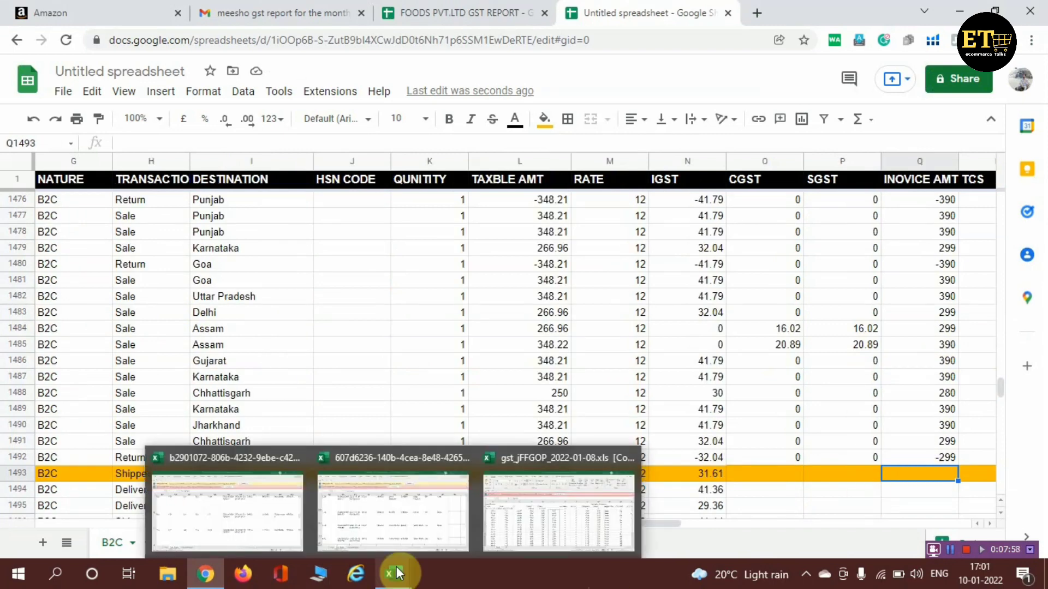
click(525, 512)
key(Right)
key(Right)
key(Right)
key(Right)
key(Right)
key(Right)
key(Right)
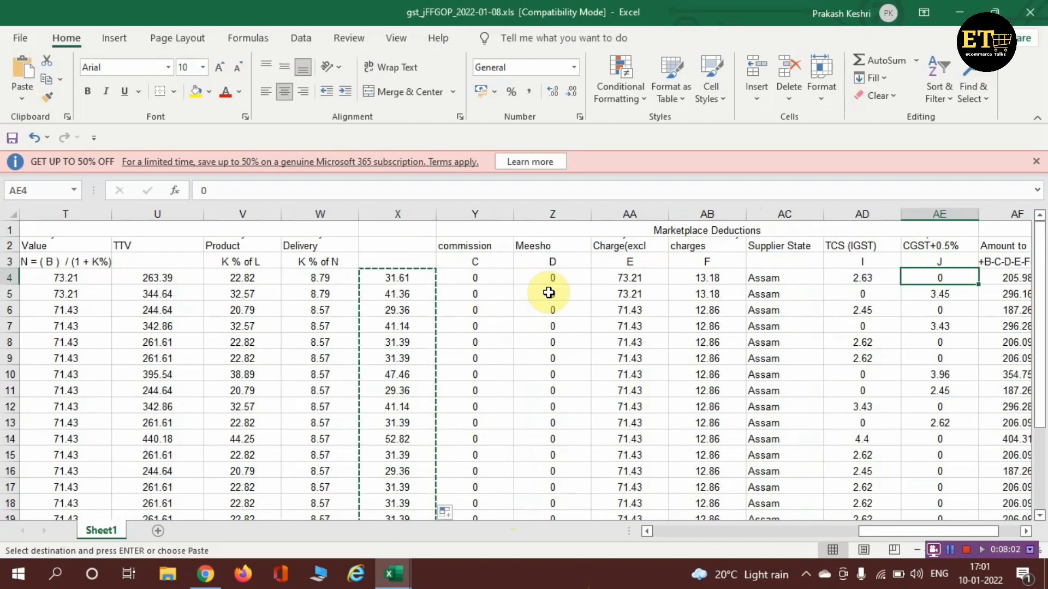
key(Right)
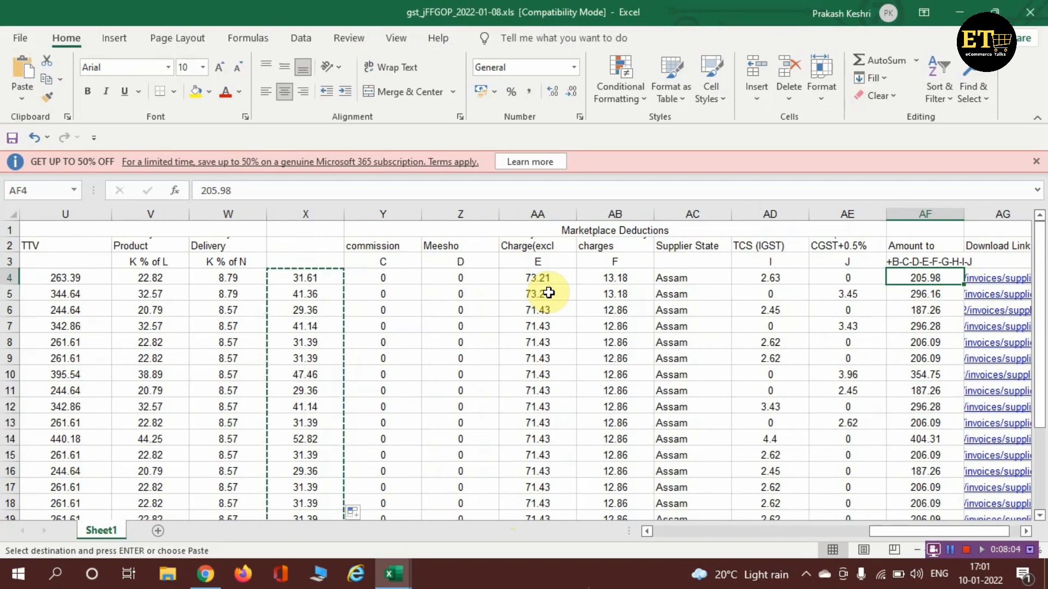
key(Left)
key(Left)
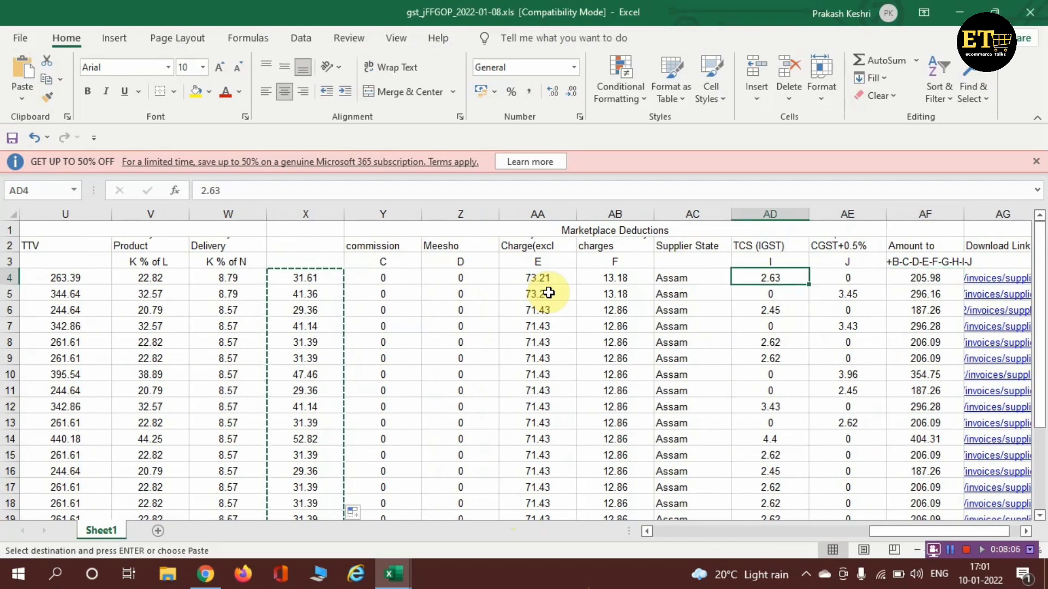
key(Up)
key(Up)
key(Right)
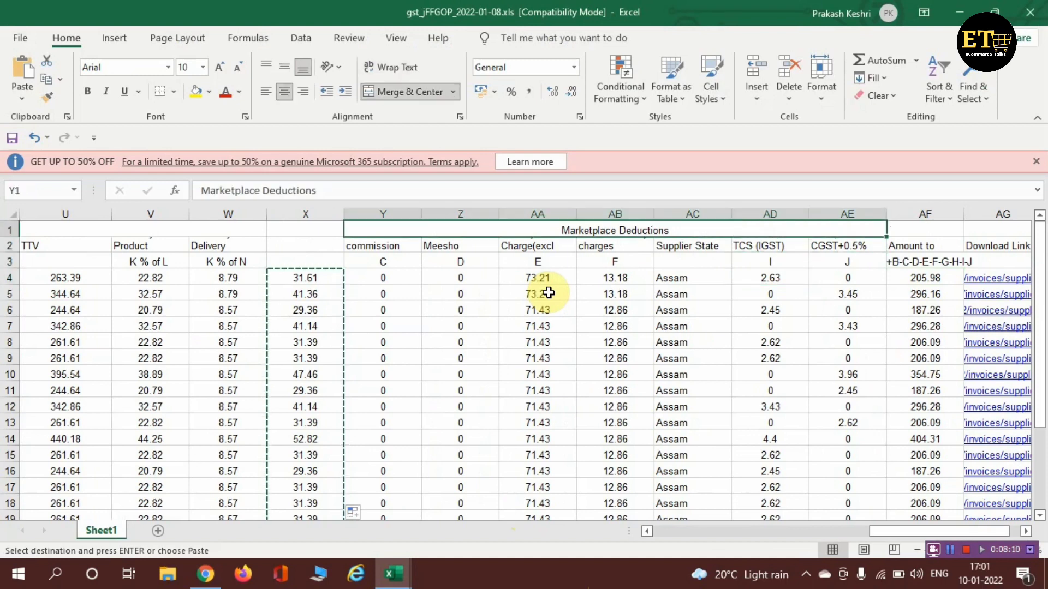
Step: Review the CGST+0.5% TCS column AE from its heading down past the last order
key(Down)
key(Down)
key(Down)
key(Down)
key(Down)
key(Down)
key(Down)
key(Down)
key(Down)
key(Down)
key(Down)
key(Down)
key(Down)
key(Down)
key(Down)
key(Down)
key(Down)
key(Down)
key(Down)
key(Down)
key(Down)
key(Down)
key(Down)
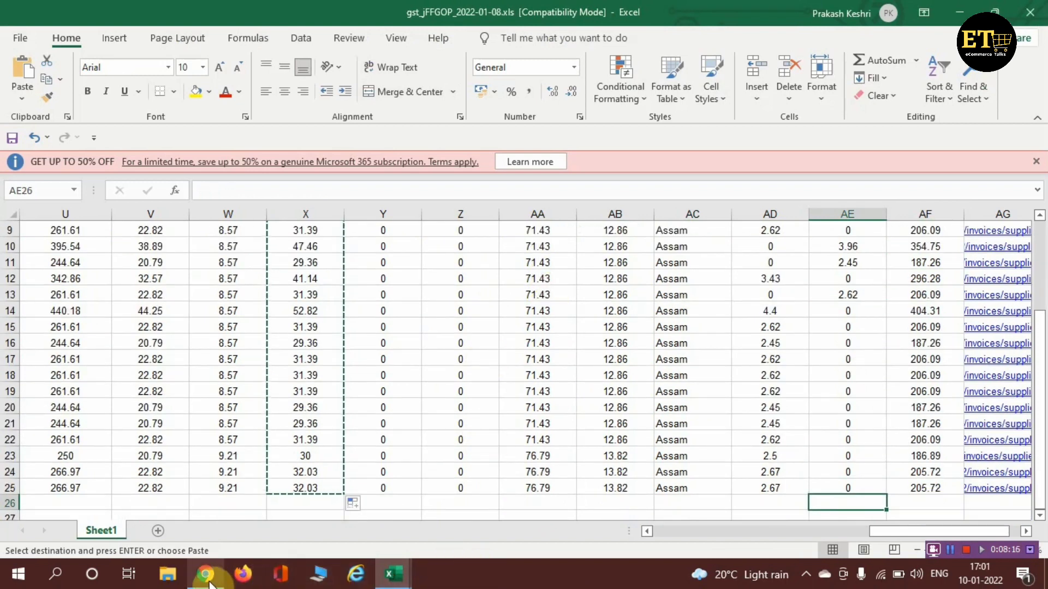
Step: Switch to Google Sheets, examine the invoice amount formula in Q1492 and review the Meesho rows down to row 1514
mouse_move(205, 573)
click(256, 526)
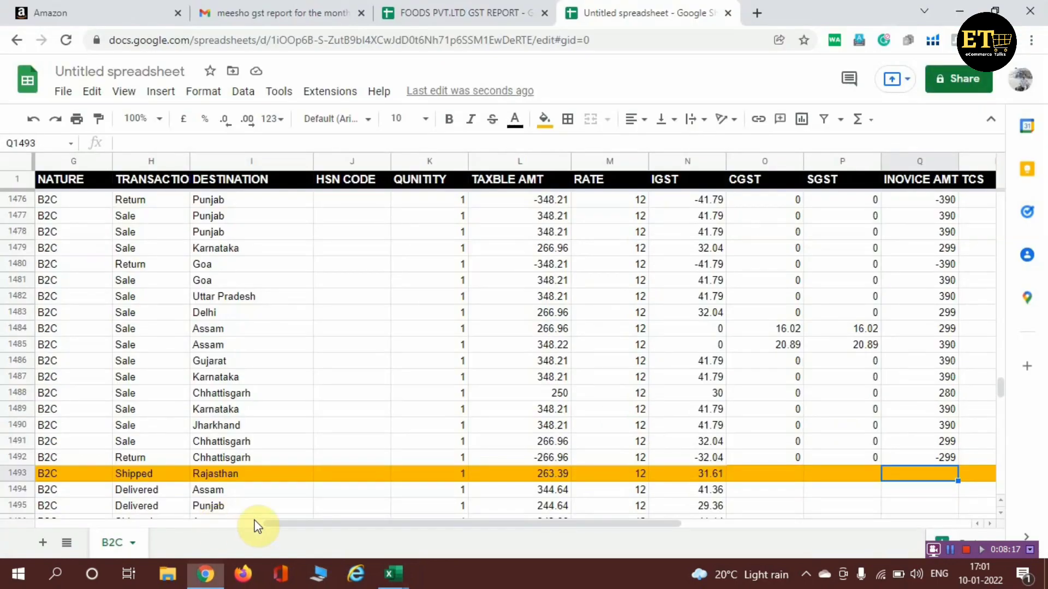
scroll(885, 469, down, 3)
scroll(885, 469, up, 2)
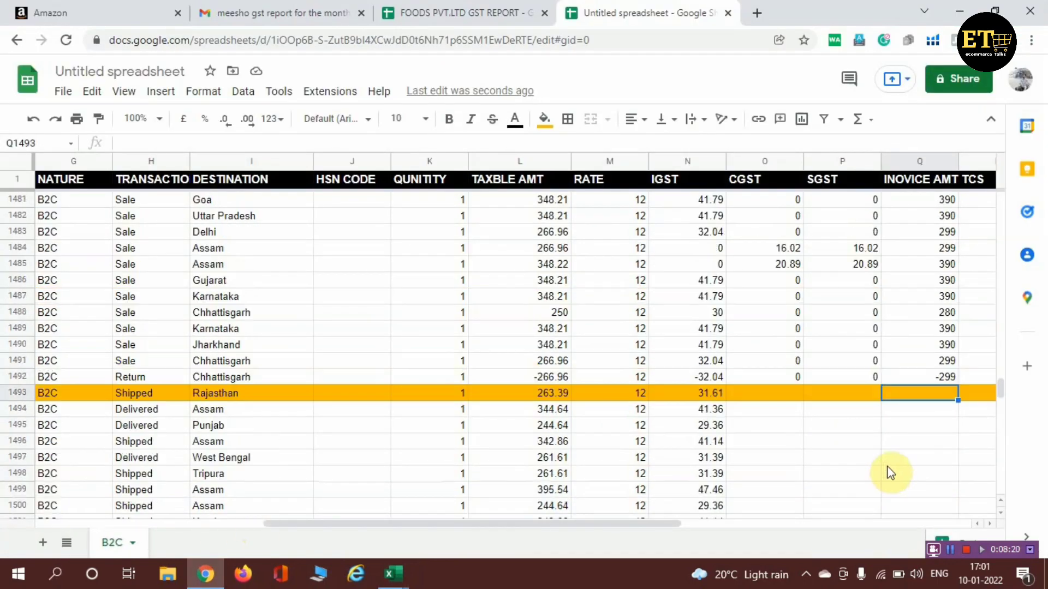
click(925, 376)
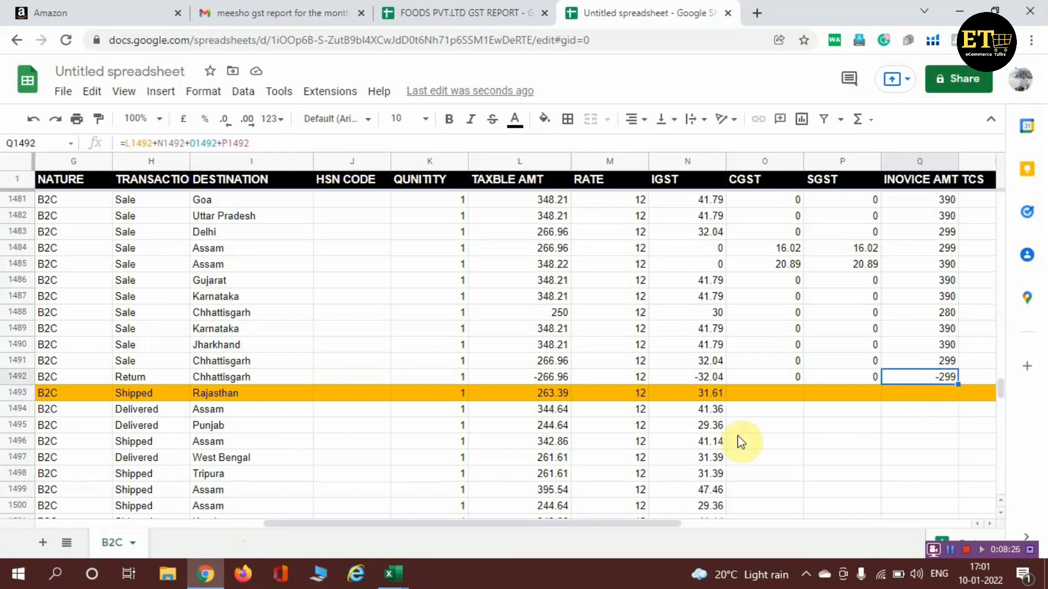
scroll(726, 442, down, 2)
scroll(728, 442, down, 6)
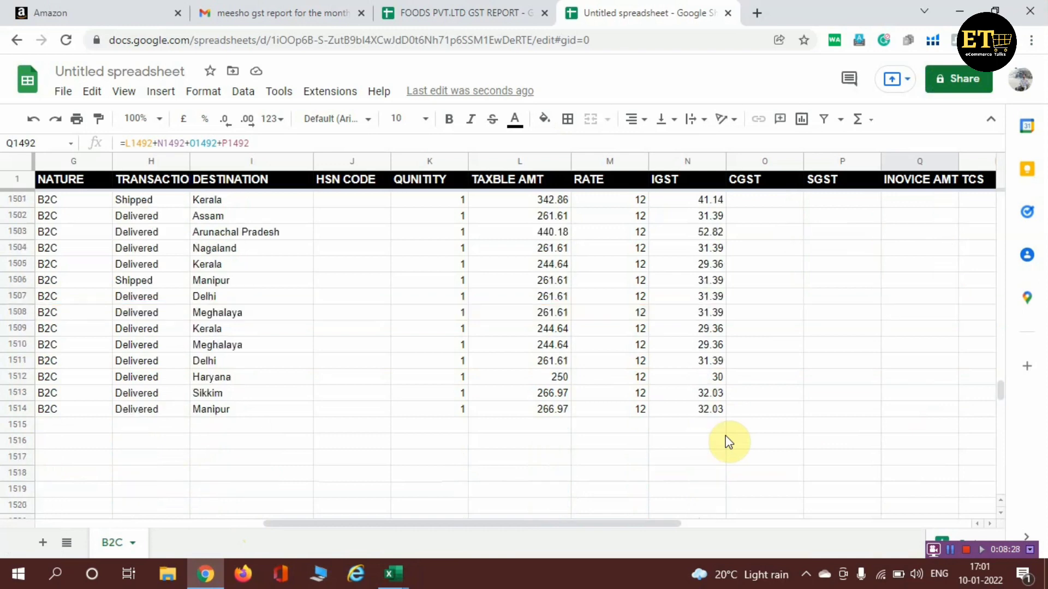
scroll(729, 442, up, 2)
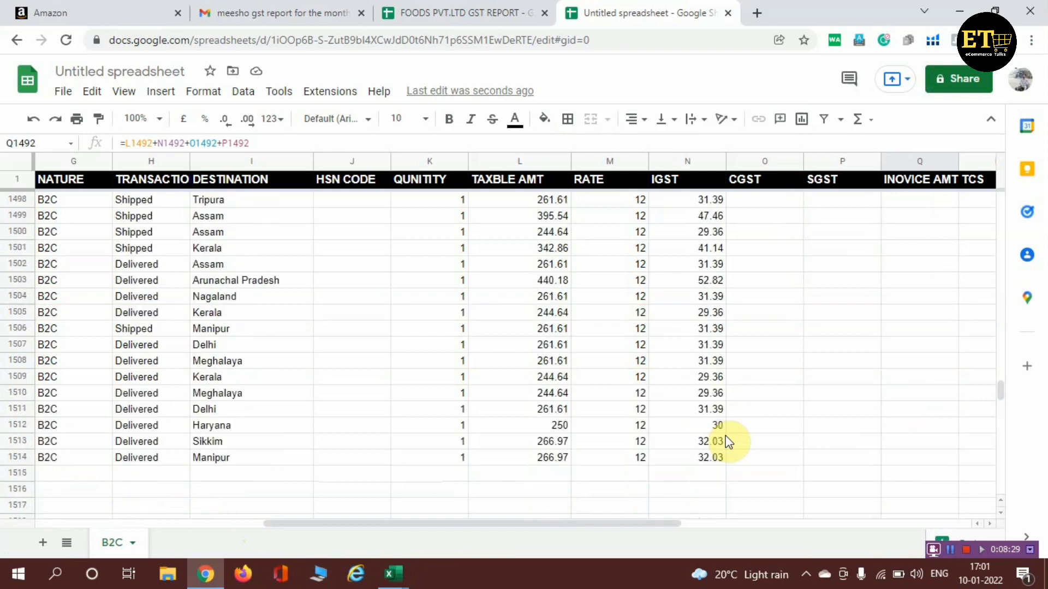
scroll(729, 442, up, 4)
scroll(729, 442, down, 1)
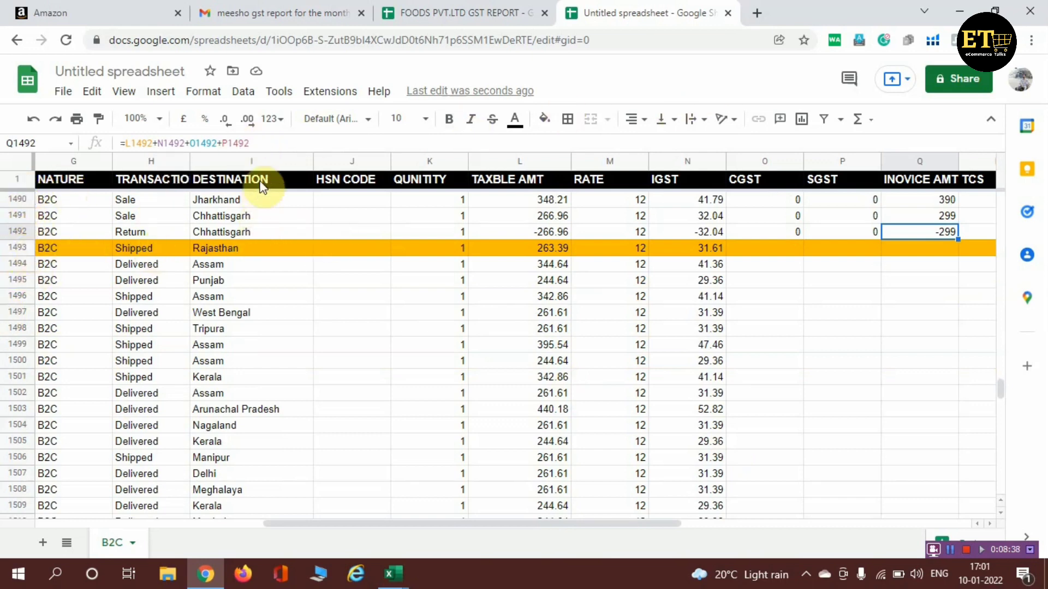
Step: Create a filter on the B2C sheet's header row
click(22, 177)
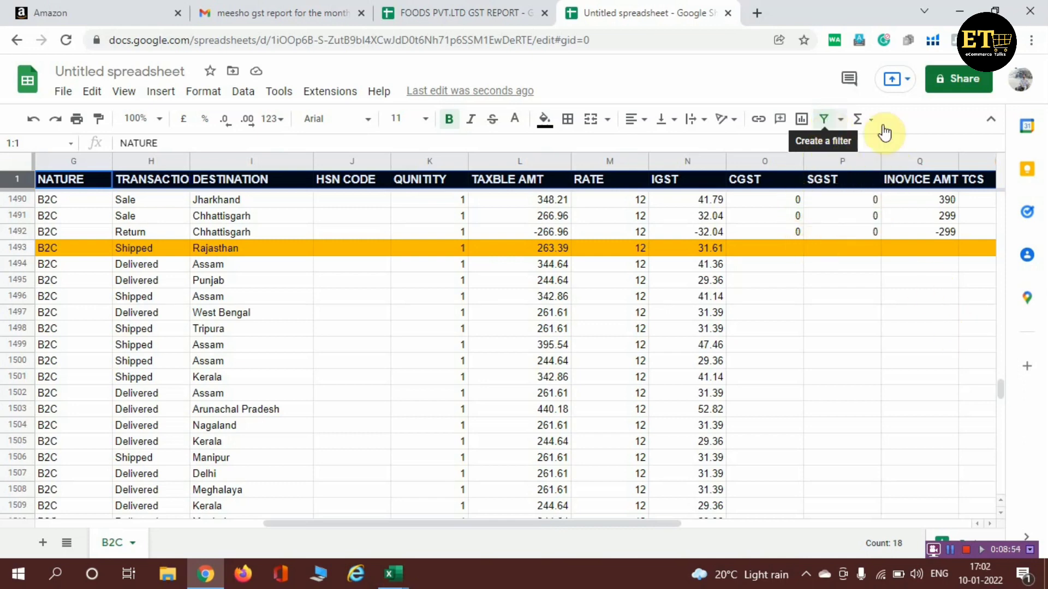
click(829, 121)
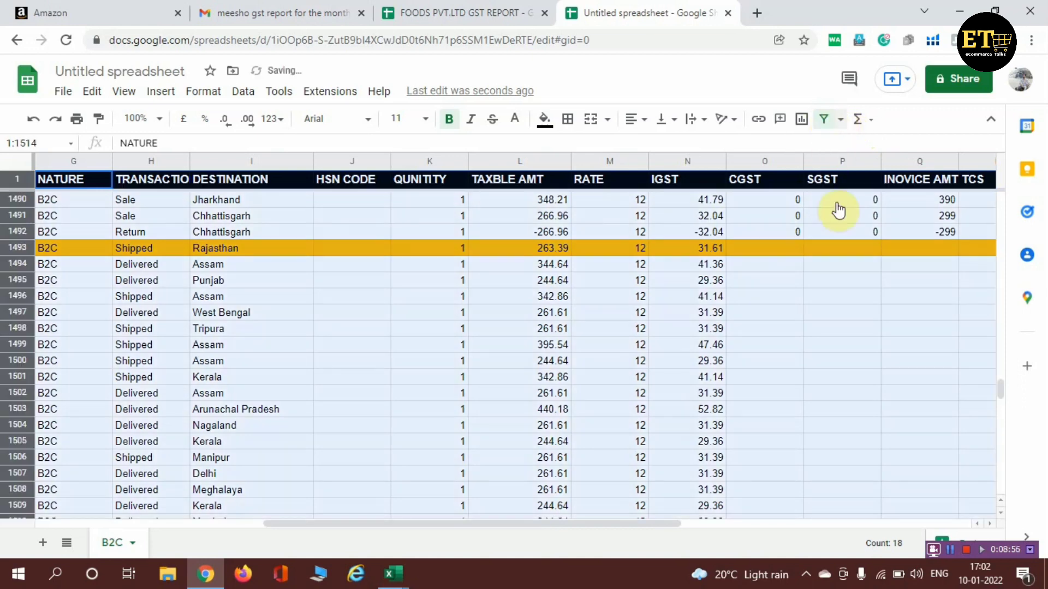
click(309, 220)
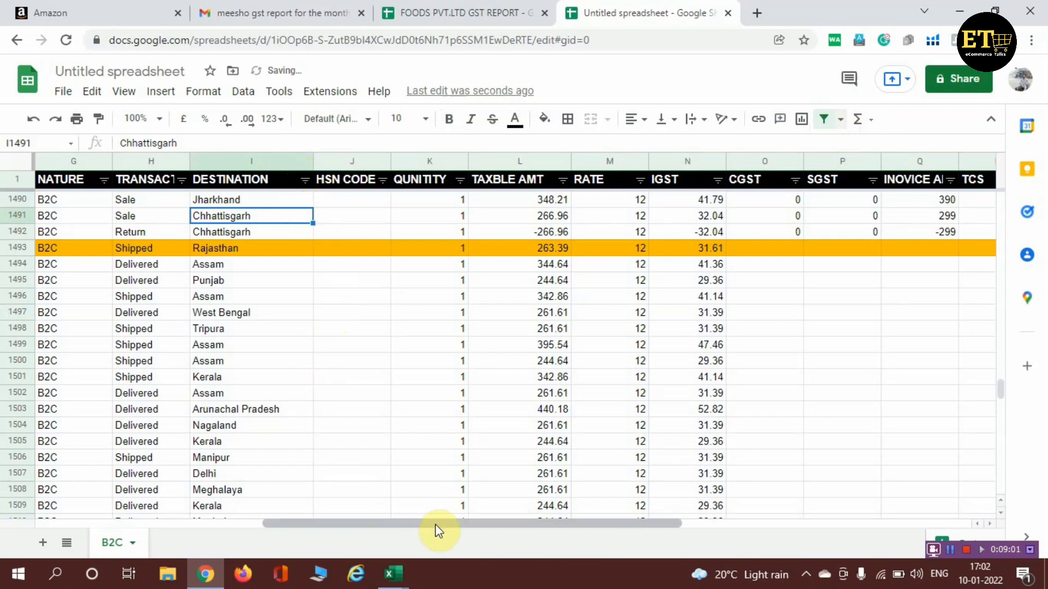
Step: Fill the MEESHO marketplace label down column A from row 1493 through row 1514
drag(437, 524, 136, 505)
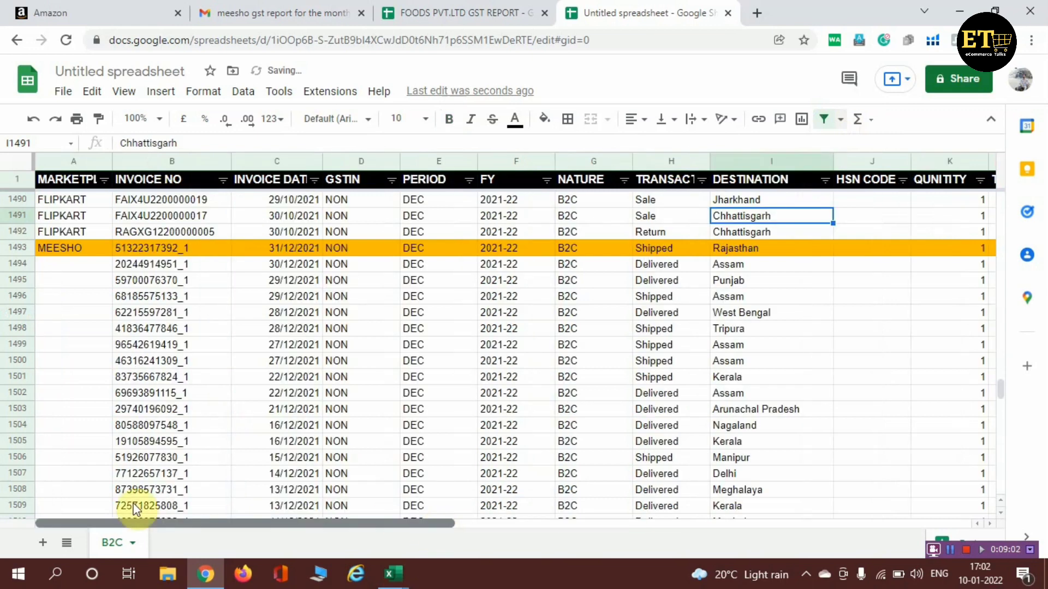
click(67, 266)
click(75, 251)
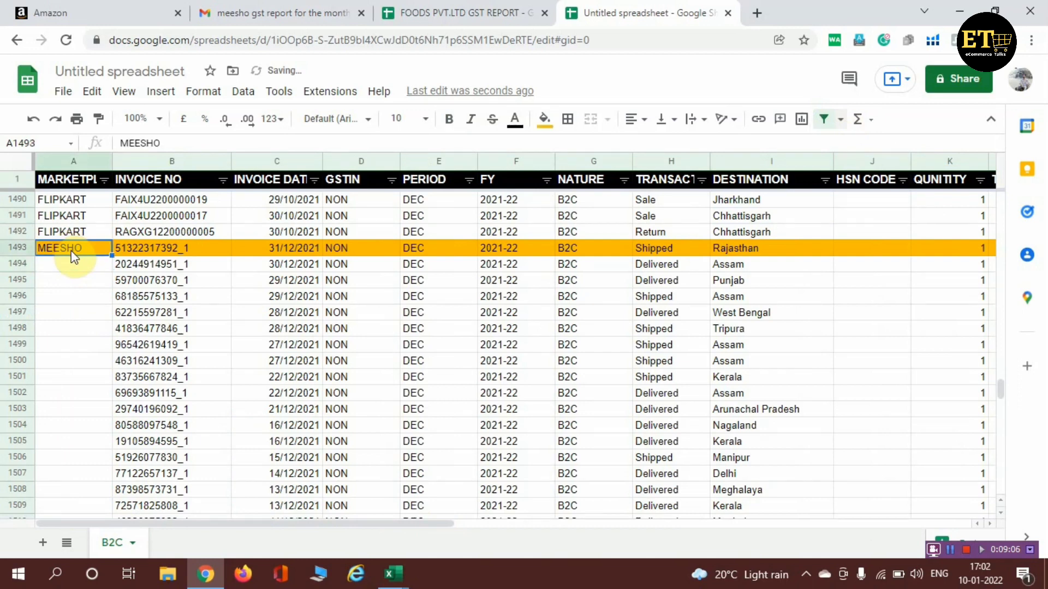
key(shift+Down)
key(shift+Down)
key(shift+Down)
key(shift+Down)
key(shift+Down)
key(shift+Down)
key(shift+Down)
key(shift+Down)
key(shift+Down)
key(shift+Down)
key(shift+Down)
key(shift+Down)
key(shift+Down)
key(shift+Down)
key(shift+Down)
key(shift+Down)
key(shift+Down)
key(shift+Down)
key(shift+Down)
key(shift+Down)
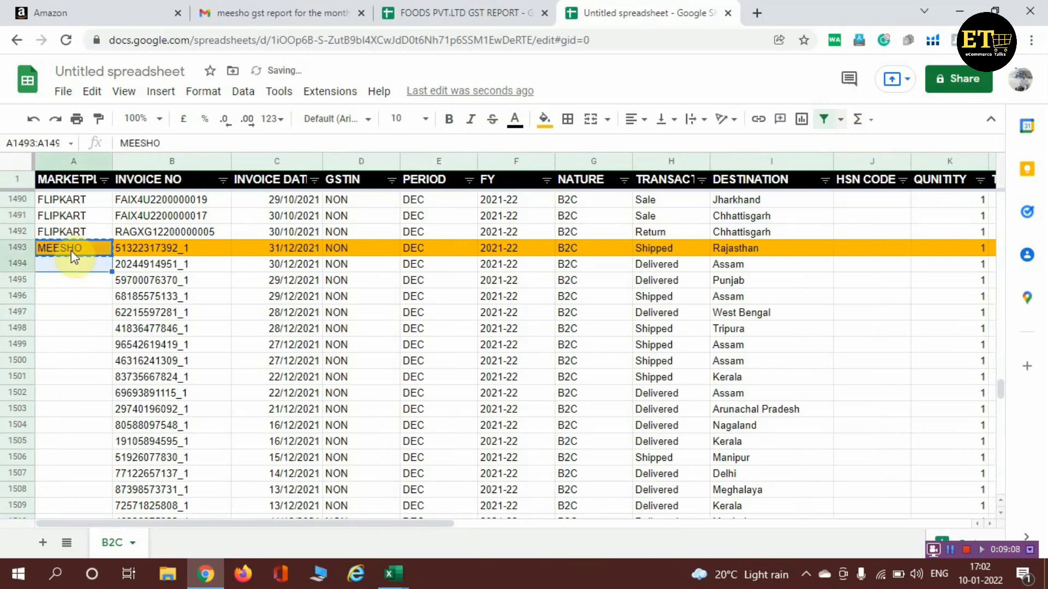
key(shift+Down)
key(shift+Down)
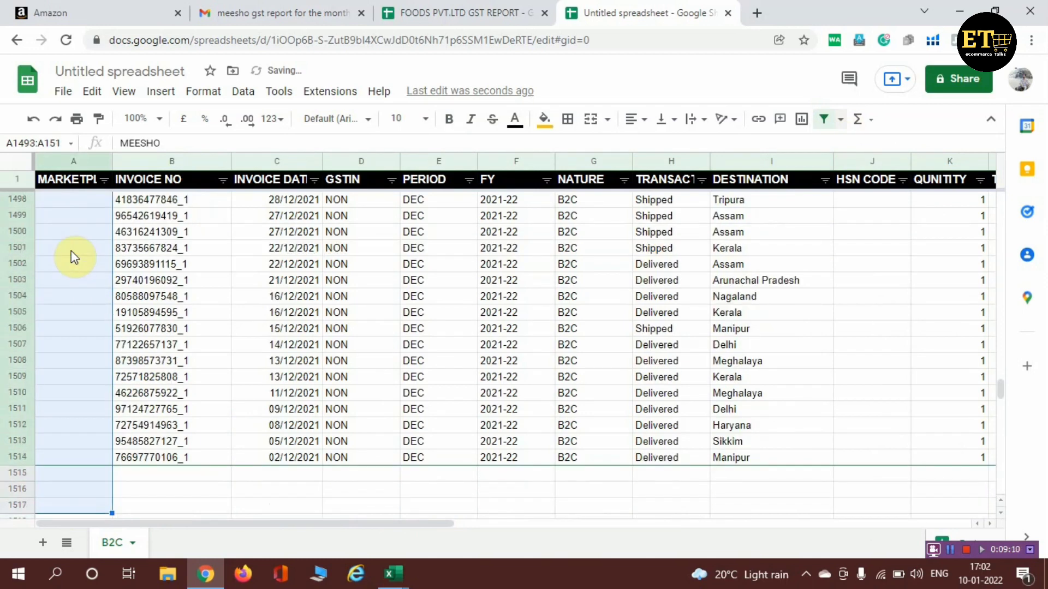
key(shift+Up)
key(shift+Up)
key(shift+Up)
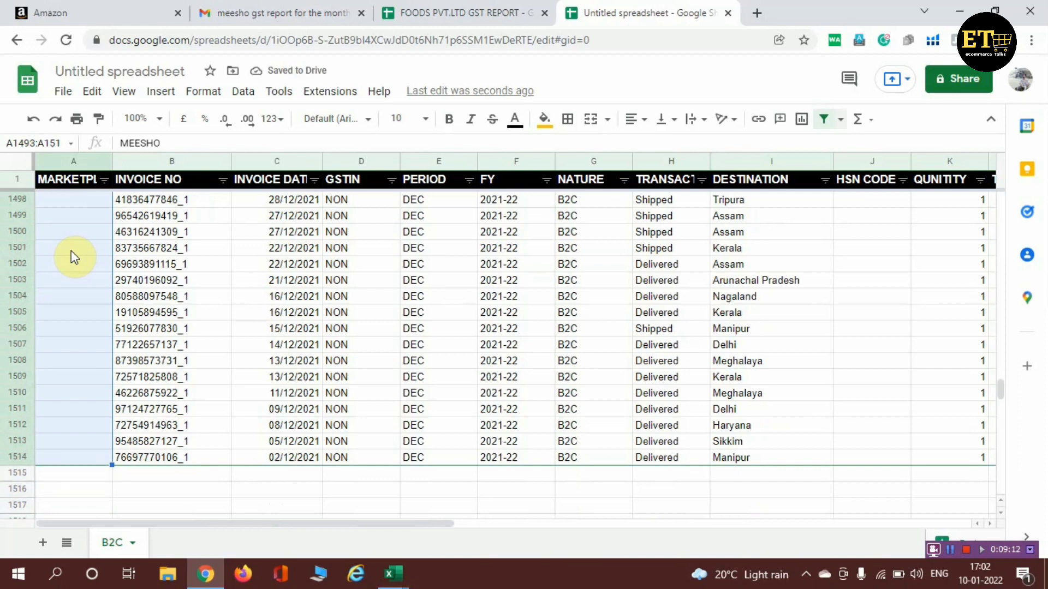
text(MEESHO)
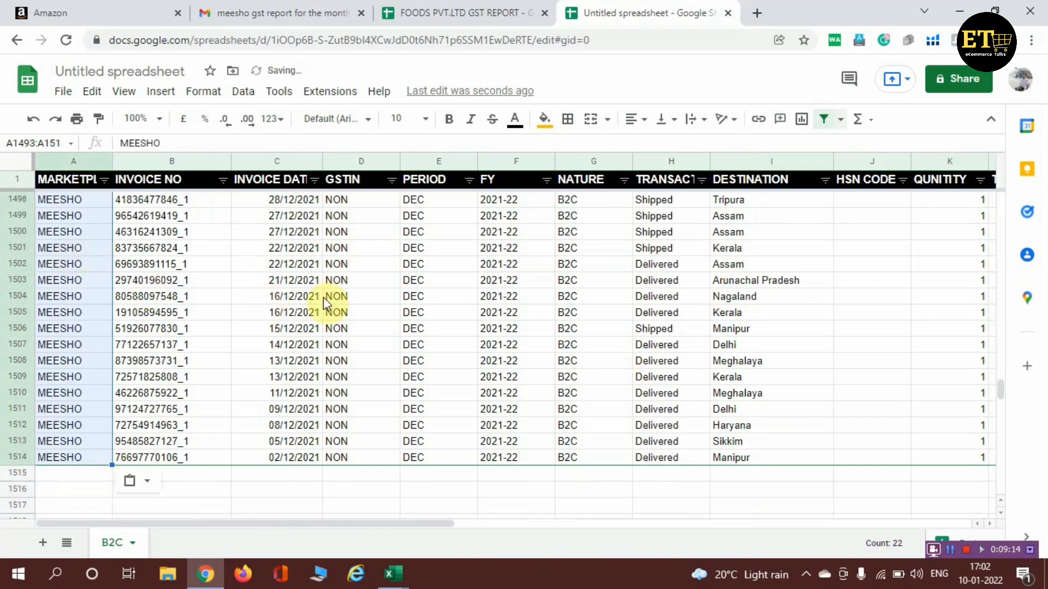
Step: Filter the MARKETPLACE column to show only MEESHO rows, excluding AMAZON and FLIPKART
scroll(323, 297, up, 5)
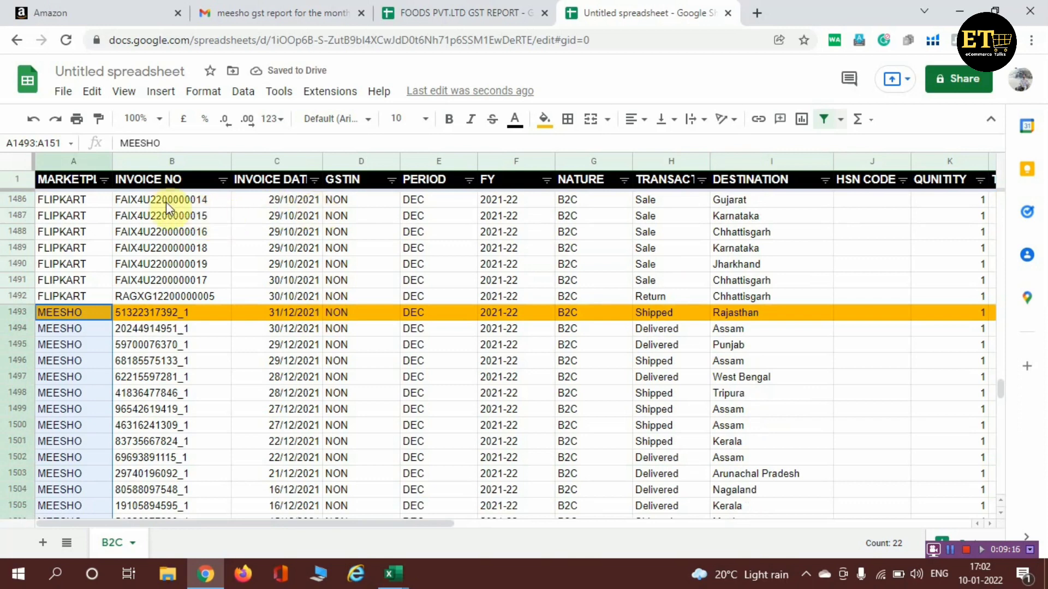
click(105, 179)
scroll(173, 445, down, 1)
click(182, 430)
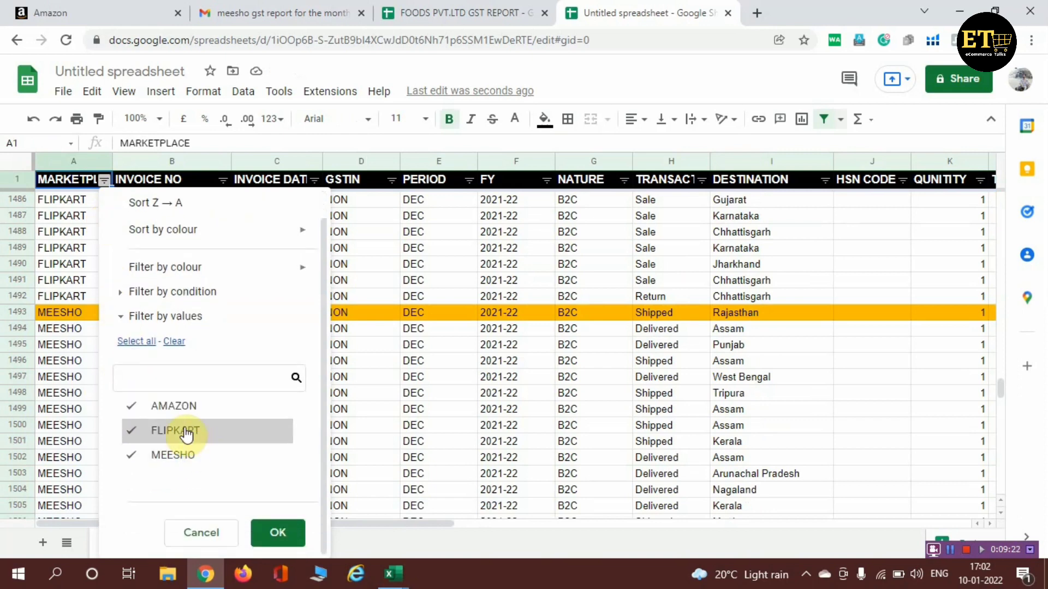
click(155, 408)
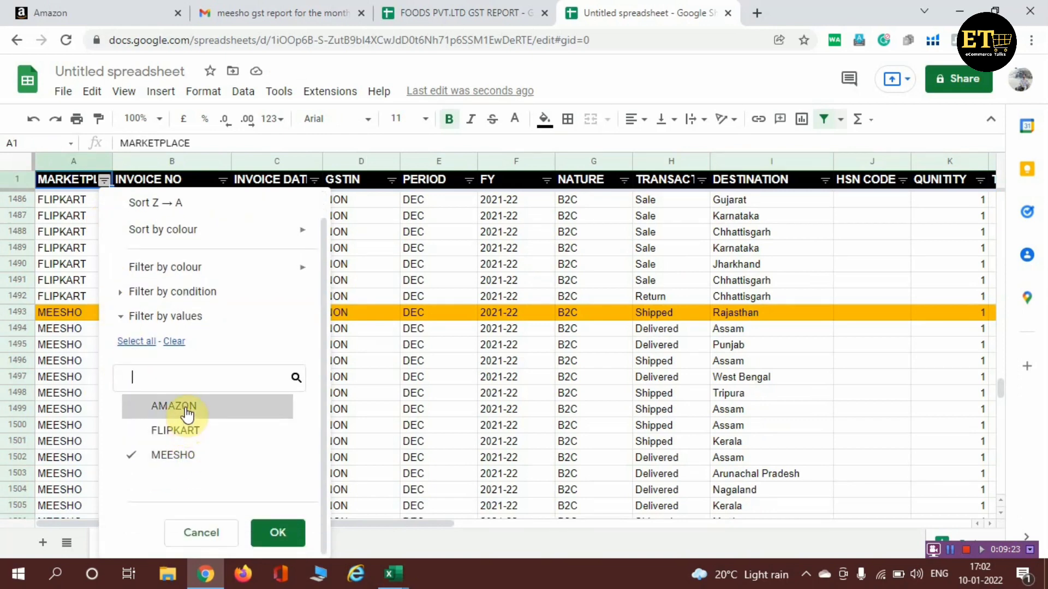
click(288, 533)
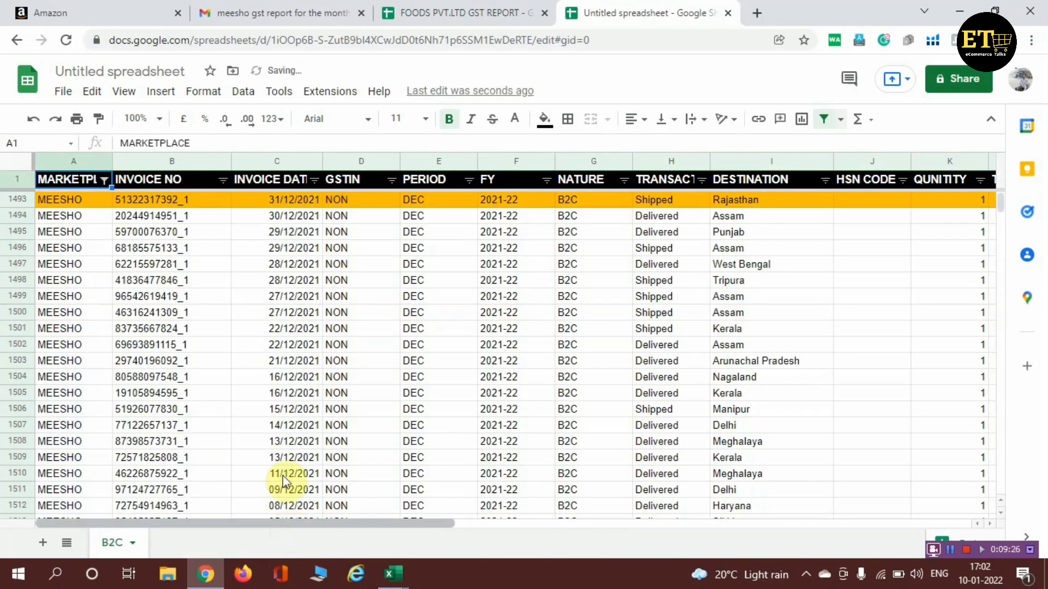
Step: Check the filtered Meesho rows down to row 1514 and filter the DESTINATION column to Assam only
scroll(112, 329, down, 1)
scroll(175, 417, down, 3)
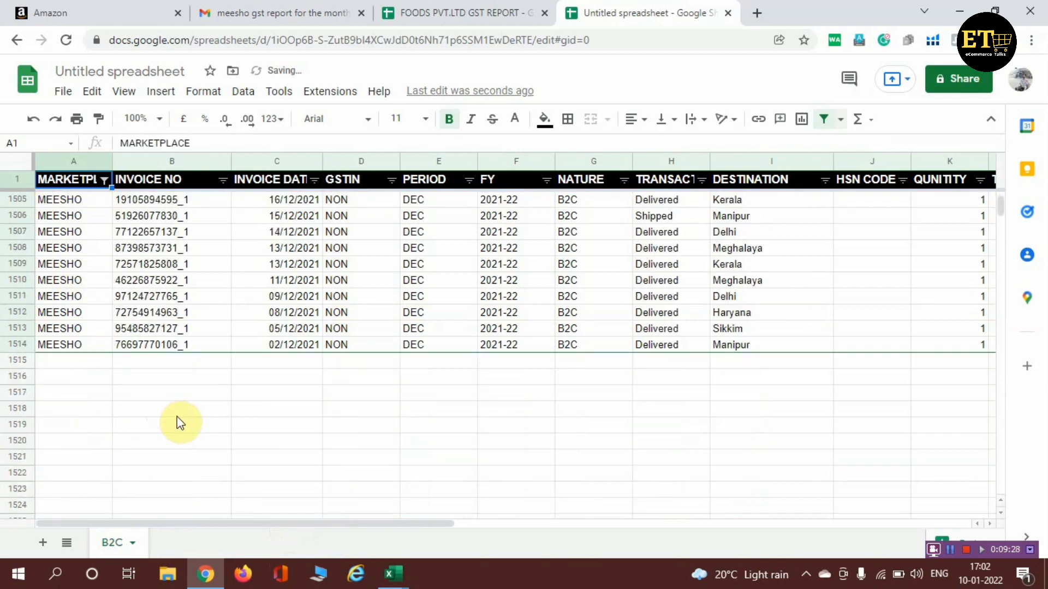
scroll(175, 418, up, 4)
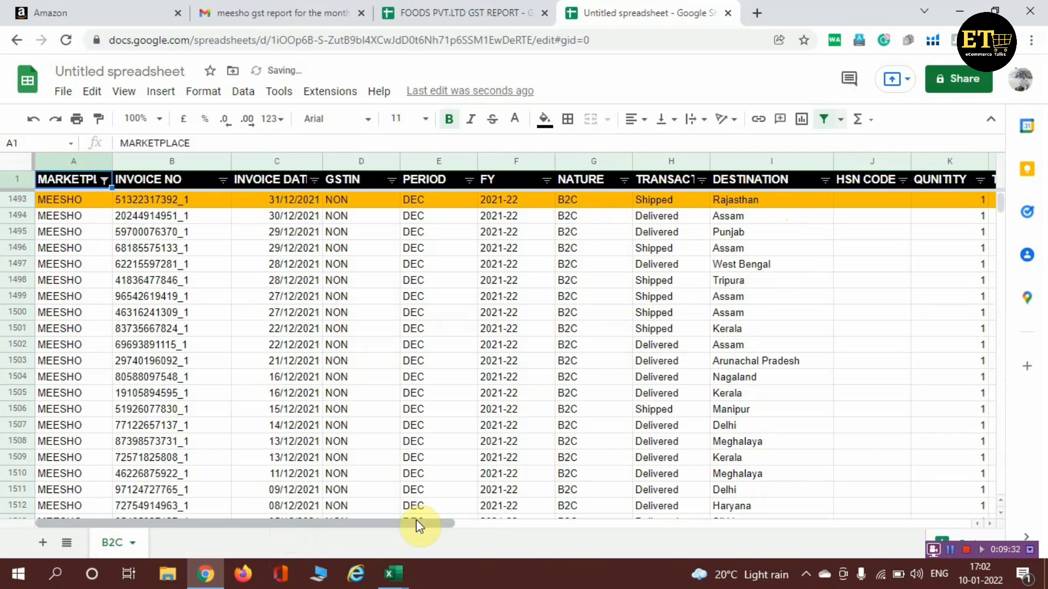
drag(415, 520, 564, 536)
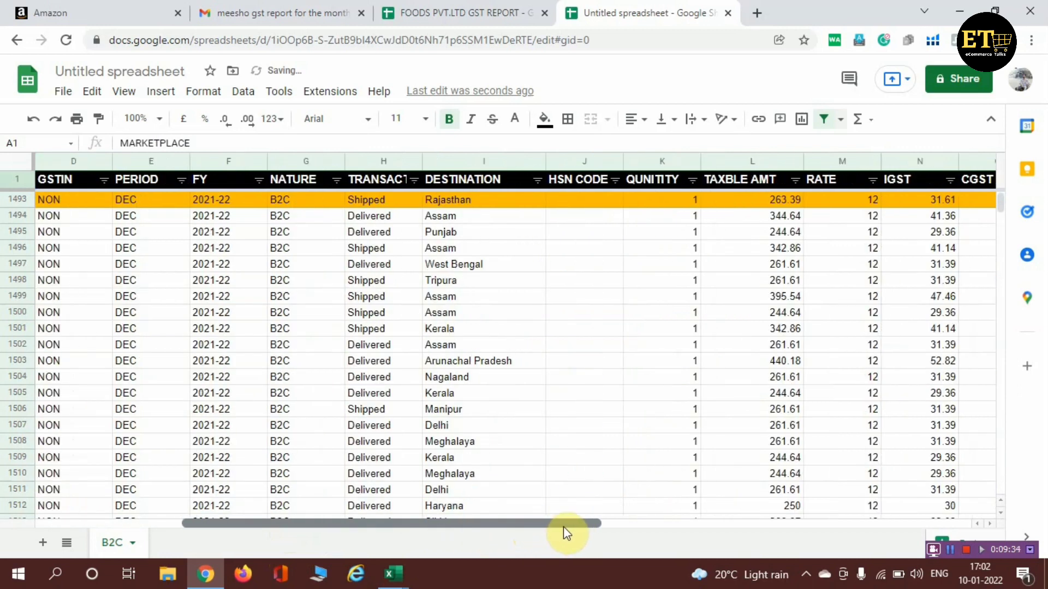
click(536, 181)
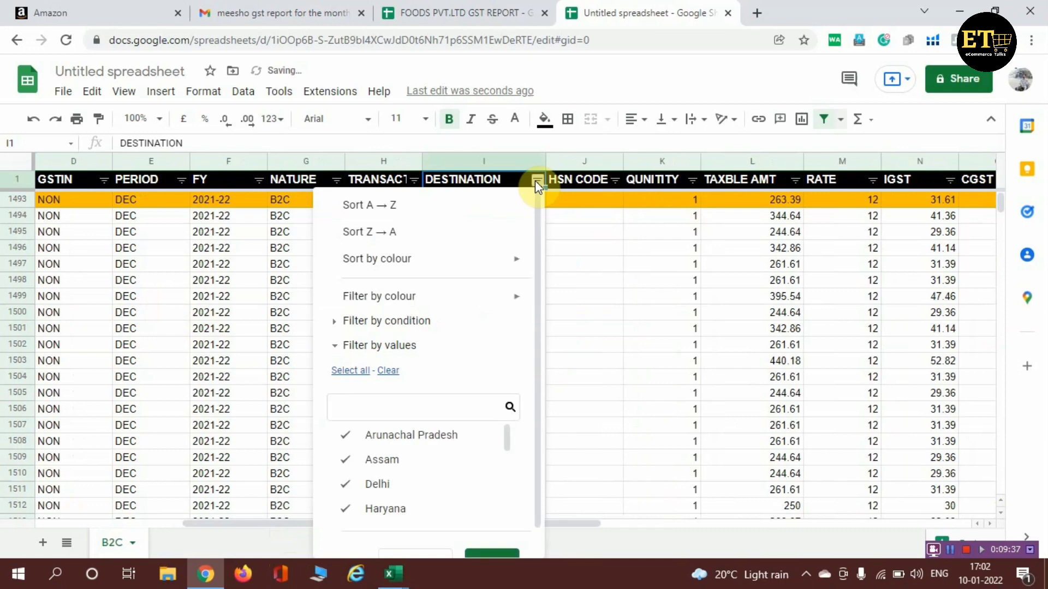
click(388, 371)
click(395, 460)
scroll(491, 502, down, 1)
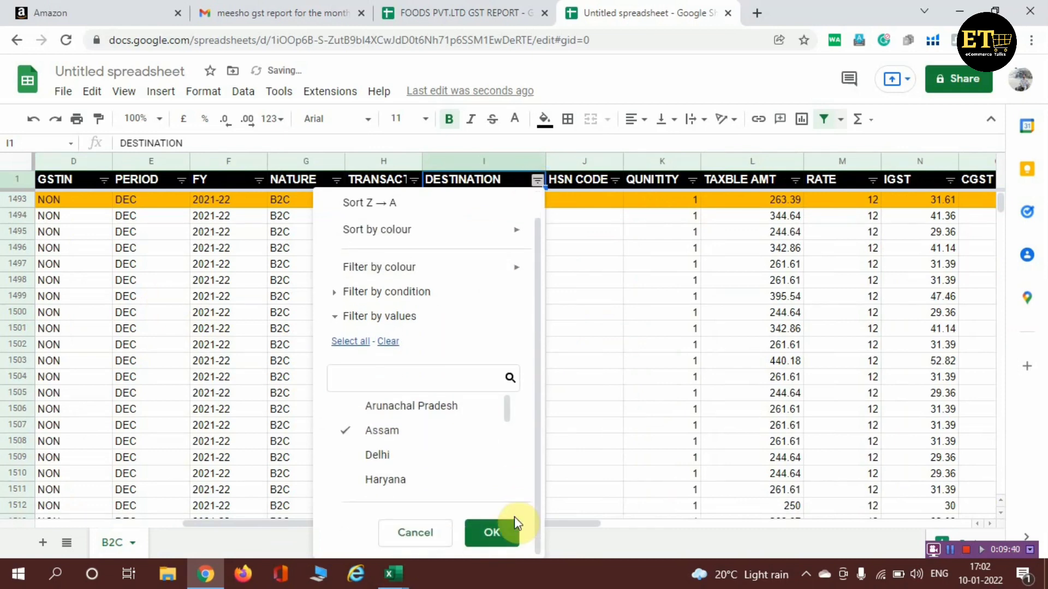
click(507, 540)
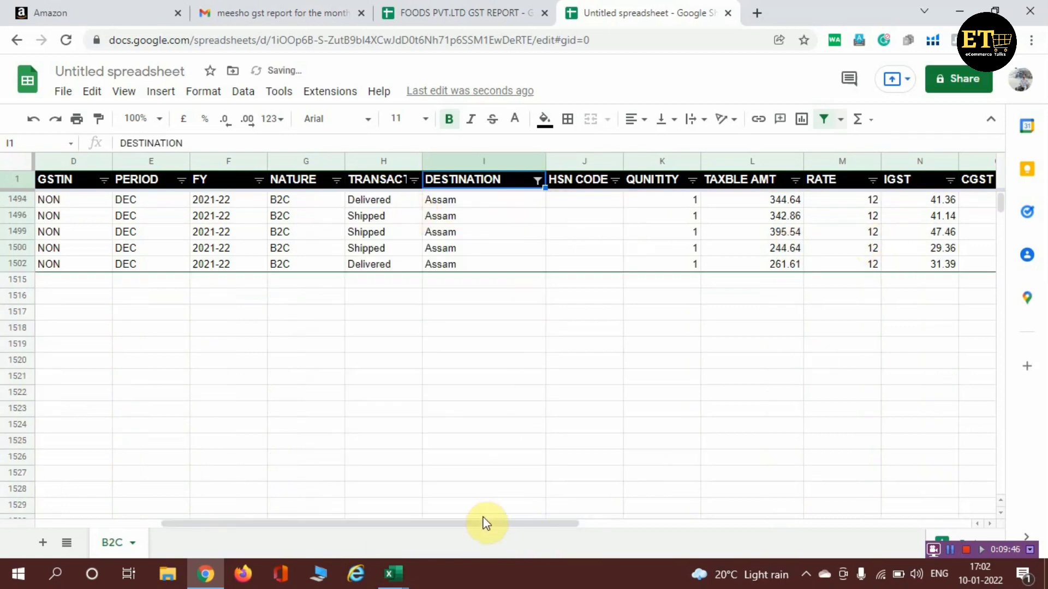
drag(485, 524, 601, 533)
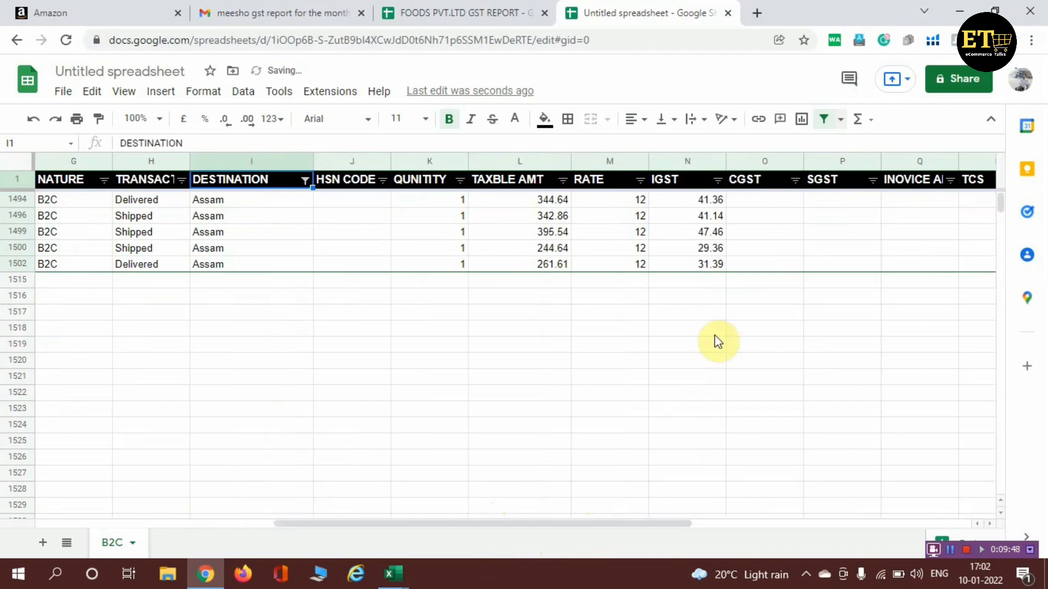
click(702, 202)
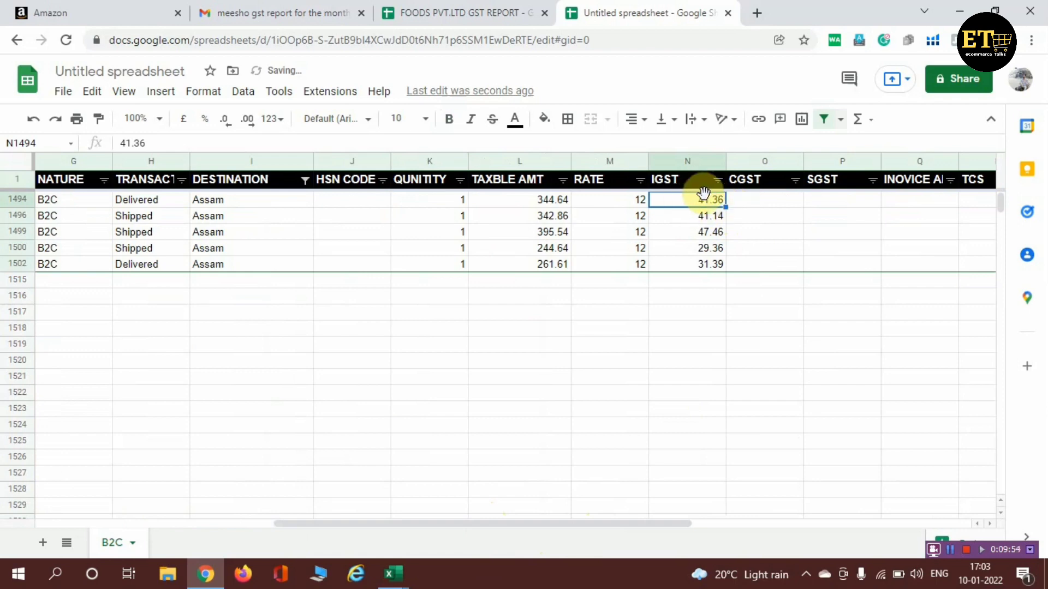
click(847, 200)
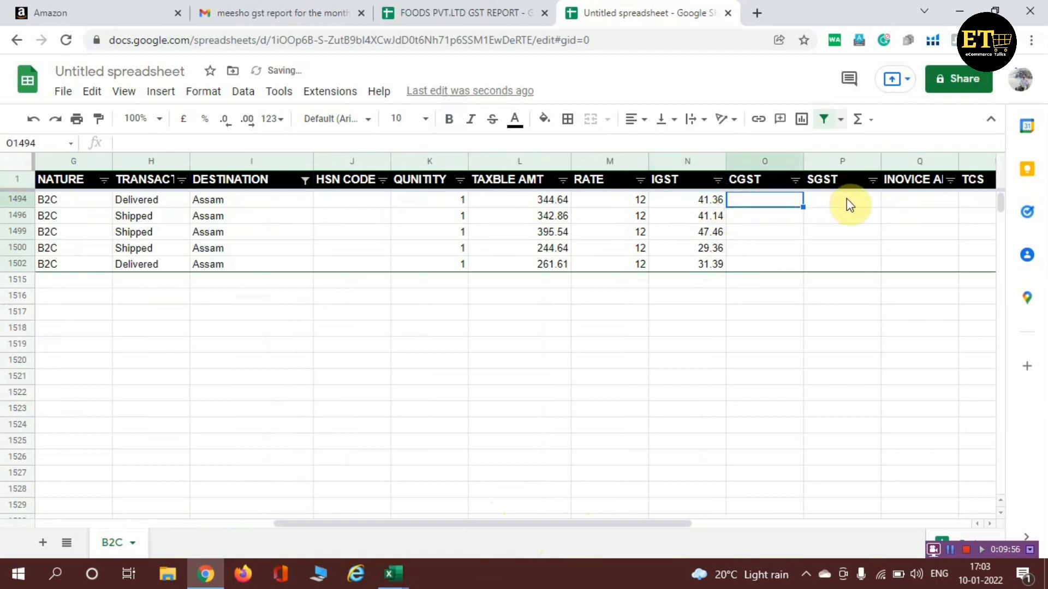
click(755, 204)
click(847, 203)
click(762, 201)
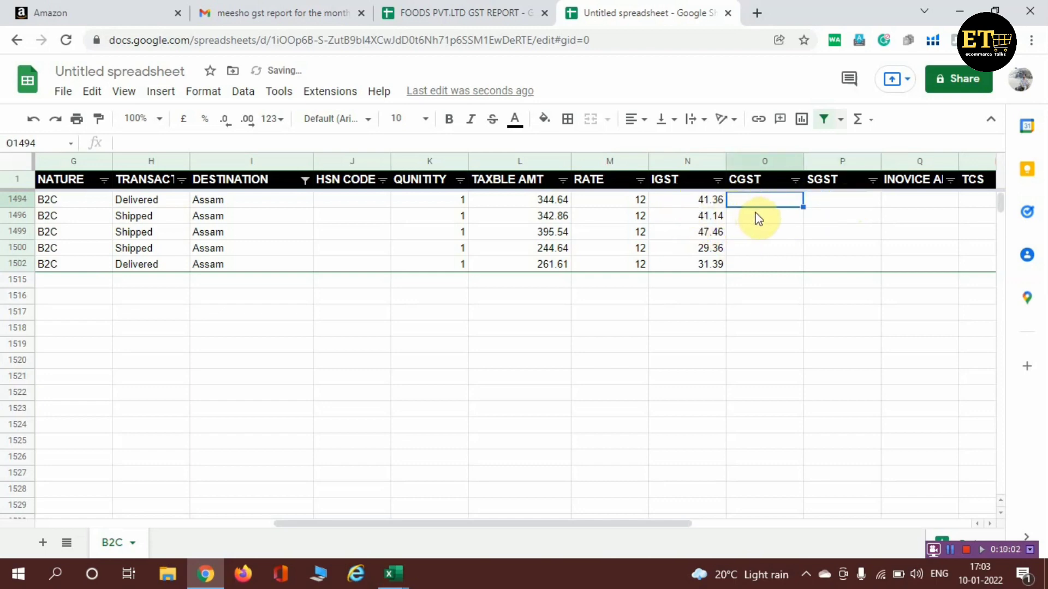
text(=)
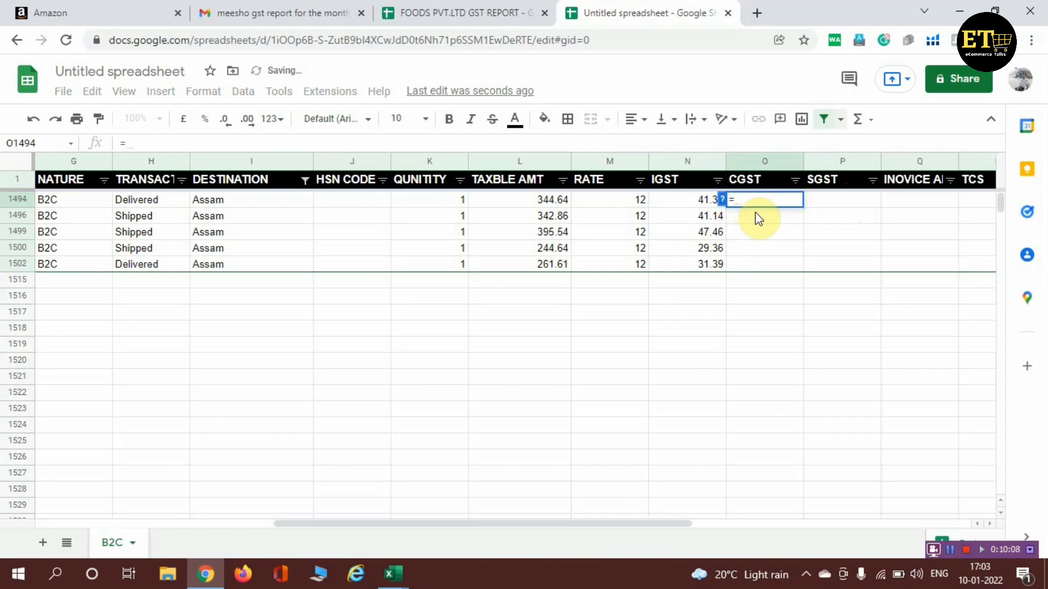
click(950, 549)
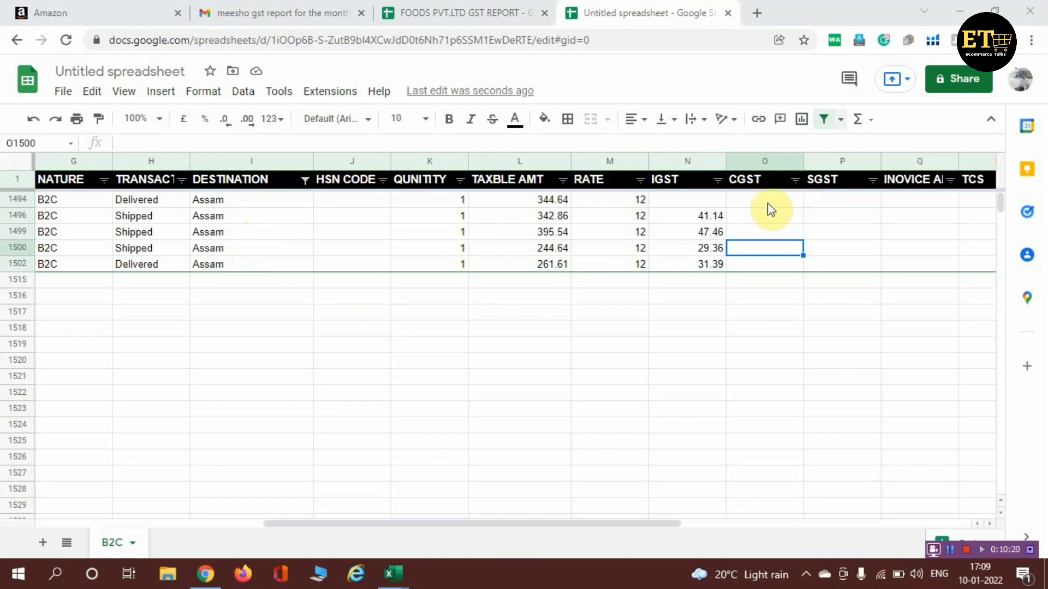
Step: Set the IGST amount of the first Assam order, cell N1494, to 0
key(Up)
key(Up)
key(Up)
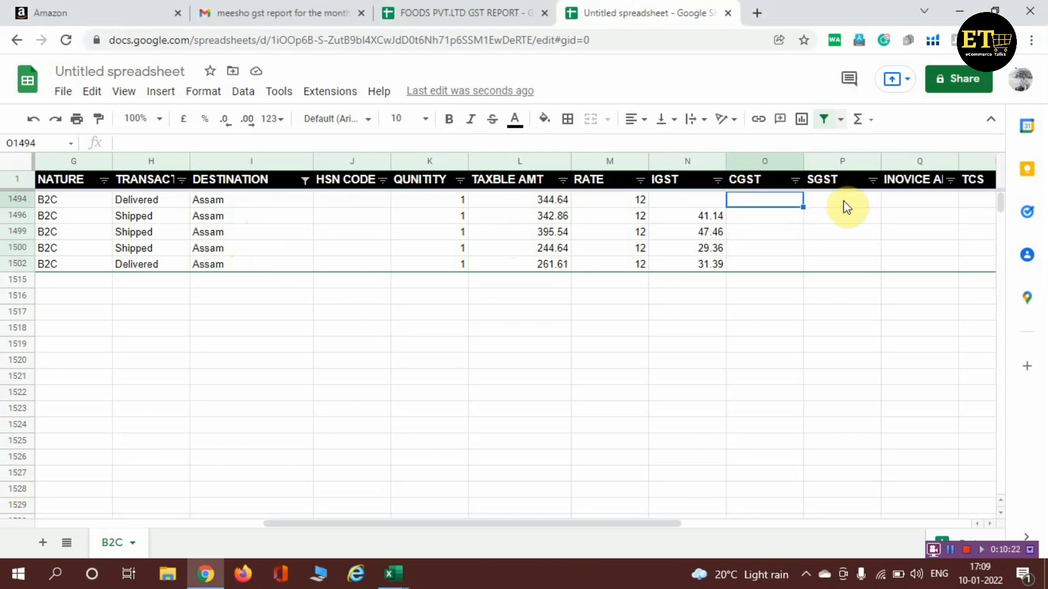
click(841, 201)
click(762, 202)
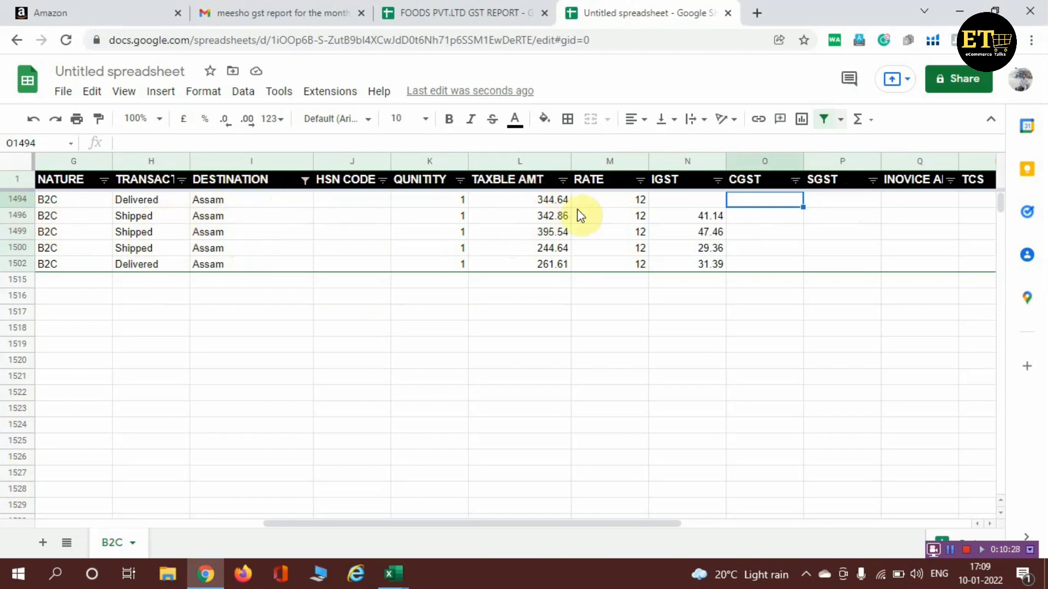
click(705, 203)
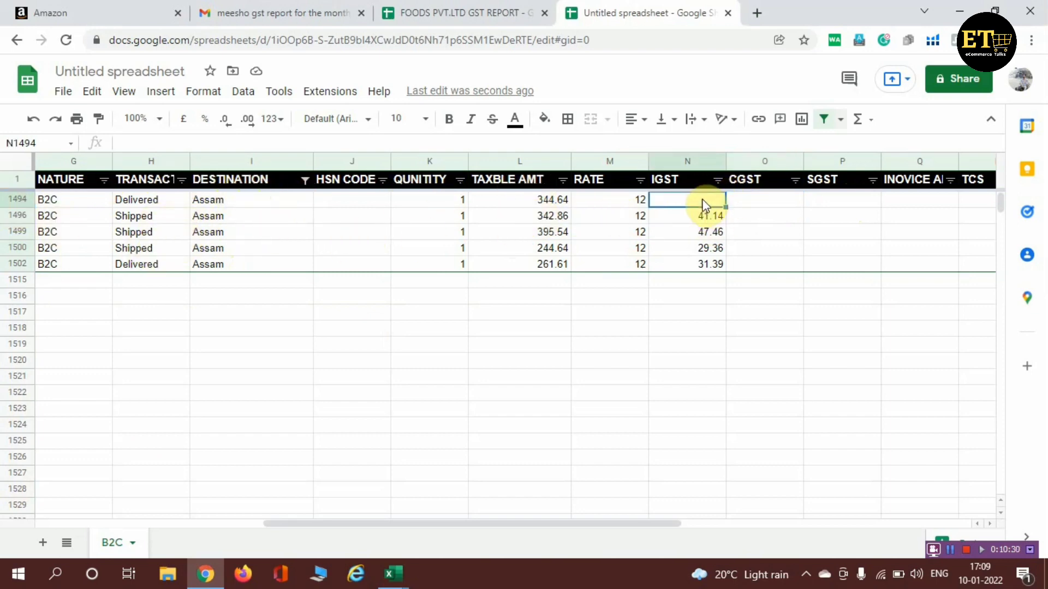
text(0)
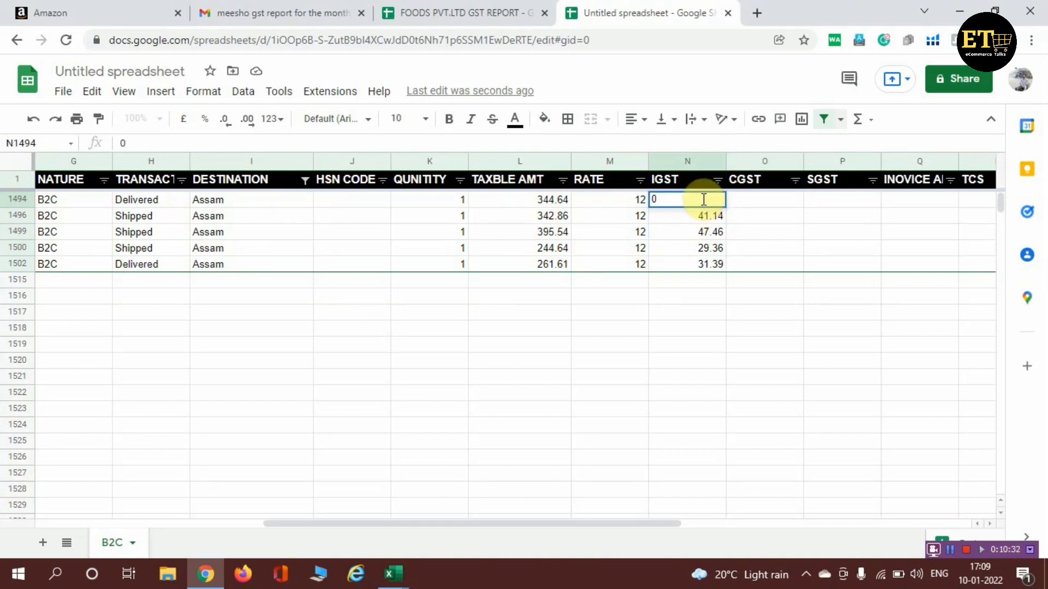
key(Return)
click(705, 202)
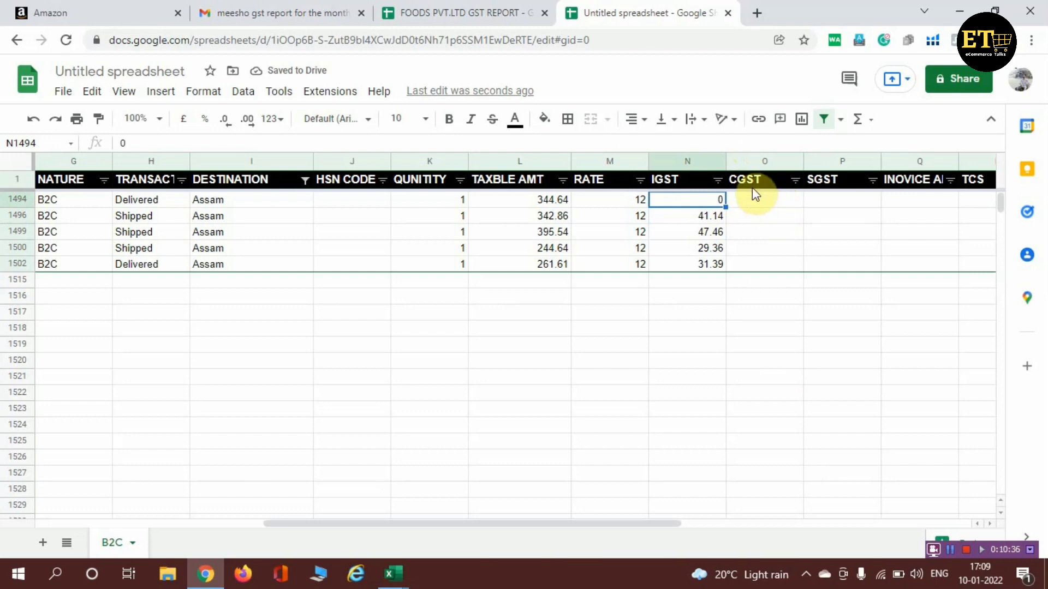
click(760, 203)
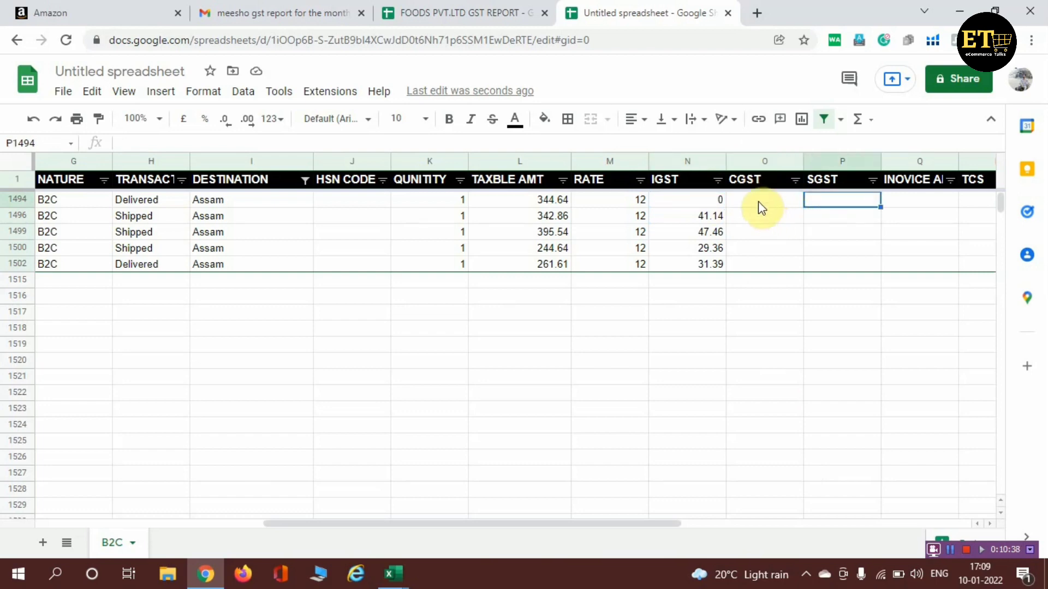
text(=)
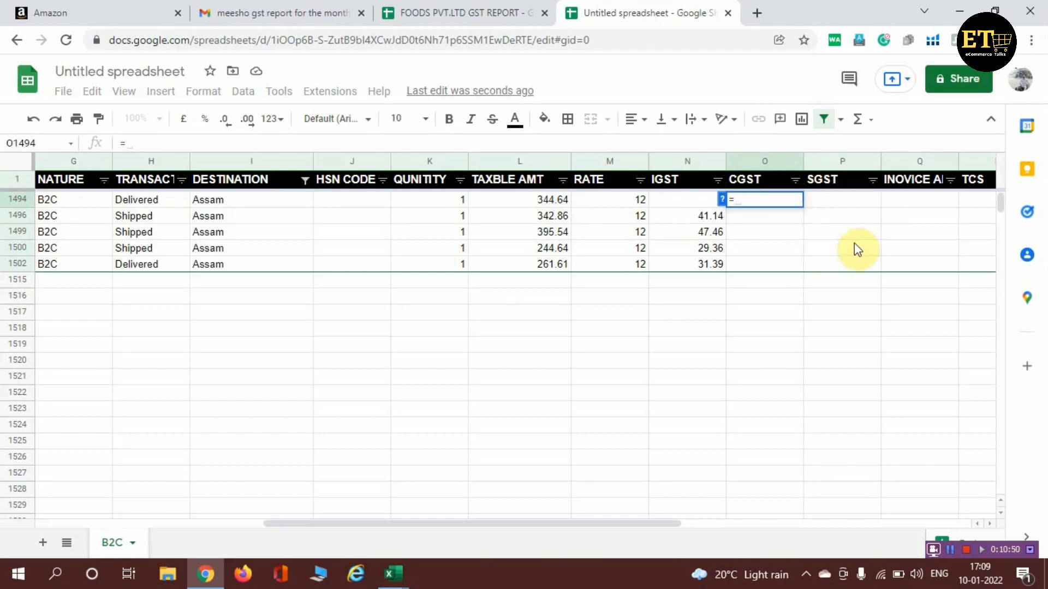
click(554, 199)
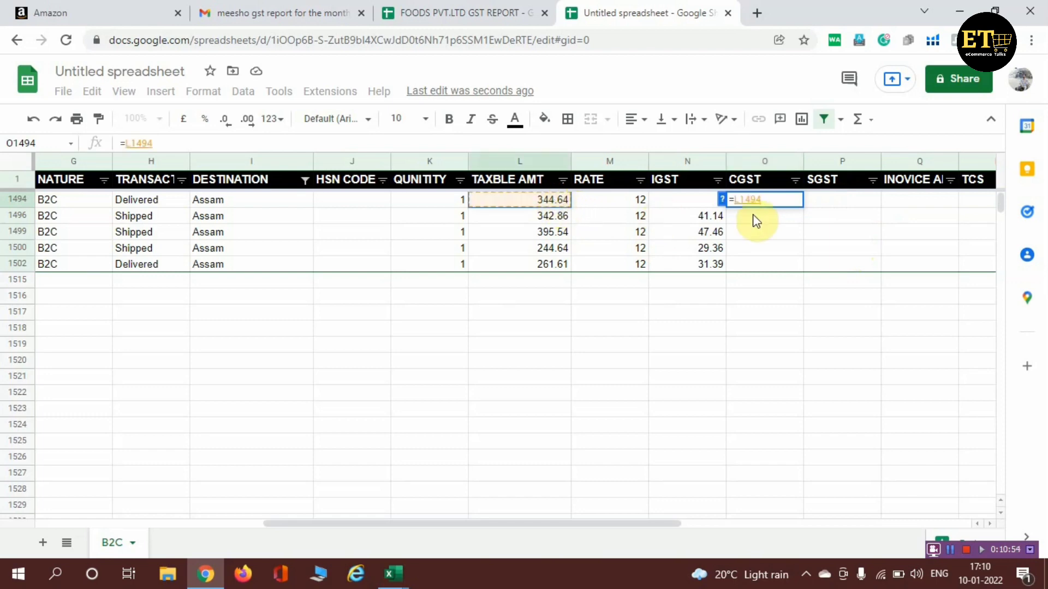
key(BackSpace)
key(BackSpace)
key(BackSpace)
key(BackSpace)
key(BackSpace)
key(BackSpace)
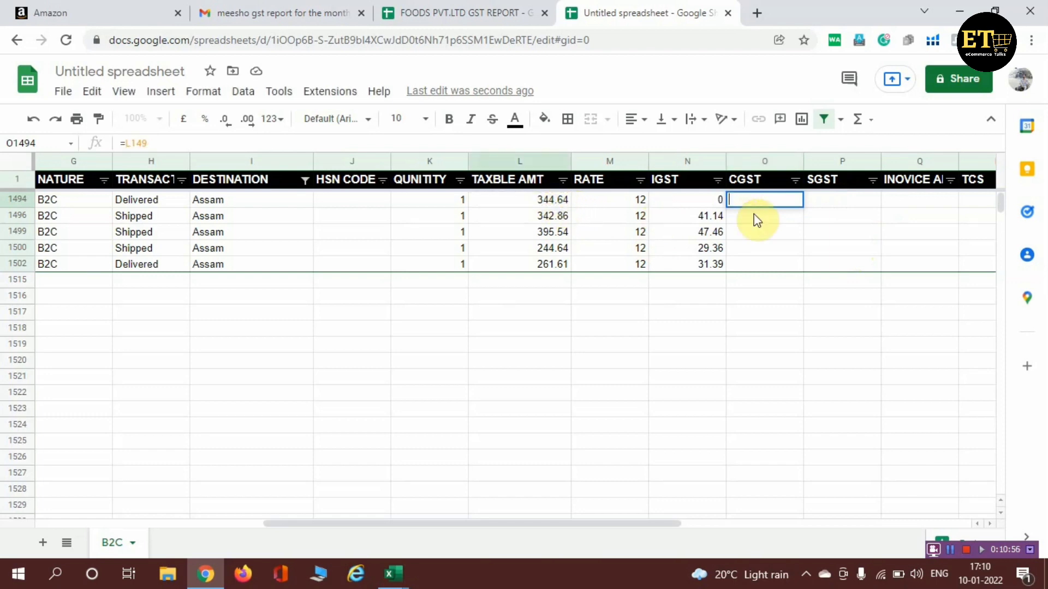
Step: Enter the CGST formula =(L1494*6)/100 in cell O1494 for the first Assam order
text(=)
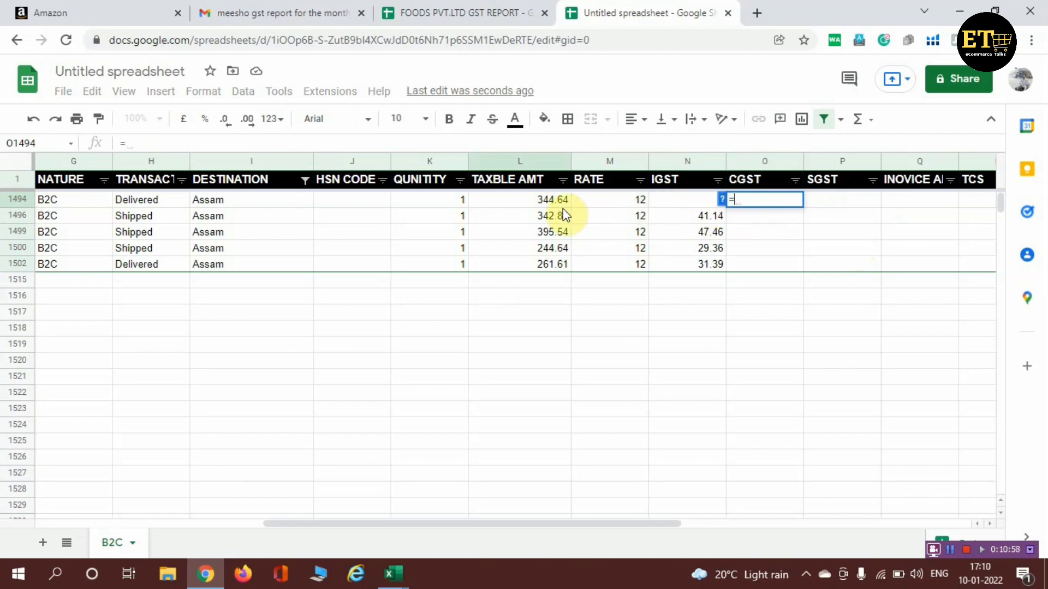
click(558, 204)
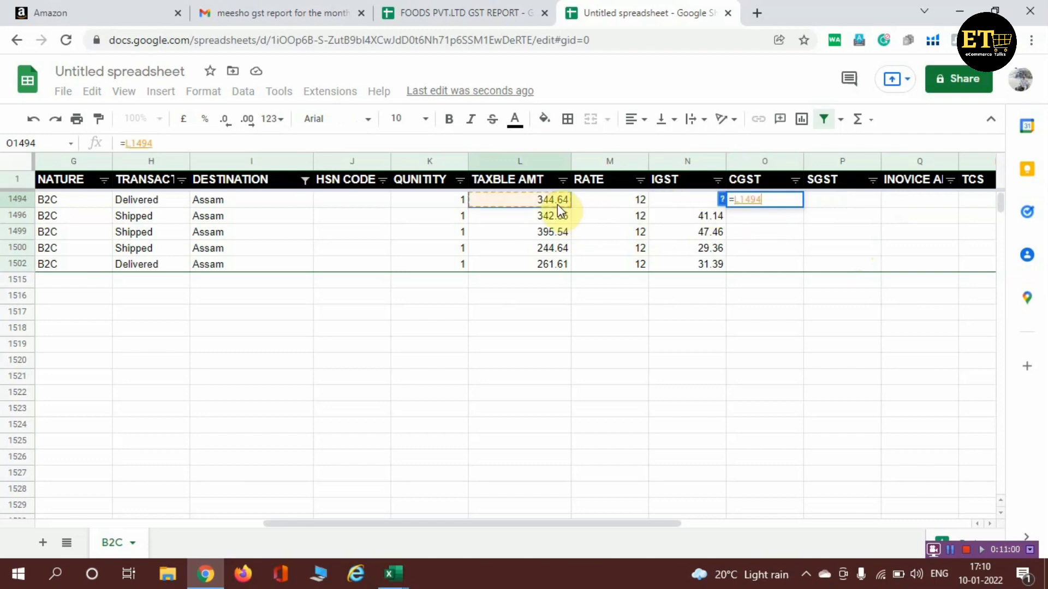
text(*6)
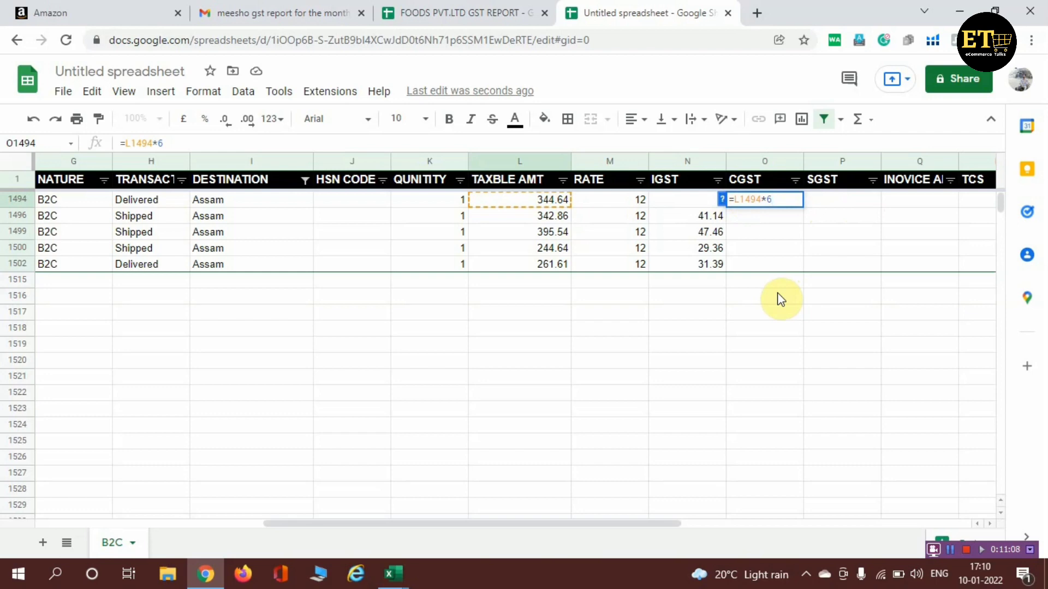
key(Left)
key(Left)
key(Left)
key(Left)
text(()
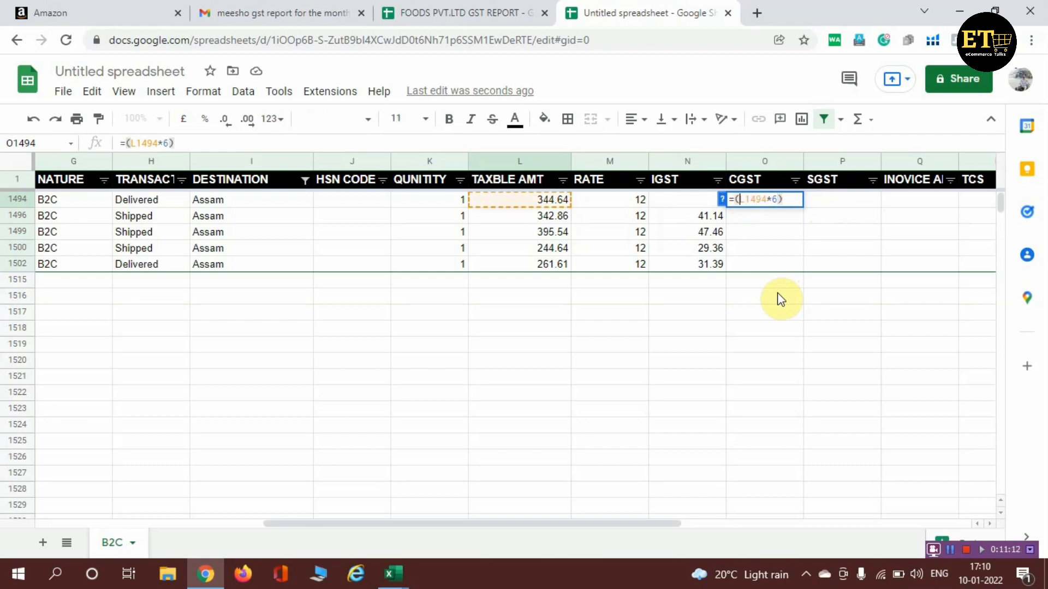
key(Right)
key(End)
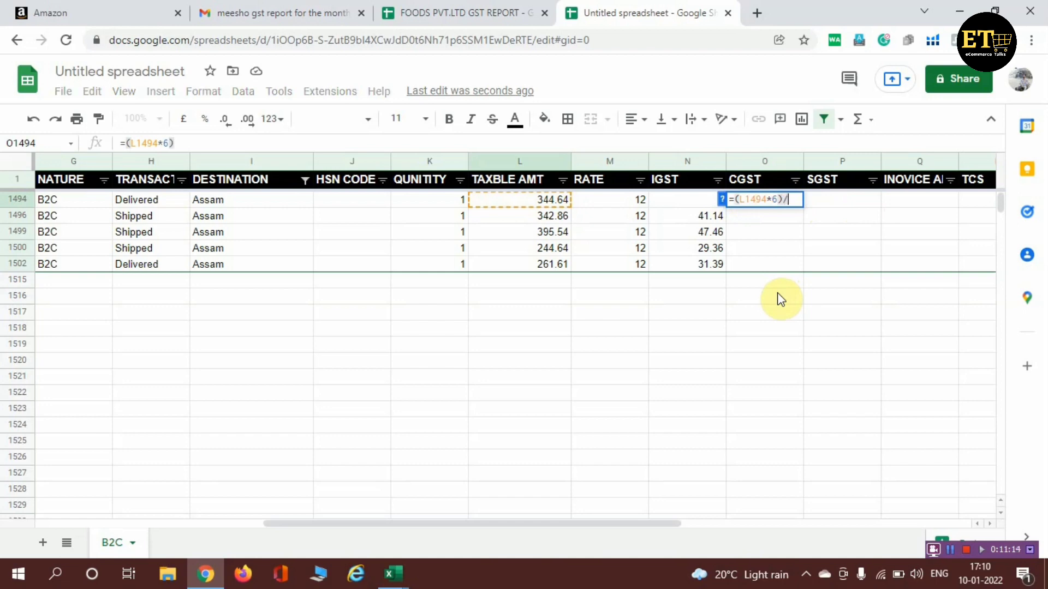
text(/100)
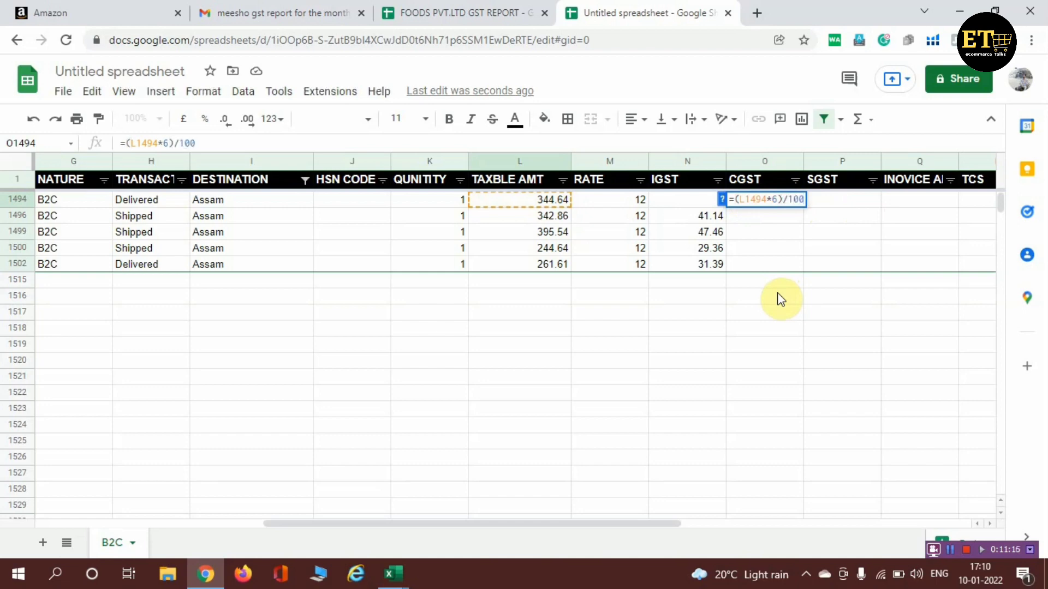
key(Return)
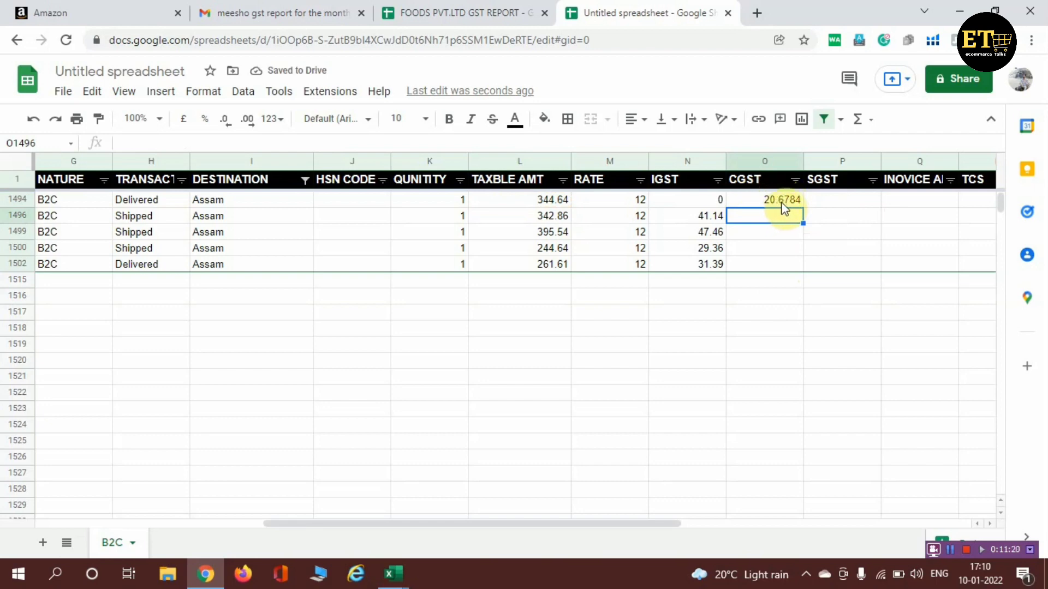
Step: Copy the CGST formula from O1494 down the remaining filtered Assam rows through row 1502
click(778, 202)
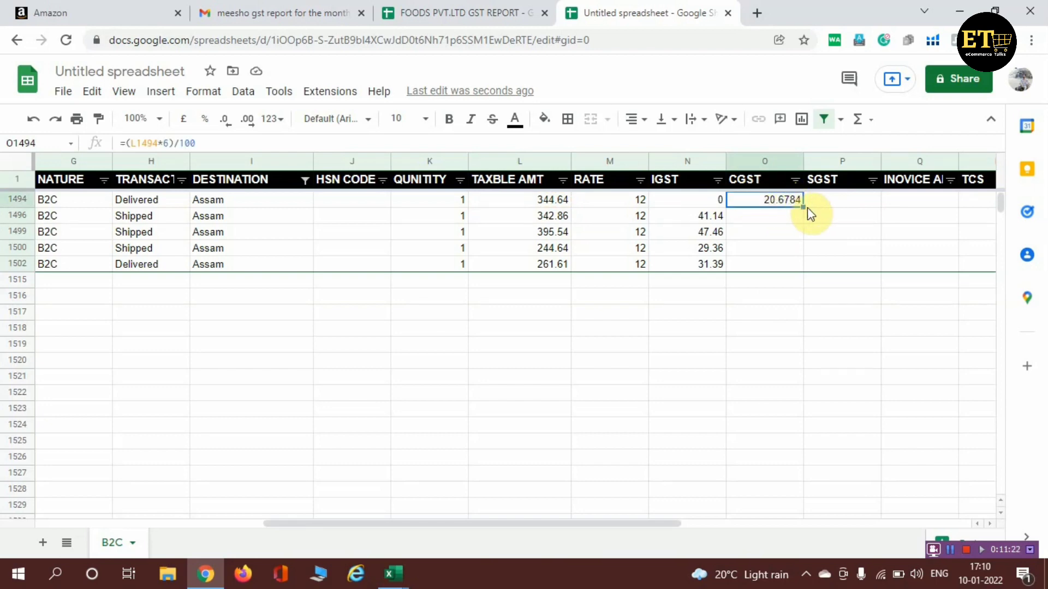
drag(803, 206, 801, 261)
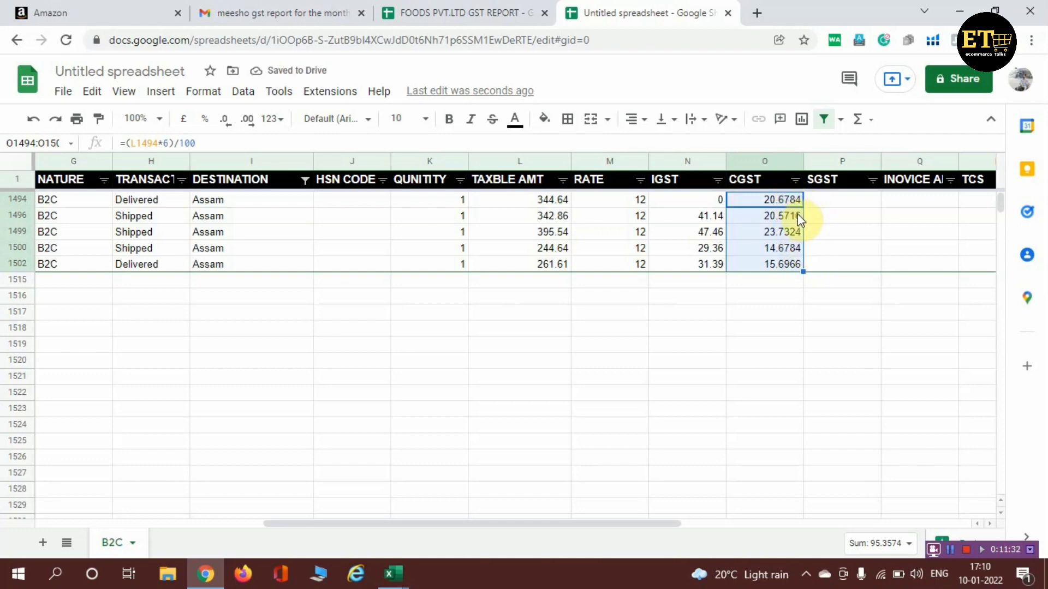
click(796, 219)
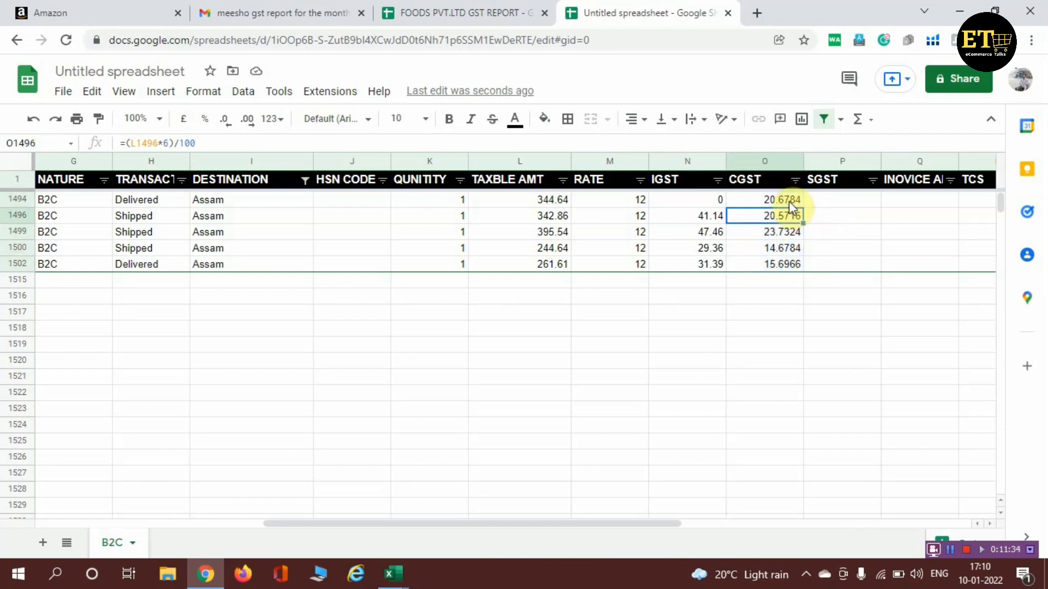
click(788, 200)
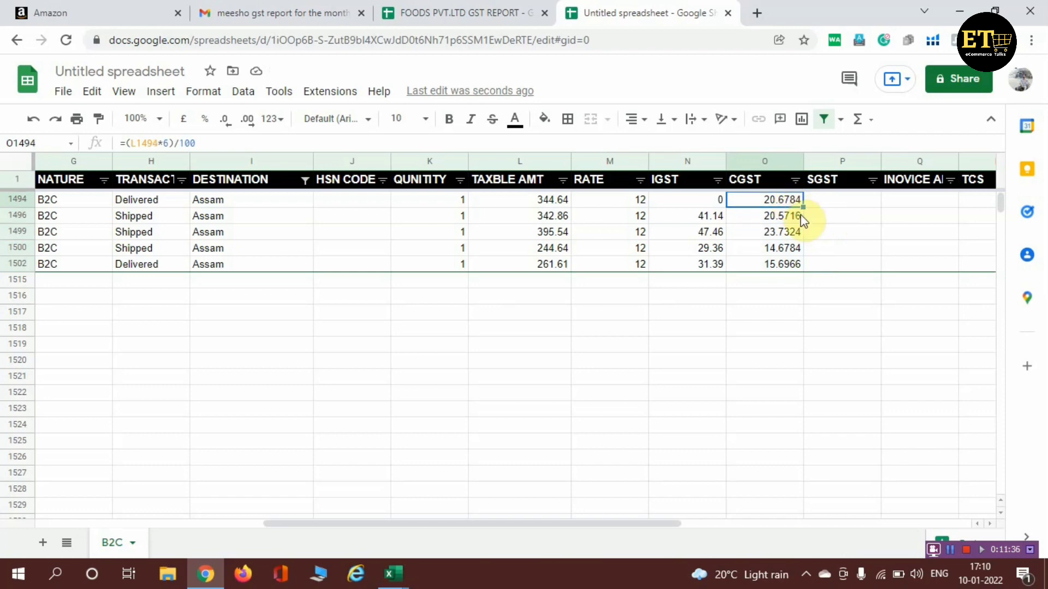
key(ctrl+c)
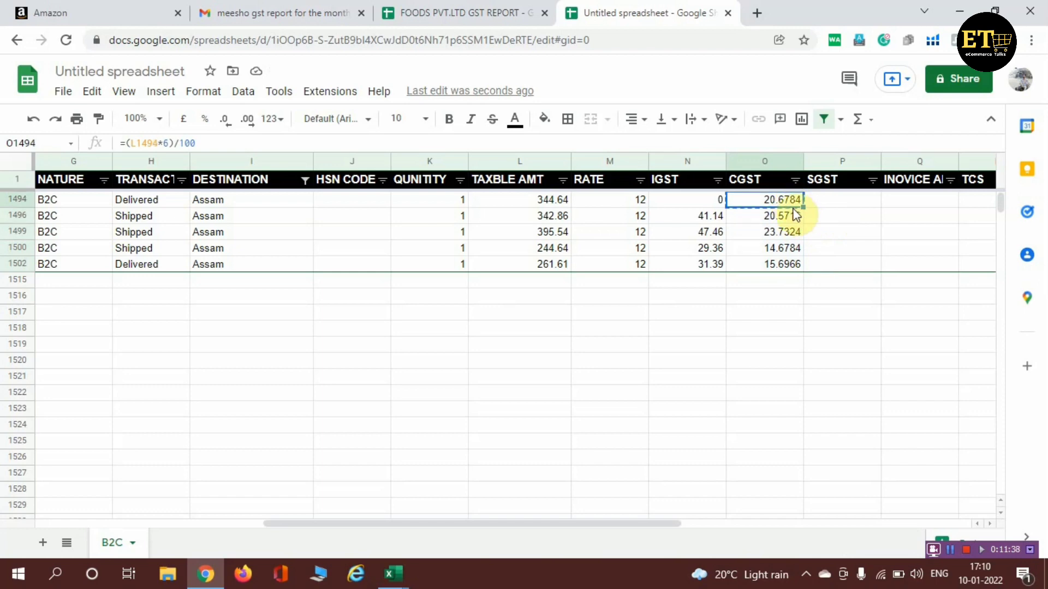
key(shift+Down)
key(shift+Down)
key(shift+Down)
key(shift+Down)
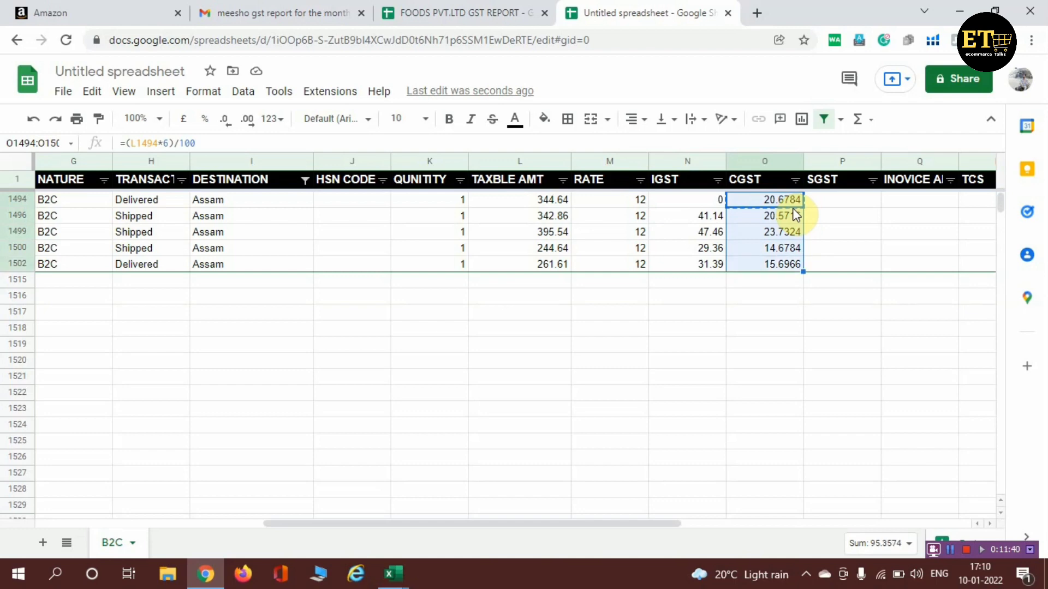
key(ctrl+v)
click(816, 245)
click(760, 201)
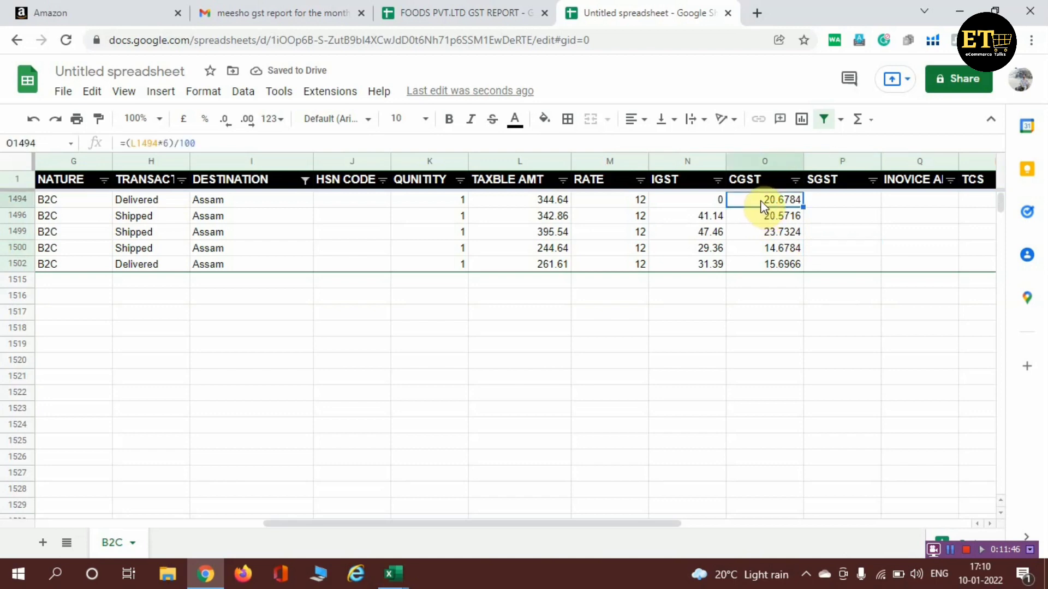
Step: Enter the SGST formula =(L1494*6)/100 in cell P1494 for the first Assam order
click(812, 235)
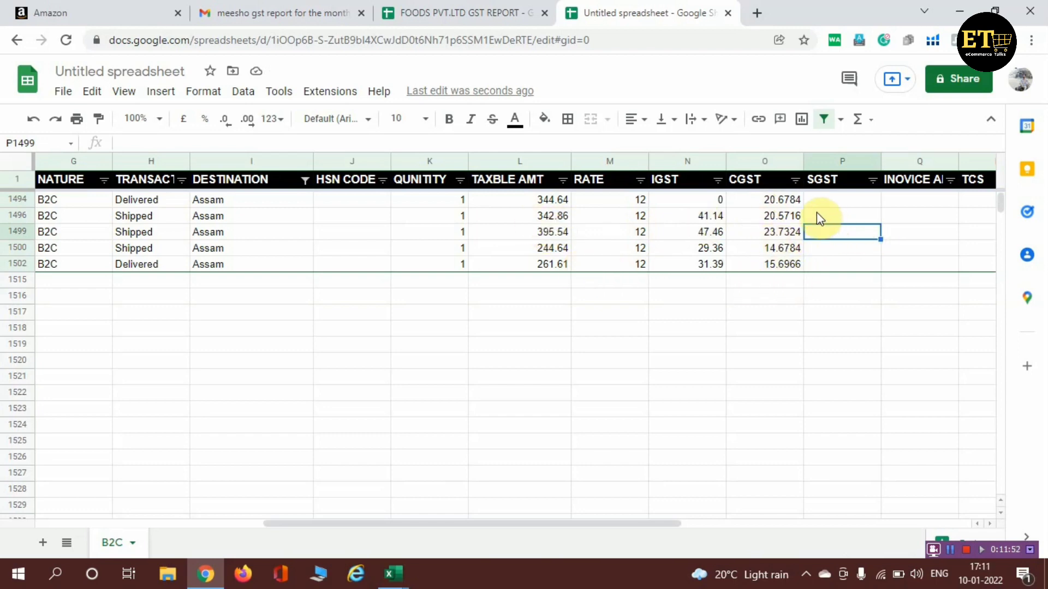
click(838, 202)
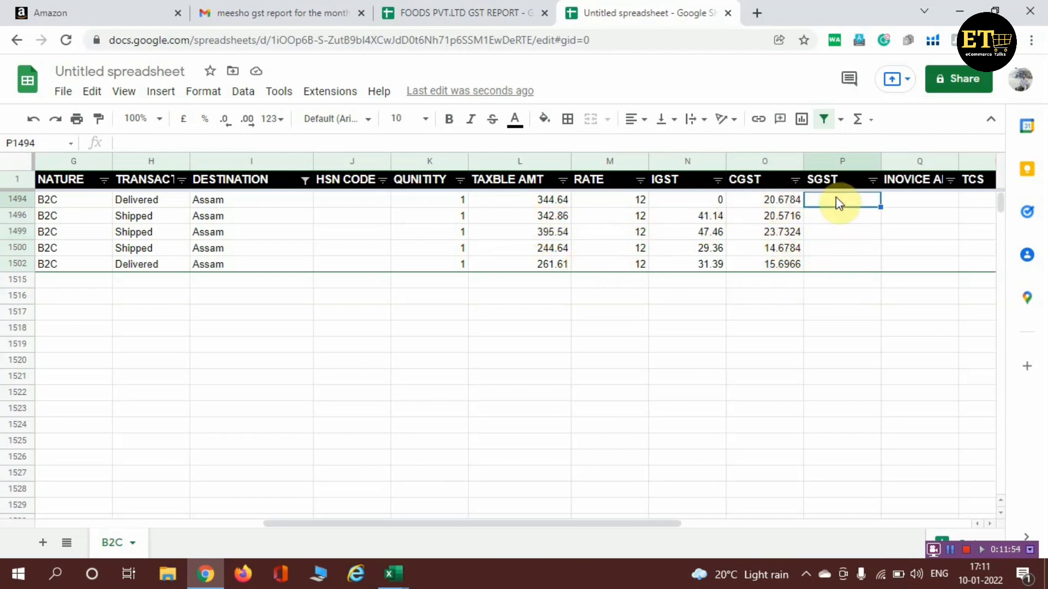
text(=)
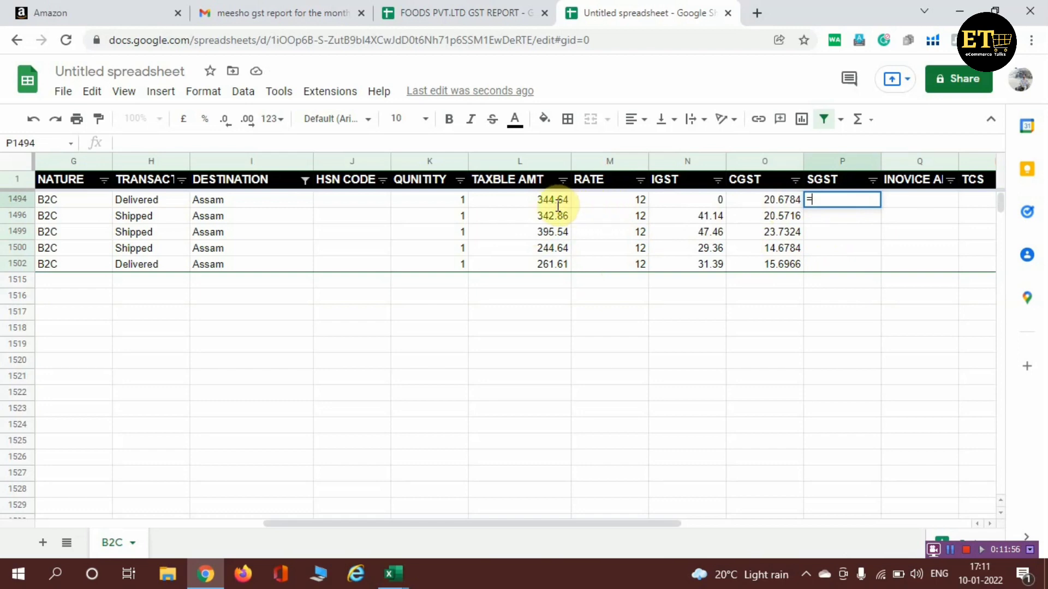
click(539, 200)
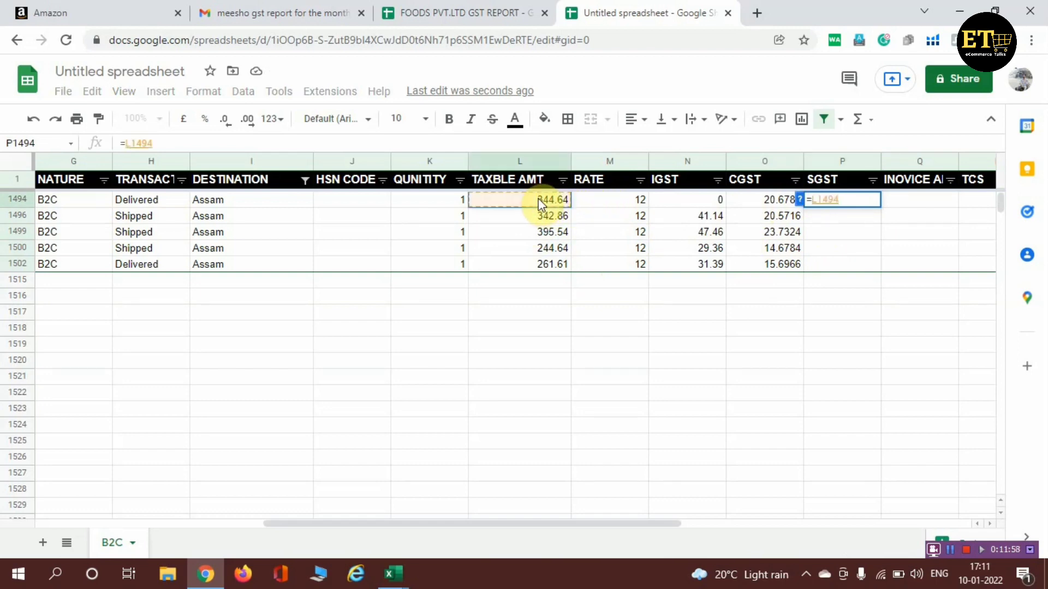
text(*6)
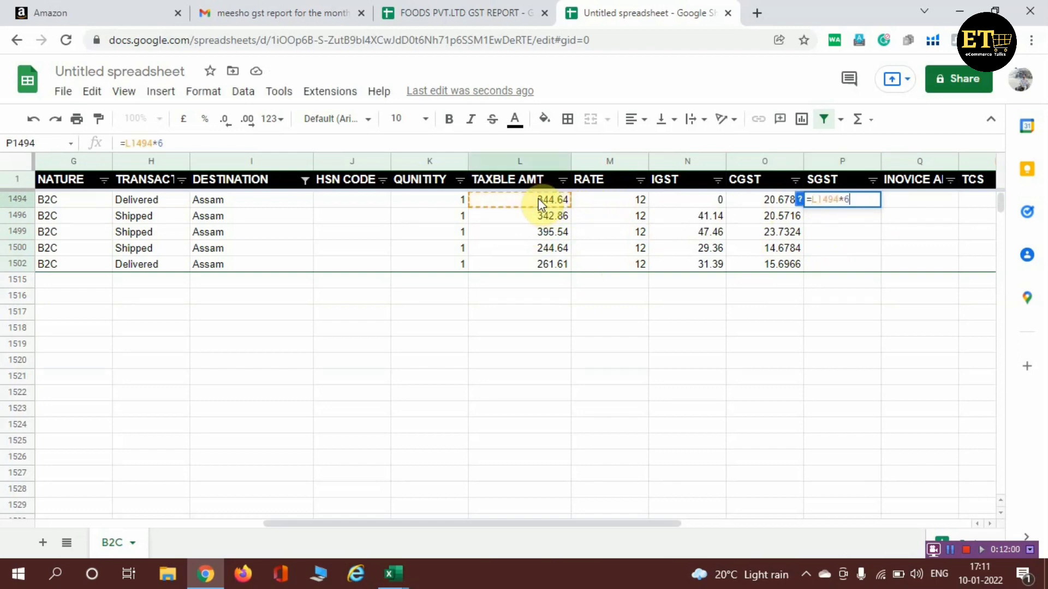
text())
key(Left)
text(()
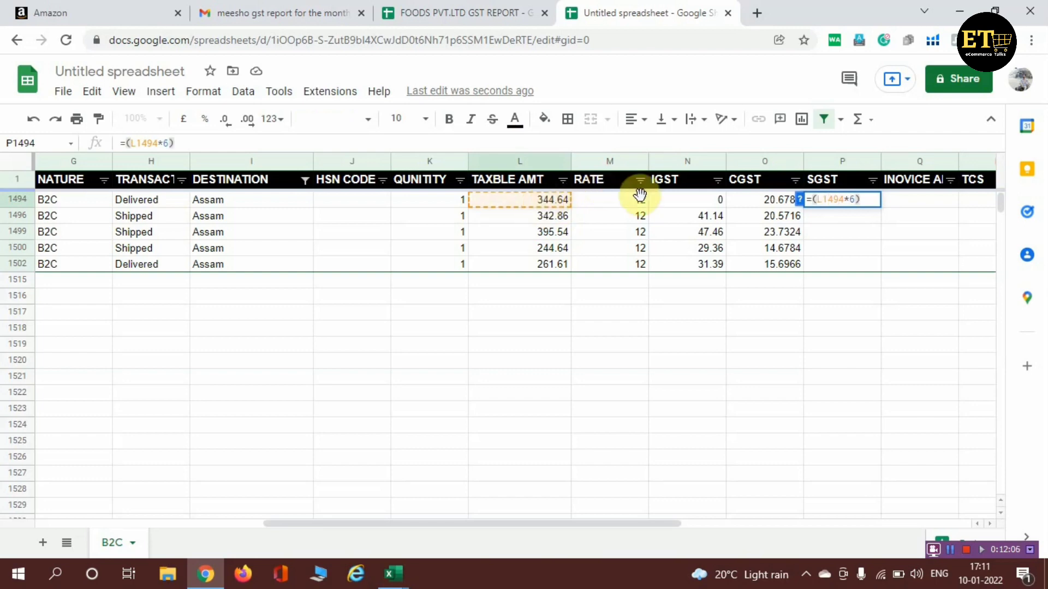
click(870, 200)
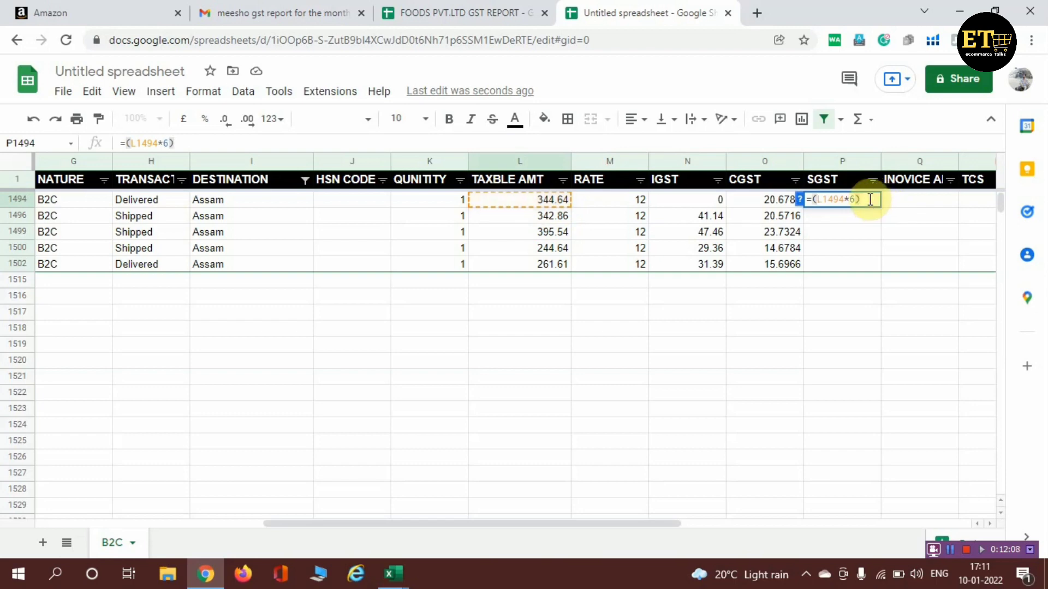
text(/100)
key(Return)
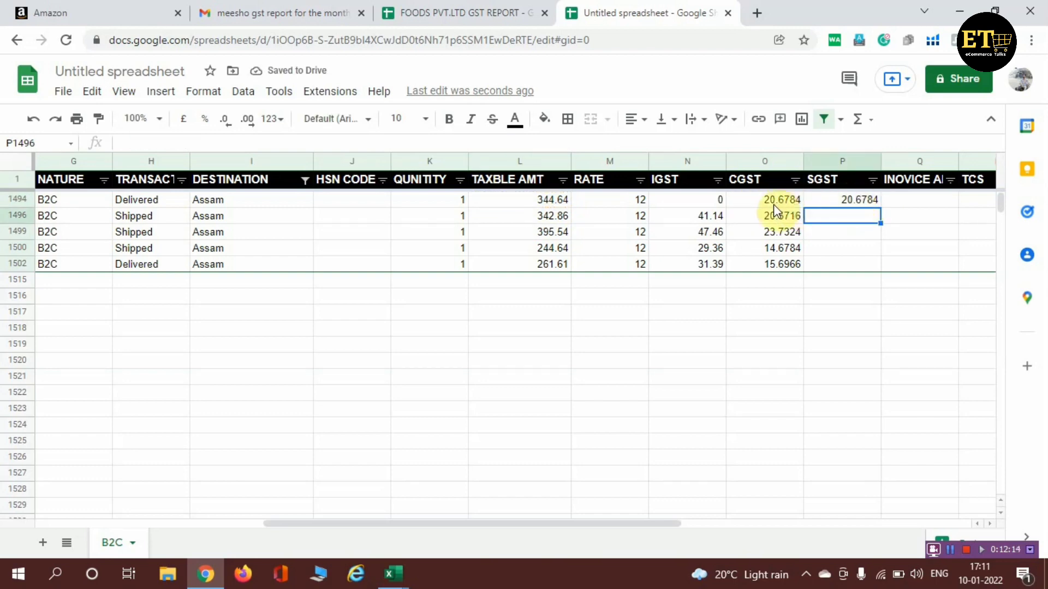
Step: Copy the SGST formula from P1494 down the other filtered Assam rows through row 1502
click(850, 200)
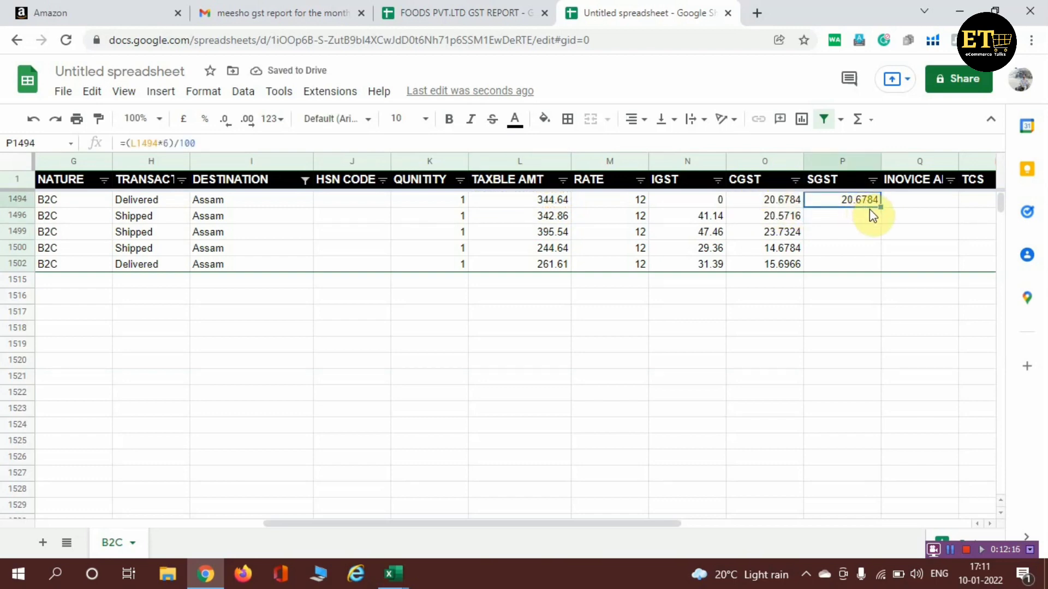
key(ctrl+c)
shift+click(869, 211)
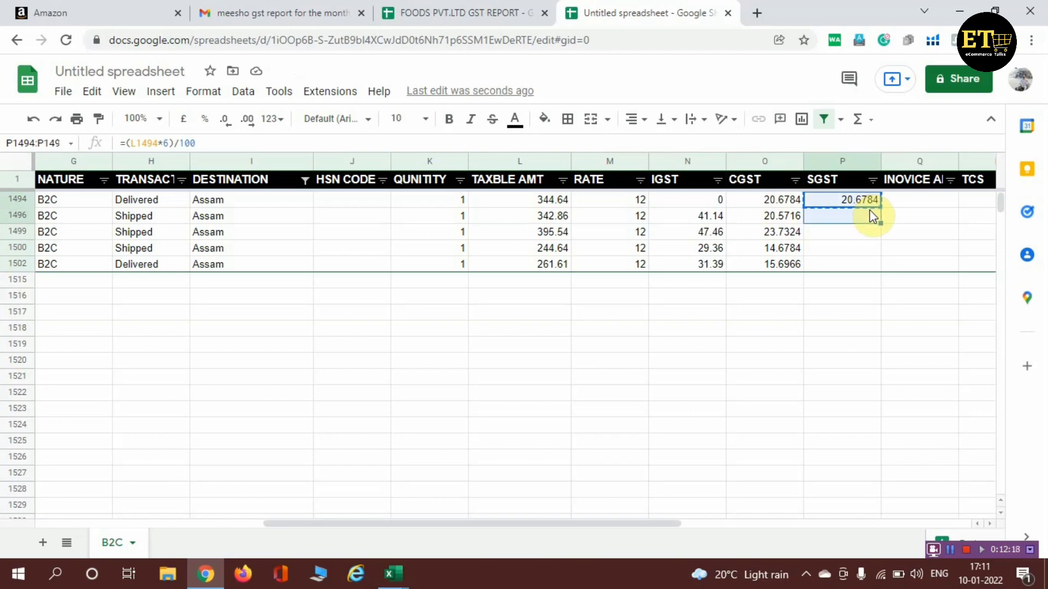
key(shift+Down)
key(shift+Down)
key(shift+Down)
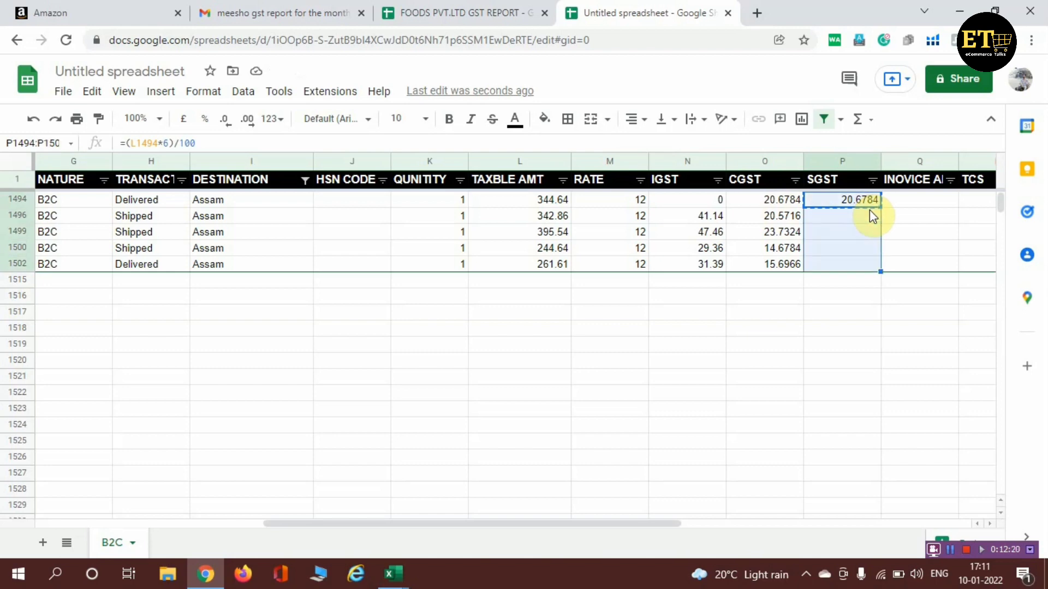
key(ctrl+v)
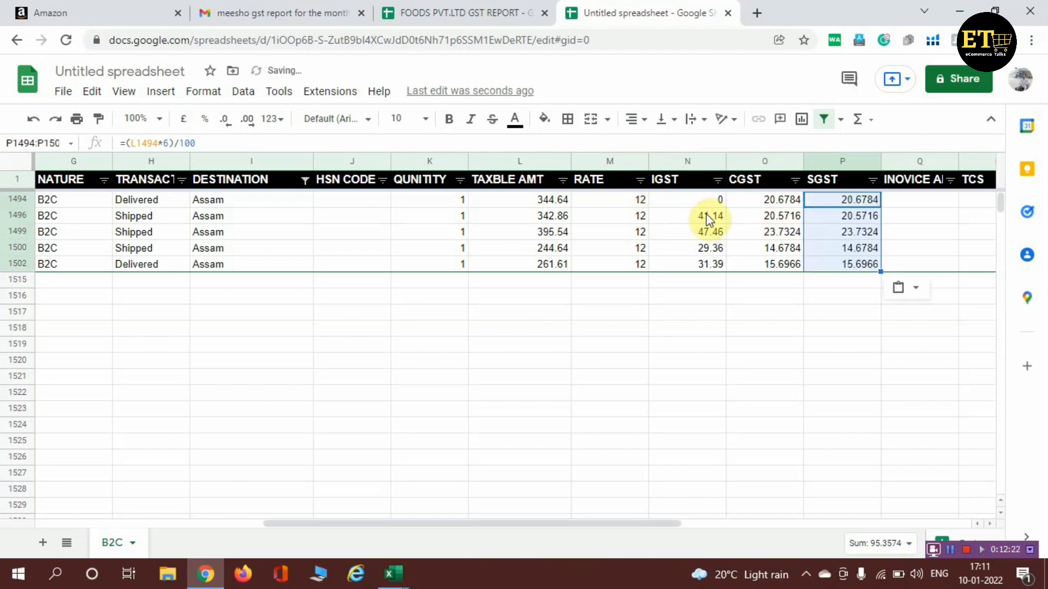
Step: Set the IGST of the remaining Assam orders through row 1502 to 0 by copying cell N1494 down
click(708, 219)
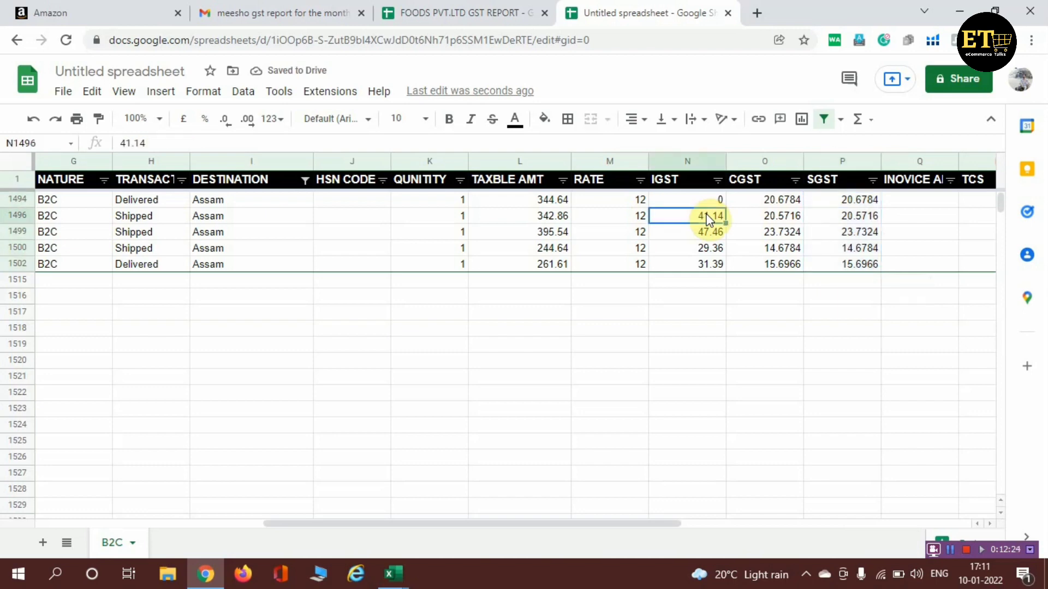
key(Up)
key(ctrl+c)
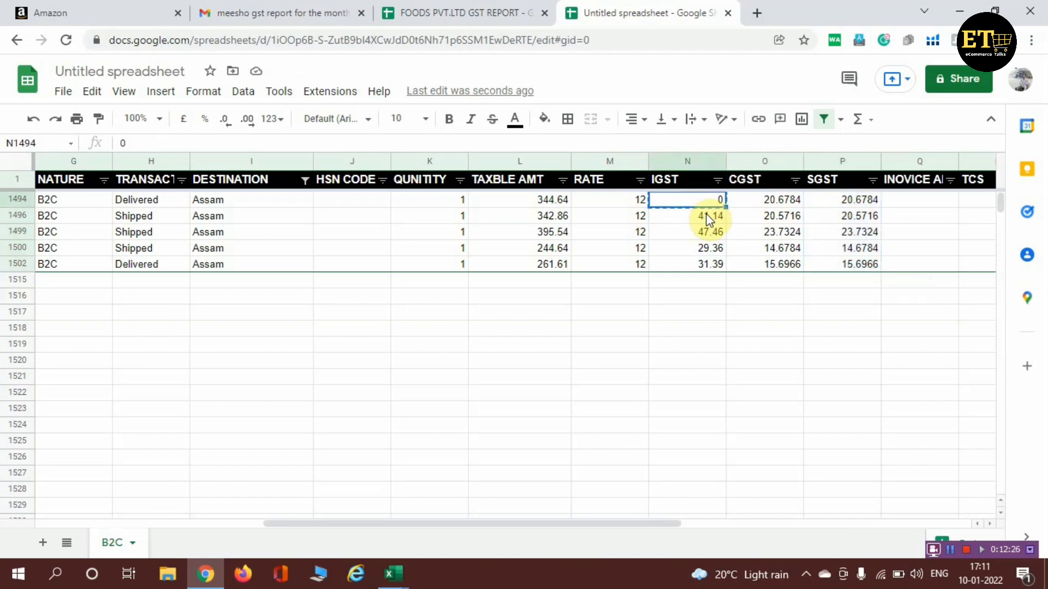
key(shift+Down)
key(shift+Down)
key(shift+Down)
key(shift+Down)
key(shift+Down)
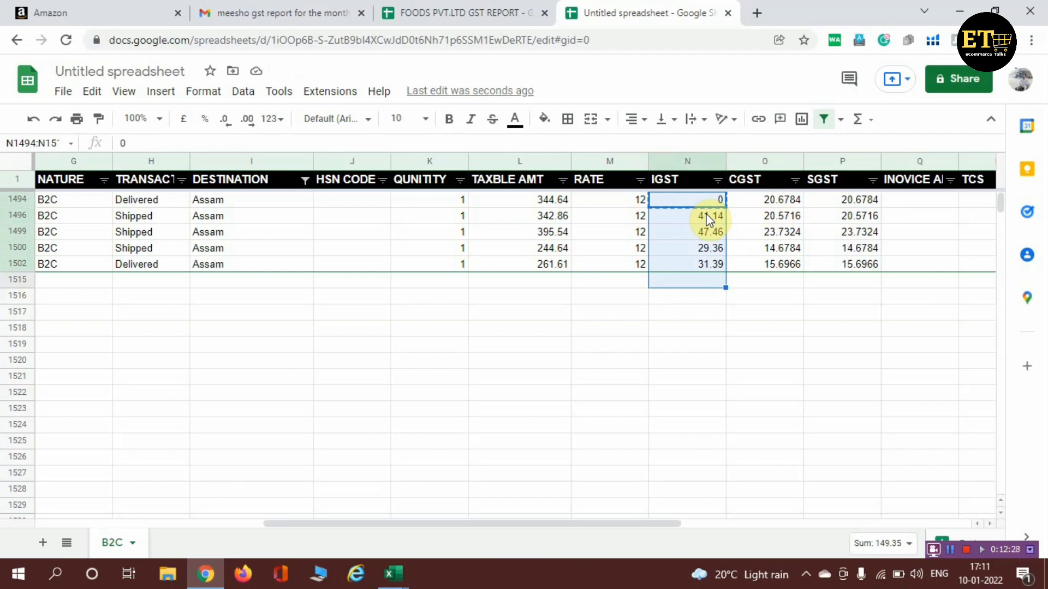
key(shift+Up)
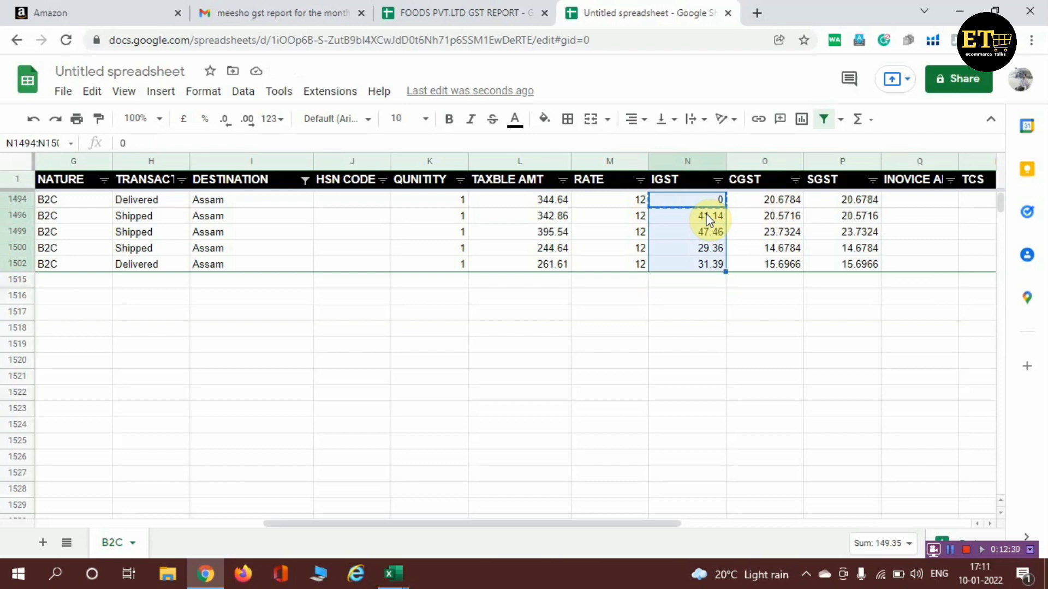
key(ctrl+v)
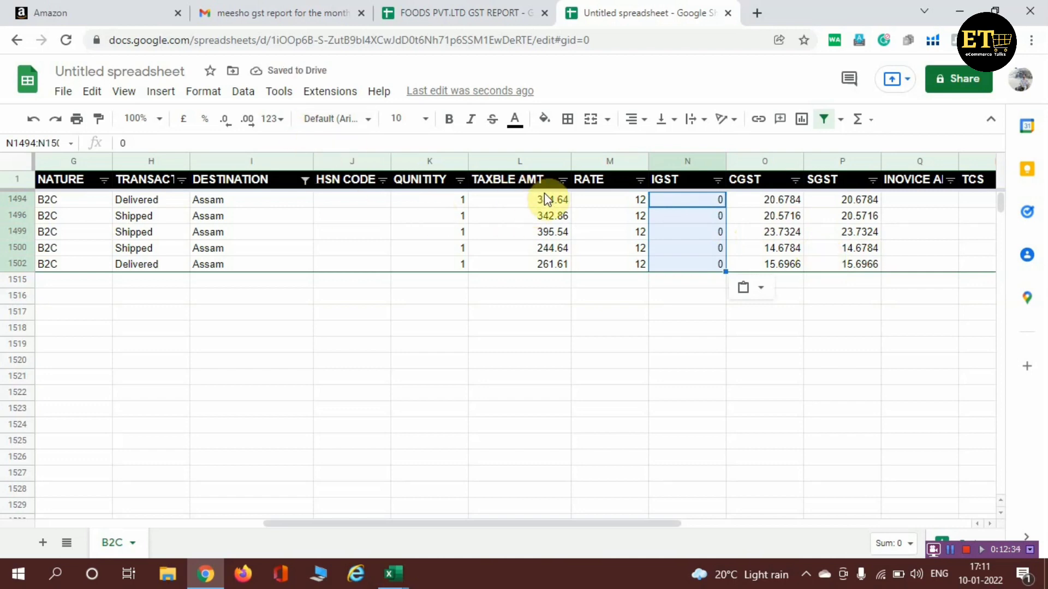
Step: Remove the filter from the header row and review the tax columns of the Meesho rows and the rows above them
click(18, 175)
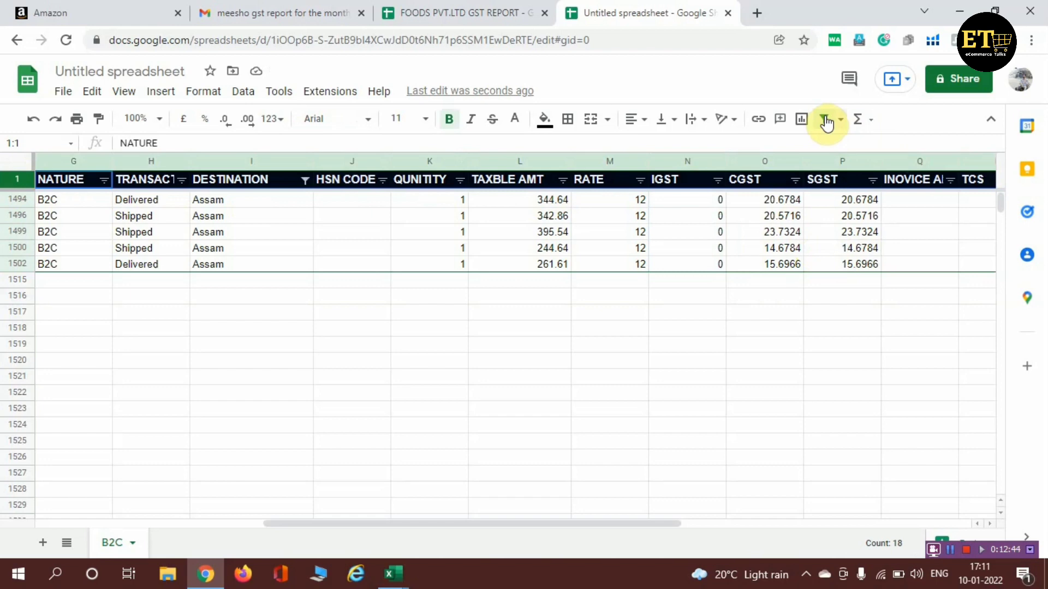
click(953, 552)
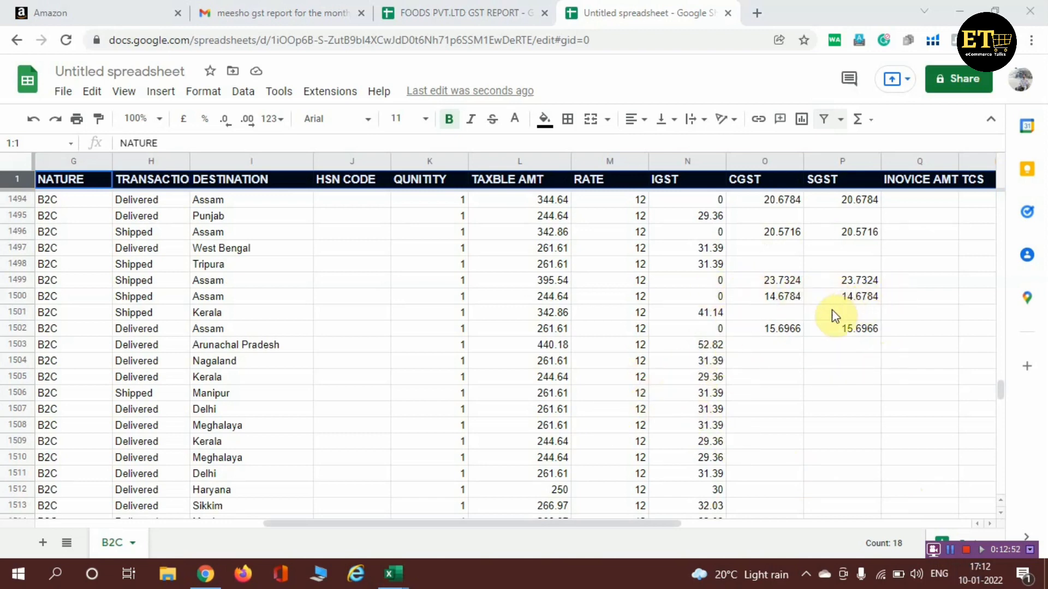
scroll(762, 418, down, 2)
scroll(760, 415, down, 3)
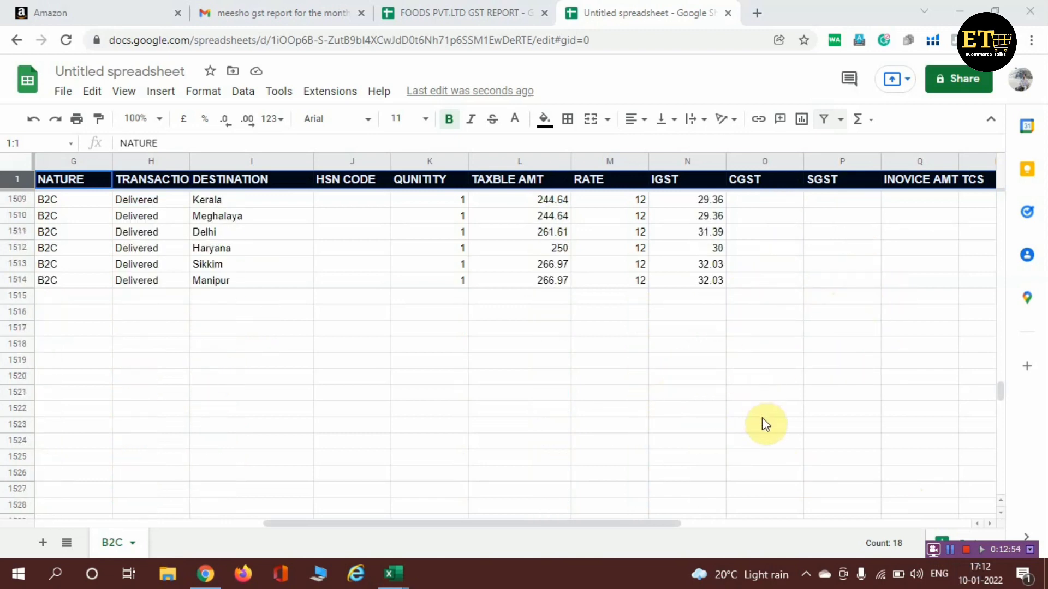
scroll(762, 418, up, 7)
scroll(763, 423, up, 5)
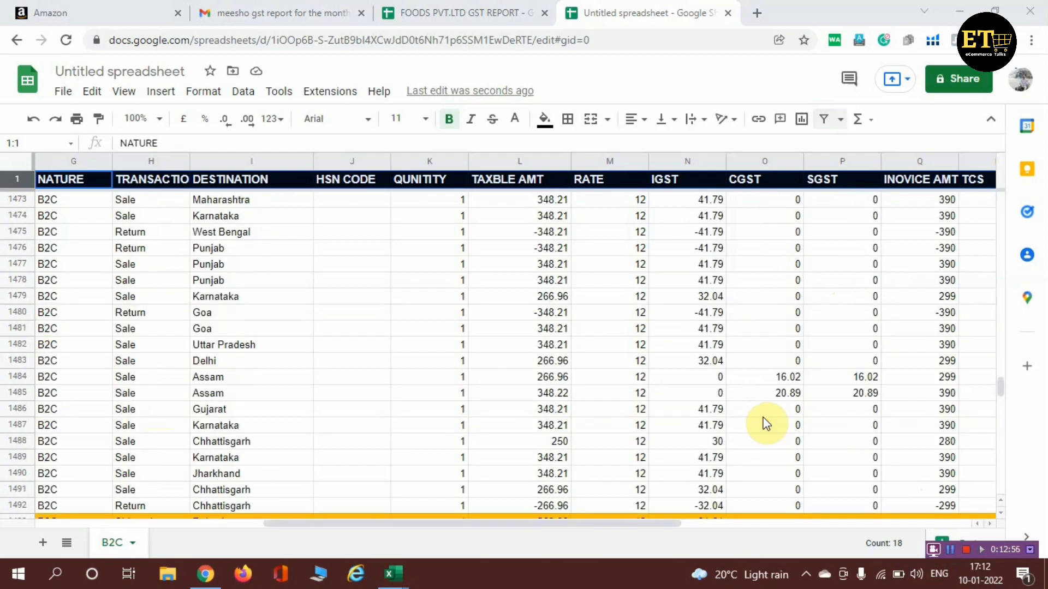
Step: Add a filter to the header row of the B2C sheet
scroll(766, 423, down, 4)
scroll(766, 422, down, 2)
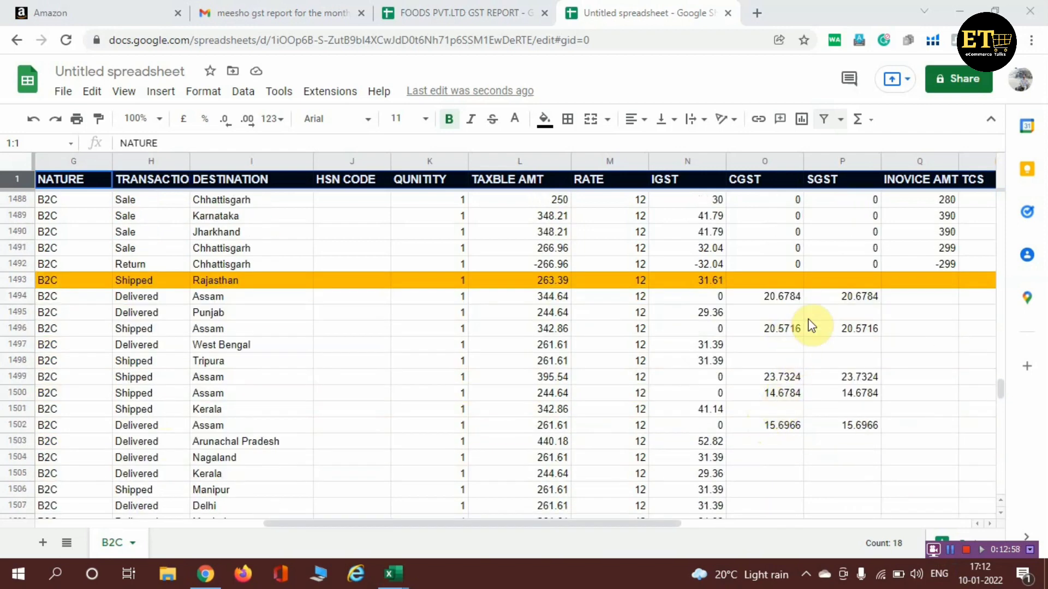
click(780, 314)
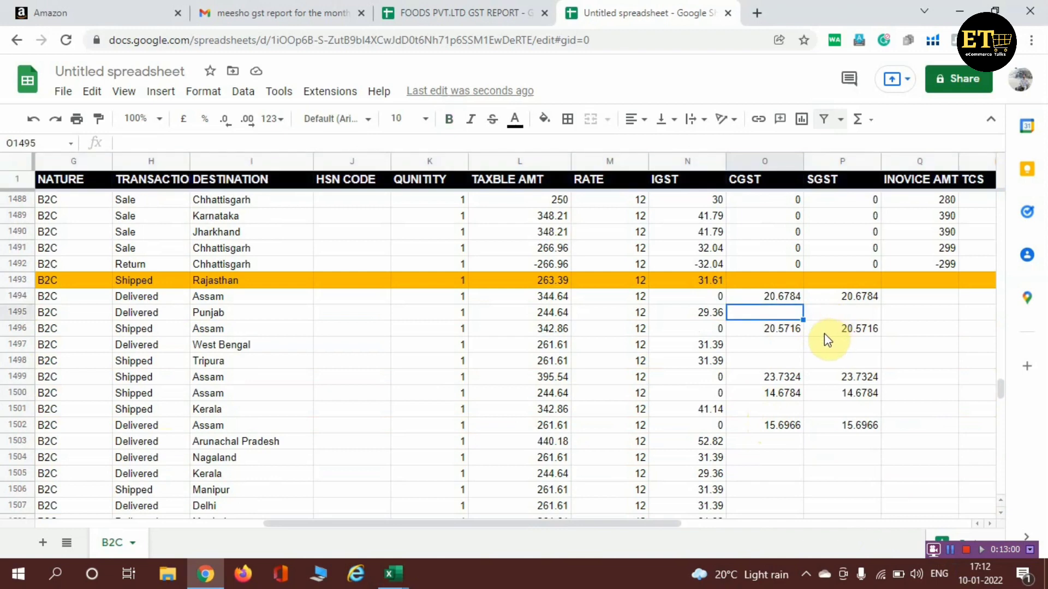
scroll(824, 362, down, 2)
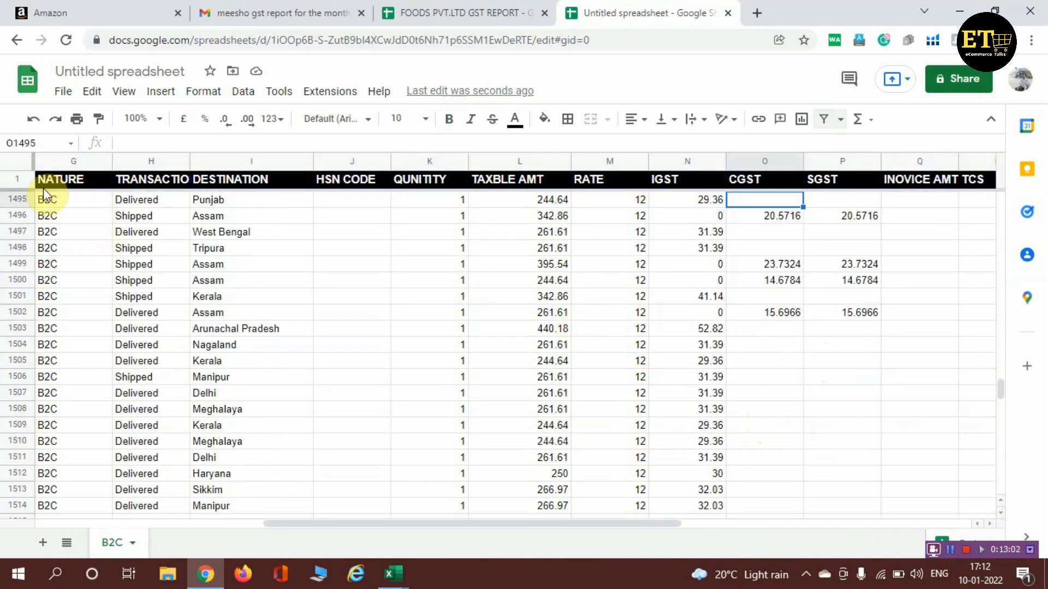
click(7, 181)
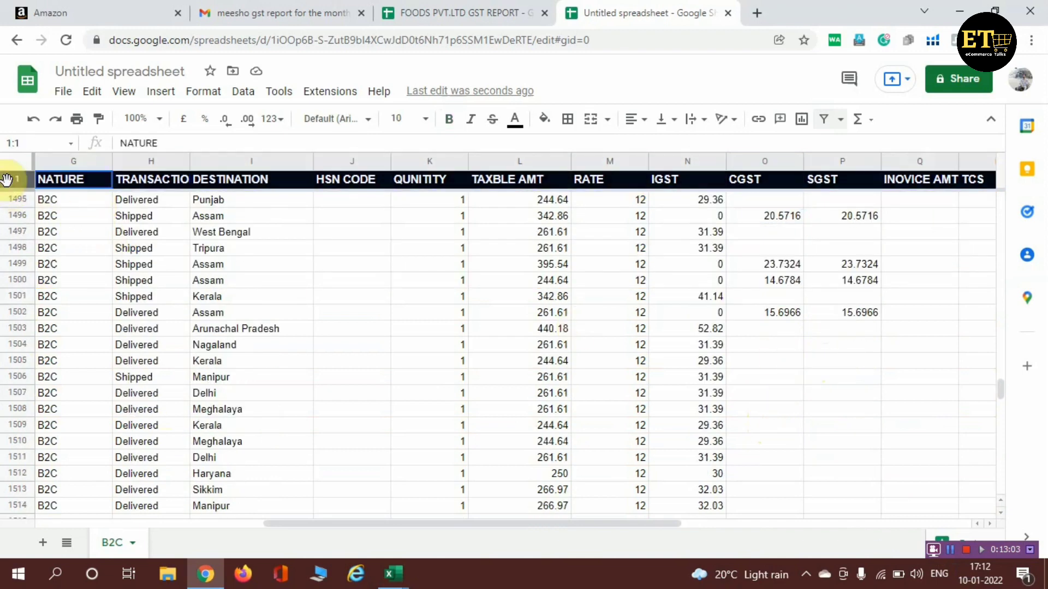
click(821, 127)
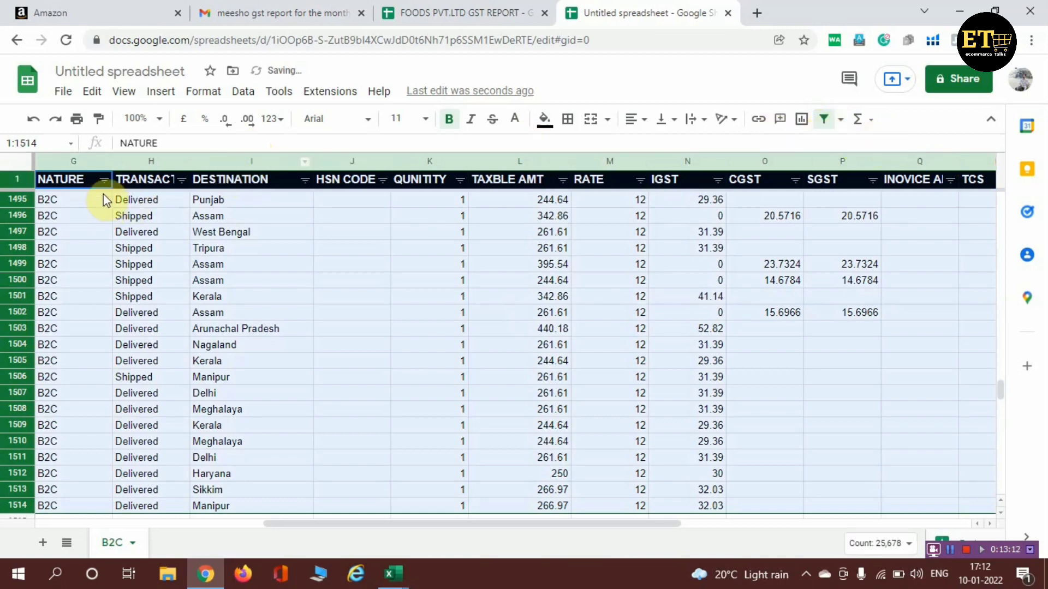
Step: Filter the MARKETPLACE column to show only the MEESHO rows, excluding AMAZON and FLIPKART
drag(400, 526, 213, 489)
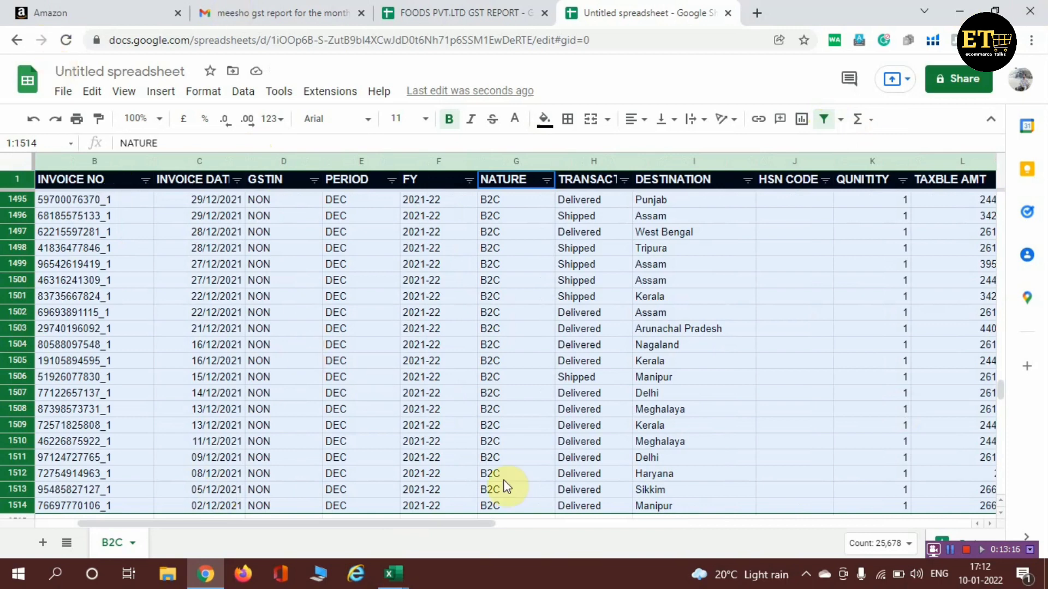
drag(449, 525, 238, 522)
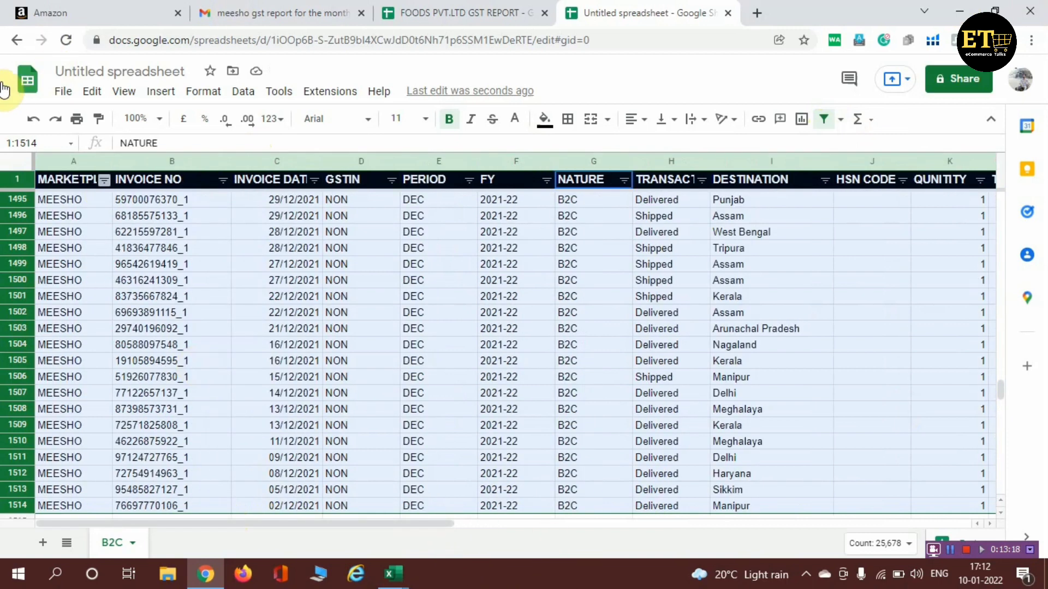
click(106, 180)
click(185, 473)
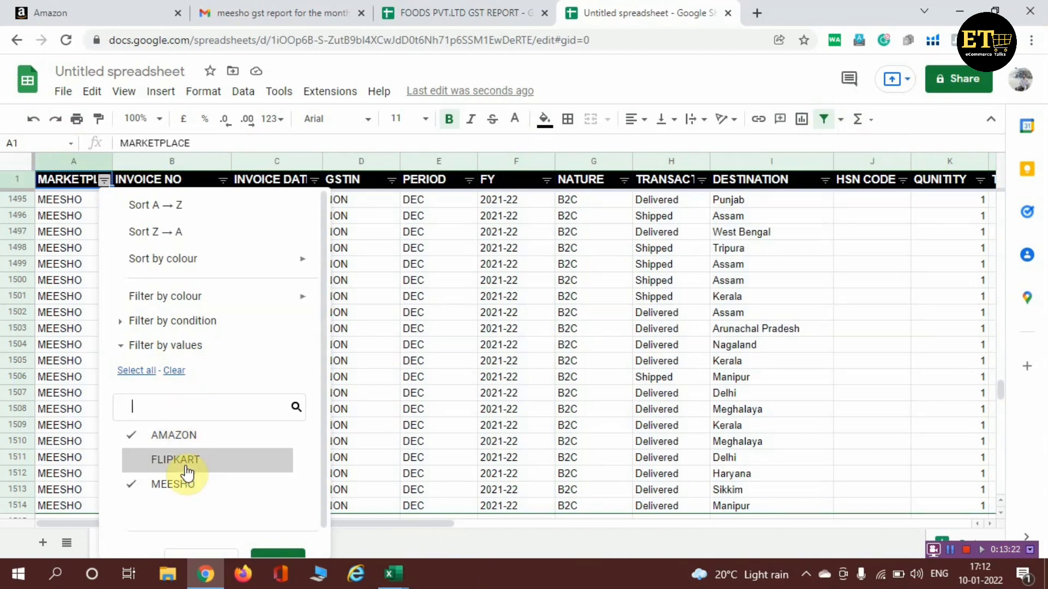
click(188, 436)
scroll(293, 555, down, 1)
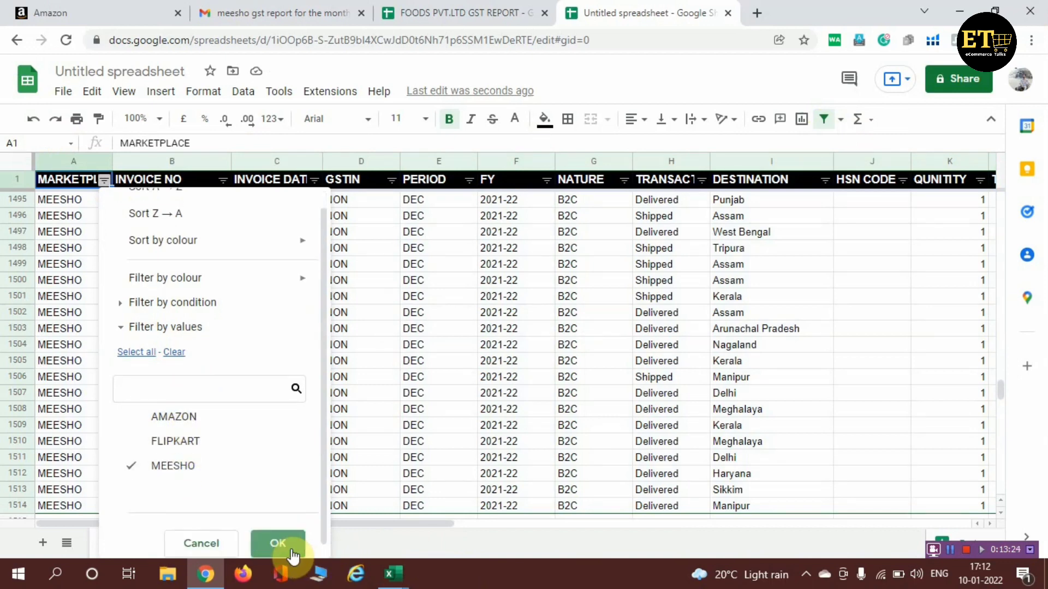
click(290, 549)
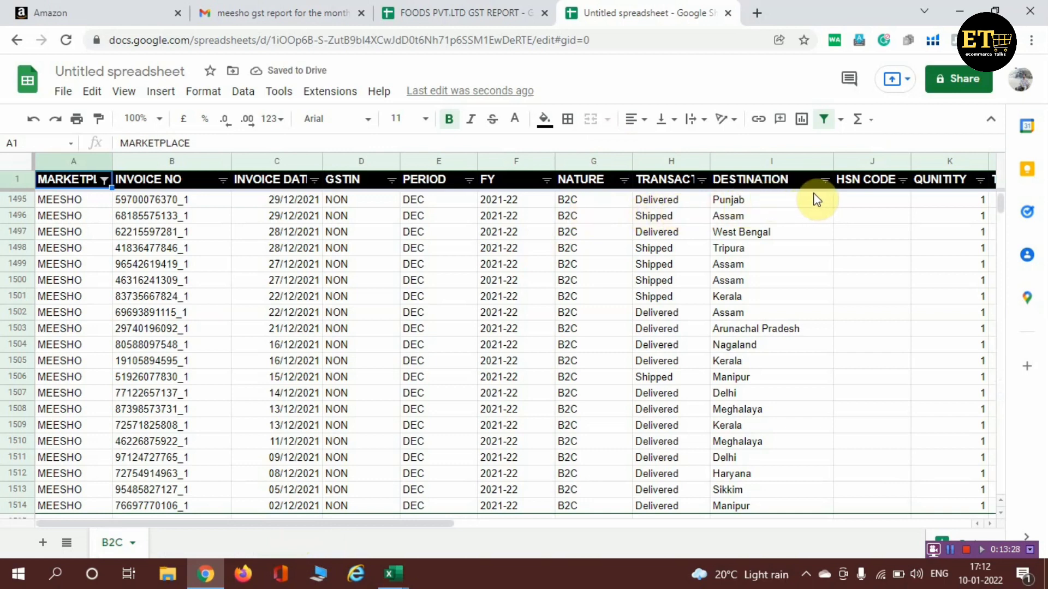
Step: Exclude Assam from the DESTINATION filter so only the other states' Meesho orders are shown
click(825, 181)
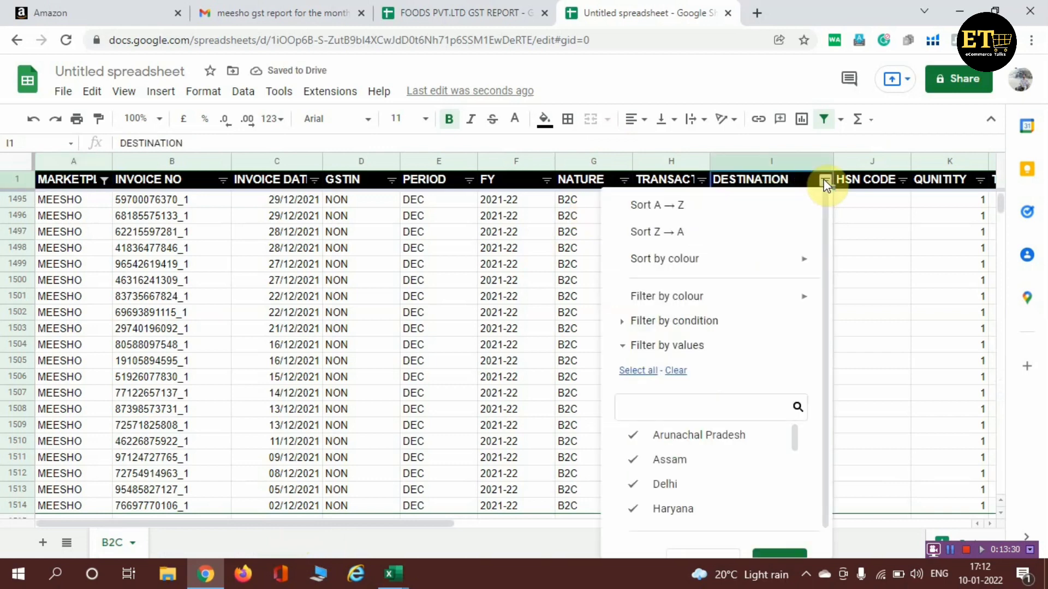
click(671, 465)
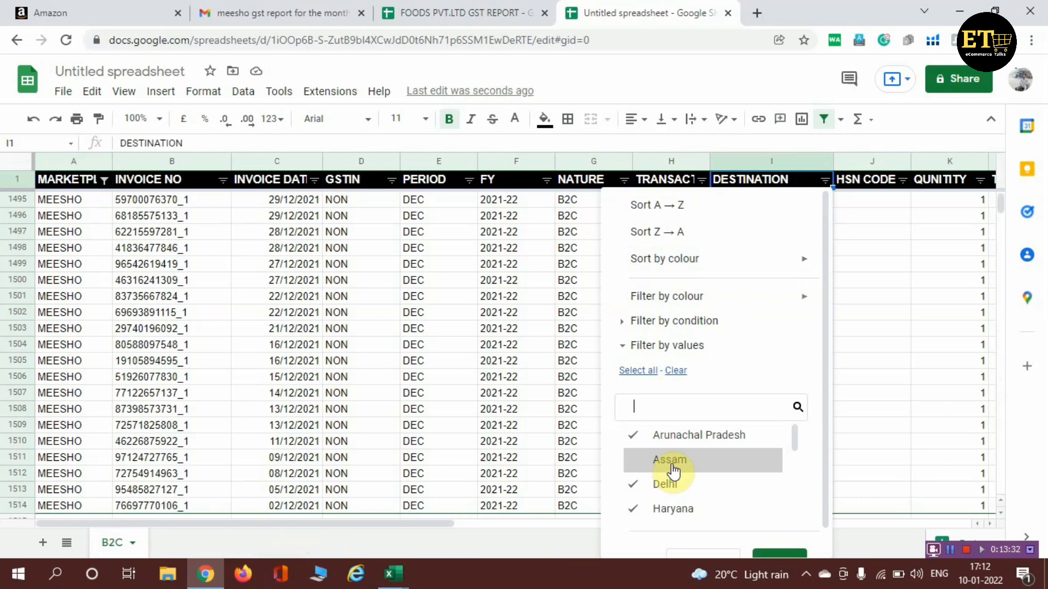
scroll(778, 513, down, 5)
click(792, 536)
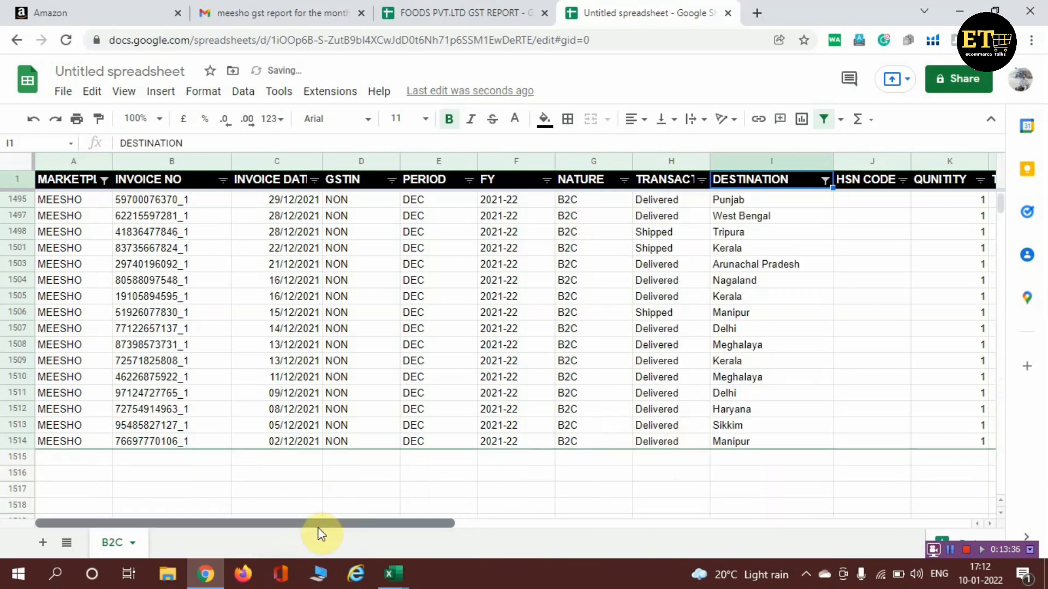
Step: Enter 0 as the CGST and SGST of the Rajasthan order in cells O1493 and P1493
drag(317, 525, 639, 542)
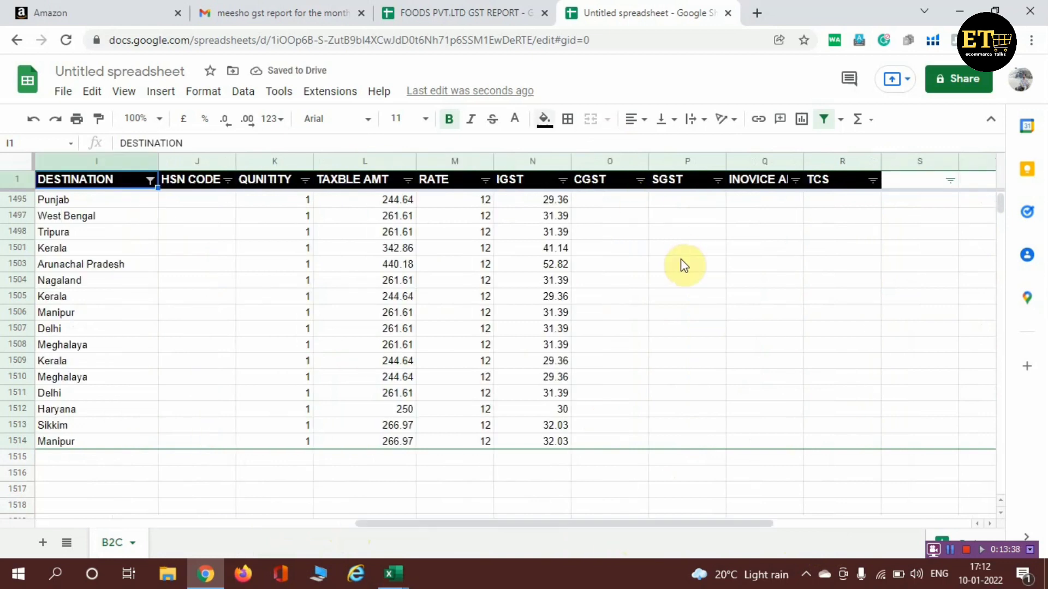
scroll(625, 218, up, 1)
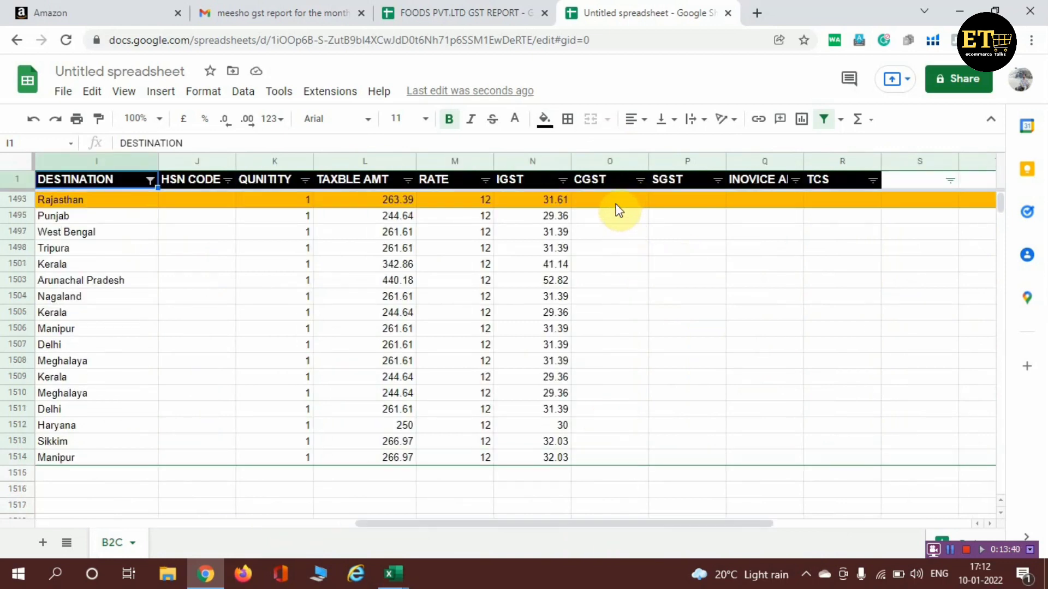
click(617, 203)
text(0)
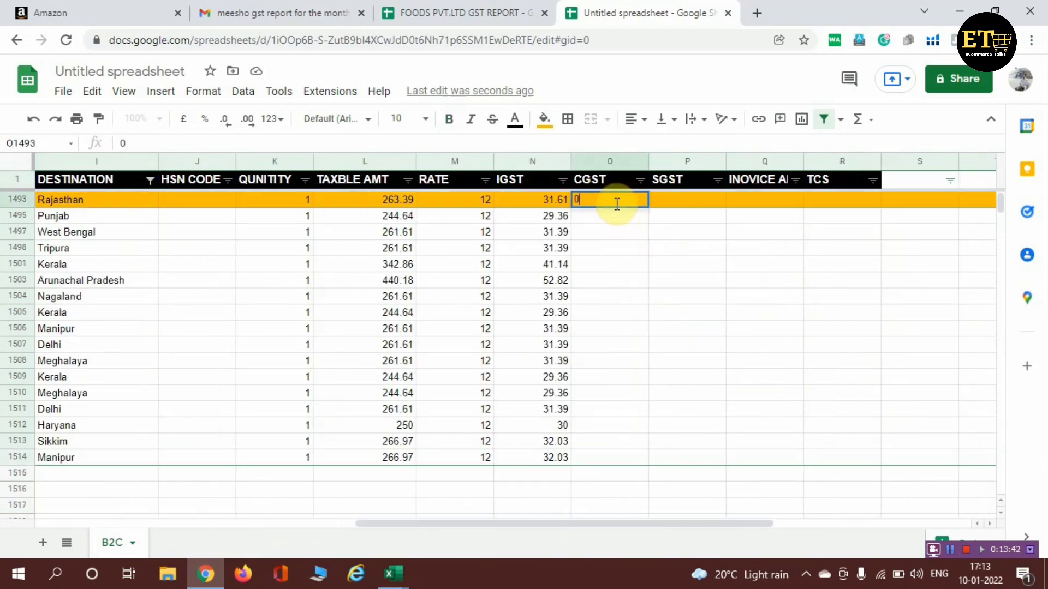
key(Tab)
text(0)
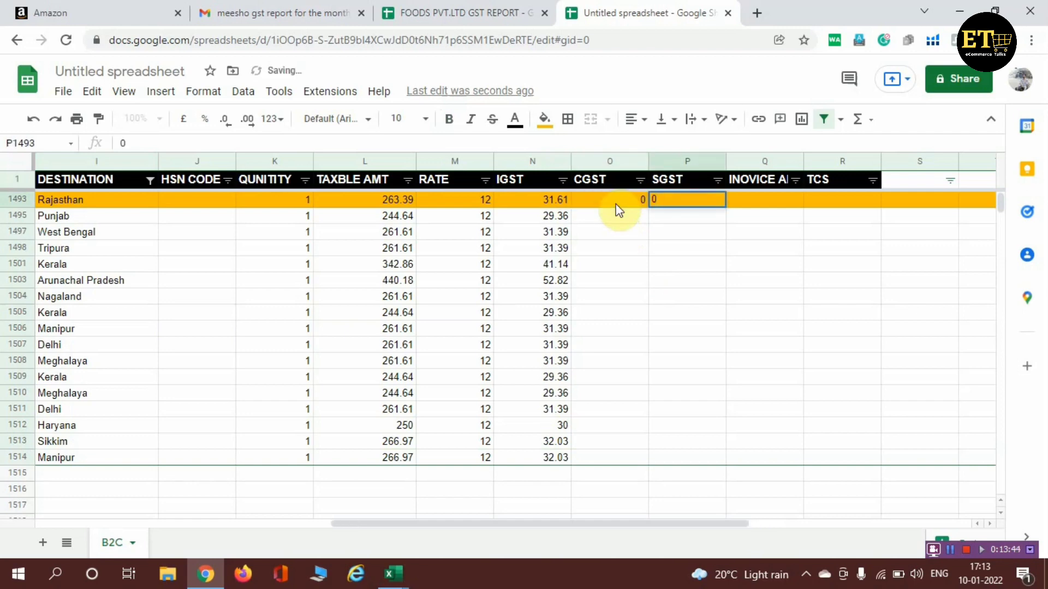
Step: Fill the CGST and SGST cells of the remaining filtered non-Assam orders through row 1514 with 0
click(616, 203)
key(shift+Right)
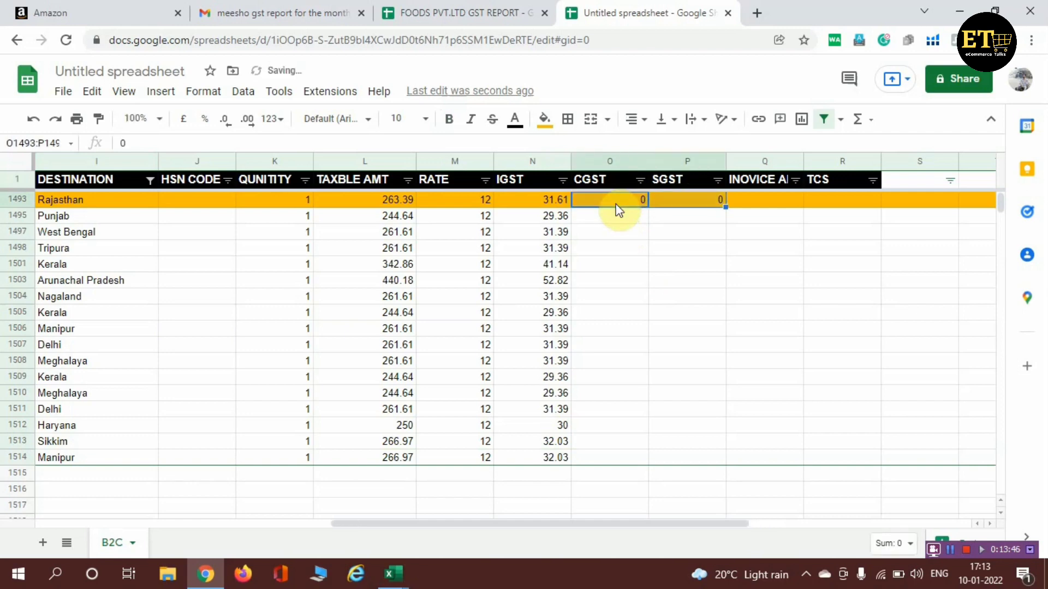
key(shift+Down)
key(shift+Down)
key(shift+Down)
key(shift+Down)
key(shift+Down)
key(shift+Down)
key(shift+Down)
key(shift+Down)
key(shift+Down)
key(shift+Down)
key(shift+Down)
key(shift+Down)
key(shift+Down)
key(shift+Down)
key(shift+Down)
key(shift+Down)
key(shift+Down)
key(shift+Down)
key(shift+Down)
key(shift+Down)
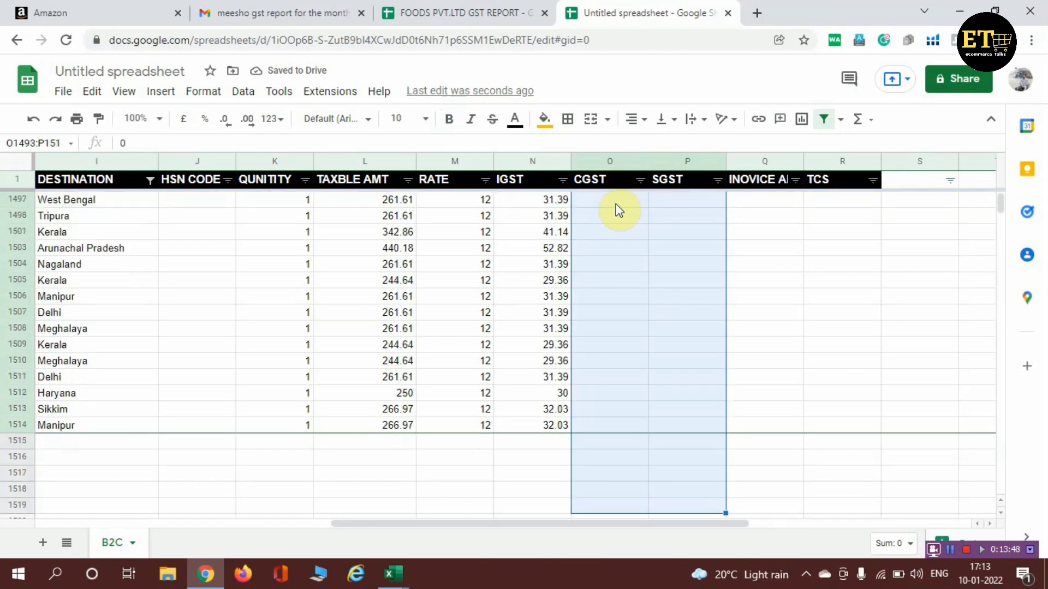
key(shift+Up)
key(shift+Up)
key(shift+Up)
key(shift+Up)
key(shift+Up)
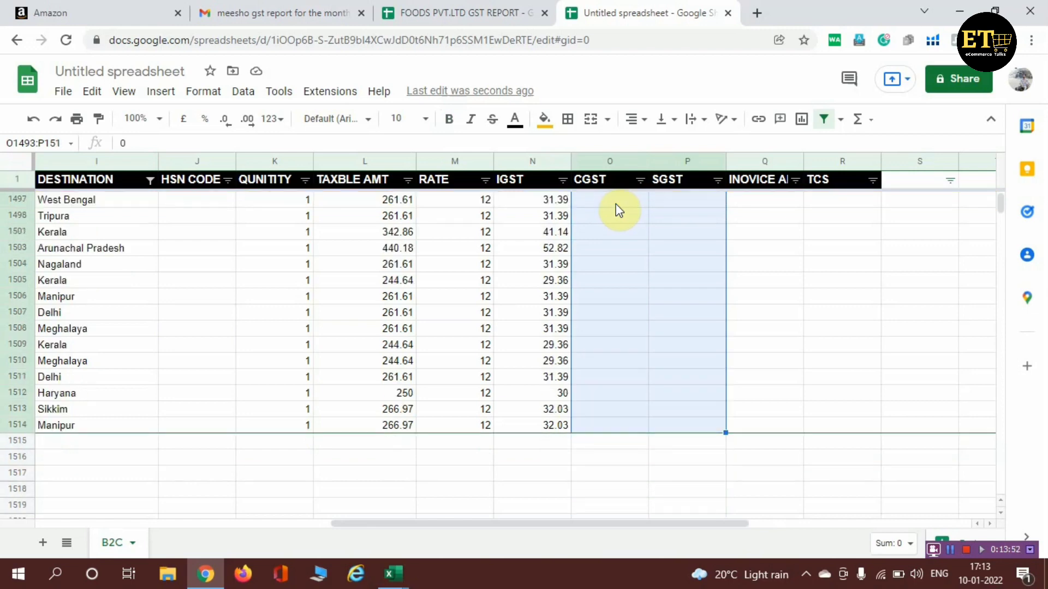
text(0)
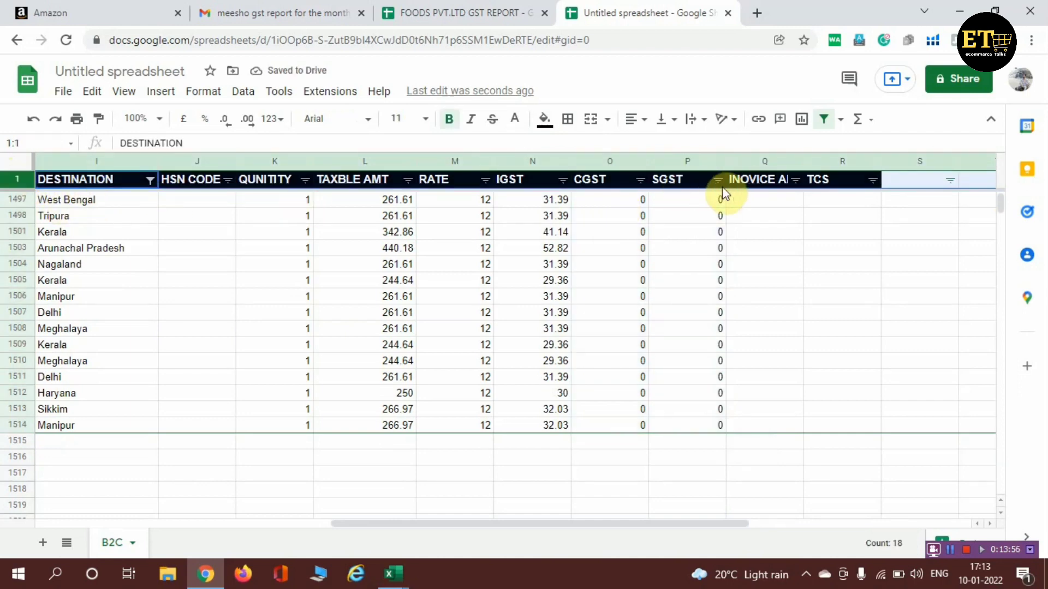
Step: Remove the filter from the header row to show all the orders again
click(833, 123)
scroll(764, 267, up, 5)
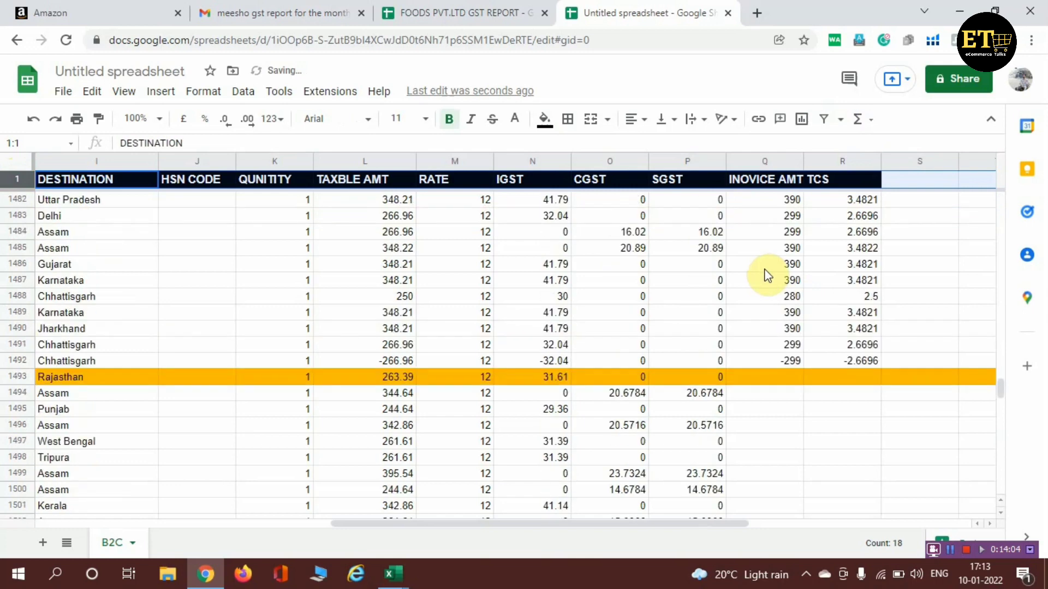
scroll(765, 270, up, 5)
scroll(767, 274, down, 7)
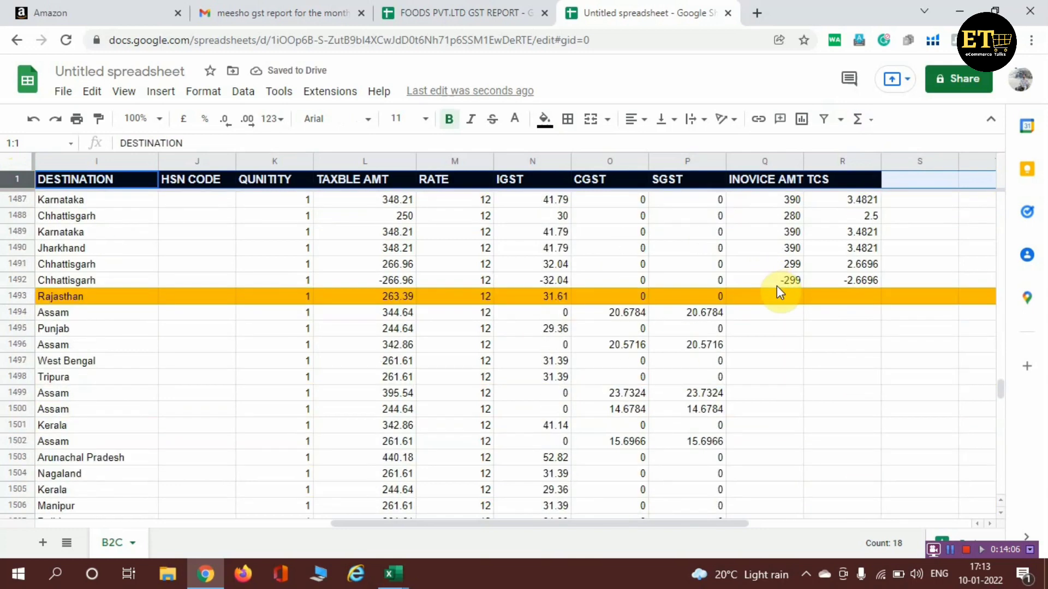
Step: Copy the invoice amount and TCS formulas from Q1492:R1492 down the Meesho rows through row 1514
click(780, 279)
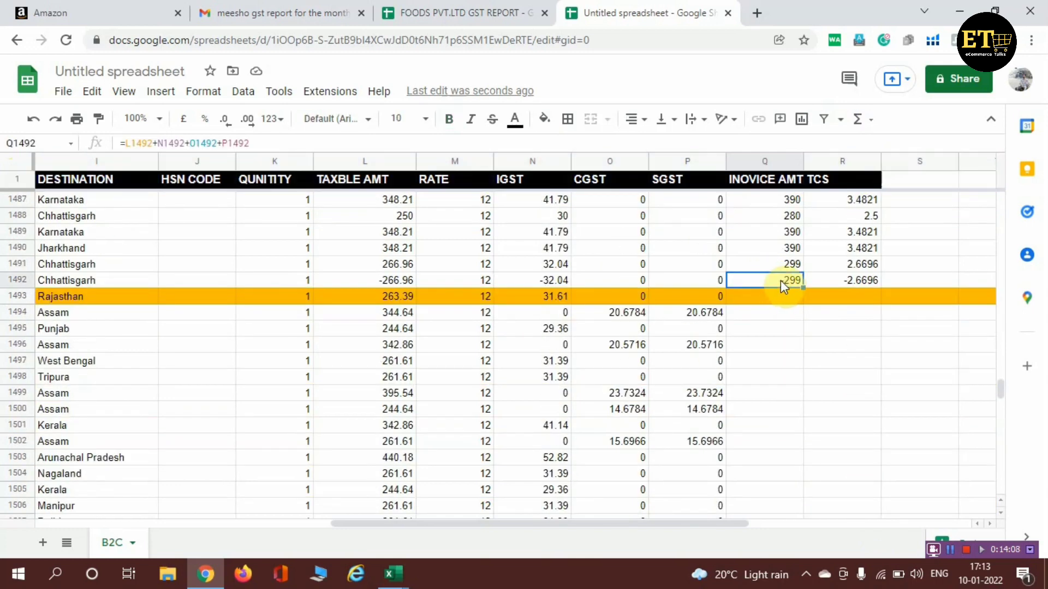
key(shift+Right)
key(ctrl+c)
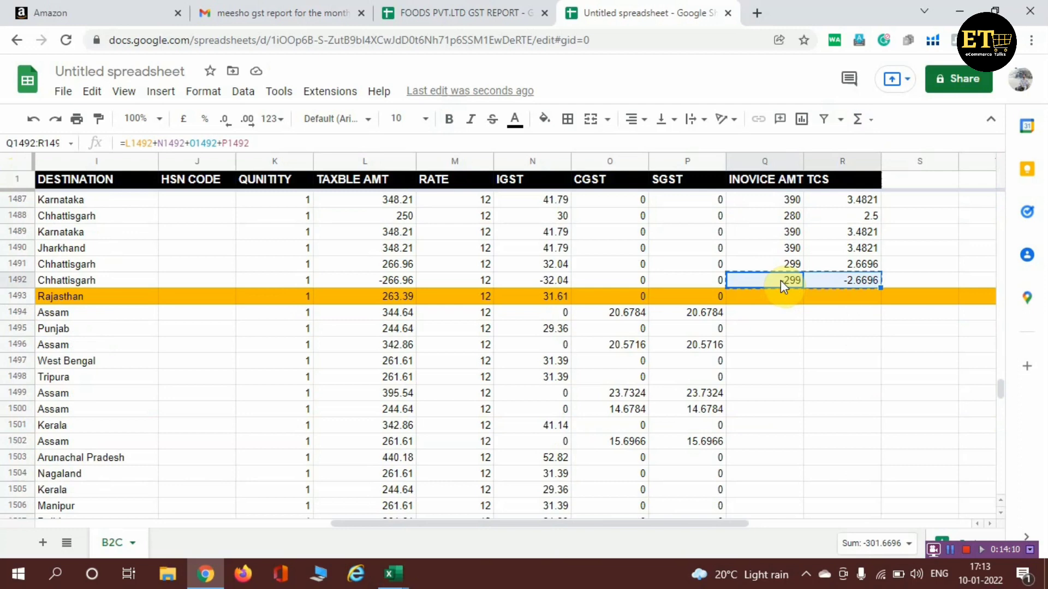
key(shift+Down)
key(shift+Down)
key(shift+Down)
key(shift+Down)
key(shift+Down)
key(shift+Down)
key(shift+Down)
key(shift+Down)
key(shift+Down)
key(shift+Down)
key(shift+Down)
key(shift+Down)
key(shift+Down)
key(shift+Down)
key(shift+Down)
key(shift+Down)
key(shift+Down)
key(shift+Down)
key(shift+Down)
key(shift+Down)
key(shift+Down)
key(shift+Down)
key(shift+Down)
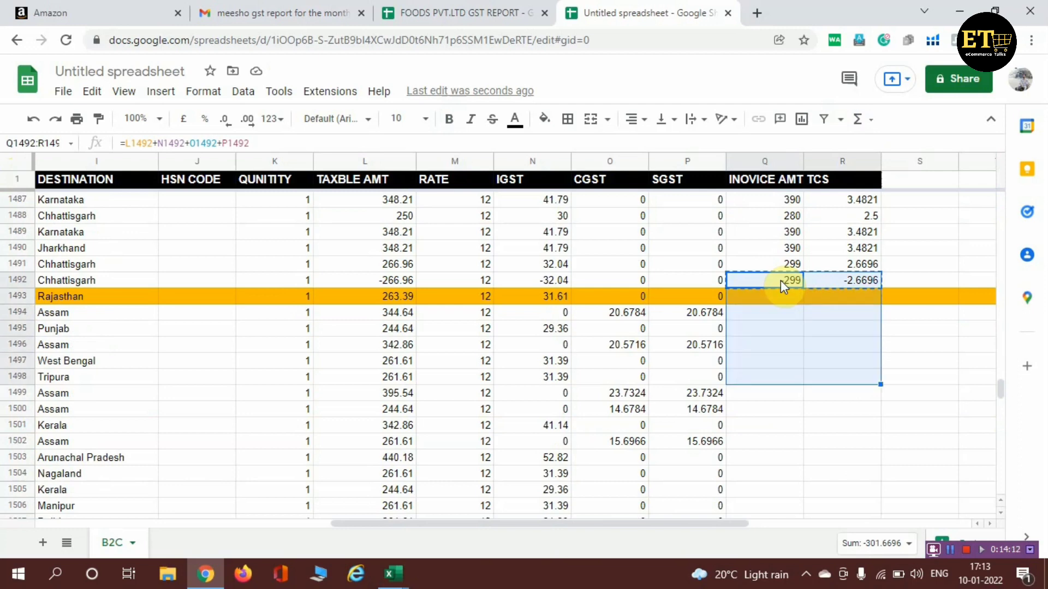
key(shift+Up)
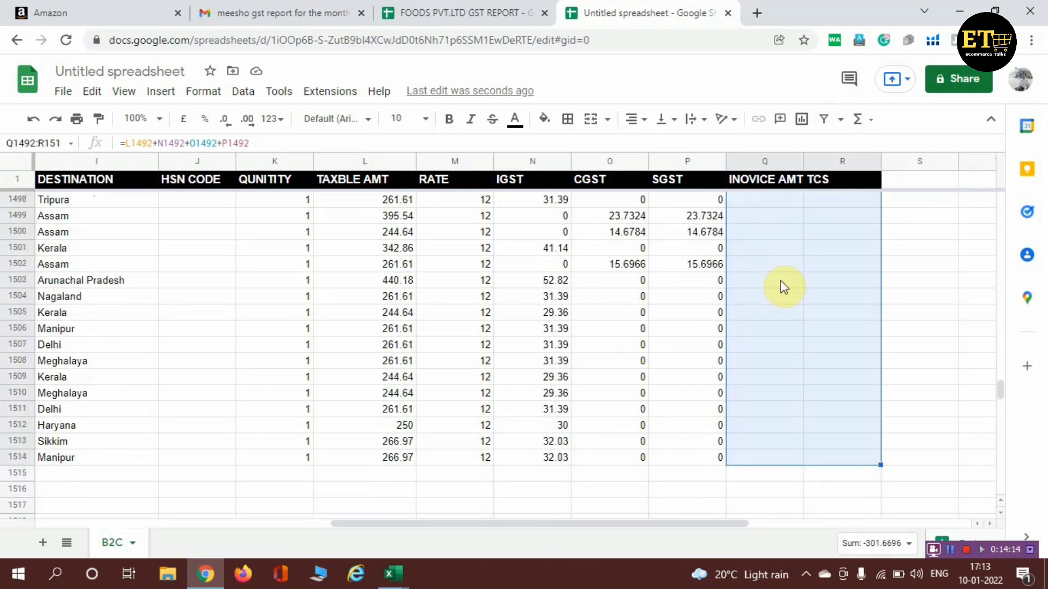
key(shift+Up)
key(shift+Down)
key(ctrl+v)
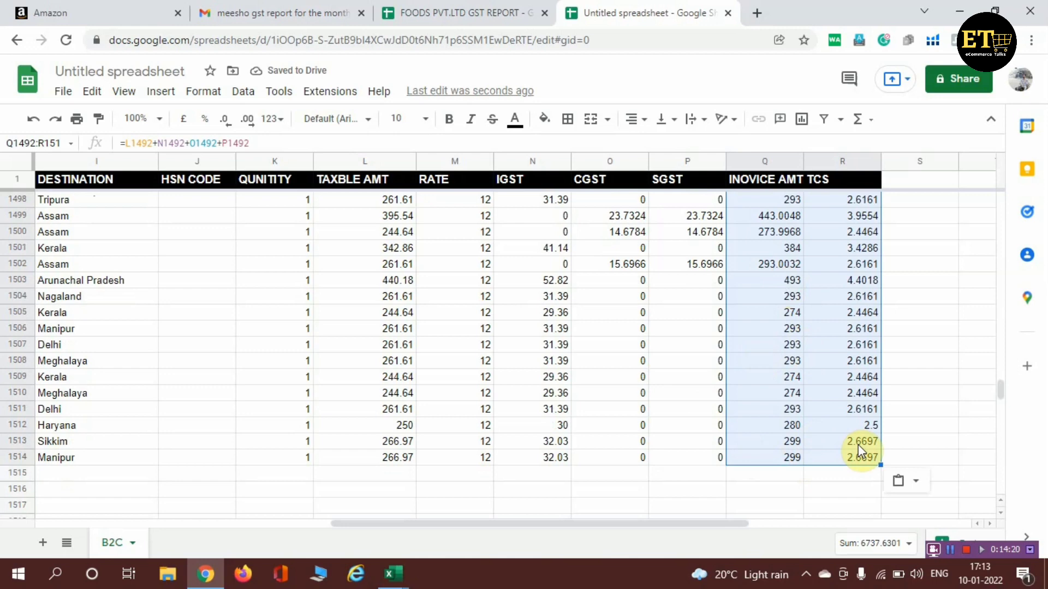
Step: Fill cells Q1493:R1493 with the same orange-yellow highlight as the rest of row 1493
scroll(858, 444, up, 5)
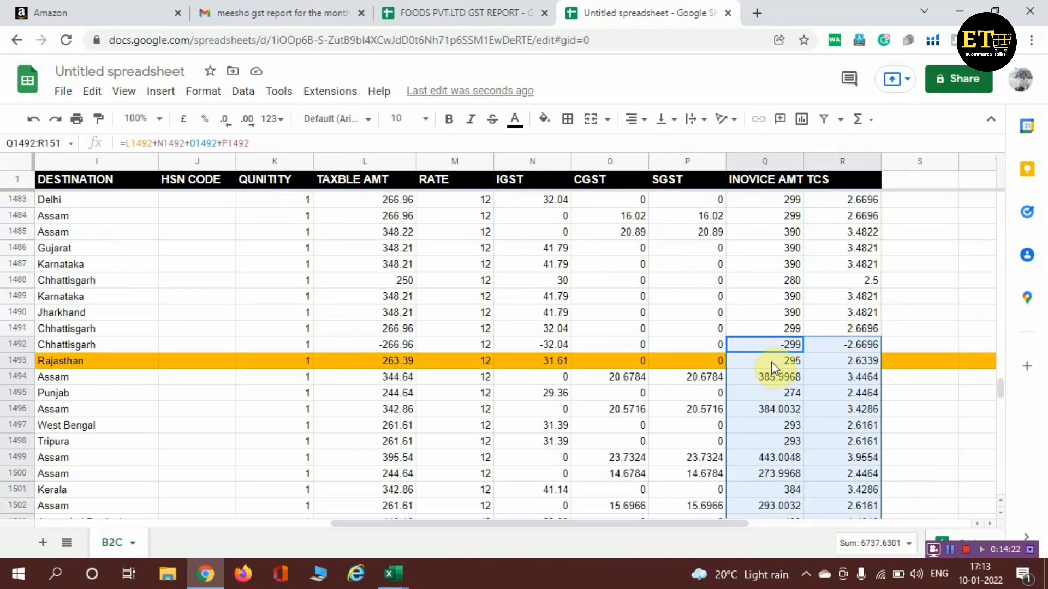
click(770, 362)
key(shift+Right)
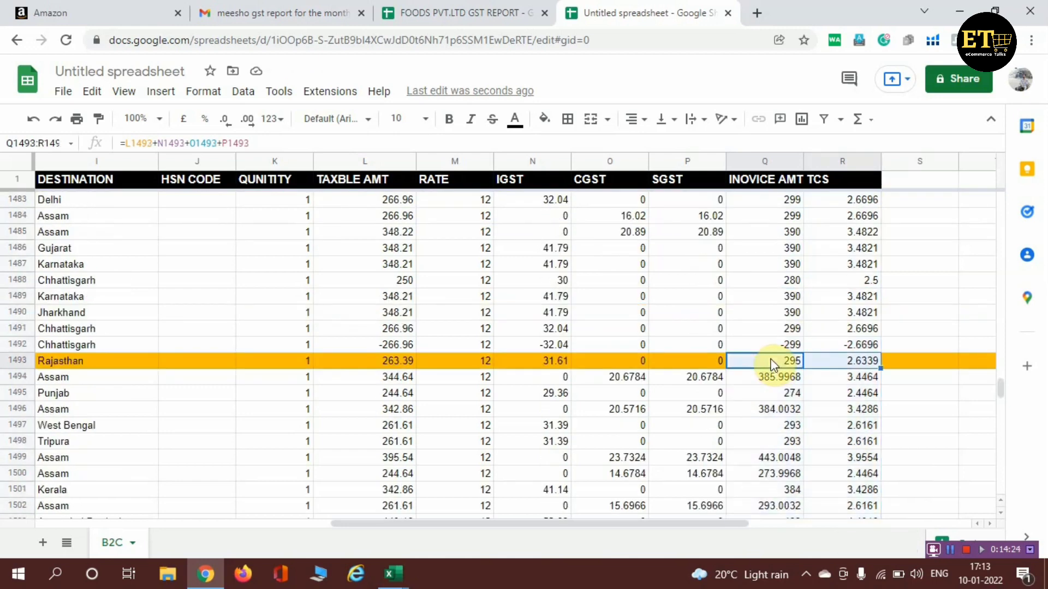
click(545, 120)
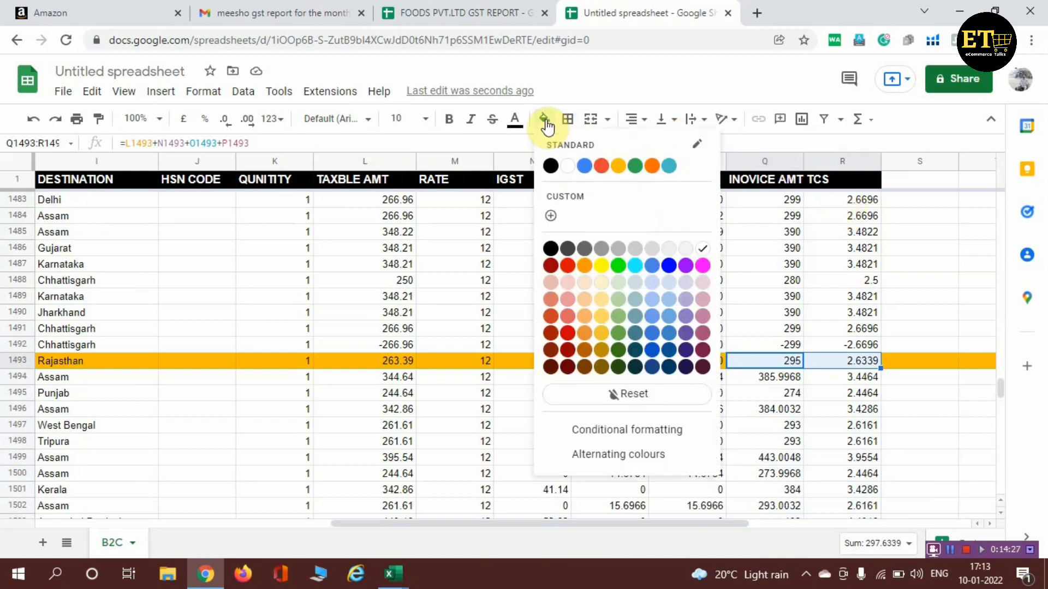
click(618, 166)
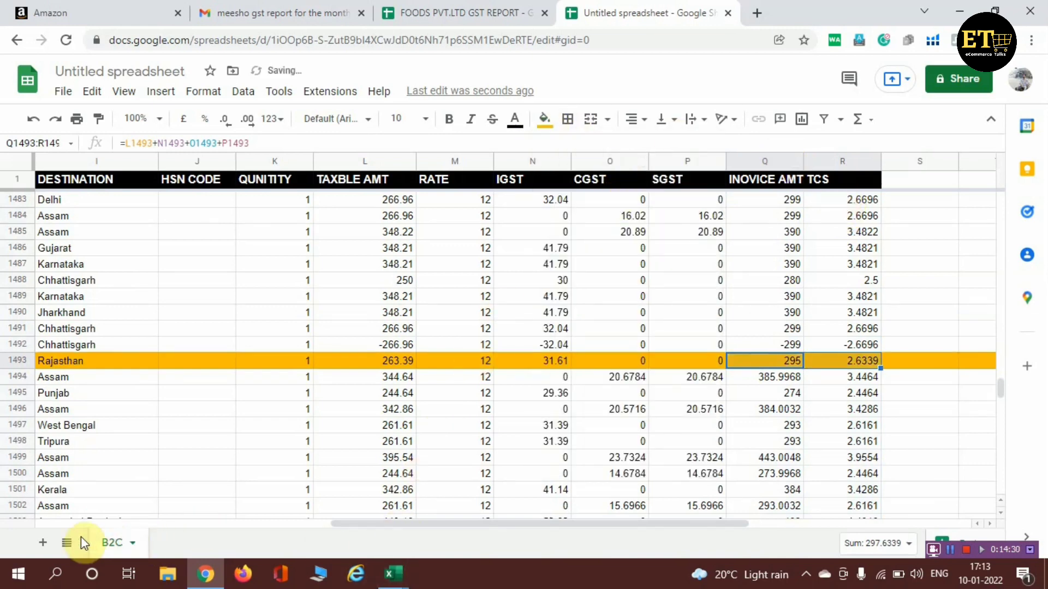
Step: Add a new blank sheet to the spreadsheet and return to the B2C sheet
click(44, 543)
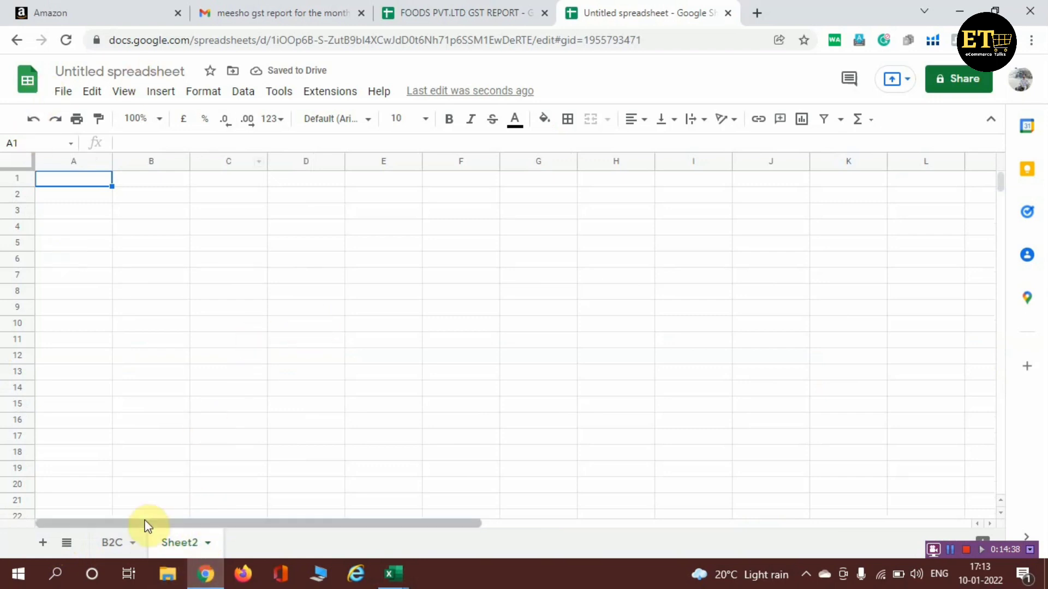
click(119, 543)
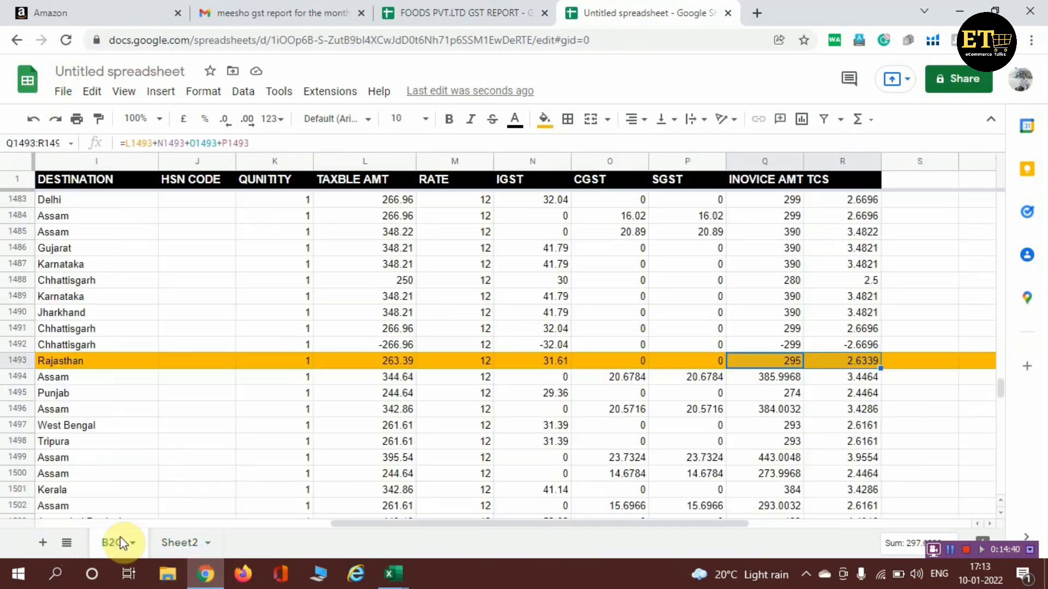